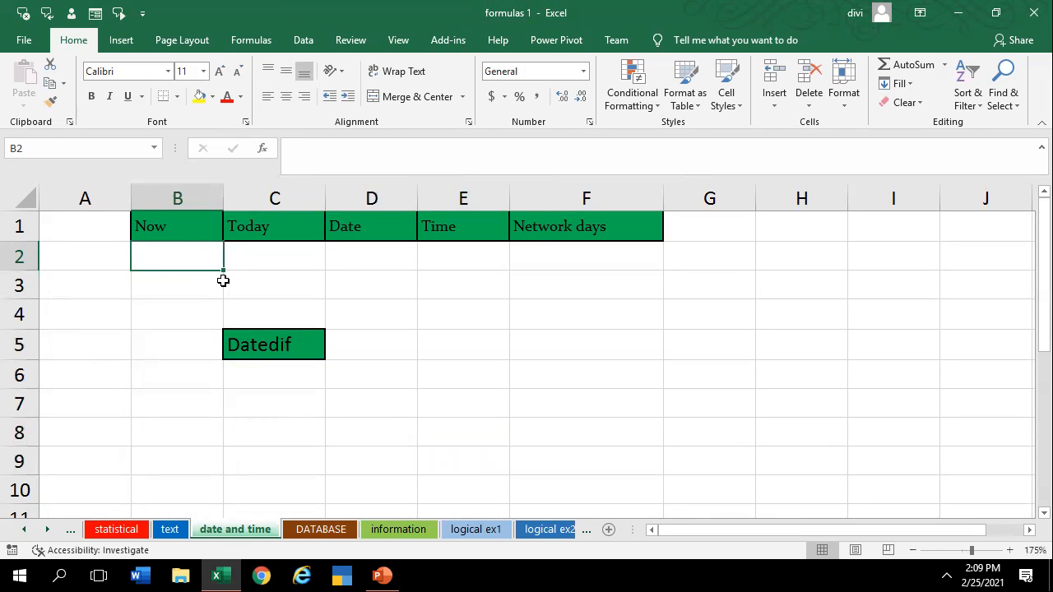
pyautogui.click(116, 529)
pyautogui.click(169, 528)
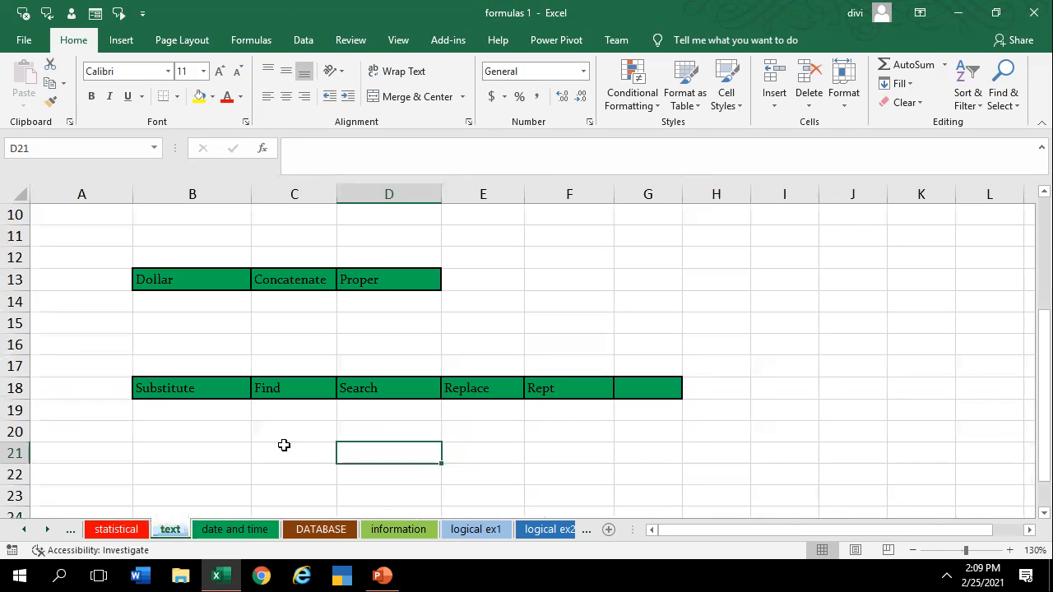
pyautogui.click(256, 455)
pyautogui.click(249, 528)
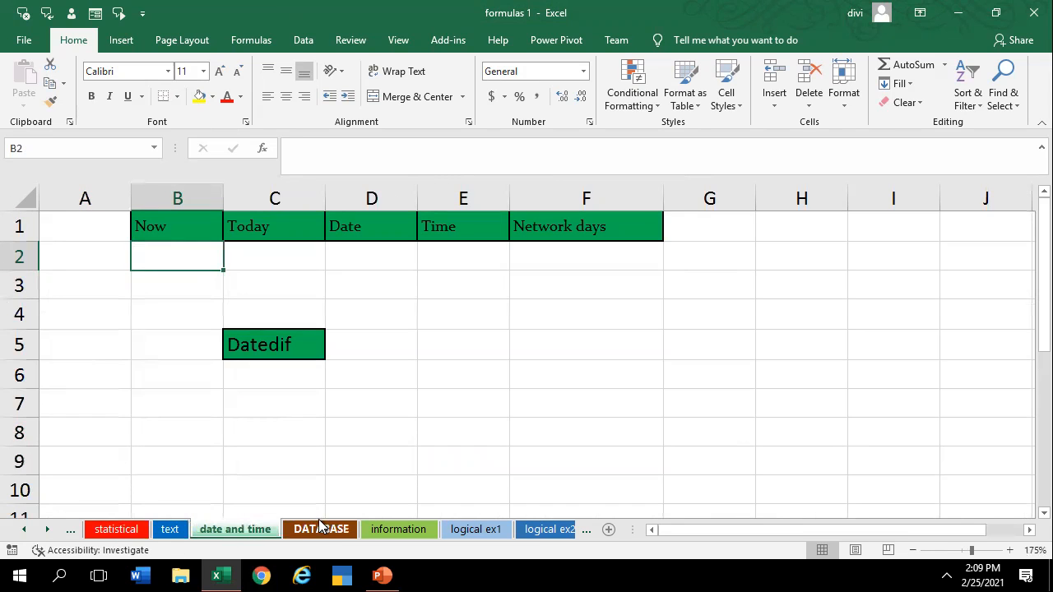
pyautogui.click(260, 383)
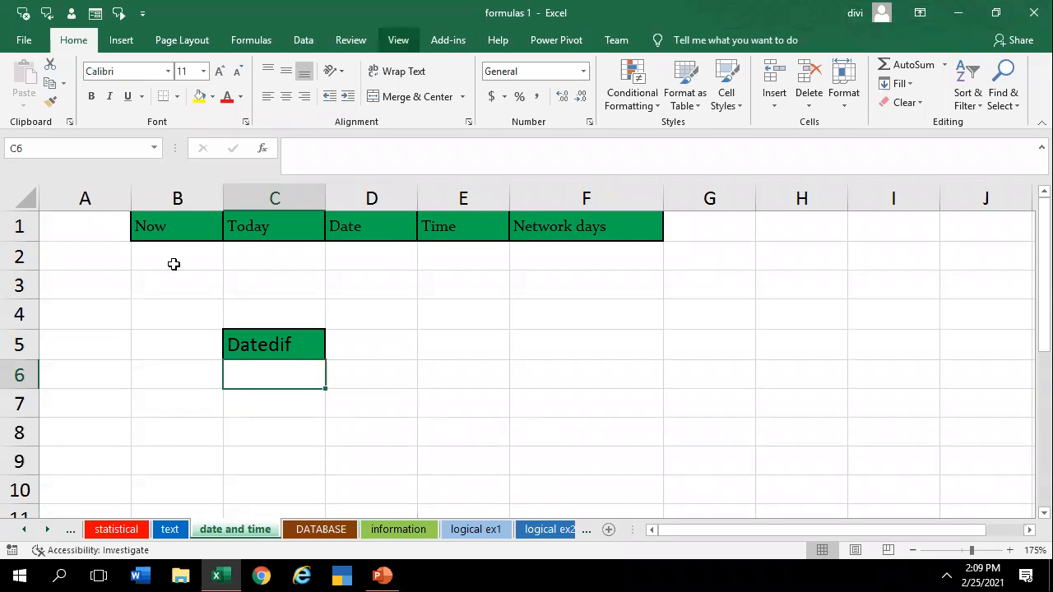
pyautogui.click(174, 264)
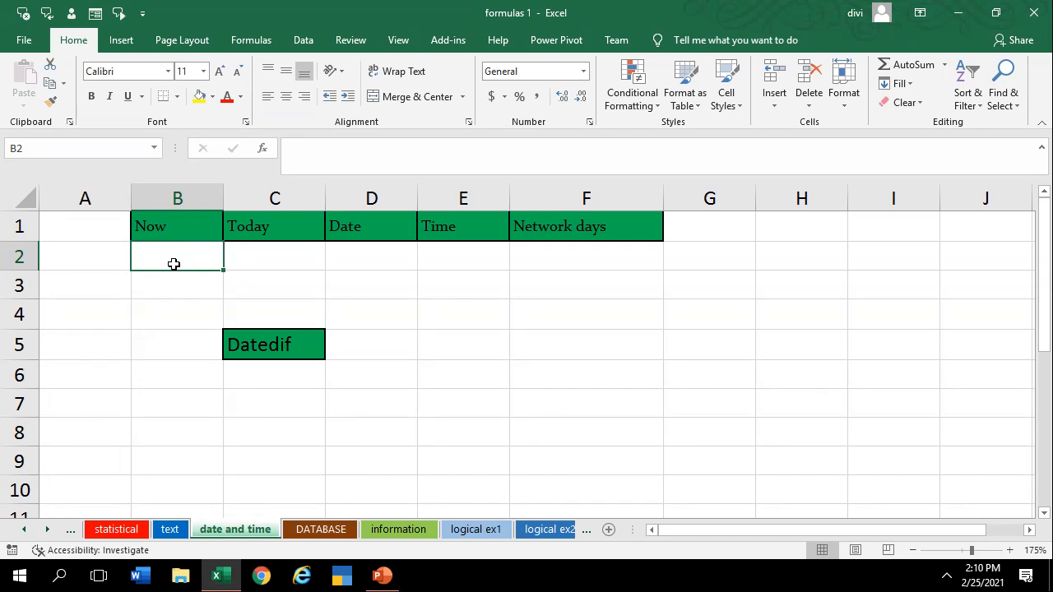
pyautogui.click(153, 285)
pyautogui.click(153, 252)
pyautogui.click(318, 529)
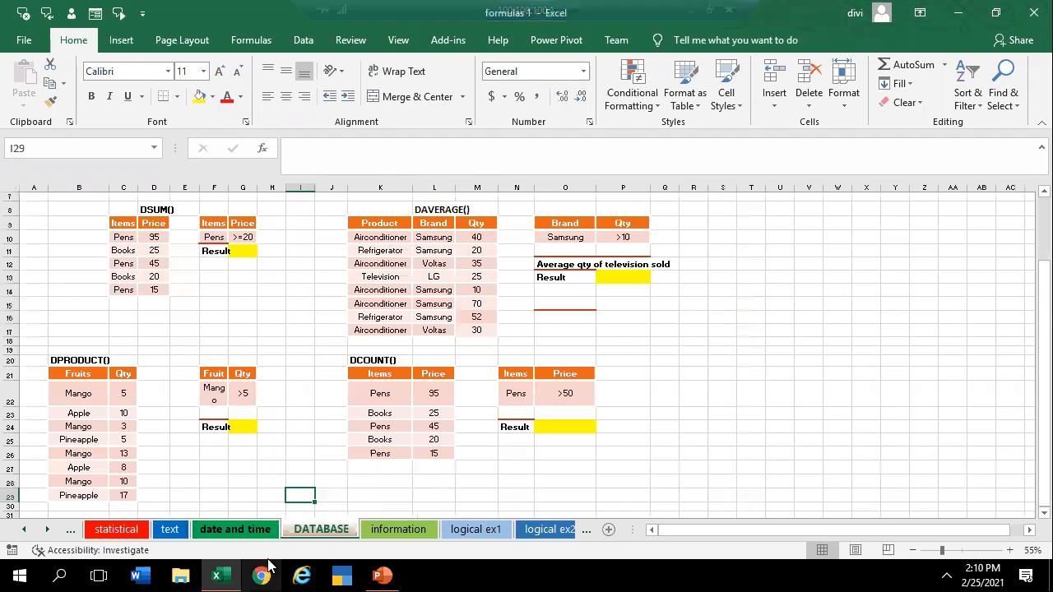
pyautogui.click(243, 532)
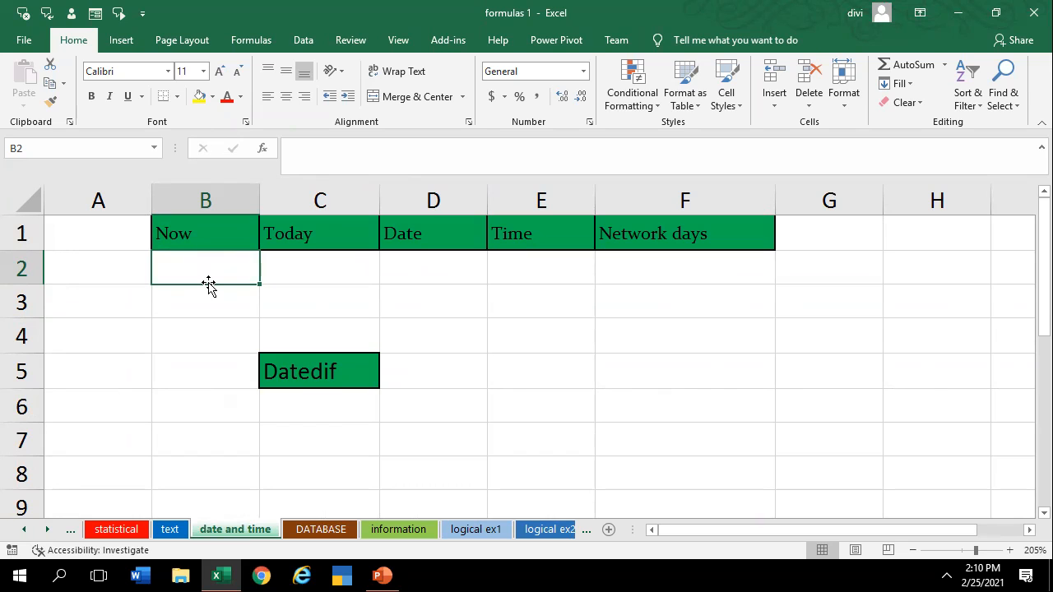
# Enter the formula =NOW() in cell B2 under the Now header and check it
pyautogui.write('=now(')
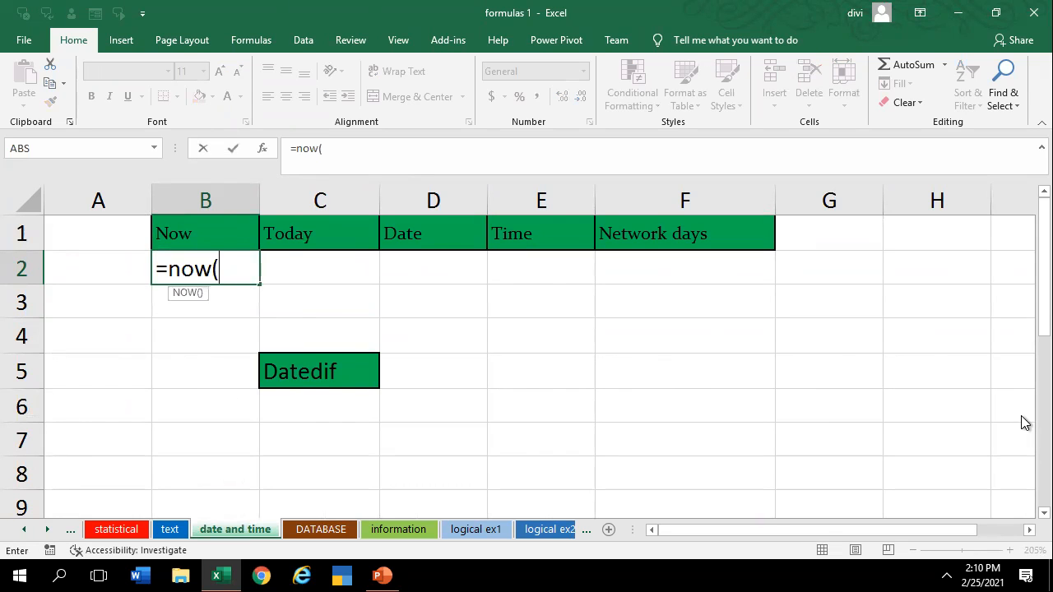
pyautogui.write(')')
pyautogui.press('Return')
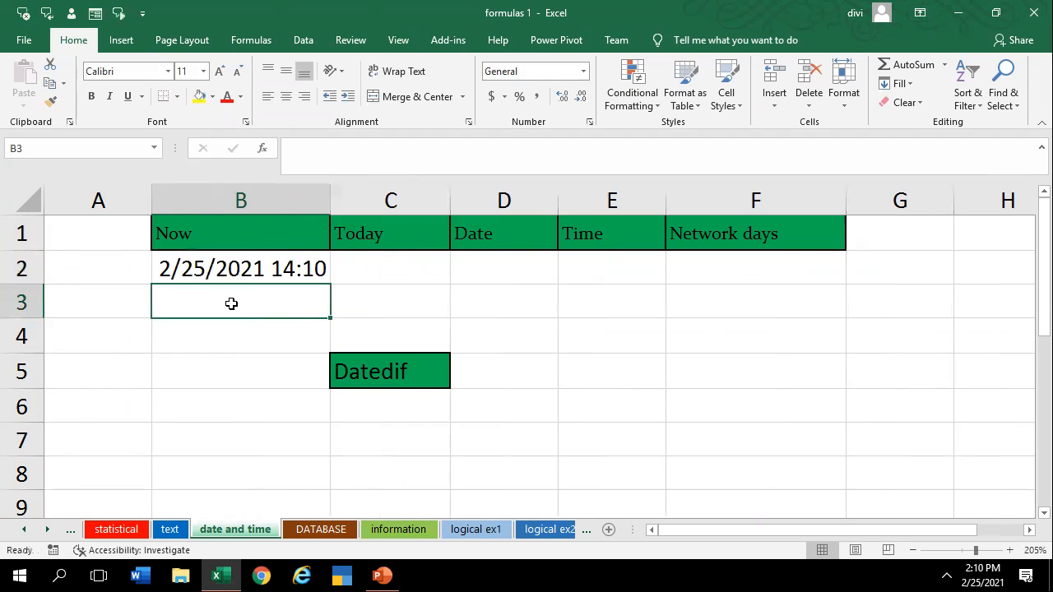
pyautogui.click(241, 271)
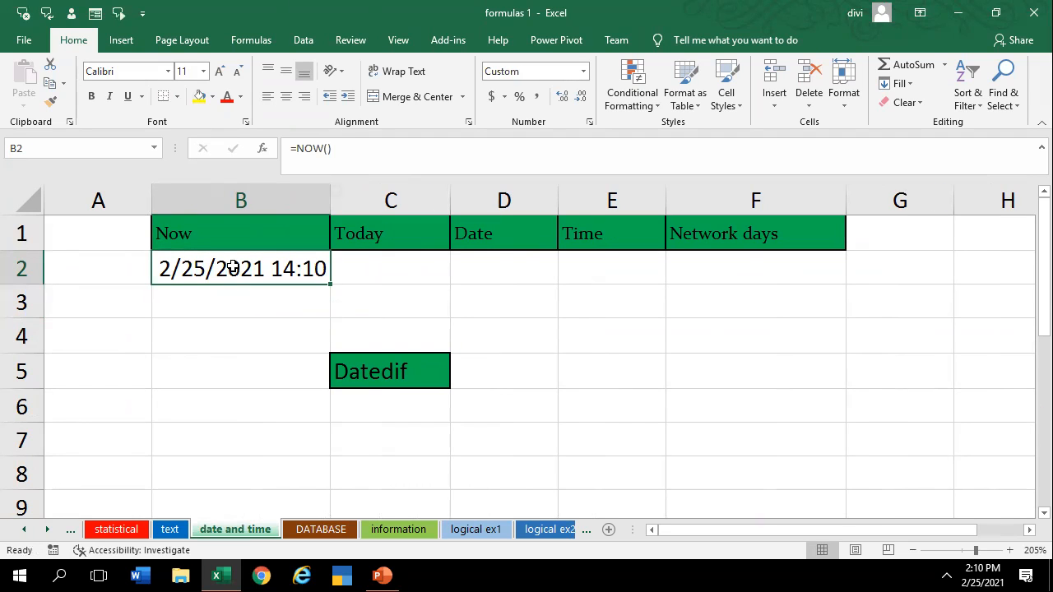
pyautogui.click(325, 148)
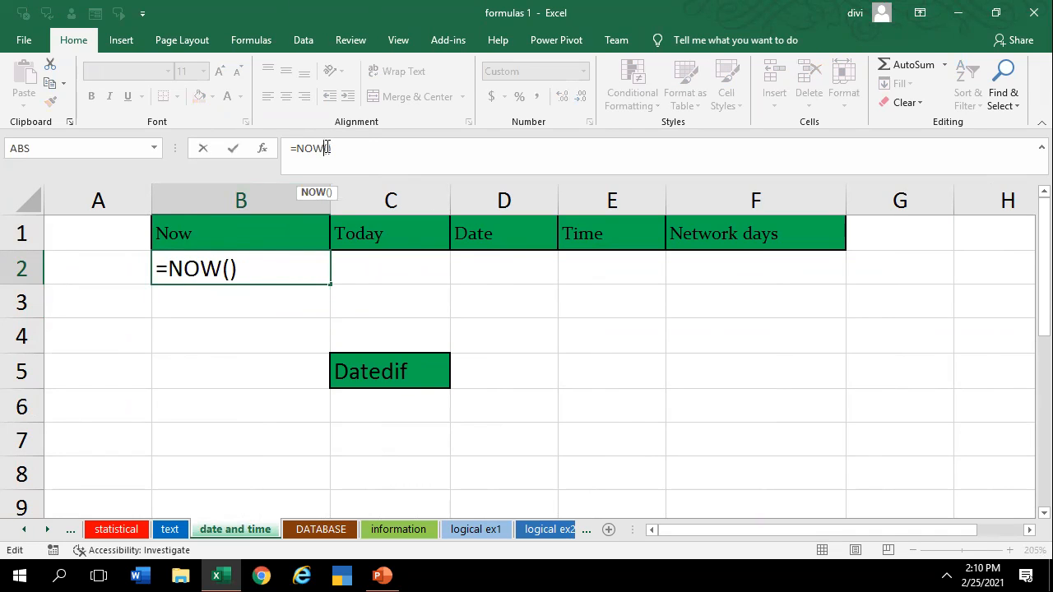
pyautogui.press('Return')
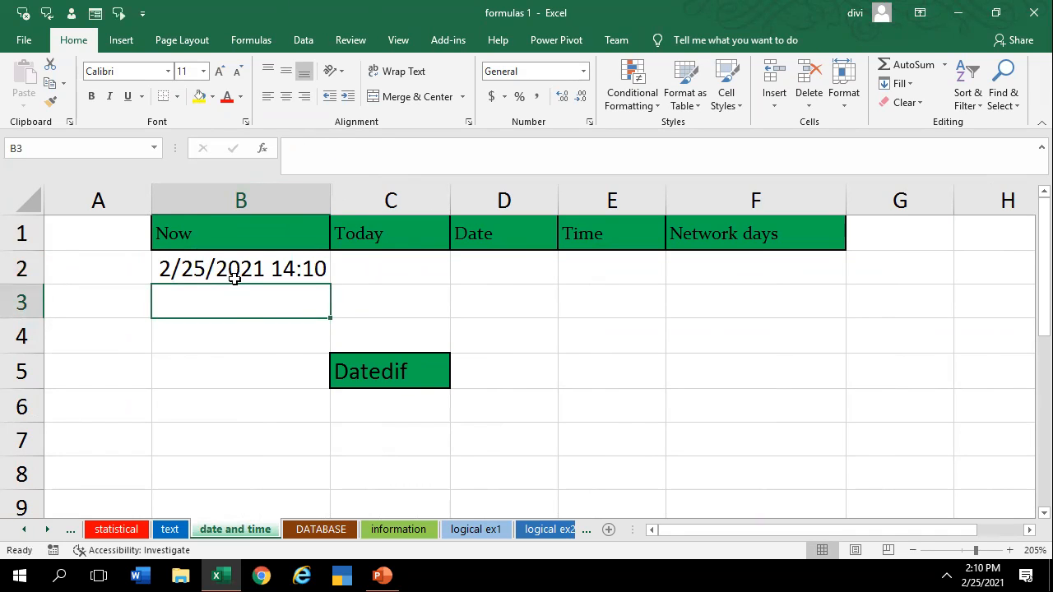
pyautogui.click(197, 268)
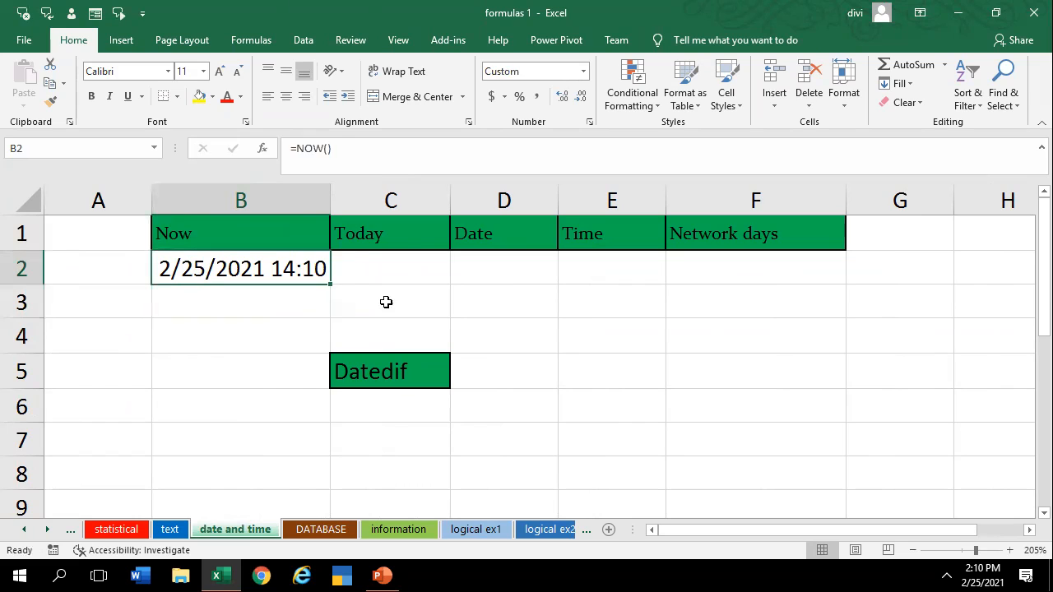
# Enter the formula =TODAY() in cell C2 under the Today header
pyautogui.click(345, 262)
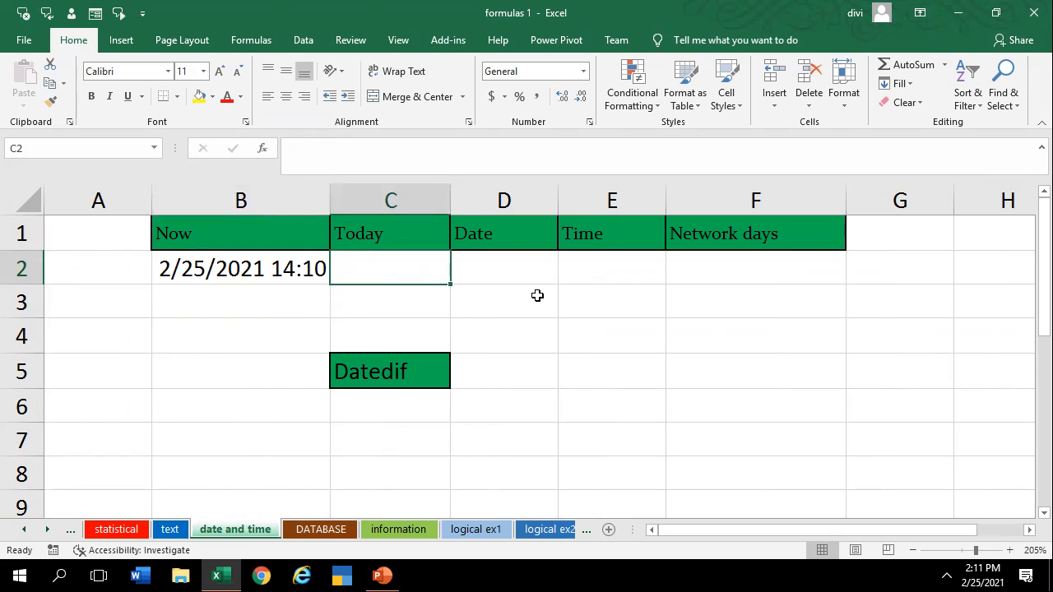
pyautogui.write('=')
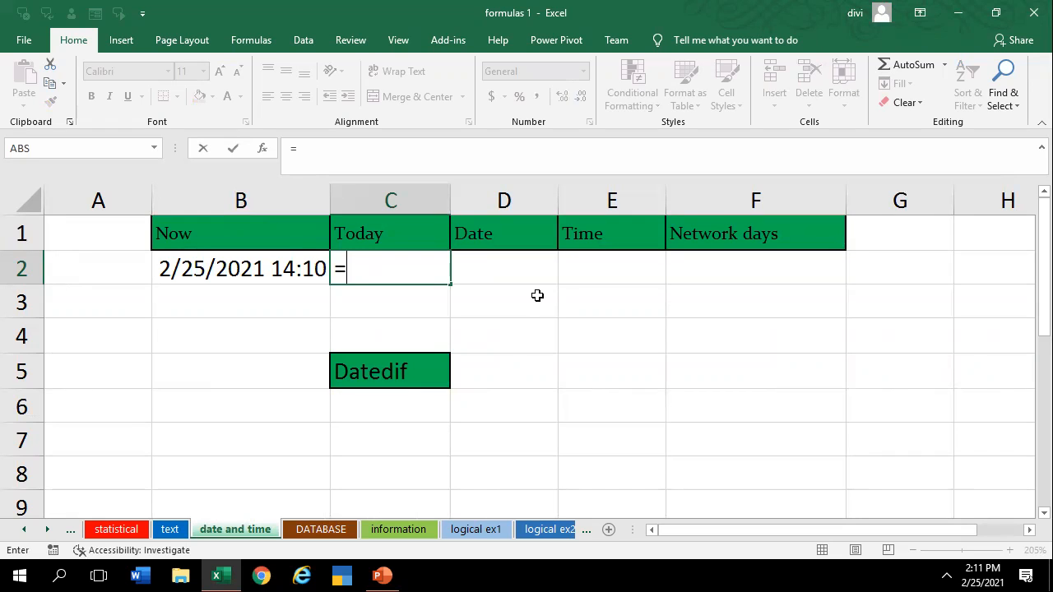
pyautogui.write('today()')
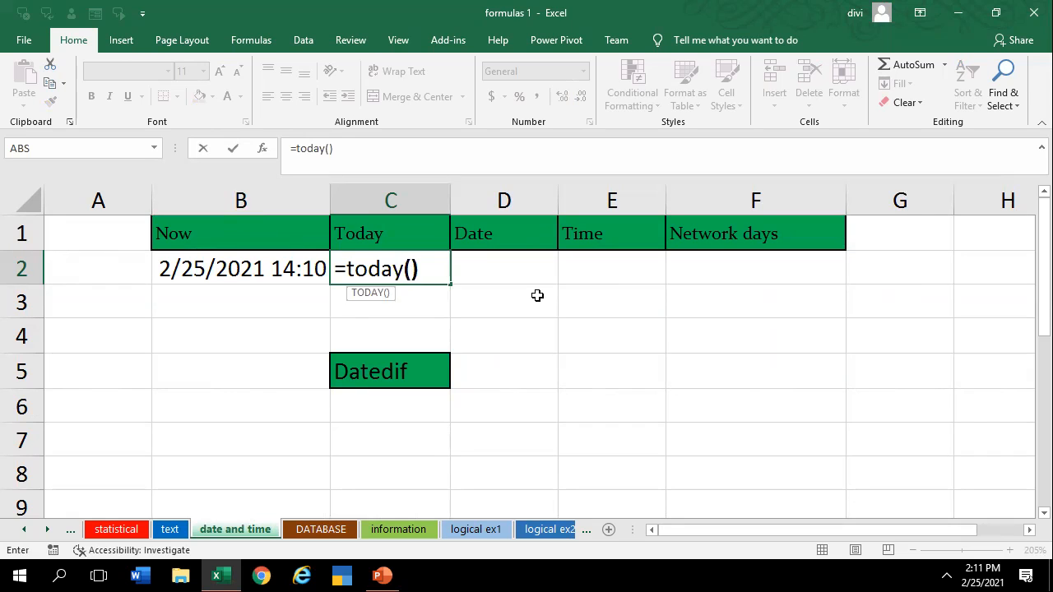
pyautogui.press('Return')
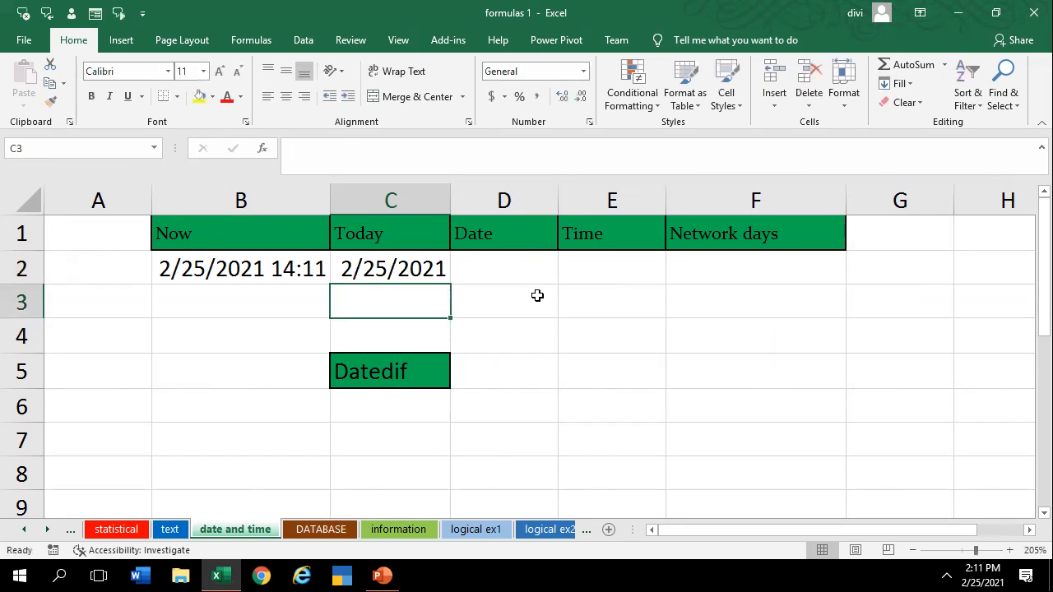
# Enter the formula =DATE(2020,2,21) in cell D2 under the Date header
pyautogui.click(499, 269)
pyautogui.write('=')
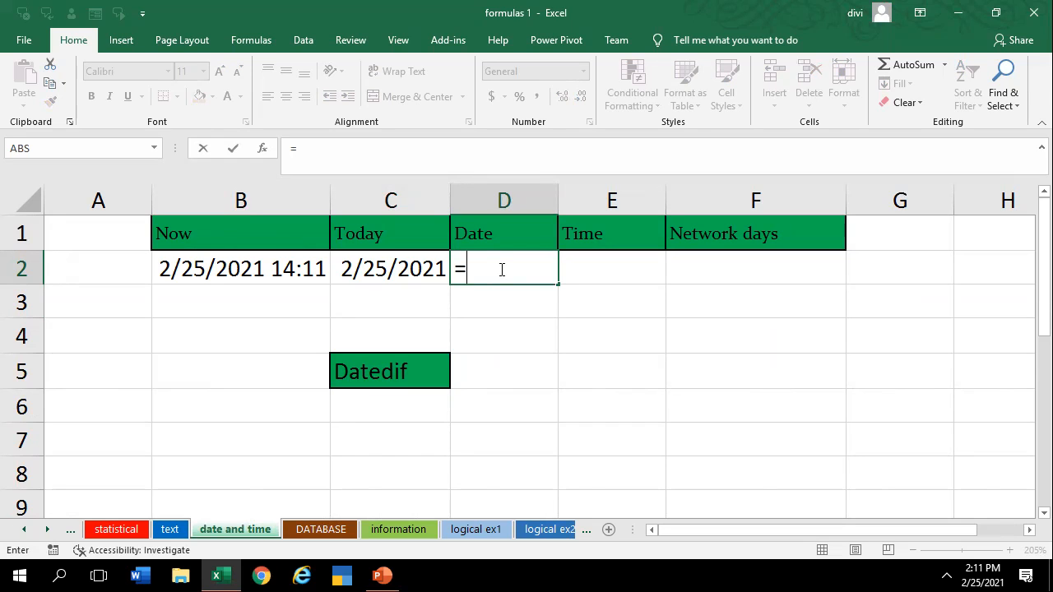
pyautogui.write('date(')
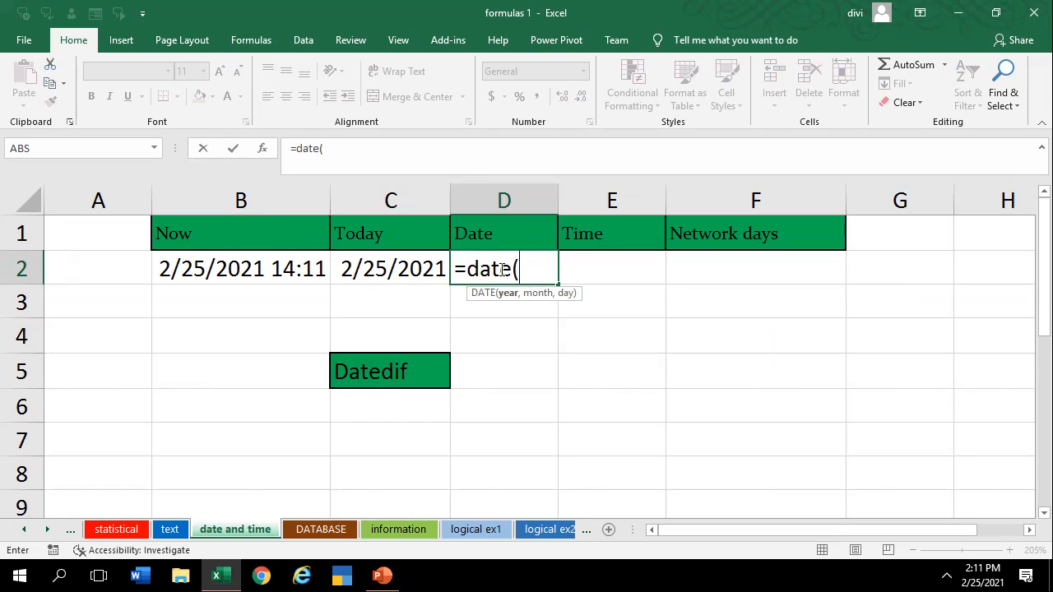
pyautogui.write('2020')
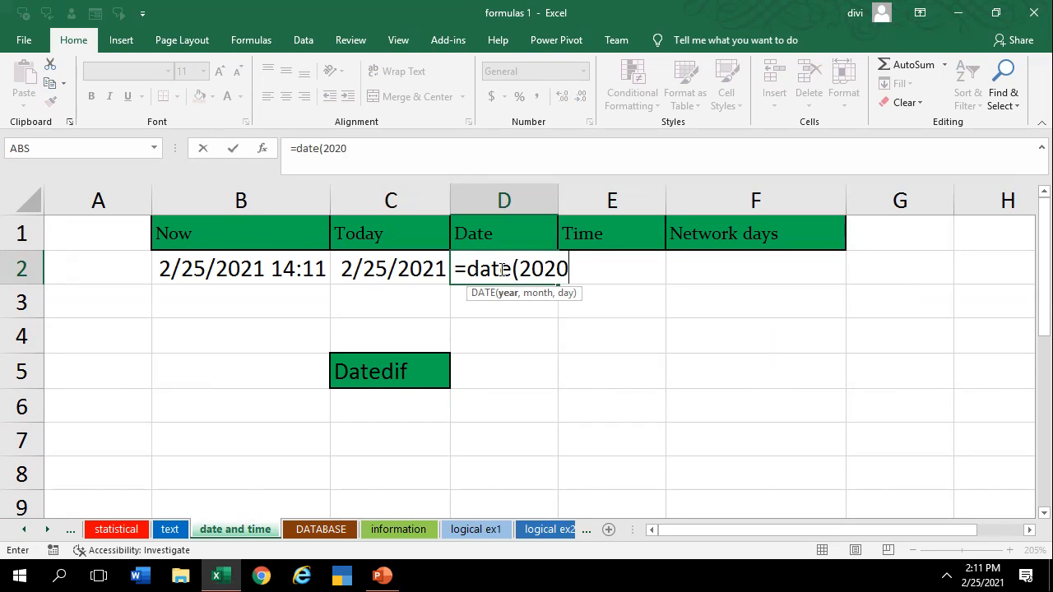
pyautogui.write(',2,21')
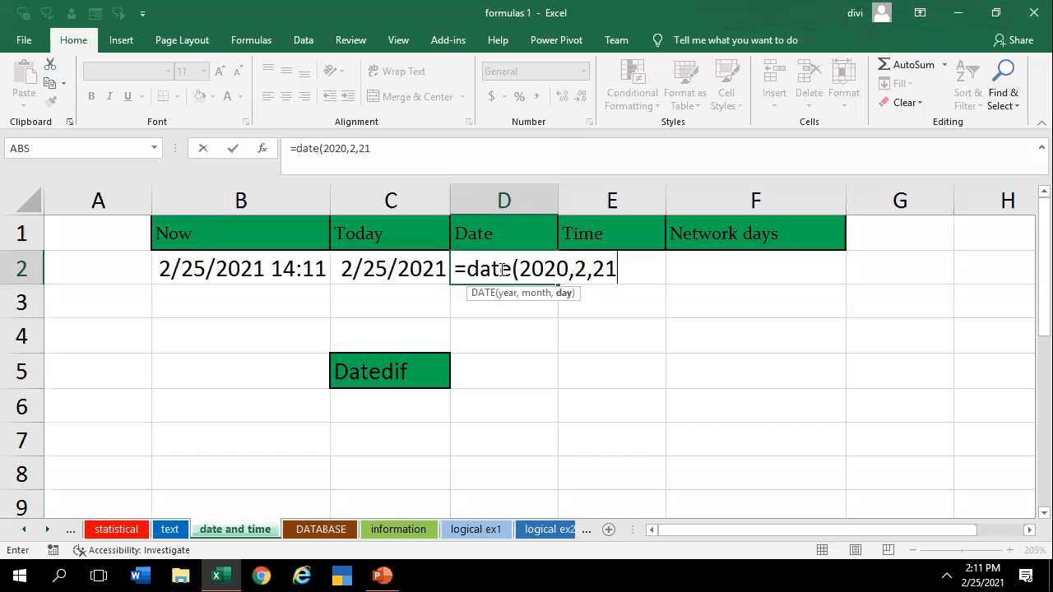
pyautogui.write(')')
pyautogui.press('Return')
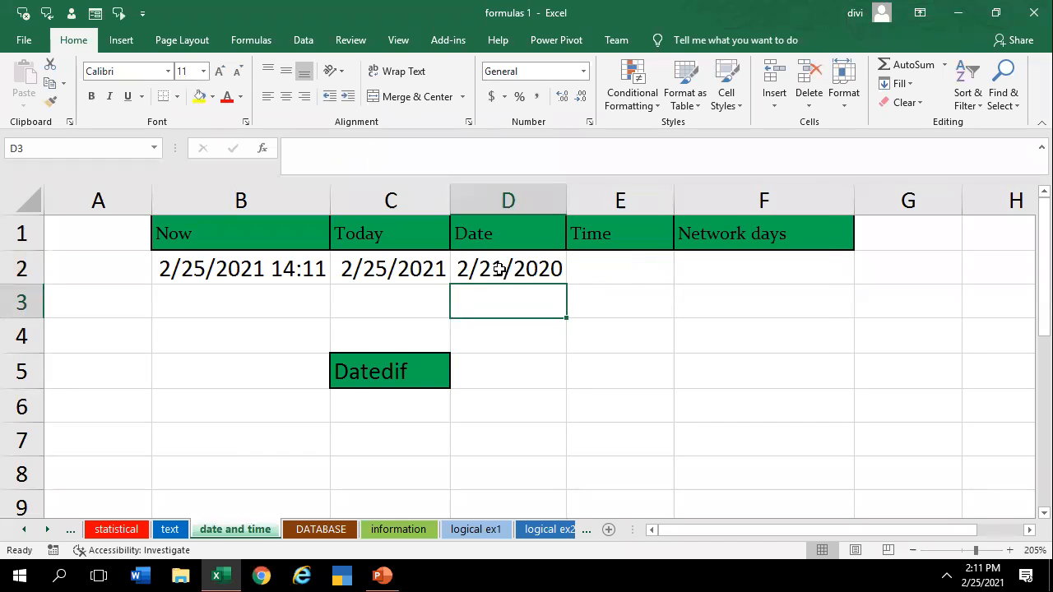
pyautogui.click(499, 269)
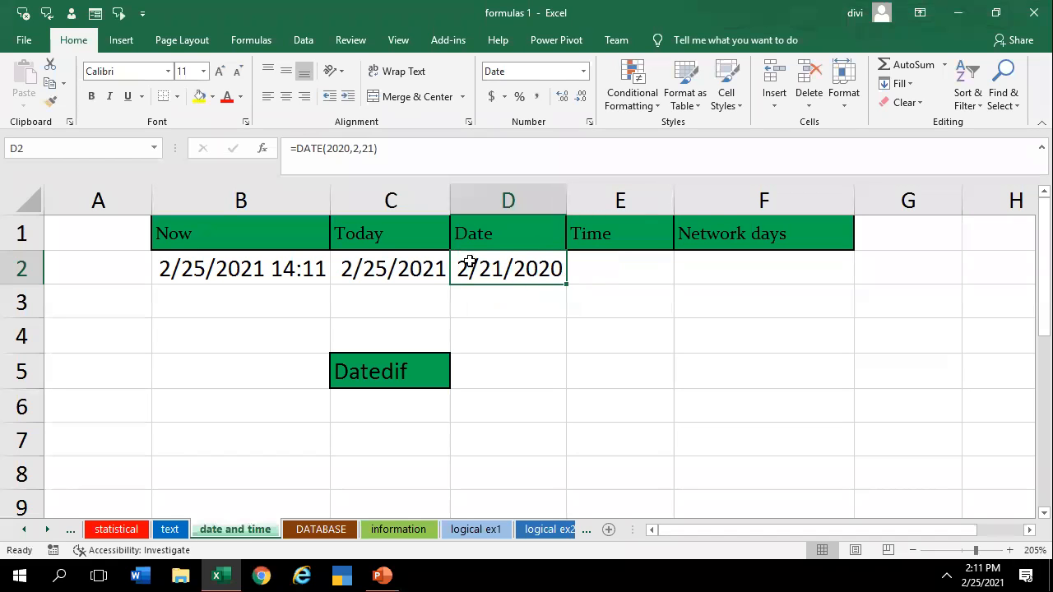
# Enter a TIME formula in cell E2 under the Time header with hour 22, minute 20 and second 30
pyautogui.click(614, 279)
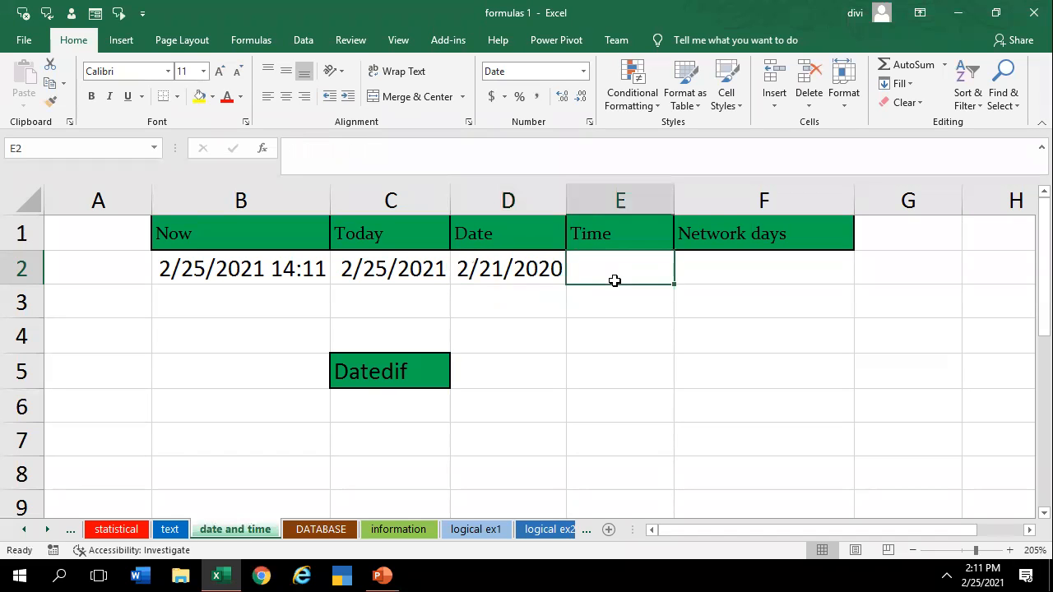
pyautogui.write('=time')
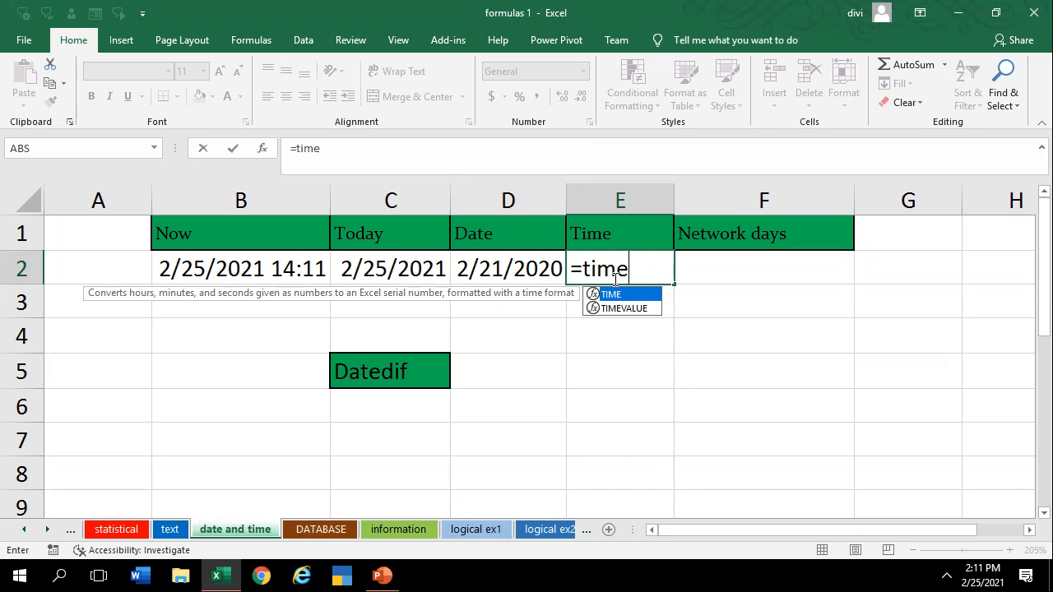
pyautogui.write('()')
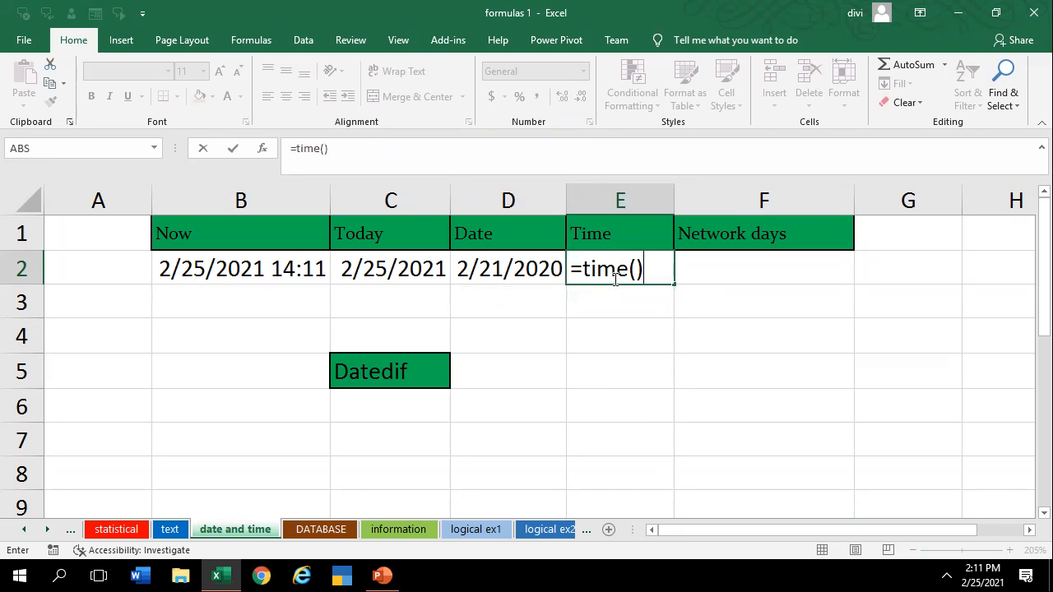
pyautogui.press('Return')
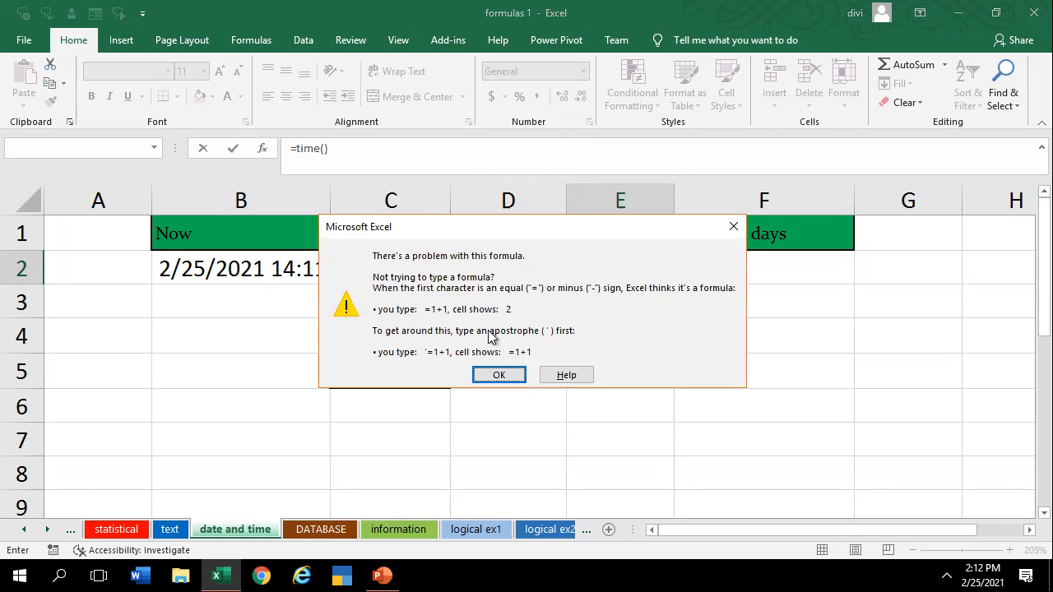
pyautogui.click(727, 232)
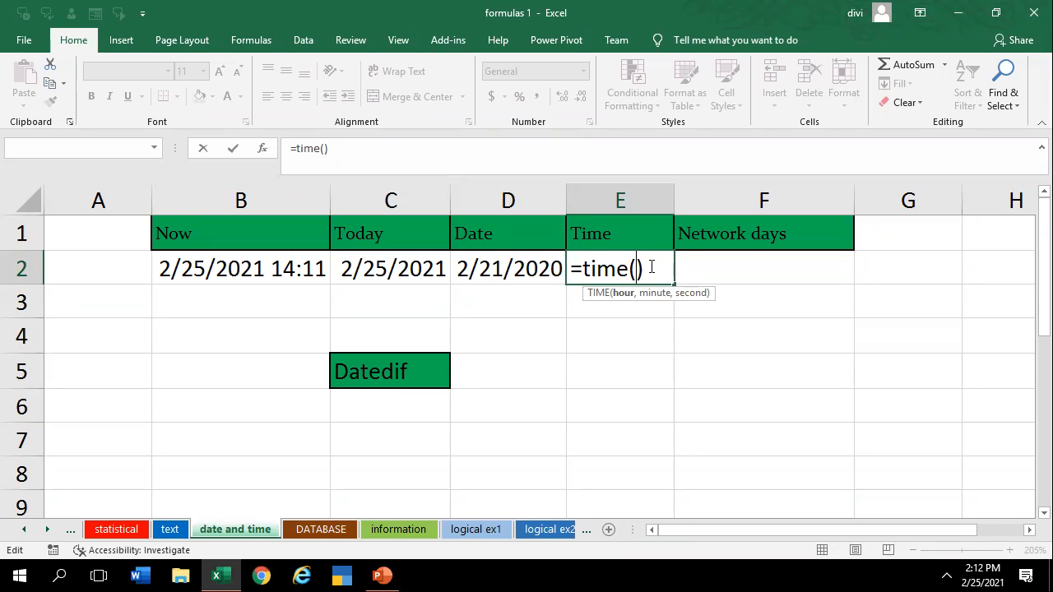
pyautogui.write('22,')
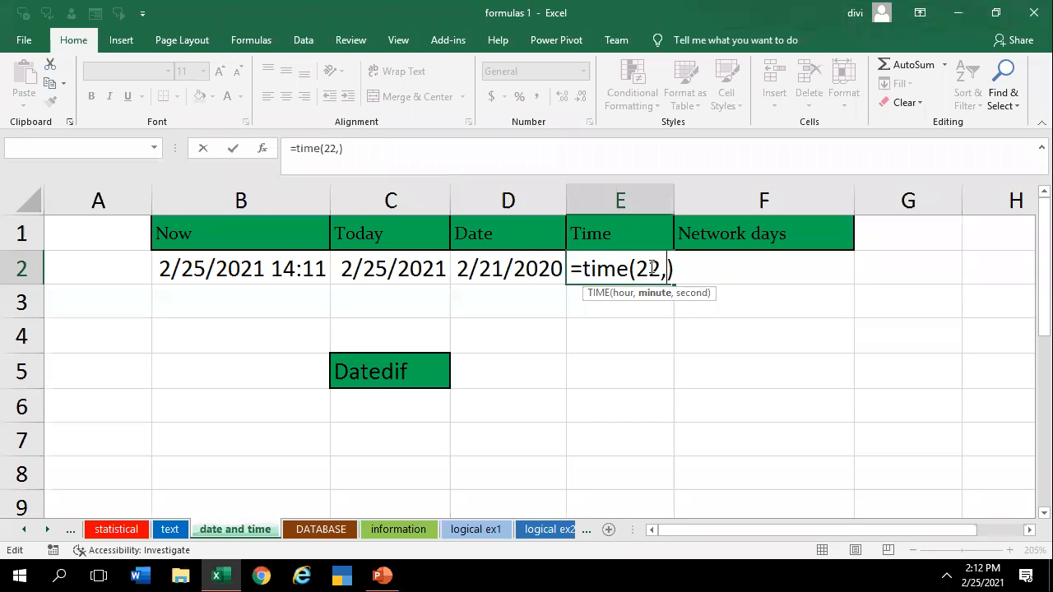
pyautogui.write('20,30')
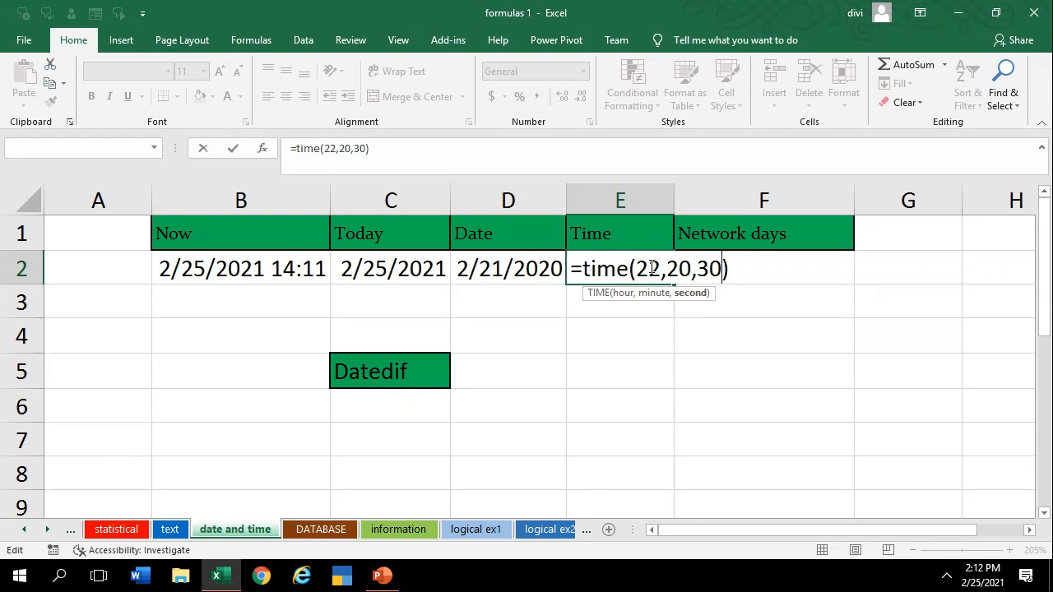
pyautogui.press('Return')
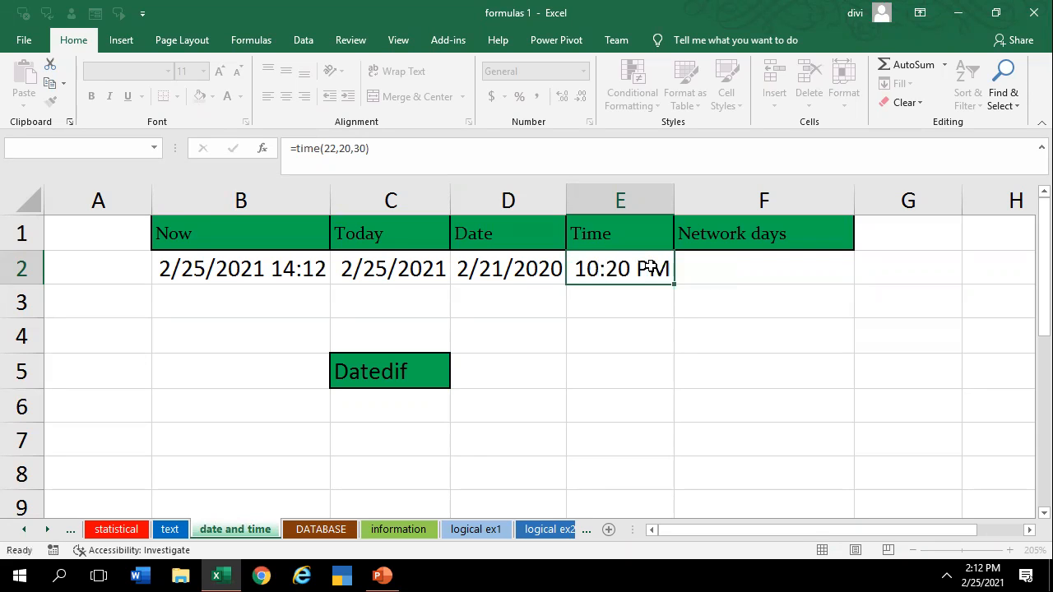
pyautogui.click(650, 266)
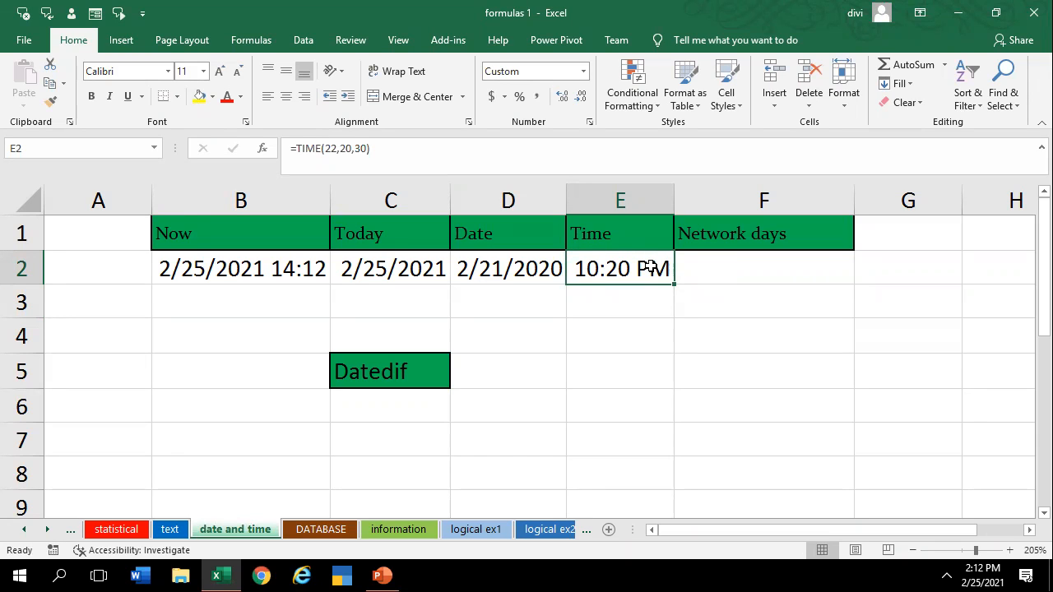
# Insert the current date, 2/25/2021, as a fixed value in cells F2 and F3 under the Network days header
pyautogui.click(743, 259)
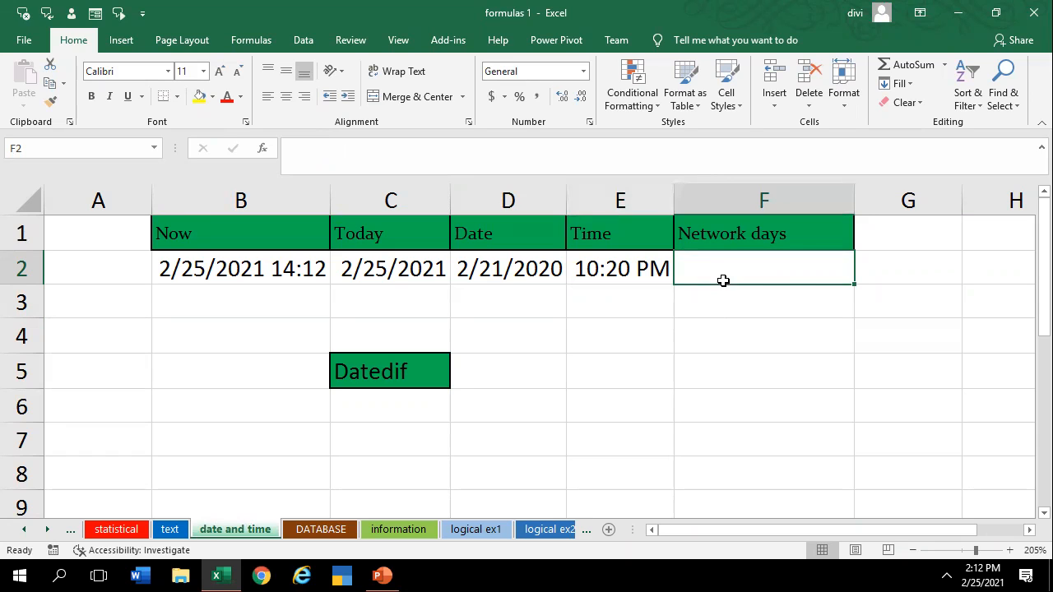
pyautogui.hotkey('ctrl', ';')
pyautogui.press('Return')
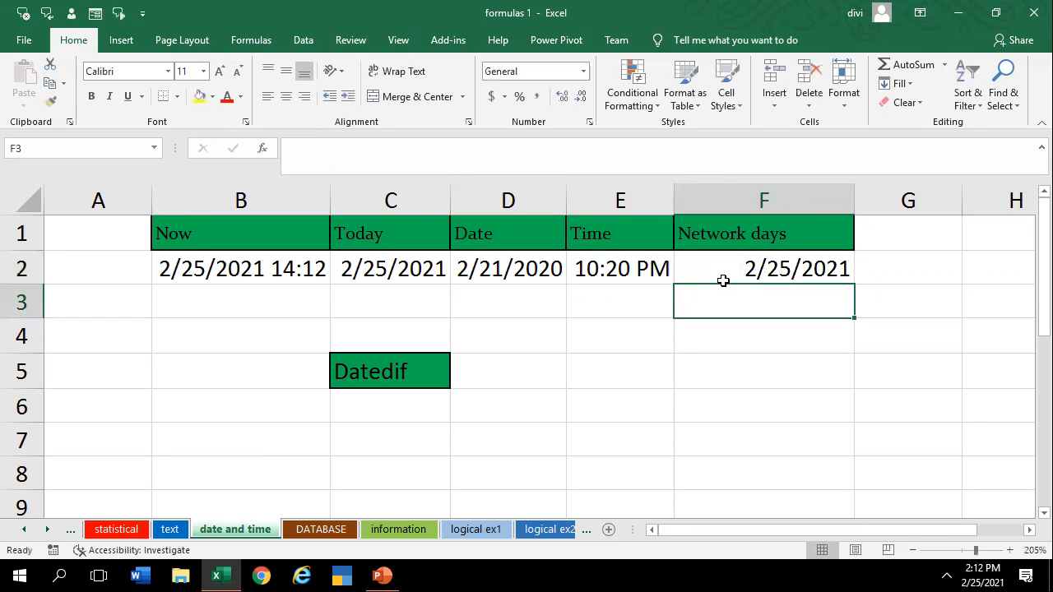
pyautogui.hotkey('ctrl', ';')
pyautogui.press('Return')
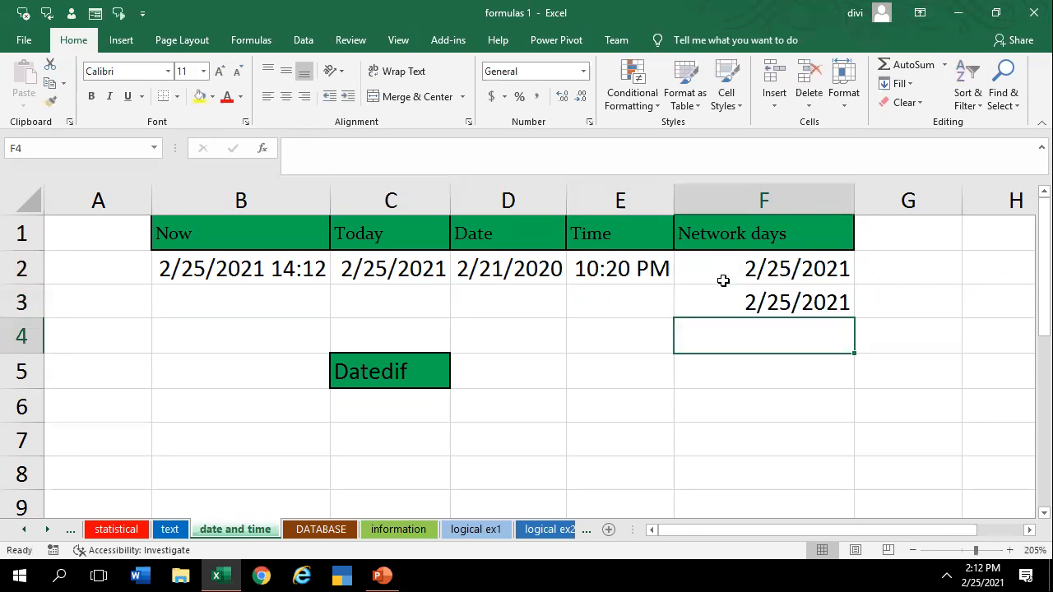
# Change the start date in cell F2 under Network days to 1/1/2021
pyautogui.click(751, 265)
pyautogui.doubleClick(751, 265)
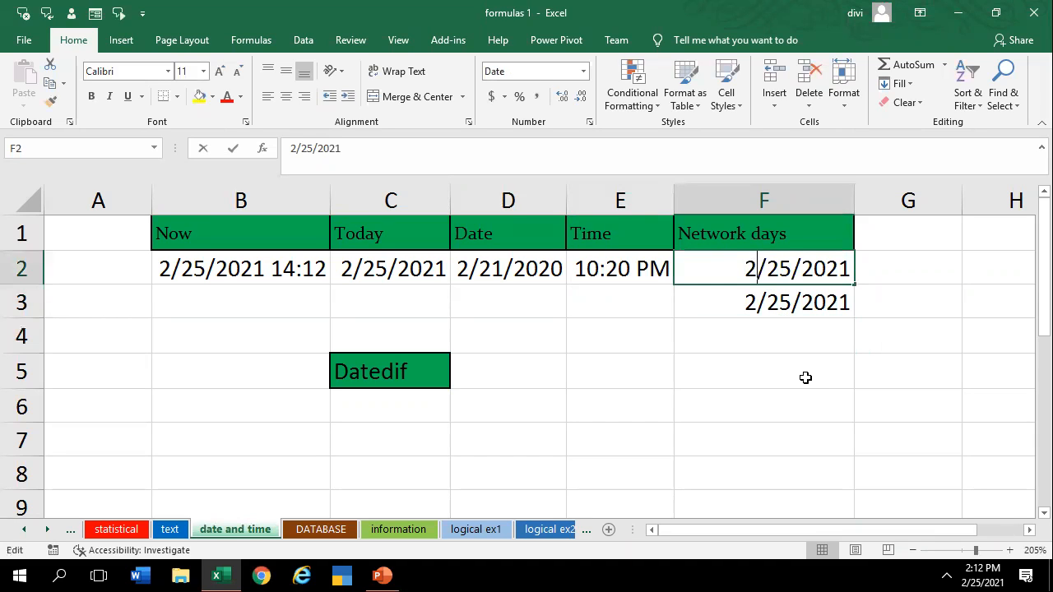
pyautogui.write('1')
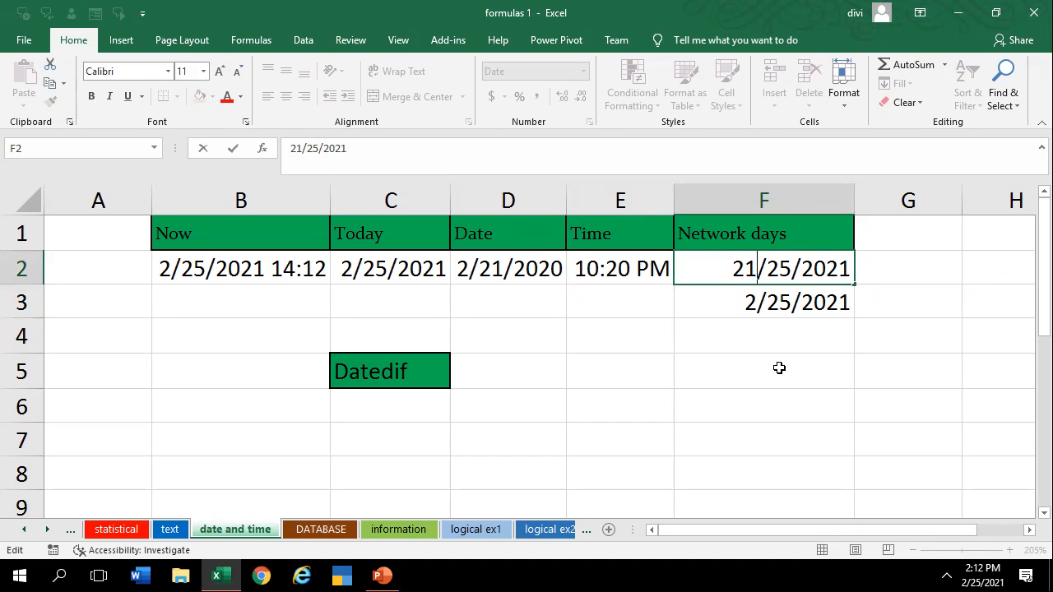
pyautogui.press('BackSpace')
pyautogui.press('BackSpace')
pyautogui.write('1')
pyautogui.press('Right')
pyautogui.press('Right')
pyautogui.press('Right')
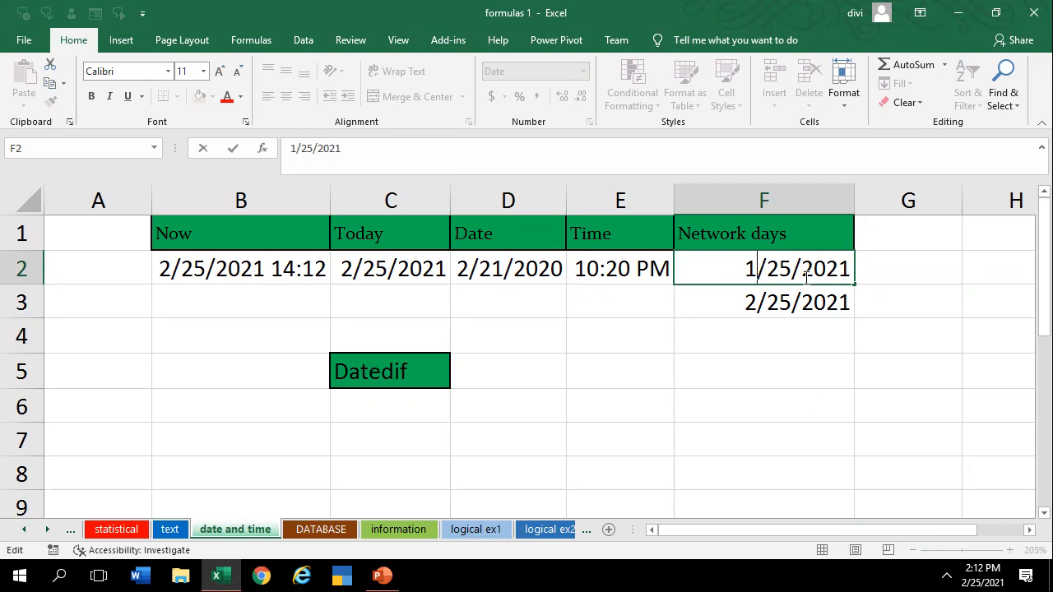
pyautogui.press('BackSpace')
pyautogui.press('BackSpace')
pyautogui.write('1')
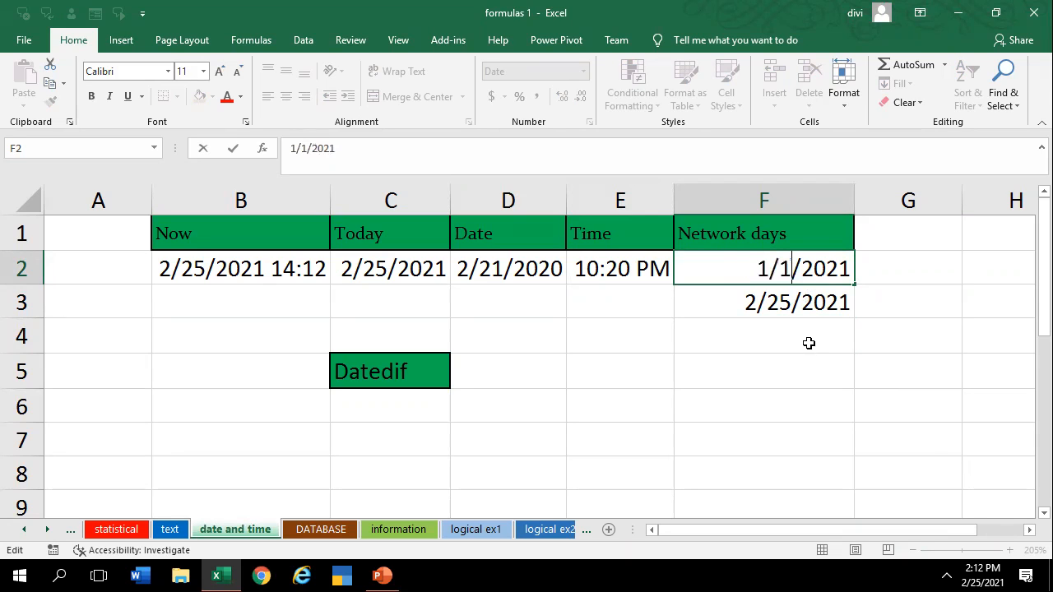
# Change the end date in cell F3 to 1/31/2021
pyautogui.doubleClick(749, 301)
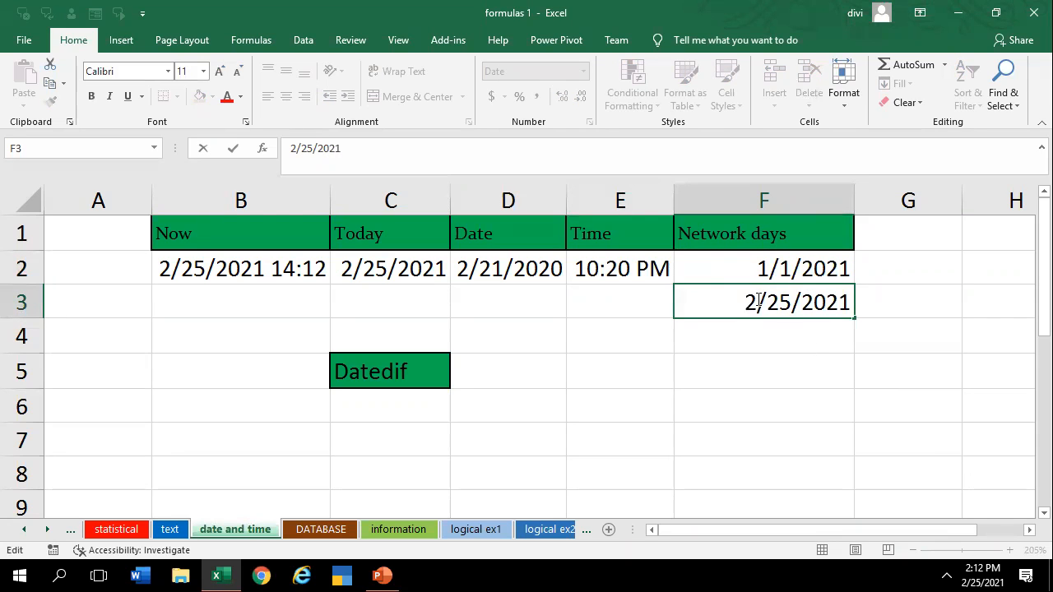
pyautogui.press('BackSpace')
pyautogui.write('1')
pyautogui.click(792, 310)
pyautogui.press('BackSpace')
pyautogui.press('BackSpace')
pyautogui.write('31')
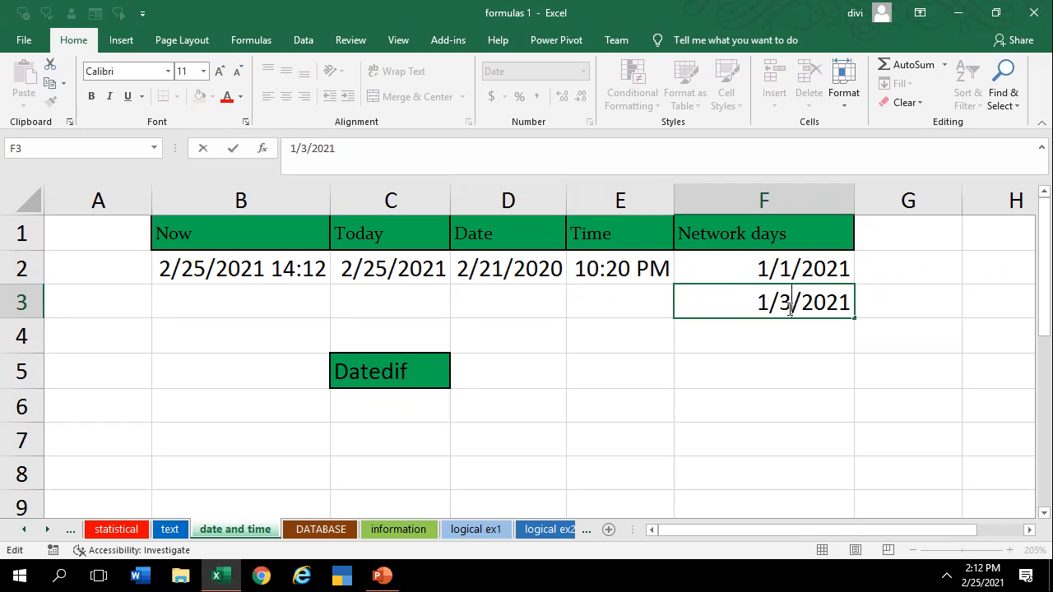
# Enter the formula =NETWORKDAYS(F2,F3) in cell G2 to count the working days between the two dates
pyautogui.click(916, 265)
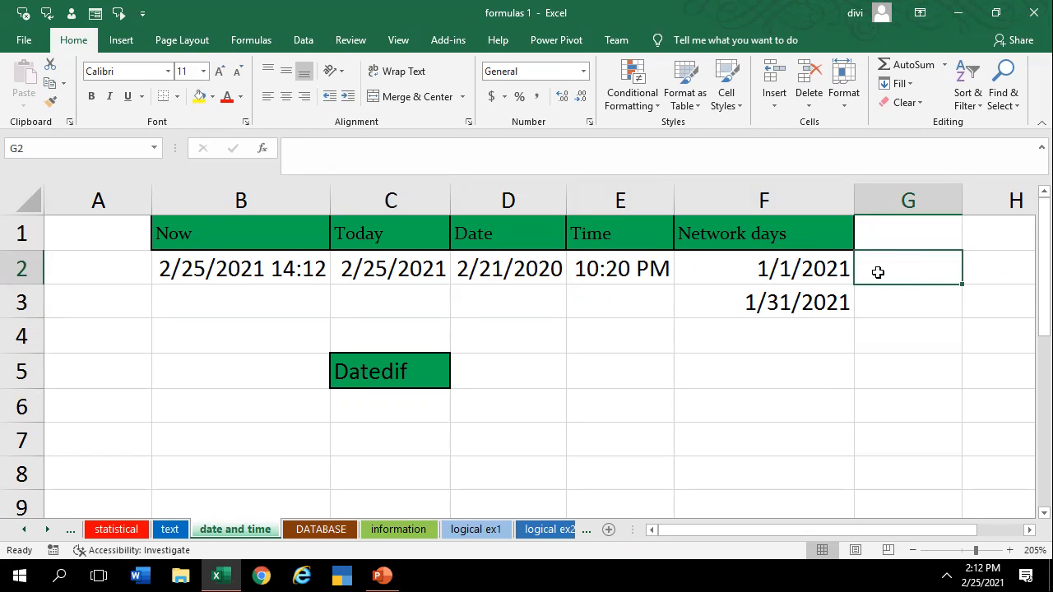
pyautogui.write('=')
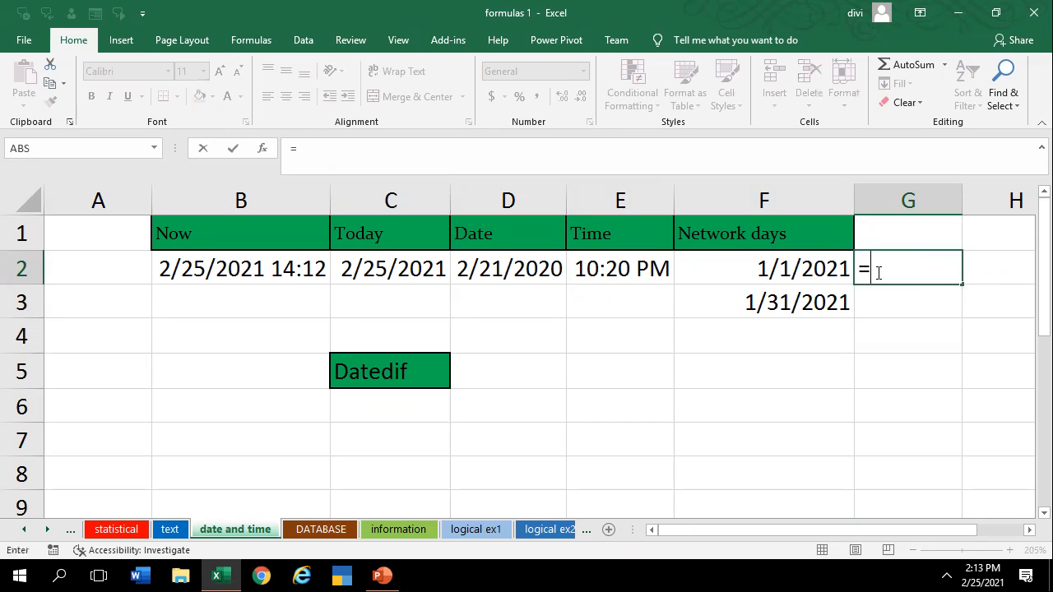
pyautogui.write('net')
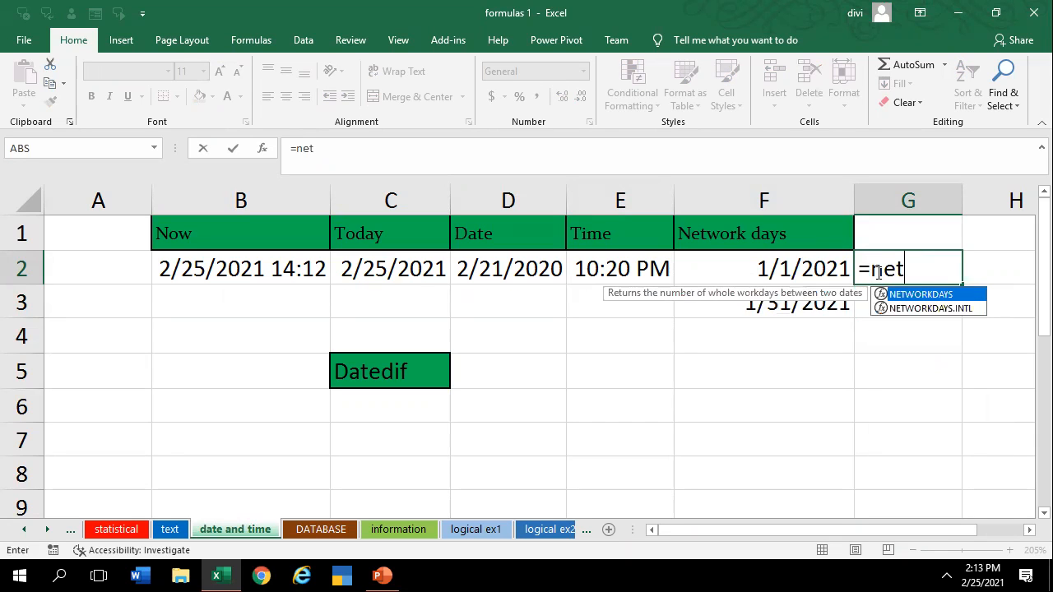
pyautogui.press('Tab')
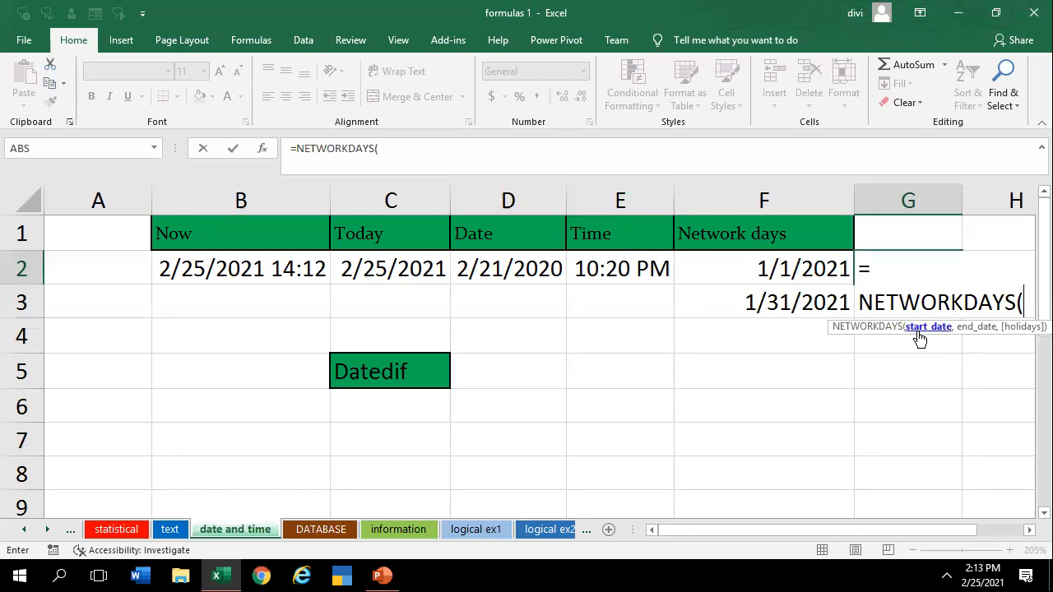
pyautogui.click(777, 268)
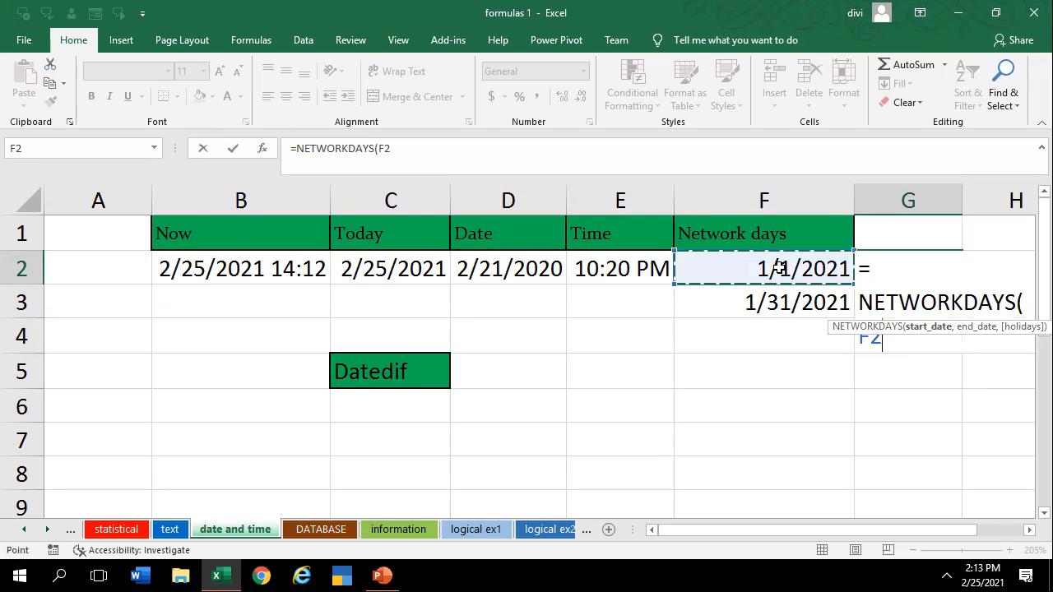
pyautogui.write(',')
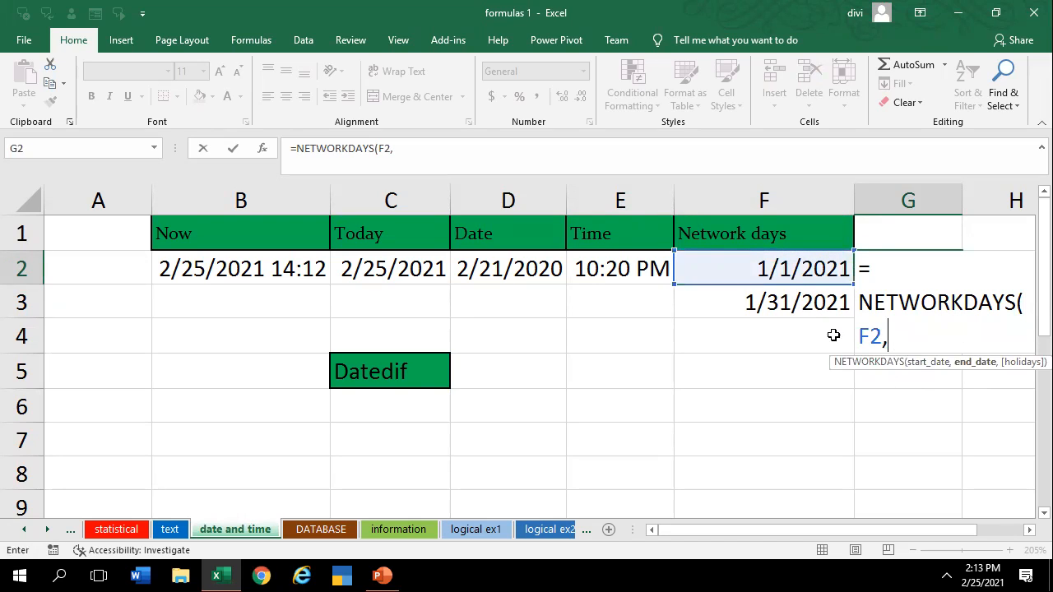
pyautogui.click(776, 301)
pyautogui.write(')')
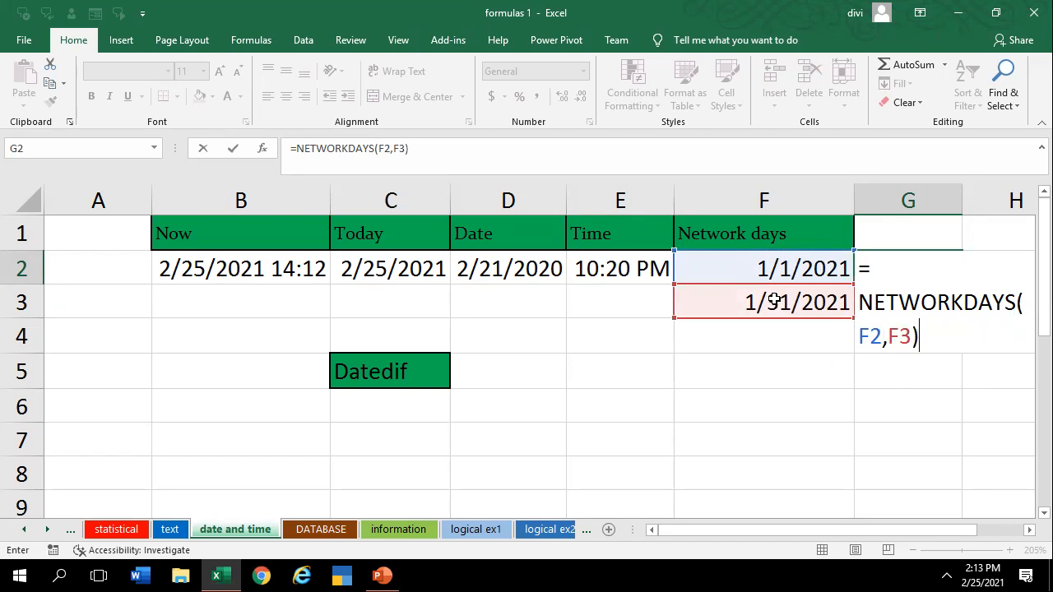
pyautogui.press('Return')
pyautogui.click(937, 268)
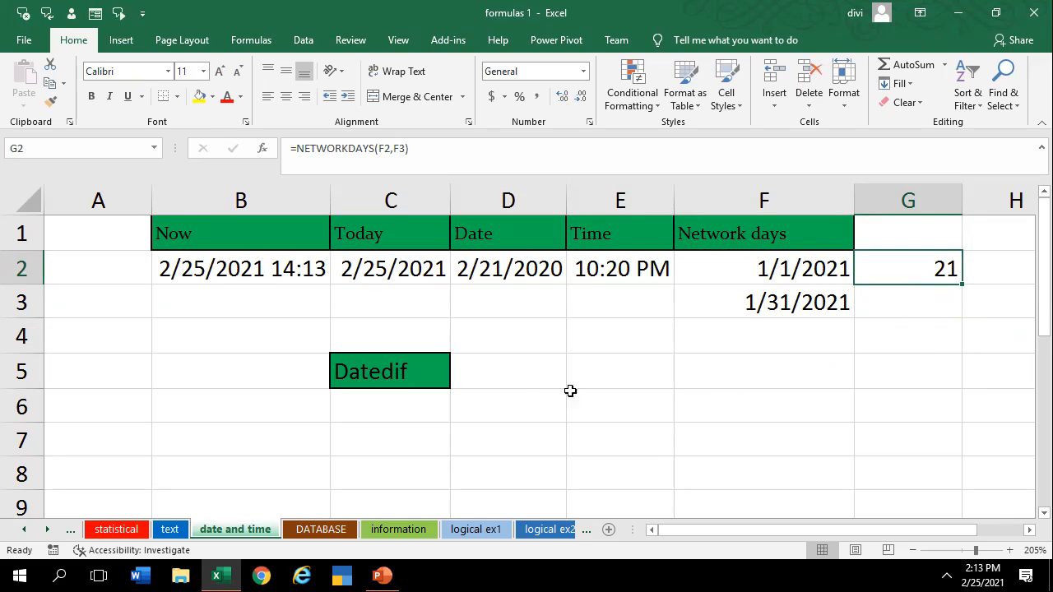
pyautogui.click(516, 383)
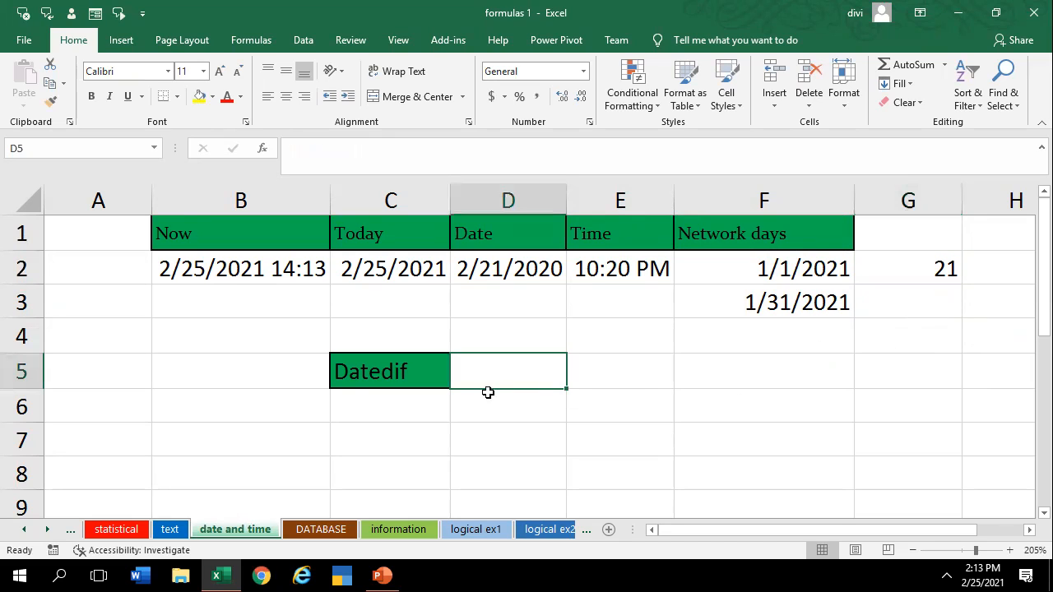
pyautogui.click(935, 270)
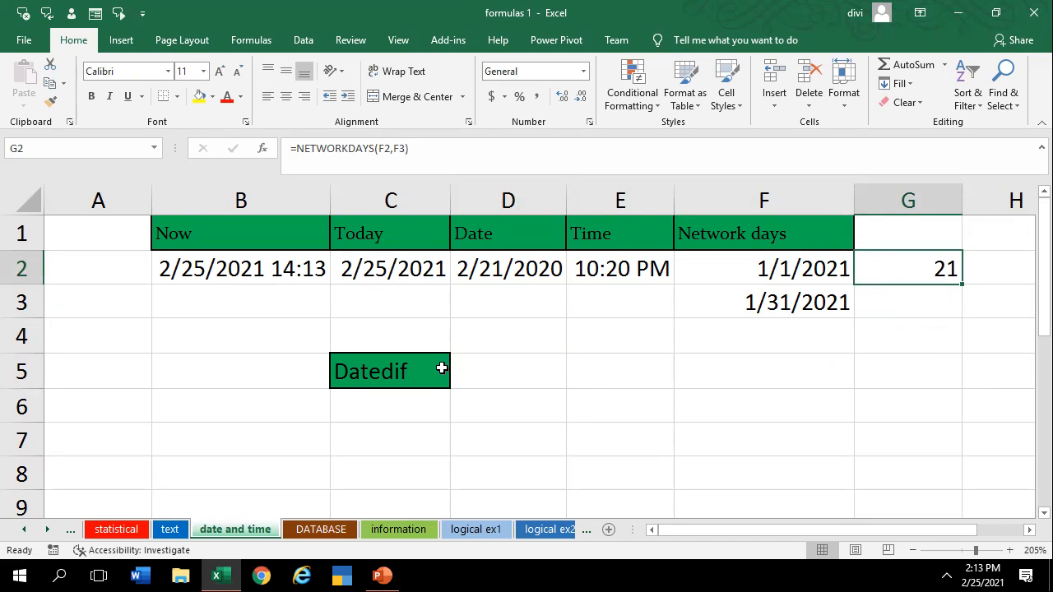
# Enter the formula =DATEDIF(F2,F3,"d") in cell D5 beside the Datedif label to get the difference in days
pyautogui.click(489, 392)
pyautogui.click(479, 377)
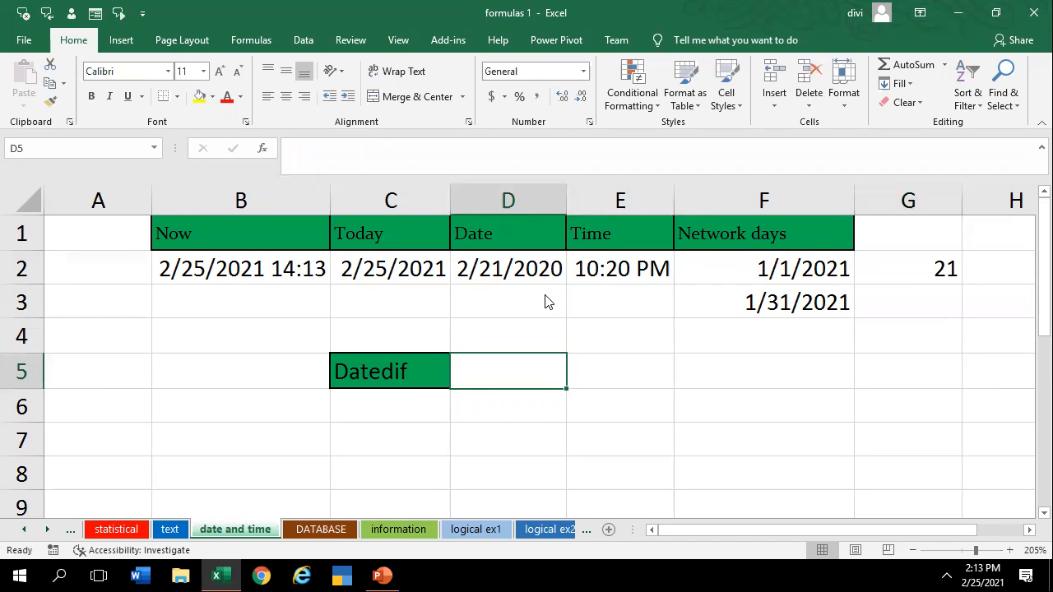
pyautogui.write('=dte')
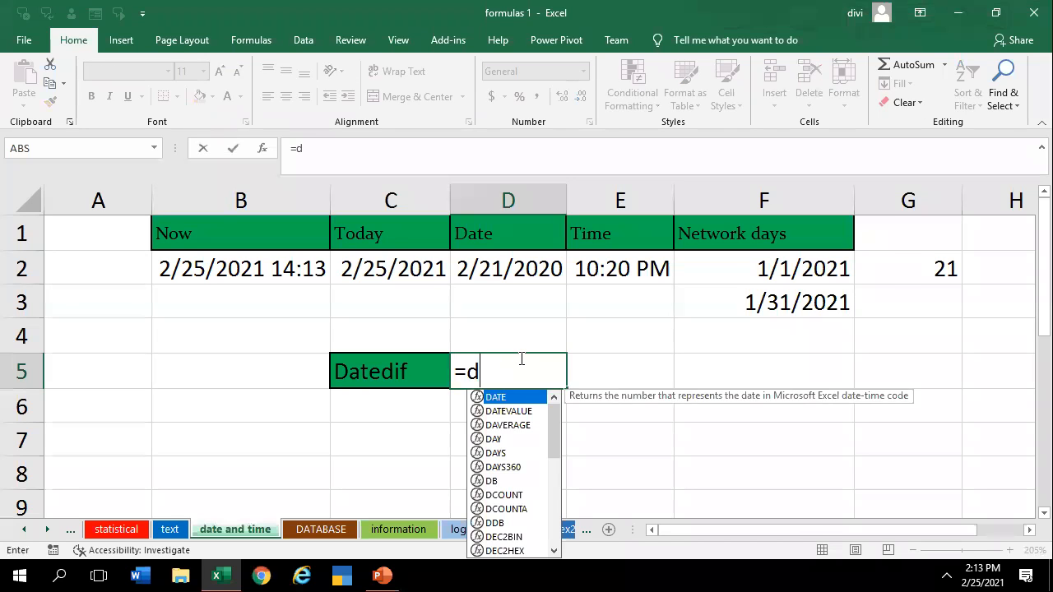
pyautogui.press('BackSpace')
pyautogui.press('BackSpace')
pyautogui.write('a')
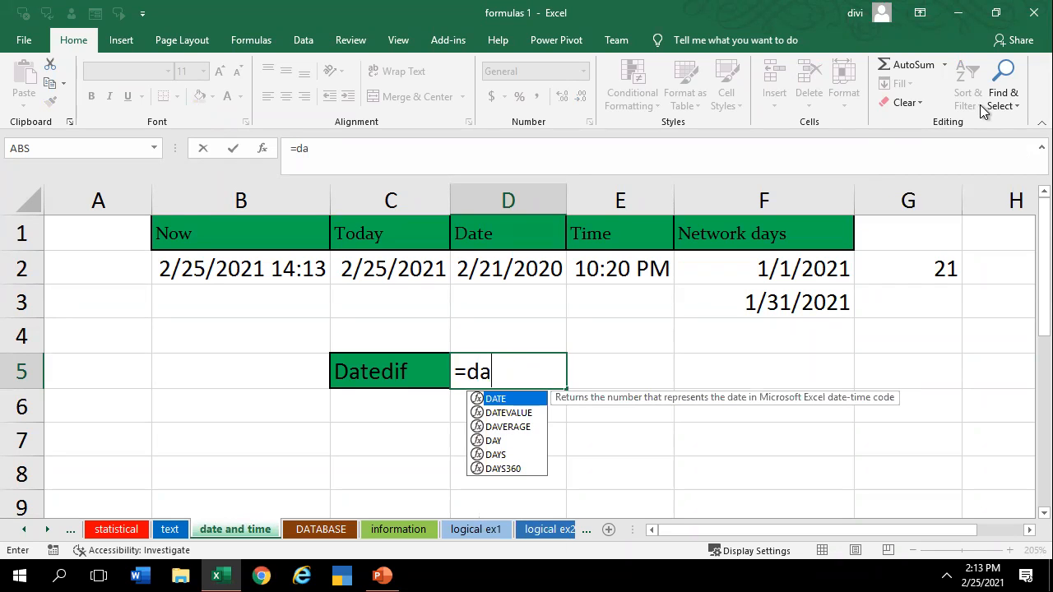
pyautogui.write('te')
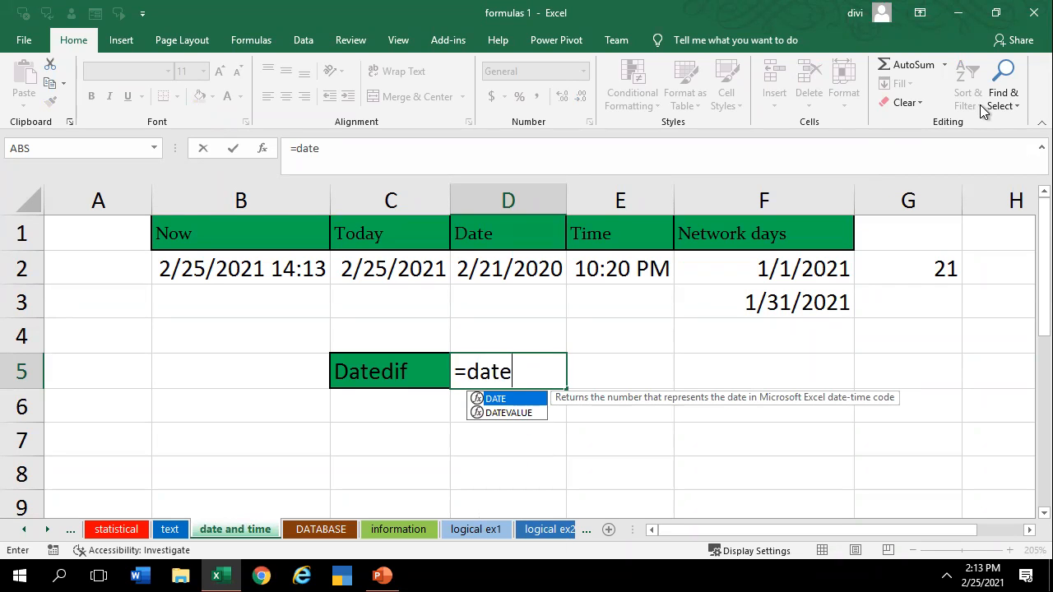
pyautogui.write('dif(')
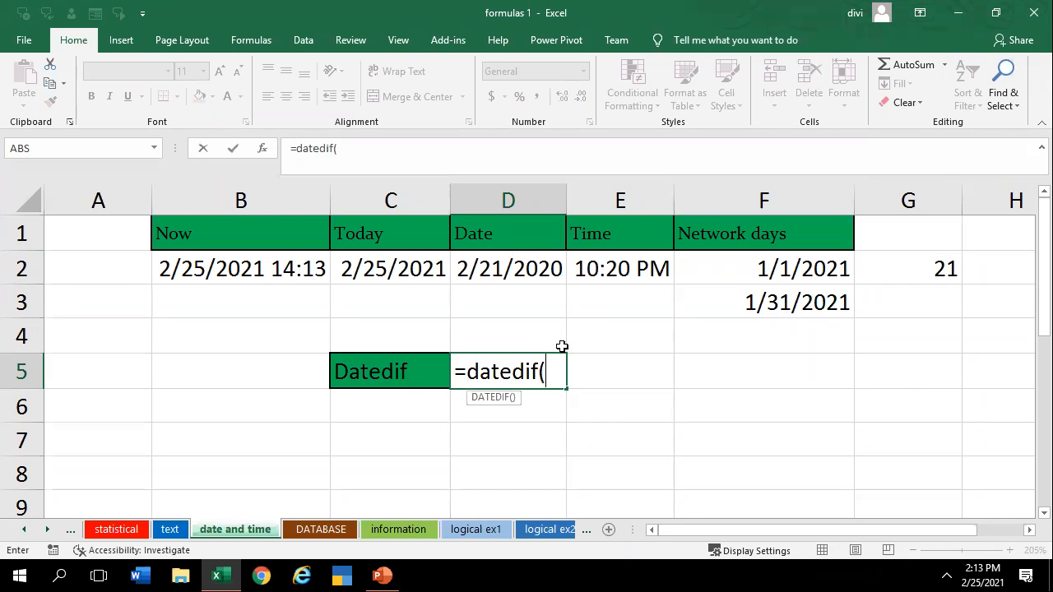
pyautogui.click(765, 272)
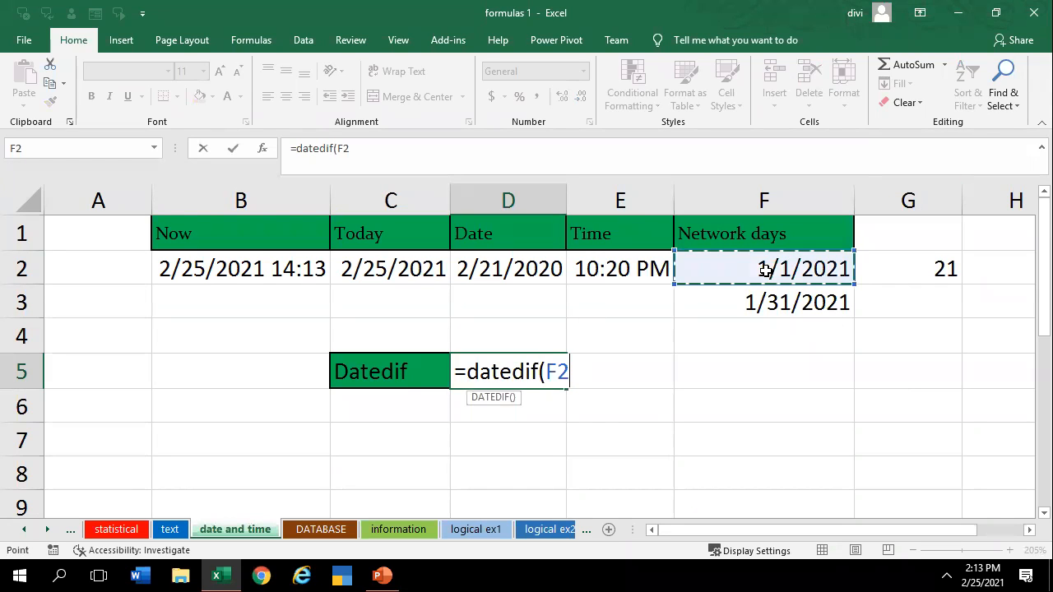
pyautogui.write(',')
pyautogui.click(804, 306)
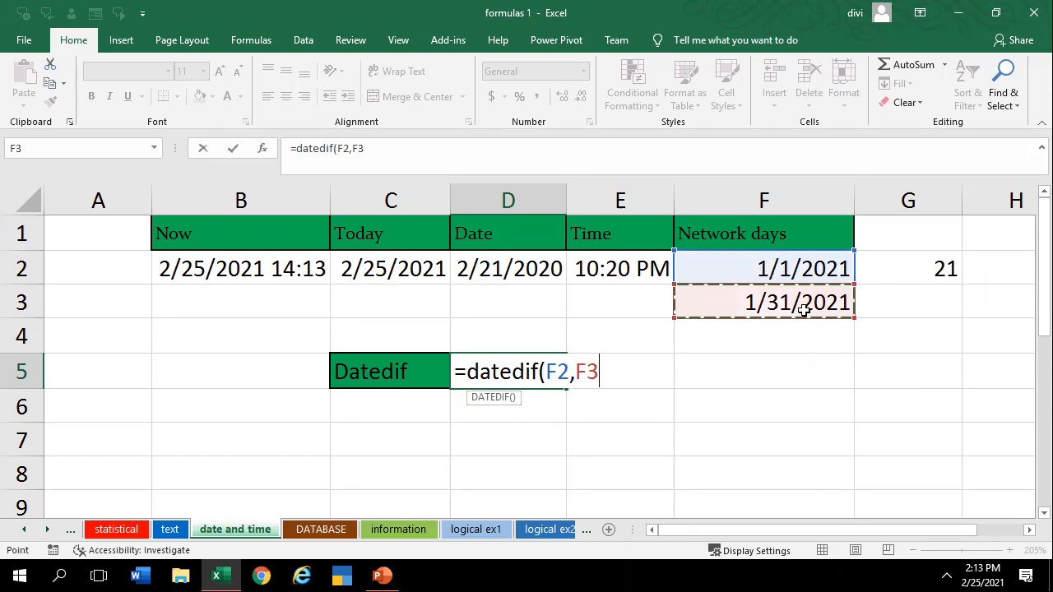
pyautogui.write(',')
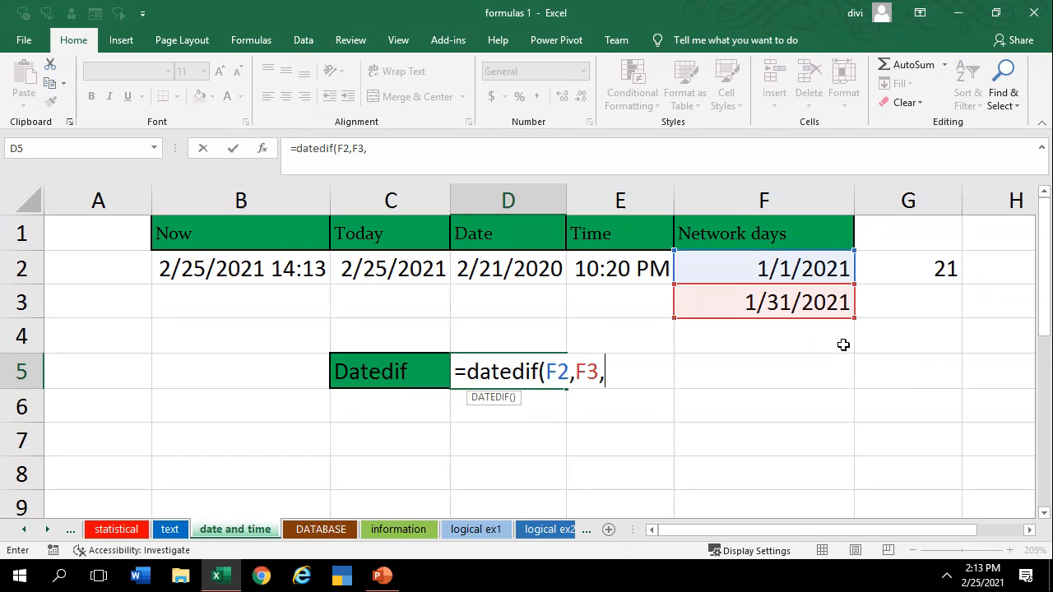
pyautogui.write('"d")')
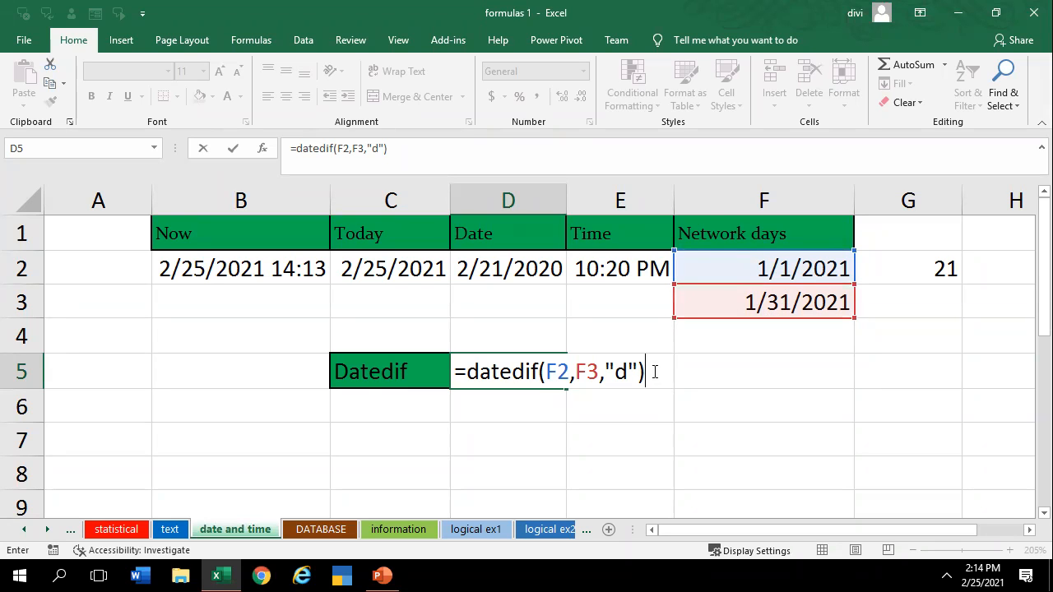
pyautogui.press('Return')
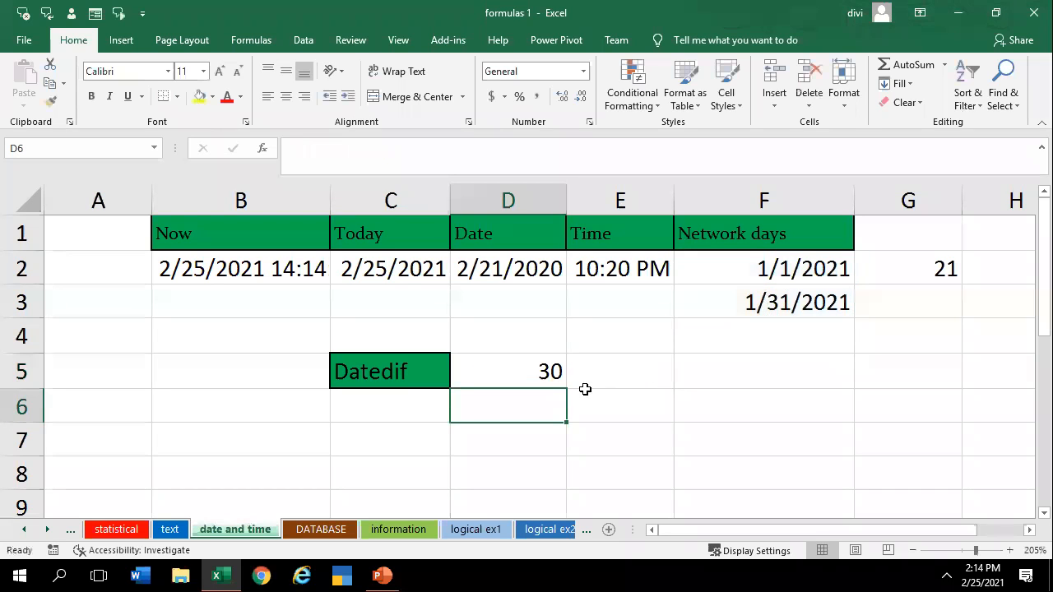
pyautogui.click(533, 368)
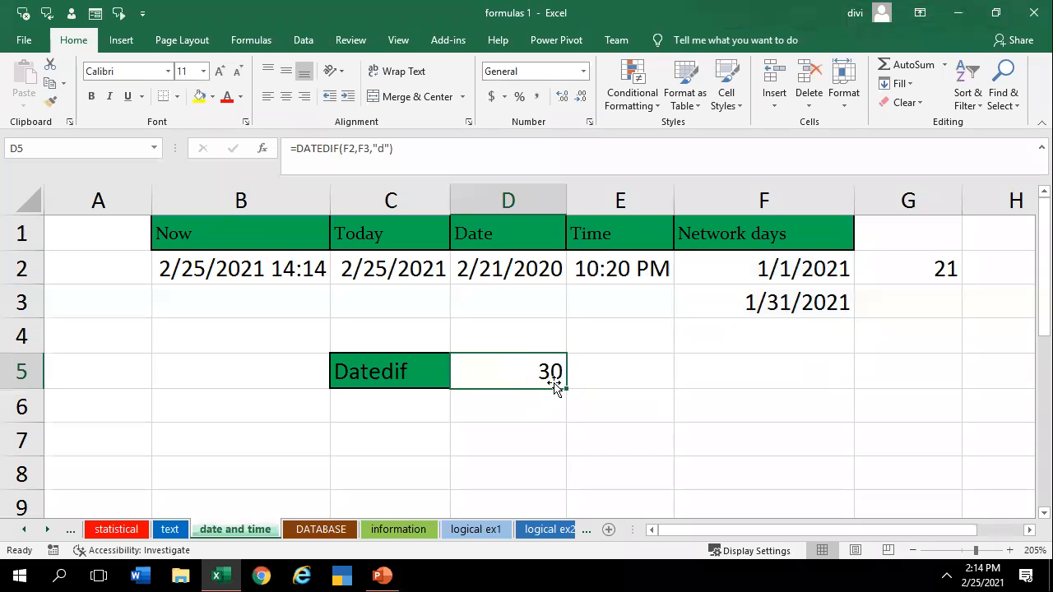
# Change the unit argument of the DATEDIF formula in cell D5 to "m" for months
pyautogui.click(541, 447)
pyautogui.doubleClick(523, 373)
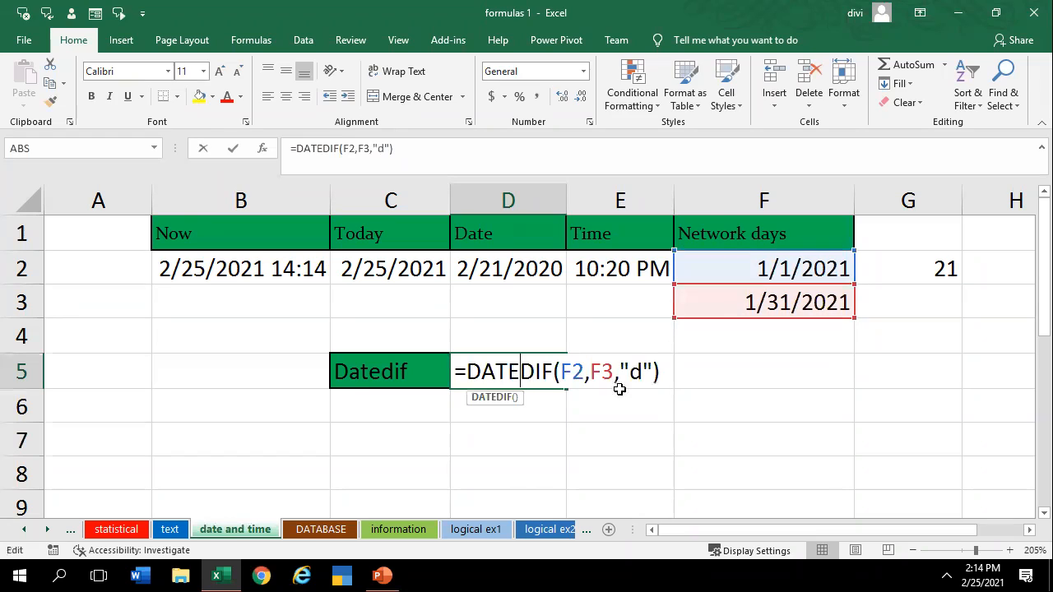
pyautogui.click(644, 374)
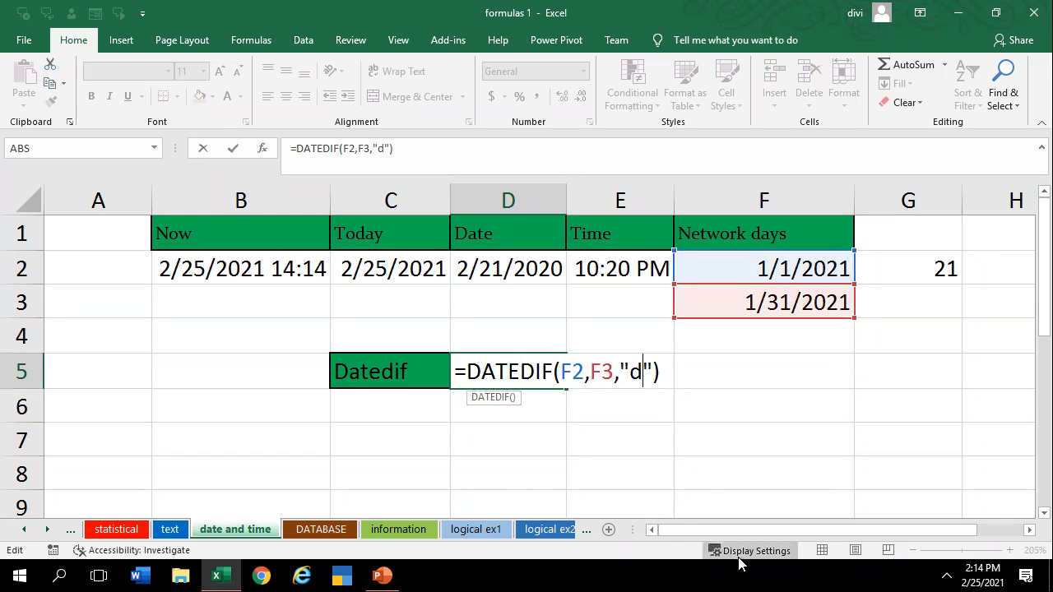
pyautogui.press('BackSpace')
pyautogui.write('m')
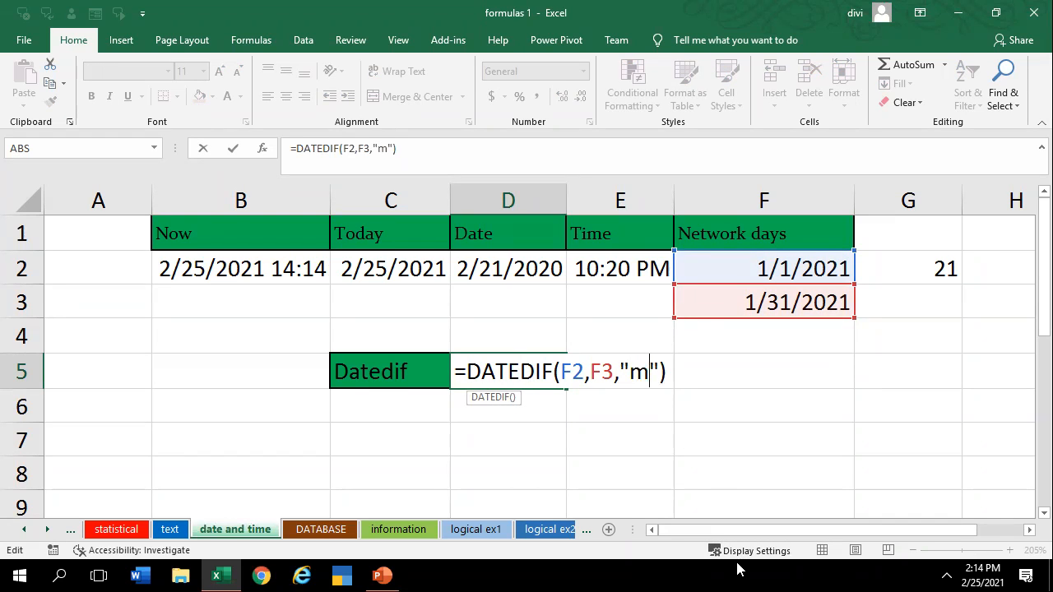
pyautogui.press('Return')
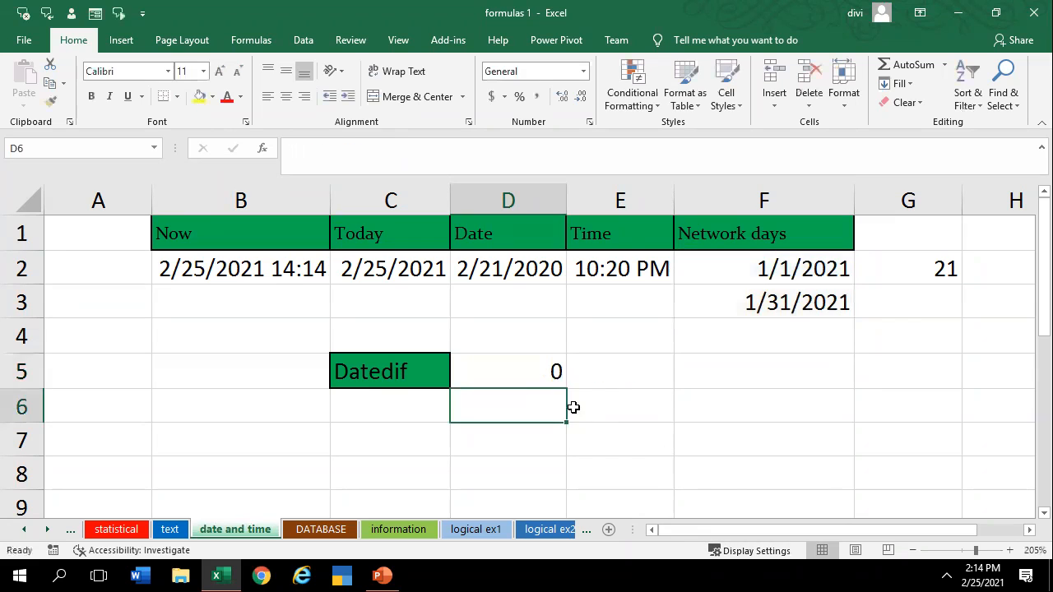
pyautogui.click(533, 376)
# Change the end date in cell F3 to 3/31/2021 and check the recalculated DATEDIF result in D5
pyautogui.click(832, 265)
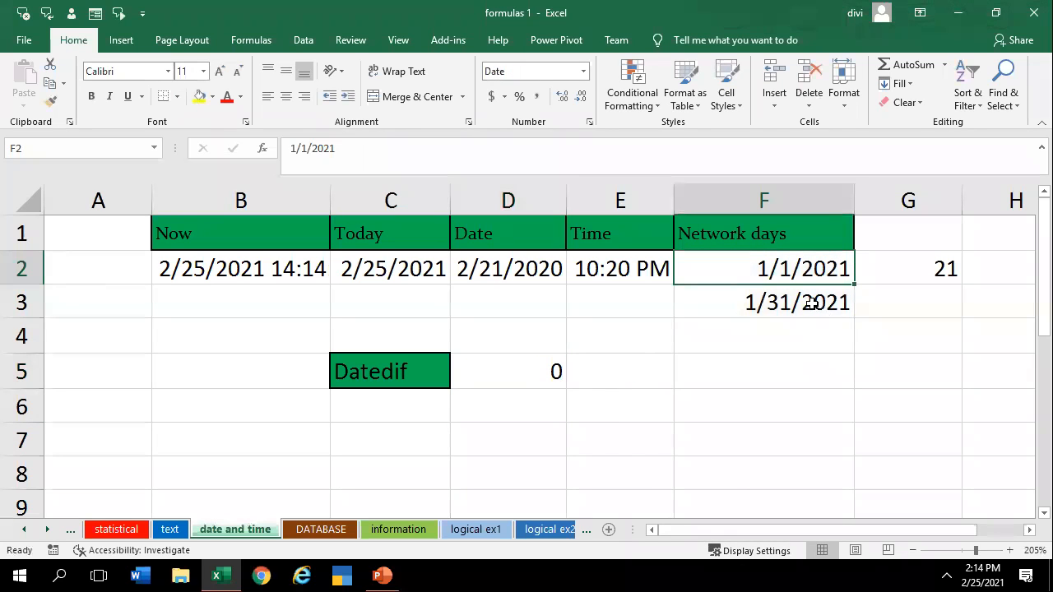
pyautogui.click(813, 305)
pyautogui.press('Down')
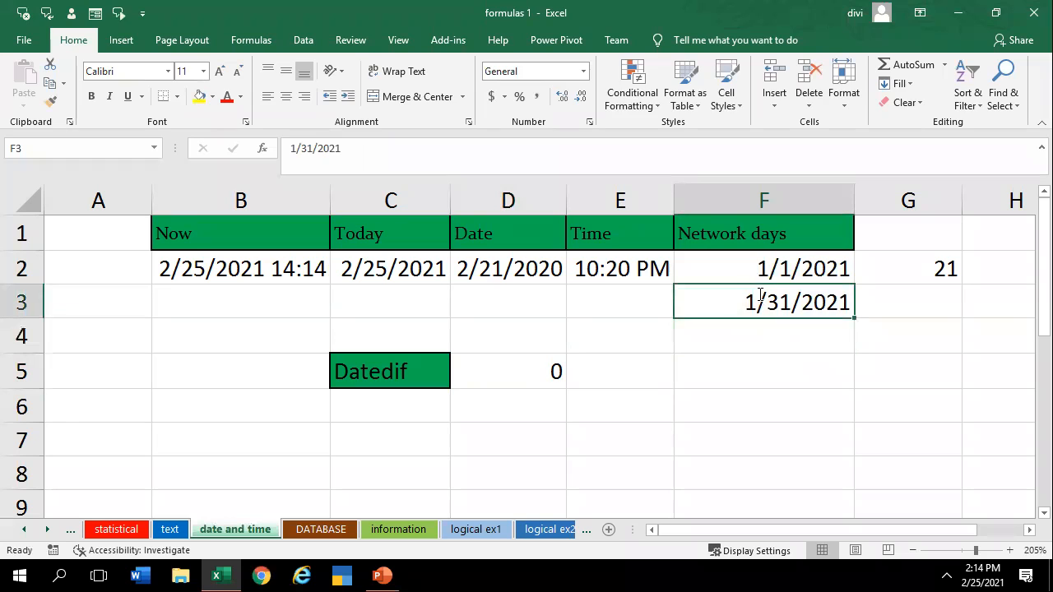
pyautogui.doubleClick(757, 301)
pyautogui.press('BackSpace')
pyautogui.write('3')
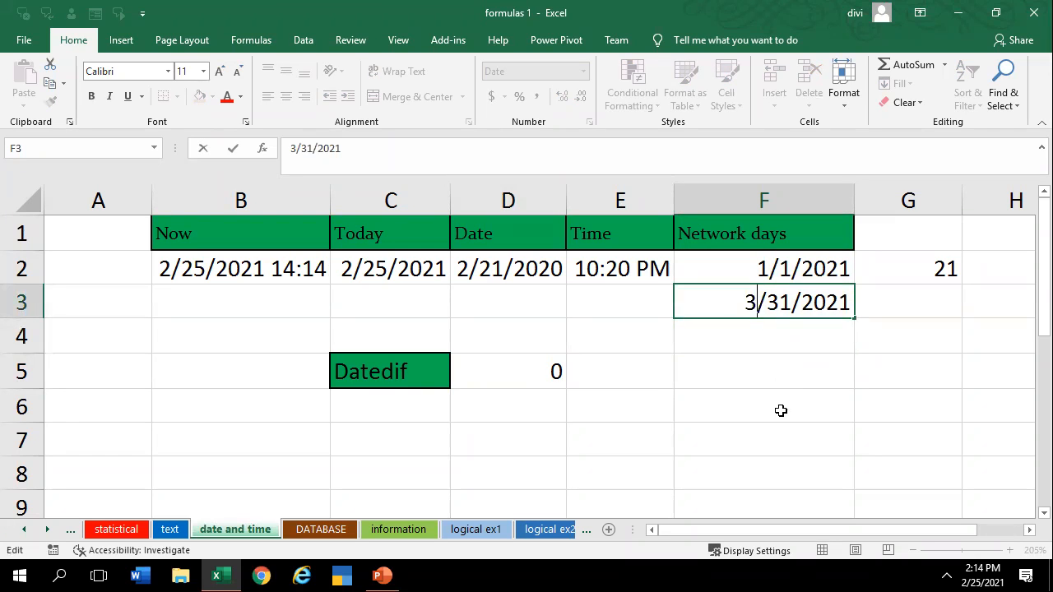
pyautogui.press('Return')
pyautogui.click(549, 372)
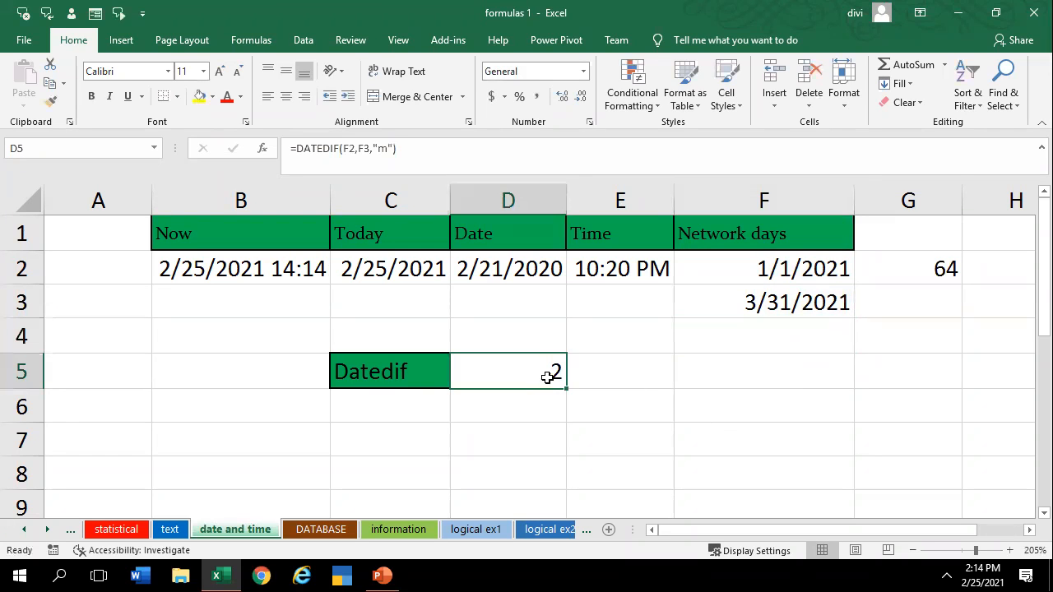
# Examine the start and end dates in F2:F3 and the "m" unit argument of the DATEDIF formula in D5
pyautogui.moveTo(756, 264); pyautogui.dragTo(751, 301)
pyautogui.click(744, 273)
pyautogui.moveTo(712, 271); pyautogui.dragTo(731, 309)
pyautogui.click(629, 475)
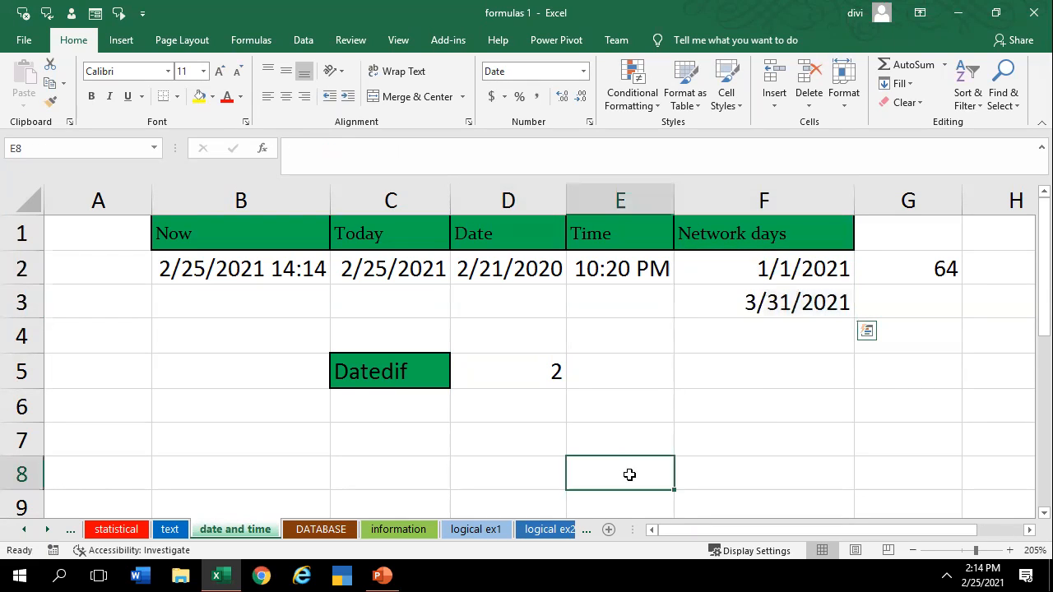
pyautogui.click(525, 376)
pyautogui.doubleClick(545, 366)
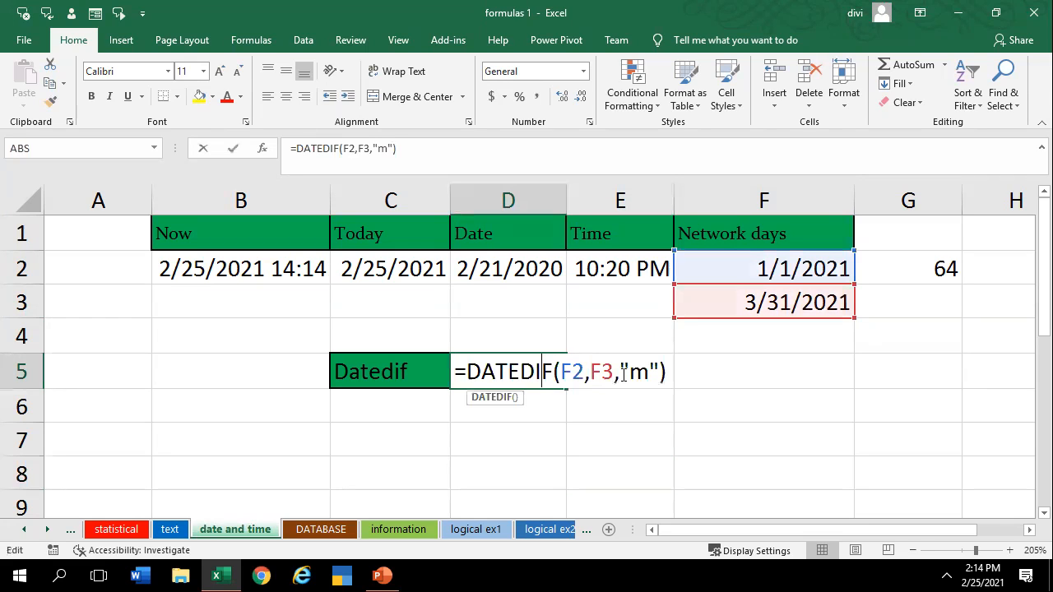
pyautogui.click(646, 373)
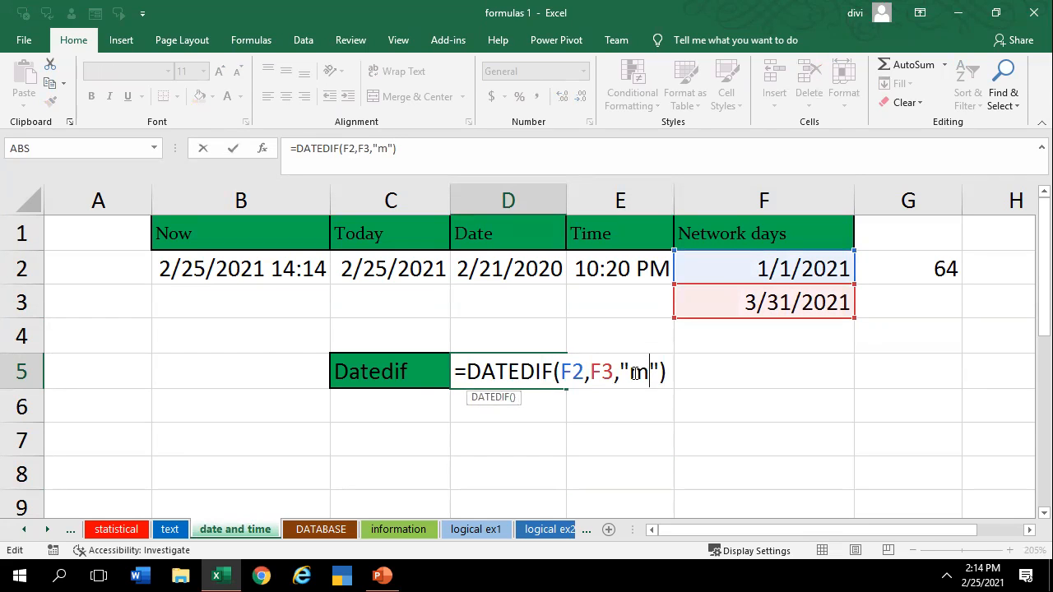
pyautogui.moveTo(630, 372); pyautogui.dragTo(651, 375)
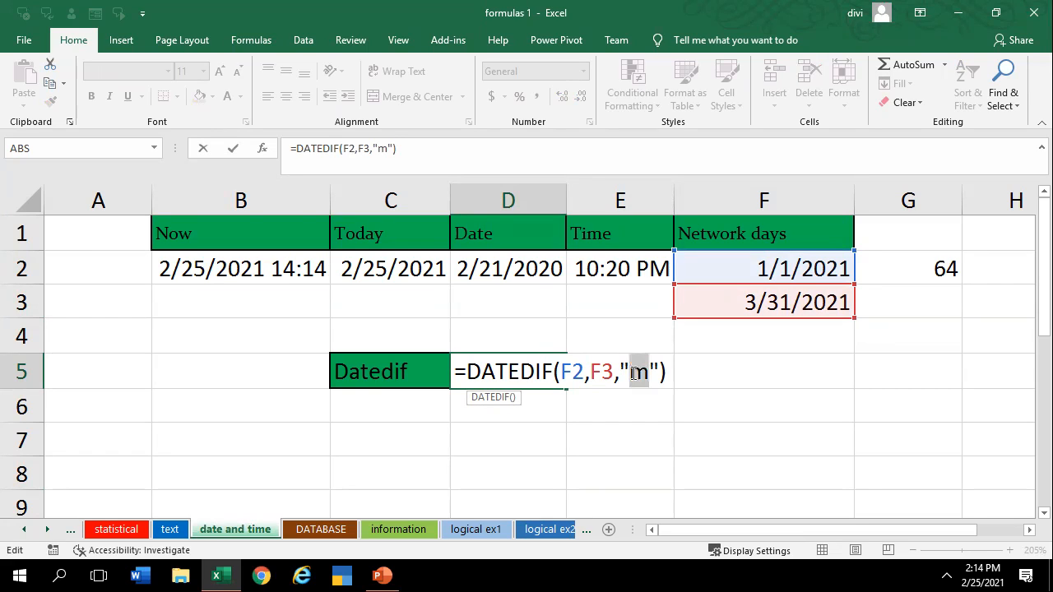
pyautogui.click(710, 433)
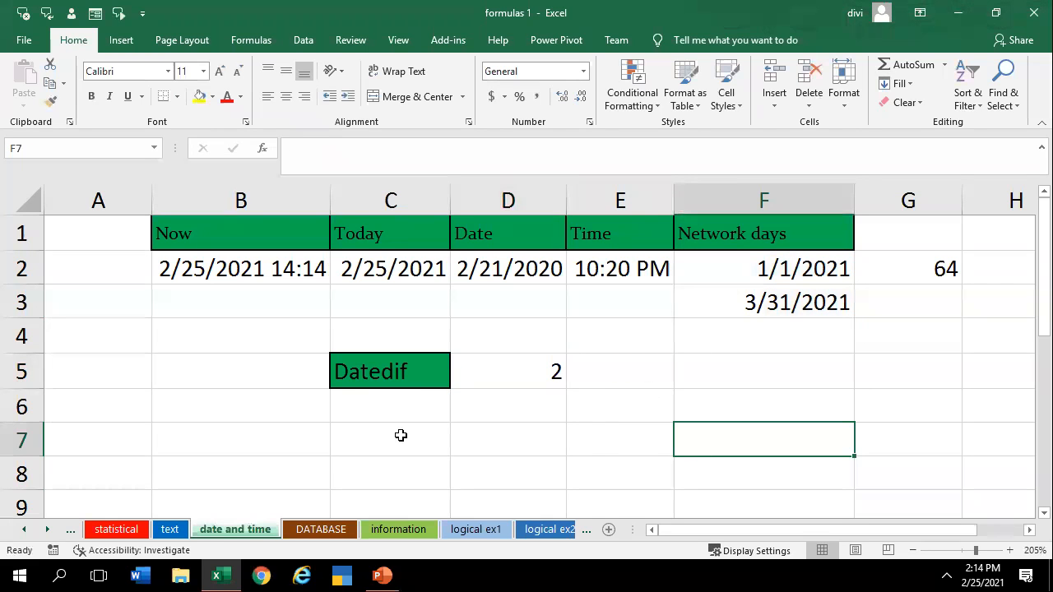
# Open the DATABASE sheet at its list of database functions and the DSUM table
pyautogui.click(325, 529)
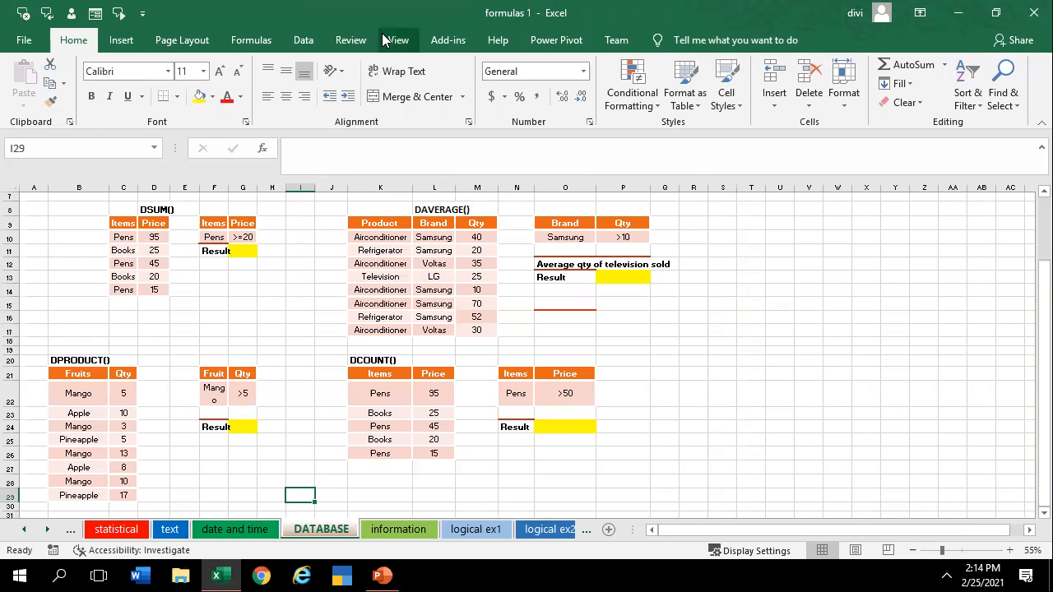
pyautogui.click(619, 394)
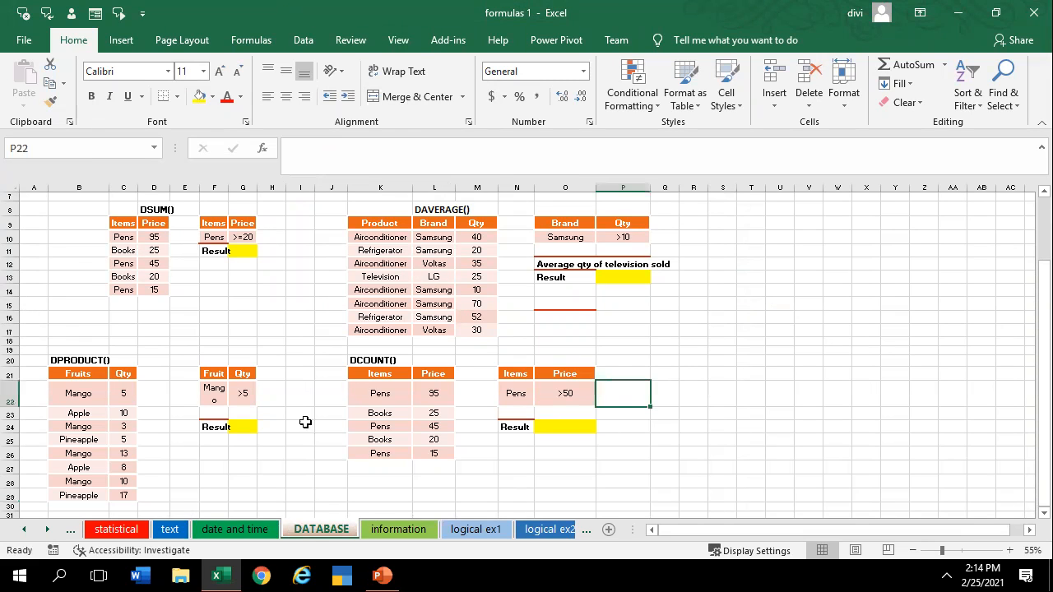
pyautogui.keyDown('ctrl'); pyautogui.scroll(3, 297, 460); pyautogui.keyUp('ctrl')
pyautogui.scroll(3, 789, 514)
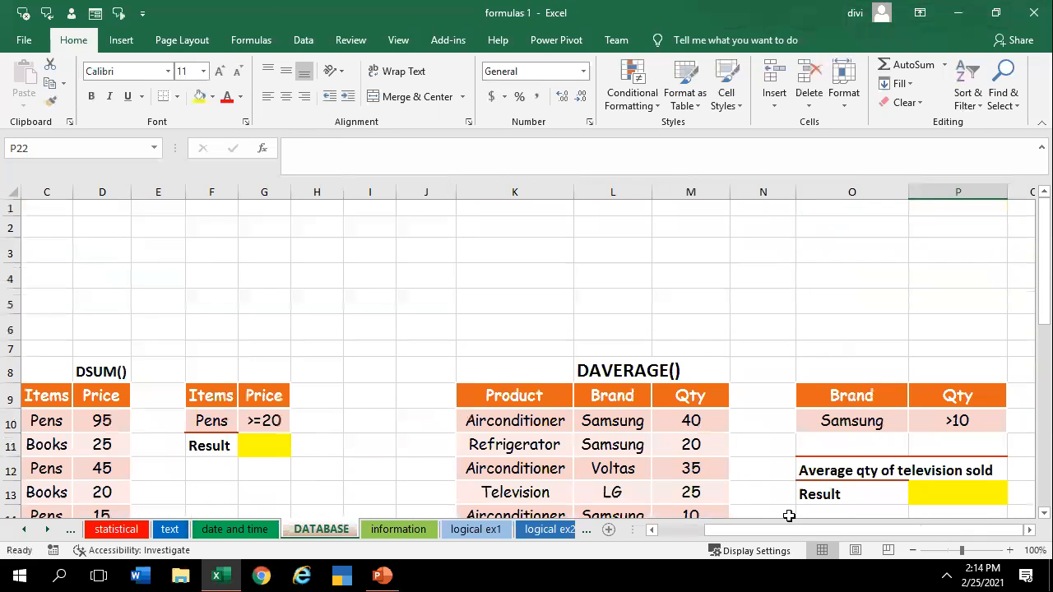
pyautogui.moveTo(795, 524); pyautogui.dragTo(679, 530)
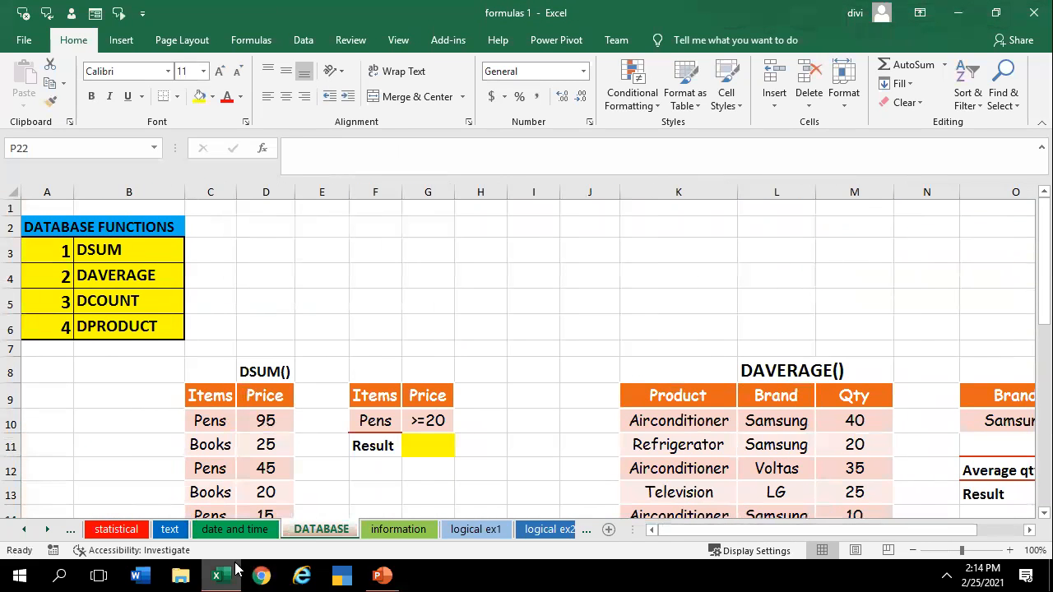
pyautogui.click(322, 450)
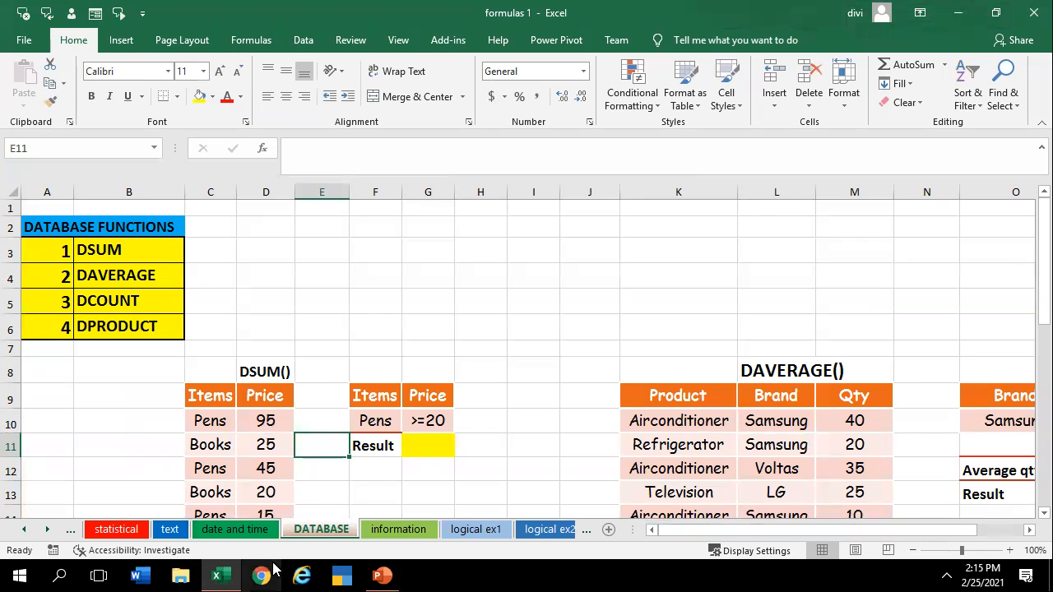
# Switch to the EXCEL notes presentation in PowerPoint and read slide 68, Database Functions, as a full-screen slide show
pyautogui.click(382, 575)
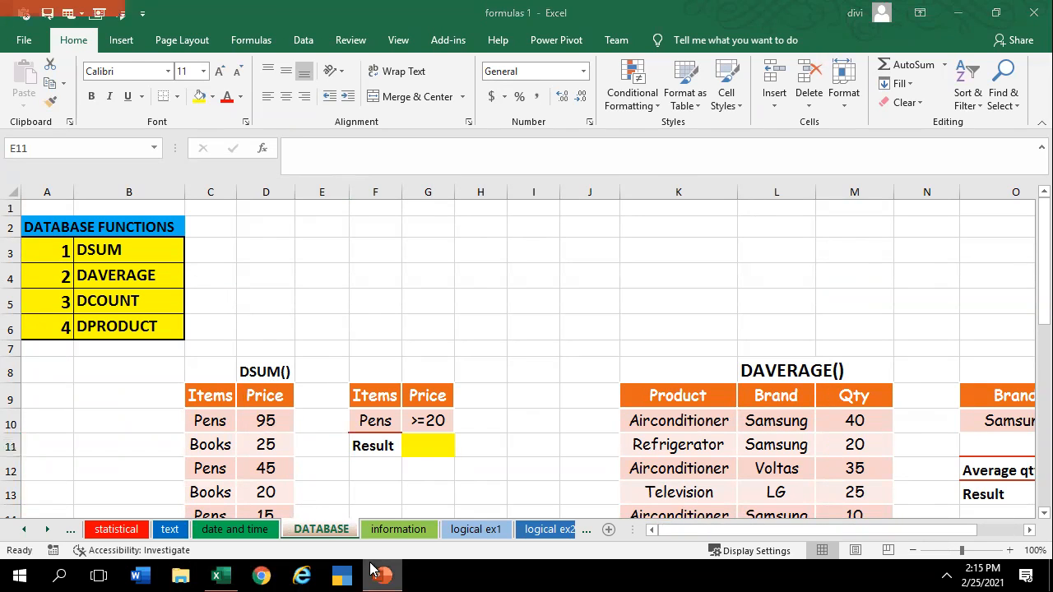
pyautogui.click(118, 388)
pyautogui.scroll(5, 120, 394)
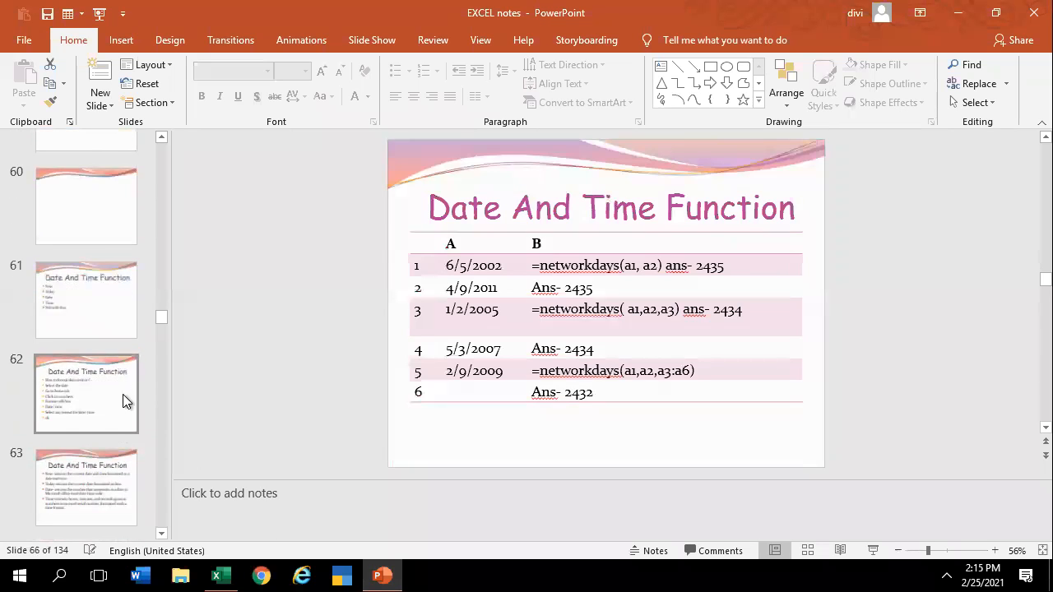
pyautogui.scroll(1, 74, 456)
pyautogui.scroll(-2, 75, 456)
pyautogui.scroll(-5, 74, 454)
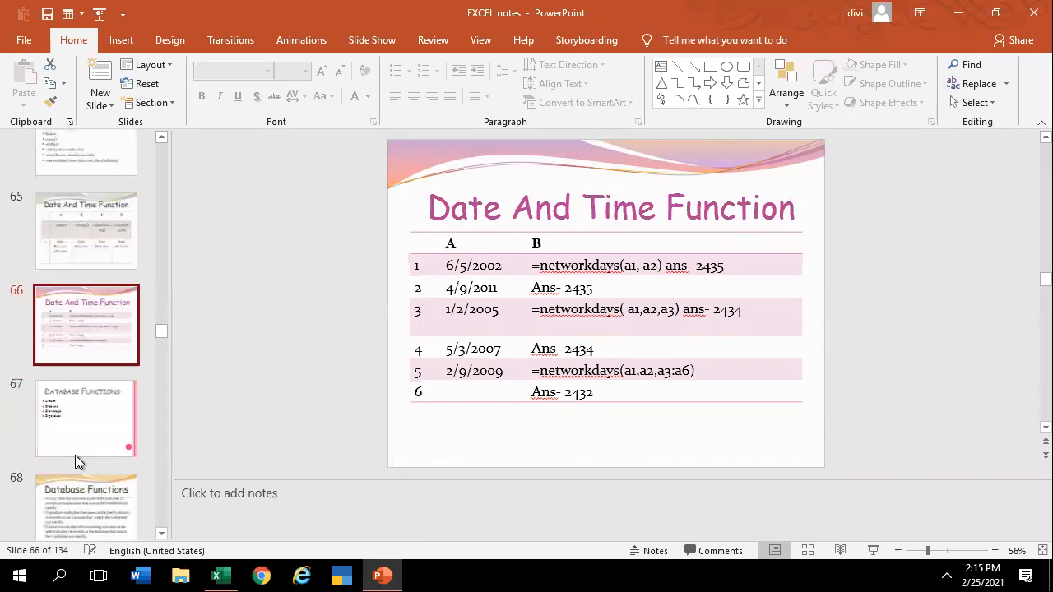
pyautogui.click(78, 407)
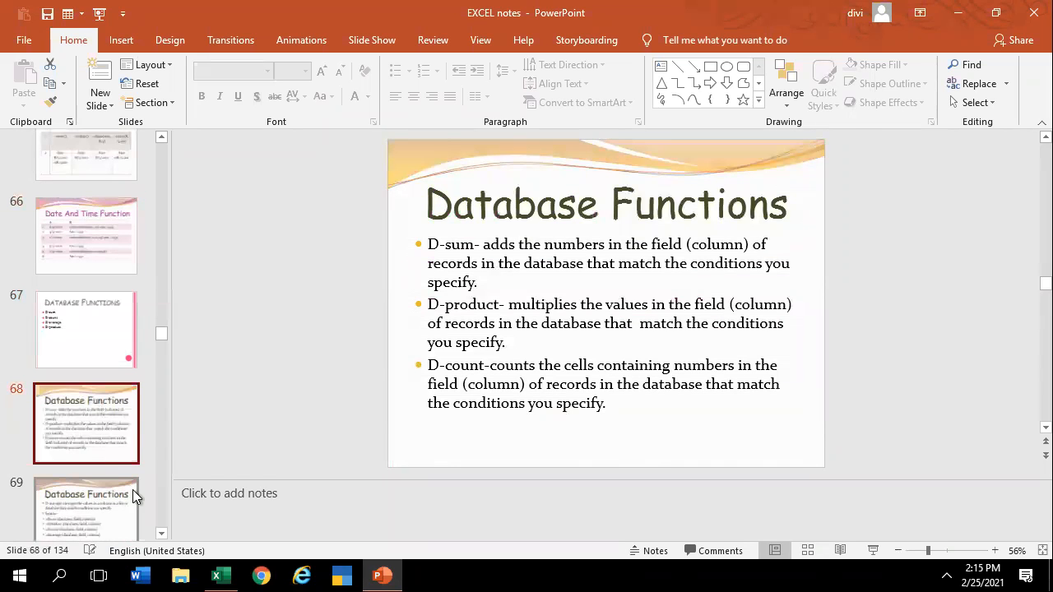
pyautogui.hotkey('shift', 'F5')
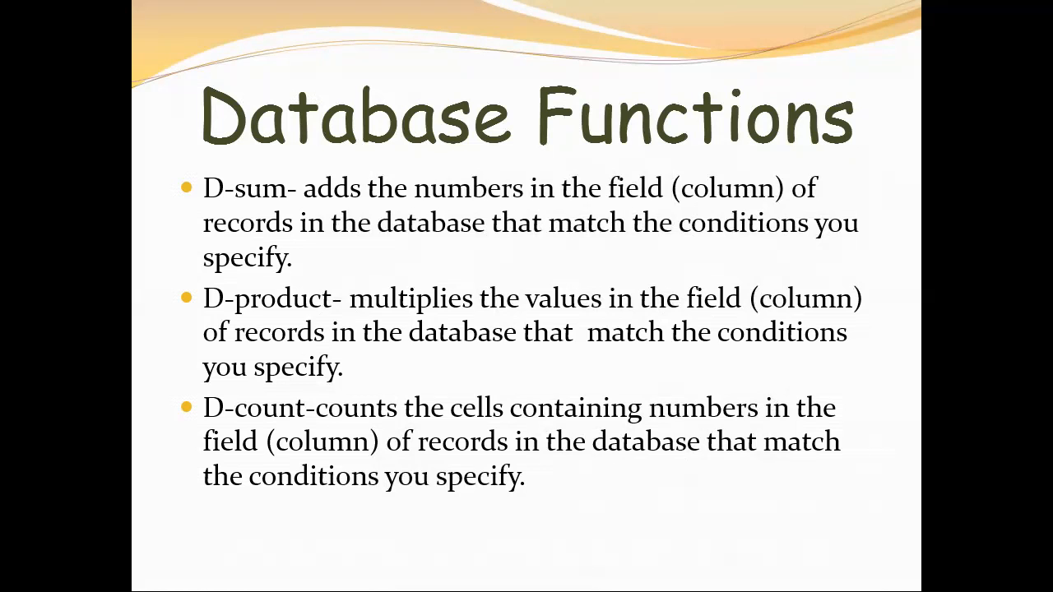
pyautogui.press('Escape')
# Switch back to Excel, enter =SUM(D10:D14) in cell D15 below the DSUM Price column, and check the formula
pyautogui.hotkey('alt', 'Tab')
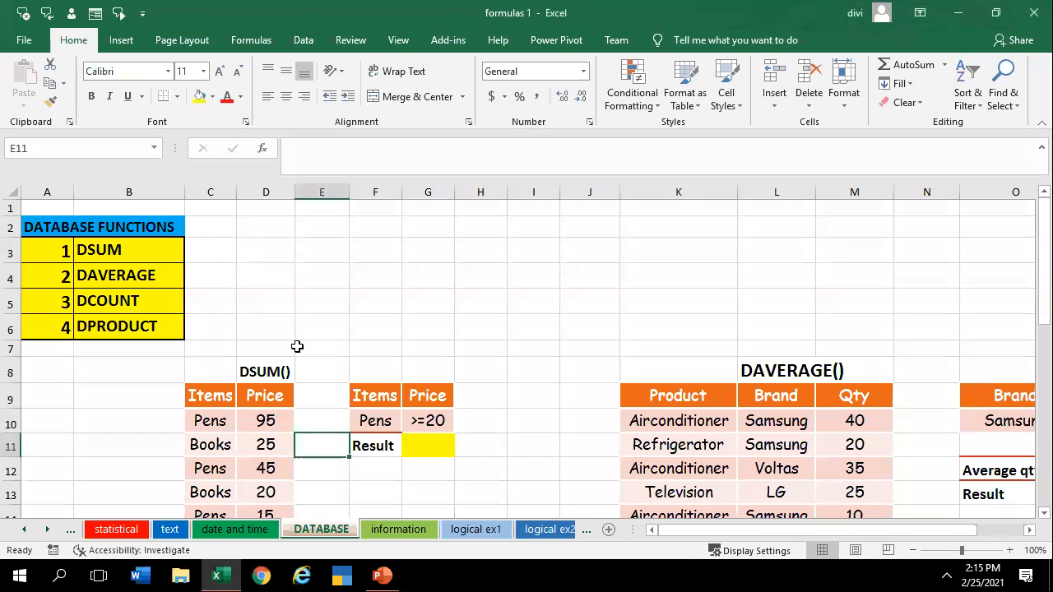
pyautogui.click(209, 293)
pyautogui.scroll(-2, 261, 411)
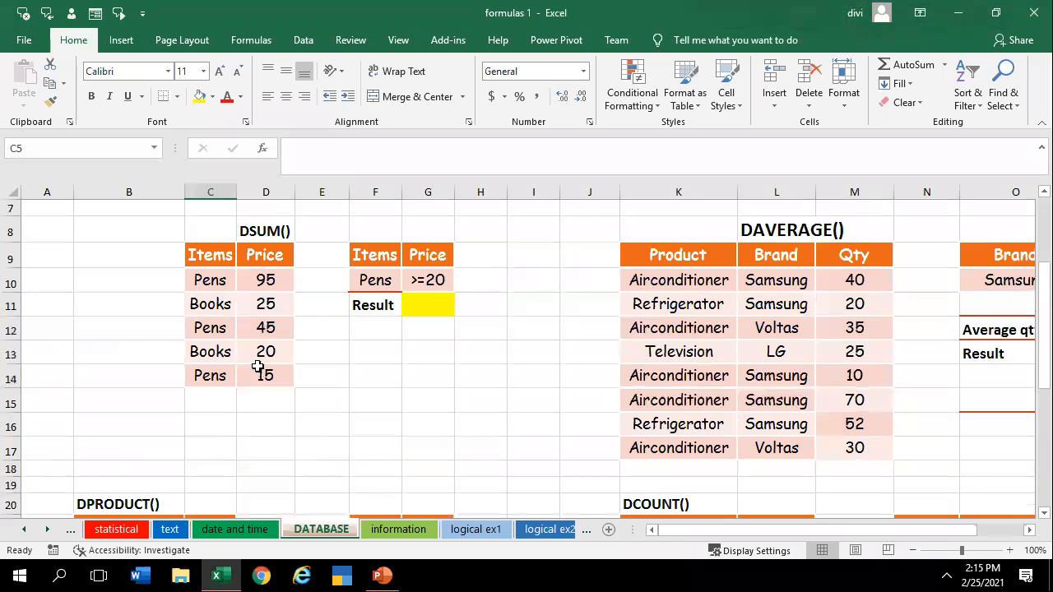
pyautogui.click(270, 398)
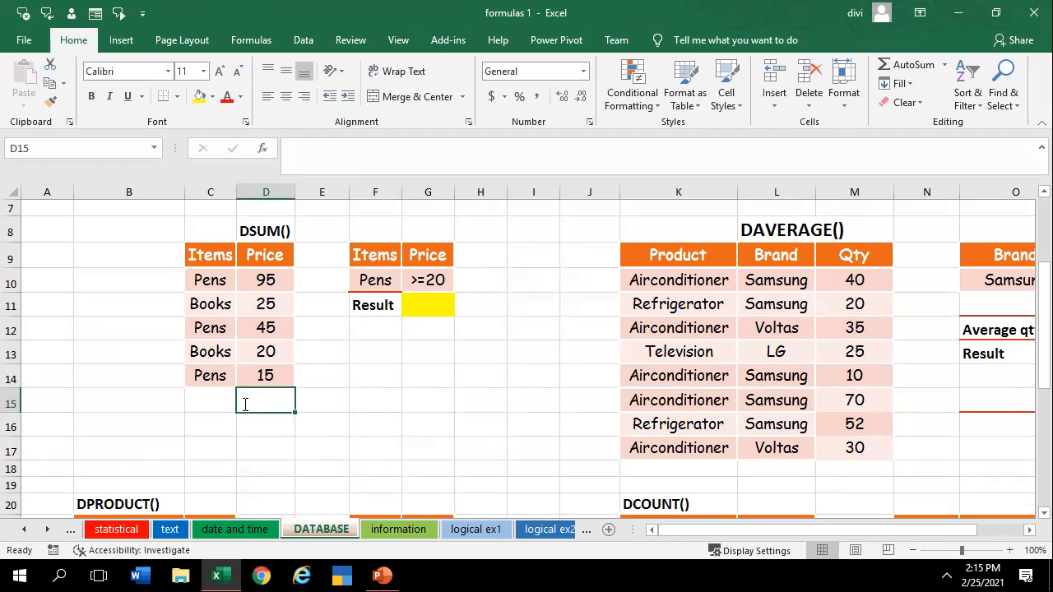
pyautogui.write('=sum')
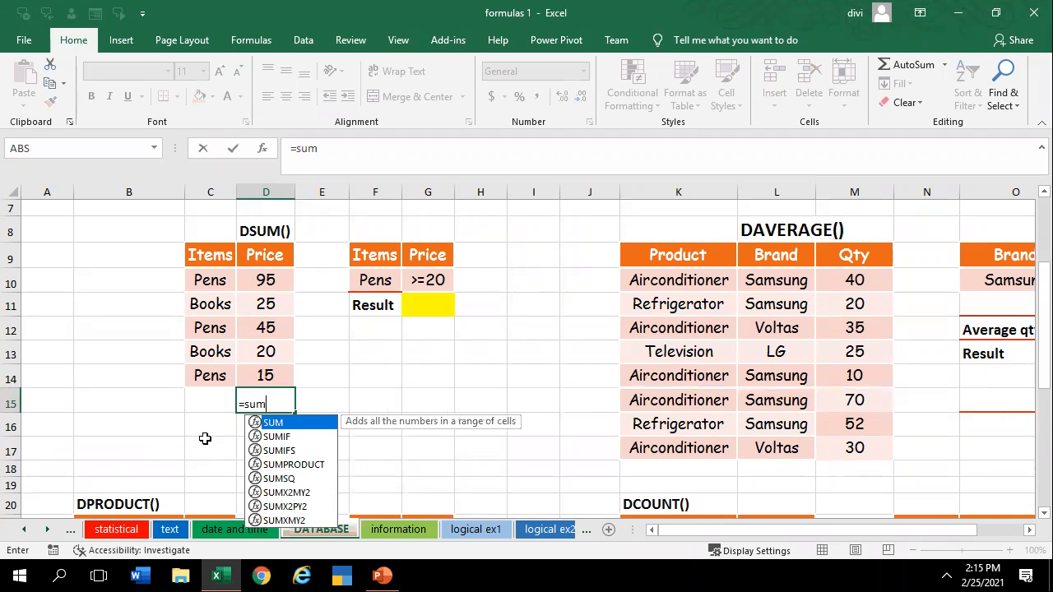
pyautogui.write('(')
pyautogui.moveTo(273, 281); pyautogui.dragTo(281, 374)
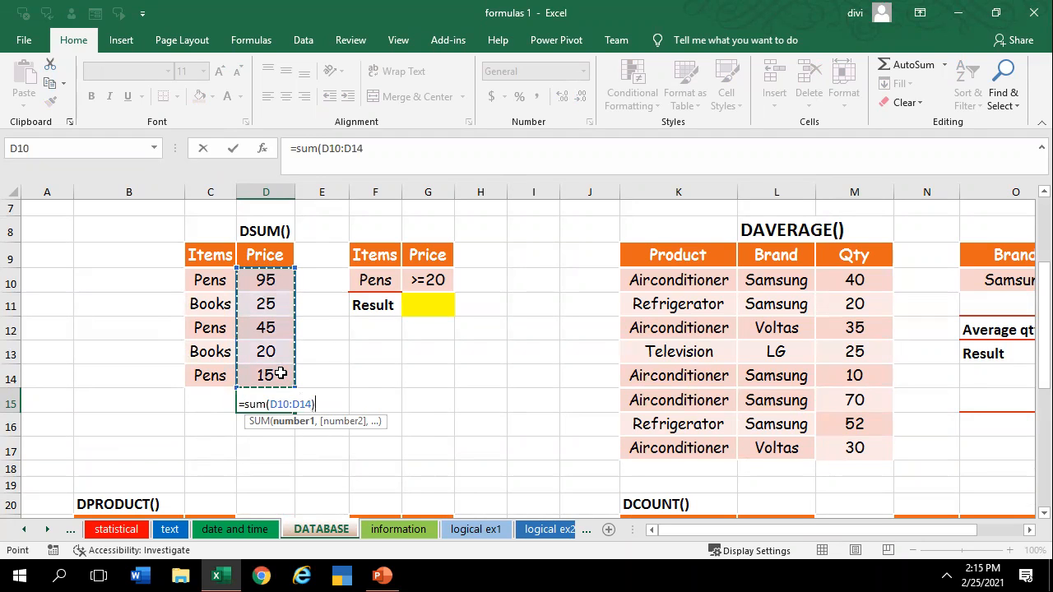
pyautogui.write(')')
pyautogui.press('Return')
pyautogui.click(278, 405)
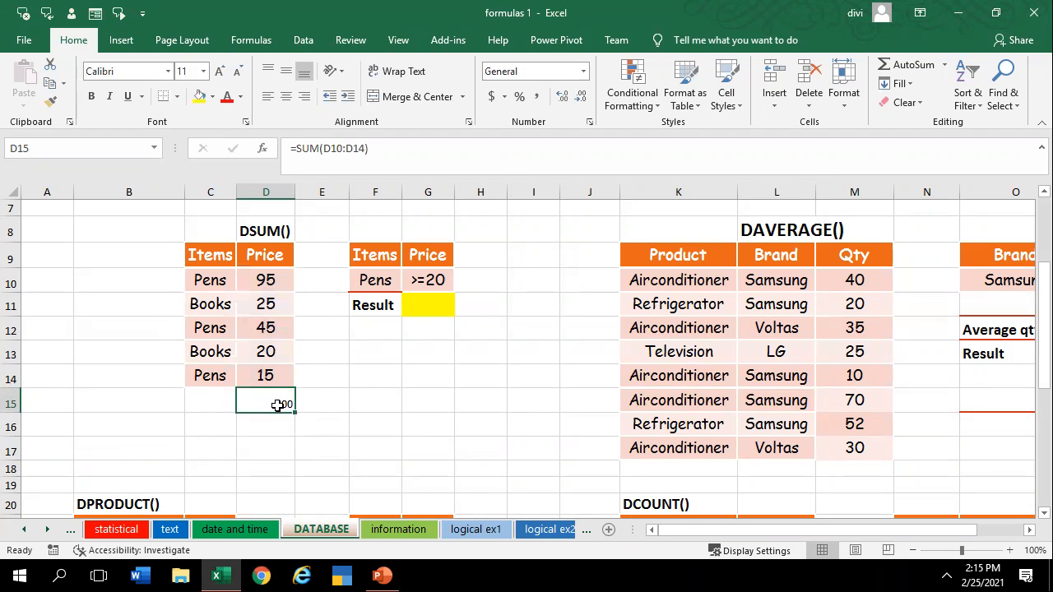
pyautogui.doubleClick(278, 405)
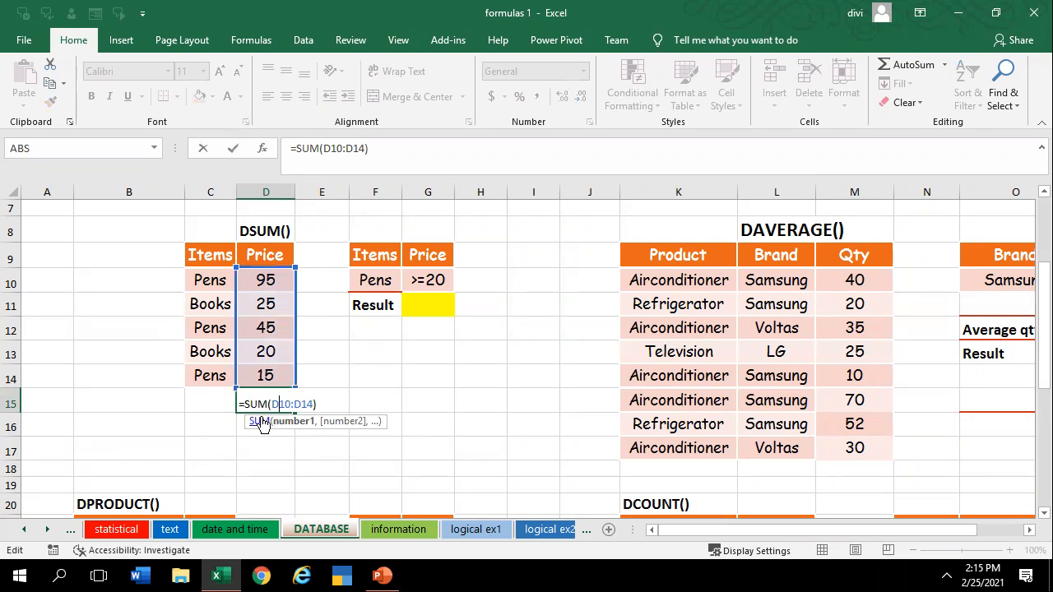
pyautogui.press('Return')
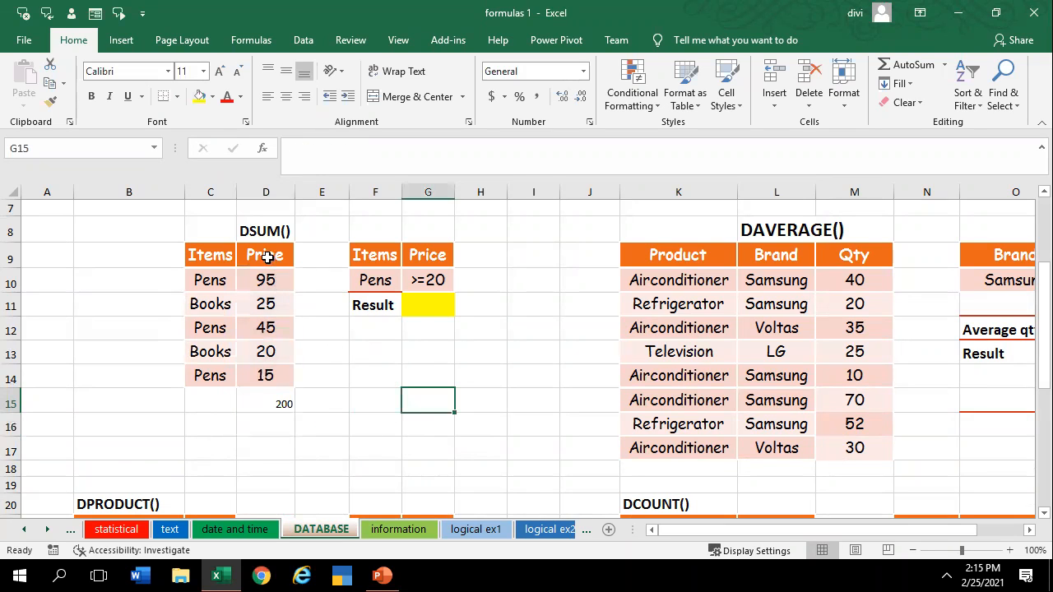
# Examine the item and price records in C10:D14 against the Pens and >=20 criteria in F10:G10
pyautogui.click(414, 304)
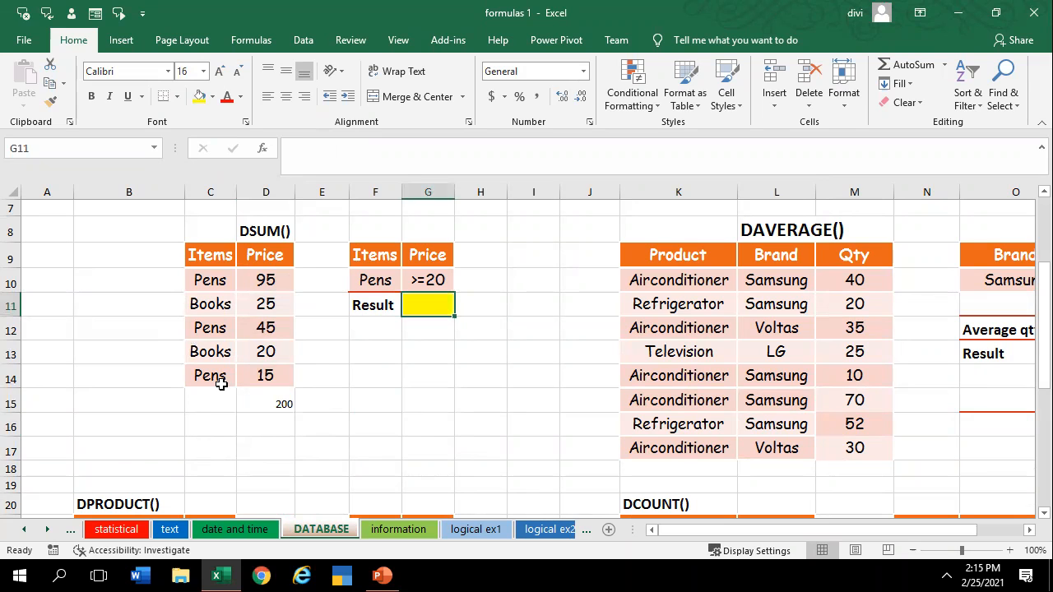
pyautogui.moveTo(389, 286); pyautogui.dragTo(421, 287)
pyautogui.click(283, 352)
pyautogui.moveTo(197, 274); pyautogui.dragTo(274, 376)
pyautogui.moveTo(353, 362); pyautogui.dragTo(353, 366)
pyautogui.moveTo(188, 275); pyautogui.dragTo(244, 375)
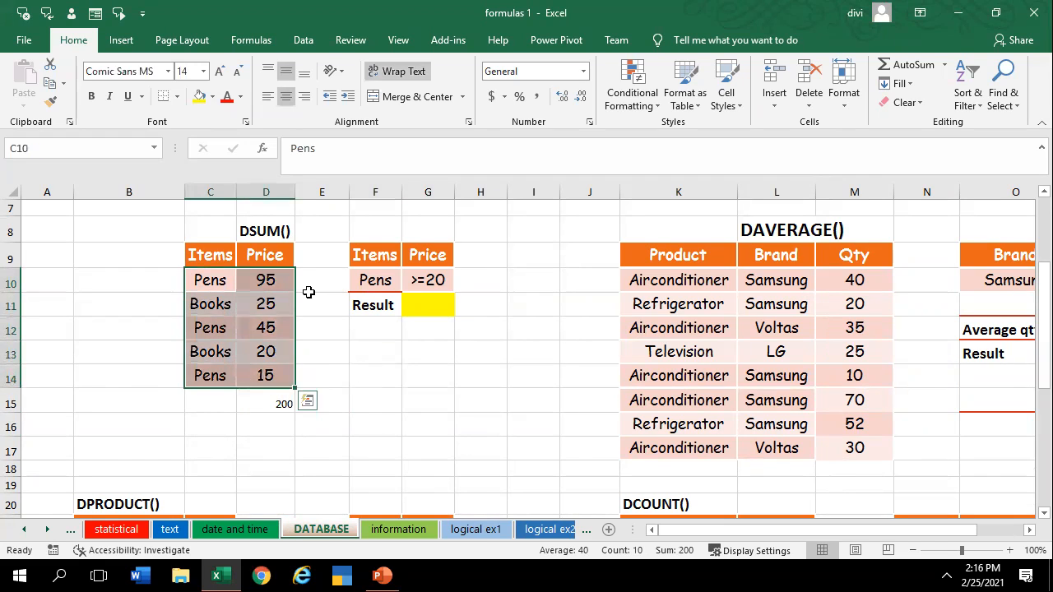
pyautogui.moveTo(208, 304); pyautogui.dragTo(209, 328)
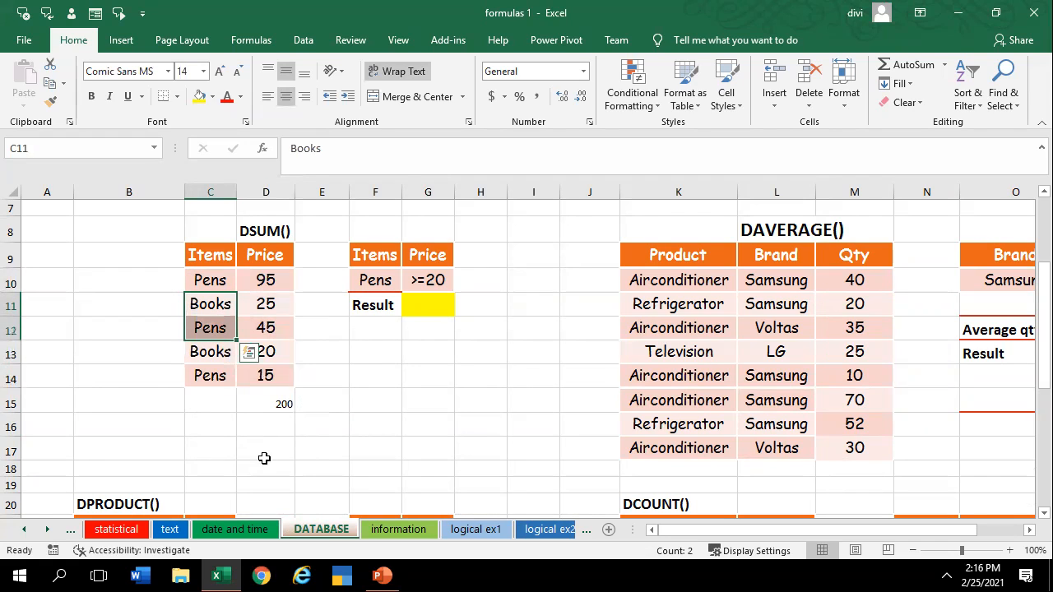
pyautogui.click(198, 304)
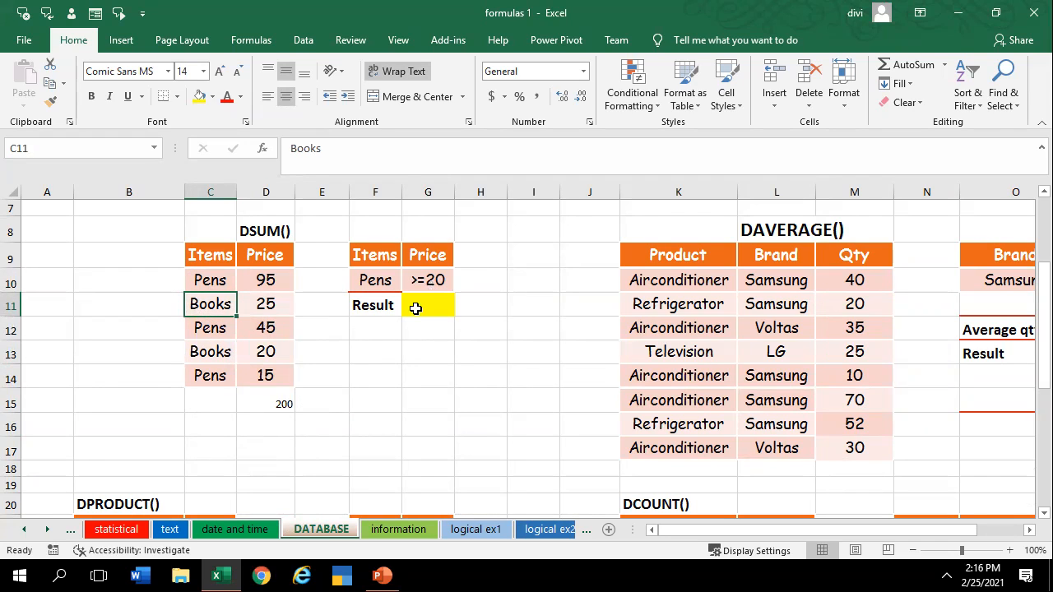
pyautogui.click(207, 355)
pyautogui.click(210, 380)
pyautogui.moveTo(210, 280); pyautogui.dragTo(265, 376)
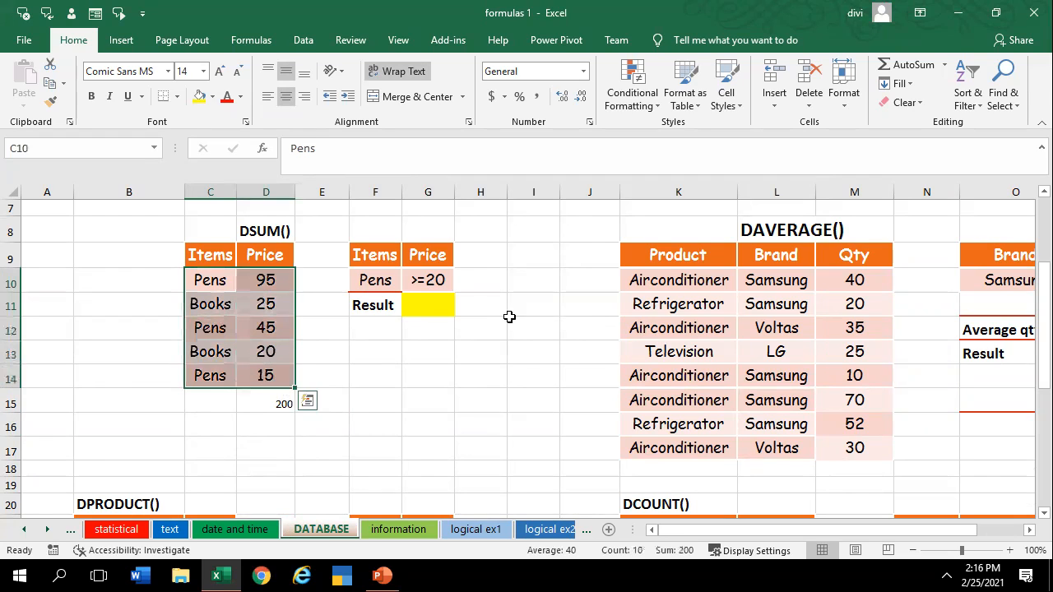
pyautogui.click(435, 281)
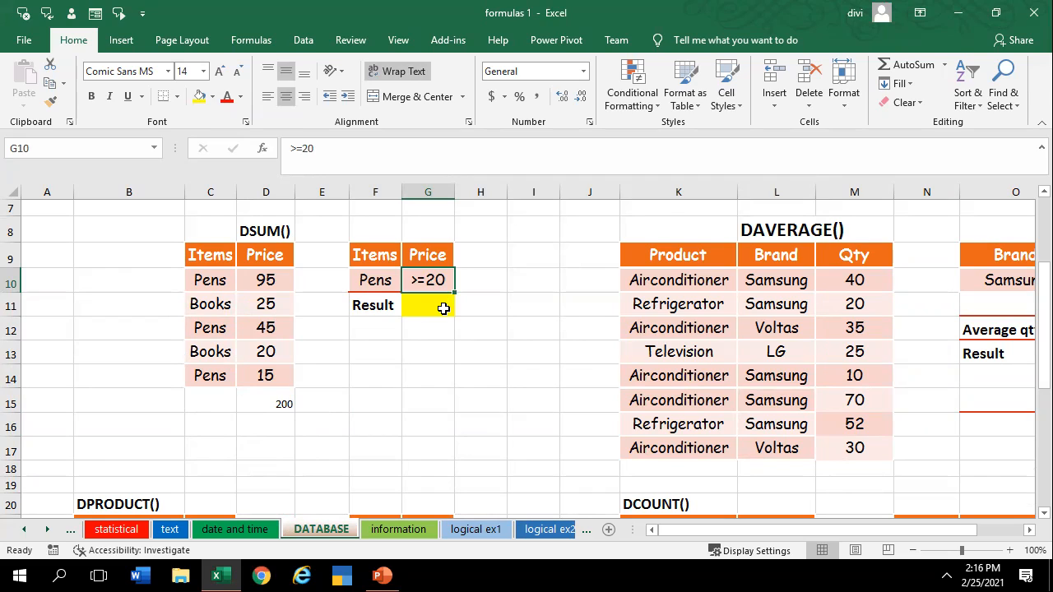
# Enter =DSUM(C9:D14,D9,F9:G10) in Result cell G11 to total the prices of pens costing at least 20
pyautogui.click(444, 308)
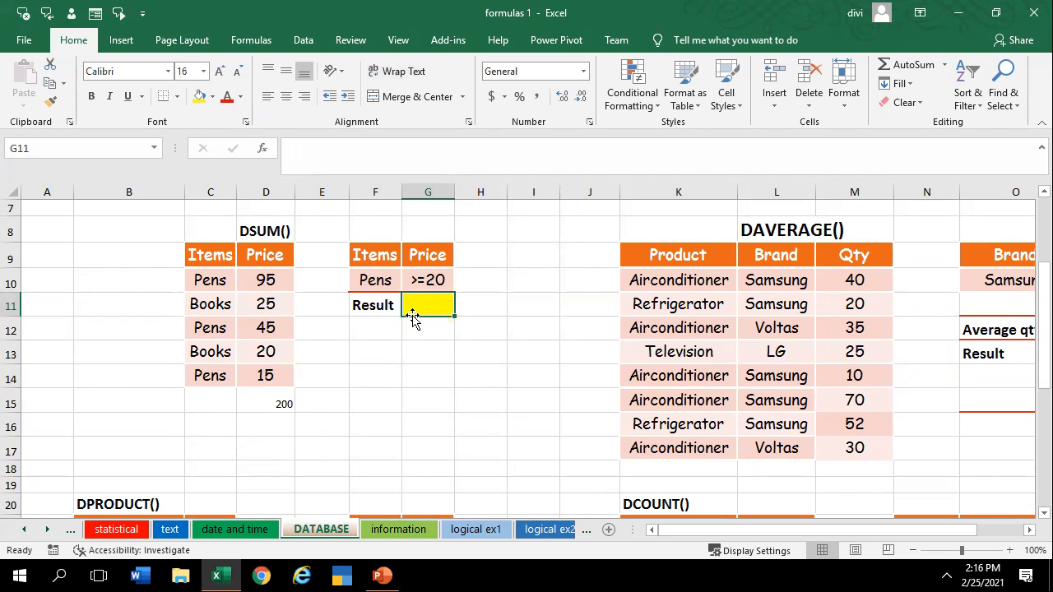
pyautogui.write('=')
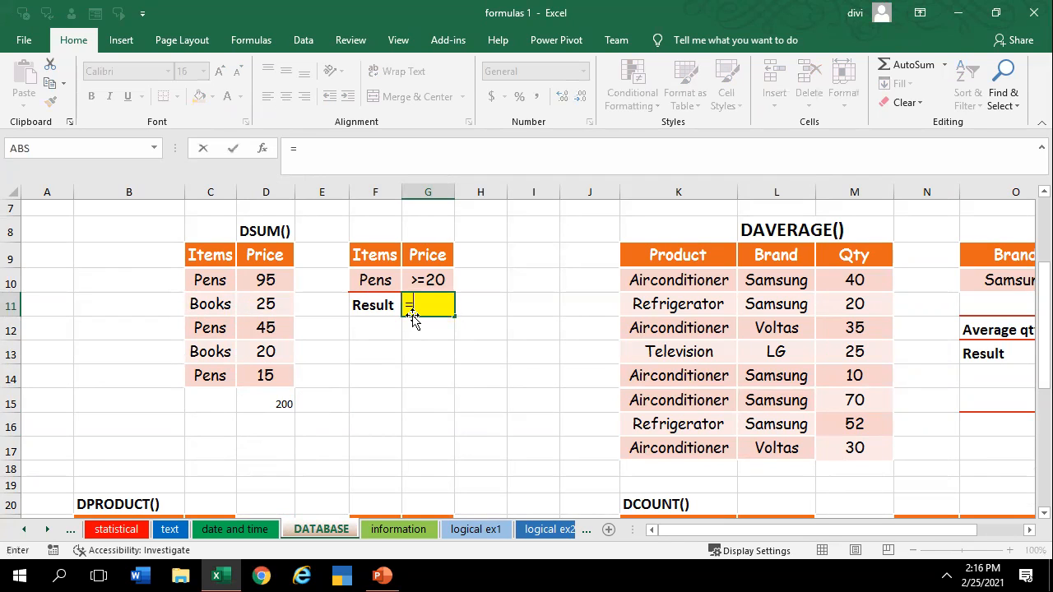
pyautogui.write('dsum(')
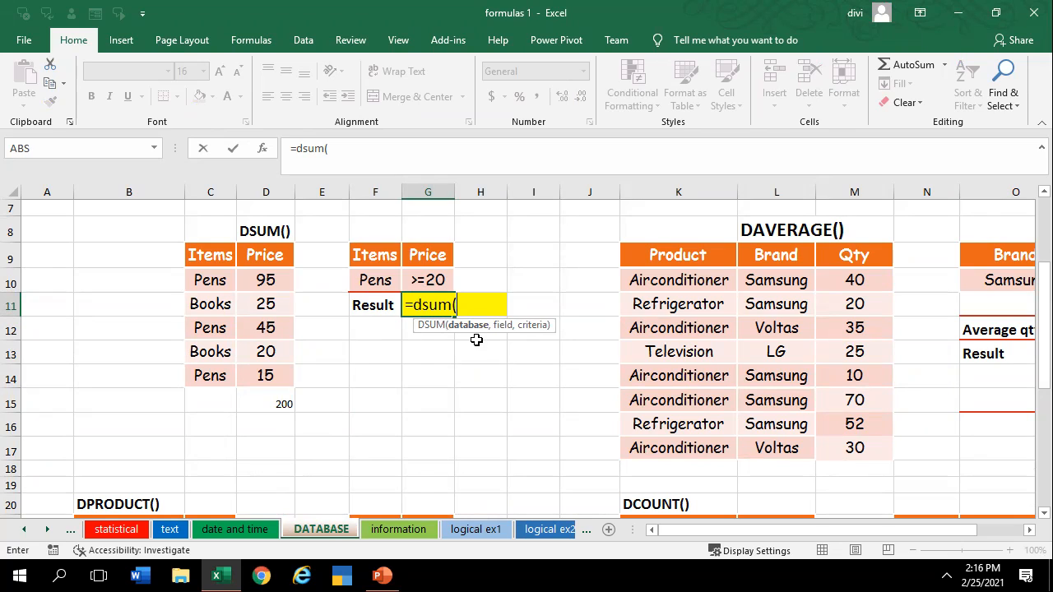
pyautogui.moveTo(198, 258); pyautogui.dragTo(281, 387)
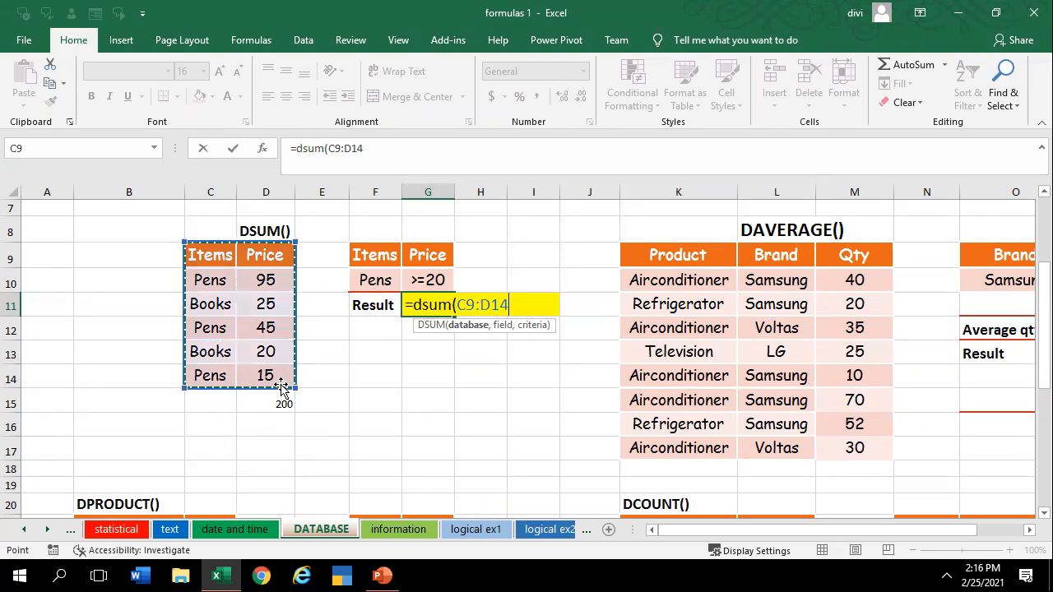
pyautogui.write(',')
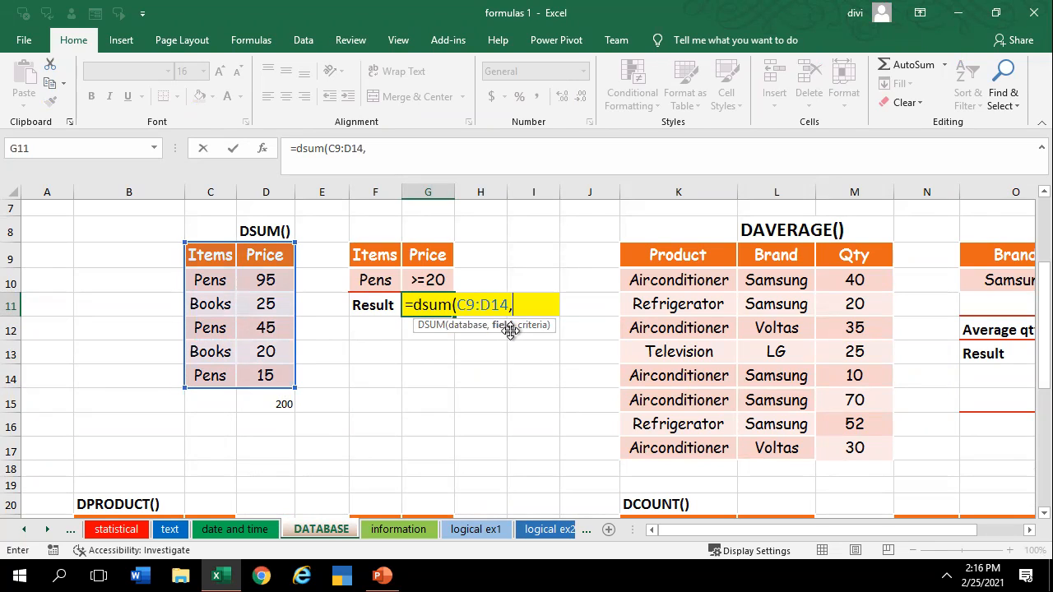
pyautogui.click(263, 258)
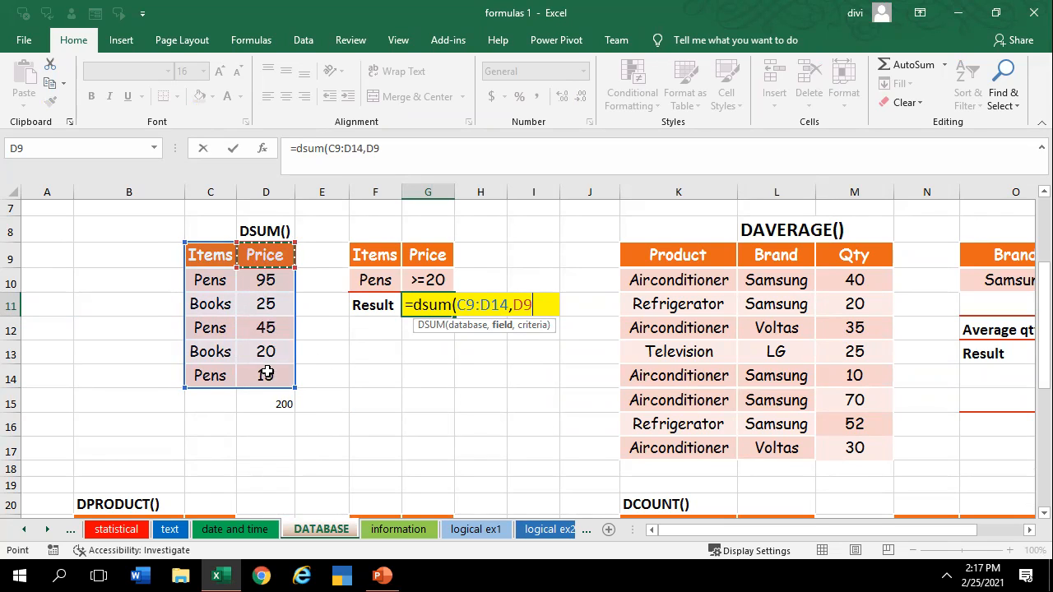
pyautogui.write(',')
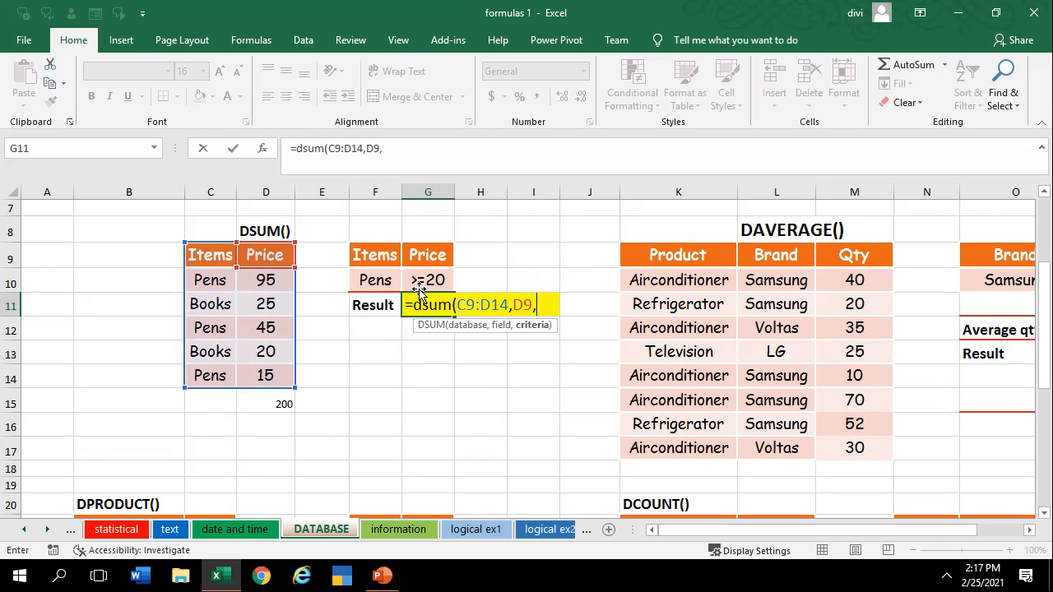
pyautogui.moveTo(365, 250); pyautogui.dragTo(428, 280)
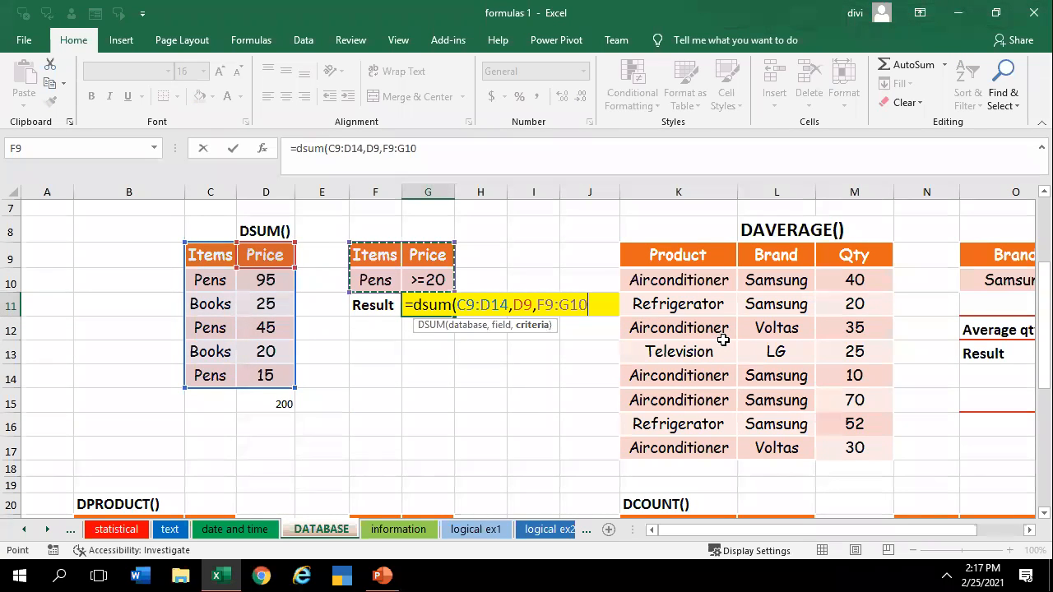
pyautogui.write(')')
pyautogui.press('Return')
pyautogui.click(434, 305)
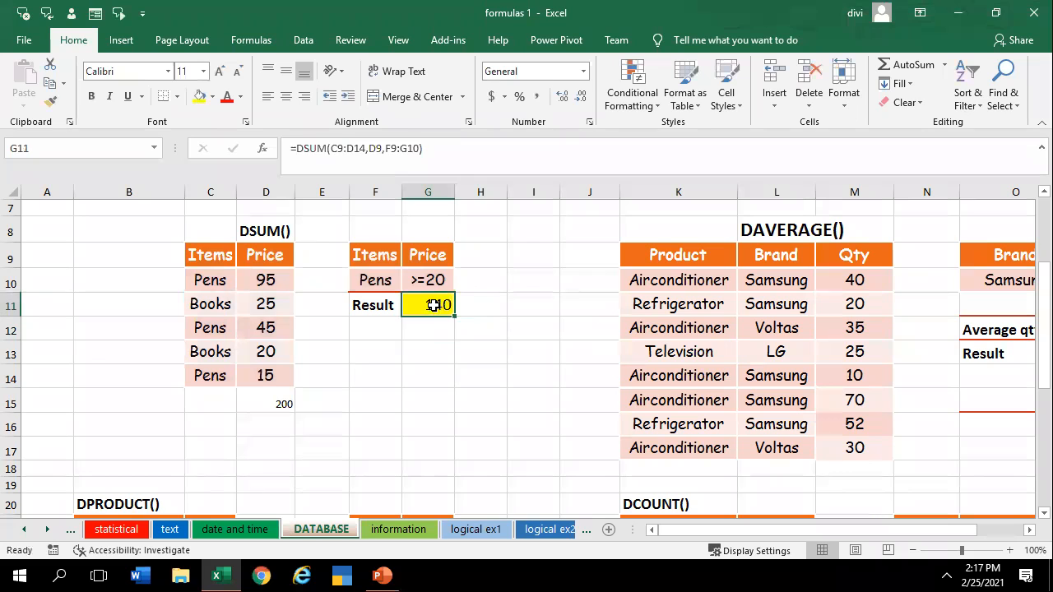
# Cross-check the DSUM result by adding the two qualifying pen prices with =D10+D12 in cell G14
pyautogui.click(430, 383)
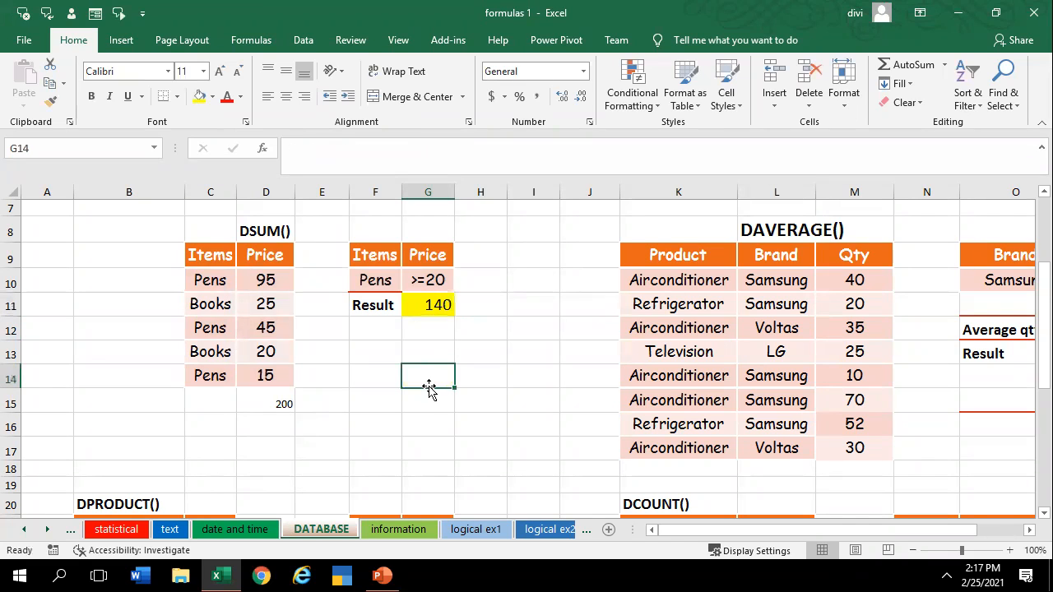
pyautogui.write('=')
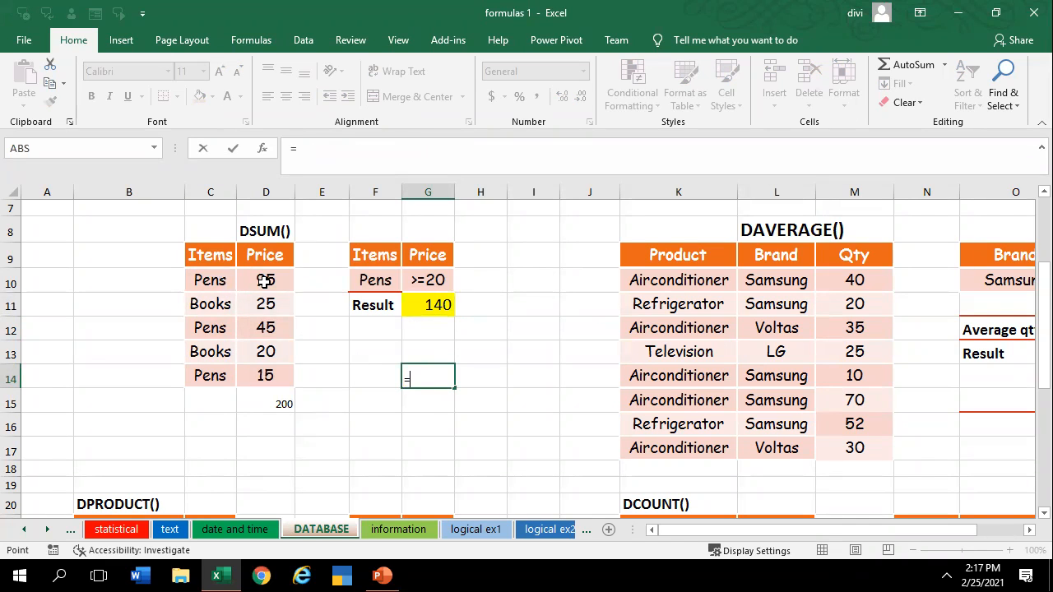
pyautogui.click(264, 281)
pyautogui.write('+')
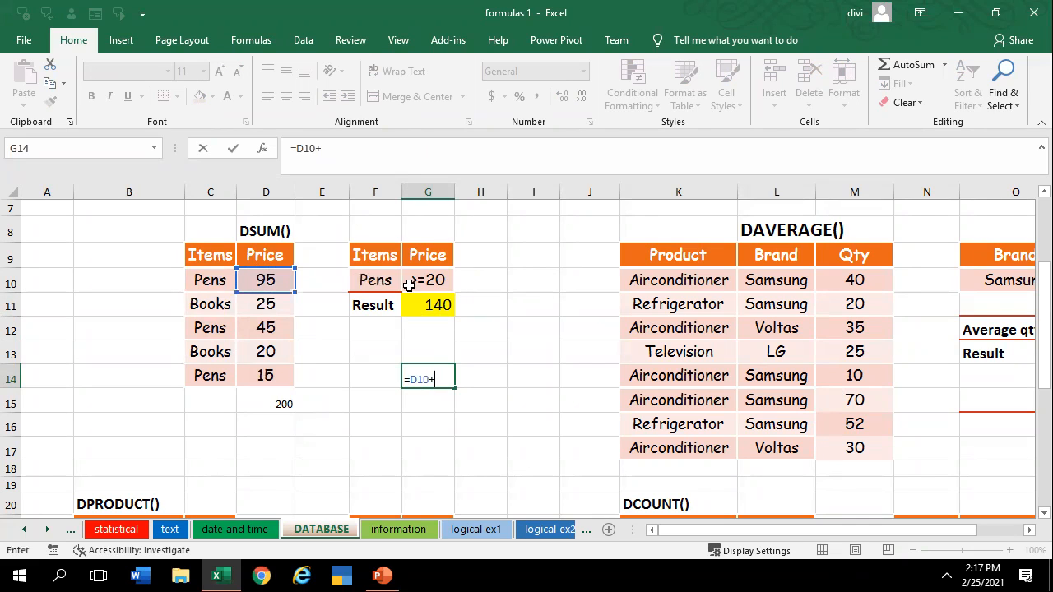
pyautogui.click(260, 328)
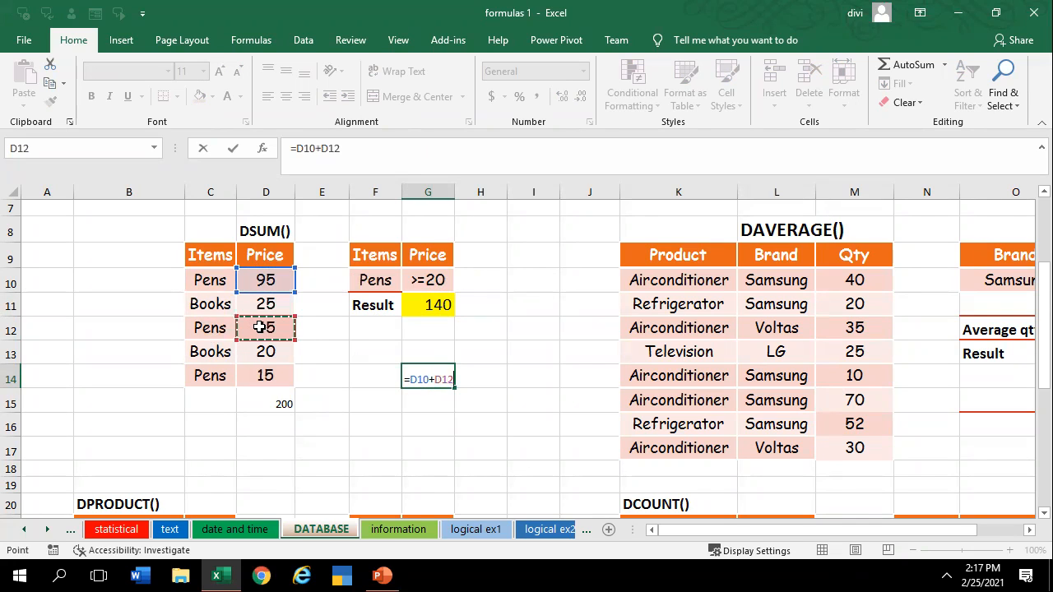
pyautogui.write('+')
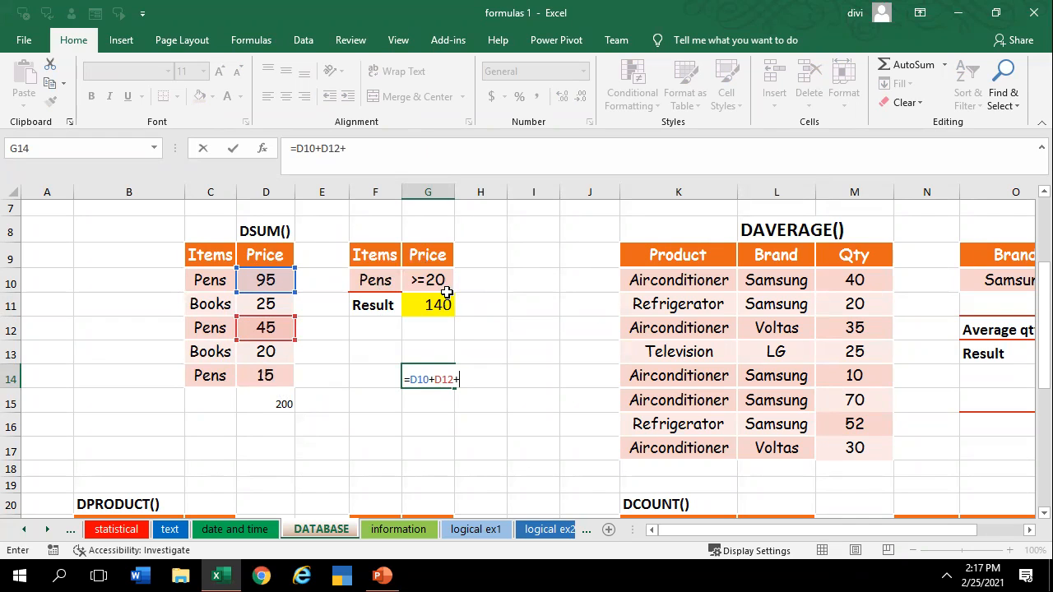
pyautogui.press('BackSpace')
pyautogui.press('Return')
pyautogui.click(417, 376)
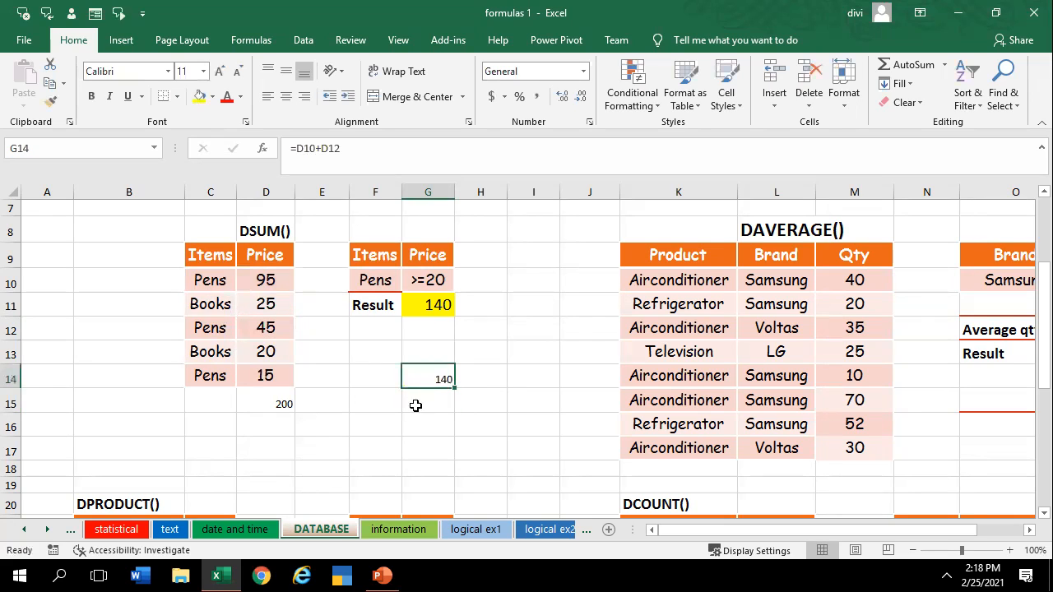
# Review the arguments of the DSUM formula in G11 and its criteria range F9:G10
pyautogui.doubleClick(416, 305)
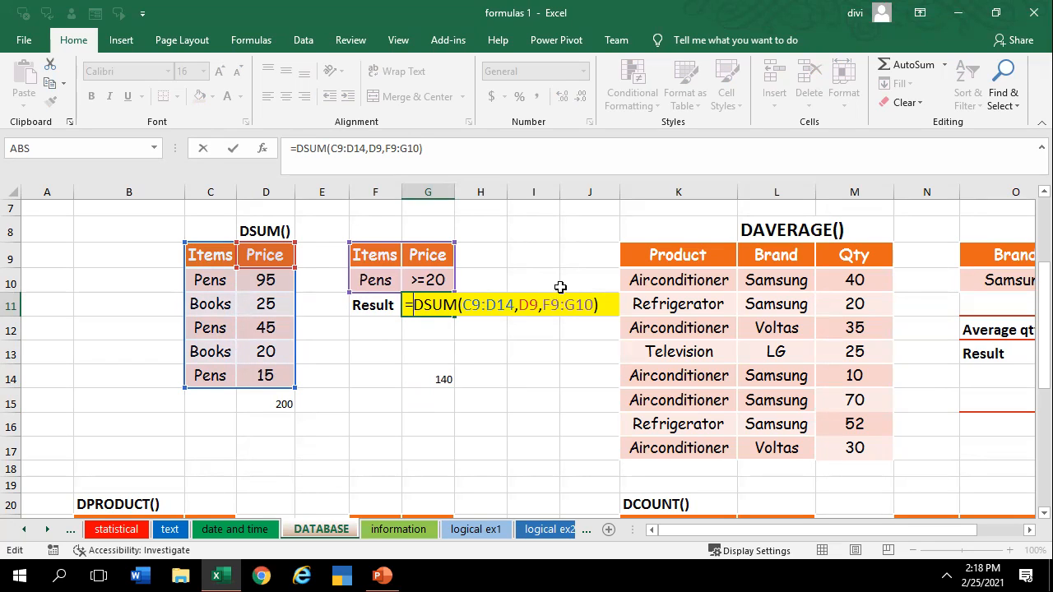
pyautogui.press('Return')
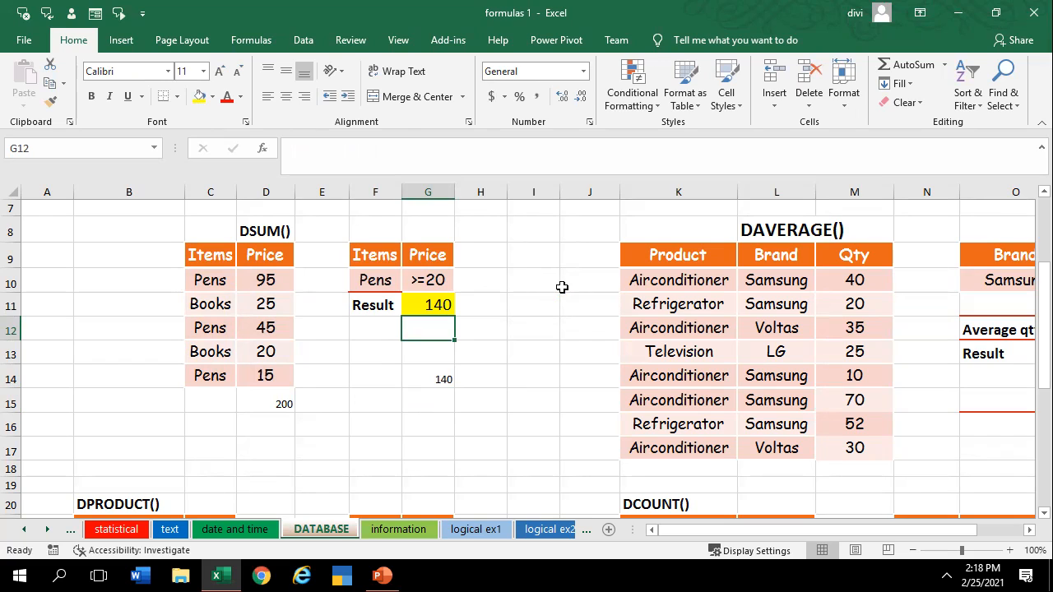
pyautogui.click(437, 345)
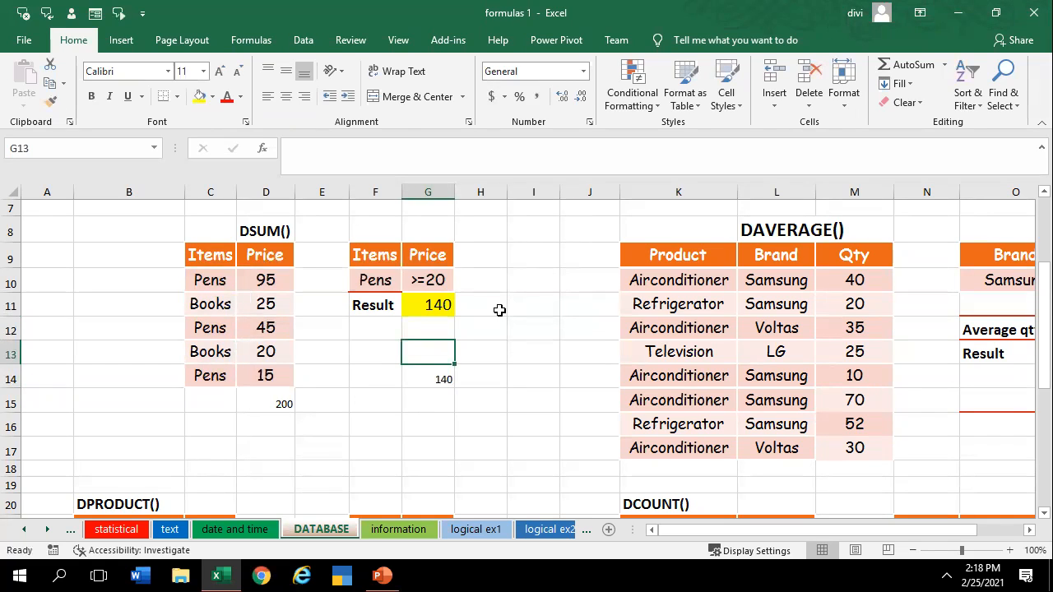
pyautogui.click(414, 327)
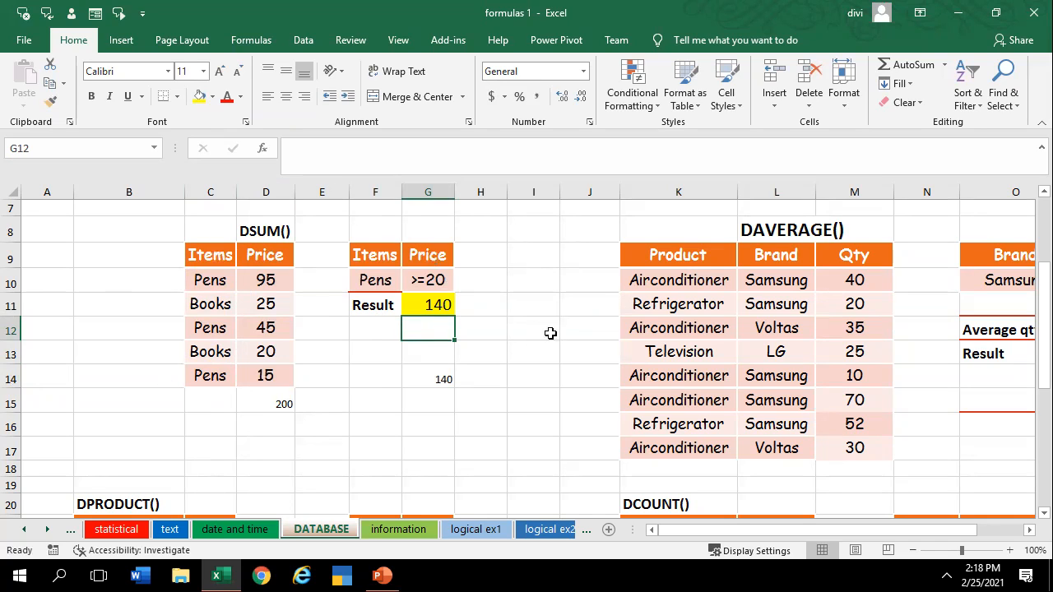
pyautogui.moveTo(362, 281); pyautogui.dragTo(421, 283)
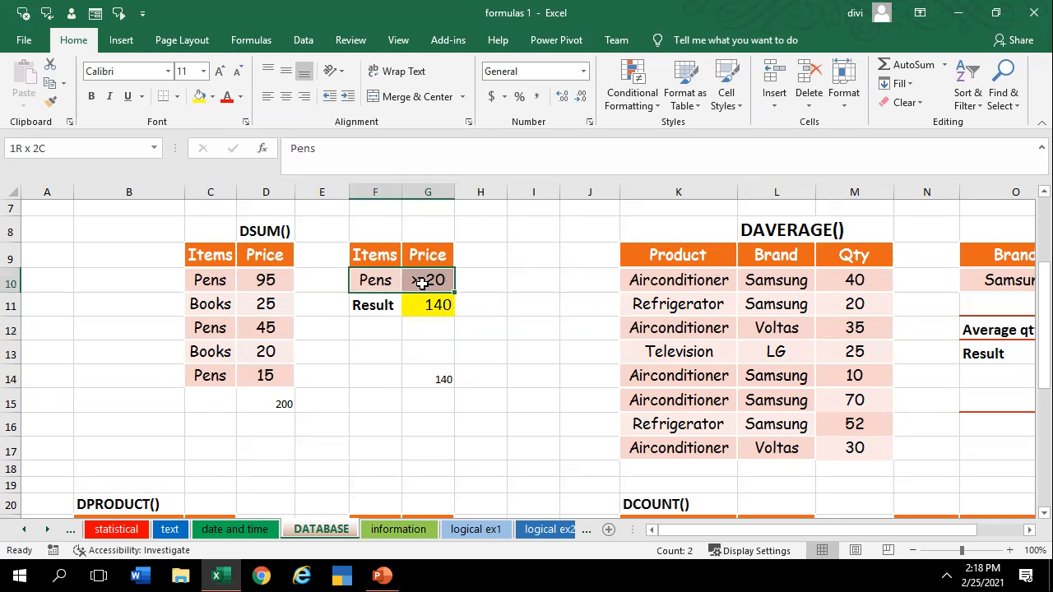
pyautogui.moveTo(370, 260); pyautogui.dragTo(430, 282)
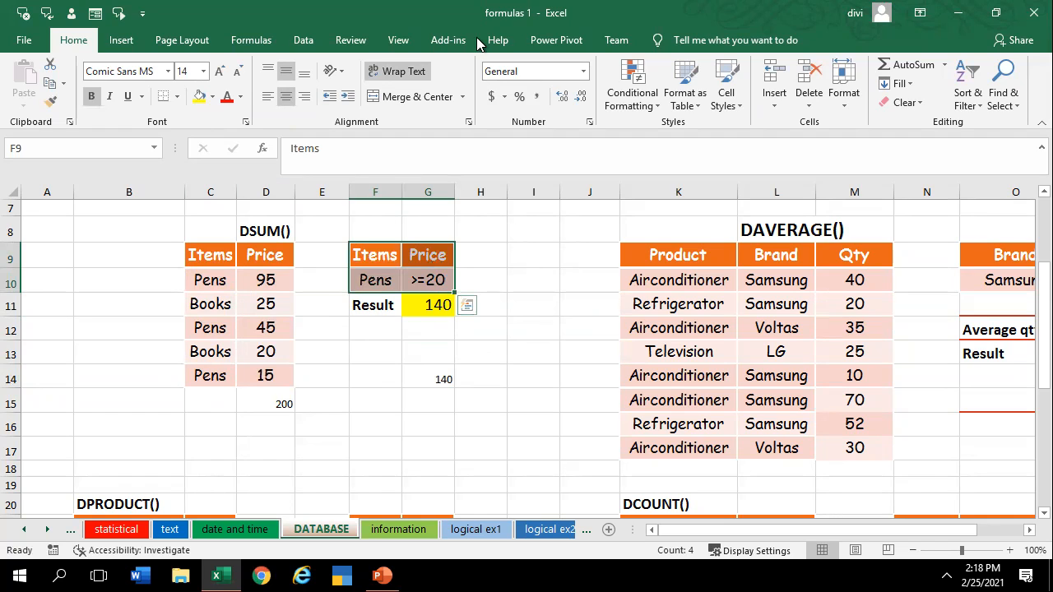
pyautogui.click(423, 320)
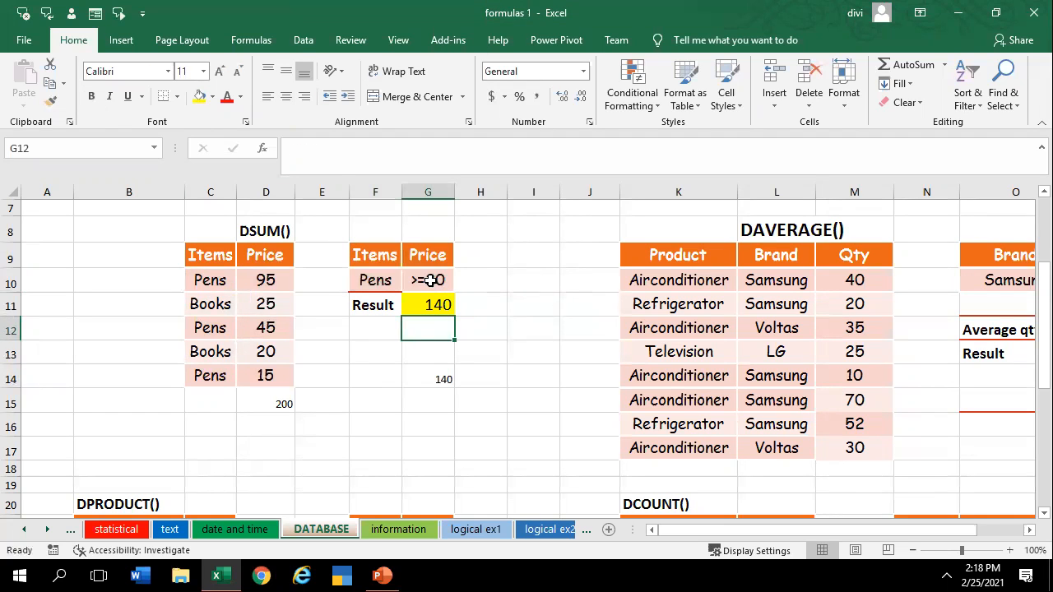
# Enter book in cell F12 and clear the cross-check formula from G14
pyautogui.click(394, 330)
pyautogui.write('book')
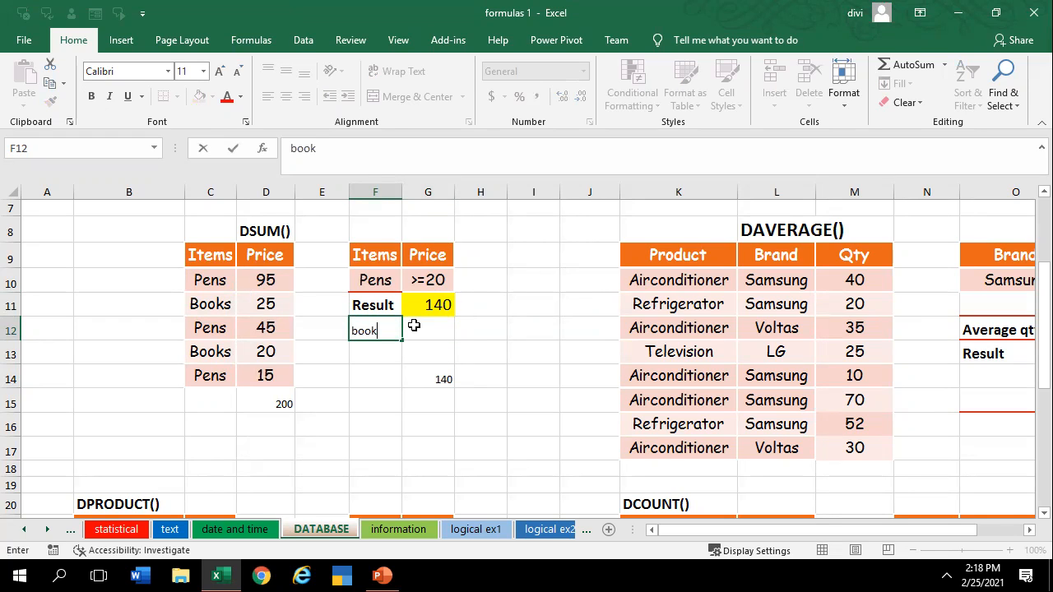
pyautogui.press('Return')
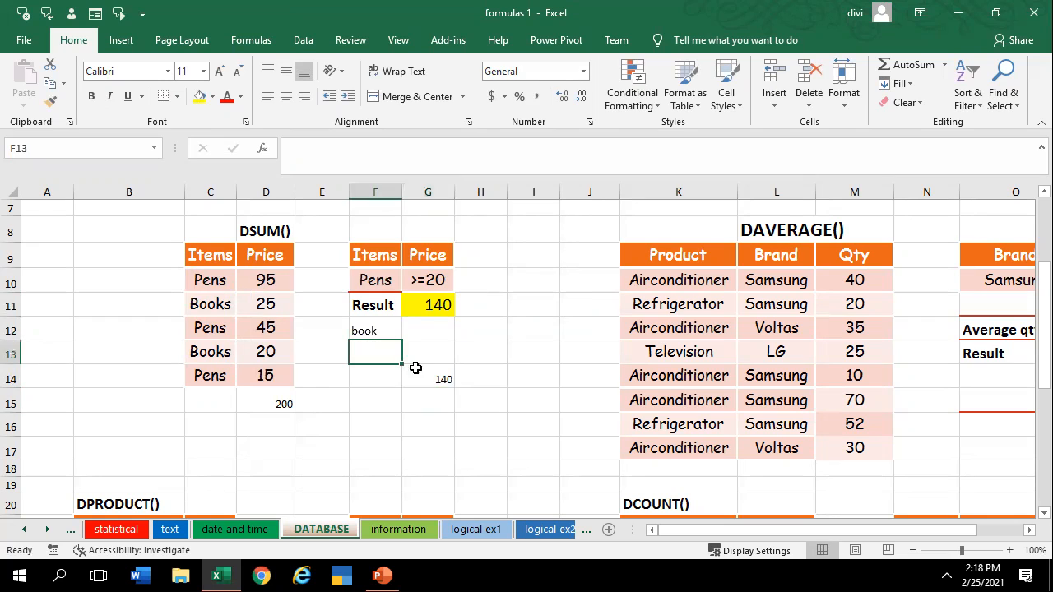
pyautogui.click(430, 372)
pyautogui.press('BackSpace')
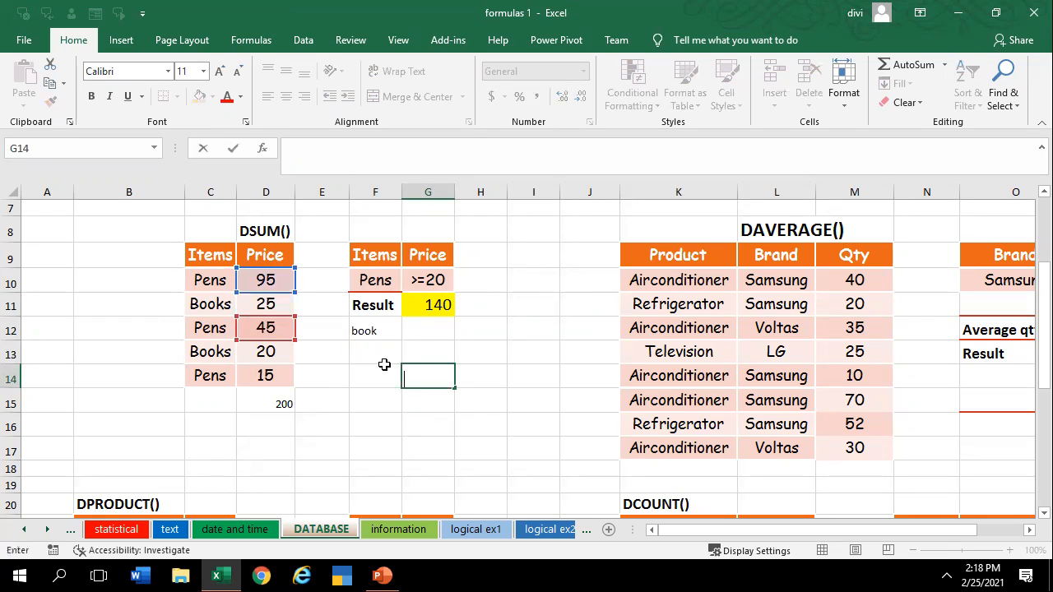
# Build a second criteria block in F14:G15 with the headers items and price above the criteria books and >22
pyautogui.click(384, 366)
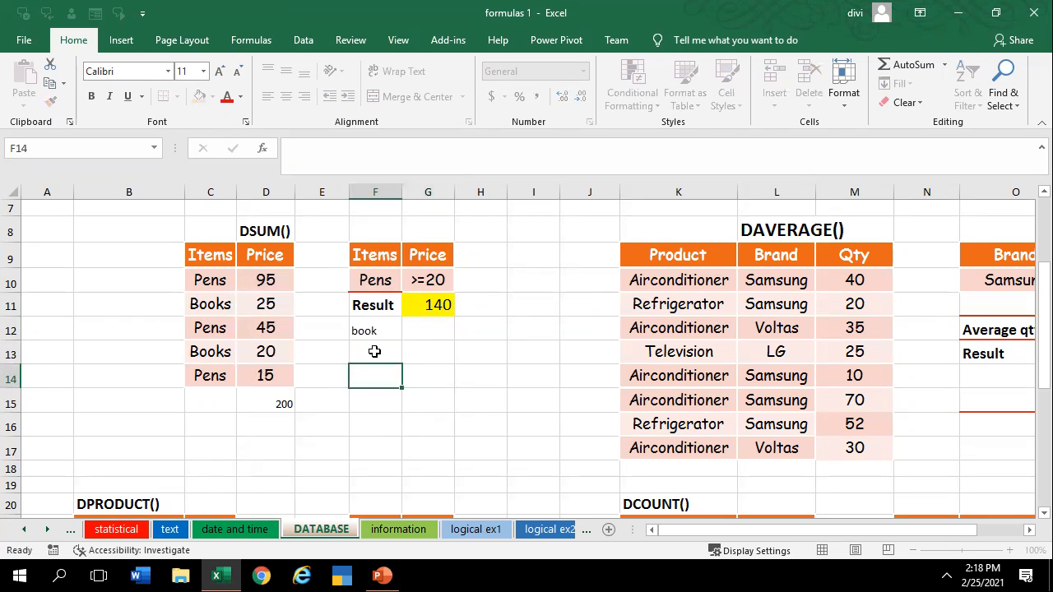
pyautogui.write('items')
pyautogui.click(420, 387)
pyautogui.write('price')
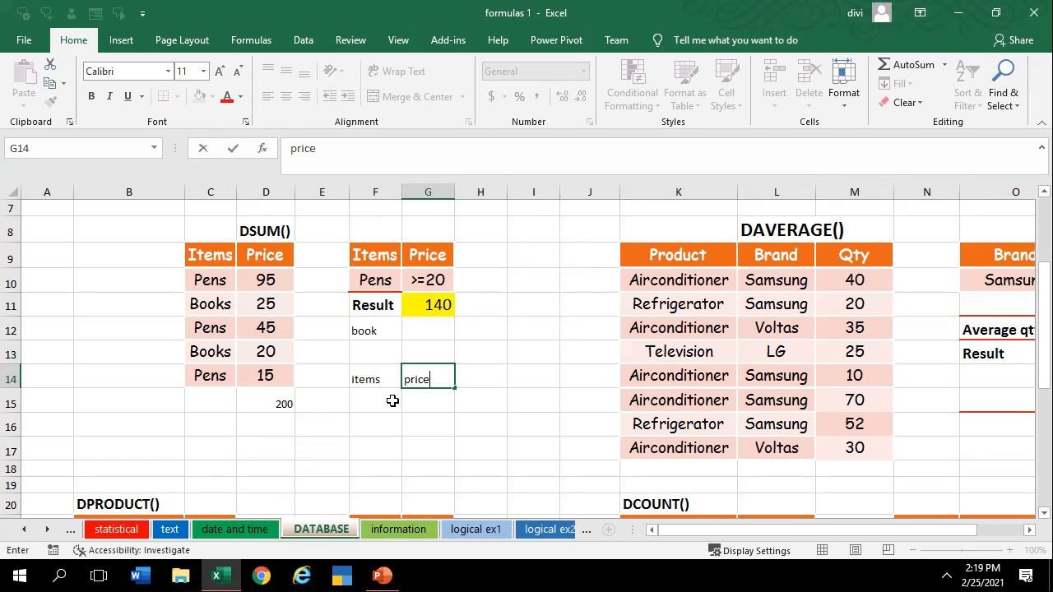
pyautogui.click(392, 401)
pyautogui.write('books')
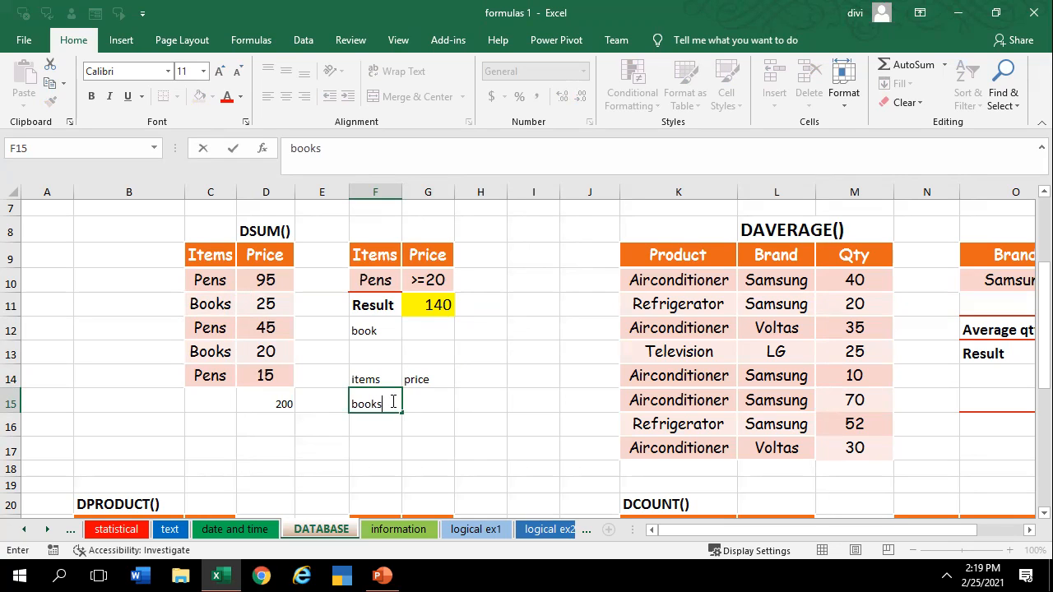
pyautogui.press('Tab')
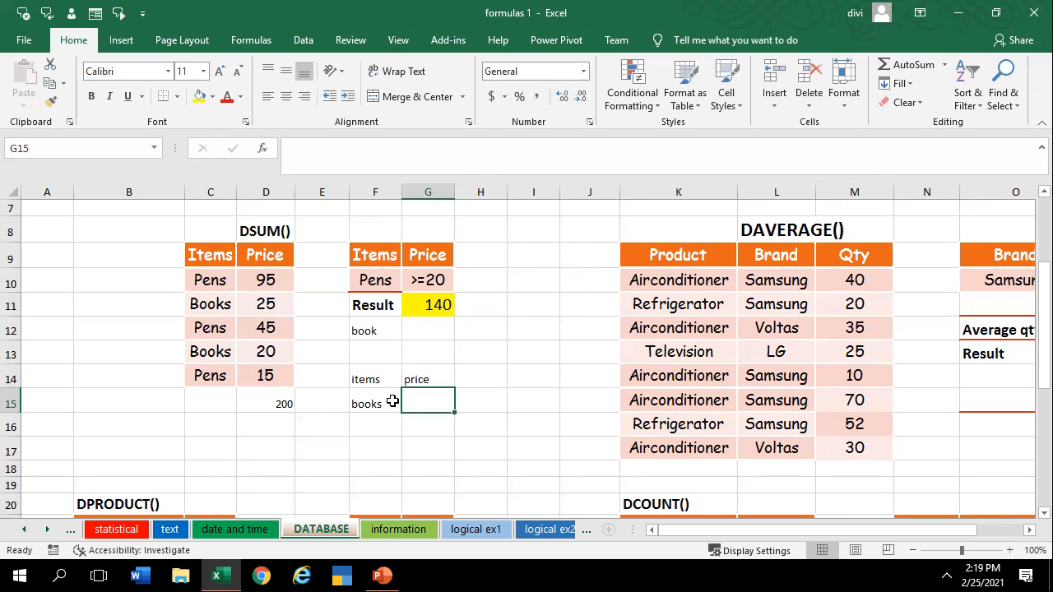
pyautogui.write('>')
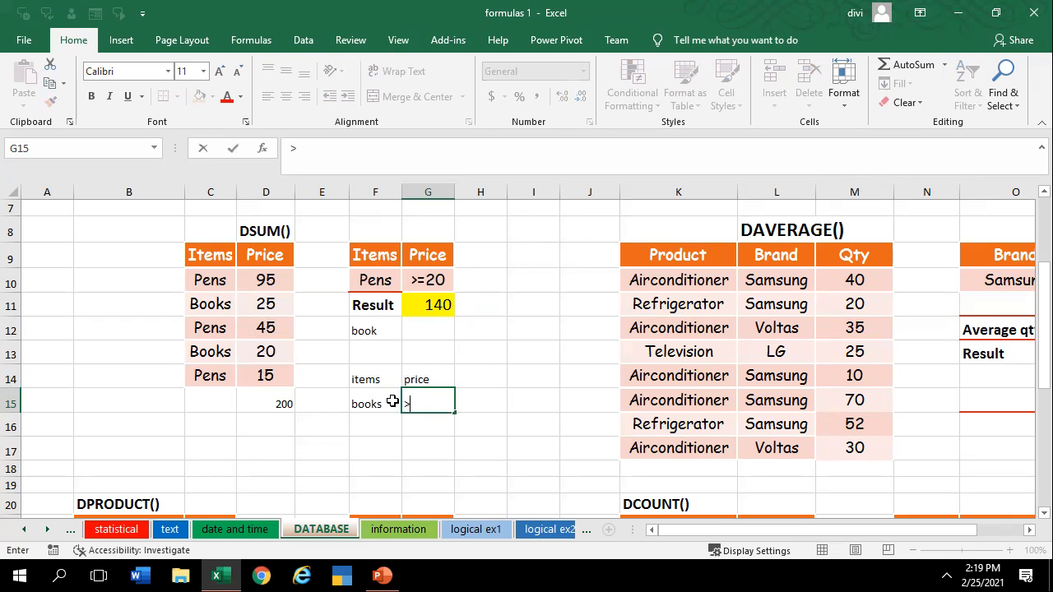
pyautogui.write('=')
pyautogui.press('BackSpace')
pyautogui.write('22')
pyautogui.press('Return')
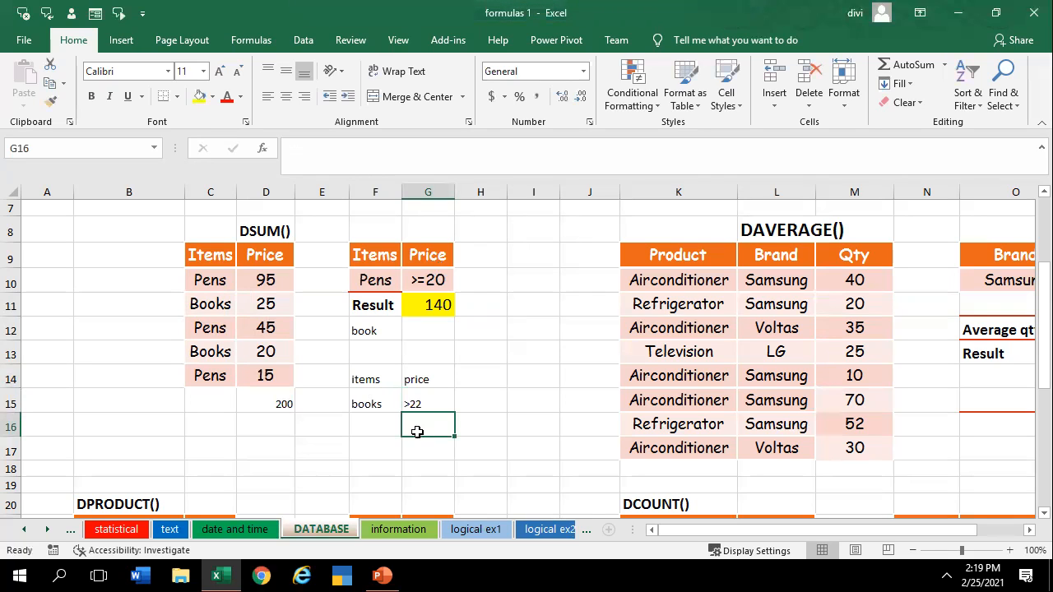
# Enter =DSUM(C9:D14,D9,F14:G15) in cell G16 to total the book prices matching the second criteria block
pyautogui.write('=d')
pyautogui.write('s')
pyautogui.press('BackSpace')
pyautogui.write('dsum(')
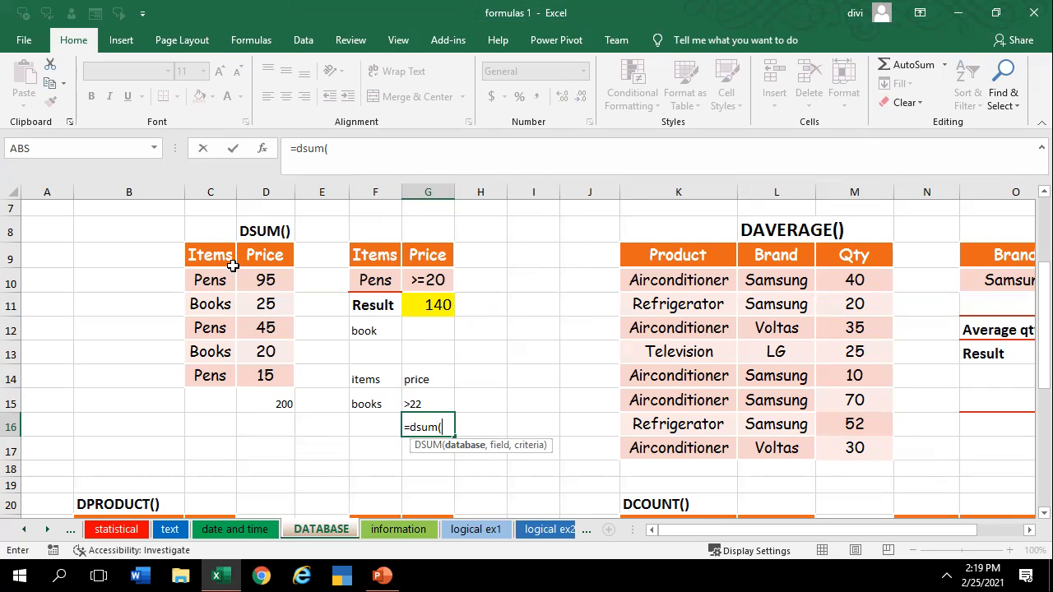
pyautogui.moveTo(212, 253); pyautogui.dragTo(280, 368)
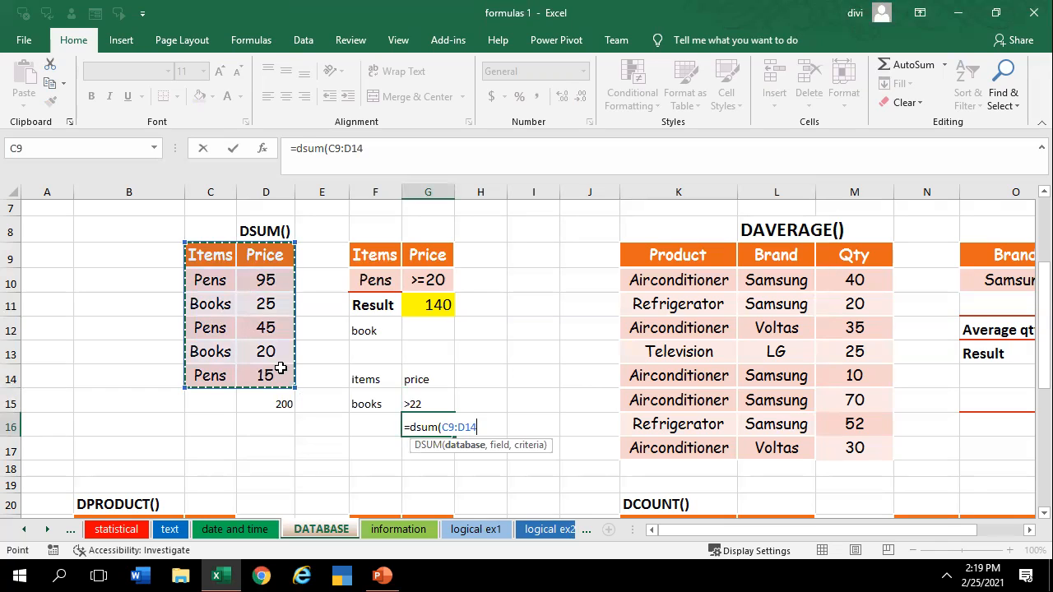
pyautogui.write(',')
pyautogui.click(263, 255)
pyautogui.write(',')
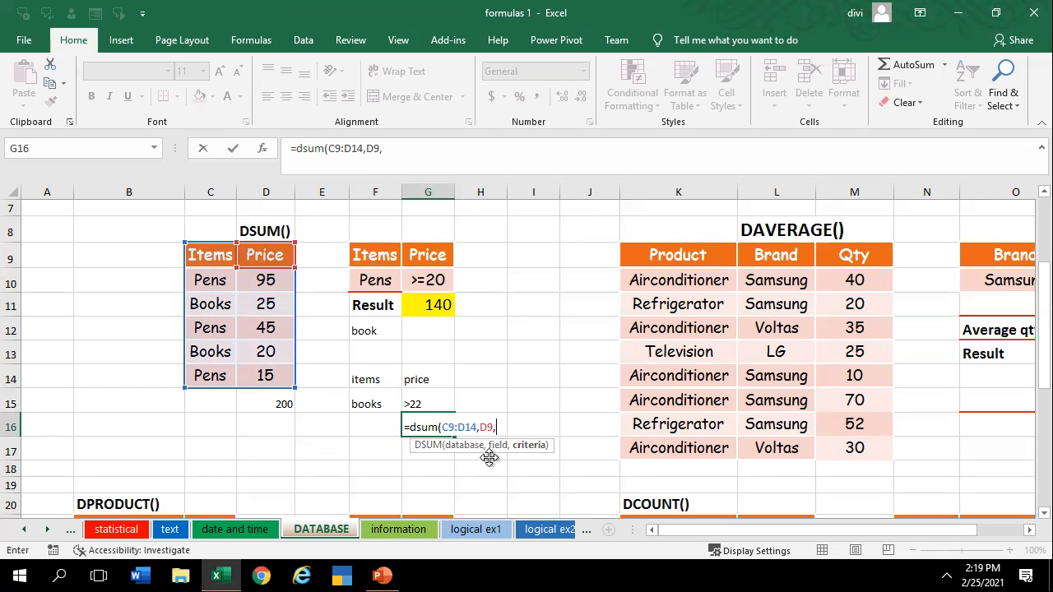
pyautogui.moveTo(363, 373); pyautogui.dragTo(420, 392)
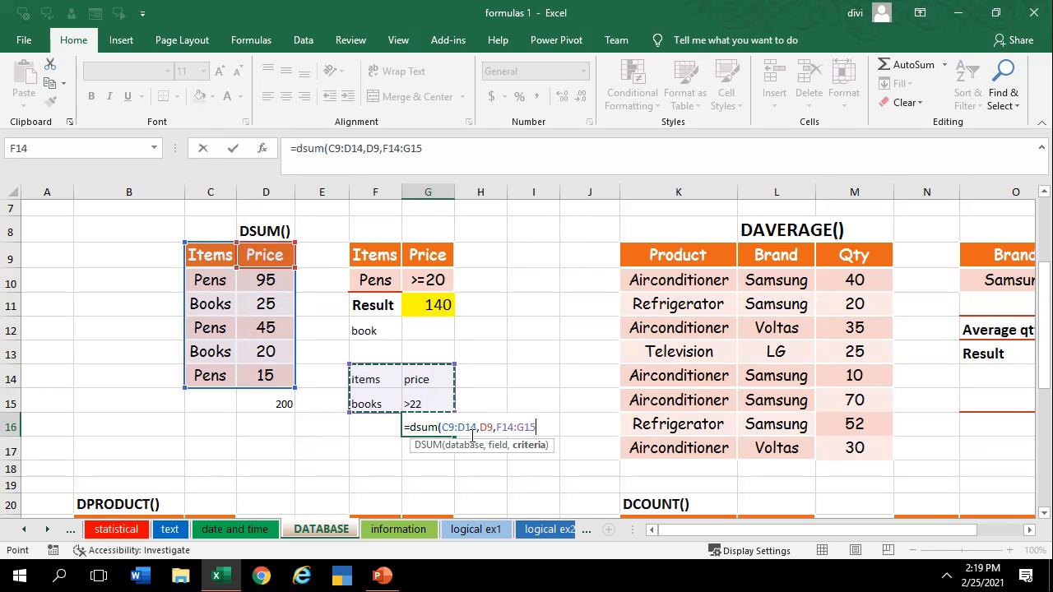
pyautogui.press('Return')
pyautogui.click(442, 428)
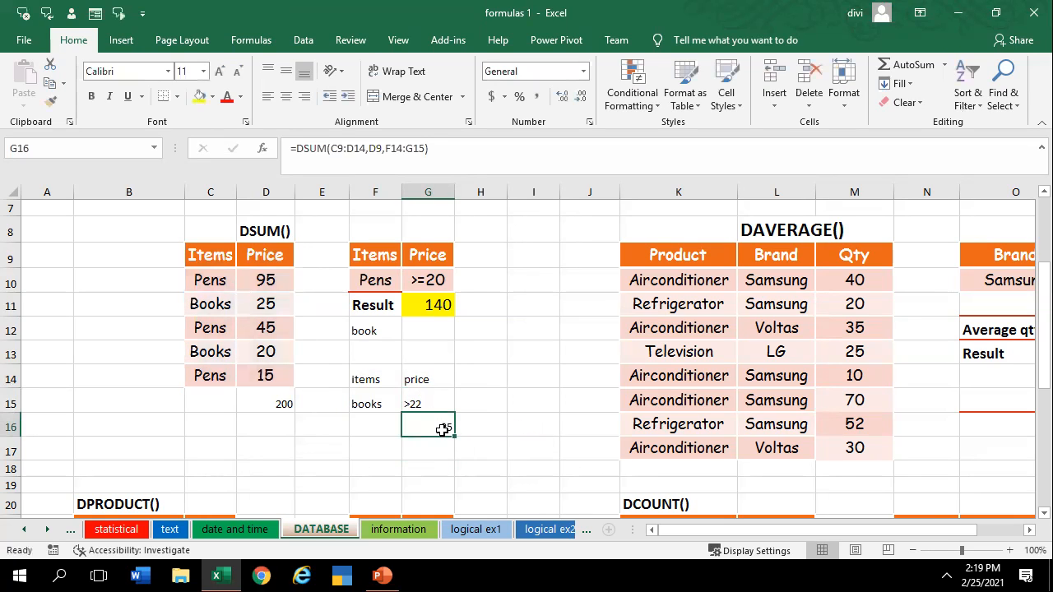
# Compare the book price in D13 with the criterion in G15, and set the criterion to >20
pyautogui.click(255, 355)
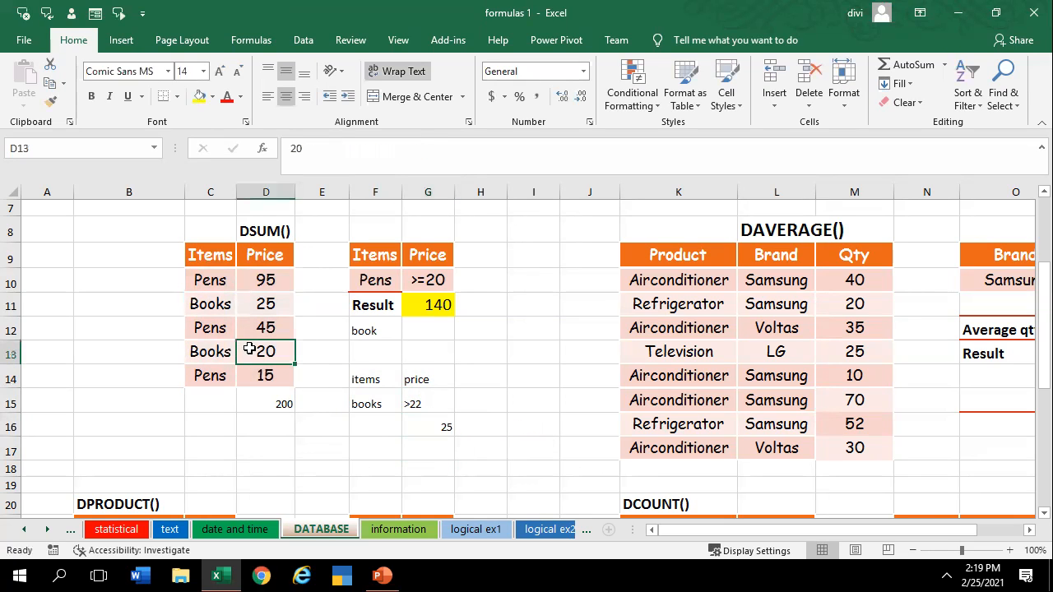
pyautogui.click(417, 405)
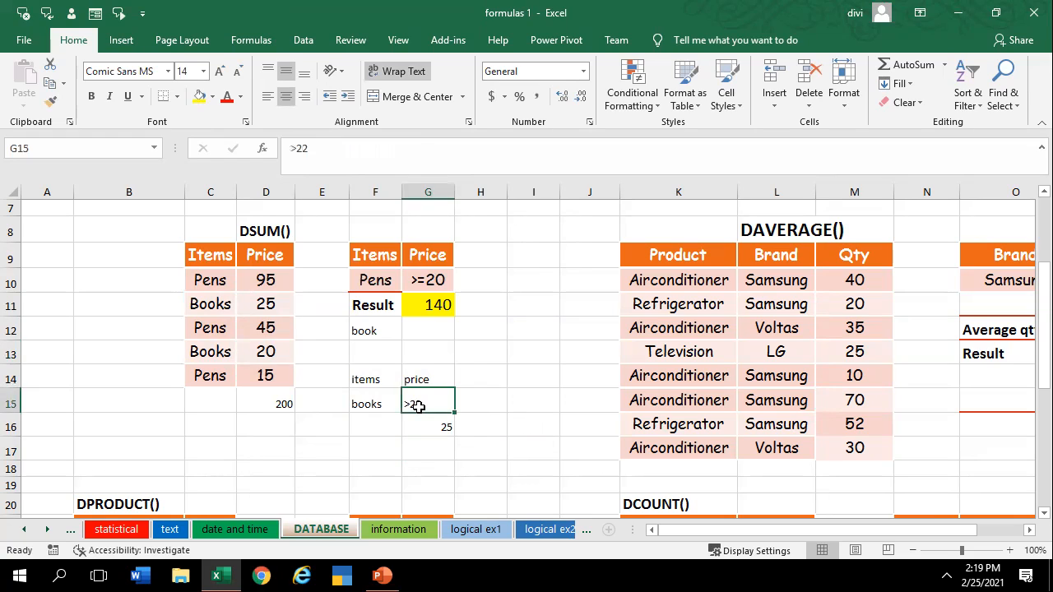
pyautogui.click(267, 353)
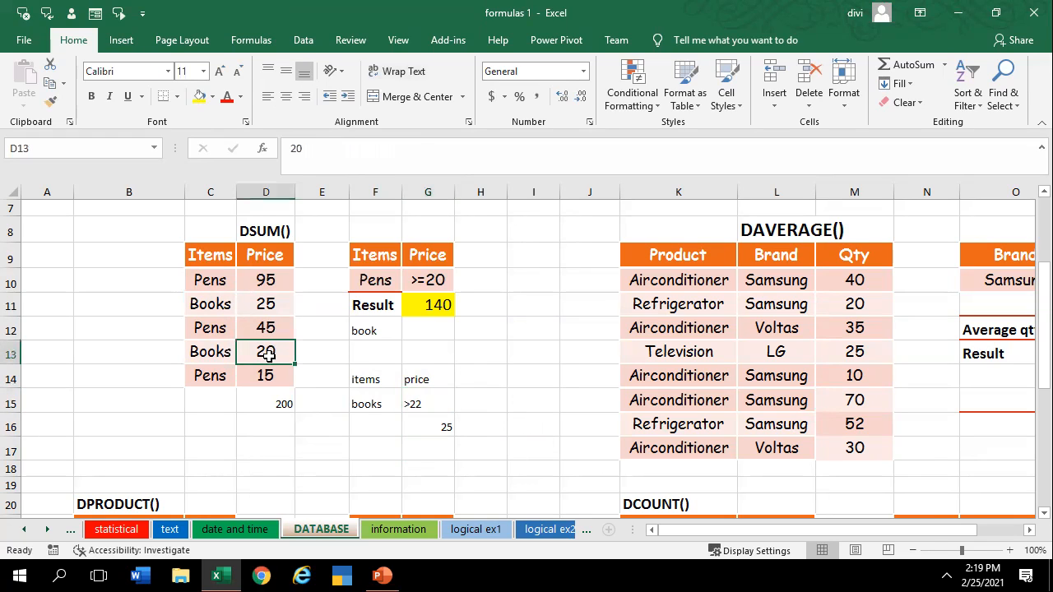
pyautogui.doubleClick(435, 401)
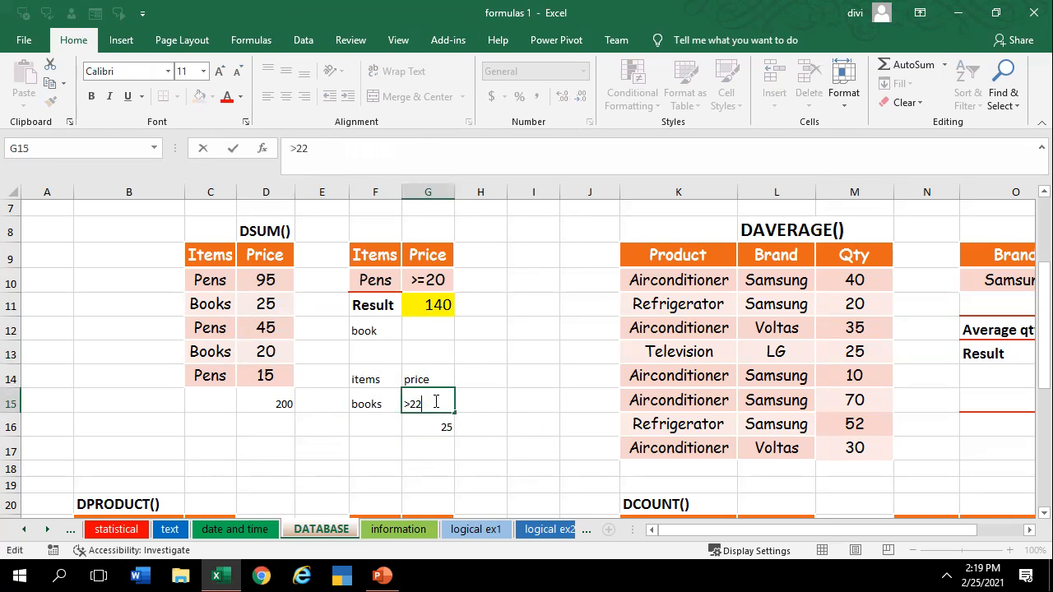
pyautogui.write('\\')
pyautogui.press('BackSpace')
pyautogui.press('BackSpace')
pyautogui.write('0')
pyautogui.press('Return')
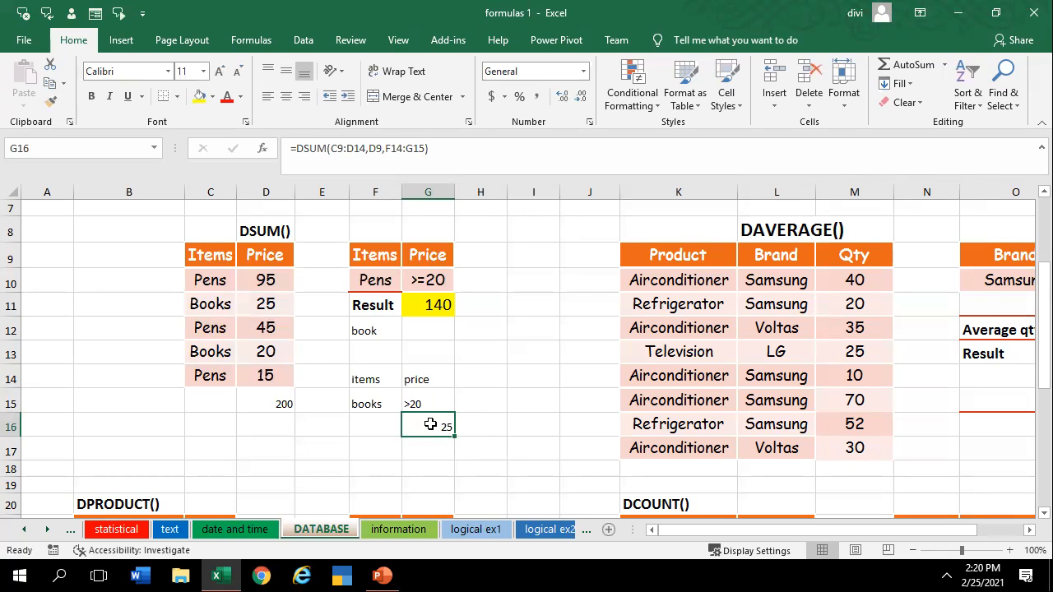
# Change the price criterion for books in G15 to >=20
pyautogui.doubleClick(415, 404)
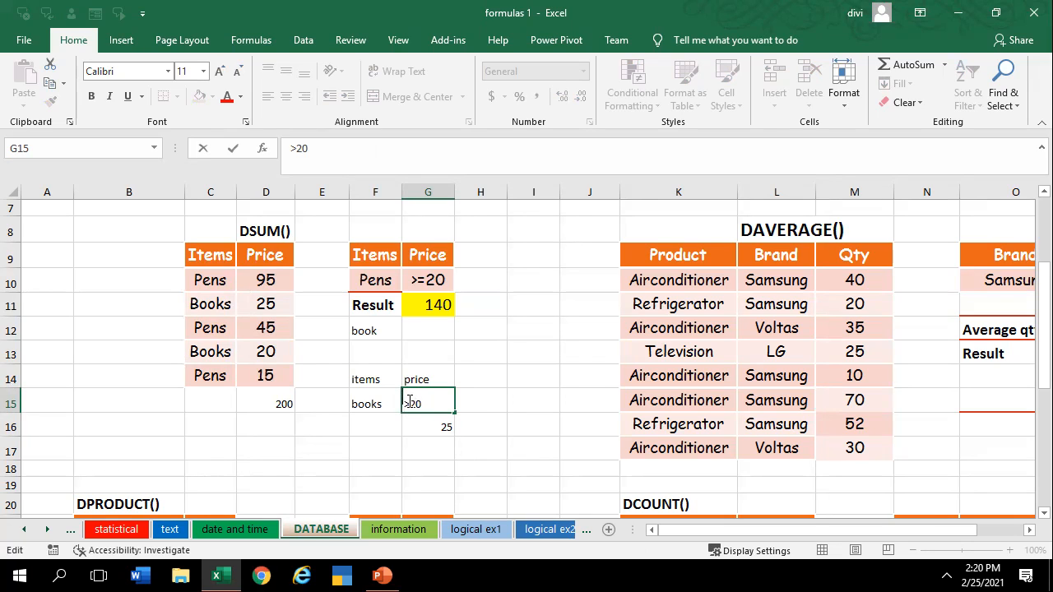
pyautogui.write('=')
pyautogui.press('Return')
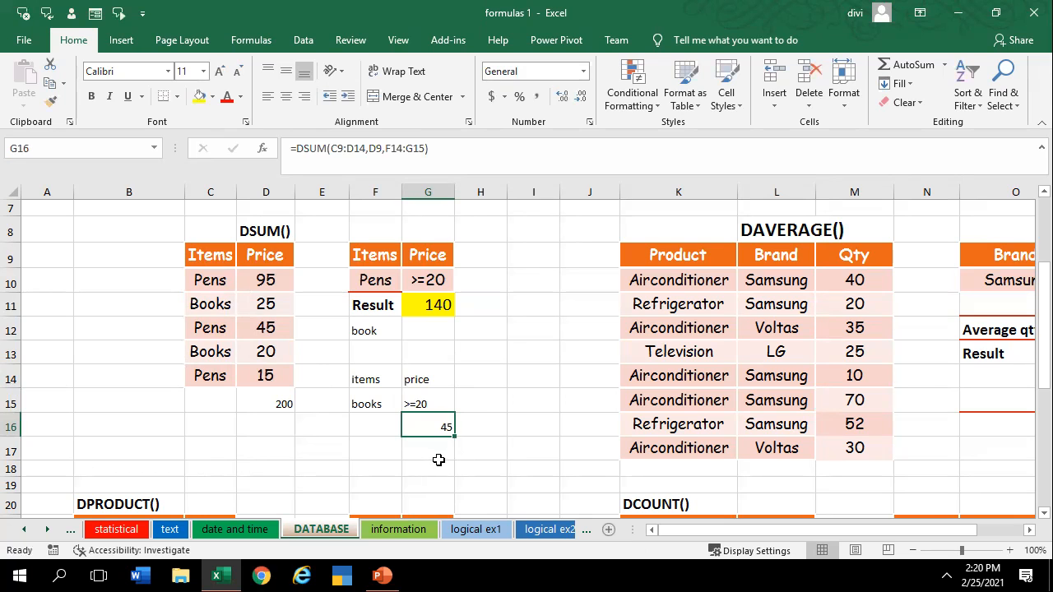
# Review the DSUM formula in G16 and the books criterion it uses in F15
pyautogui.keyDown('ctrl'); pyautogui.scroll(3, 324, 376); pyautogui.keyUp('ctrl')
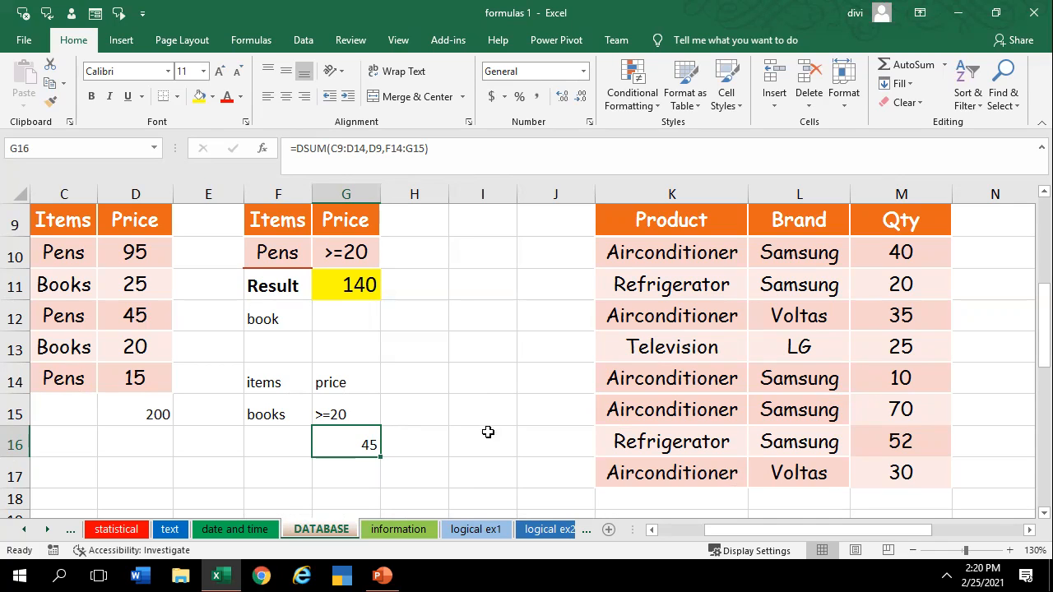
pyautogui.click(488, 377)
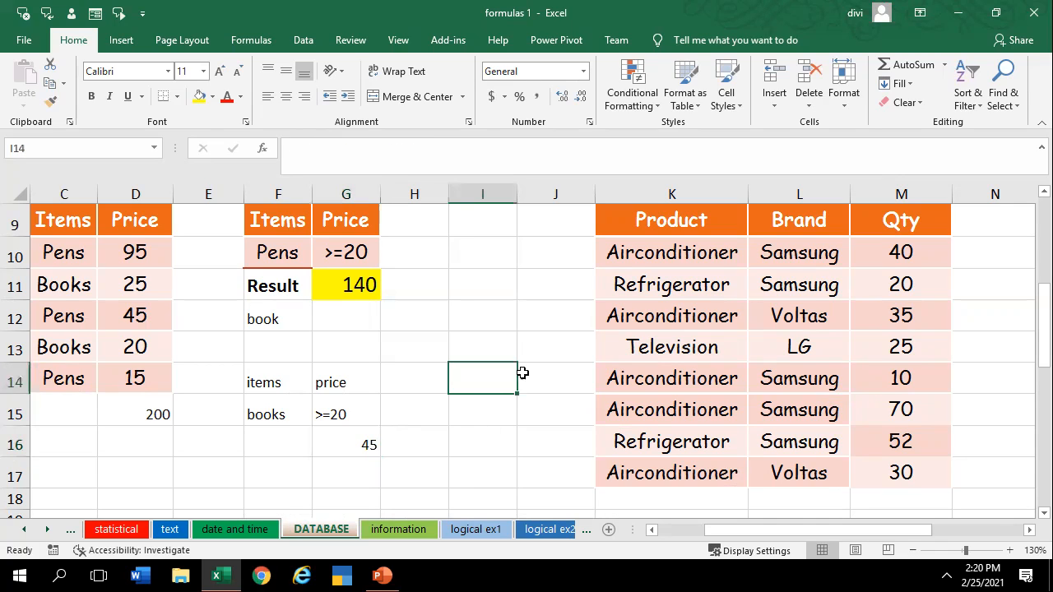
pyautogui.click(362, 449)
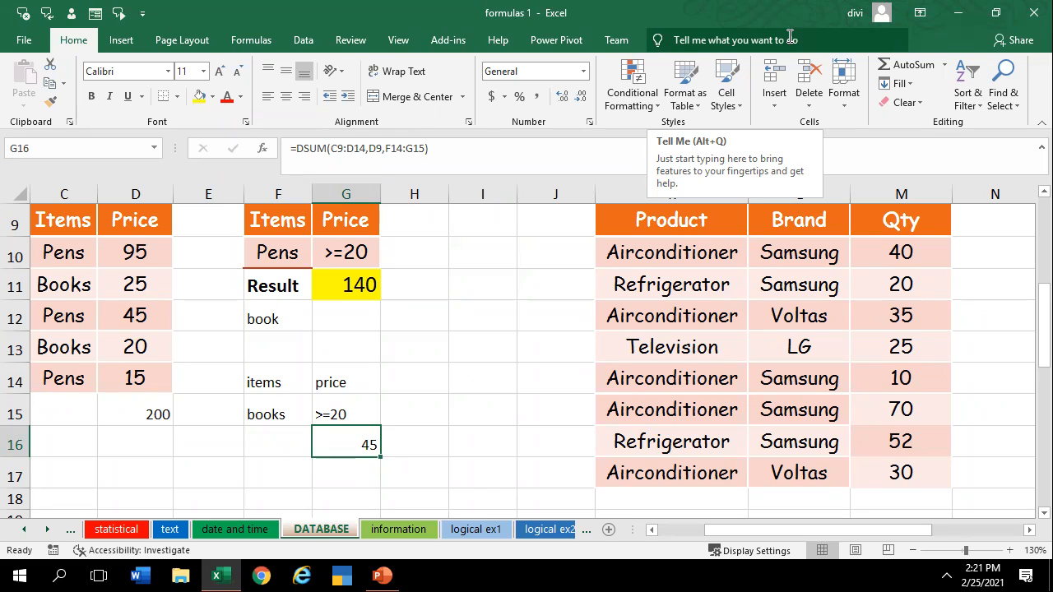
pyautogui.click(452, 319)
pyautogui.click(455, 423)
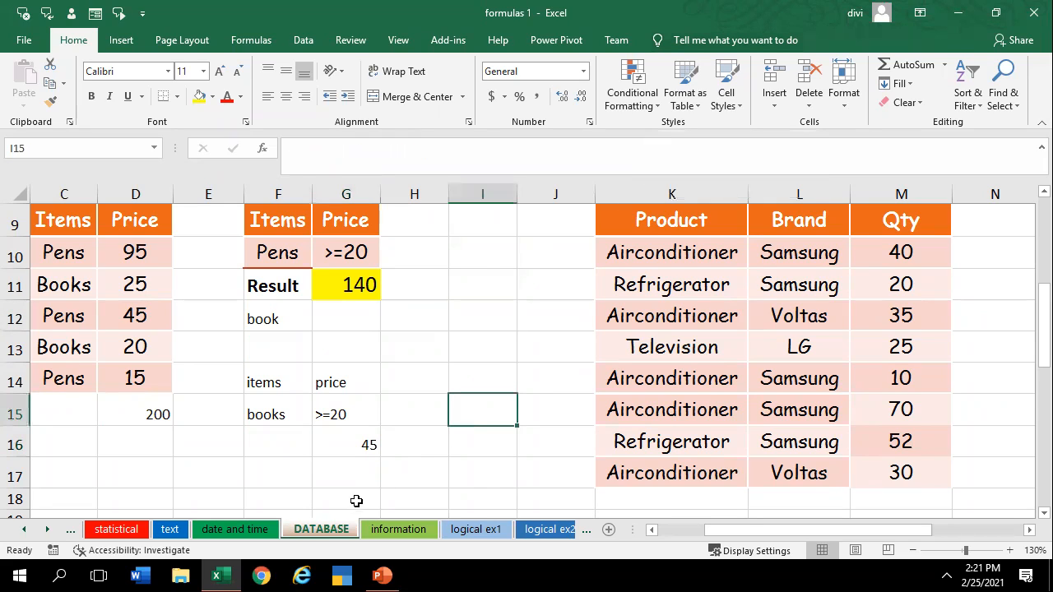
pyautogui.click(438, 459)
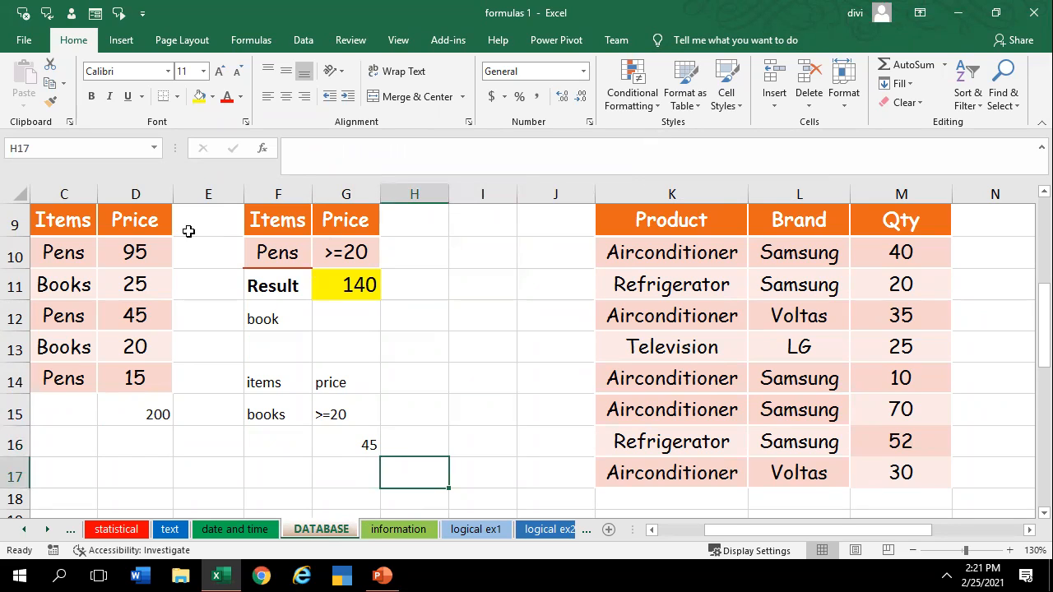
pyautogui.click(284, 413)
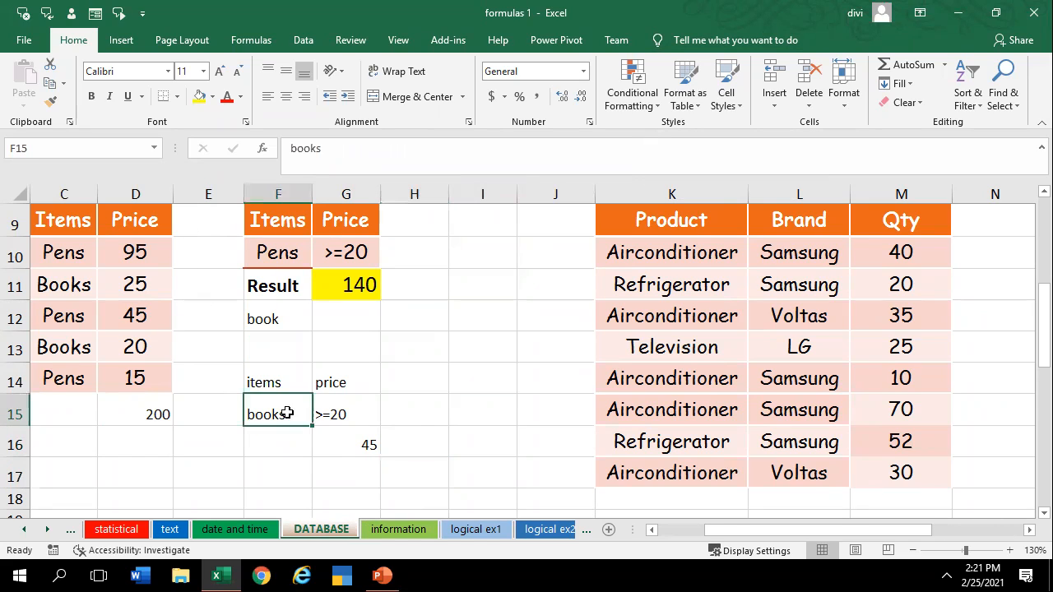
# Begin a DAVERAGE formula in the result cell P13 of the DAVERAGE() section, below the Brand and Qty criteria
pyautogui.moveTo(723, 532); pyautogui.dragTo(903, 540)
pyautogui.click(923, 339)
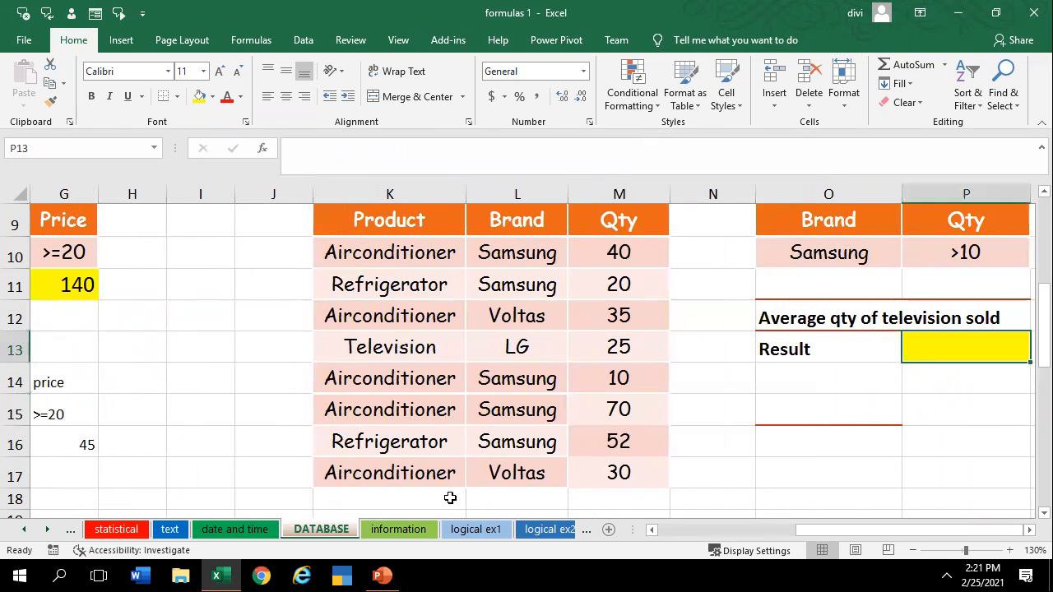
pyautogui.scroll(3, 575, 378)
pyautogui.scroll(-2, 576, 387)
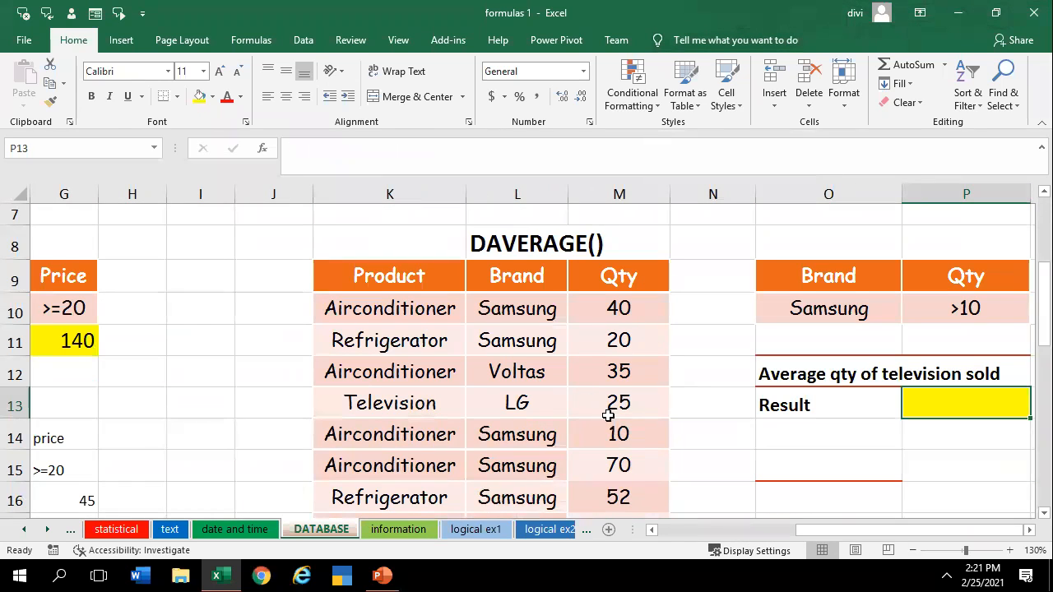
pyautogui.keyDown('ctrl'); pyautogui.scroll(-2, 725, 433); pyautogui.keyUp('ctrl')
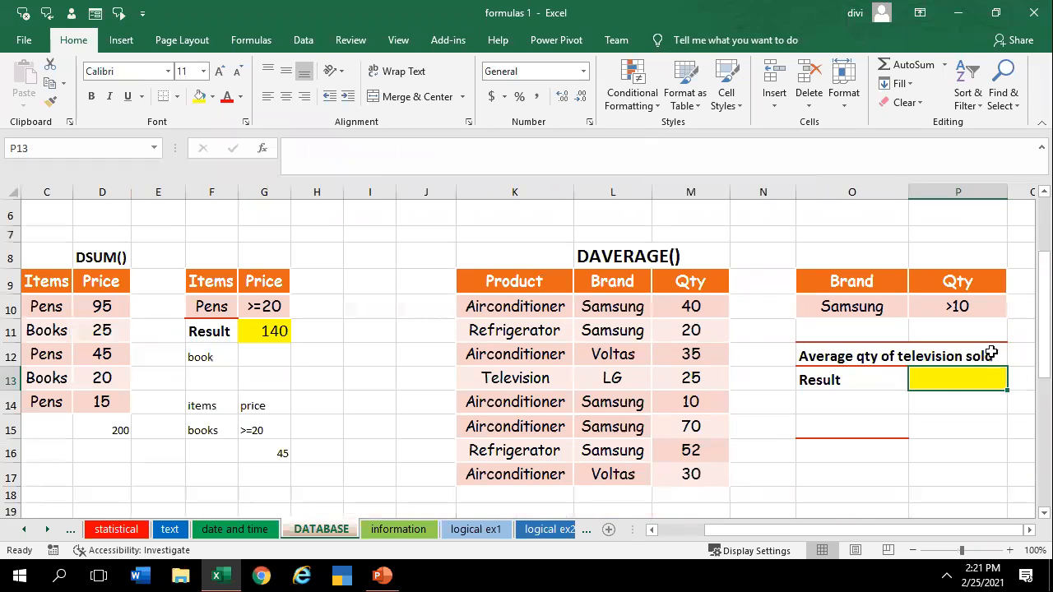
pyautogui.moveTo(872, 314); pyautogui.dragTo(990, 317)
pyautogui.click(957, 378)
pyautogui.write('=d')
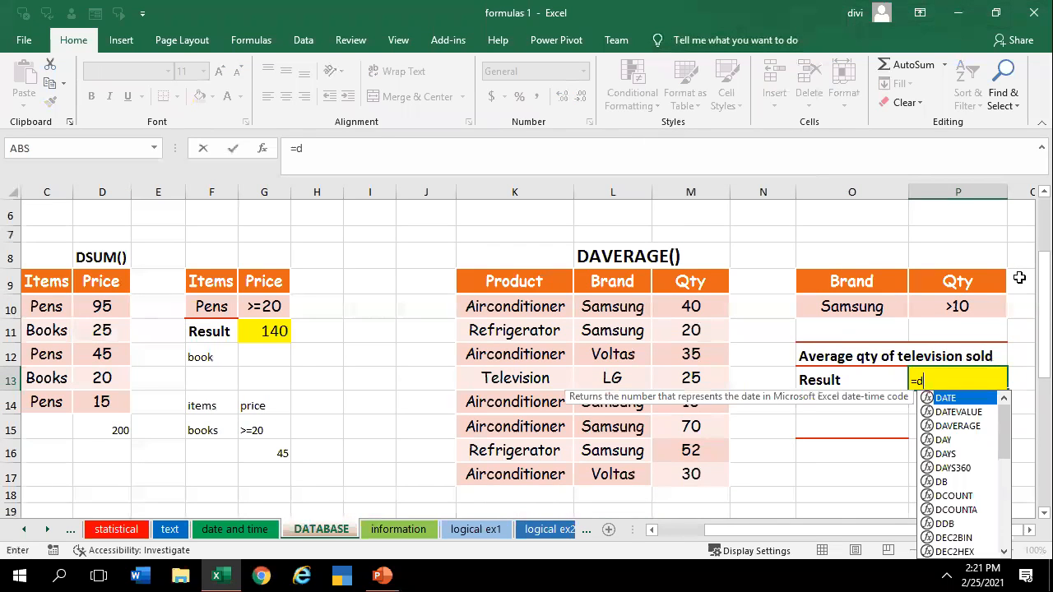
pyautogui.write('av')
pyautogui.press('Tab')
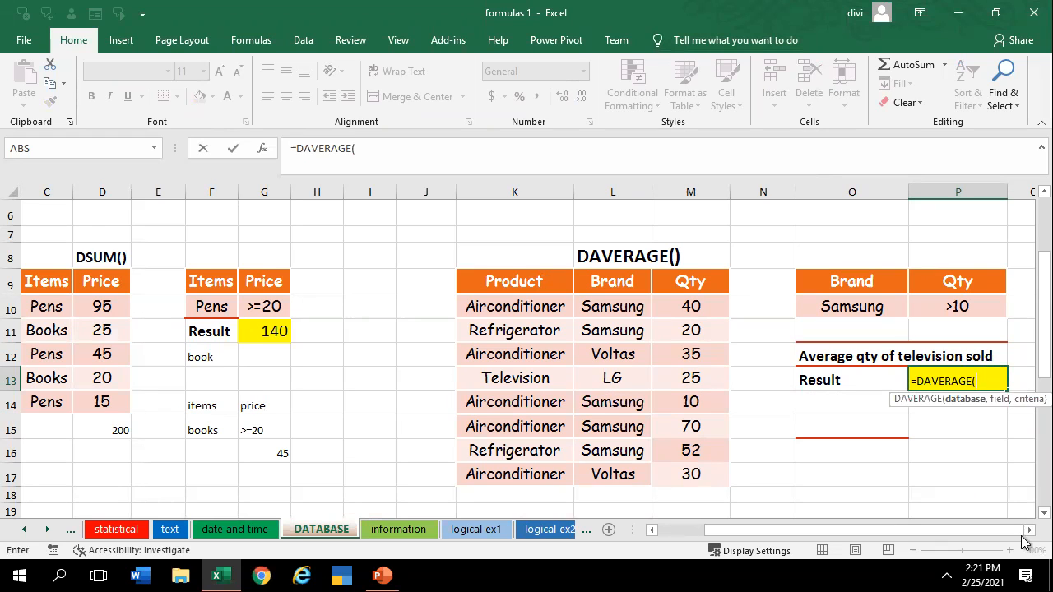
# Complete the DAVERAGE formula in P13 with database L9:M17, field M9 and criteria O9:P10
pyautogui.click(514, 281)
pyautogui.moveTo(601, 281); pyautogui.dragTo(677, 477)
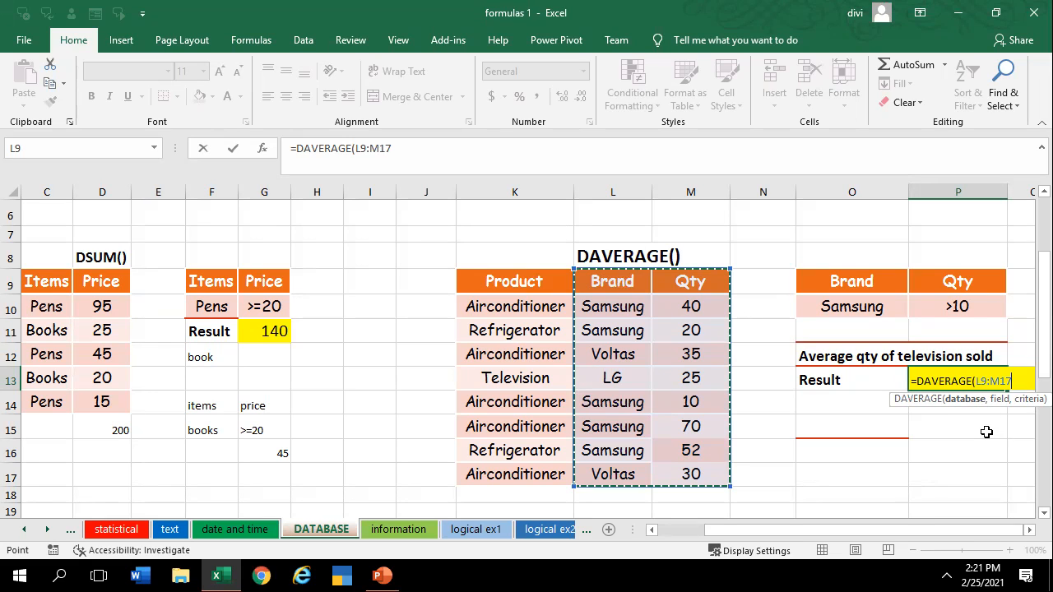
pyautogui.write(',')
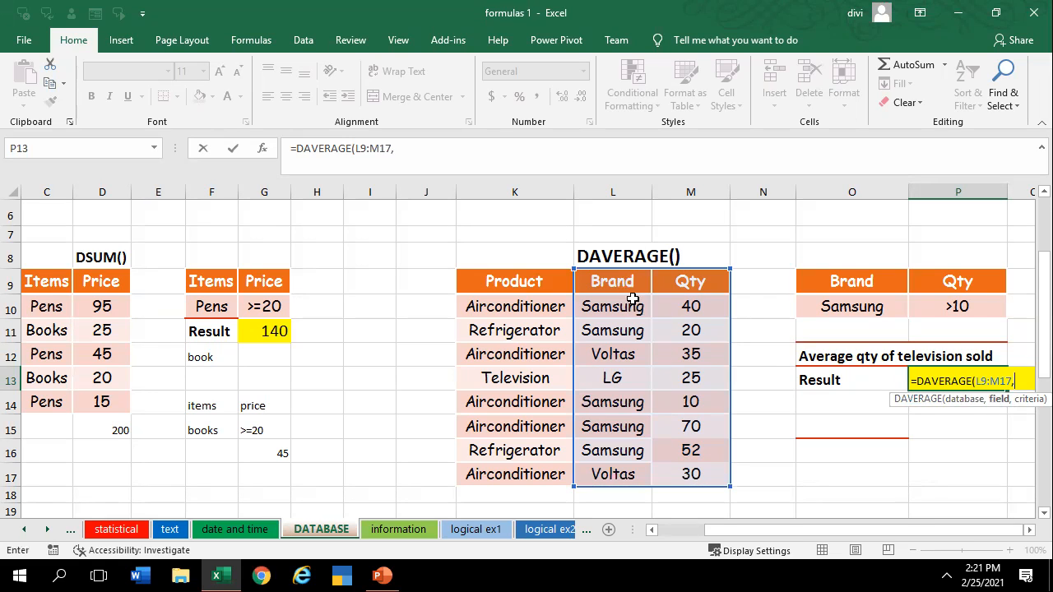
pyautogui.click(682, 288)
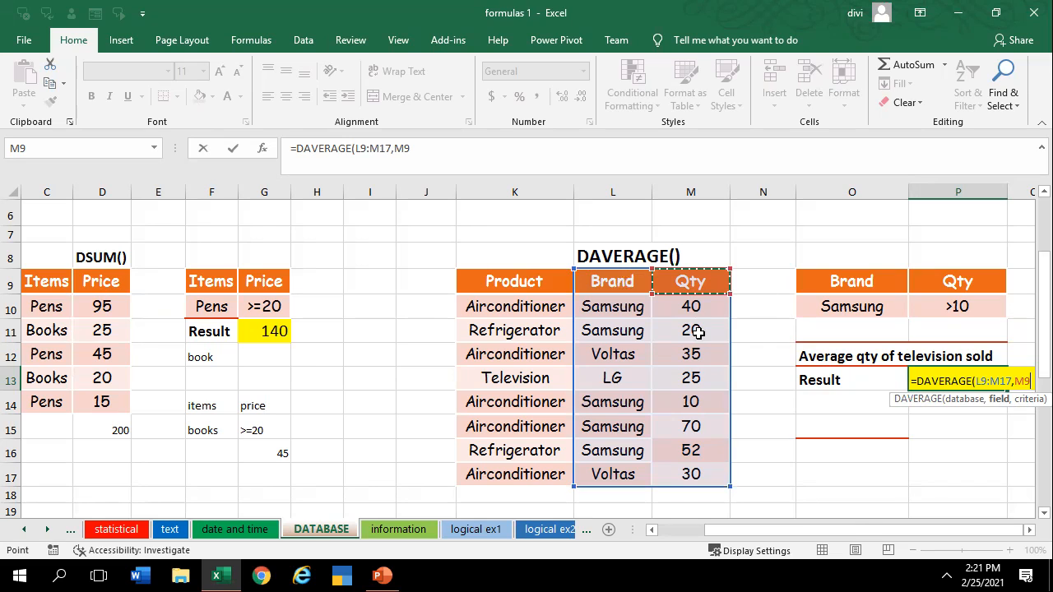
pyautogui.write(',')
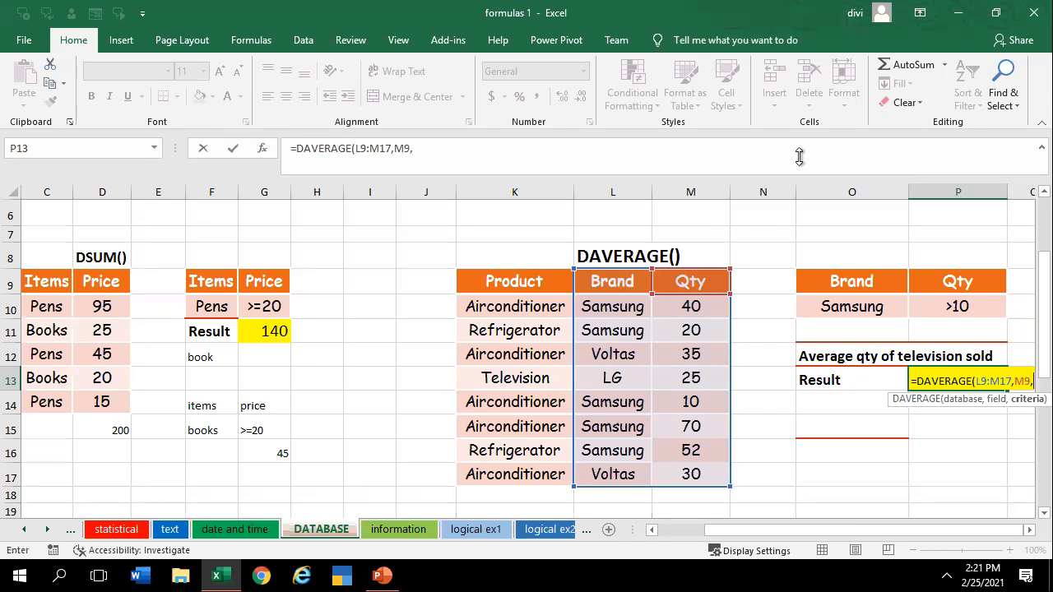
pyautogui.click(832, 280)
pyautogui.moveTo(905, 319); pyautogui.dragTo(959, 306)
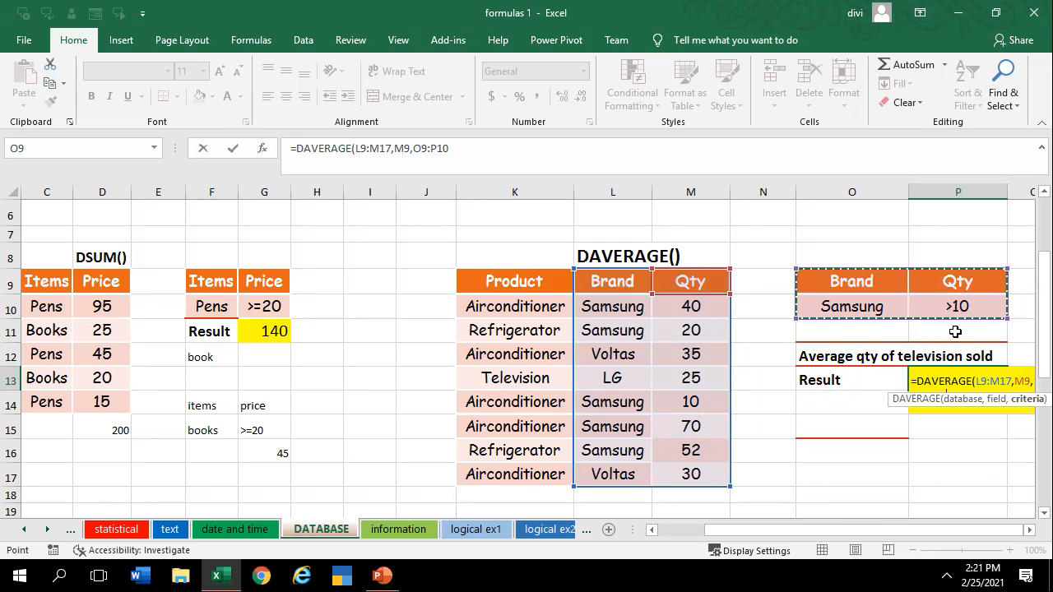
pyautogui.write(')')
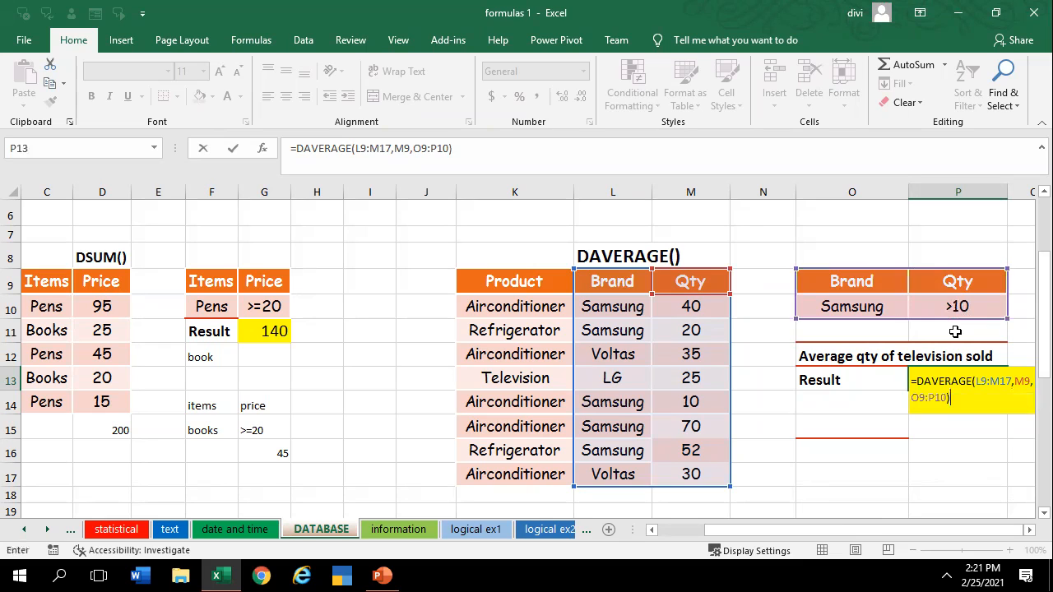
pyautogui.press('Return')
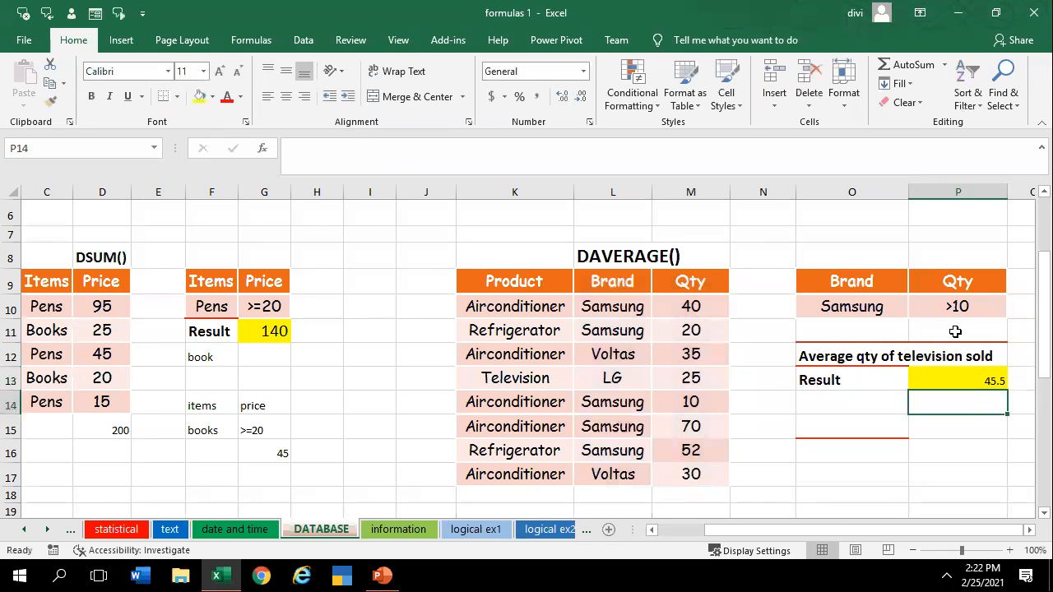
# Review the DAVERAGE formula entered in P13
pyautogui.click(988, 383)
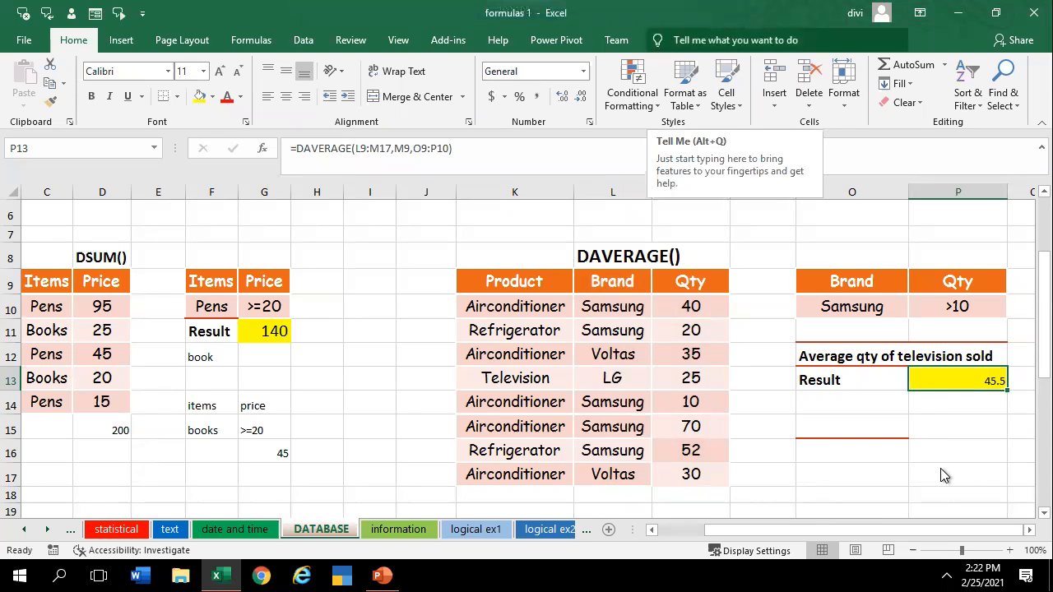
pyautogui.click(899, 463)
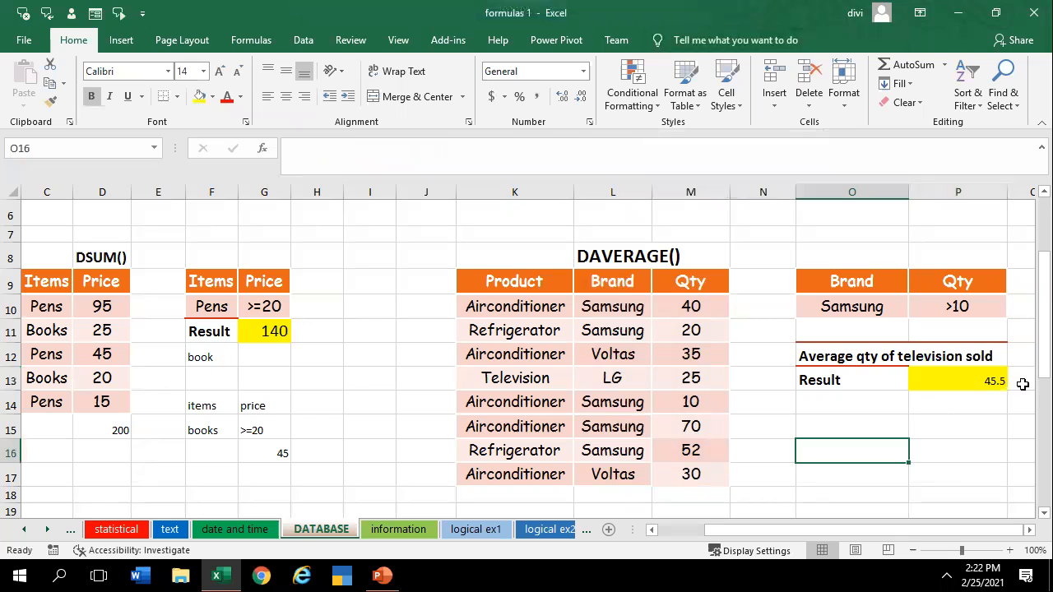
pyautogui.click(1005, 376)
# Examine the fruits table B21:C29 and the Mango and Qty criteria F21:G22 in the DPRODUCT() section
pyautogui.scroll(-4, 797, 470)
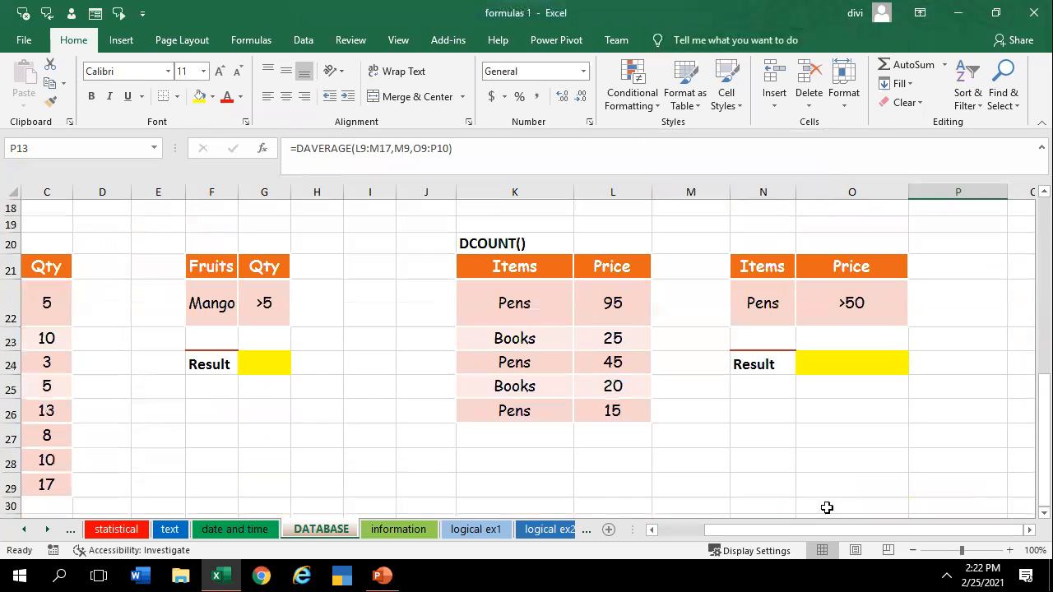
pyautogui.moveTo(911, 533); pyautogui.dragTo(726, 524)
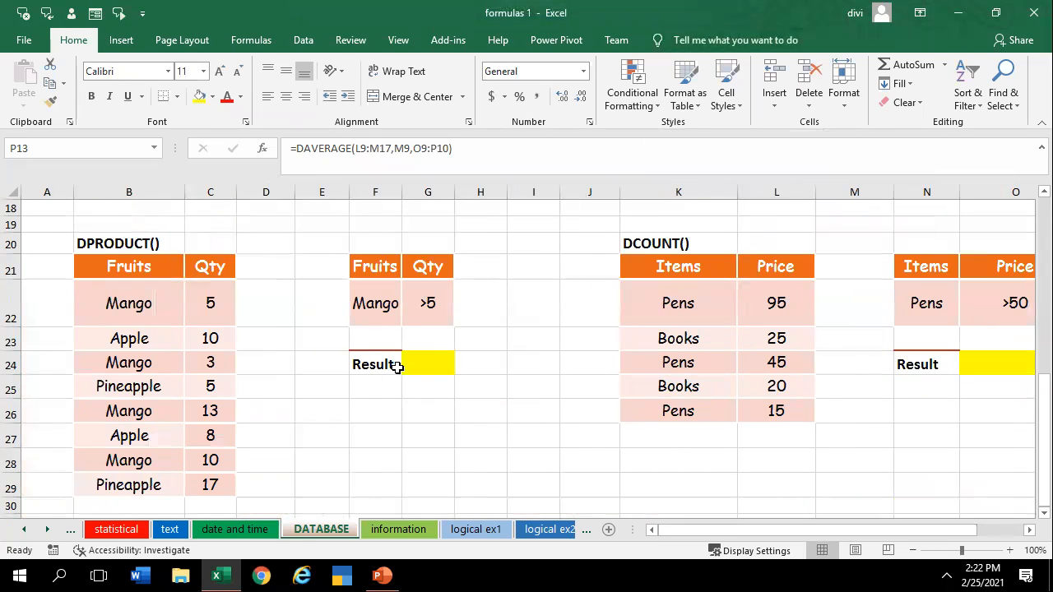
pyautogui.click(428, 381)
pyautogui.click(424, 361)
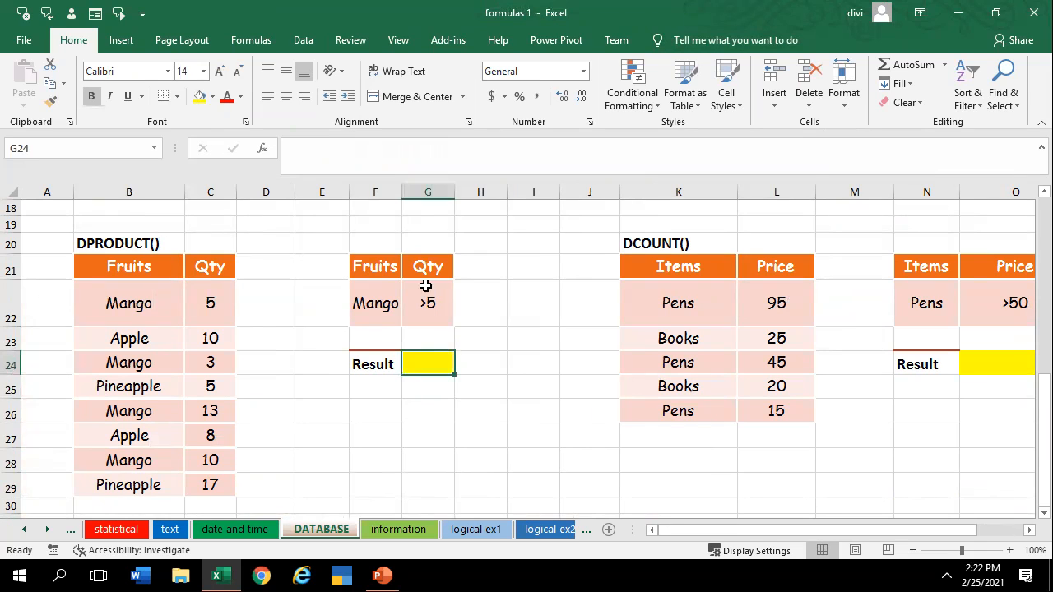
pyautogui.click(381, 307)
pyautogui.moveTo(136, 268); pyautogui.dragTo(214, 475)
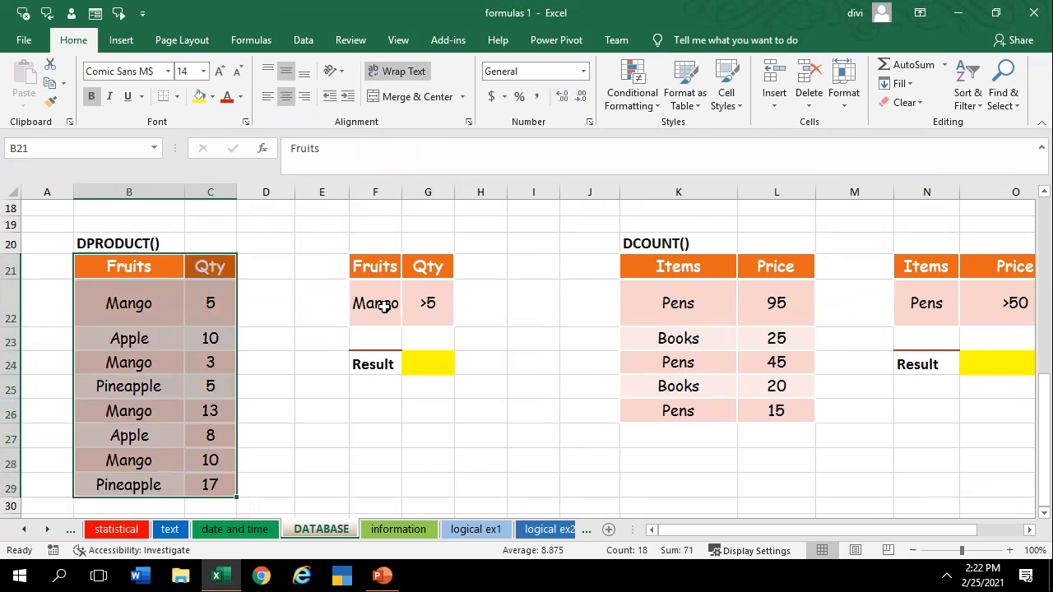
pyautogui.click(383, 307)
pyautogui.click(418, 316)
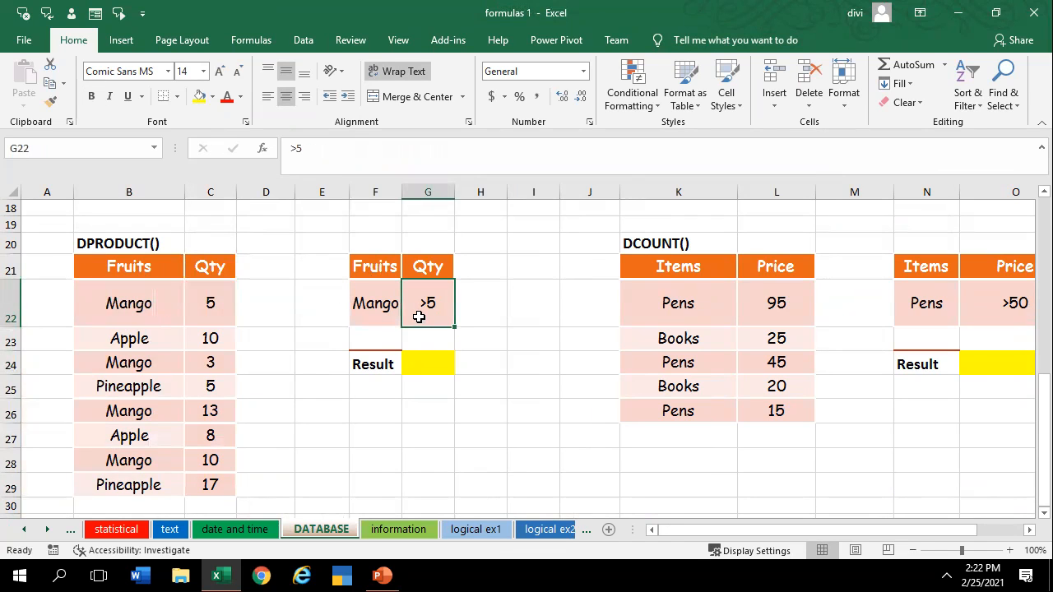
pyautogui.moveTo(162, 268); pyautogui.dragTo(216, 480)
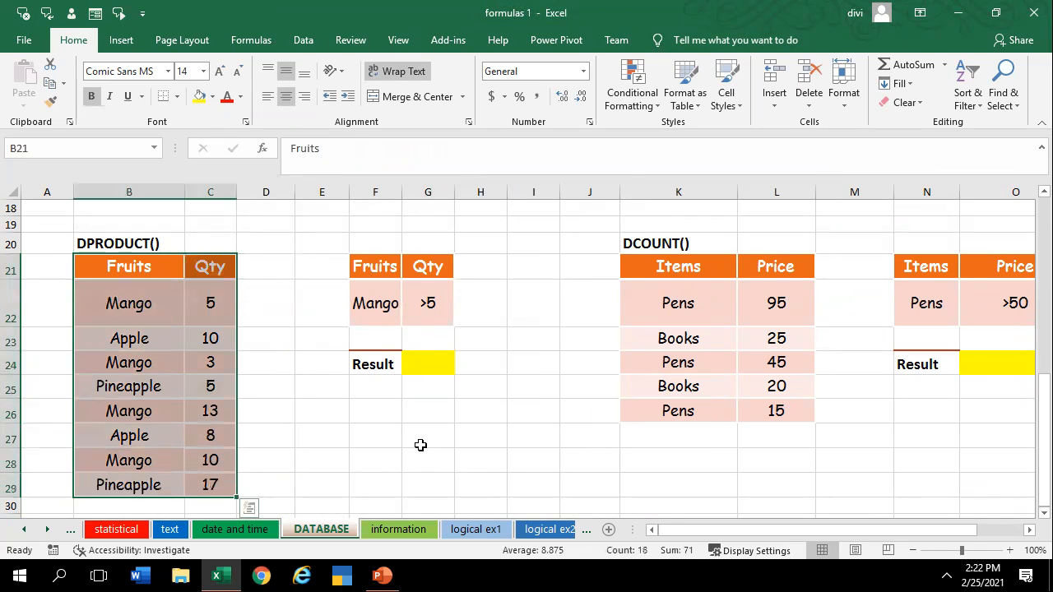
# Enter a DPRODUCT formula in G24 with database B21:C29, field C21 and criteria F21:G22
pyautogui.click(444, 356)
pyautogui.write('=')
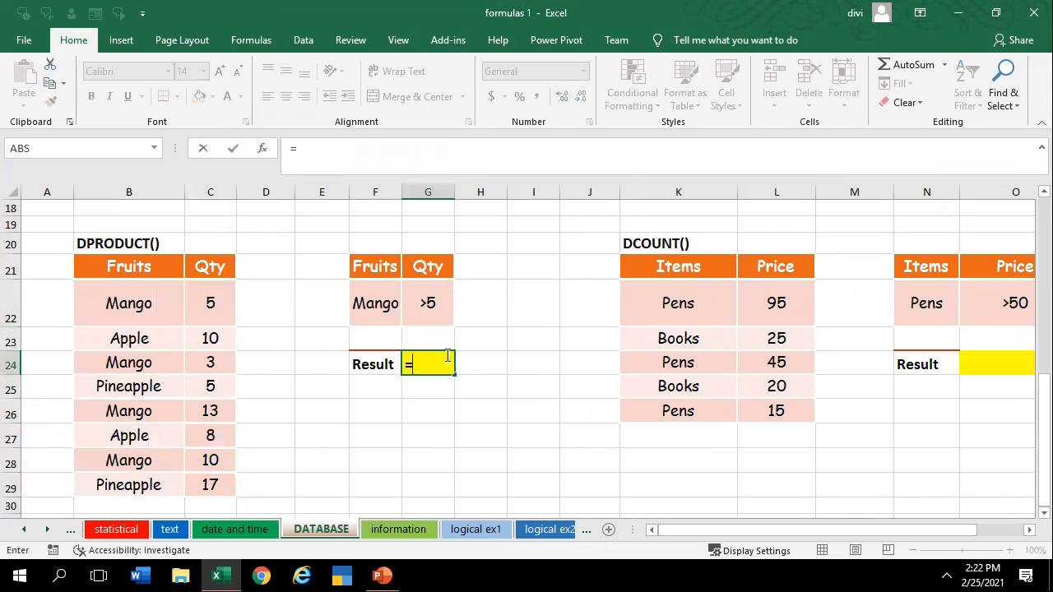
pyautogui.write('d')
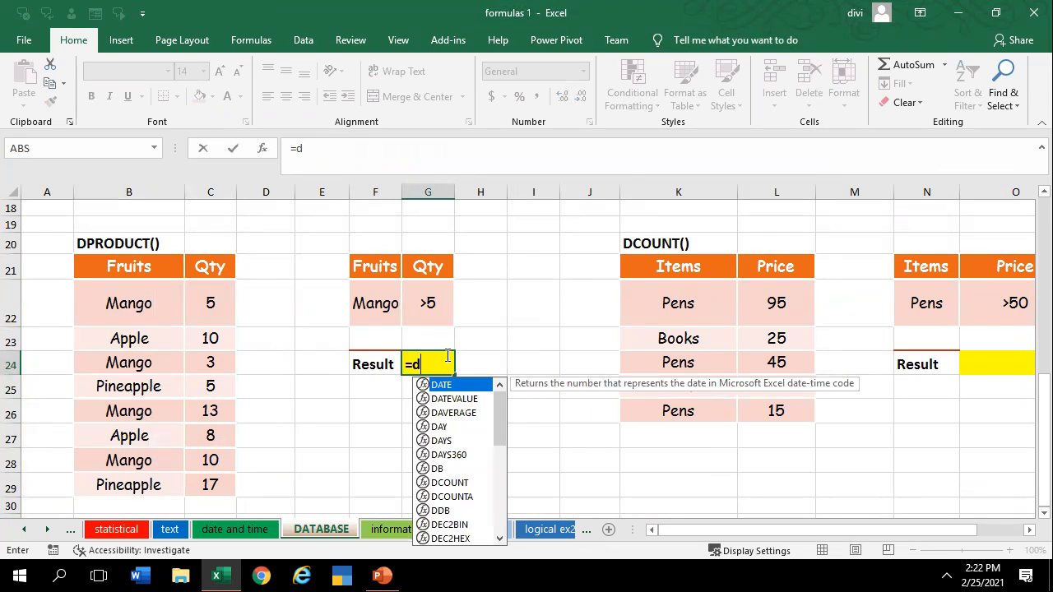
pyautogui.write('pr')
pyautogui.press('Tab')
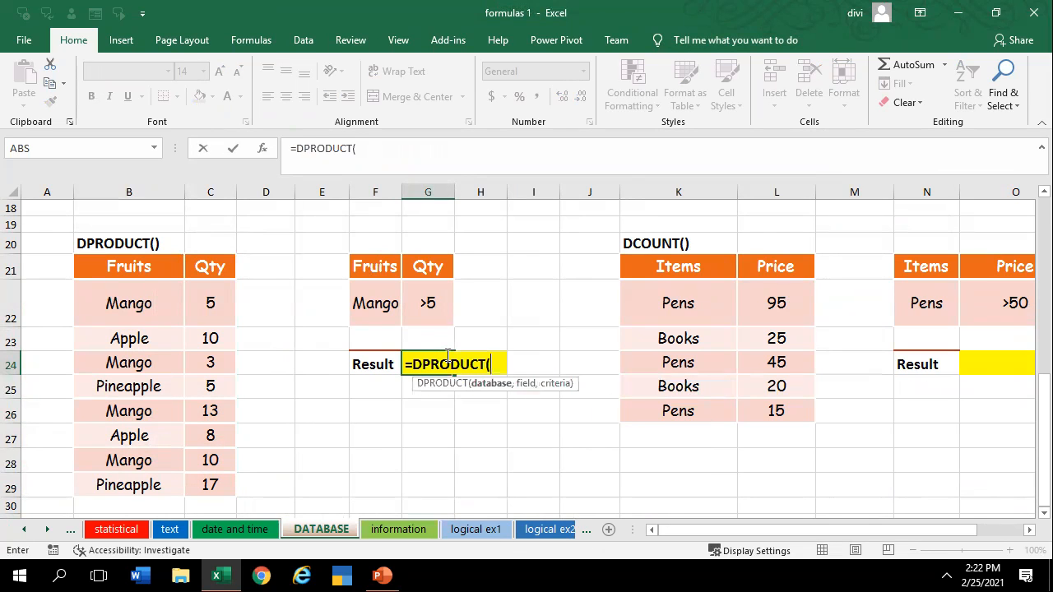
pyautogui.moveTo(119, 277); pyautogui.dragTo(210, 490)
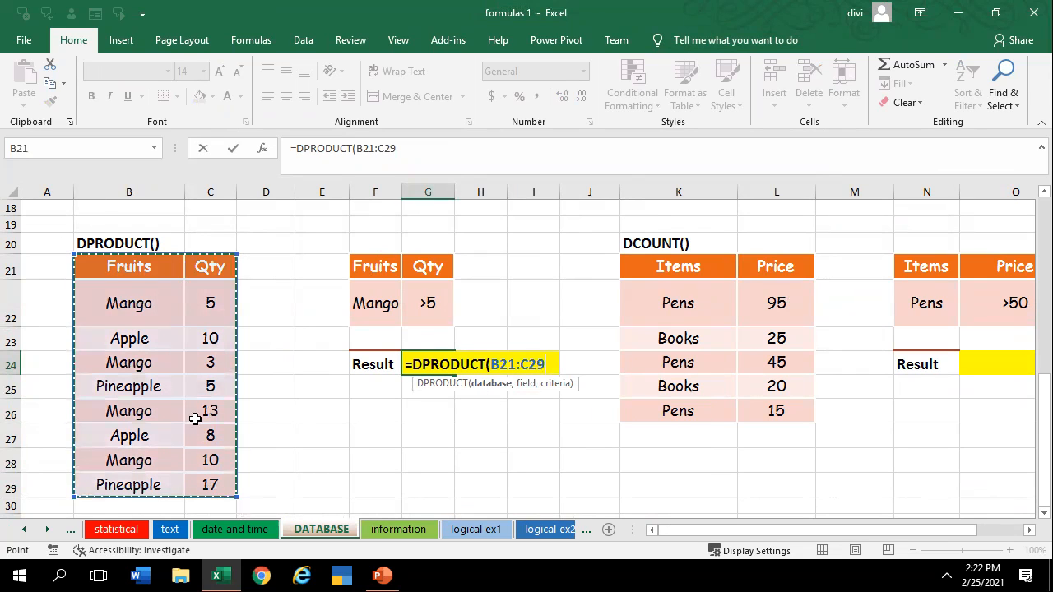
pyautogui.write(',')
pyautogui.click(199, 265)
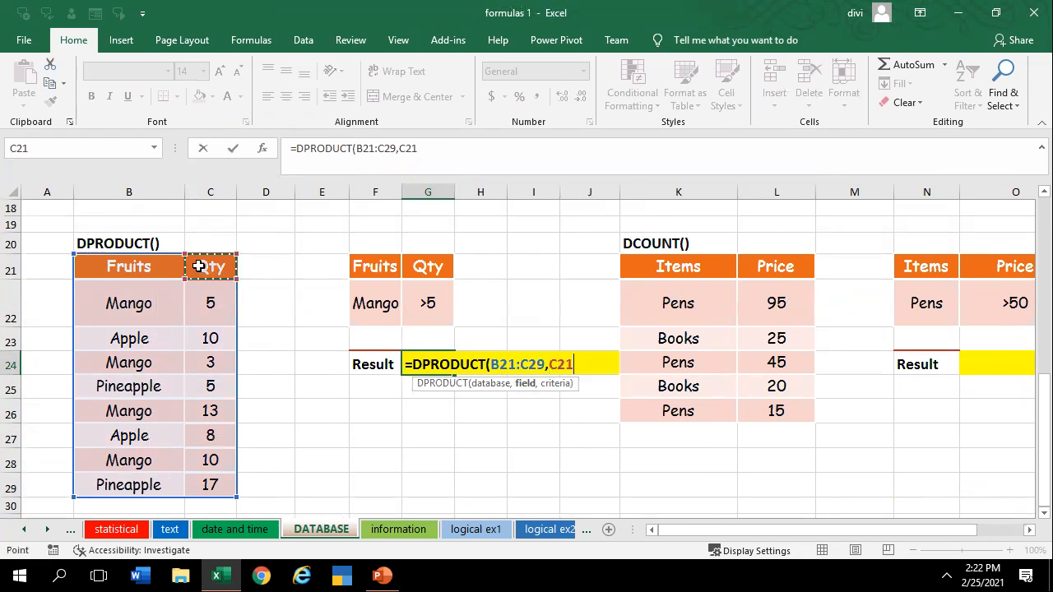
pyautogui.write(',')
pyautogui.click(362, 264)
pyautogui.moveTo(398, 294); pyautogui.dragTo(411, 307)
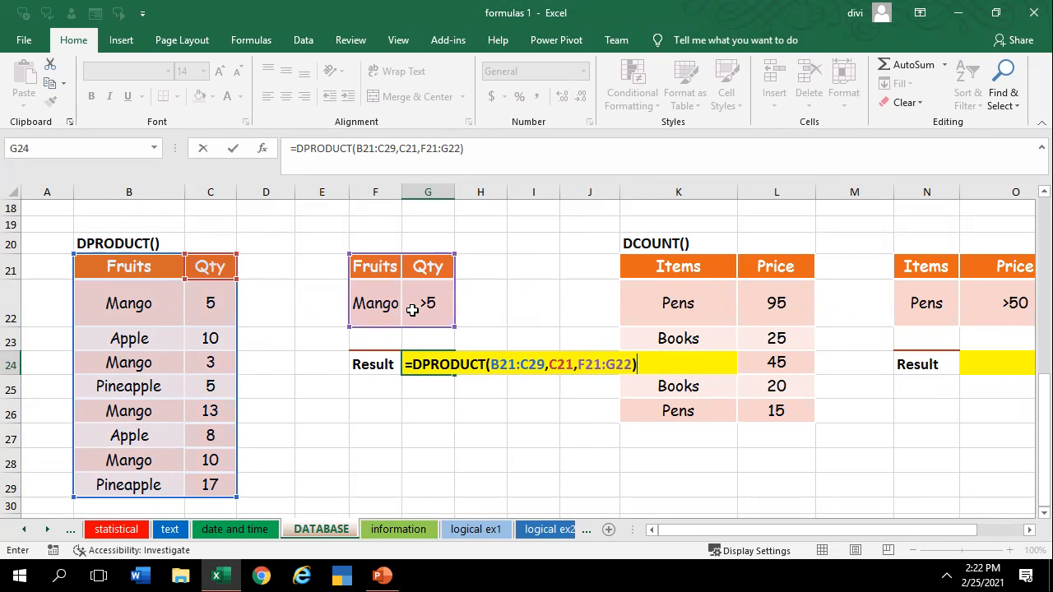
pyautogui.press('Return')
# Review the DPRODUCT formula in G24 and compare the mango quantities in the table with the Qty criterion
pyautogui.click(420, 365)
pyautogui.click(416, 425)
pyautogui.click(197, 306)
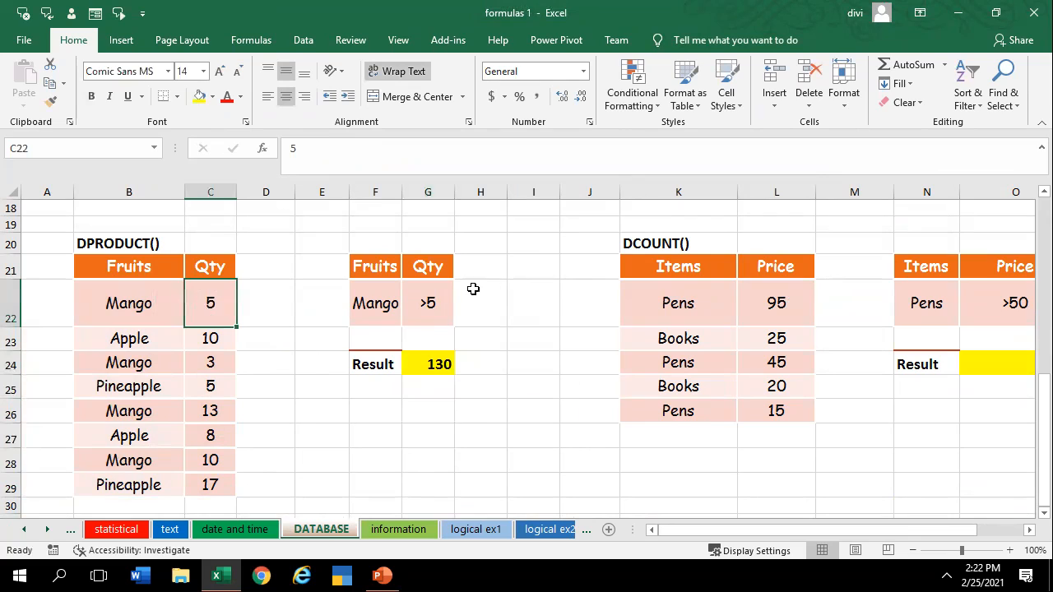
pyautogui.click(436, 306)
pyautogui.click(201, 366)
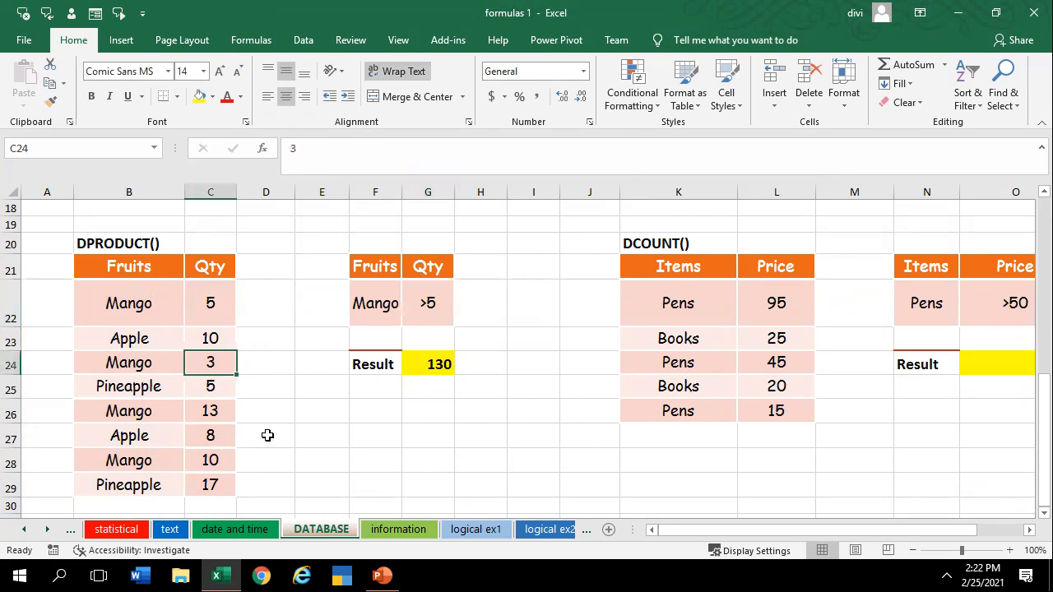
pyautogui.click(343, 471)
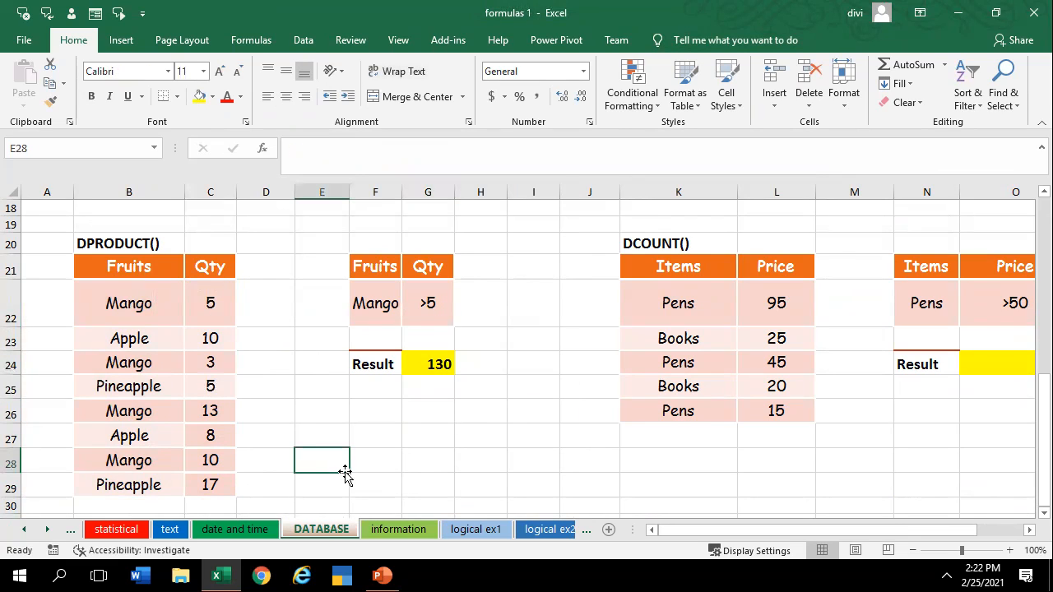
pyautogui.click(198, 409)
# Enter the mango quantities 3, 13 and 10 in cells F26, G26 and H26
pyautogui.click(375, 404)
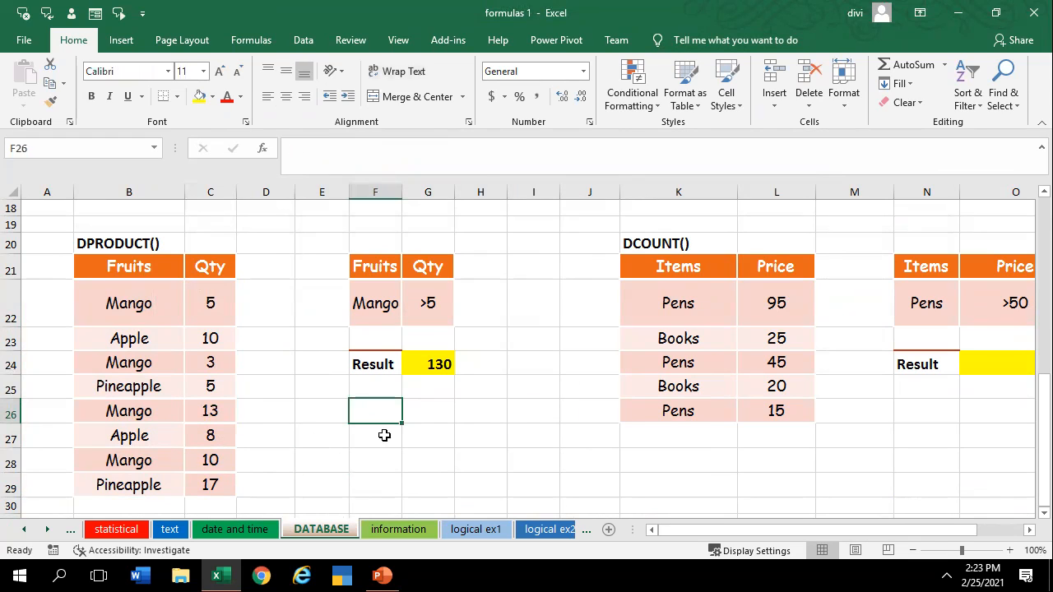
pyautogui.write('3')
pyautogui.press('Tab')
pyautogui.write('1')
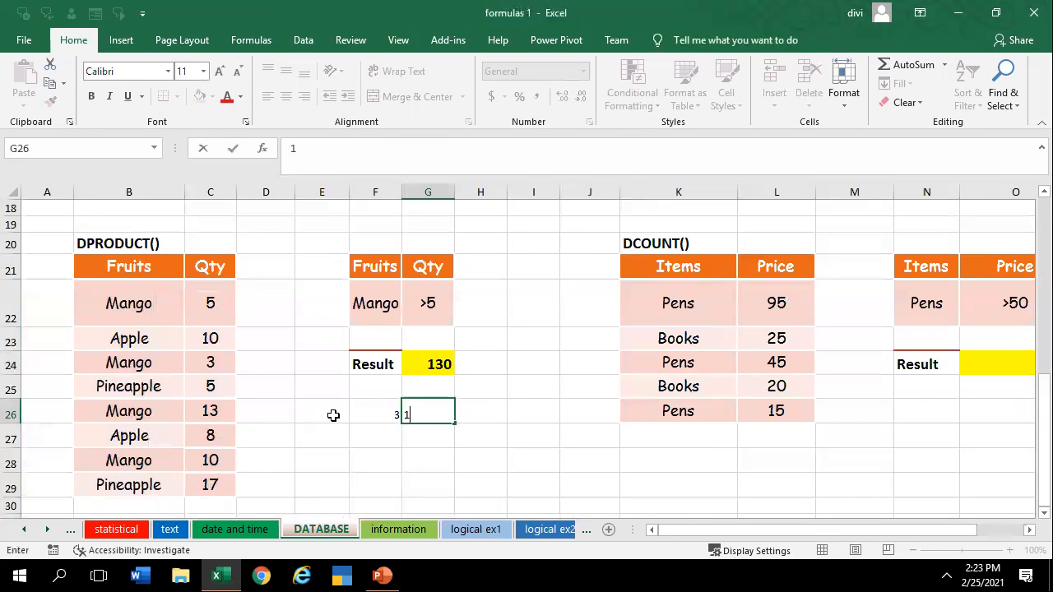
pyautogui.press('Tab')
pyautogui.press('Left')
pyautogui.write('13')
pyautogui.press('Tab')
pyautogui.write('10')
pyautogui.click(550, 529)
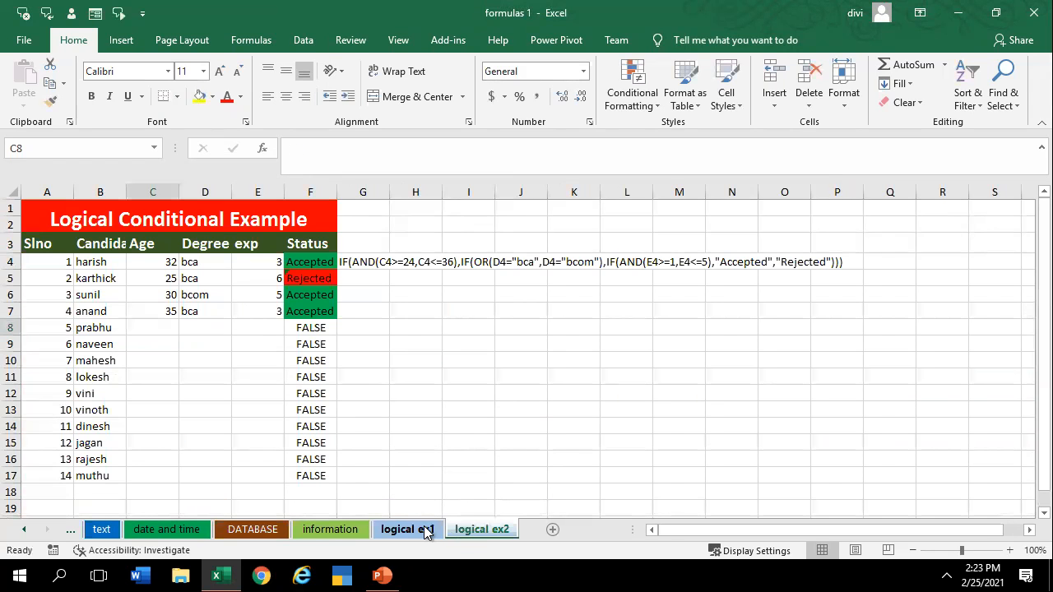
pyautogui.click(425, 530)
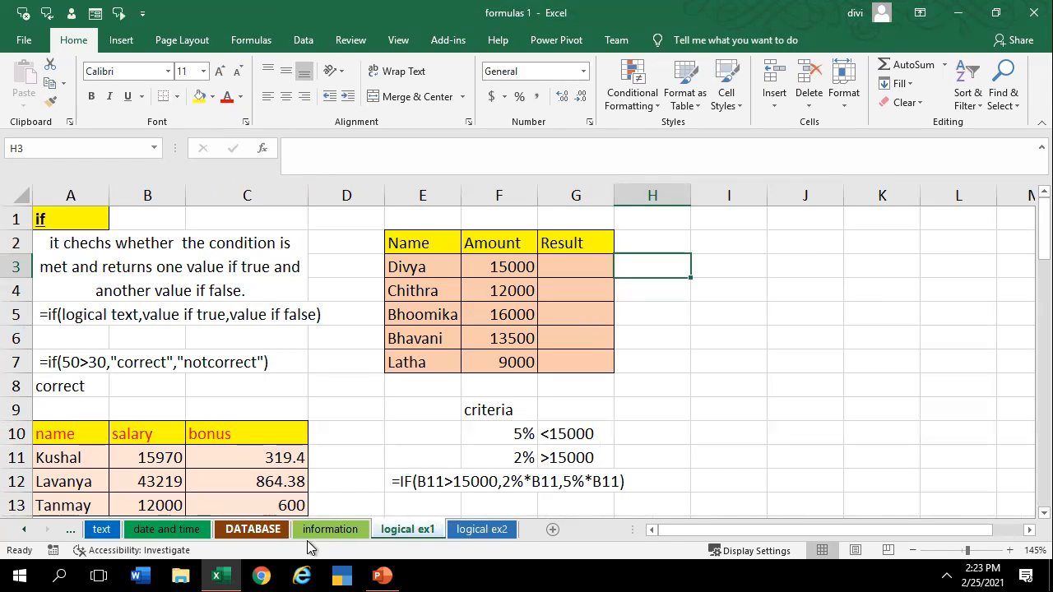
pyautogui.click(252, 530)
pyautogui.click(521, 393)
pyautogui.click(397, 451)
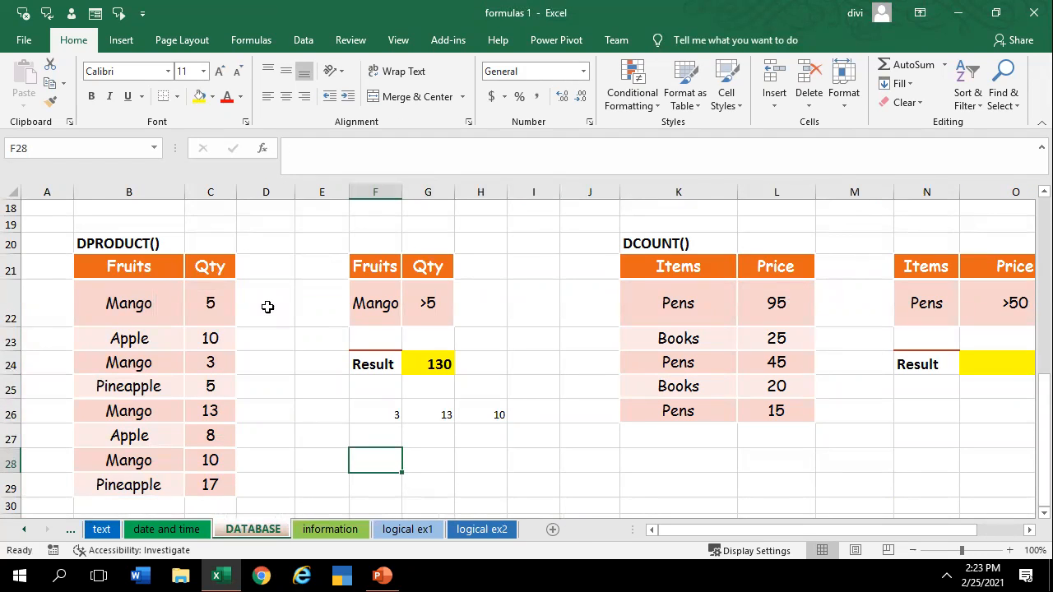
# Clear F26 and check the quantities in G26 and H26 against the Mango and >5 criteria
pyautogui.click(391, 417)
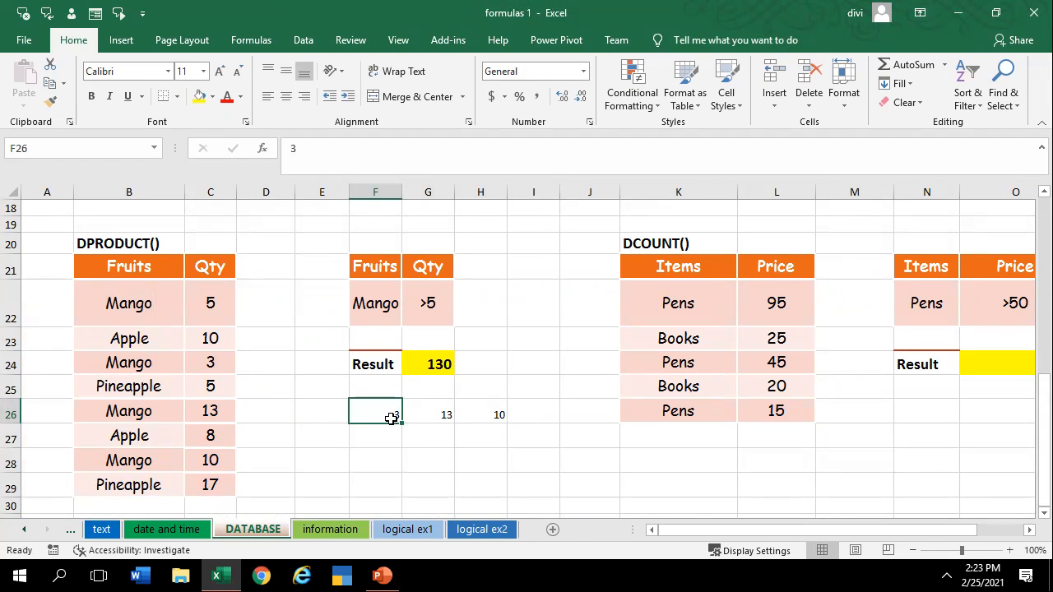
pyautogui.press('Delete')
pyautogui.click(400, 312)
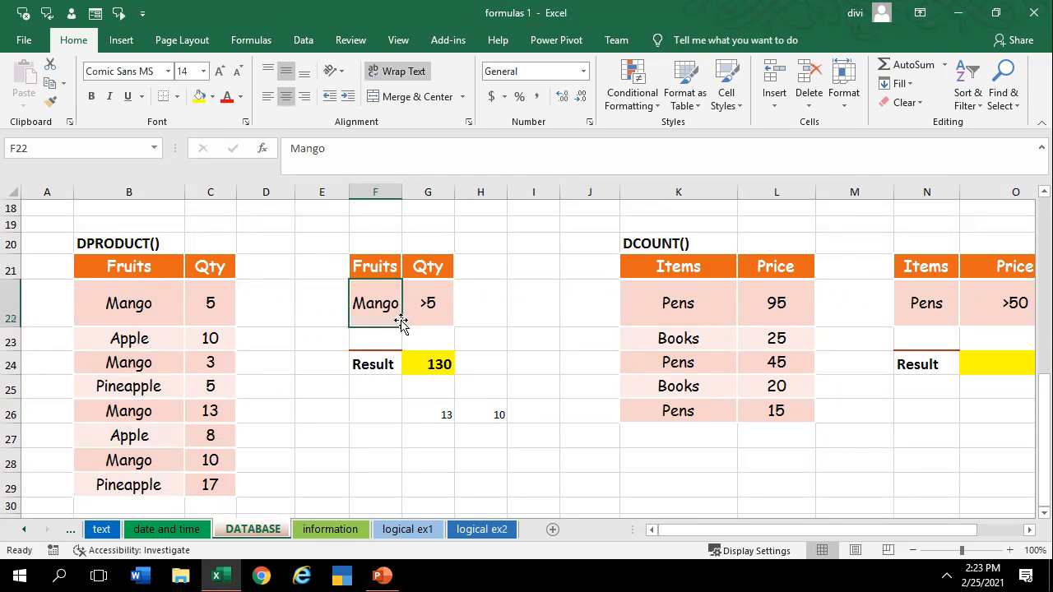
pyautogui.click(423, 319)
pyautogui.click(446, 410)
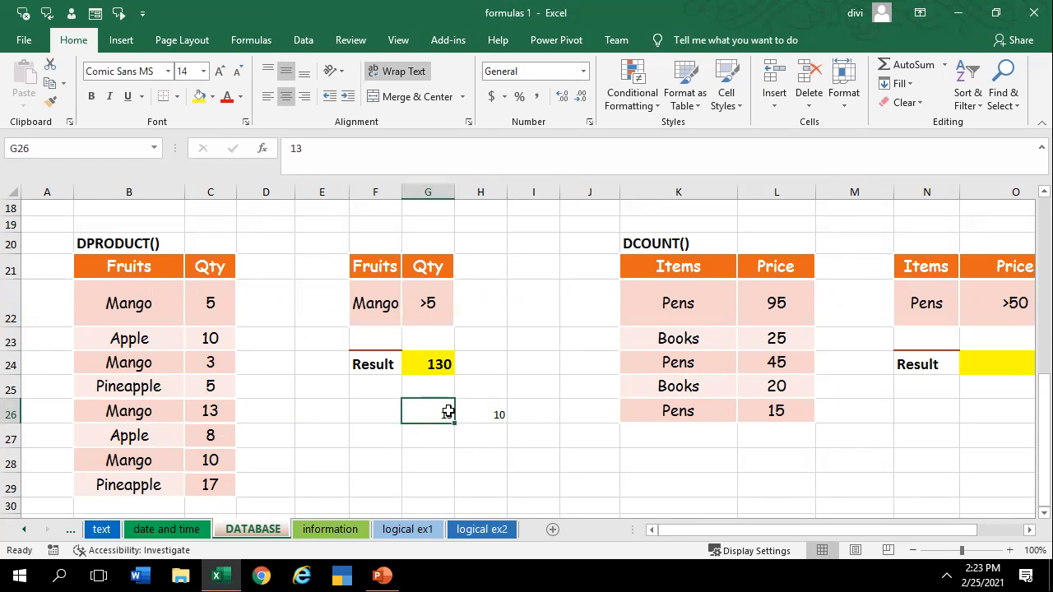
pyautogui.click(488, 419)
# Review the DPRODUCT formula in G24 together with its fruits database and criteria range
pyautogui.click(429, 368)
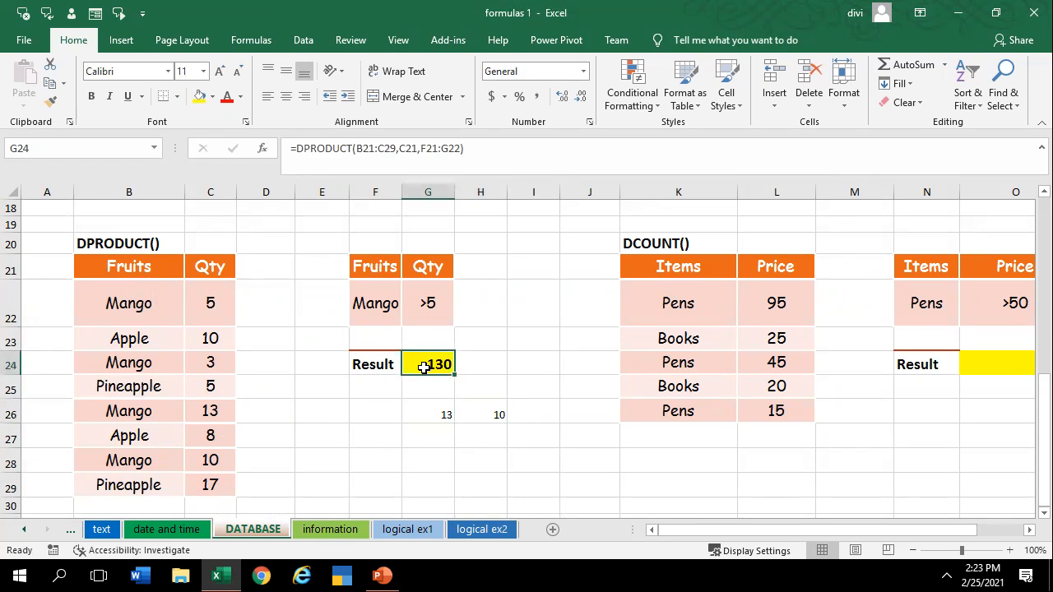
pyautogui.click(444, 381)
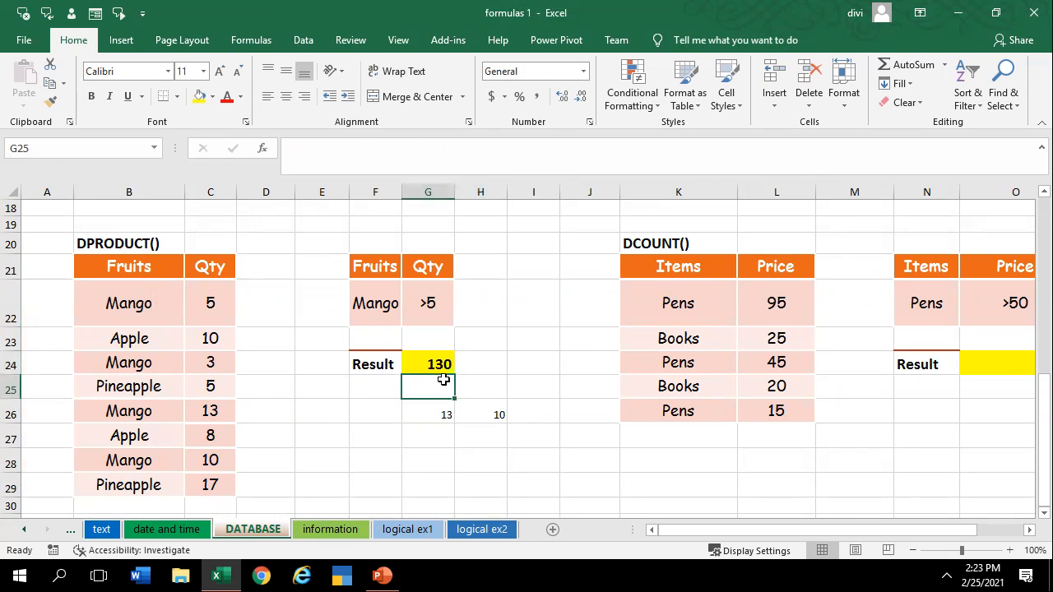
pyautogui.moveTo(112, 277); pyautogui.dragTo(228, 486)
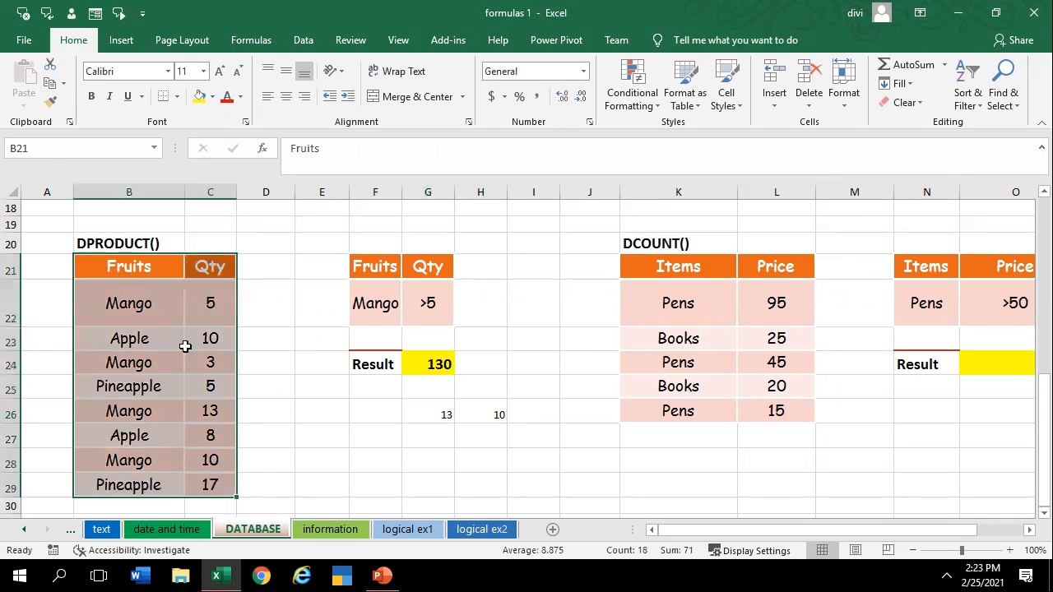
pyautogui.press('Up')
pyautogui.moveTo(389, 262); pyautogui.dragTo(485, 306)
pyautogui.click(690, 378)
# Enter =DCOUNT(K21:L26,L21,N21:O22) in cell O24 to count the pens priced above 50
pyautogui.moveTo(699, 532); pyautogui.dragTo(818, 541)
pyautogui.click(846, 363)
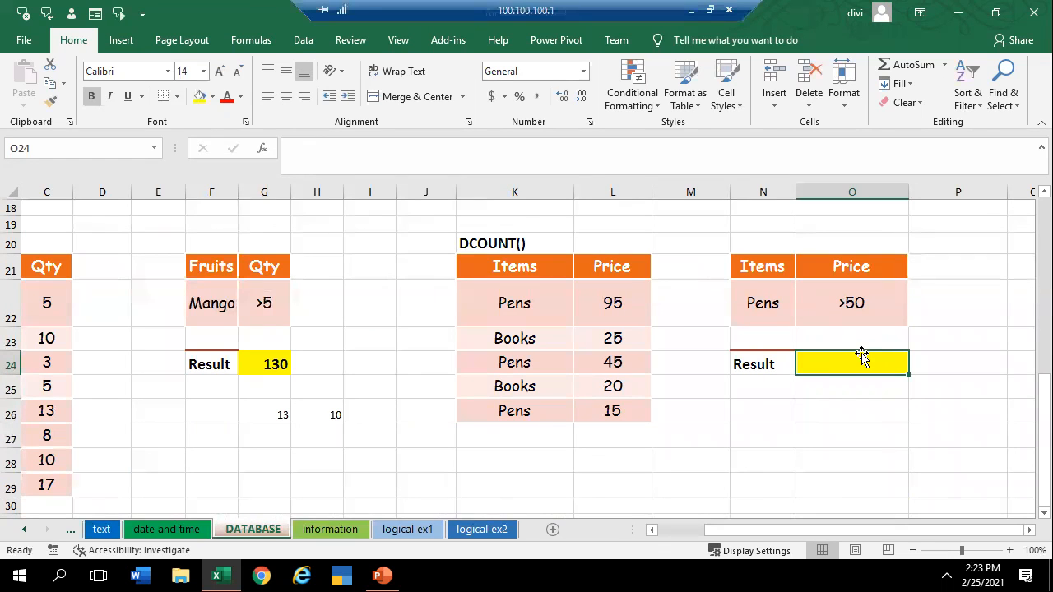
pyautogui.write('=')
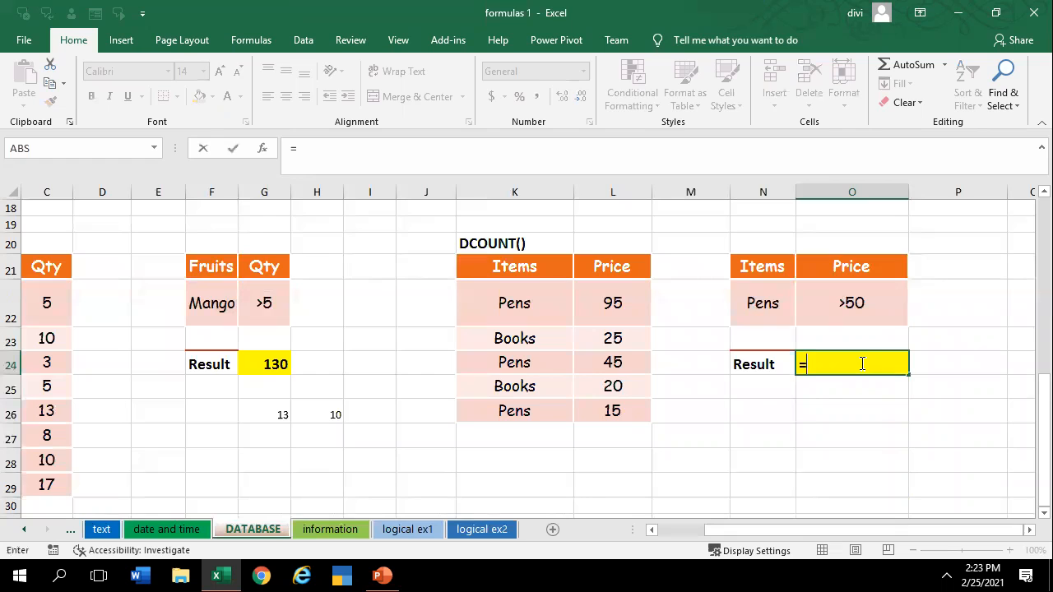
pyautogui.write('dco')
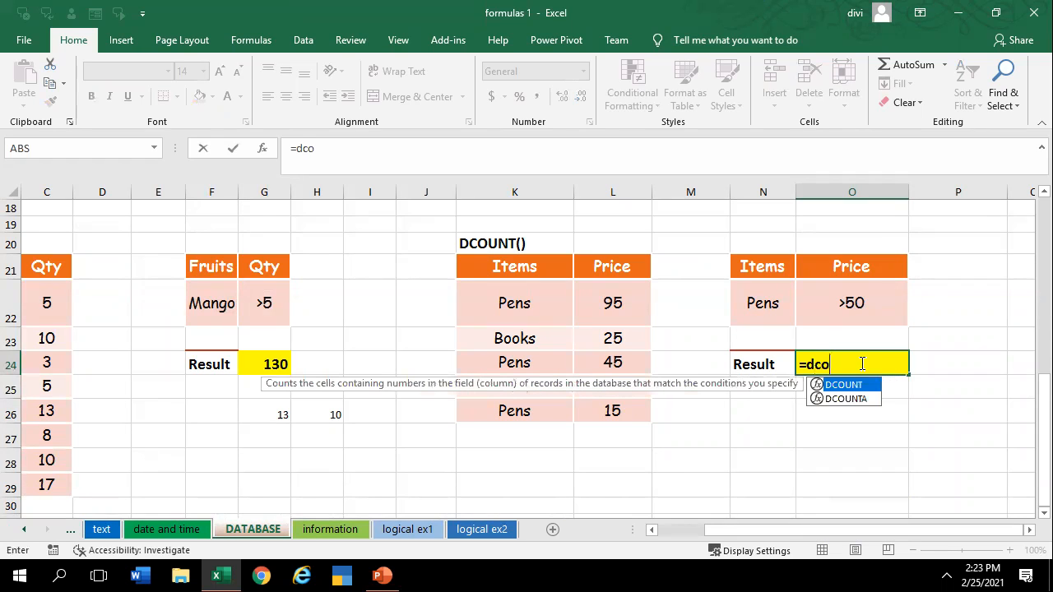
pyautogui.write('unt(')
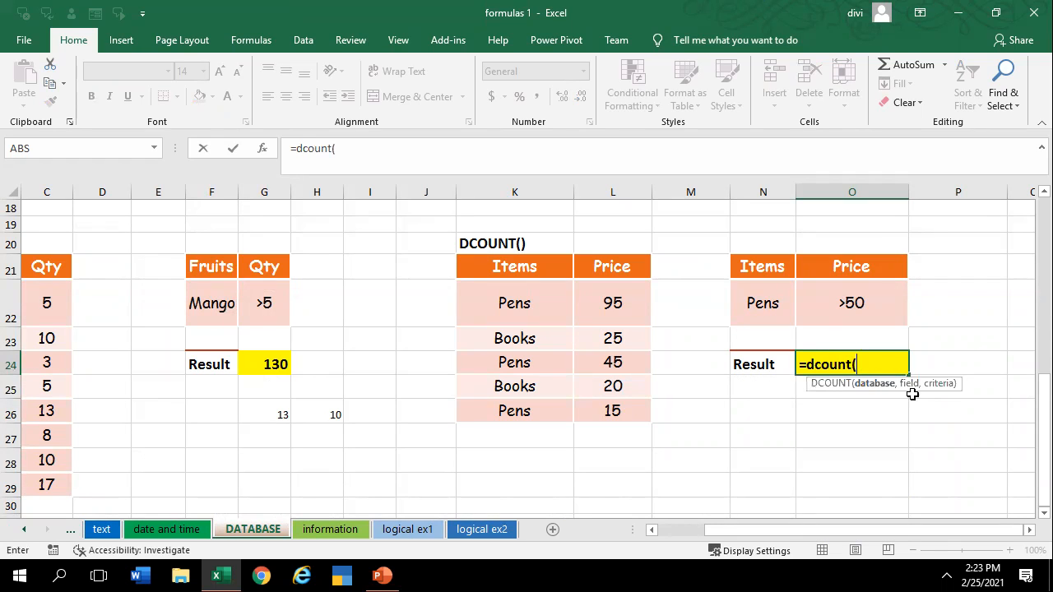
pyautogui.moveTo(496, 266); pyautogui.dragTo(602, 405)
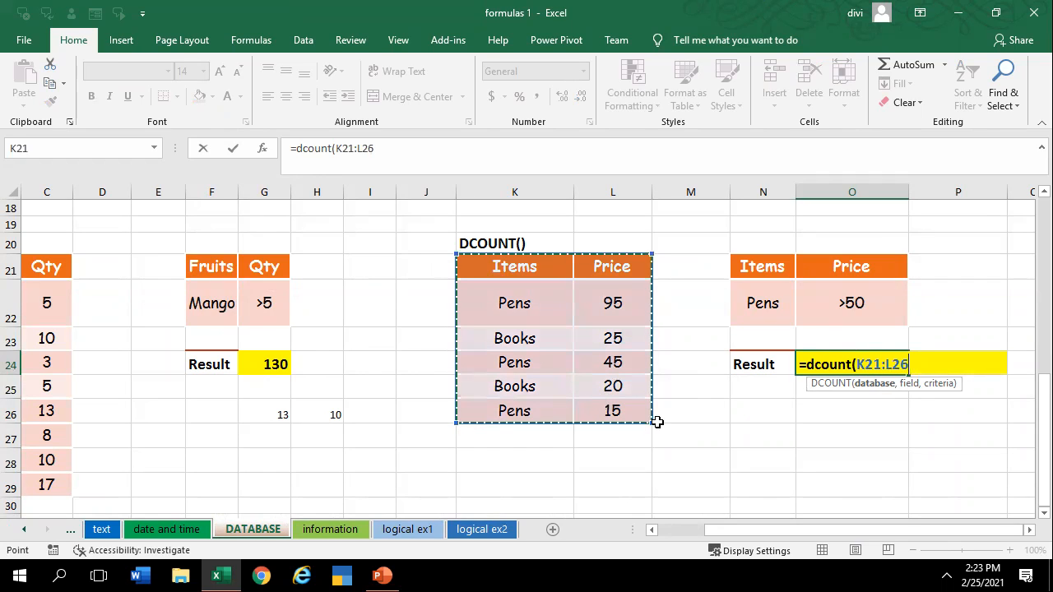
pyautogui.write(',')
pyautogui.click(607, 266)
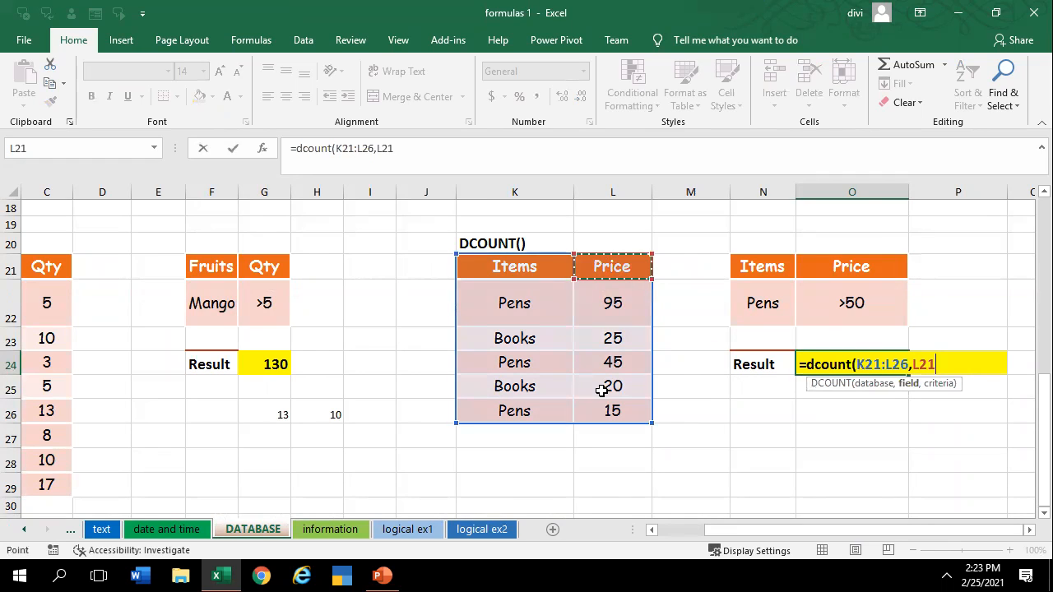
pyautogui.write(',')
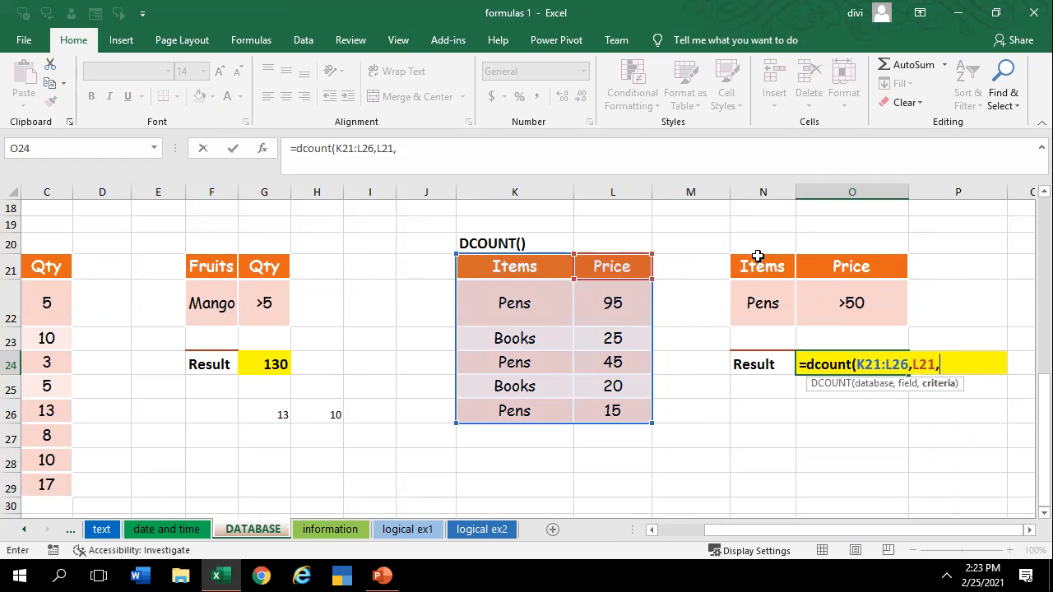
pyautogui.moveTo(764, 270); pyautogui.dragTo(799, 301)
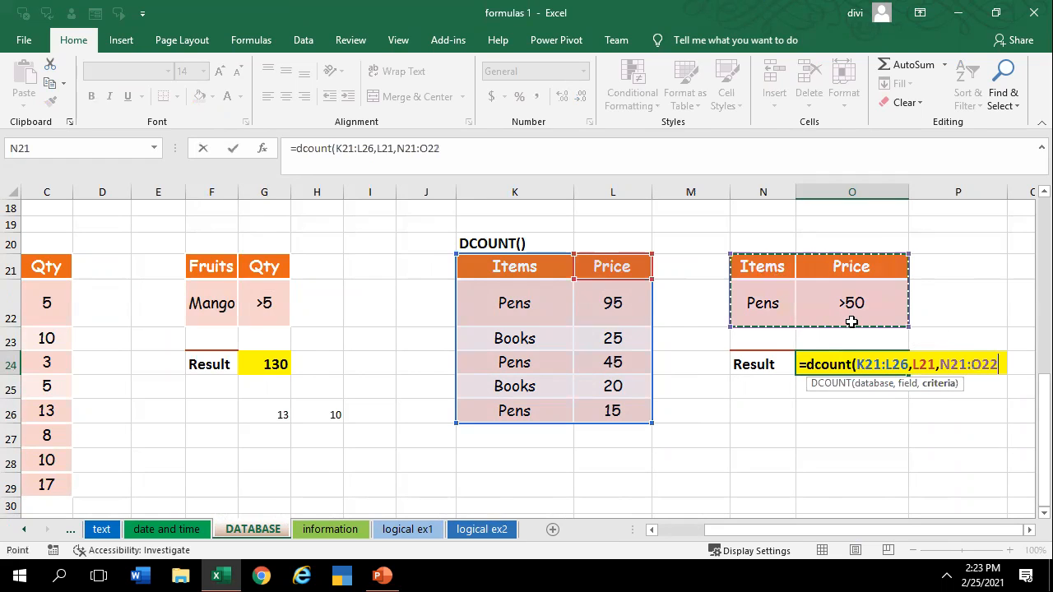
pyautogui.write(')')
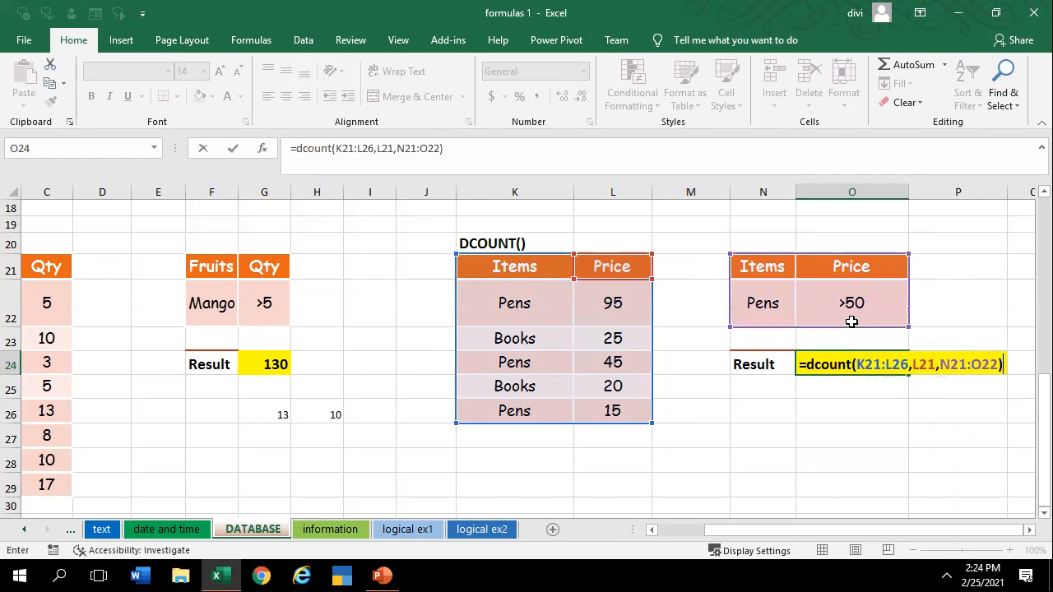
pyautogui.press('Return')
# Check the DCOUNT result in O24 against the pens prices in the table and the Pens and >50 criteria
pyautogui.click(850, 360)
pyautogui.click(825, 288)
pyautogui.click(757, 294)
pyautogui.moveTo(528, 277); pyautogui.dragTo(585, 406)
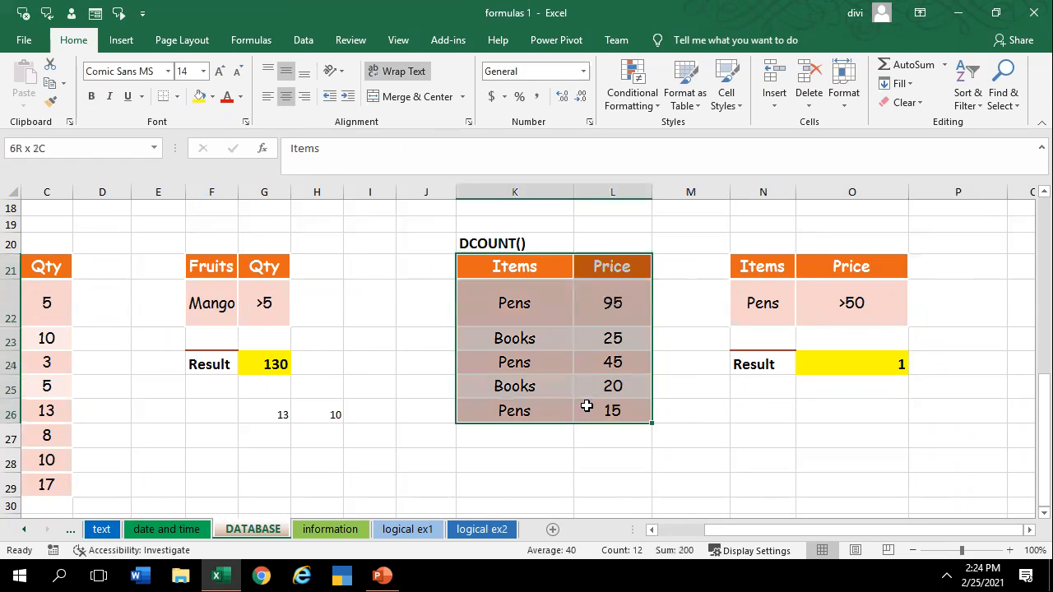
pyautogui.click(886, 357)
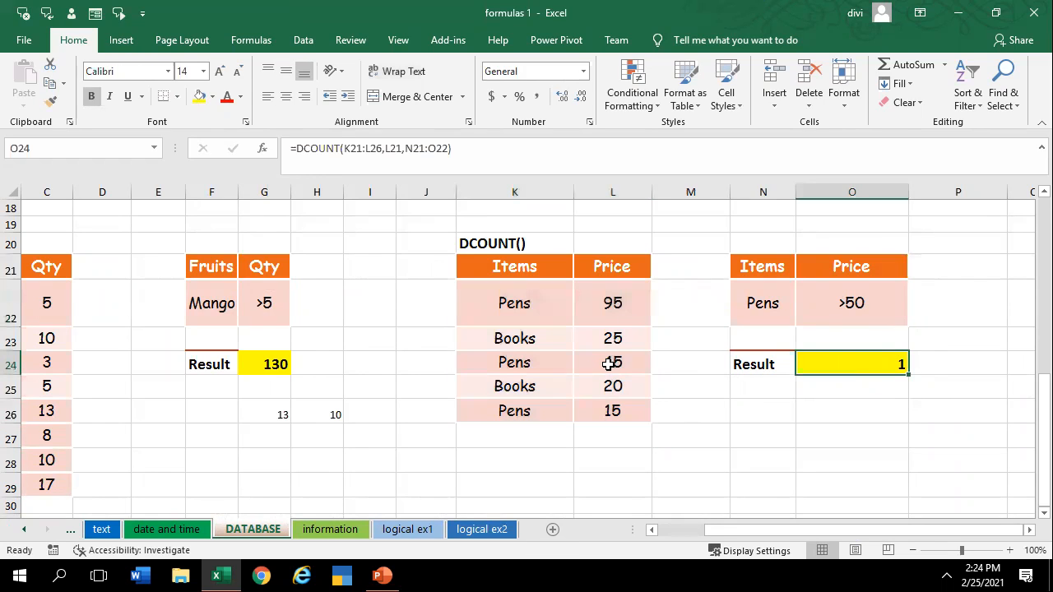
pyautogui.click(613, 363)
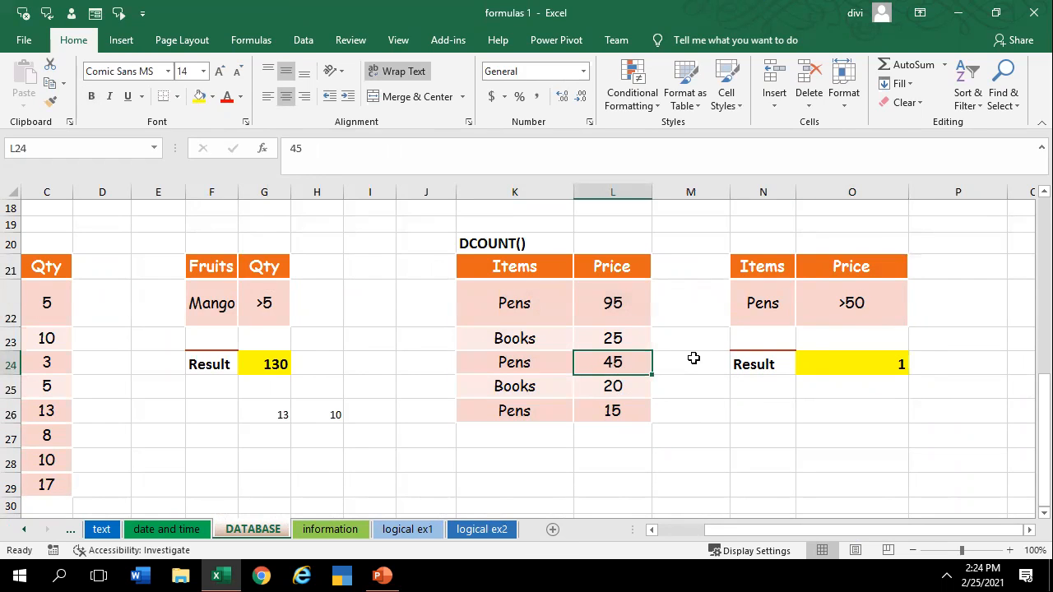
pyautogui.click(613, 411)
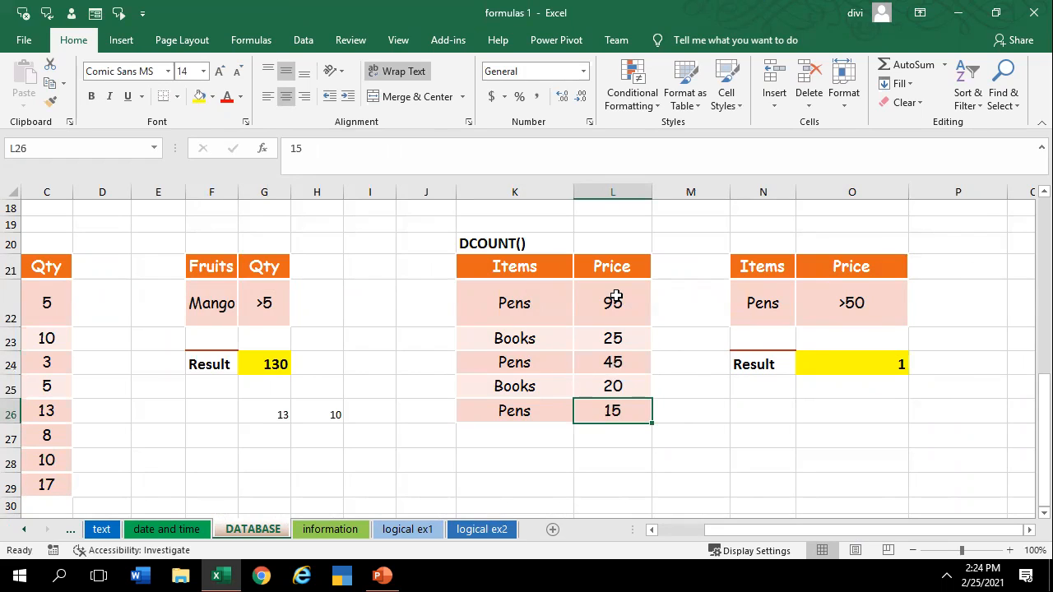
pyautogui.click(633, 319)
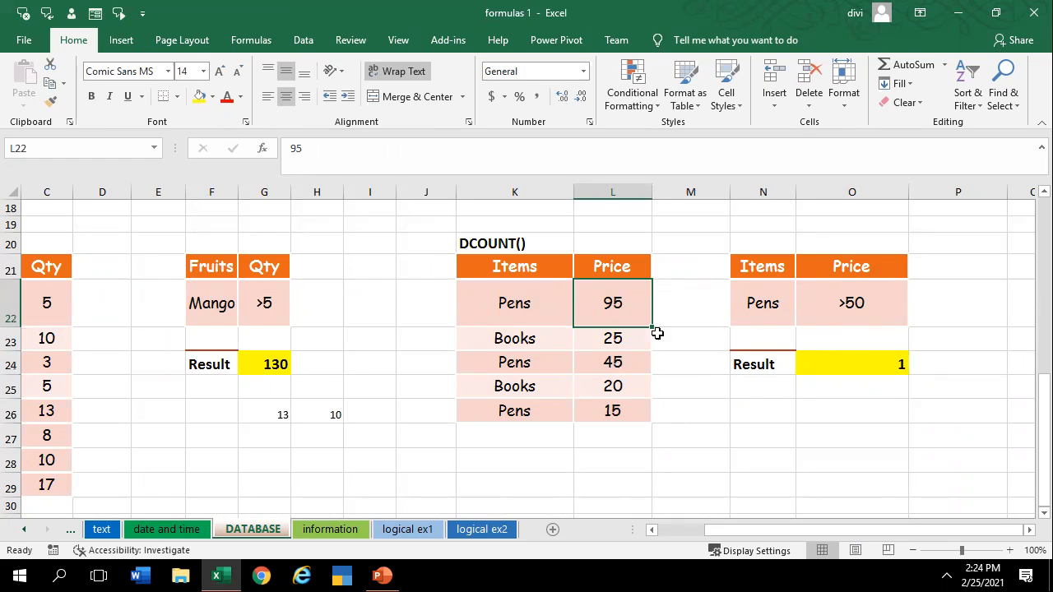
pyautogui.click(843, 366)
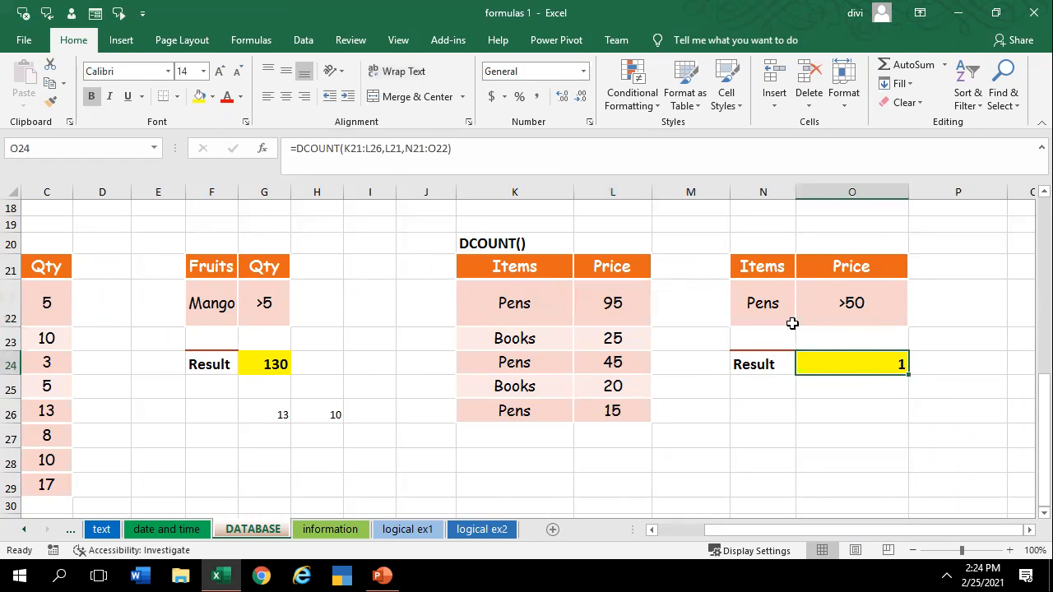
pyautogui.click(850, 343)
pyautogui.click(814, 363)
pyautogui.click(418, 348)
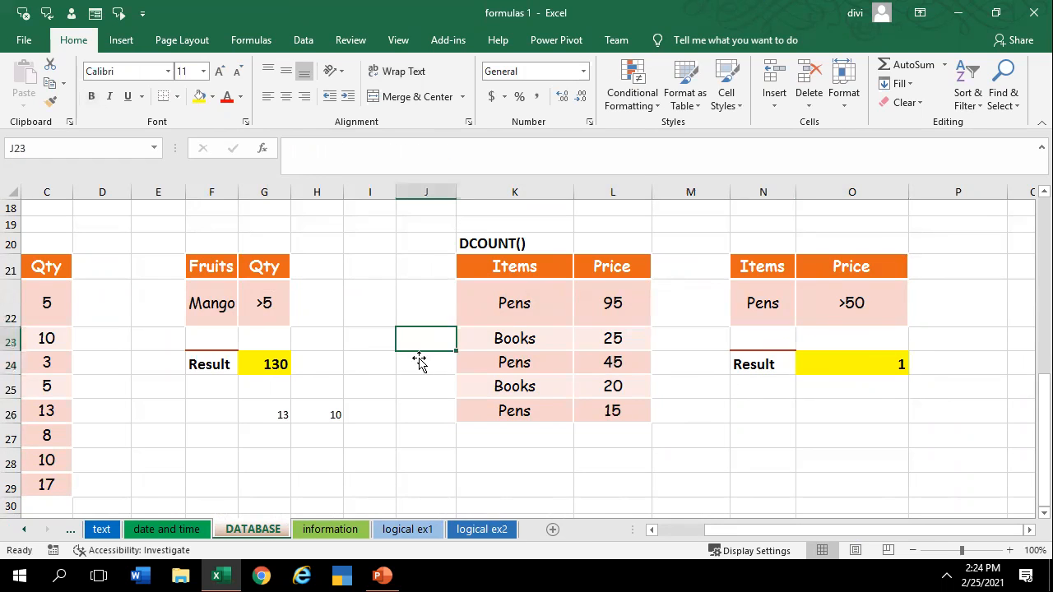
# Review the DSUM and DAVERAGE examples, comparing their database tables with their criteria ranges
pyautogui.scroll(3, 394, 360)
pyautogui.scroll(-7, 399, 370)
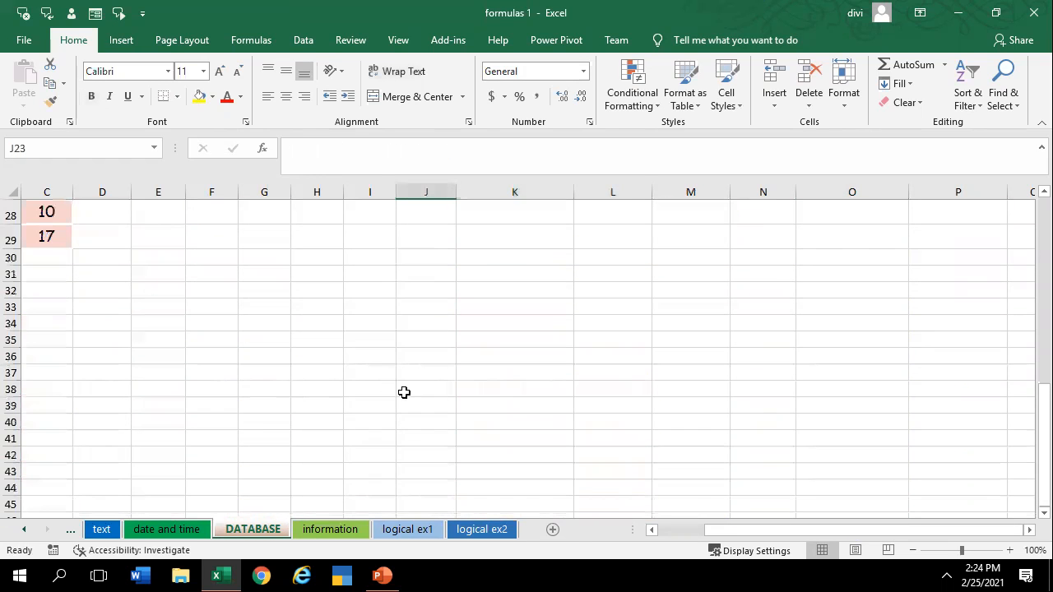
pyautogui.scroll(9, 403, 393)
pyautogui.click(191, 419)
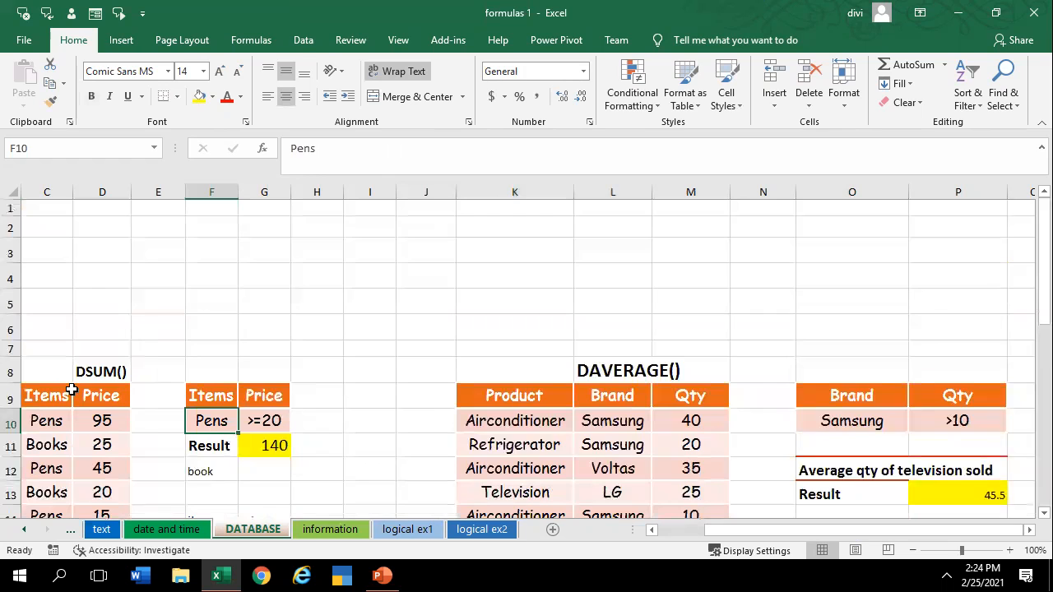
pyautogui.scroll(-1, 163, 427)
pyautogui.moveTo(45, 332); pyautogui.dragTo(127, 434)
pyautogui.click(251, 313)
pyautogui.moveTo(505, 332); pyautogui.dragTo(699, 485)
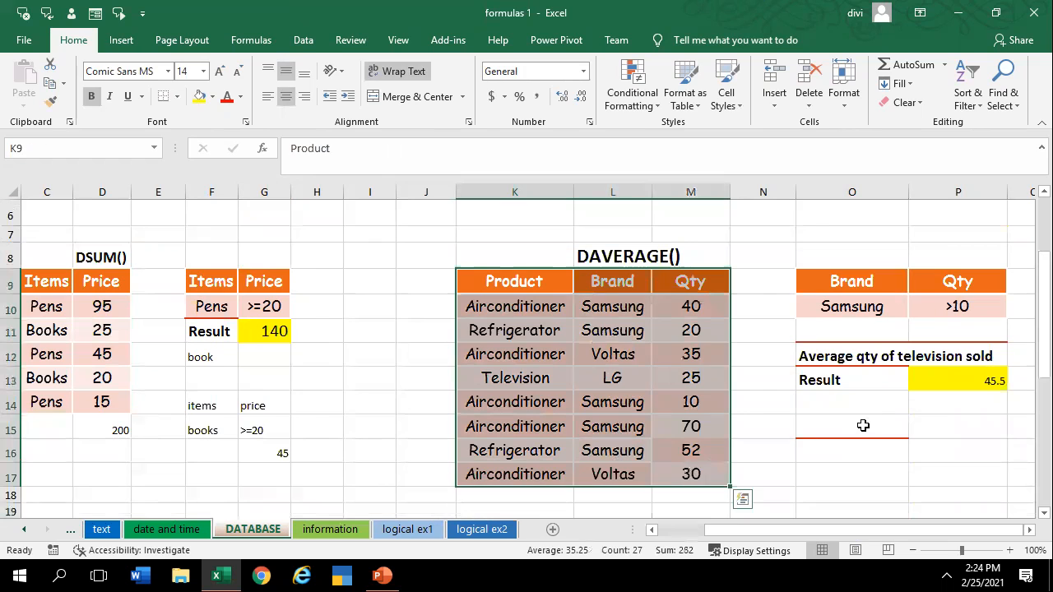
pyautogui.click(925, 362)
pyautogui.moveTo(868, 308); pyautogui.dragTo(954, 333)
# Review the DPRODUCT and DCOUNT examples, including their criteria and result cells
pyautogui.scroll(-5, 354, 434)
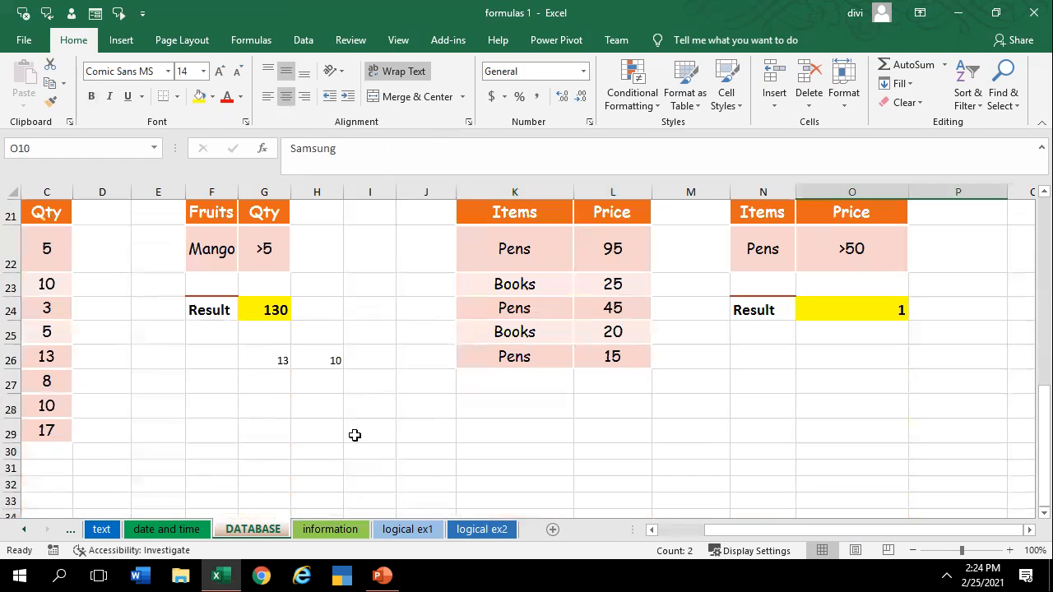
pyautogui.click(307, 307)
pyautogui.click(272, 305)
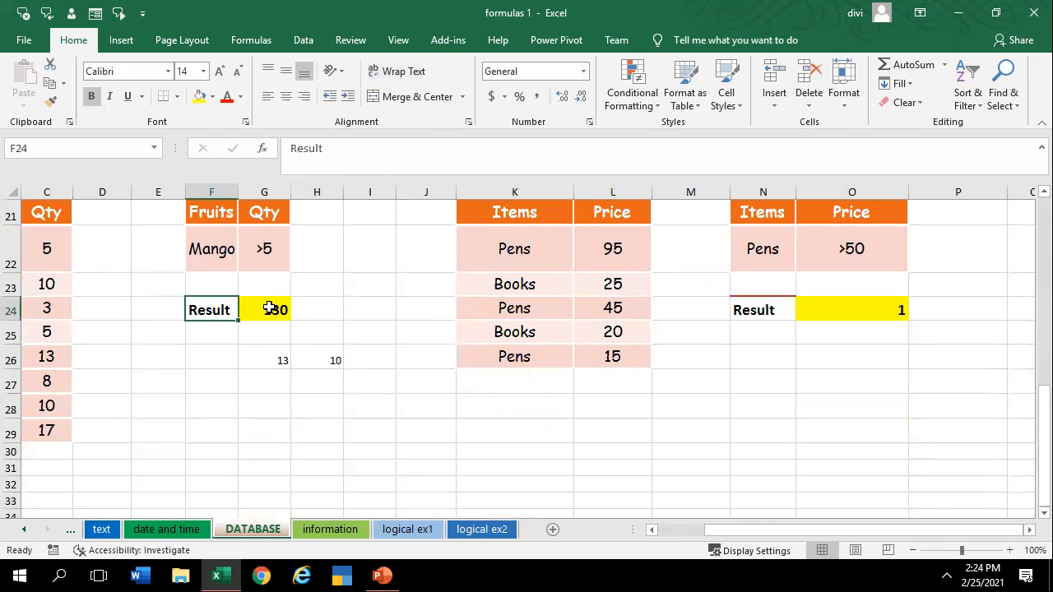
pyautogui.moveTo(217, 265); pyautogui.dragTo(272, 265)
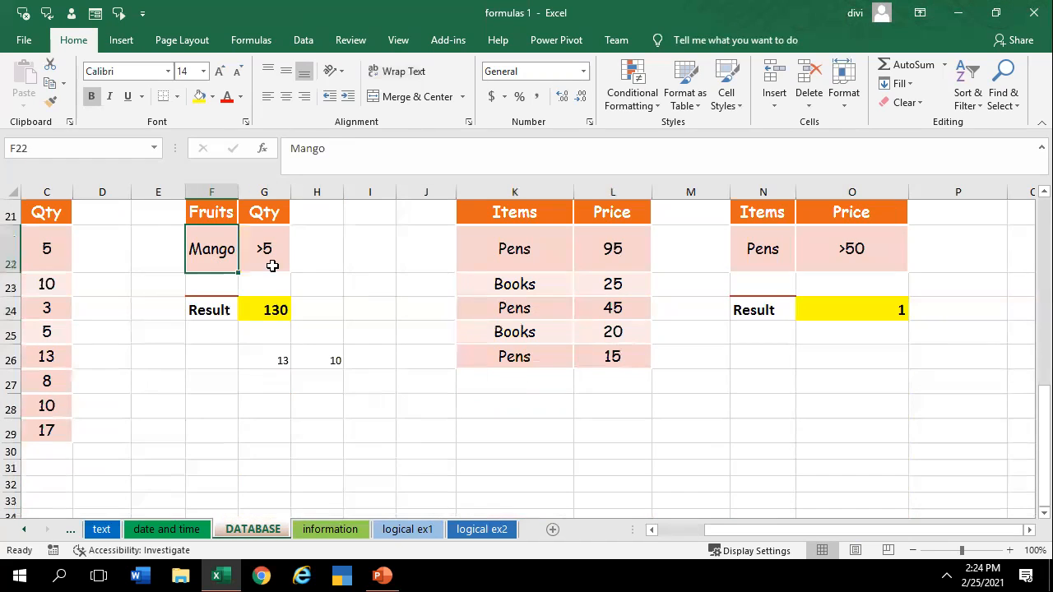
pyautogui.click(835, 326)
pyautogui.scroll(2, 846, 328)
pyautogui.click(855, 440)
pyautogui.moveTo(598, 369); pyautogui.dragTo(851, 362)
pyautogui.click(942, 434)
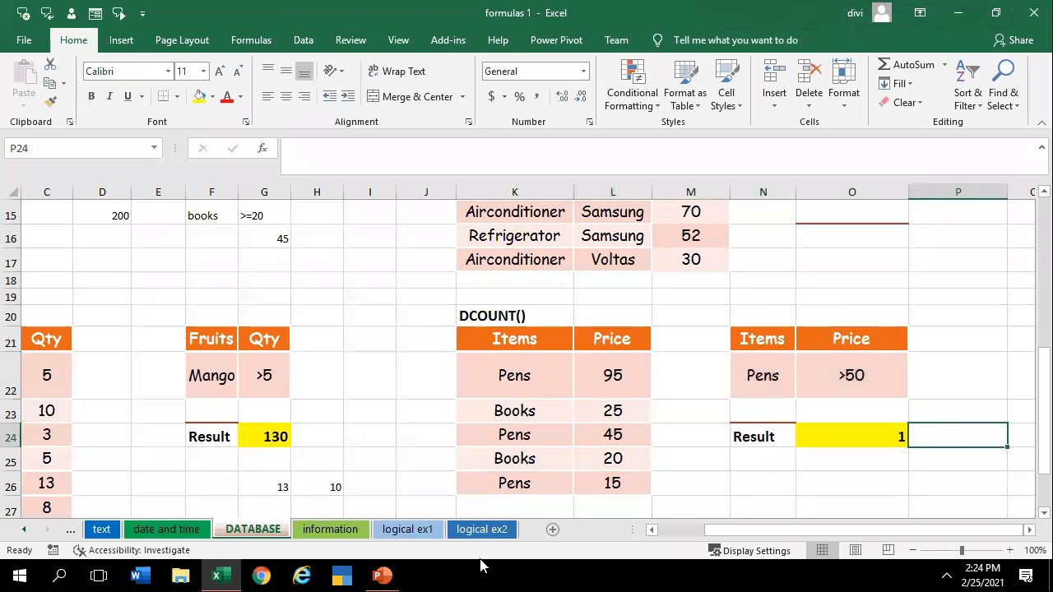
# Switch to the information sheet, at the Isnumber function's formula table
pyautogui.click(327, 531)
pyautogui.click(101, 364)
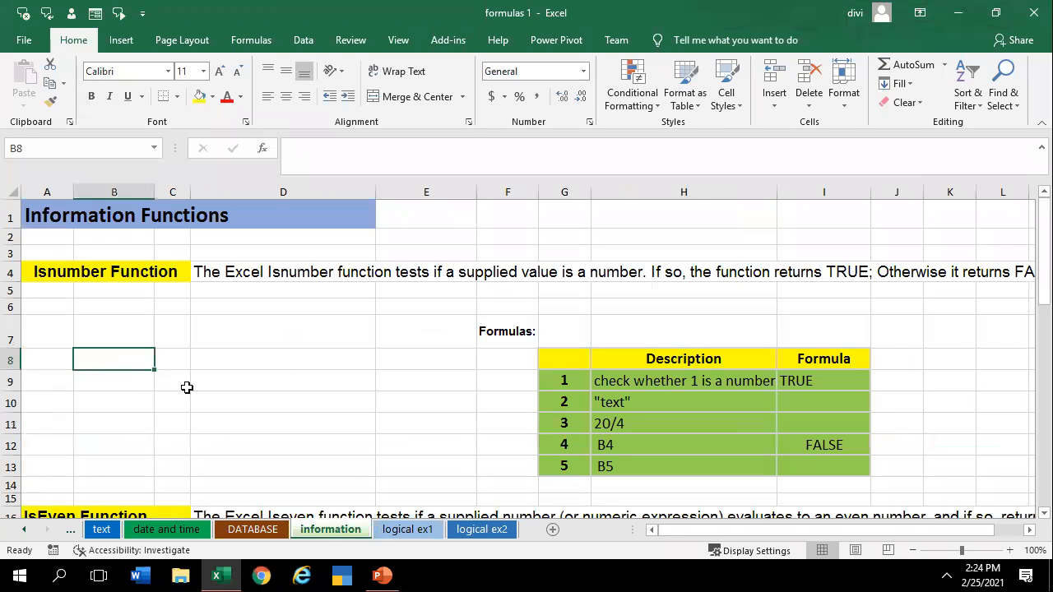
pyautogui.click(701, 306)
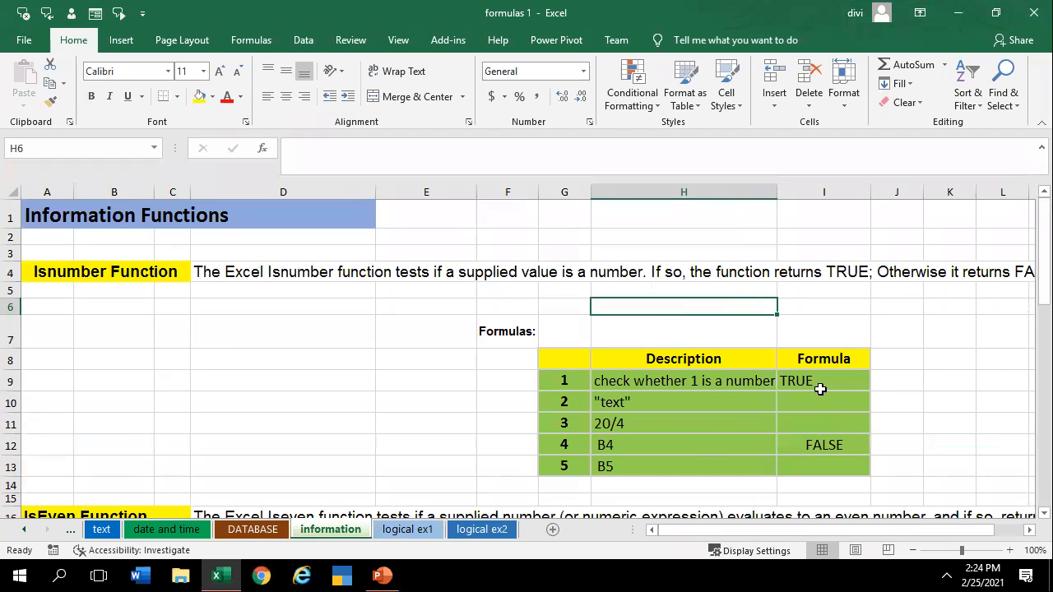
# Examine the Isnumber function heading and the formula in I9 that checks whether 1 is a number
pyautogui.click(822, 386)
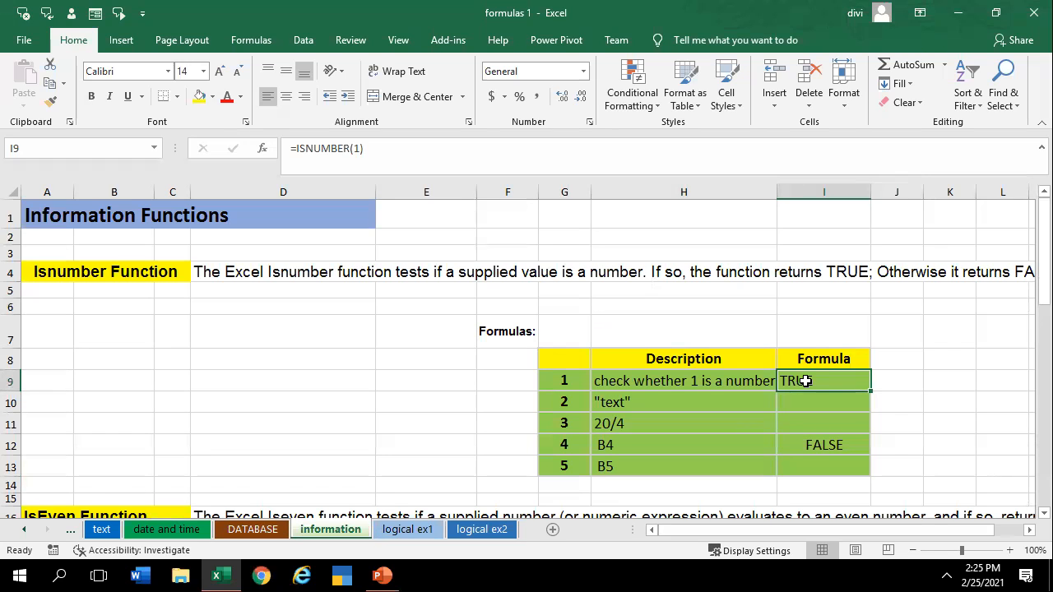
pyautogui.click(79, 273)
pyautogui.click(87, 232)
pyautogui.click(64, 271)
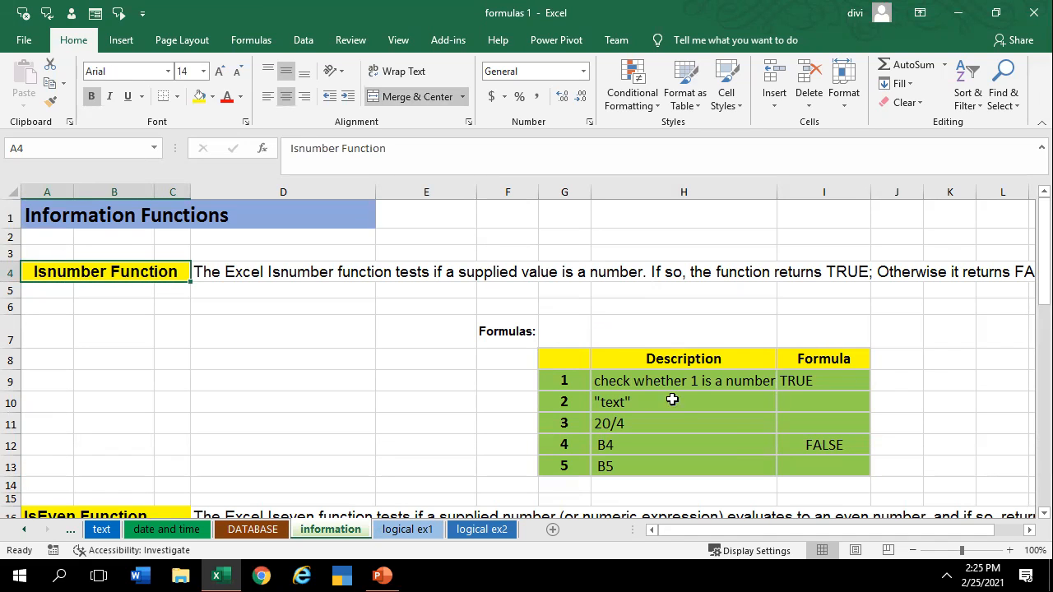
pyautogui.click(824, 375)
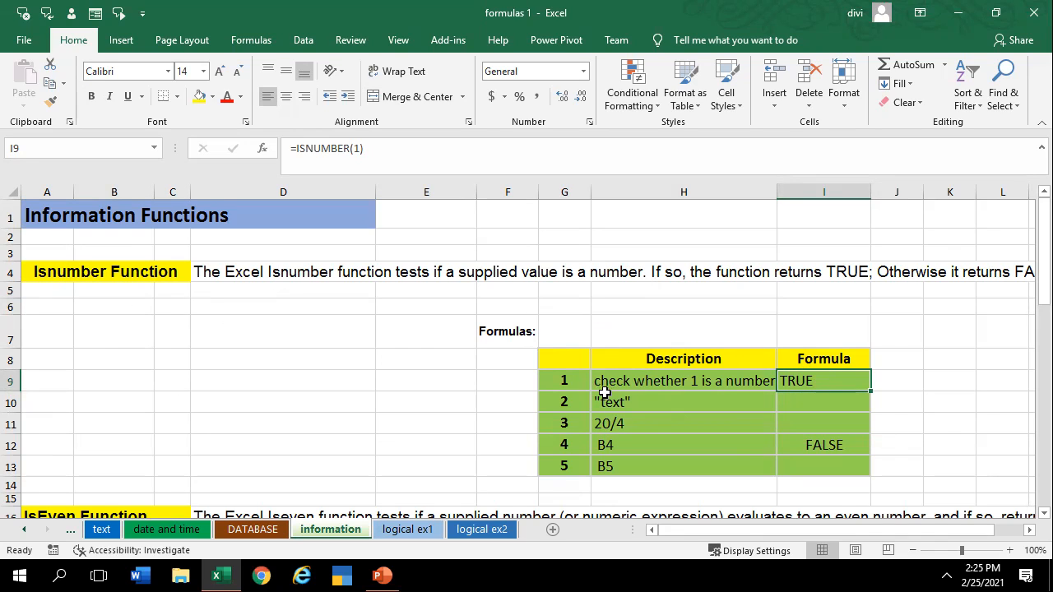
pyautogui.click(695, 378)
# Clear cell I9 and enter the formula =ISNUMBER(1) in it again
pyautogui.click(819, 381)
pyautogui.press('BackSpace')
pyautogui.press('Return')
pyautogui.click(819, 379)
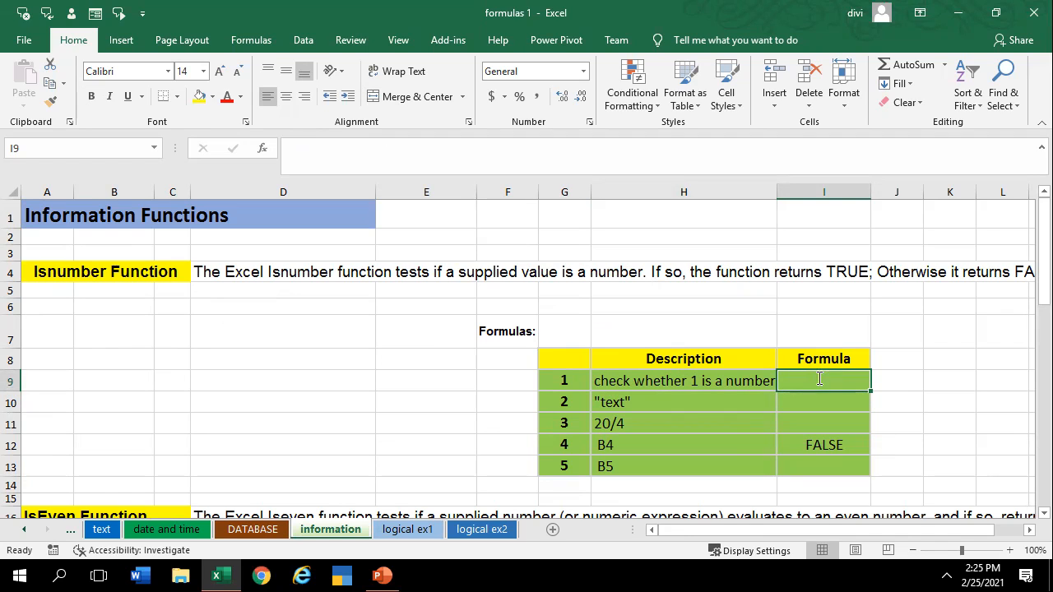
pyautogui.write('=is')
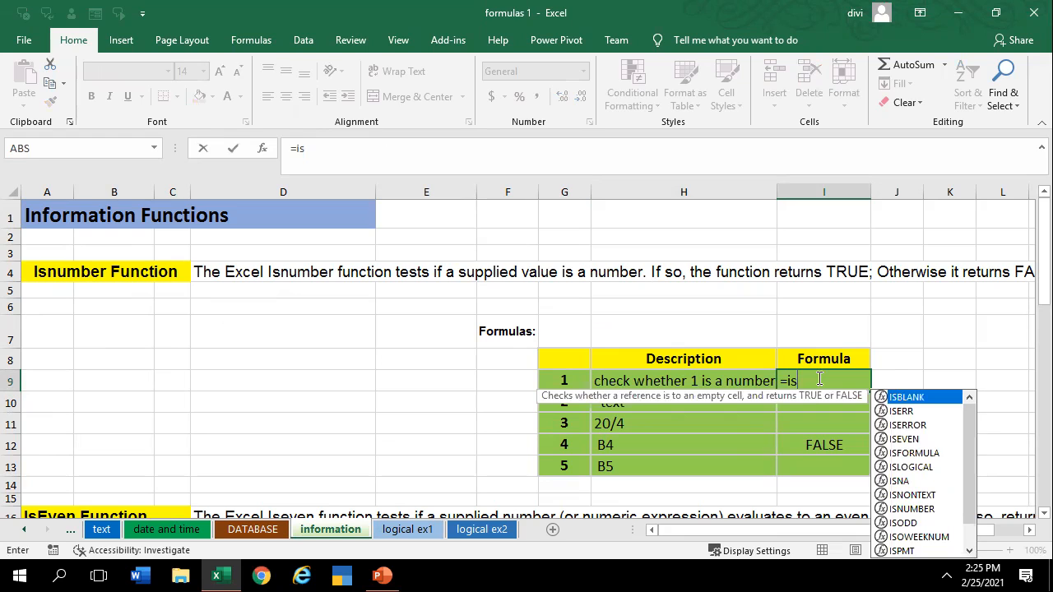
pyautogui.write('numb')
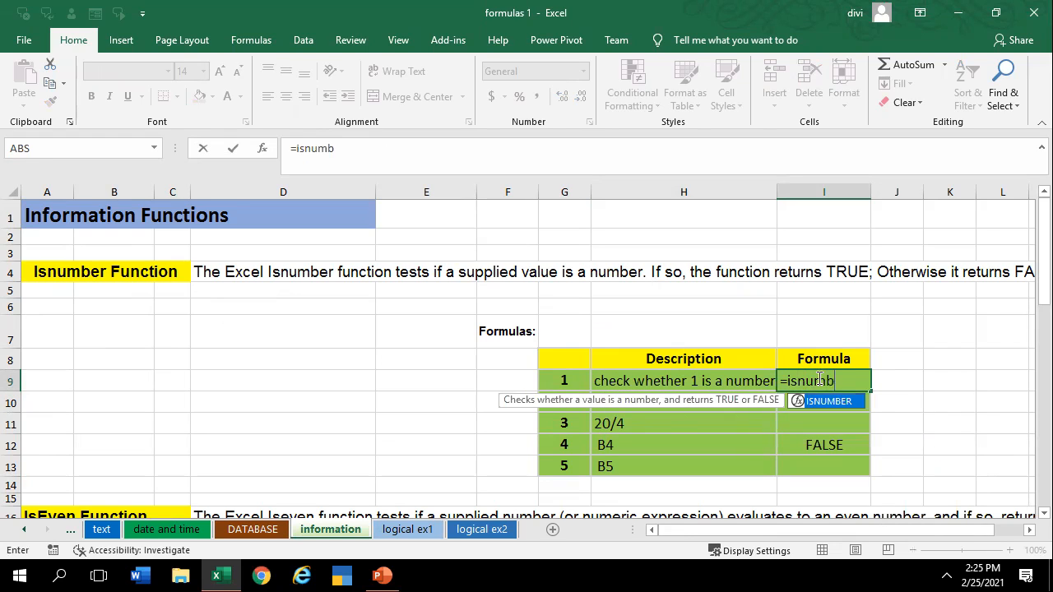
pyautogui.write('er(')
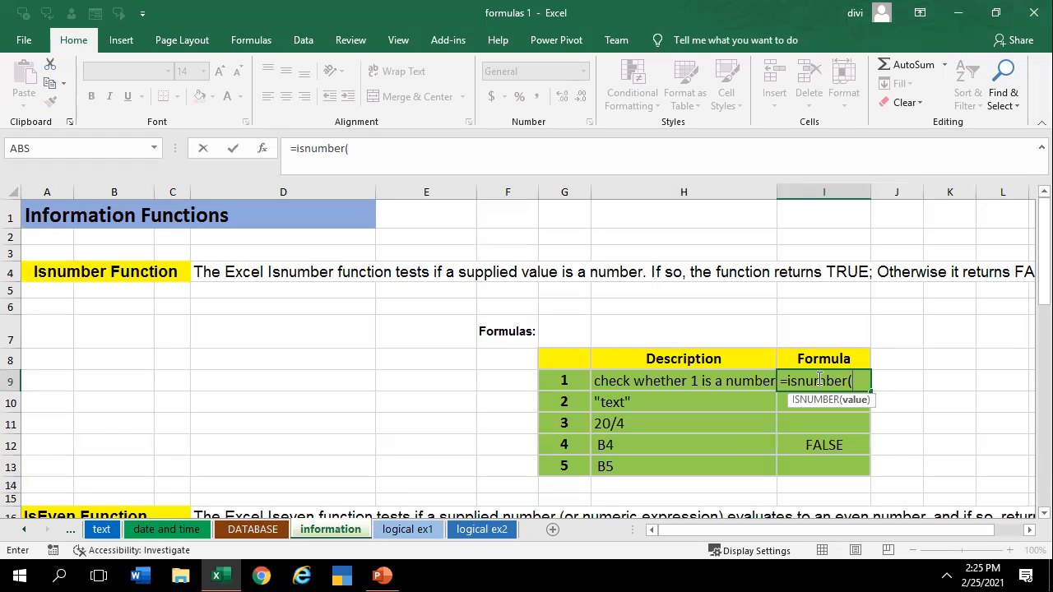
pyautogui.write('1)')
pyautogui.press('Return')
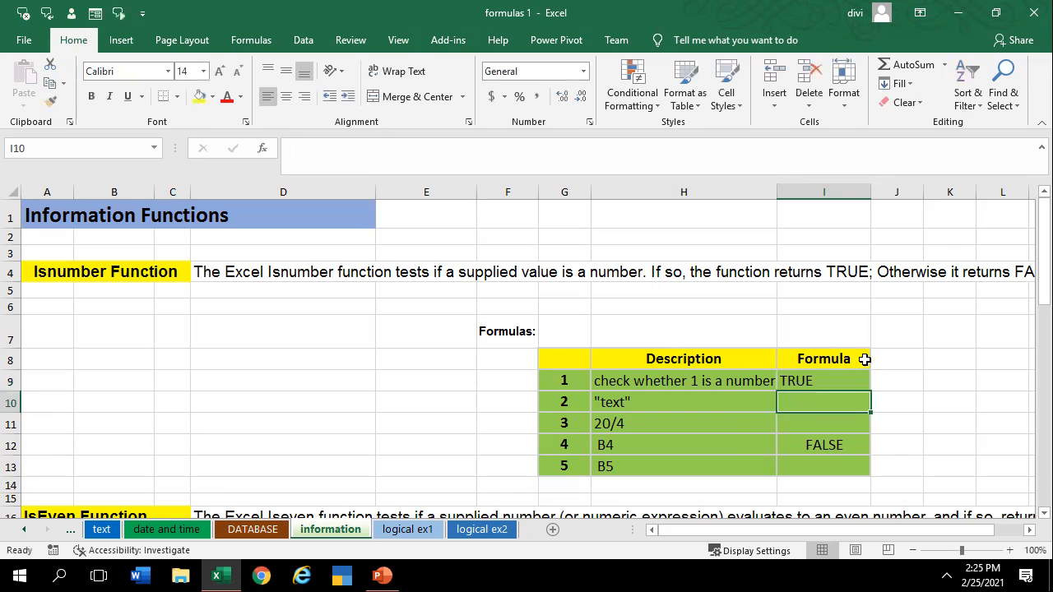
# Review the ISNUMBER formula in I9 without changing it
pyautogui.click(802, 380)
pyautogui.click(799, 399)
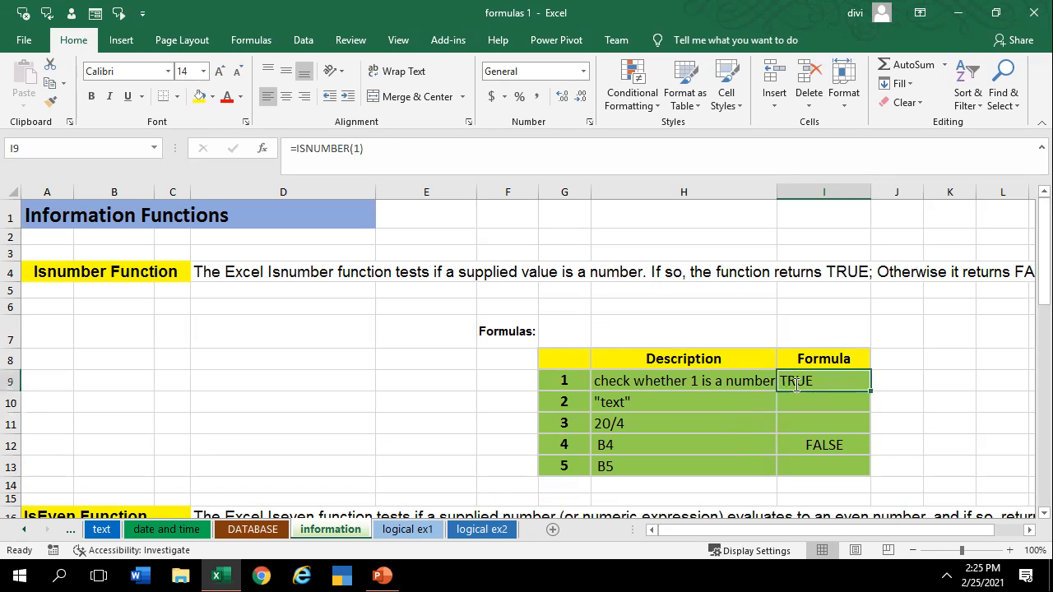
pyautogui.doubleClick(793, 381)
pyautogui.press('Return')
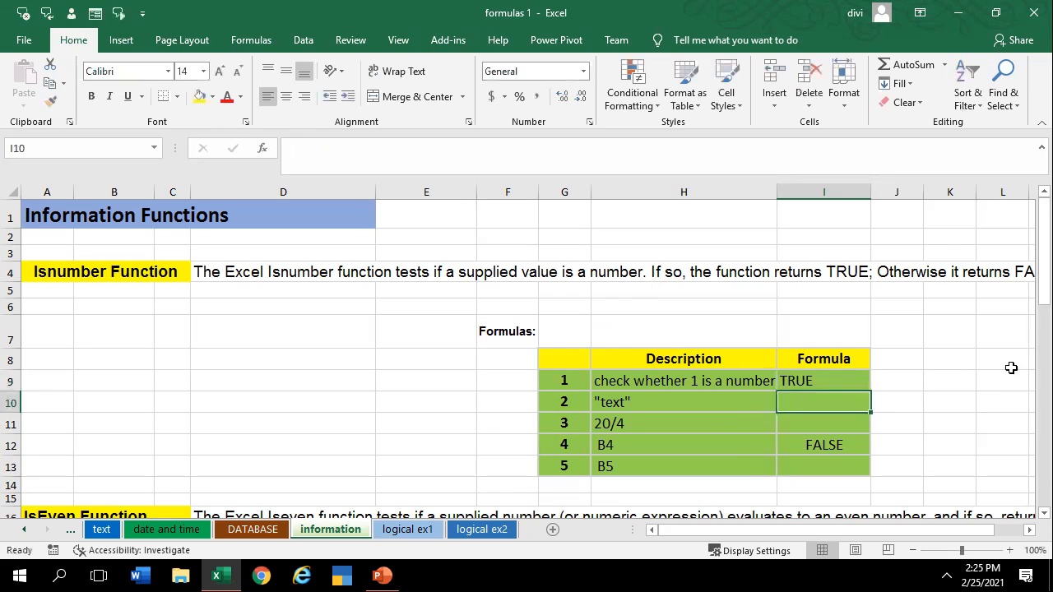
# Enter an ISNUMBER formula in I10 that tests a first name given as quoted text, and review the formula
pyautogui.click(795, 379)
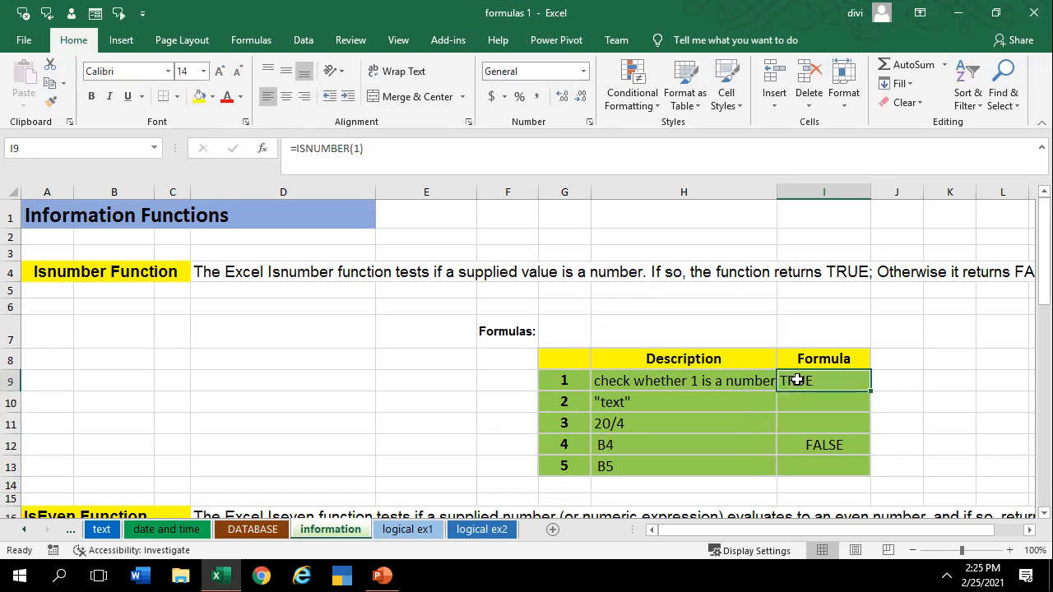
pyautogui.click(625, 401)
pyautogui.click(800, 398)
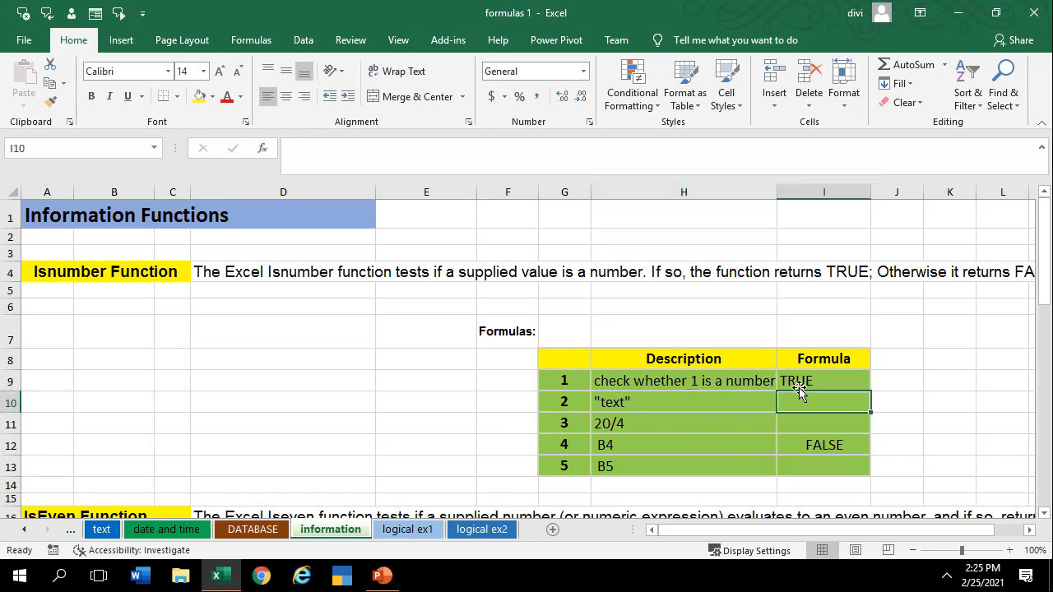
pyautogui.write('=is')
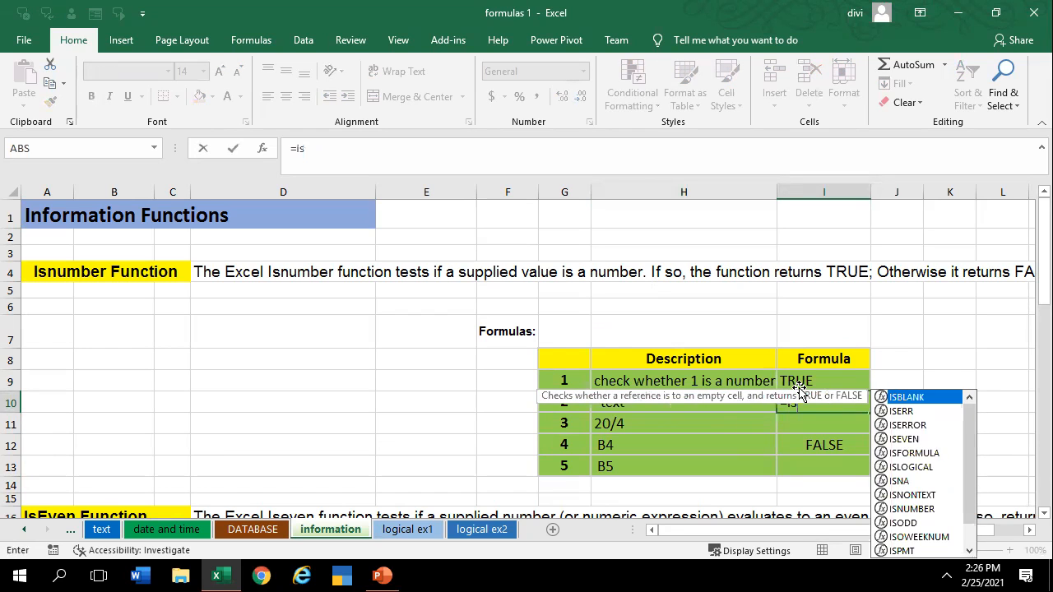
pyautogui.write('nu')
pyautogui.press('Tab')
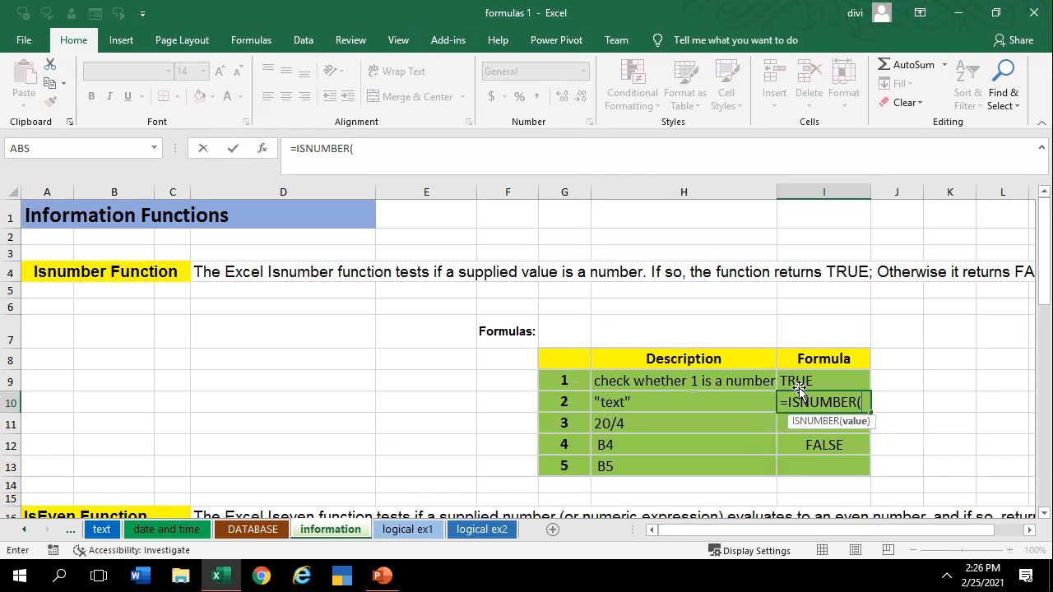
pyautogui.write('"divya')
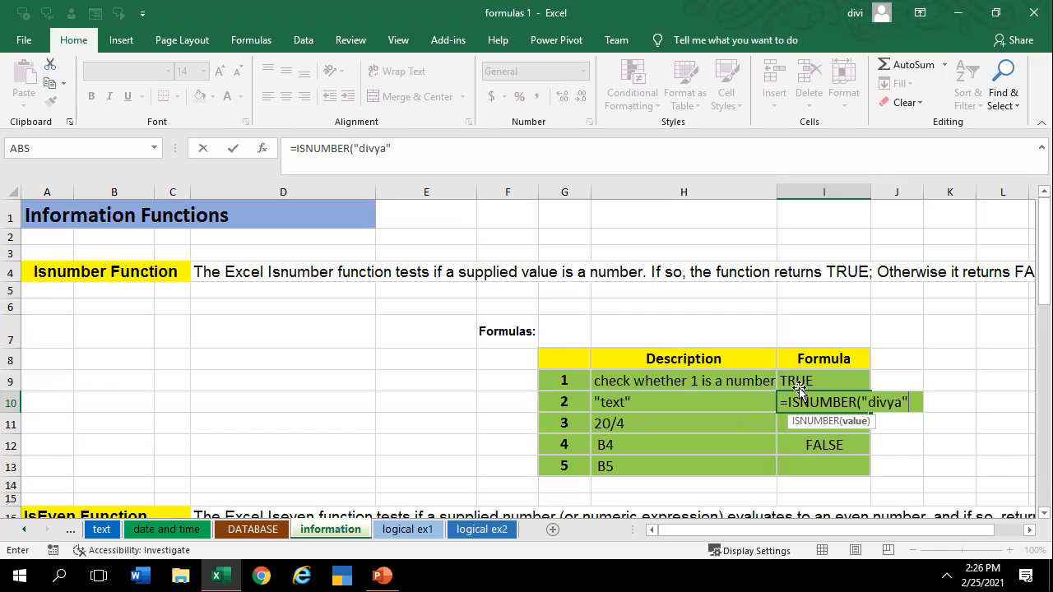
pyautogui.write(')')
pyautogui.press('Return')
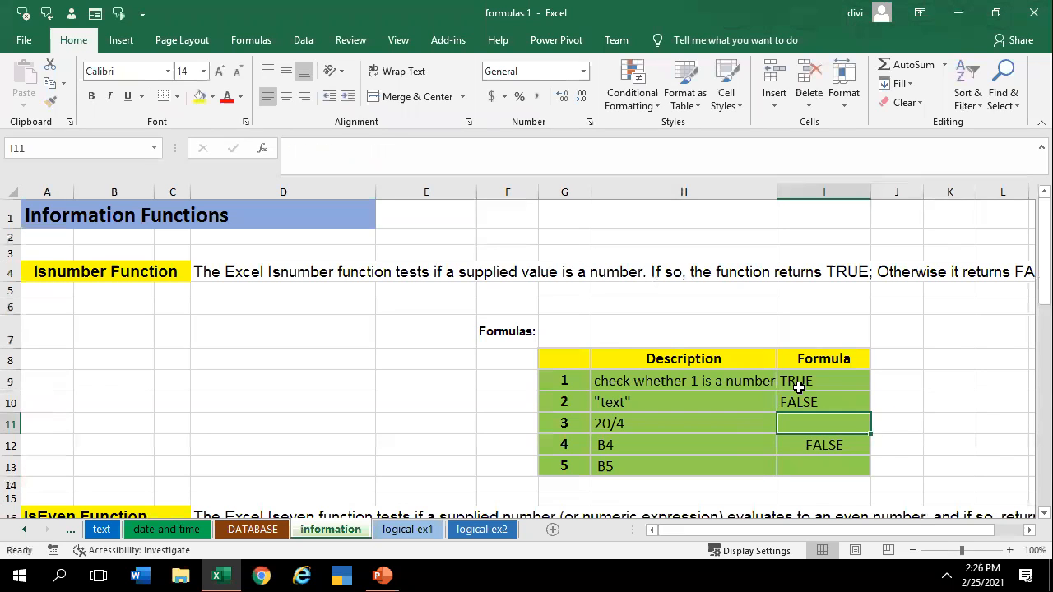
pyautogui.doubleClick(806, 402)
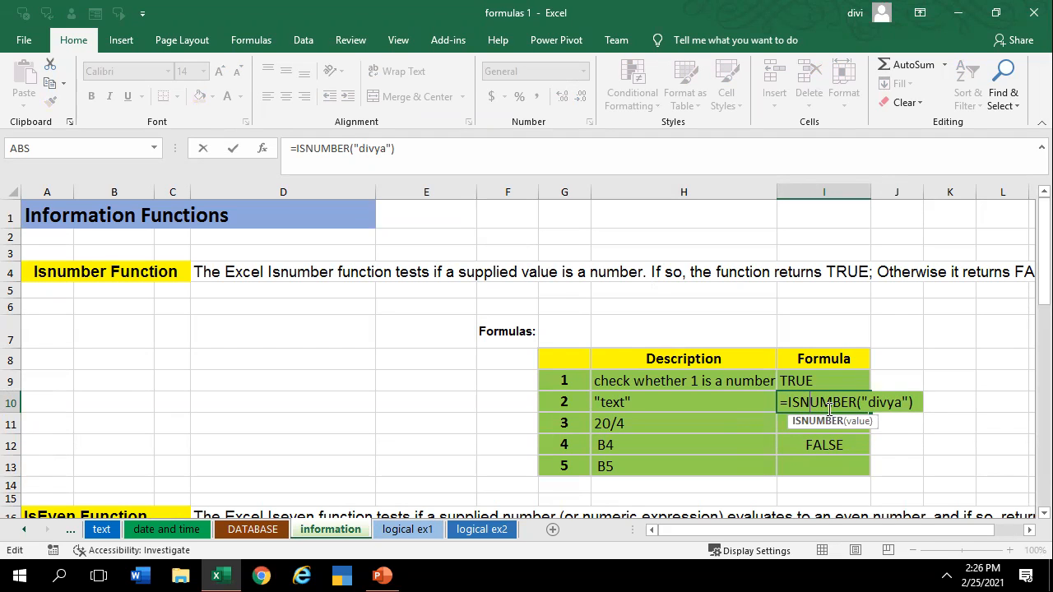
pyautogui.press('Return')
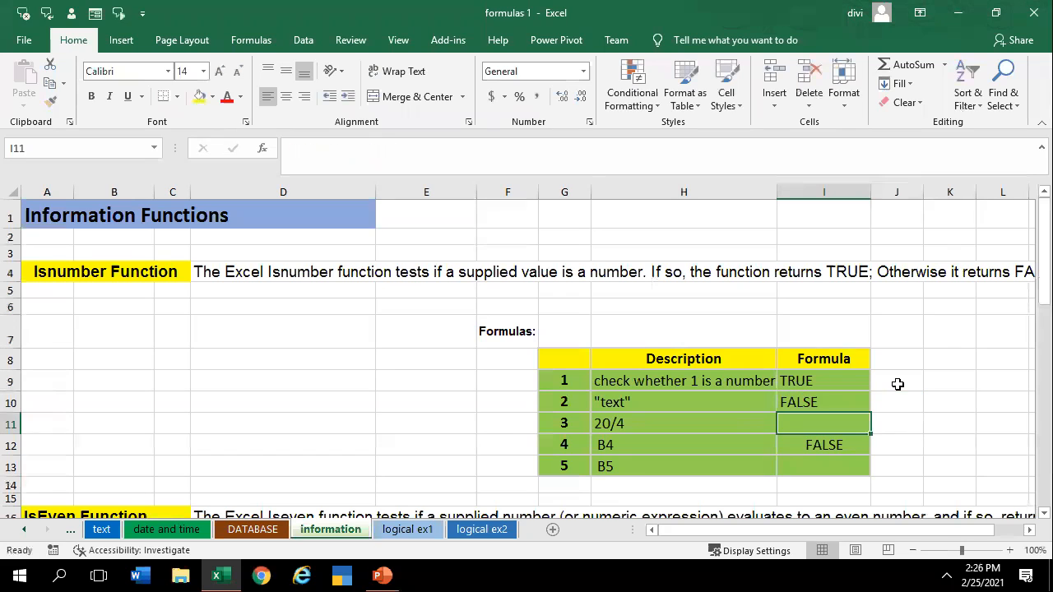
pyautogui.click(818, 403)
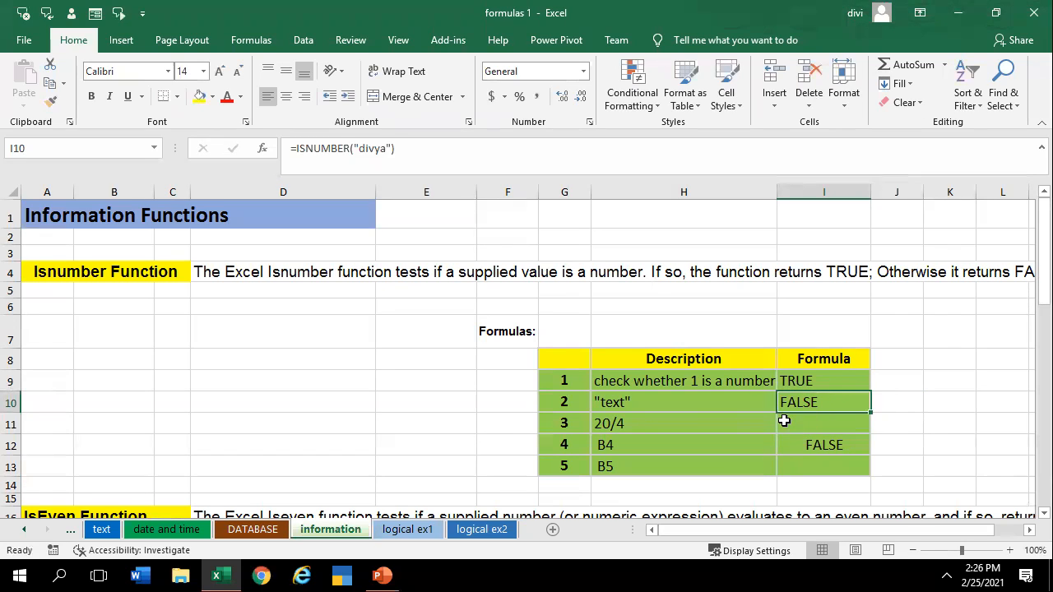
# Enter the formula =ISNUMBER(H11) in I11 to test the 20/4 entry
pyautogui.click(782, 421)
pyautogui.click(616, 422)
pyautogui.click(792, 421)
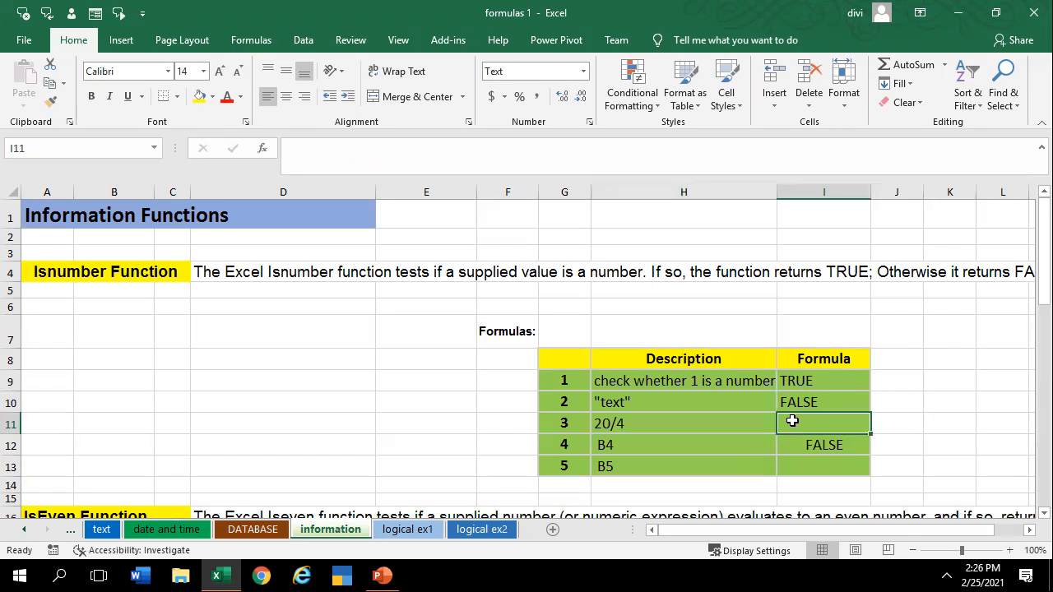
pyautogui.write('=')
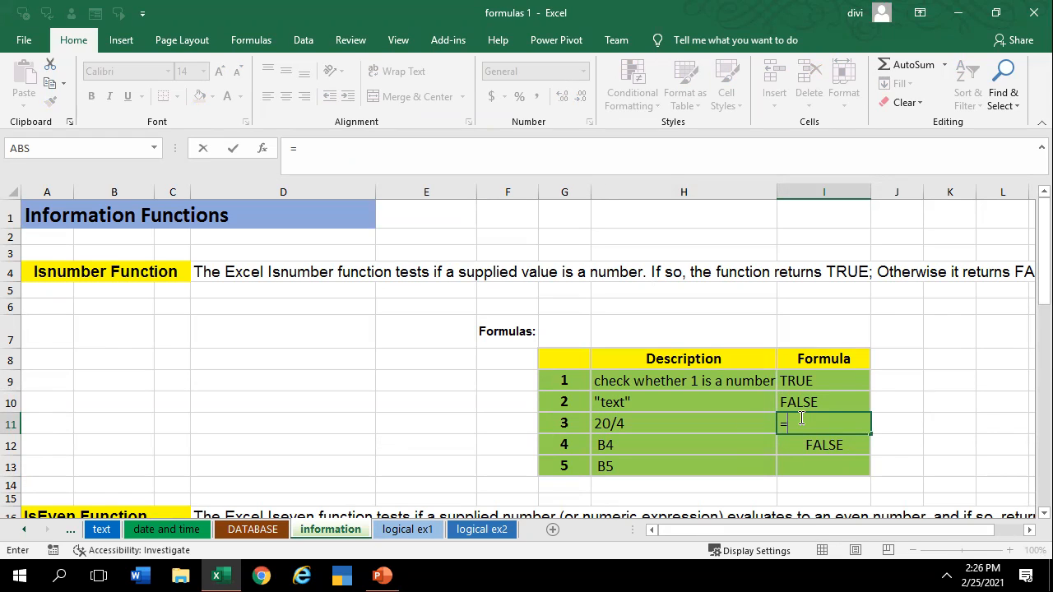
pyautogui.write('isumbe')
pyautogui.press('BackSpace')
pyautogui.press('BackSpace')
pyautogui.press('BackSpace')
pyautogui.write('n')
pyautogui.press('Tab')
pyautogui.press('BackSpace')
pyautogui.press('BackSpace')
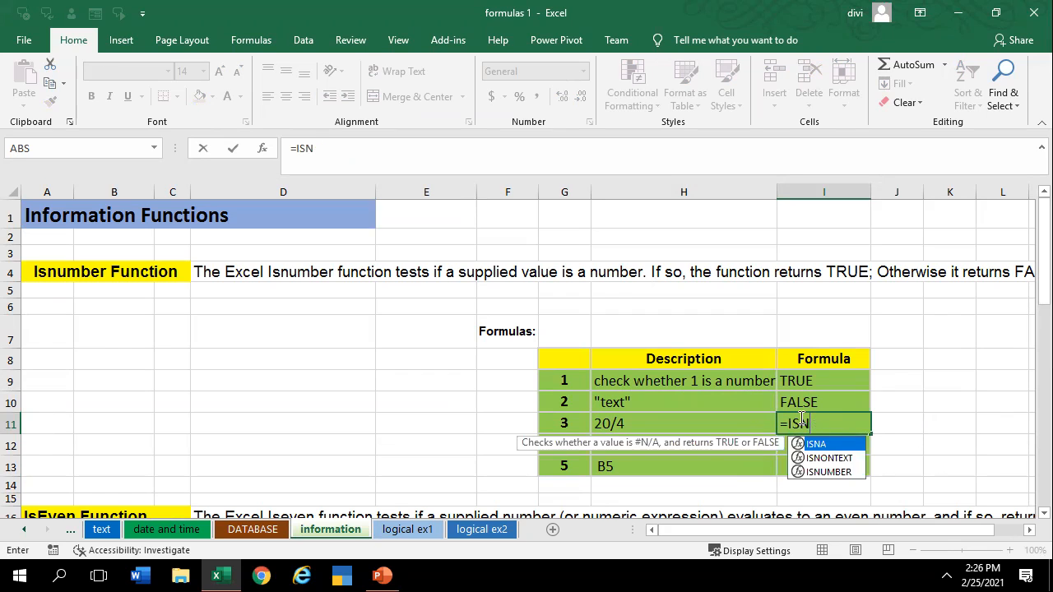
pyautogui.press('Down')
pyautogui.press('Down')
pyautogui.press('Tab')
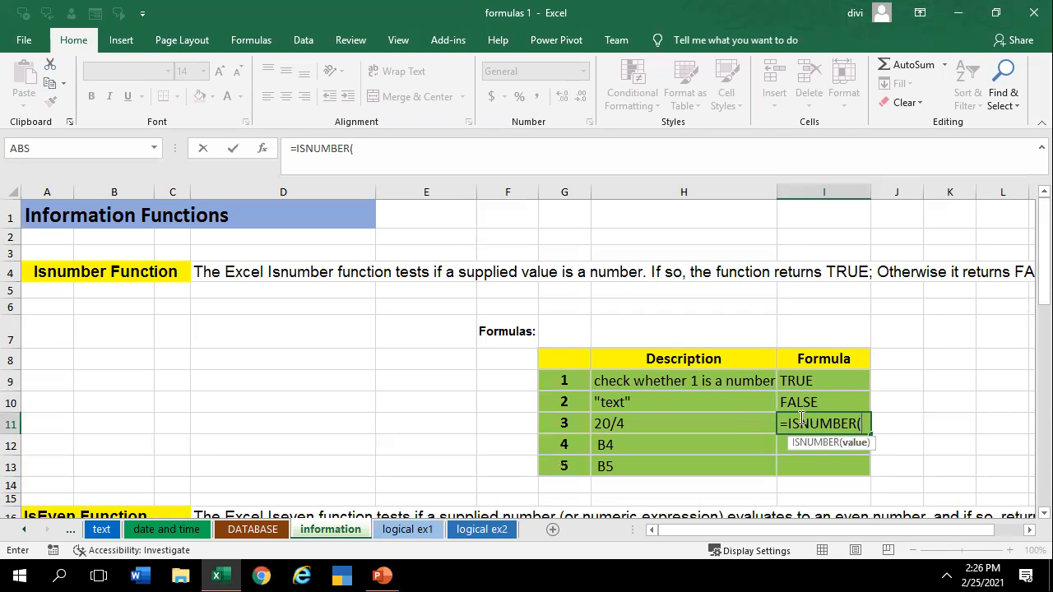
pyautogui.click(621, 435)
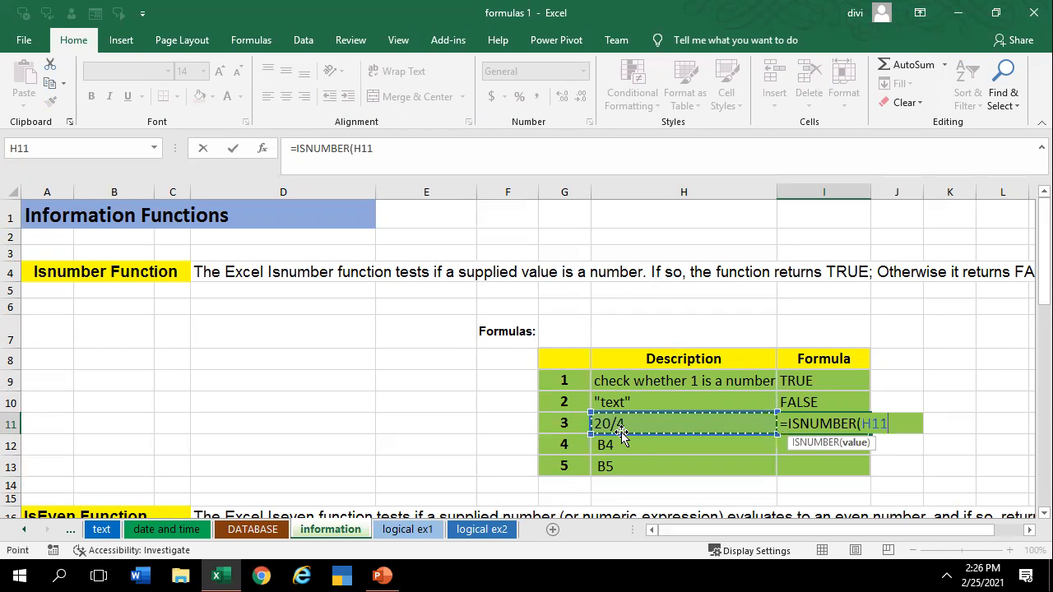
pyautogui.write(')')
pyautogui.press('Return')
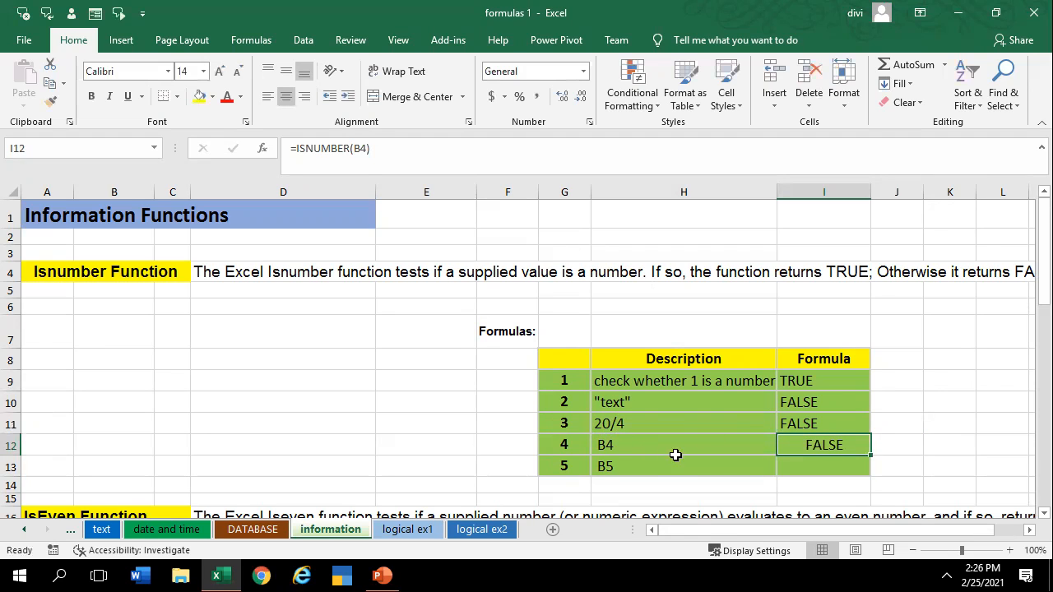
# Clear the existing formula from I12 in the B4 row and begin a new formula there
pyautogui.click(613, 422)
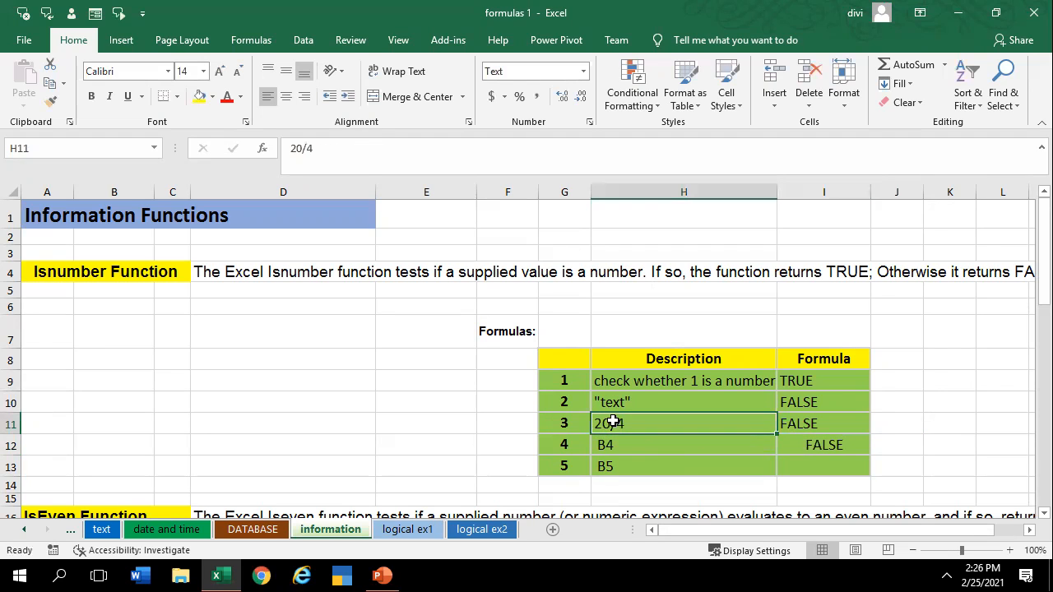
pyautogui.click(623, 444)
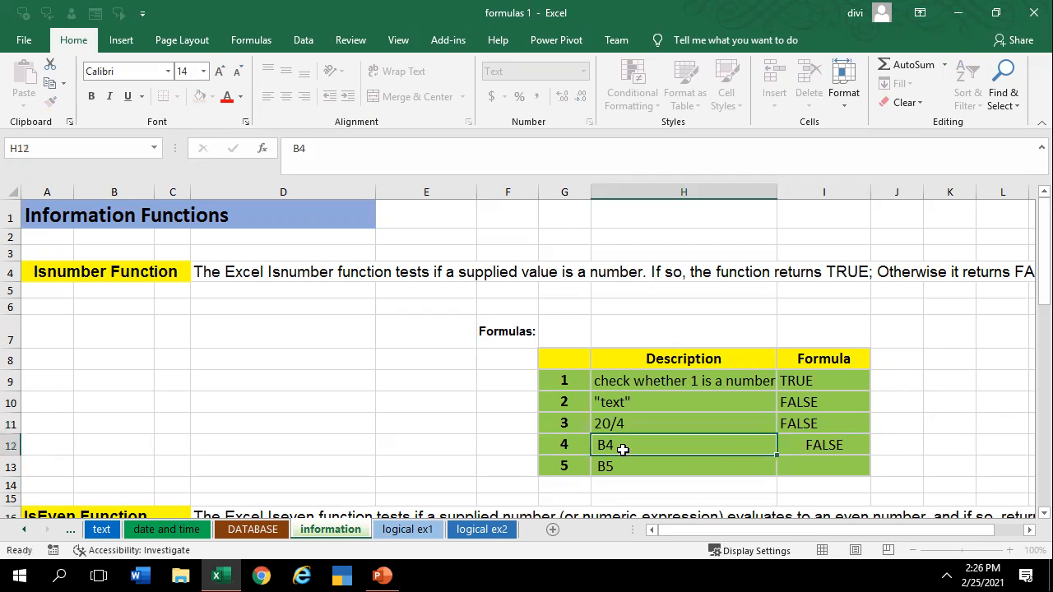
pyautogui.click(807, 444)
pyautogui.press('Delete')
pyautogui.write('=')
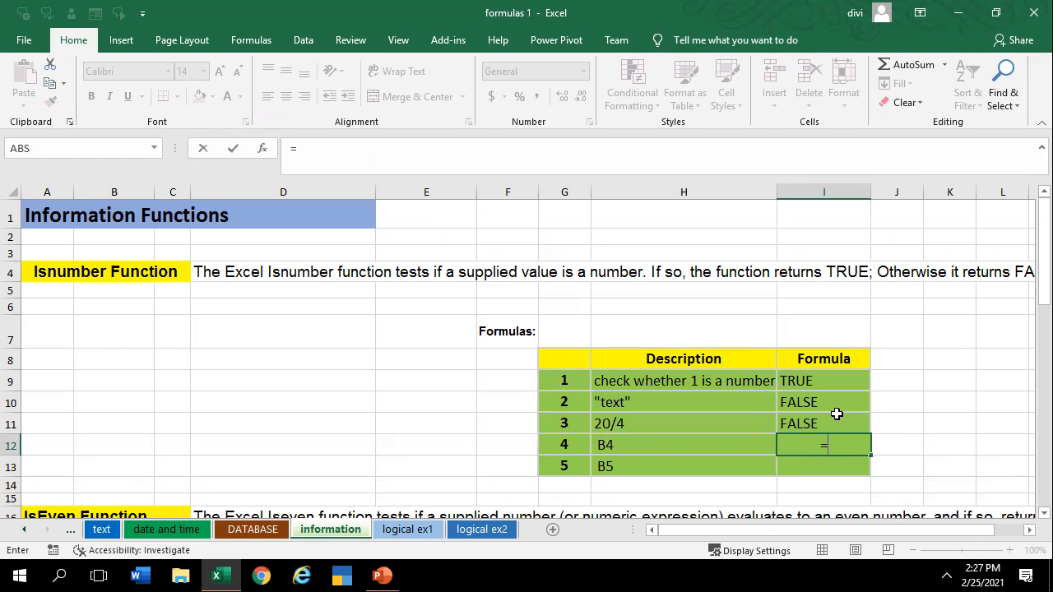
pyautogui.write('numb')
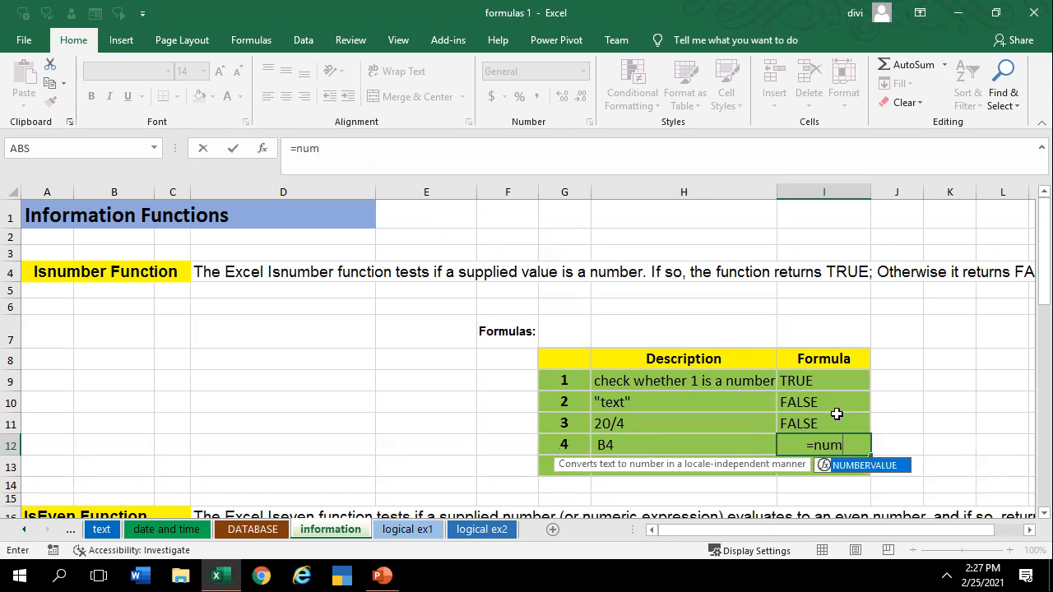
pyautogui.press('Tab')
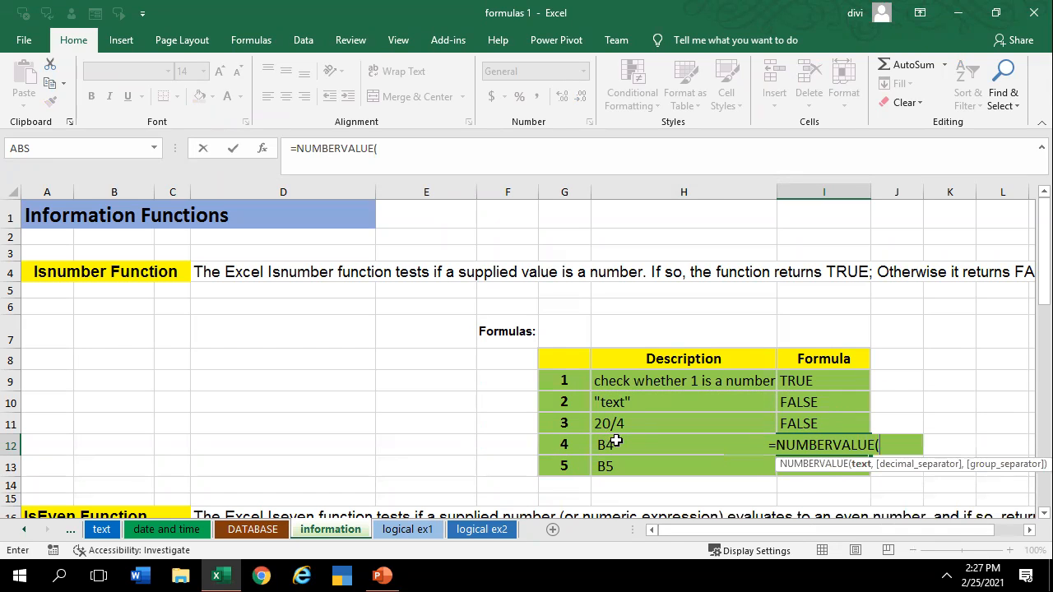
pyautogui.press('BackSpace')
pyautogui.press('BackSpace')
pyautogui.press('BackSpace')
pyautogui.press('BackSpace')
pyautogui.press('BackSpace')
pyautogui.press('BackSpace')
pyautogui.press('BackSpace')
pyautogui.press('BackSpace')
pyautogui.press('BackSpace')
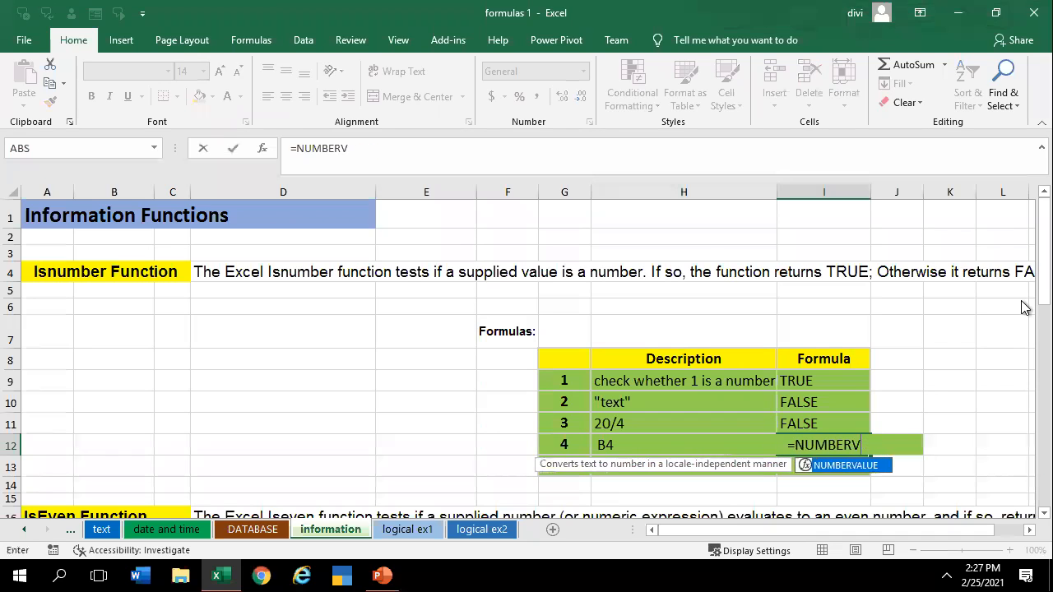
pyautogui.press('BackSpace')
pyautogui.press('BackSpace')
pyautogui.press('BackSpace')
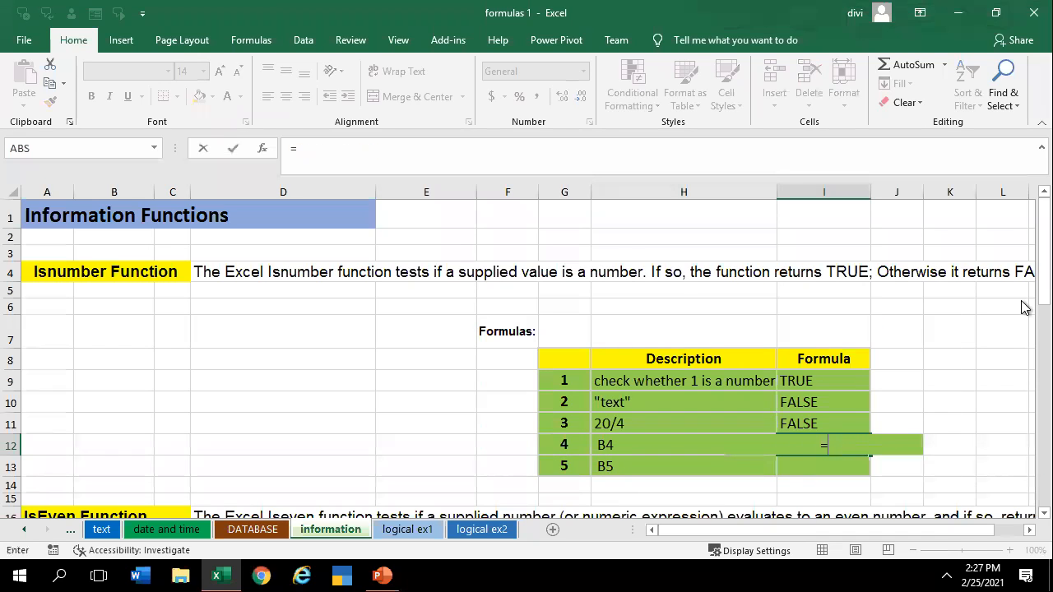
# Complete the formula in I12 as ISNUMBER with the description cell H12 as its value
pyautogui.write('isnu')
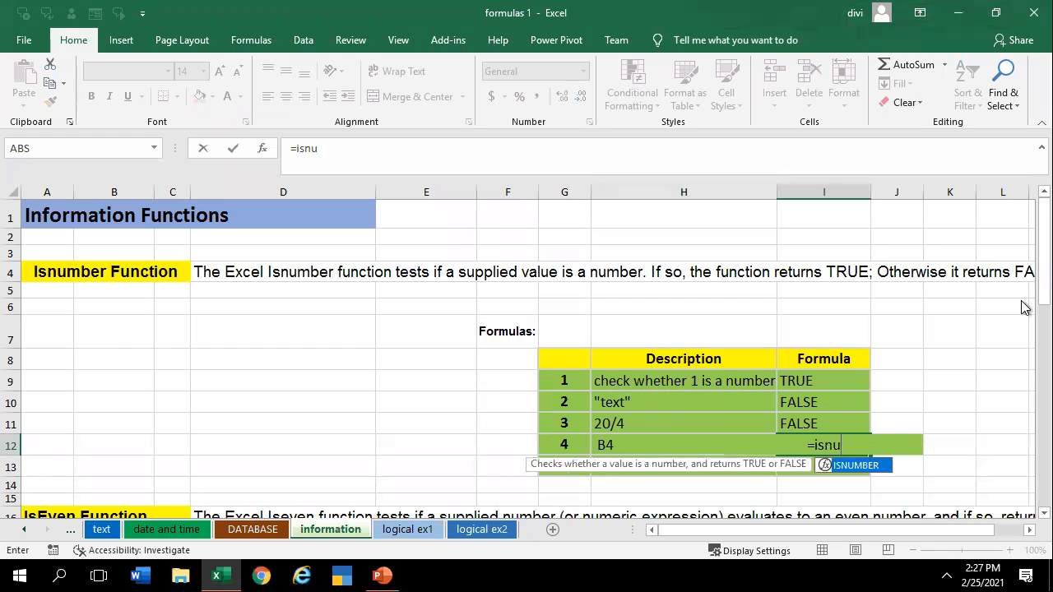
pyautogui.press('Tab')
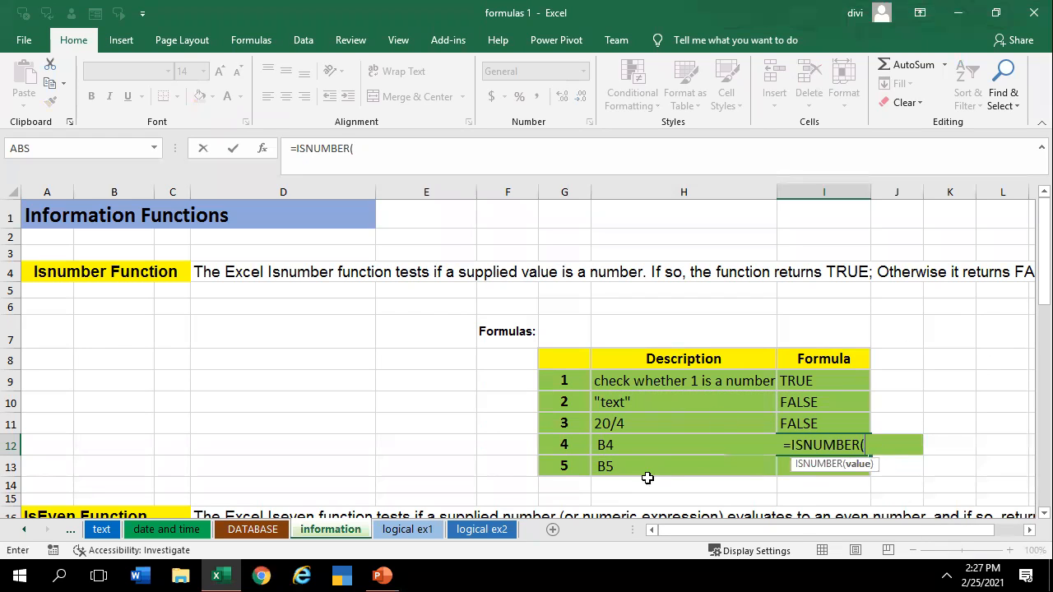
pyautogui.click(623, 448)
pyautogui.write(')')
pyautogui.press('Return')
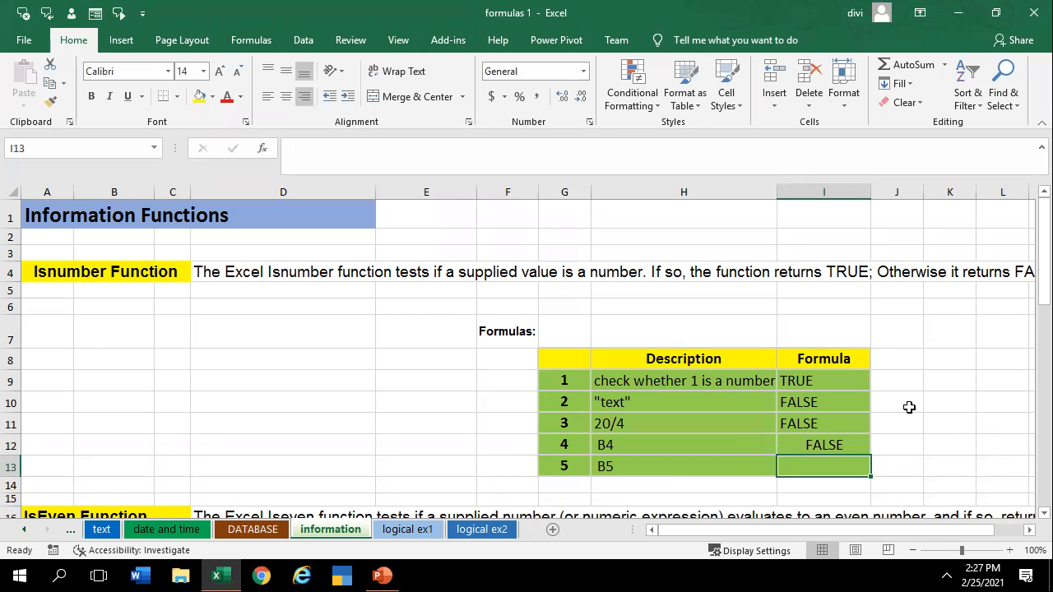
# Examine the remaining Isnumber row and the descriptions and sample values in the IsEven and IsOdd sections
pyautogui.click(709, 441)
pyautogui.click(618, 462)
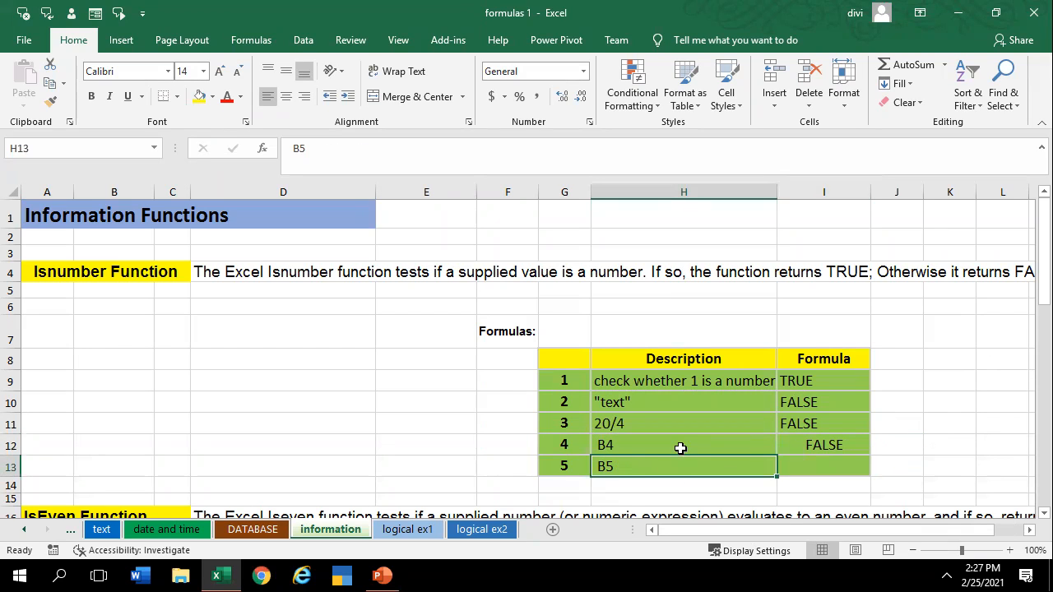
pyautogui.scroll(-3, 680, 447)
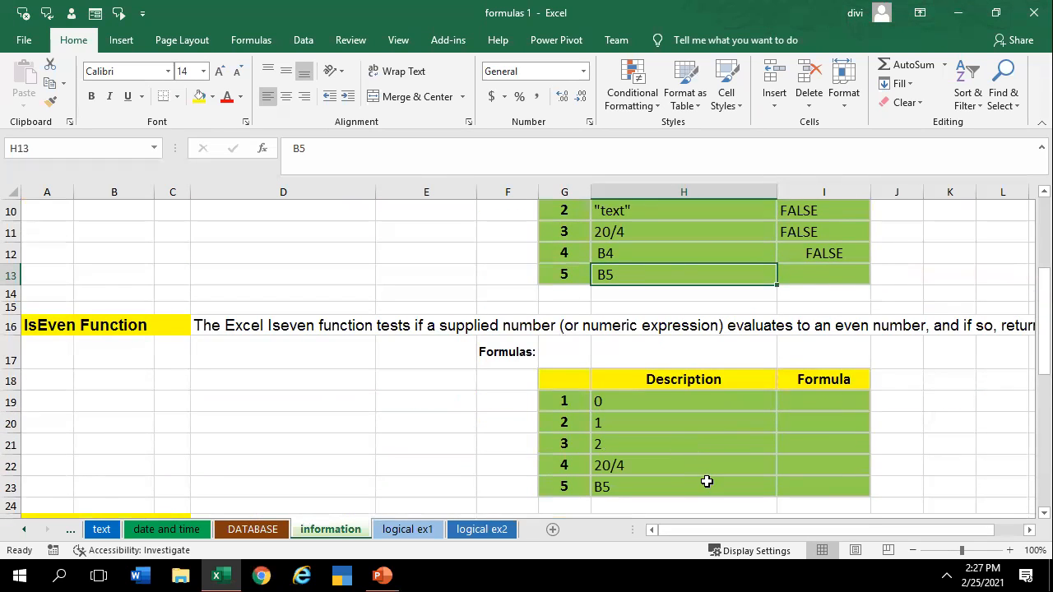
pyautogui.scroll(3, 703, 481)
pyautogui.scroll(-2, 736, 450)
pyautogui.scroll(-2, 743, 423)
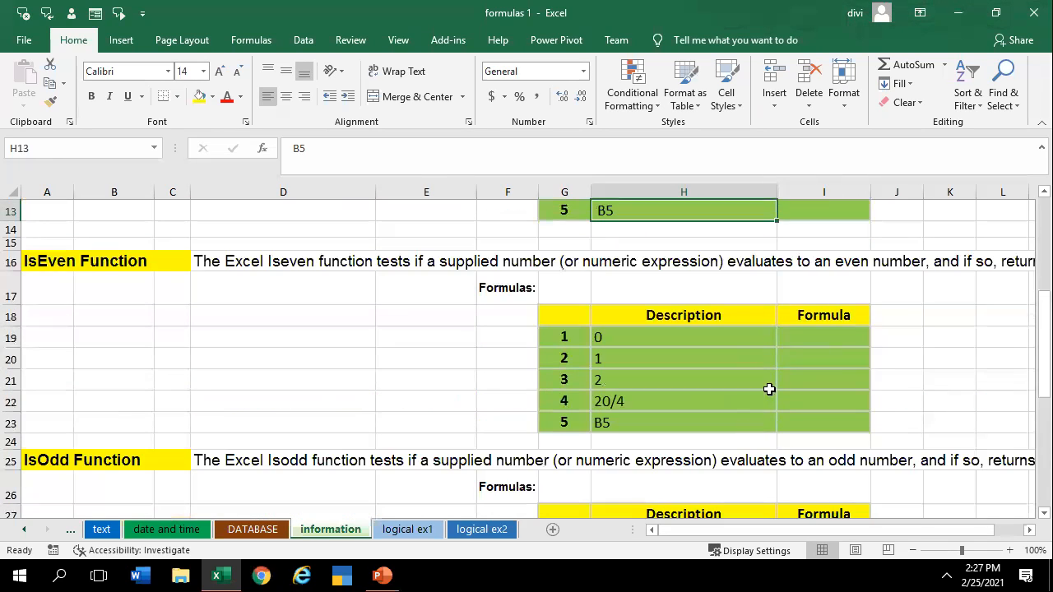
pyautogui.click(817, 341)
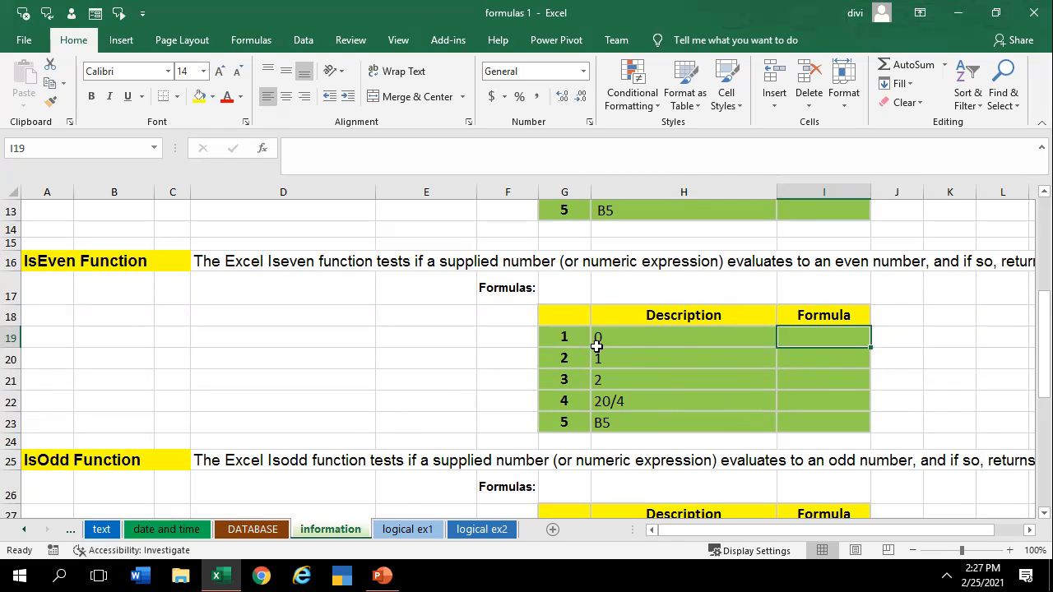
pyautogui.moveTo(600, 343); pyautogui.dragTo(612, 492)
pyautogui.scroll(-2, 618, 456)
pyautogui.click(619, 424)
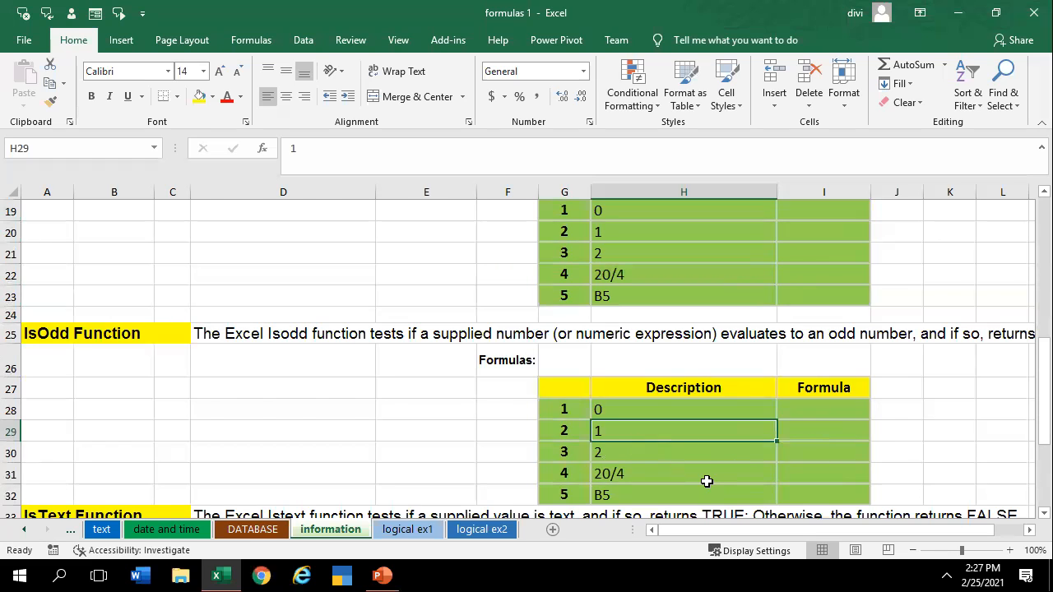
pyautogui.scroll(4, 708, 481)
pyautogui.scroll(-2, 752, 445)
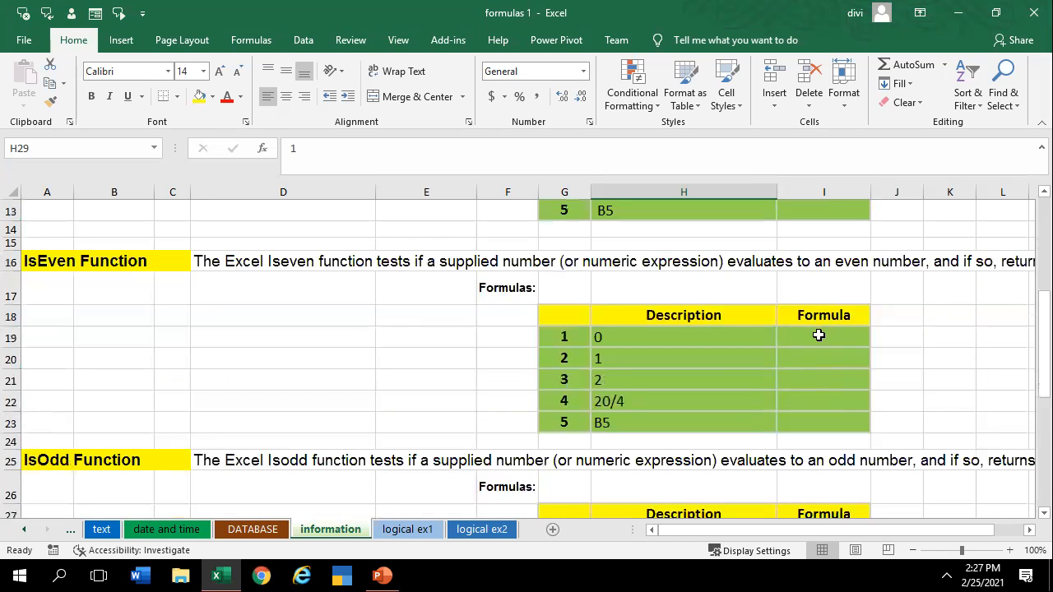
pyautogui.click(821, 335)
pyautogui.write('=i')
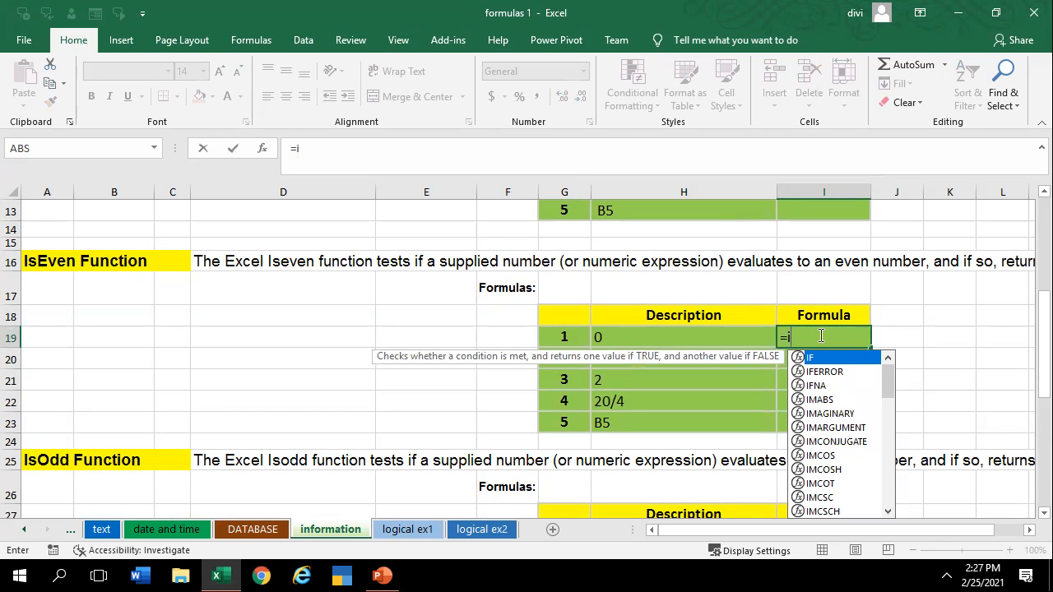
pyautogui.write('e')
pyautogui.press('Tab')
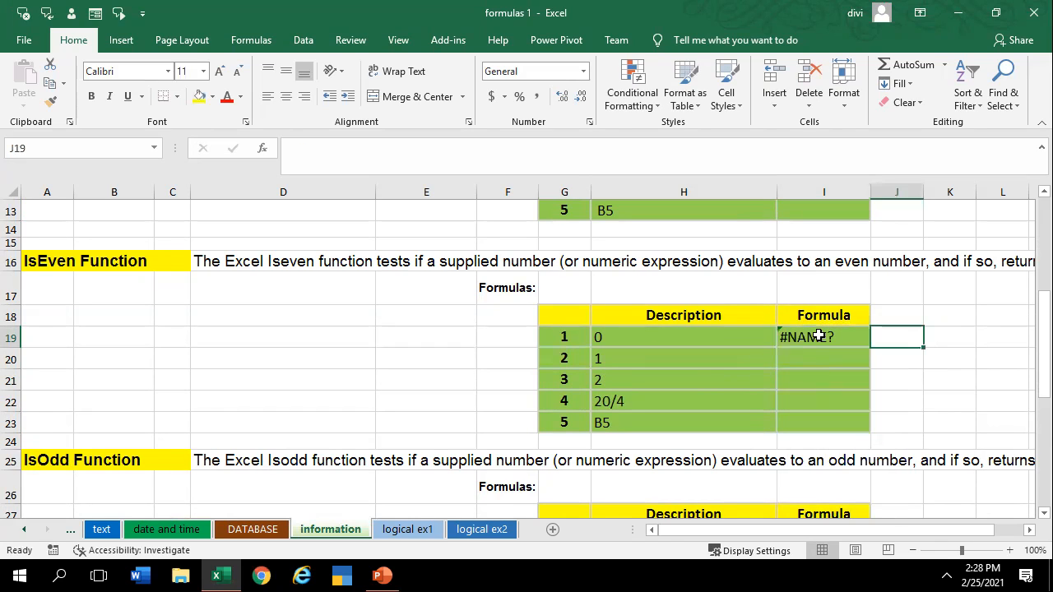
# Start an ISERR formula in I19, the first IsEven row, with description cell H19 as its value
pyautogui.click(820, 336)
pyautogui.write('is')
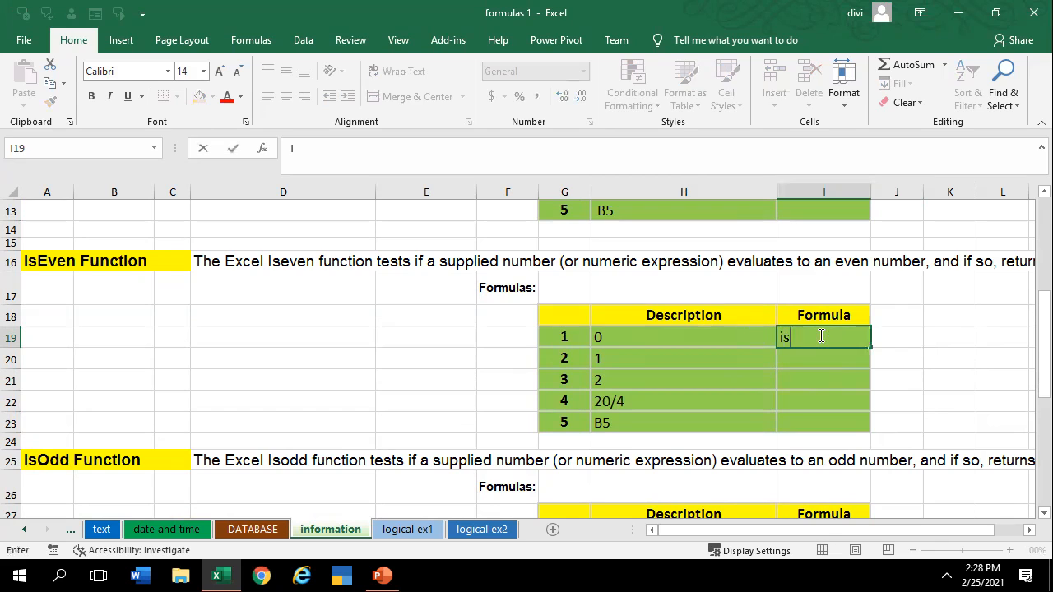
pyautogui.write('=')
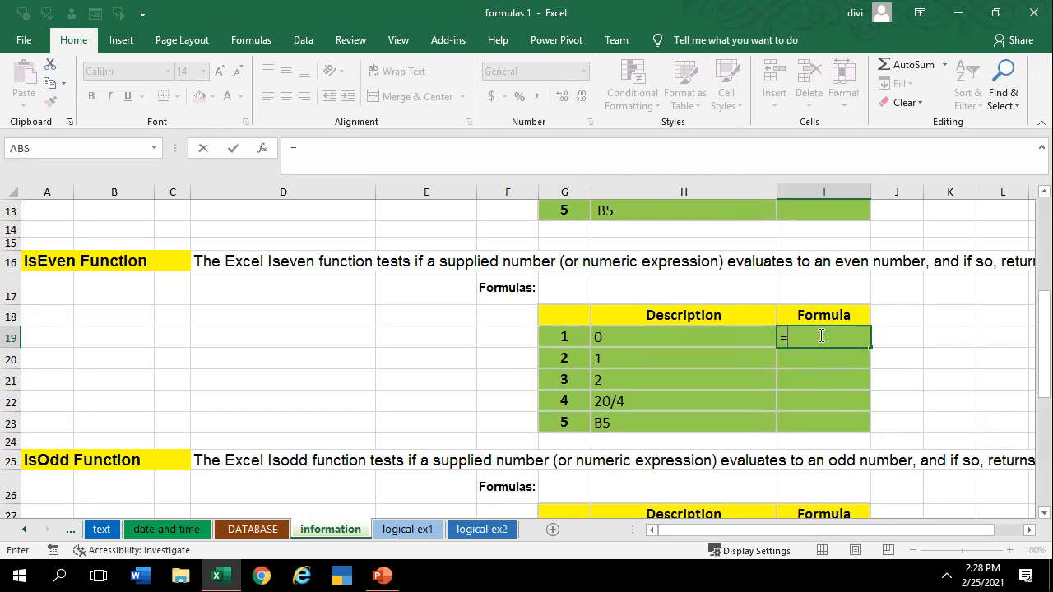
pyautogui.write('ise')
pyautogui.press('Tab')
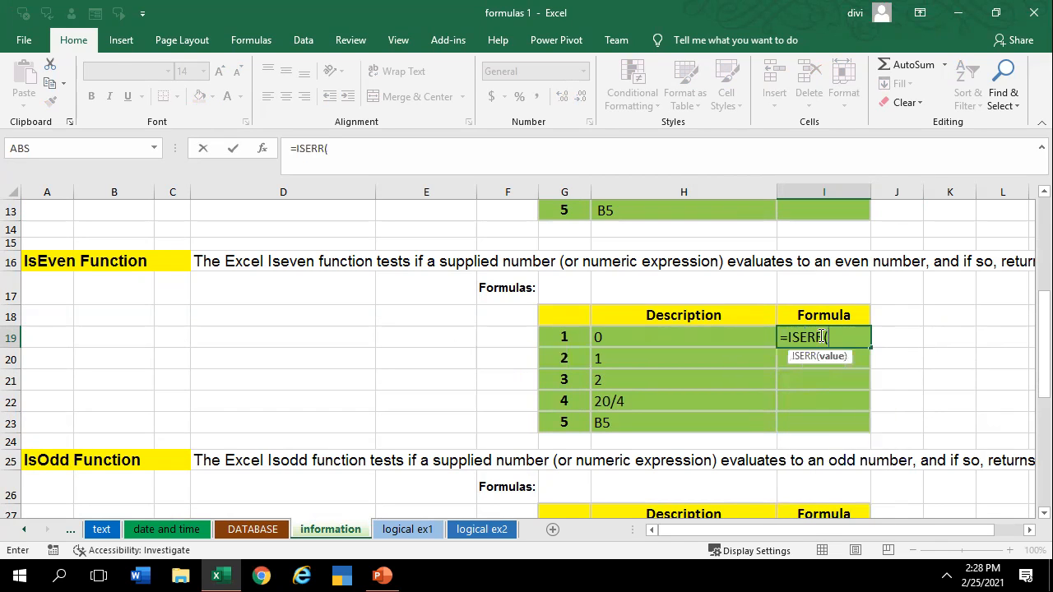
pyautogui.click(631, 338)
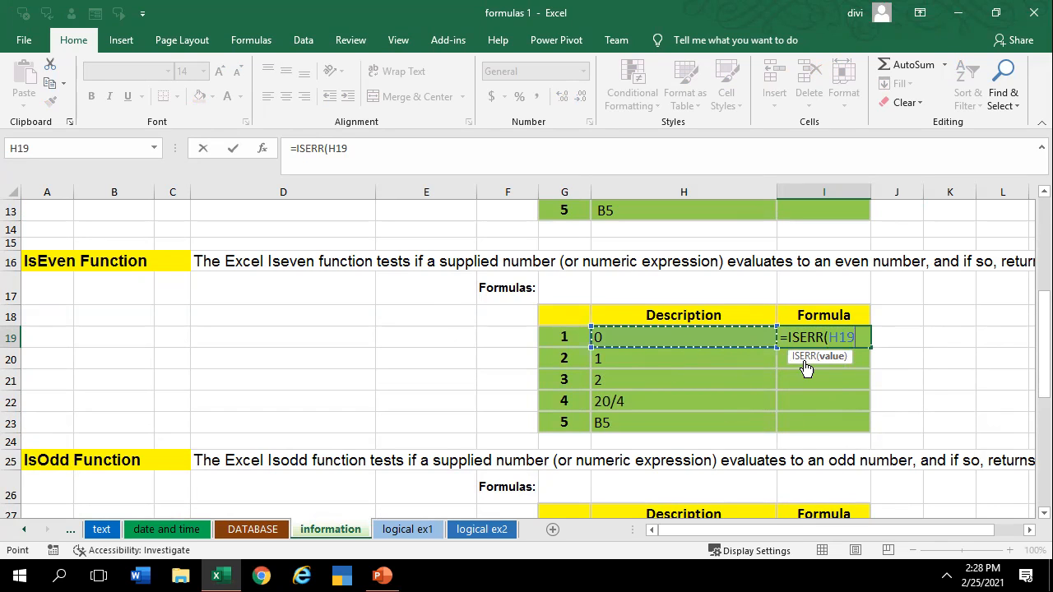
# Change the function in I19 to ISEVEN and complete the formula as =ISEVEN(H19)
pyautogui.click(824, 337)
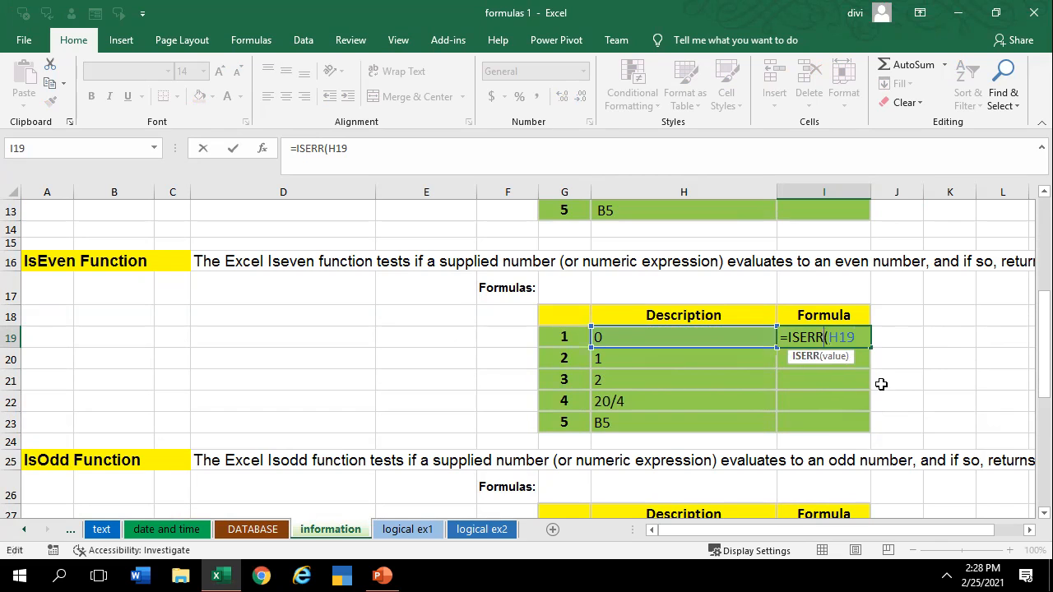
pyautogui.press('BackSpace')
pyautogui.press('BackSpace')
pyautogui.press('Down')
pyautogui.press('Down')
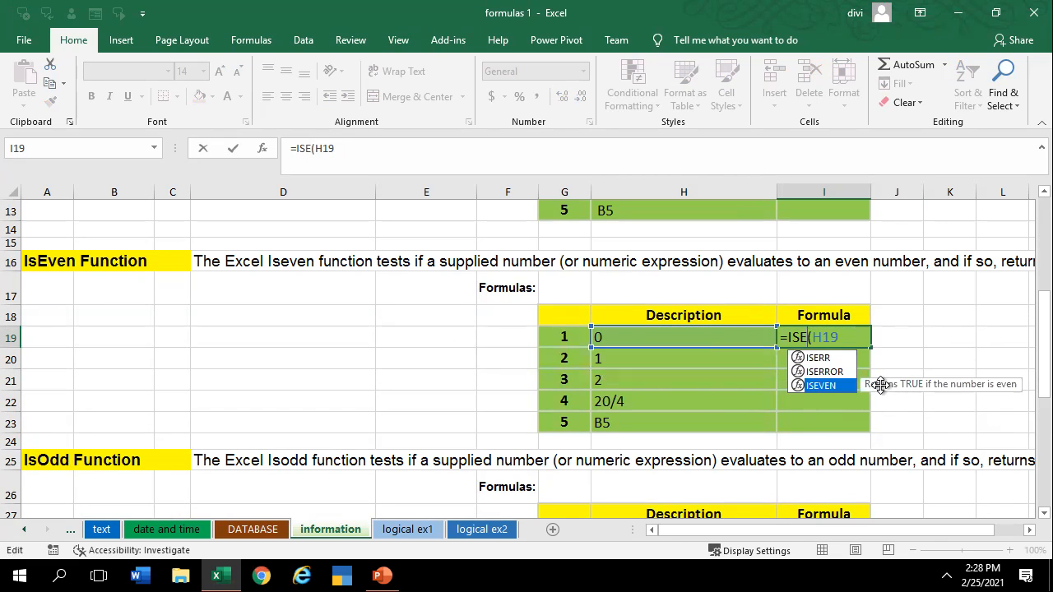
pyautogui.write('VEN')
pyautogui.click(868, 336)
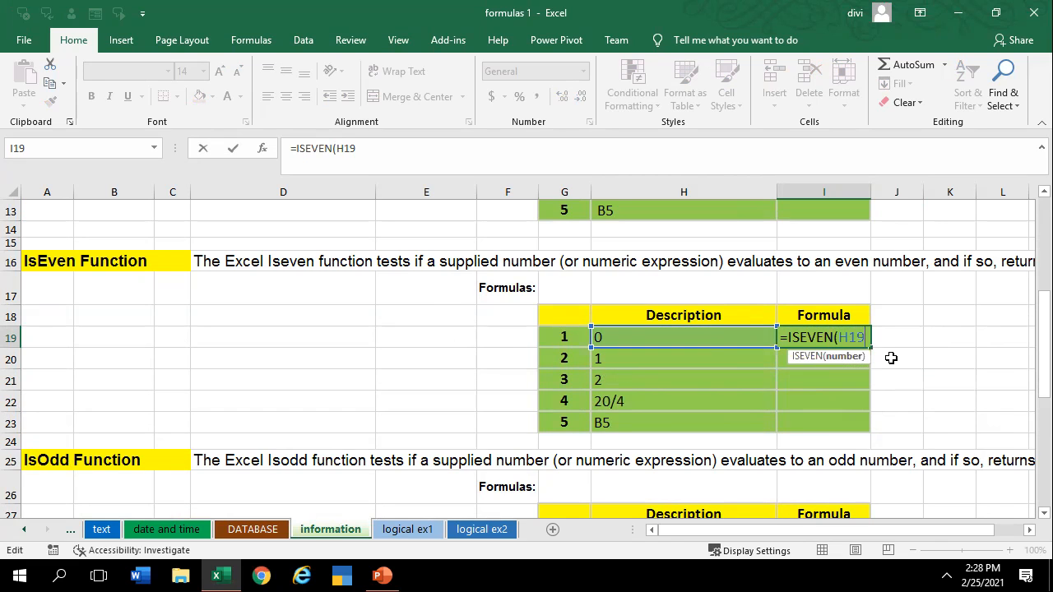
pyautogui.write(')')
pyautogui.press('Return')
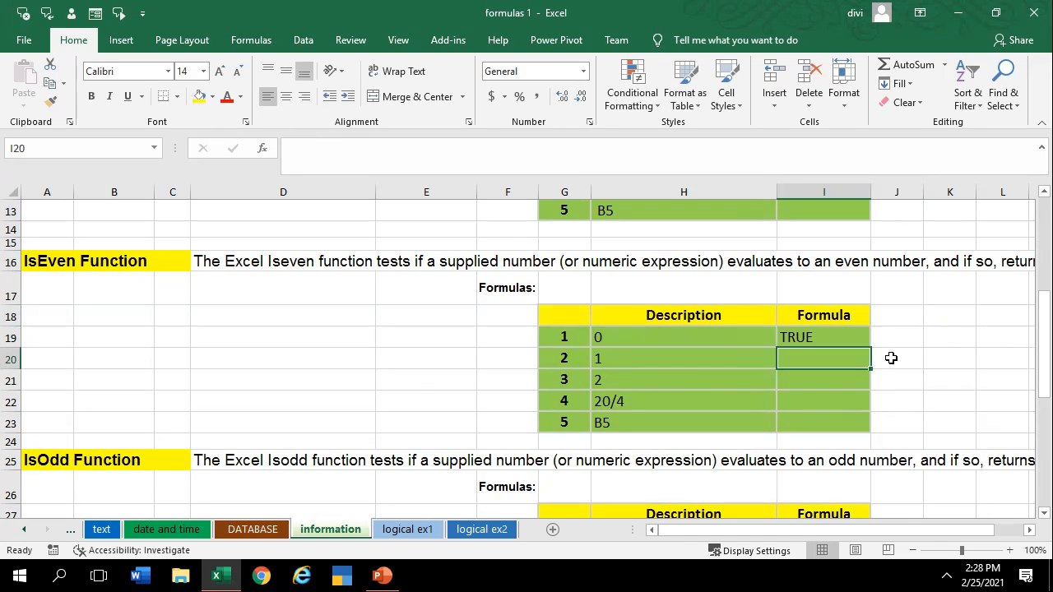
# Enter the formula =ISEVEN(H20) in I20 to test the value 1, and check its cell reference
pyautogui.write('=')
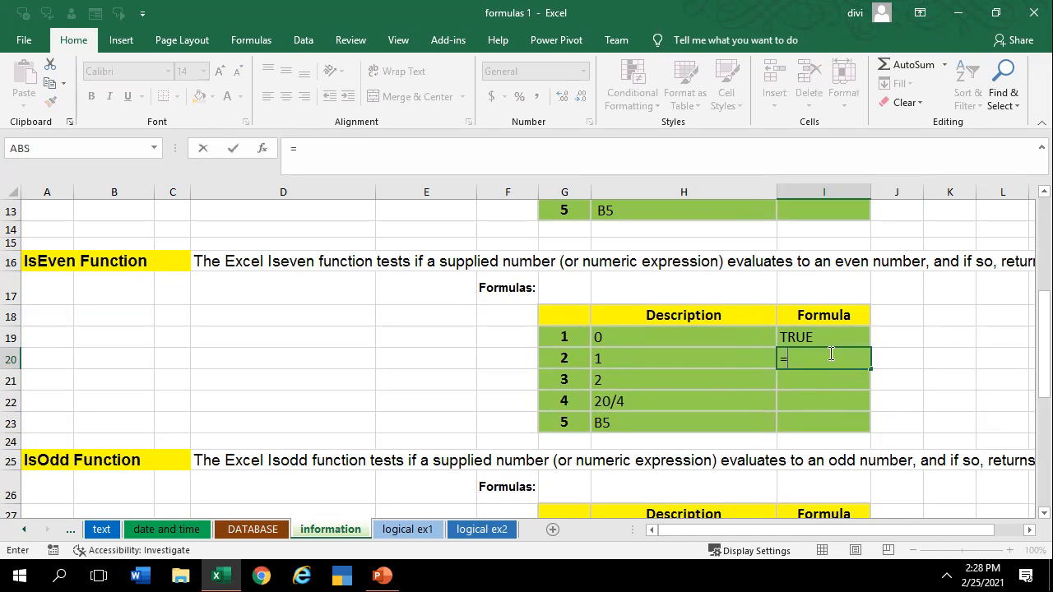
pyautogui.write('is')
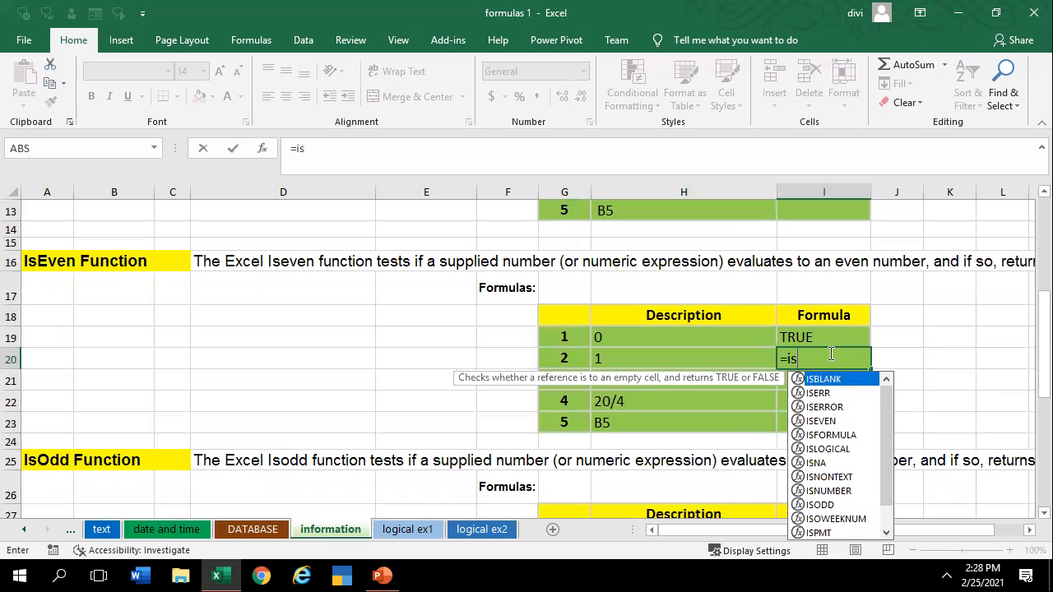
pyautogui.write('eve')
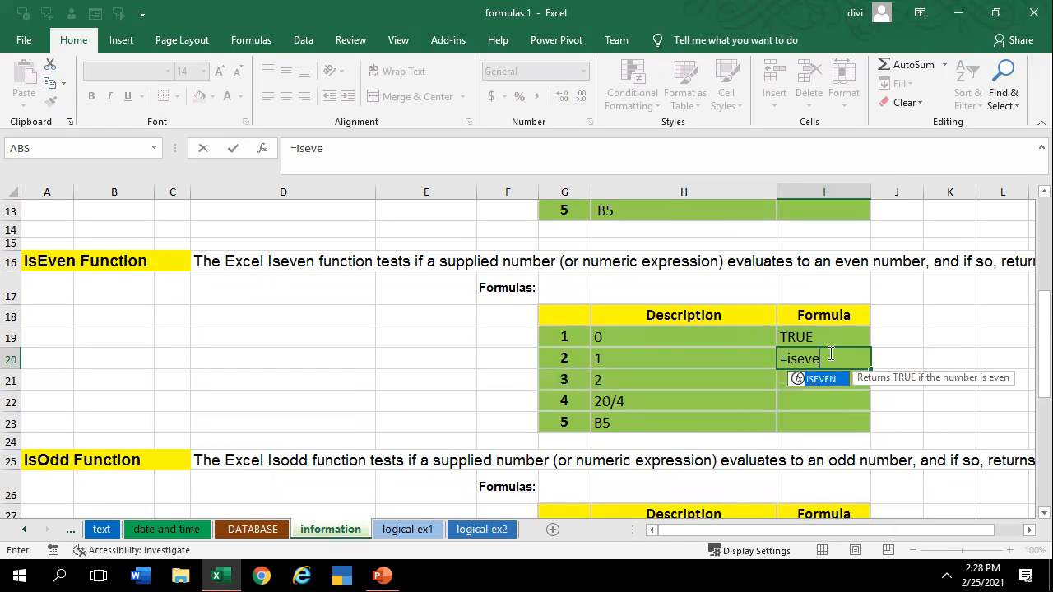
pyautogui.press('Tab')
pyautogui.click(664, 358)
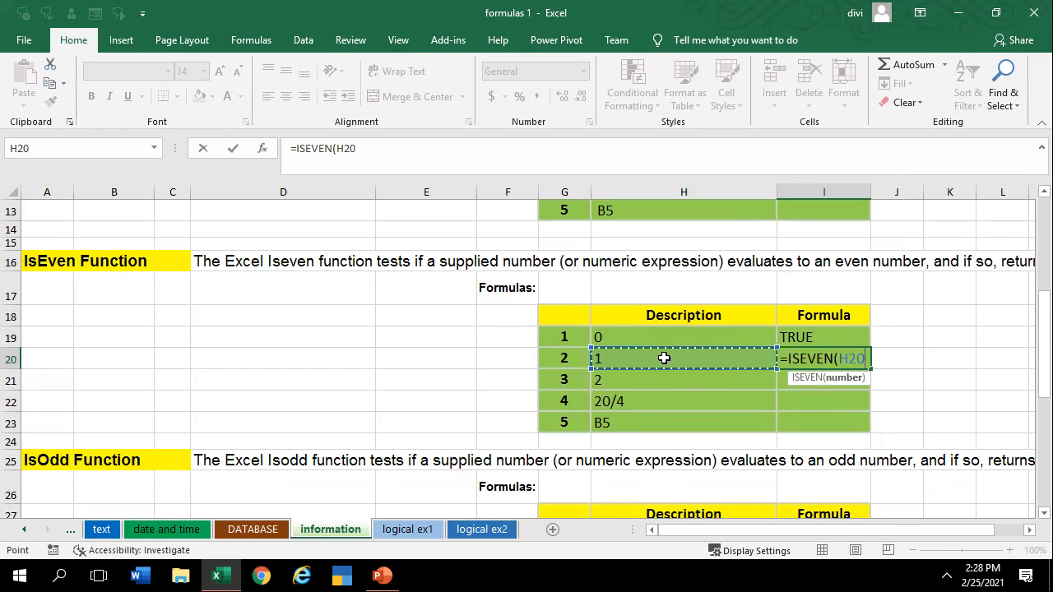
pyautogui.write(')')
pyautogui.press('Return')
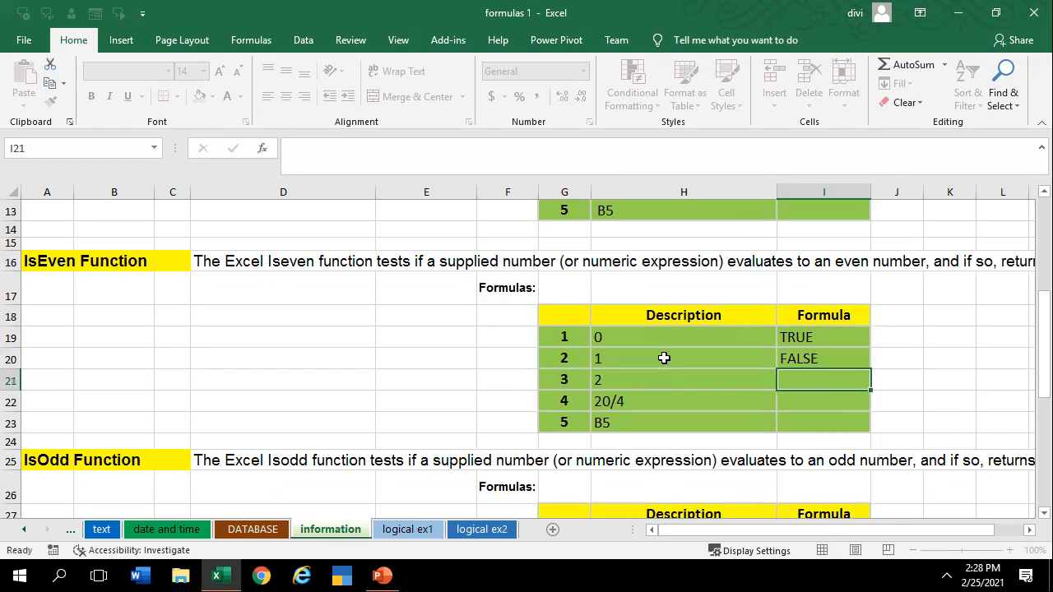
pyautogui.click(789, 362)
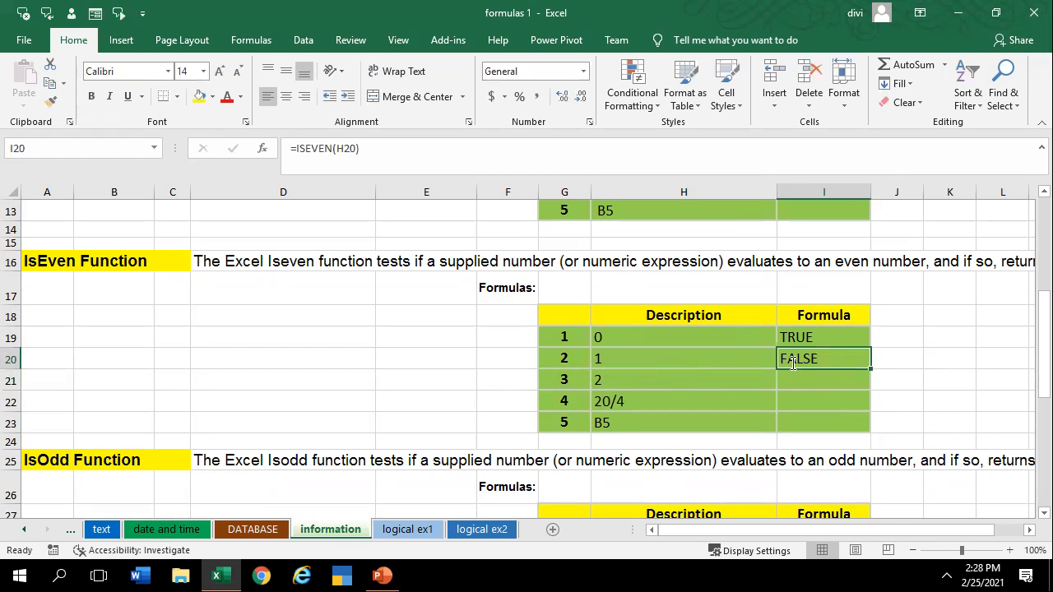
pyautogui.doubleClick(792, 363)
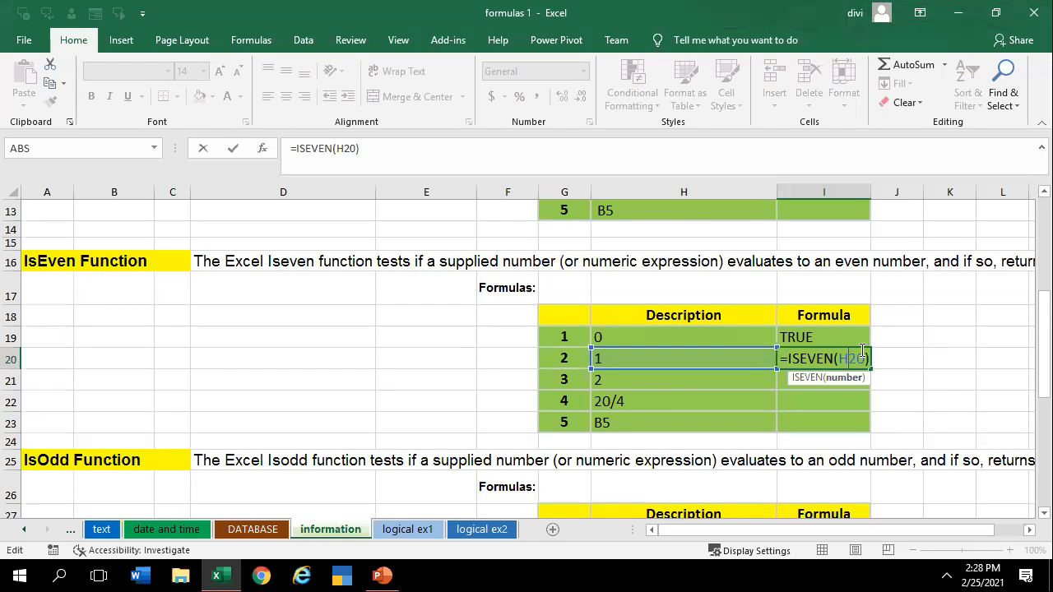
pyautogui.press('Return')
pyautogui.click(839, 359)
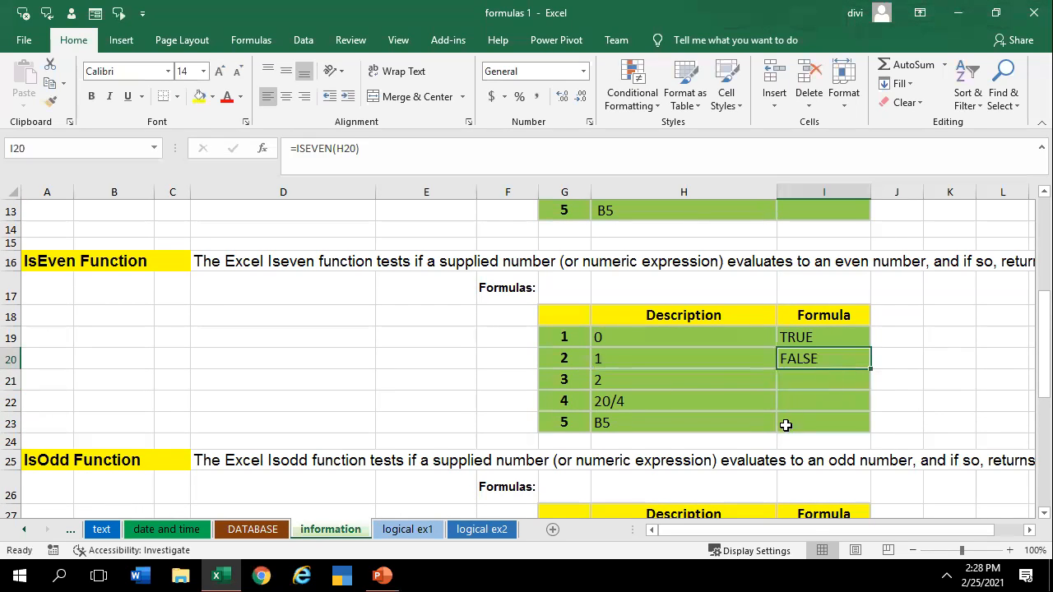
# Enter the formula =ISODD(H29) in I29 of the IsOdd table to test the value 1
pyautogui.scroll(-3, 748, 399)
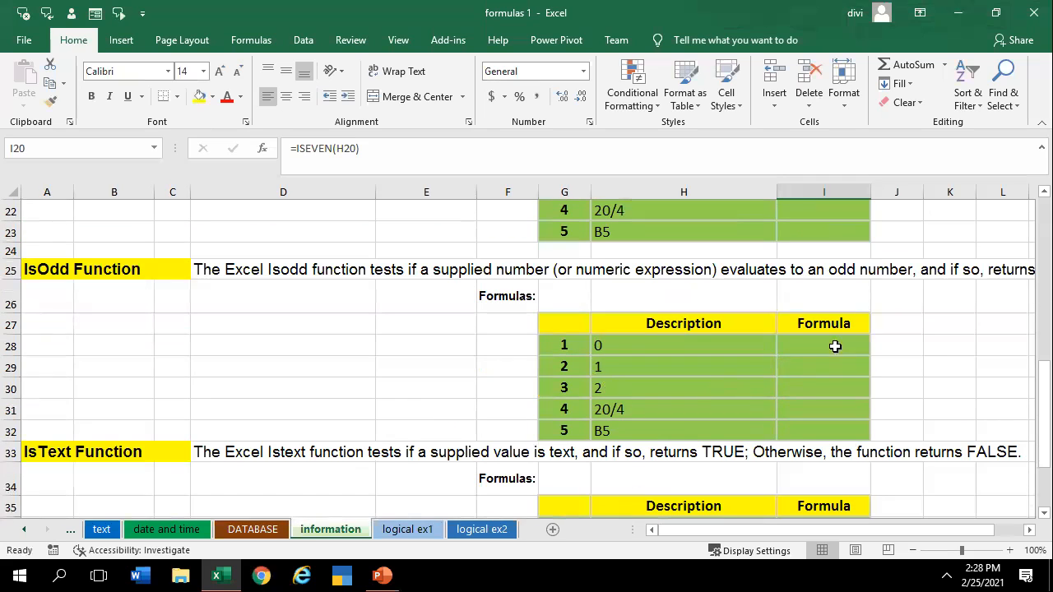
pyautogui.click(833, 345)
pyautogui.click(807, 371)
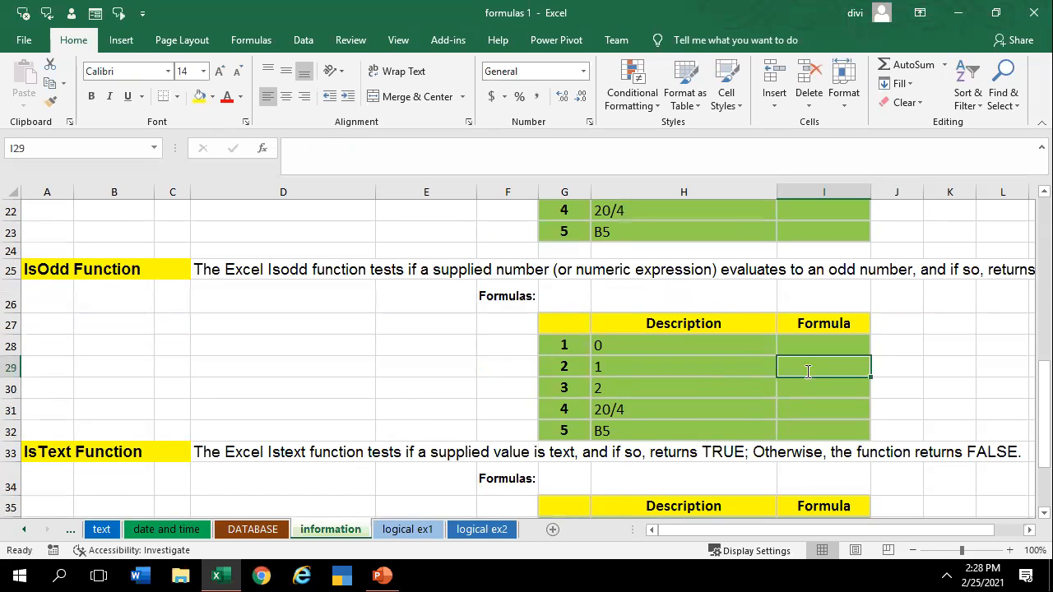
pyautogui.write('=isodd(')
pyautogui.click(608, 371)
pyautogui.write(')')
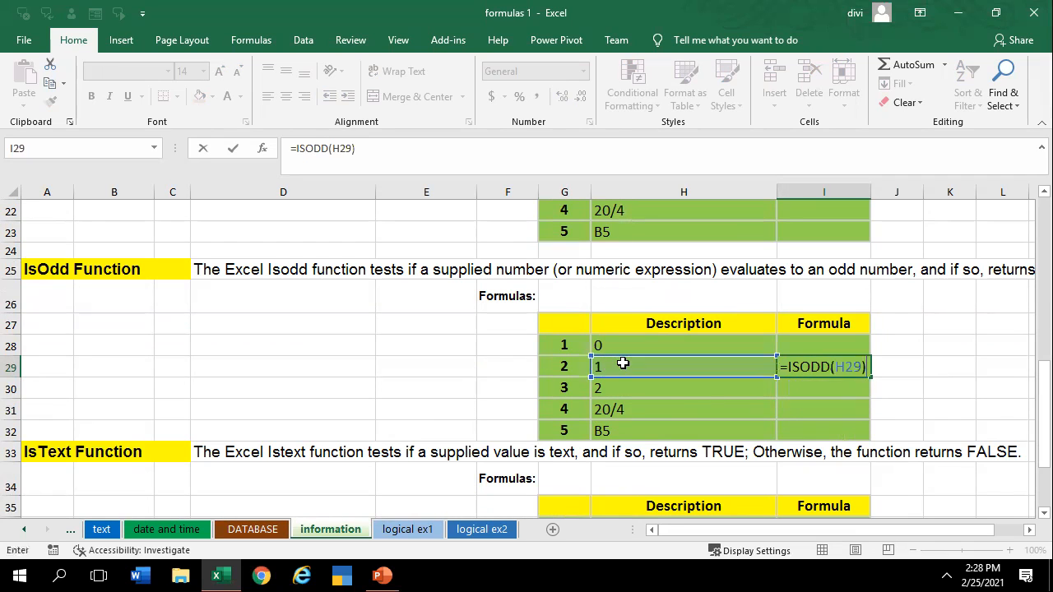
pyautogui.press('Return')
pyautogui.click(823, 352)
pyautogui.click(818, 366)
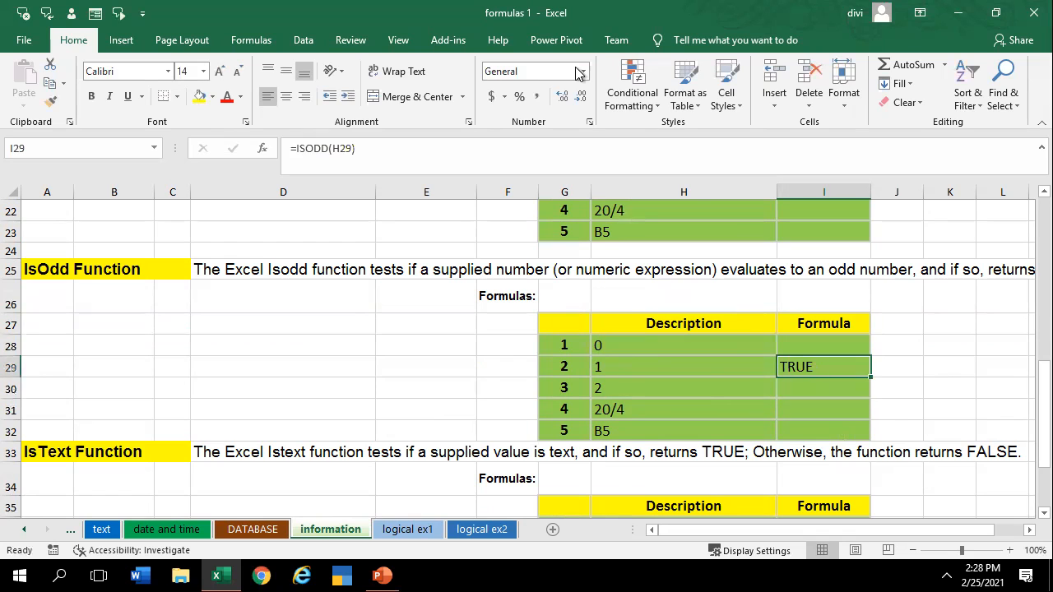
# Enter the formula =ISTEXT(H36) in I36 of the IsText table to test the quoted "NICT24" entry
pyautogui.click(638, 389)
pyautogui.scroll(-4, 463, 472)
pyautogui.scroll(2, 145, 404)
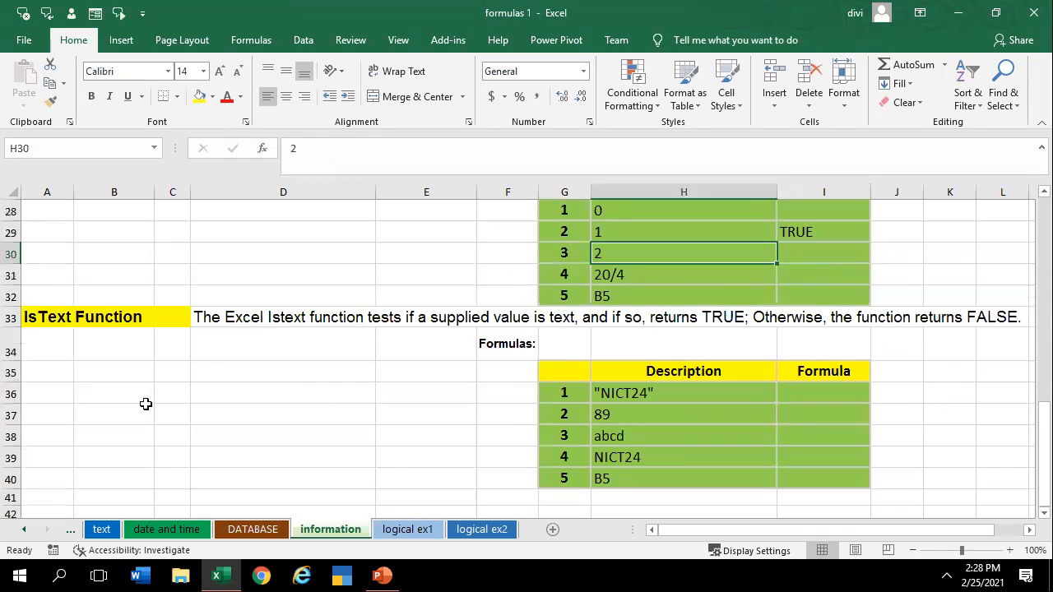
pyautogui.click(817, 393)
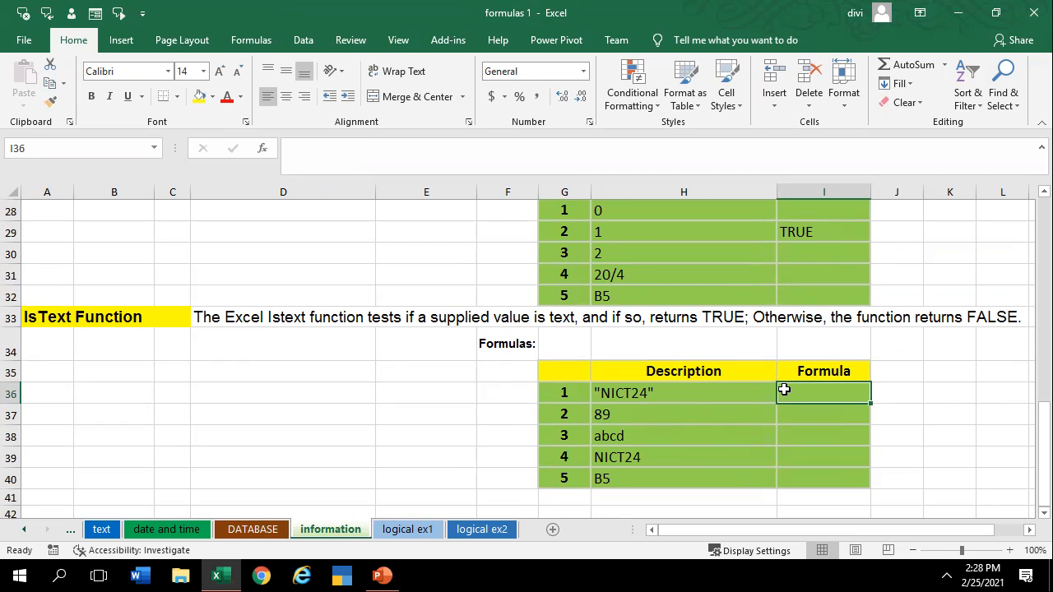
pyautogui.write('=')
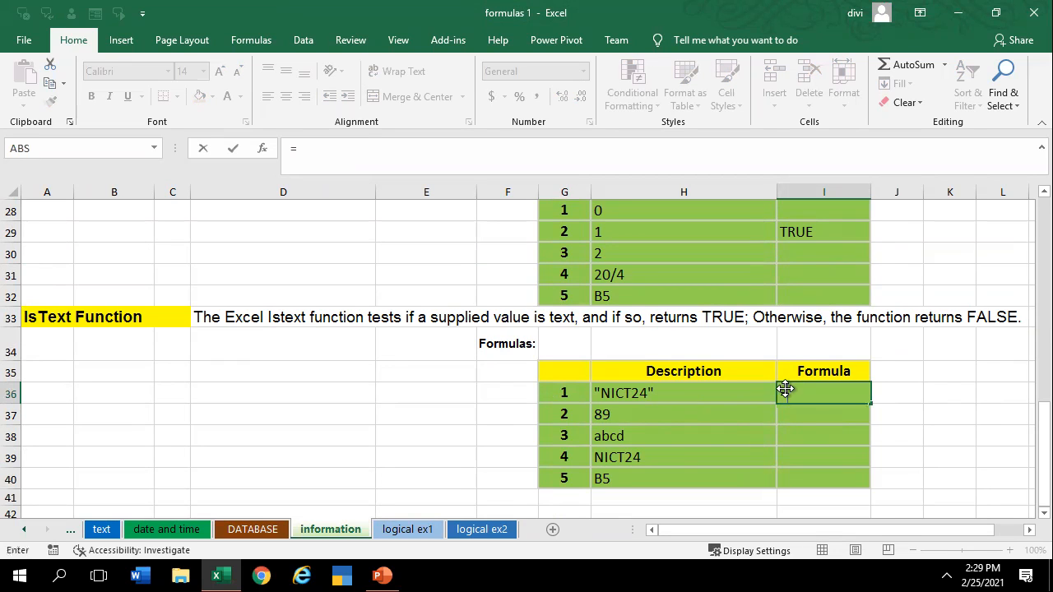
pyautogui.write('istext')
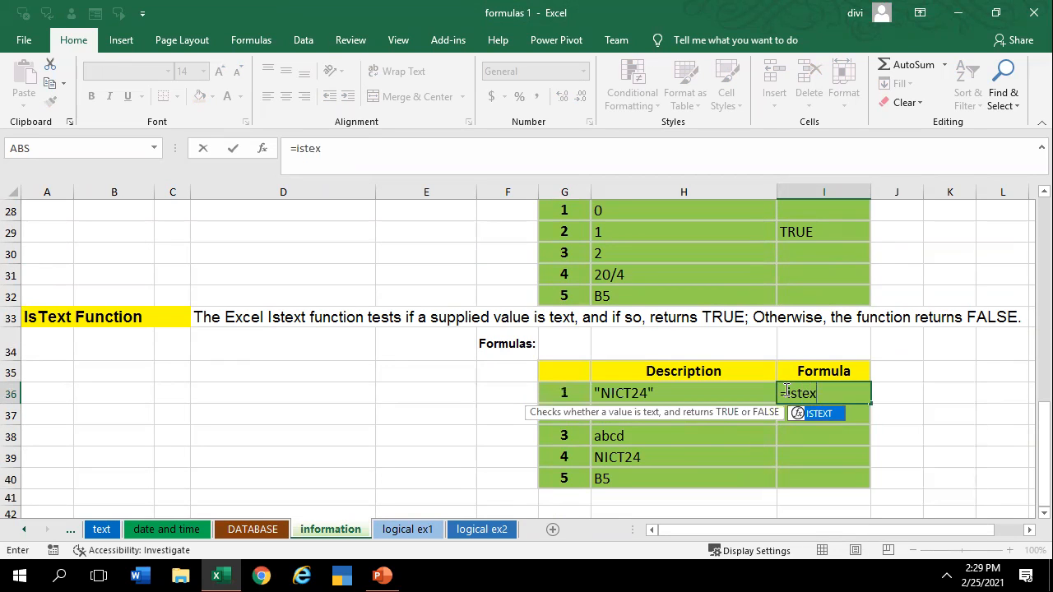
pyautogui.press('Tab')
pyautogui.click(648, 394)
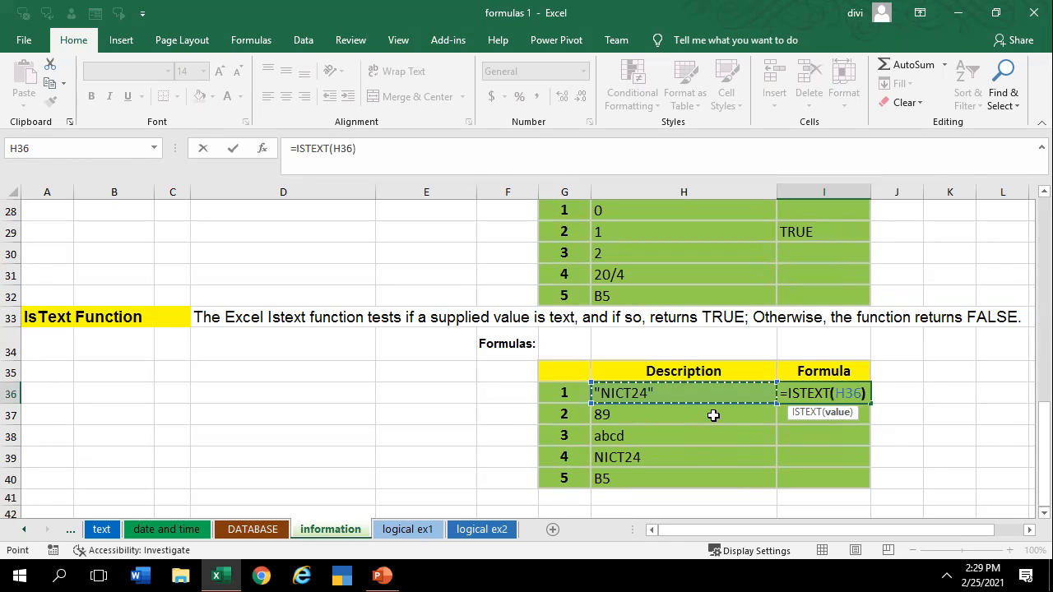
pyautogui.write(')')
pyautogui.press('Return')
pyautogui.click(814, 394)
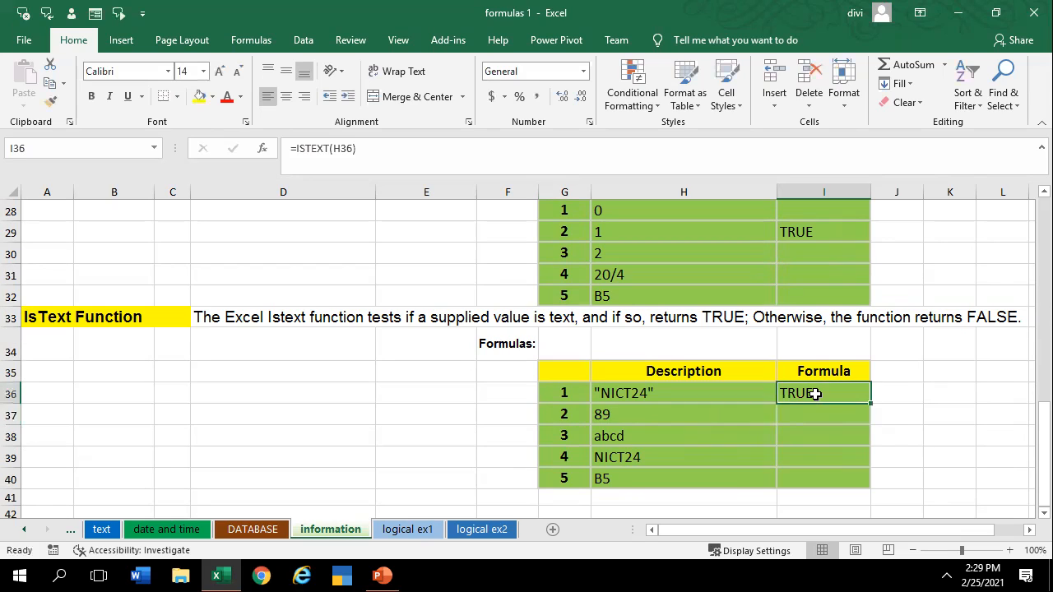
# Examine the quoted "NICT24" entry in H36 against its ISTEXT result and the remaining IsText rows
pyautogui.click(792, 411)
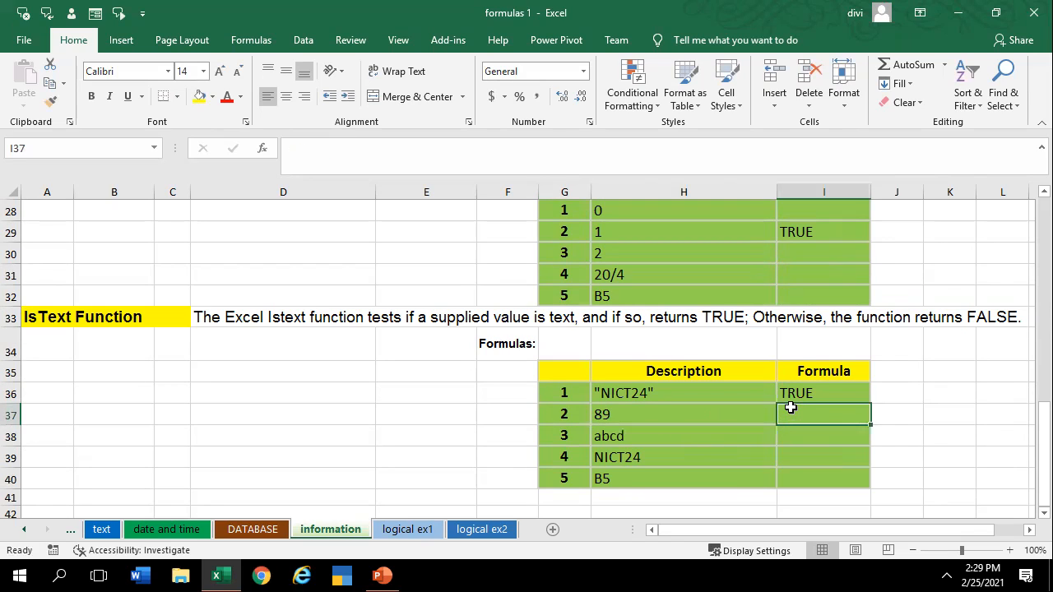
pyautogui.click(623, 393)
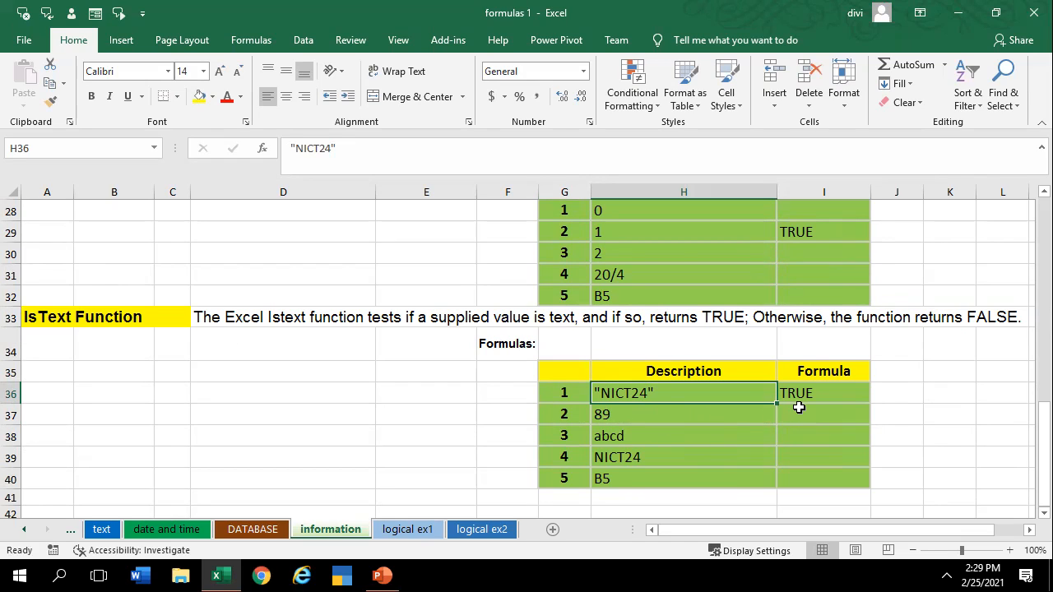
pyautogui.click(787, 394)
pyautogui.doubleClick(631, 393)
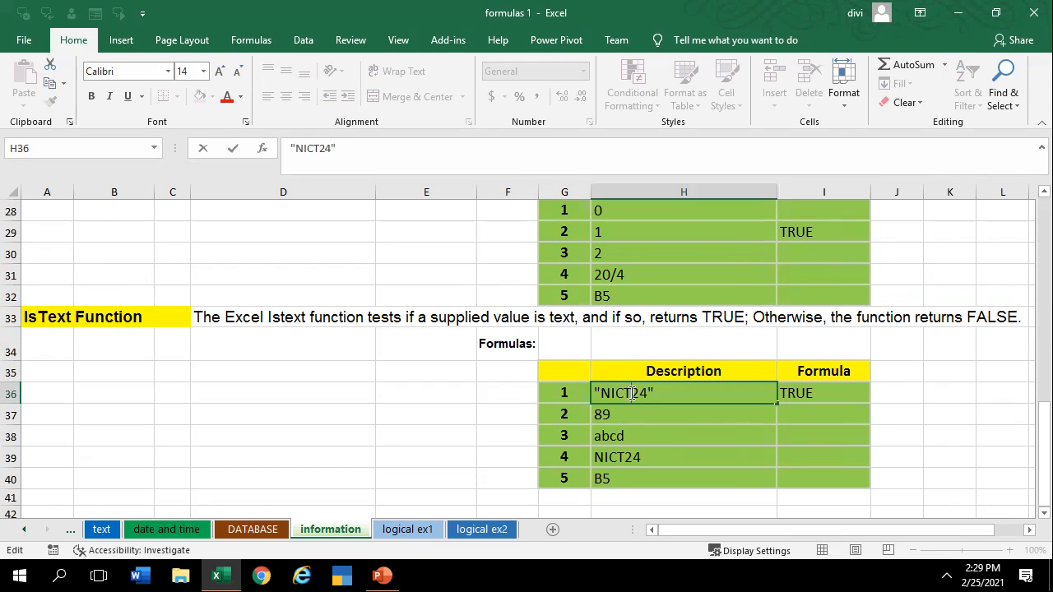
pyautogui.click(672, 433)
pyautogui.click(615, 393)
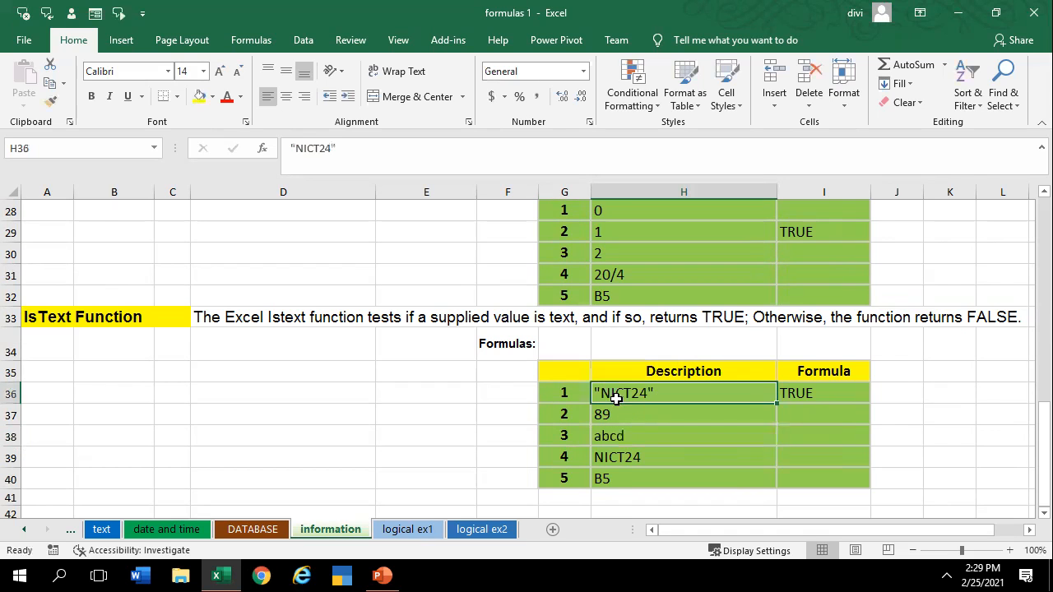
pyautogui.scroll(4, 705, 437)
pyautogui.scroll(-4, 704, 437)
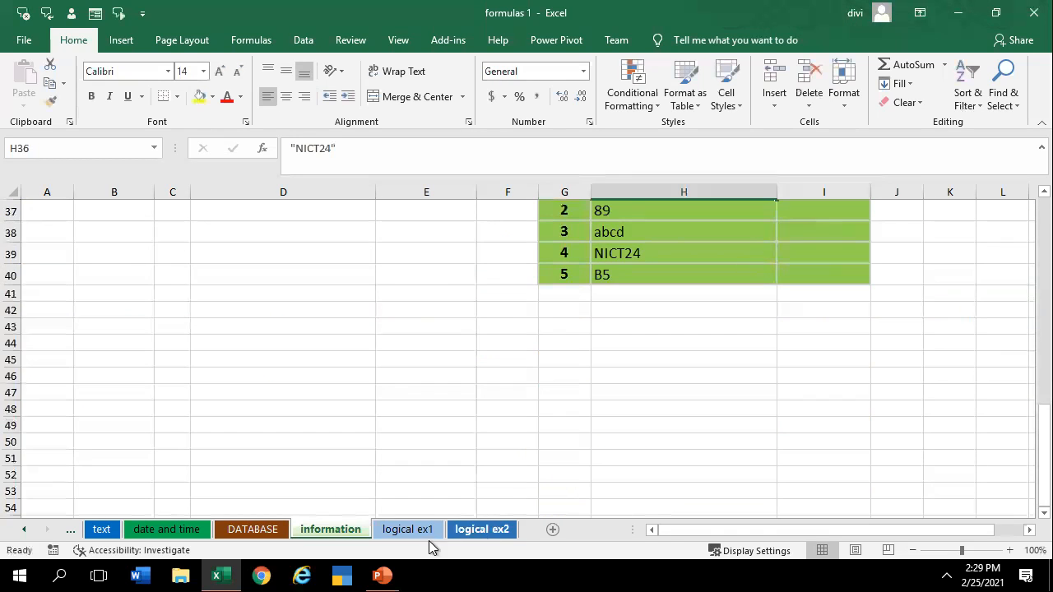
# View the IF function notes and Result column on the logical ex1 sheet, and return to the information sheet
pyautogui.click(409, 531)
pyautogui.click(355, 428)
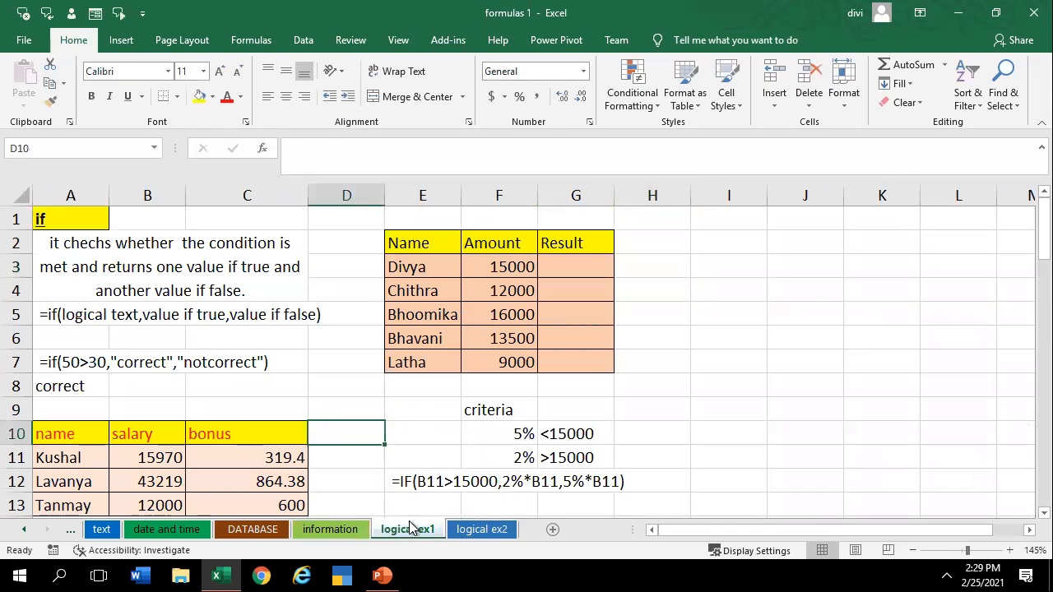
pyautogui.click(557, 265)
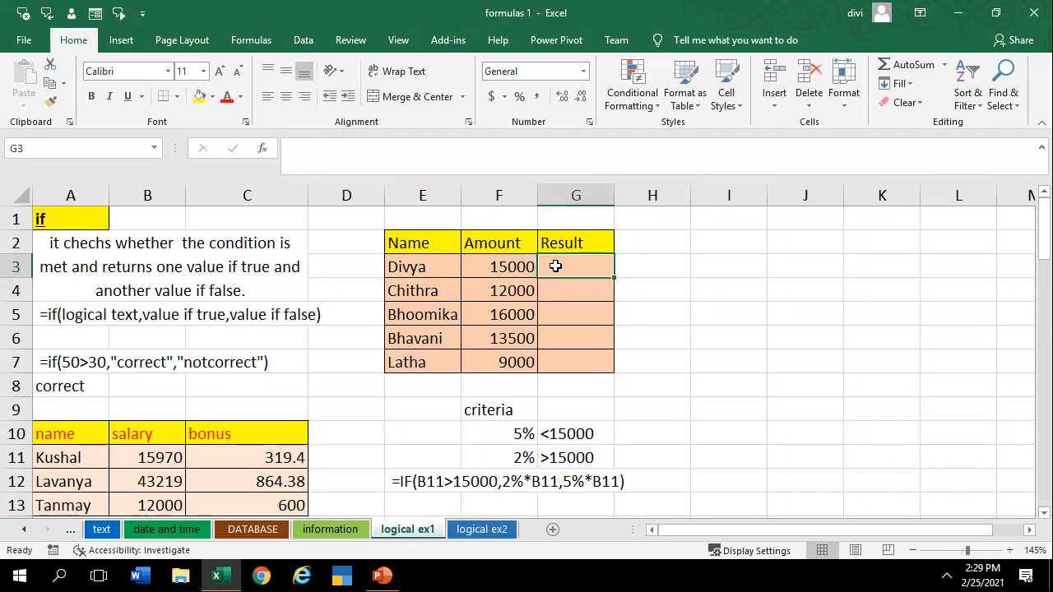
pyautogui.click(265, 537)
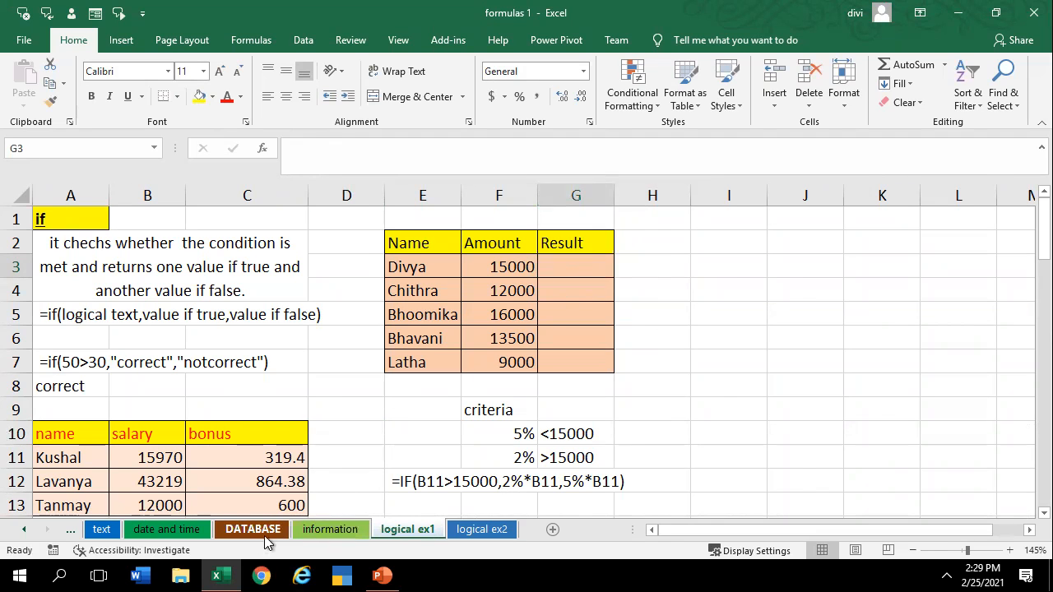
pyautogui.click(333, 531)
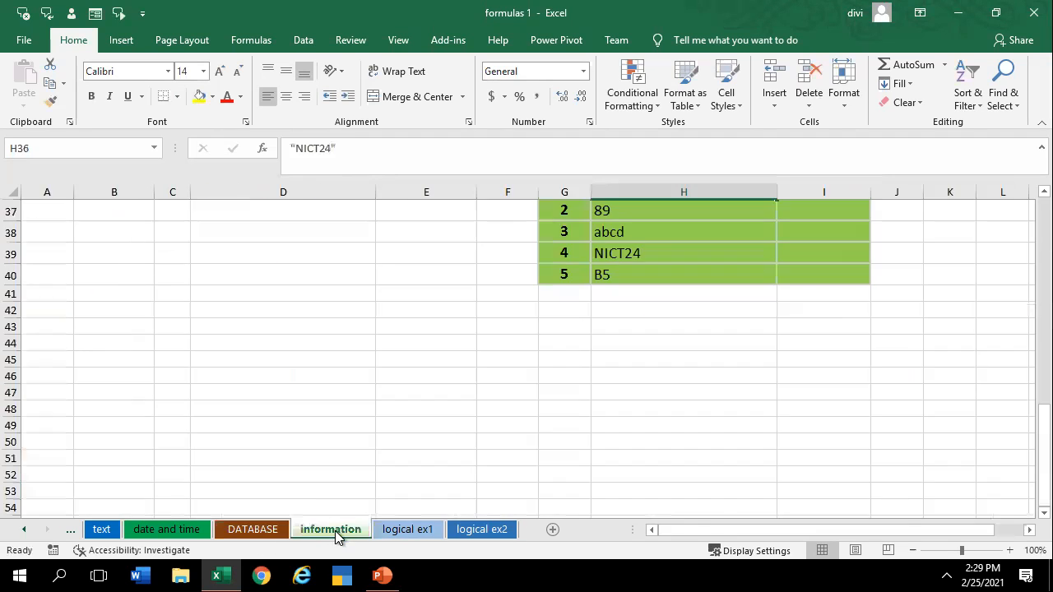
# Open the logical ex1 sheet and view the Name, Amount and Result table beside the IF notes
pyautogui.click(390, 533)
pyautogui.click(521, 426)
pyautogui.click(619, 414)
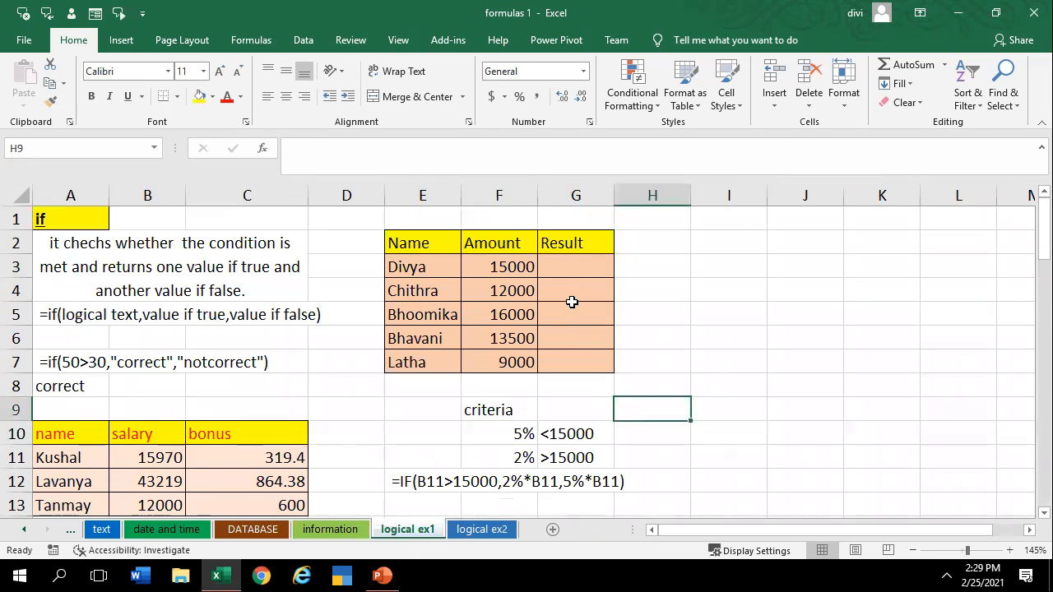
pyautogui.click(576, 288)
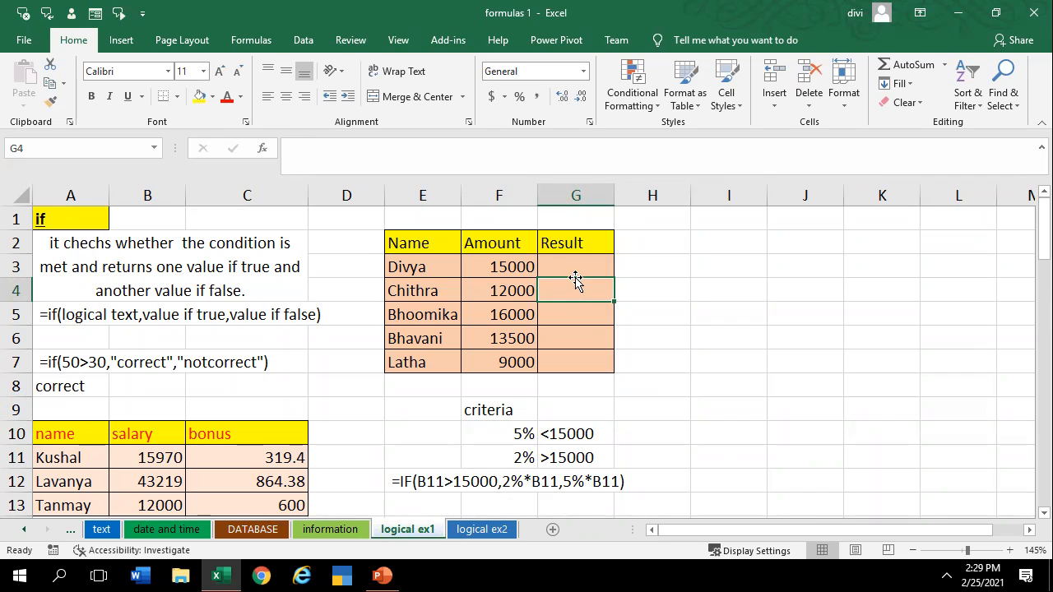
pyautogui.click(700, 330)
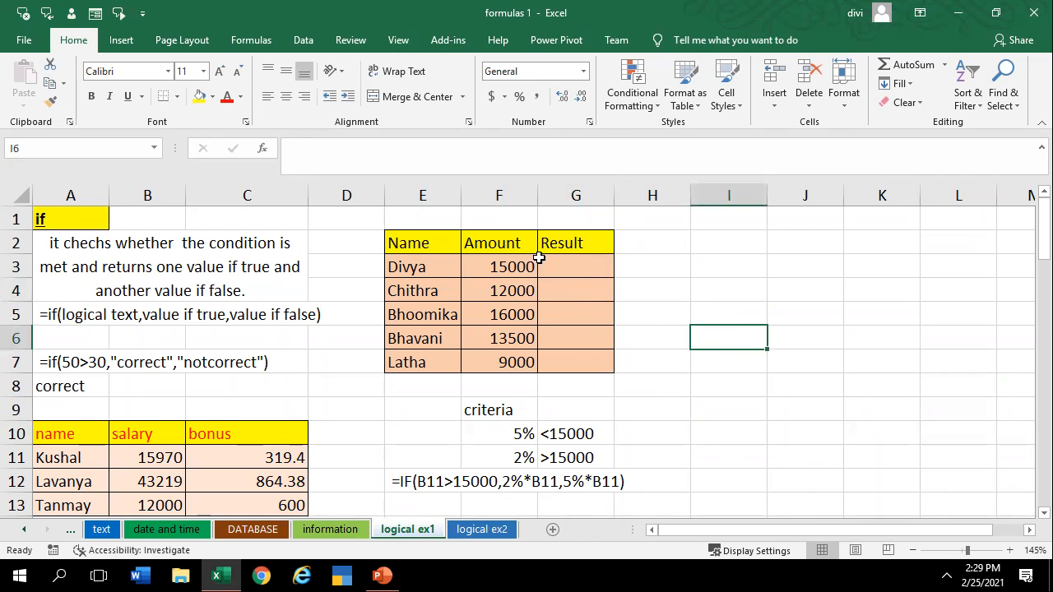
# Switch to the EXCEL notes presentation in PowerPoint and present the slides from Information Functions through to Logical Functions
pyautogui.hotkey('alt', 'Tab')
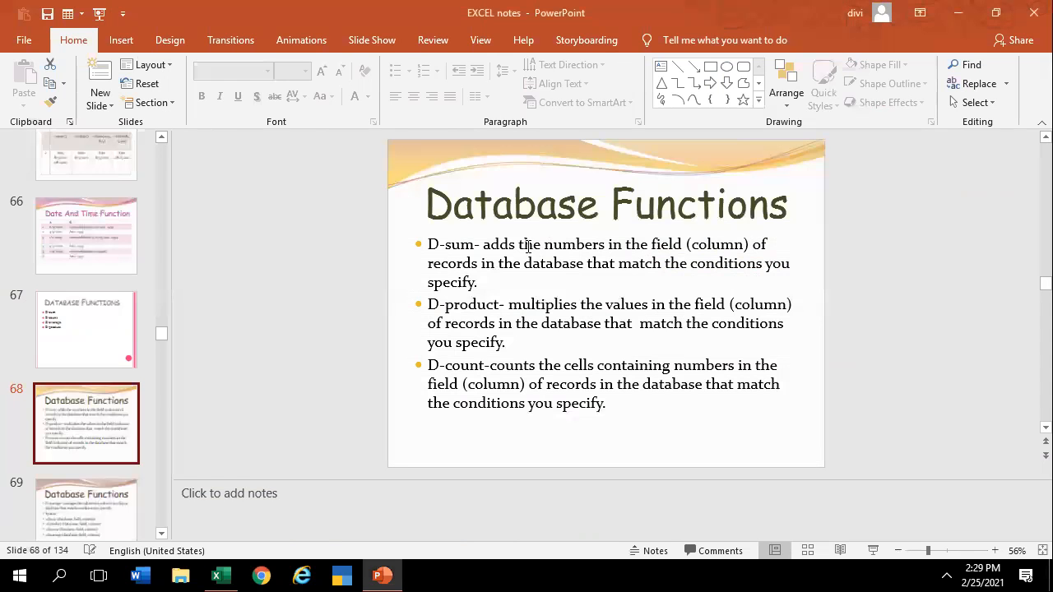
pyautogui.press('pagedown')
pyautogui.press('pagedown')
pyautogui.press('pagedown')
pyautogui.press('pagedown')
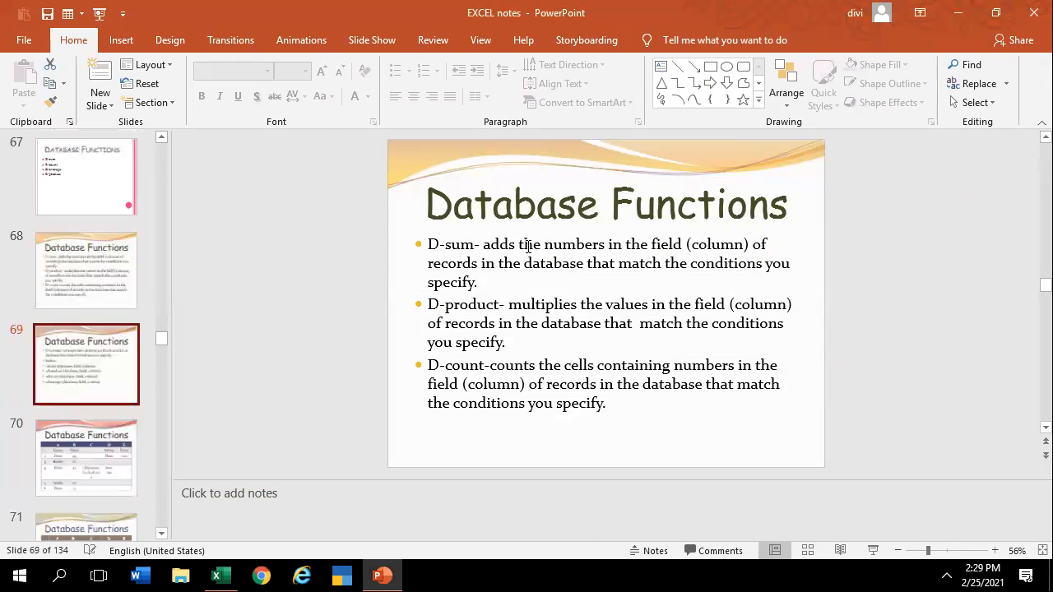
pyautogui.press('pagedown')
pyautogui.press('pagedown')
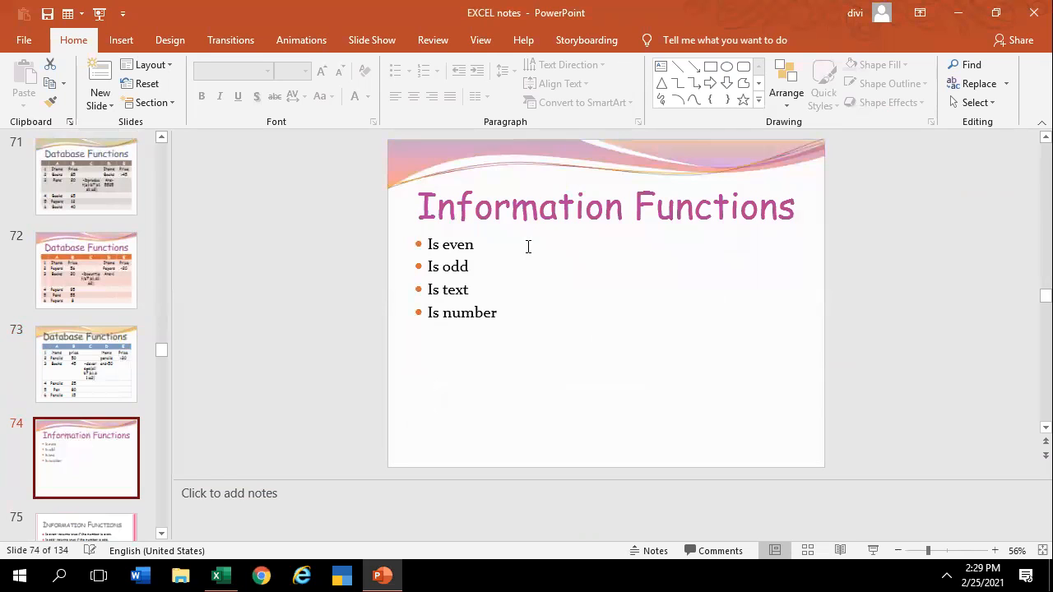
pyautogui.hotkey('shift', 'F5')
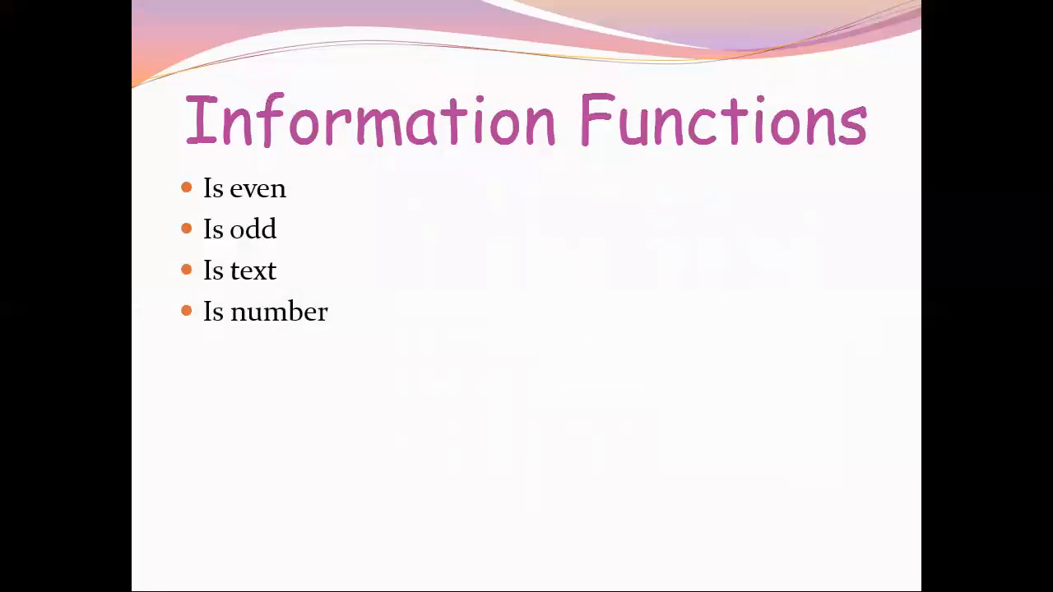
pyautogui.press('Right')
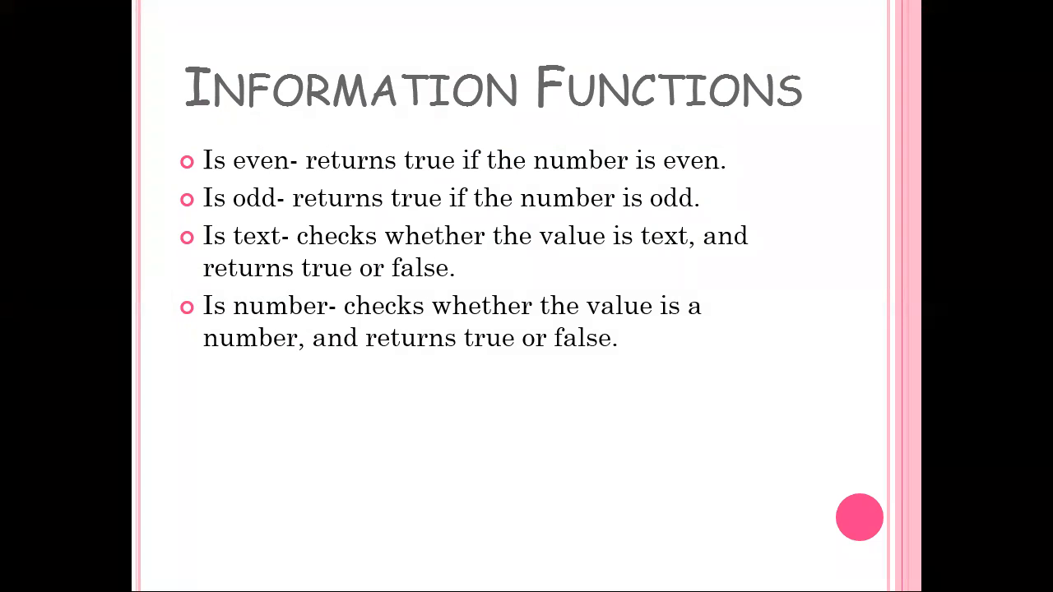
pyautogui.press('Right')
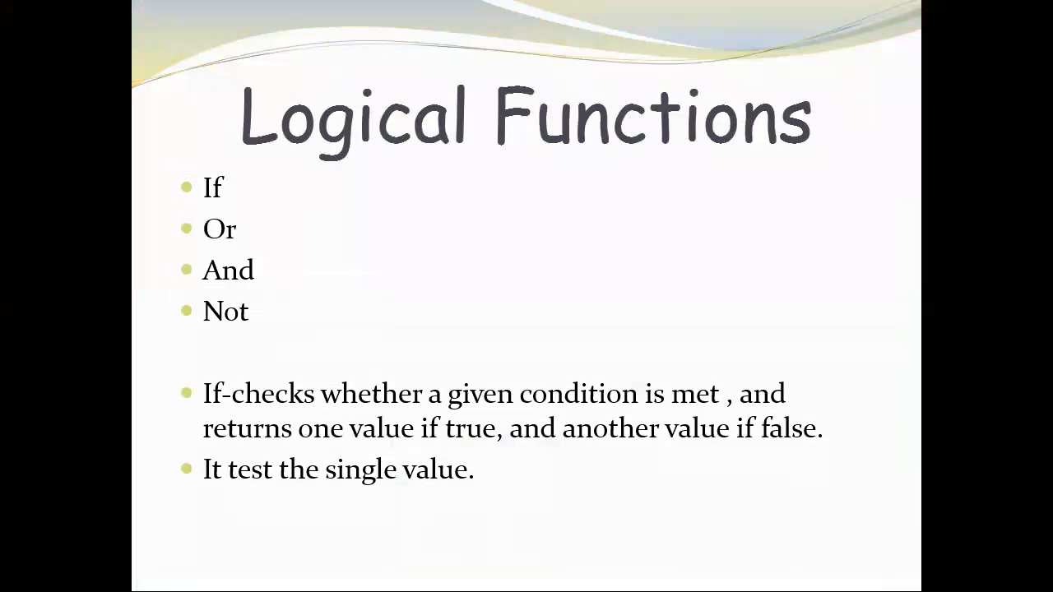
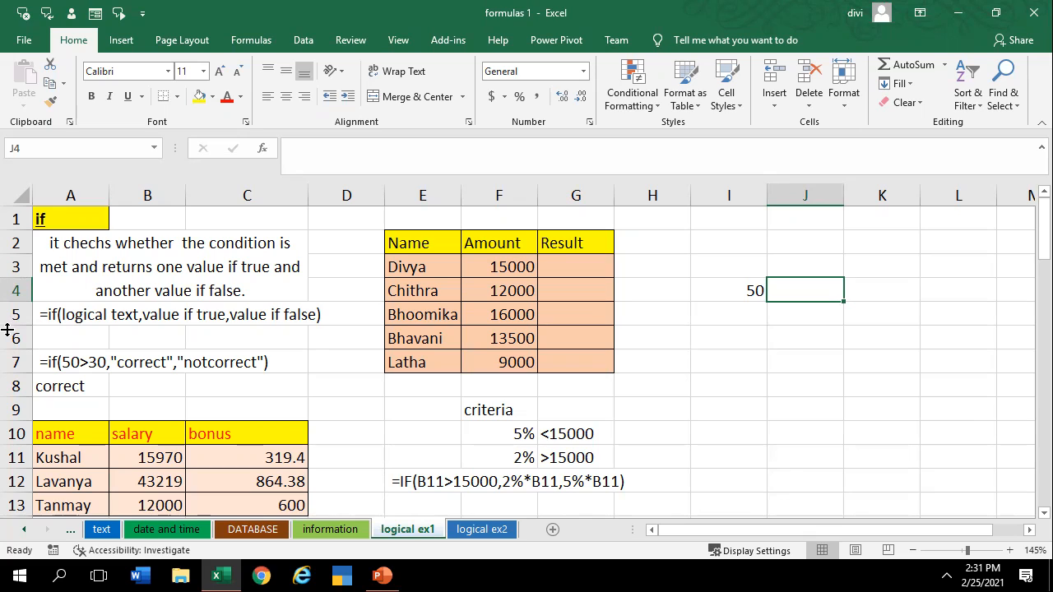
# Enter the formula =IF(I4>40,"good","bad") in J4 of the logical ex1 sheet
pyautogui.write('=if')
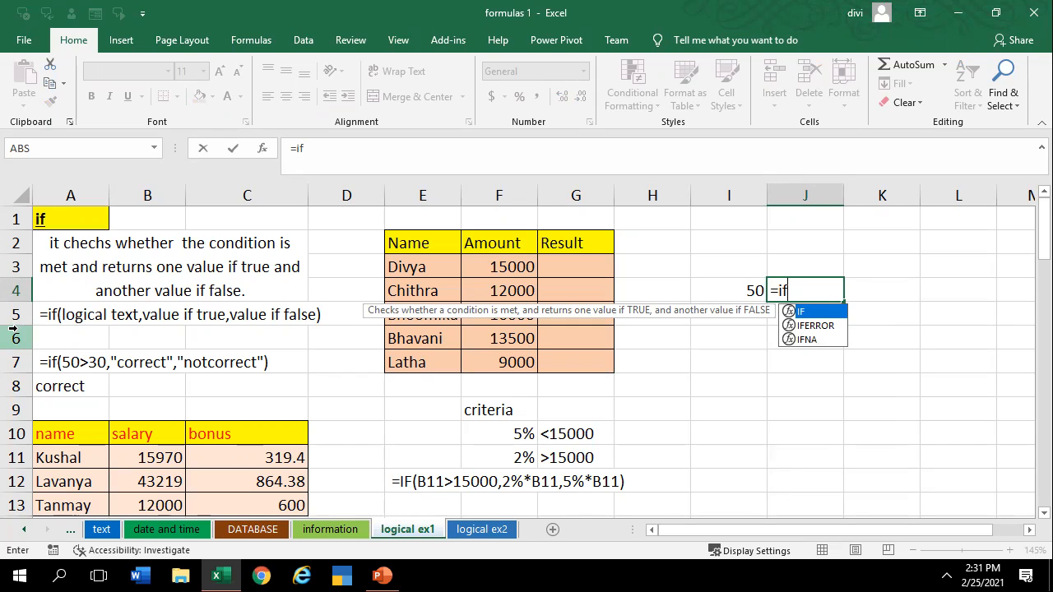
pyautogui.write('(')
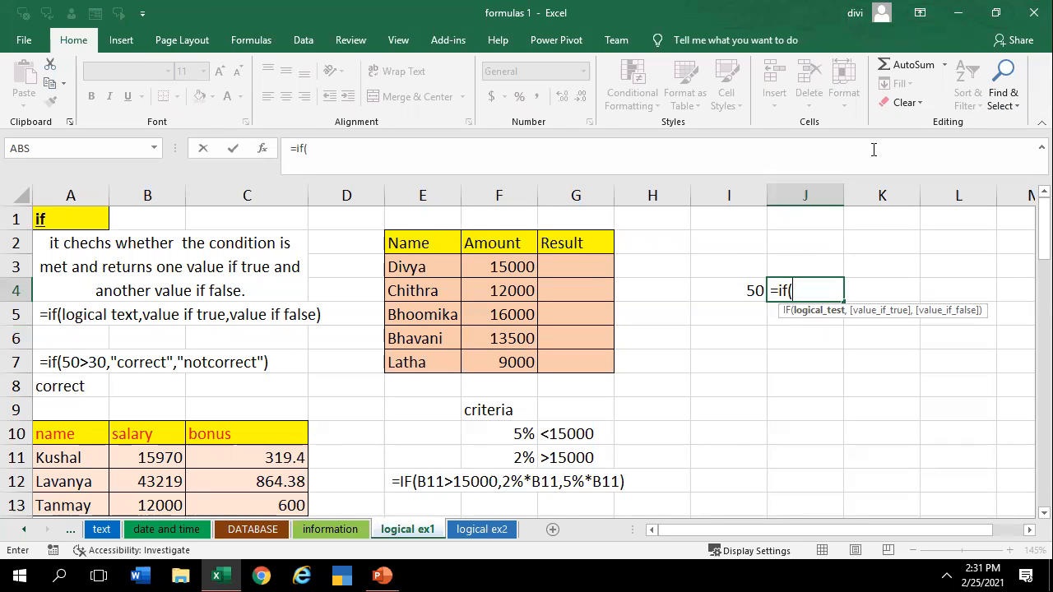
pyautogui.click(791, 290)
pyautogui.click(750, 293)
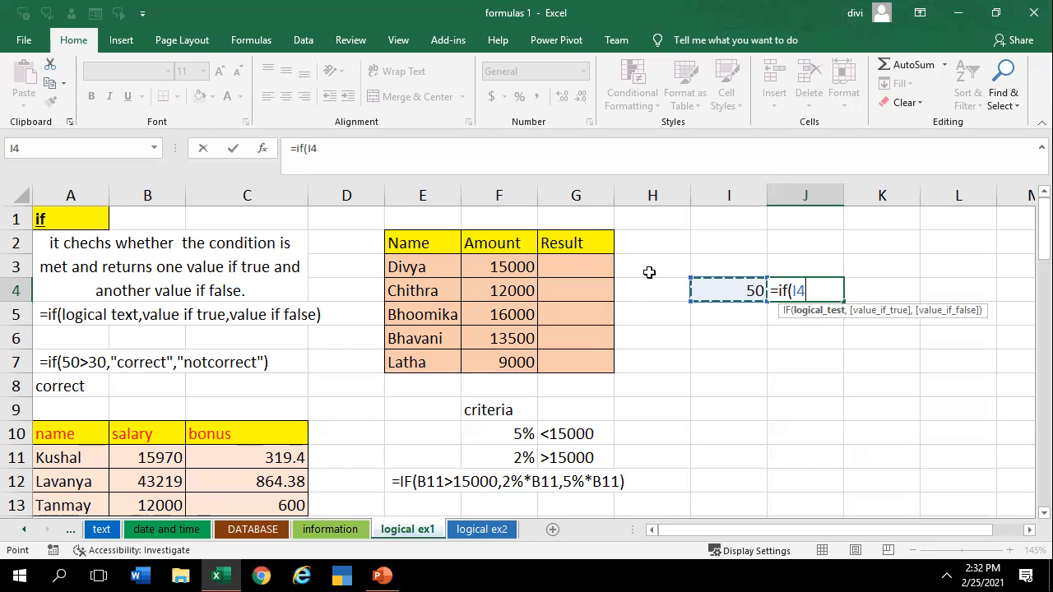
pyautogui.write('>40,')
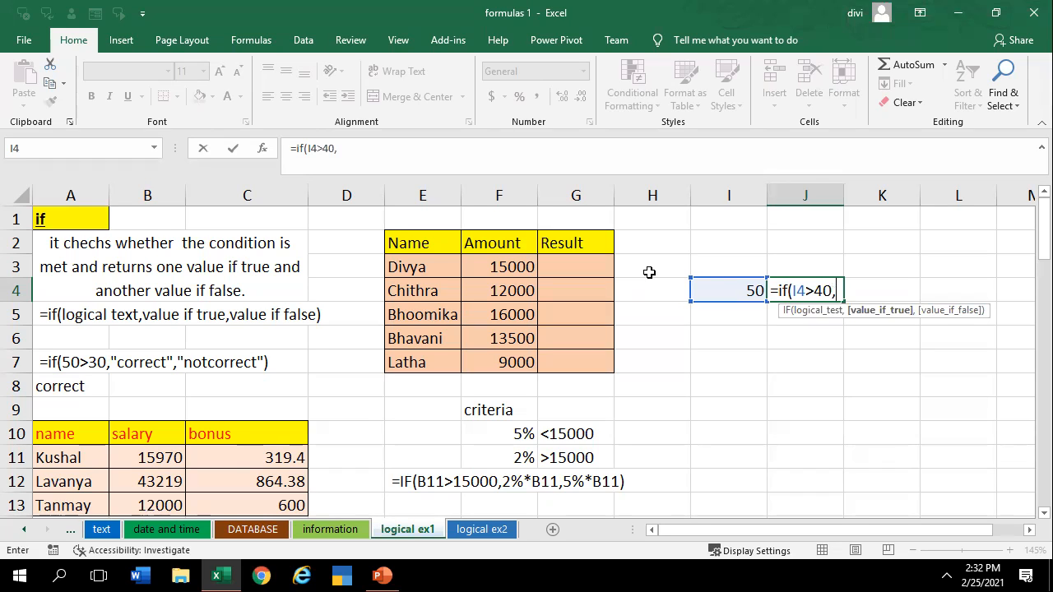
pyautogui.write('"')
pyautogui.write('good')
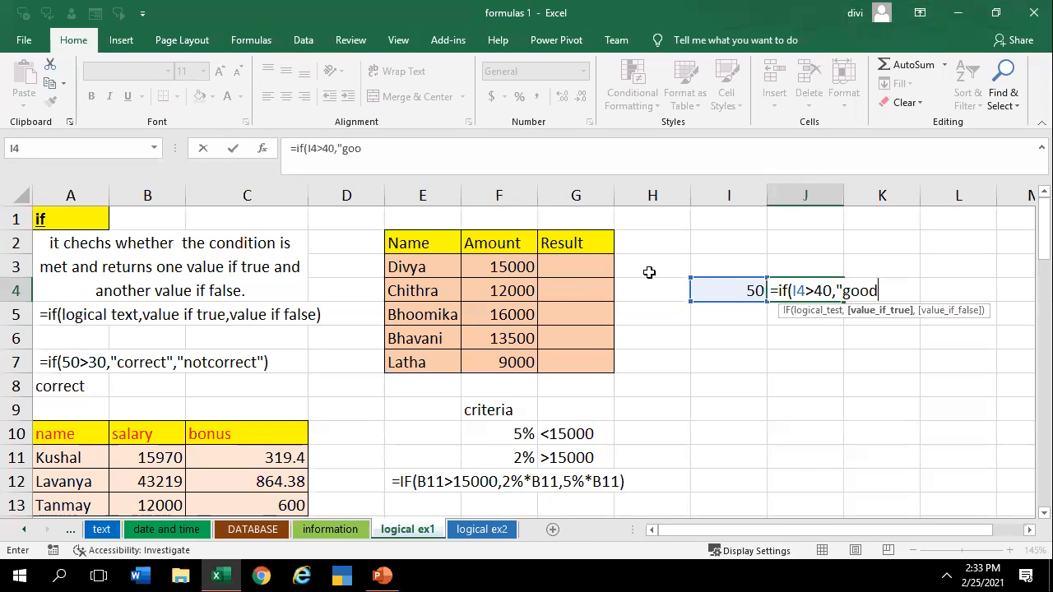
pyautogui.write('","')
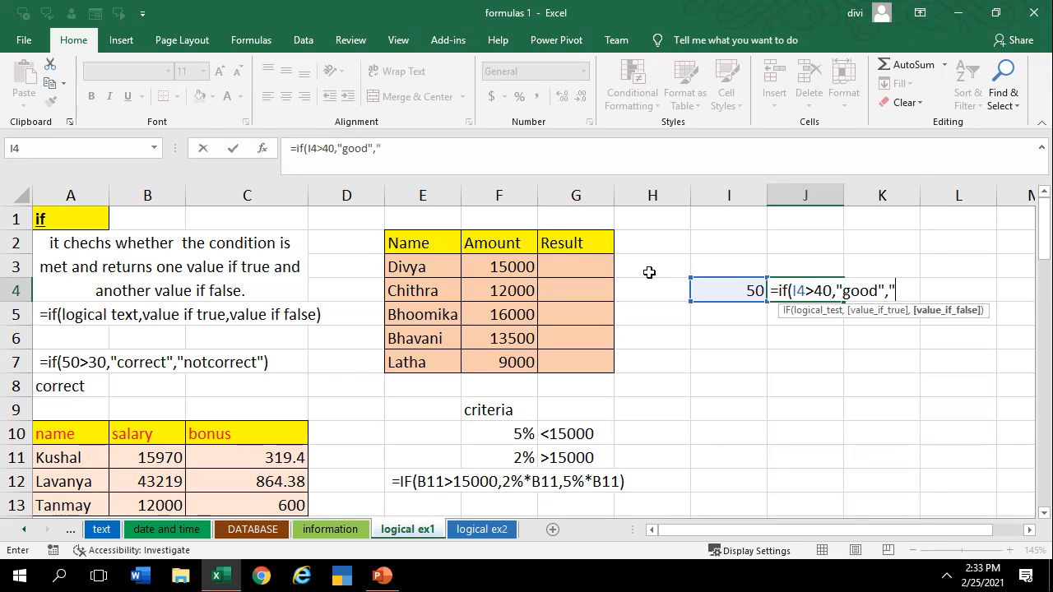
pyautogui.write('bad"')
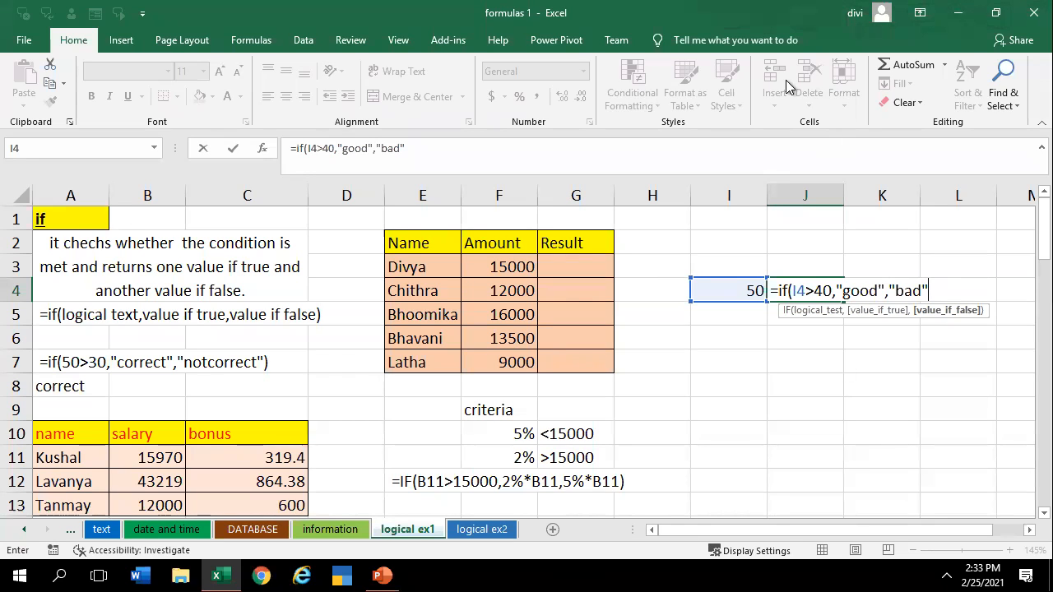
pyautogui.click(922, 288)
pyautogui.click(938, 282)
pyautogui.write('_')
pyautogui.press('BackSpace')
pyautogui.write(')')
pyautogui.hotkey('ctrl', 'Return')
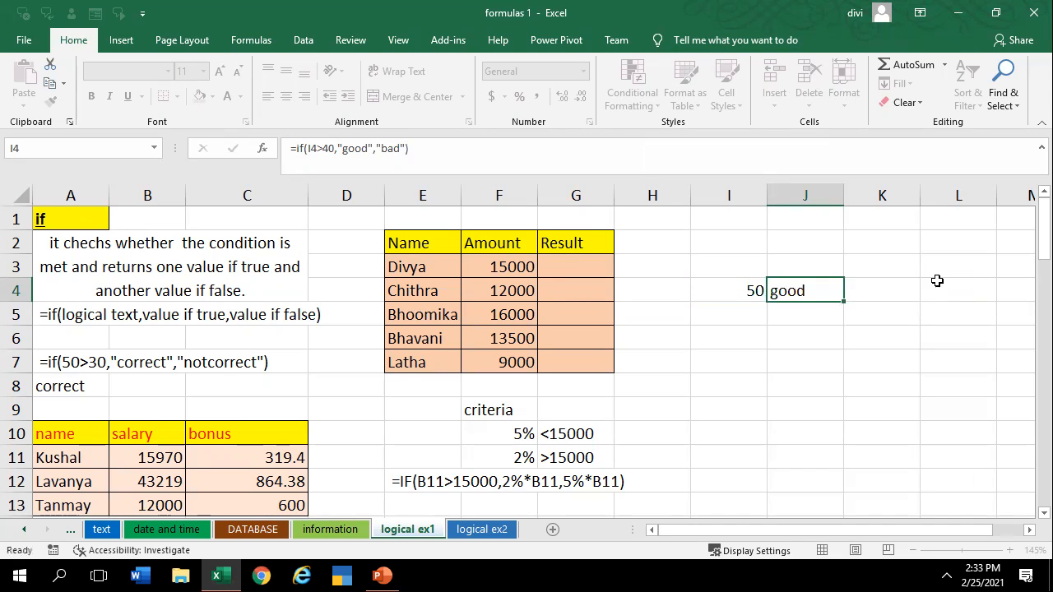
pyautogui.press('Return')
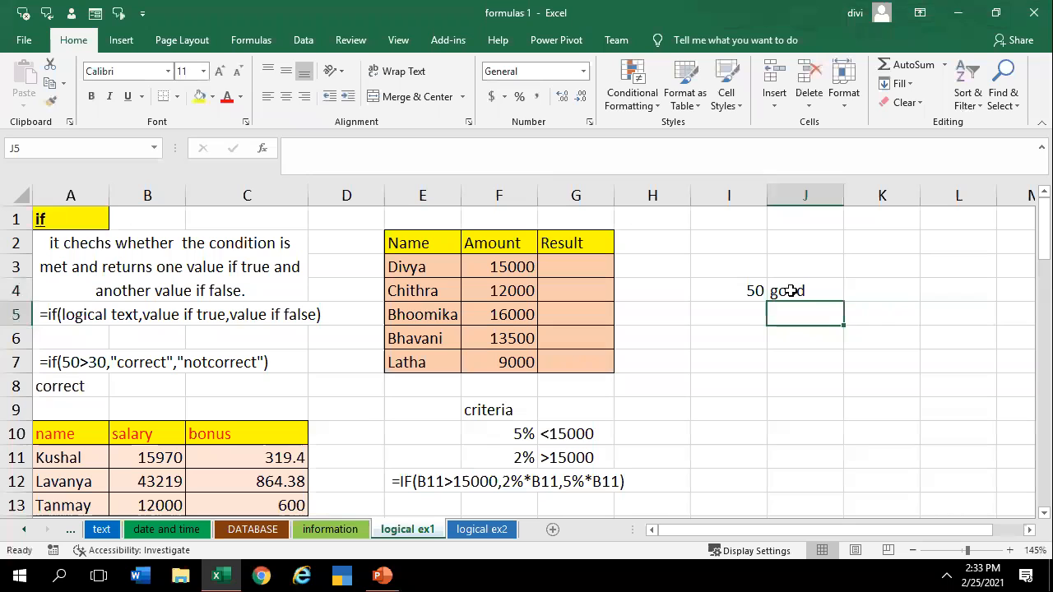
pyautogui.click(787, 290)
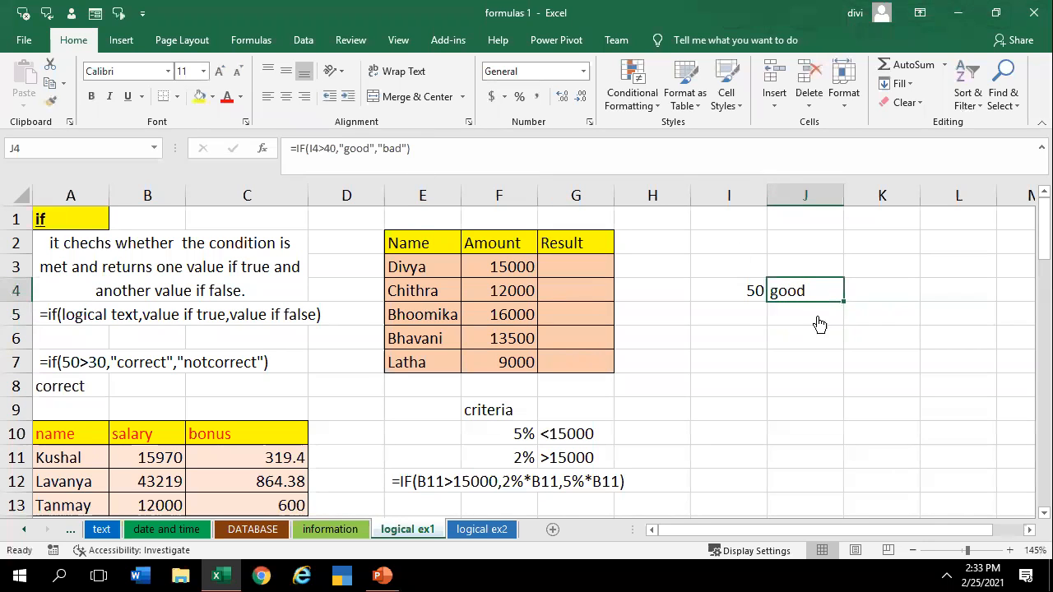
pyautogui.doubleClick(787, 287)
pyautogui.click(805, 338)
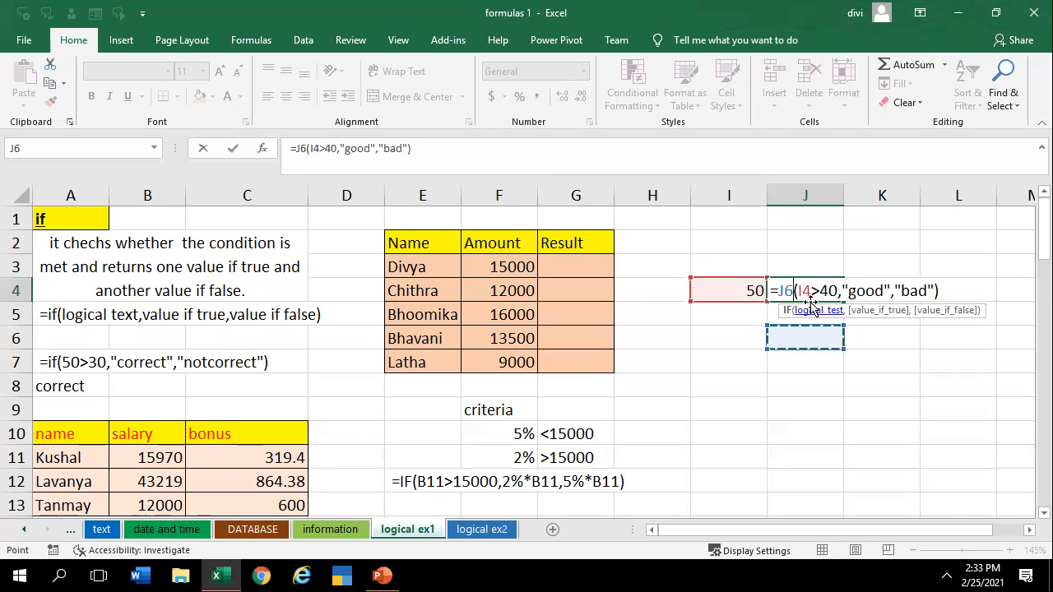
pyautogui.press('BackSpace')
pyautogui.press('BackSpace')
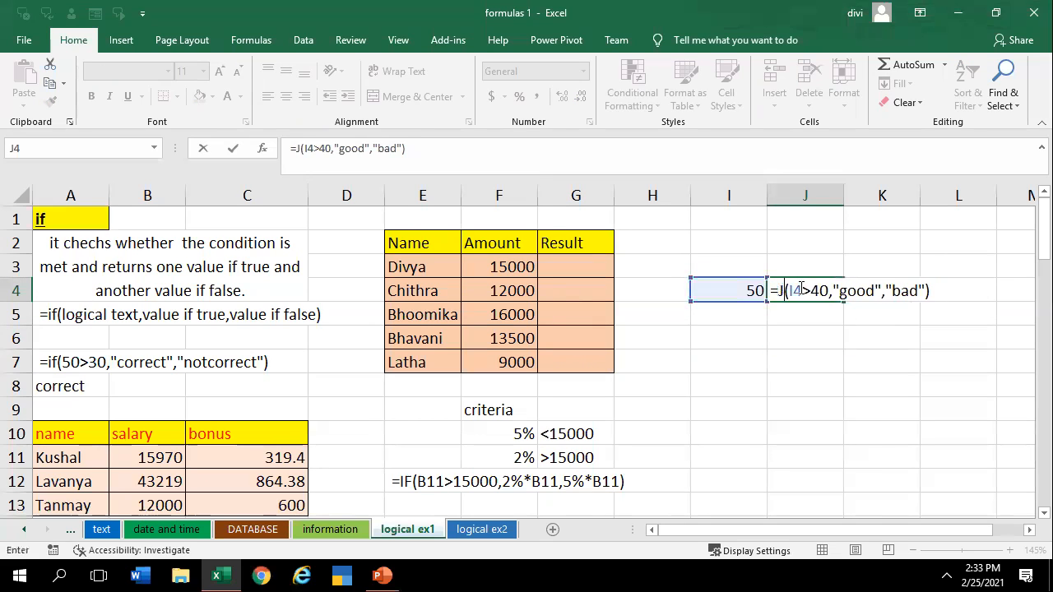
pyautogui.write('if')
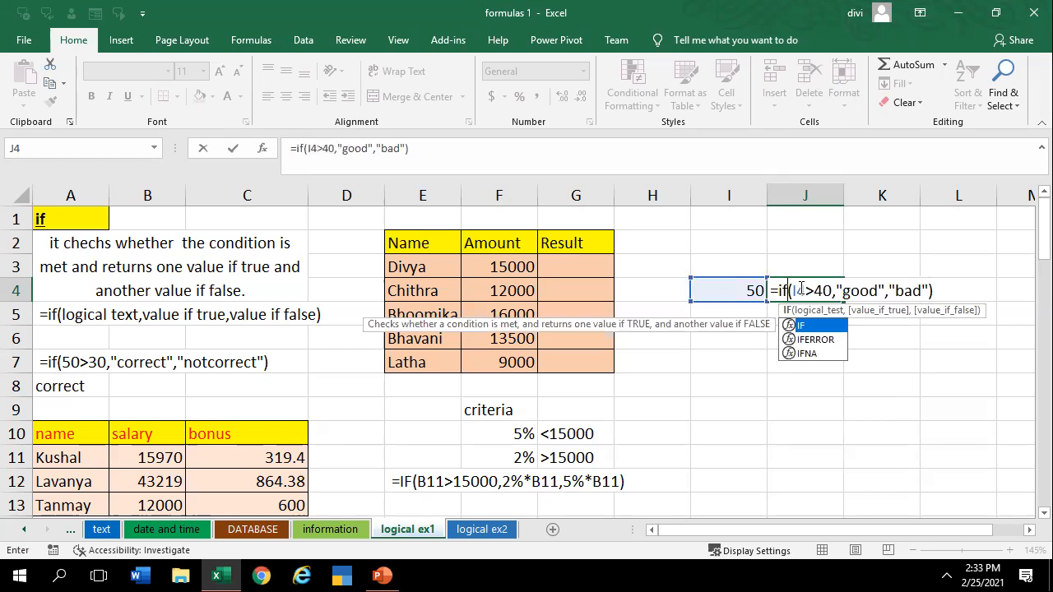
pyautogui.press('Return')
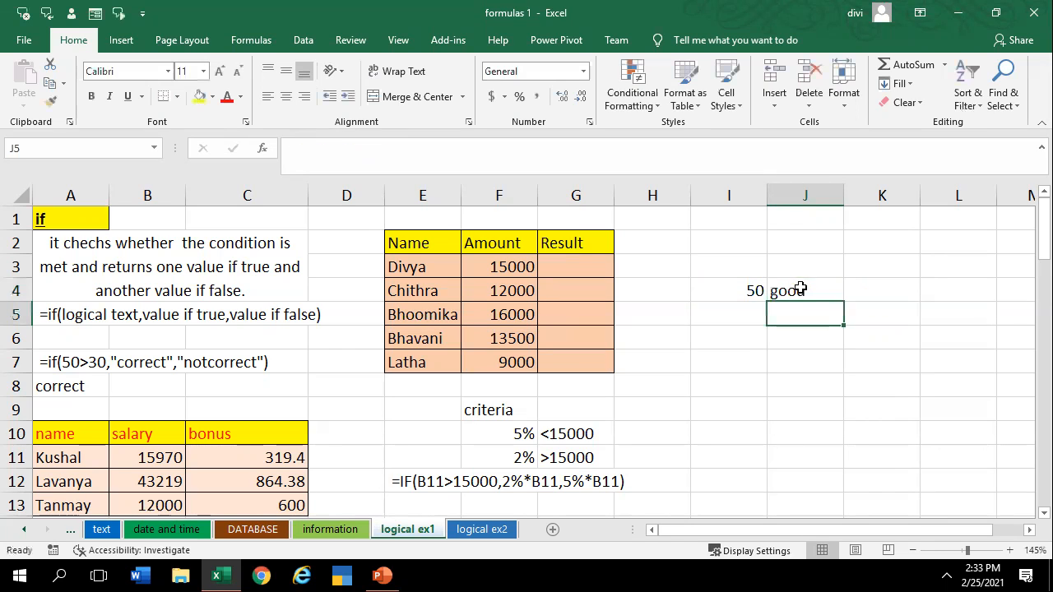
# Compare the IF formula in J4 with the value in I4, and review the Name and Amount columns of the Result table
pyautogui.click(823, 291)
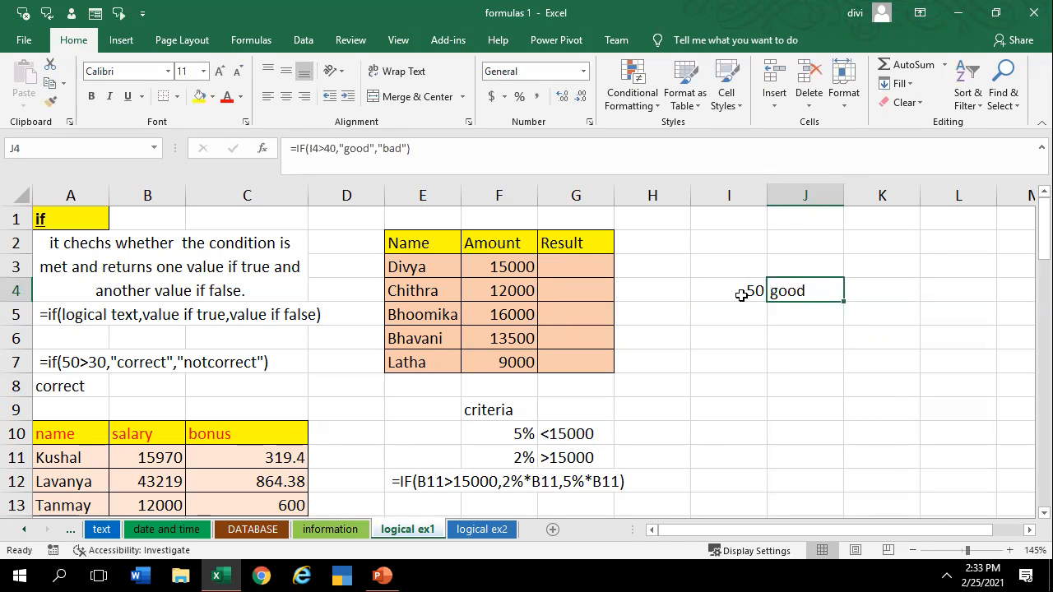
pyautogui.click(742, 296)
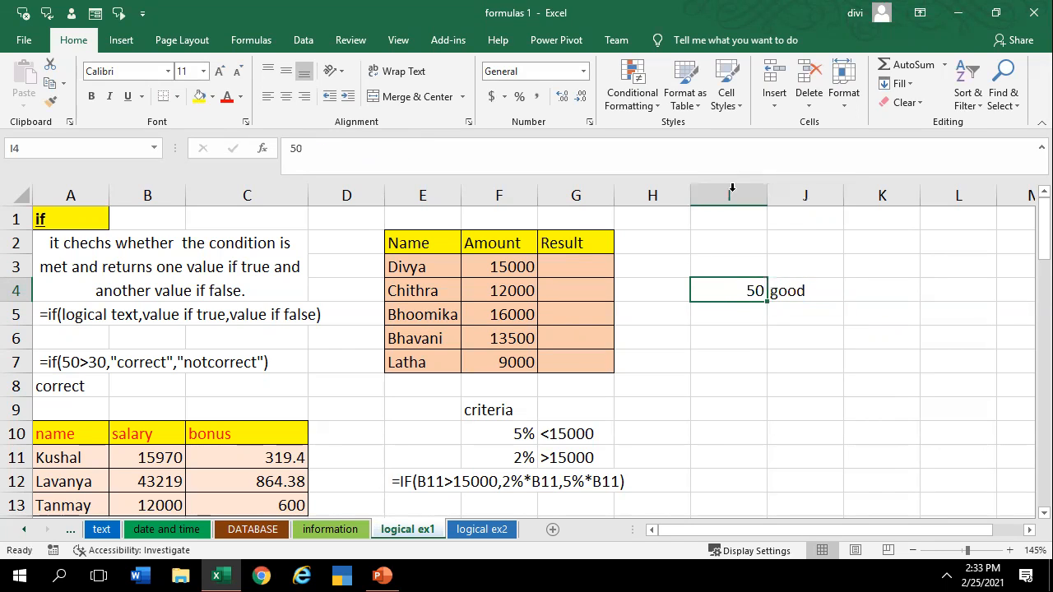
pyautogui.click(791, 296)
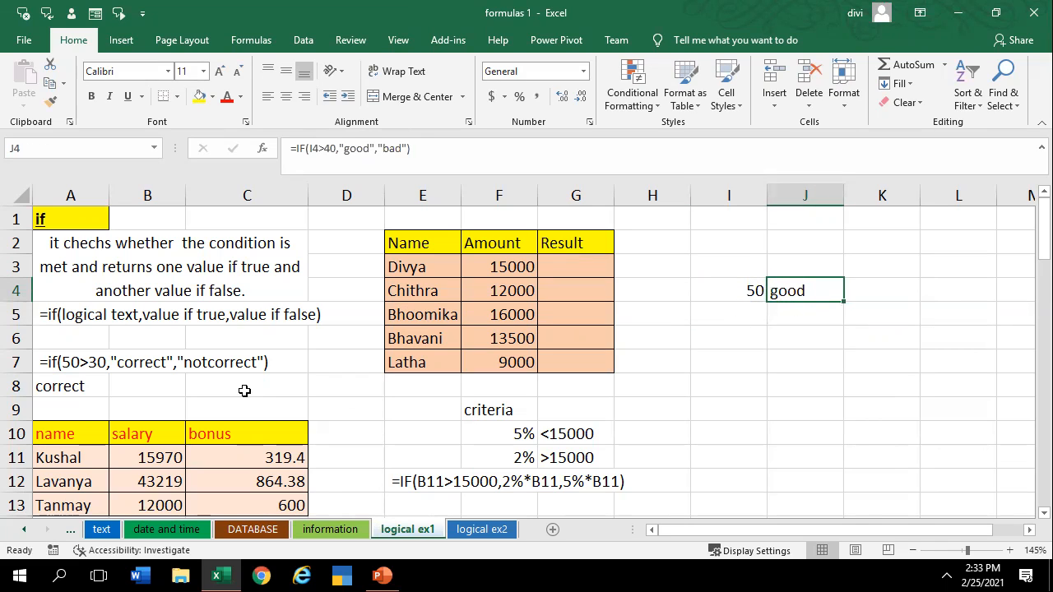
pyautogui.click(563, 271)
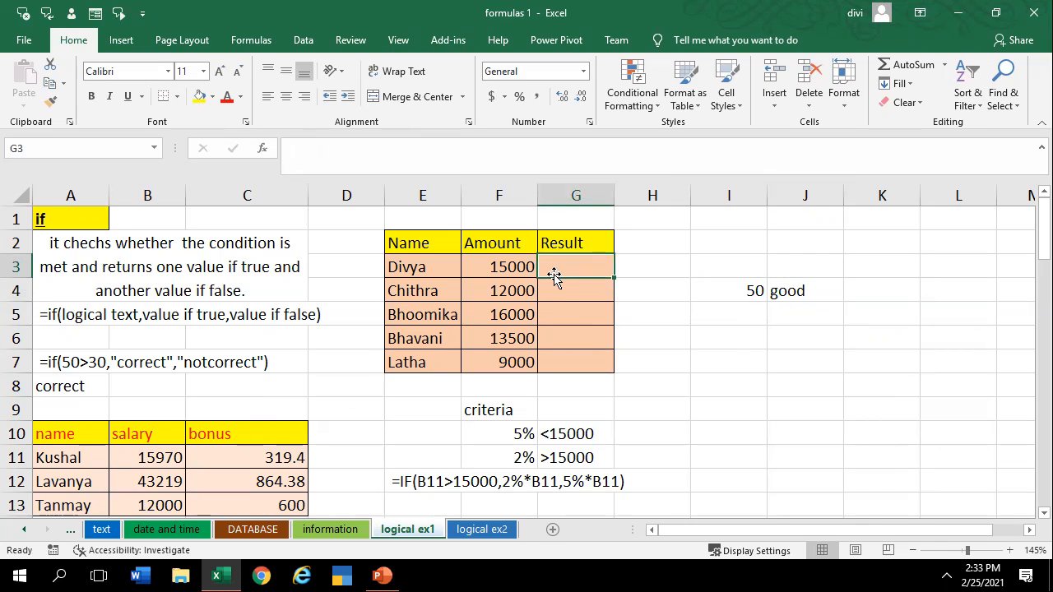
pyautogui.moveTo(413, 250); pyautogui.dragTo(400, 361)
pyautogui.moveTo(492, 247); pyautogui.dragTo(504, 367)
pyautogui.click(542, 267)
# Enter the text "bou" in G1 above the Result header
pyautogui.click(557, 219)
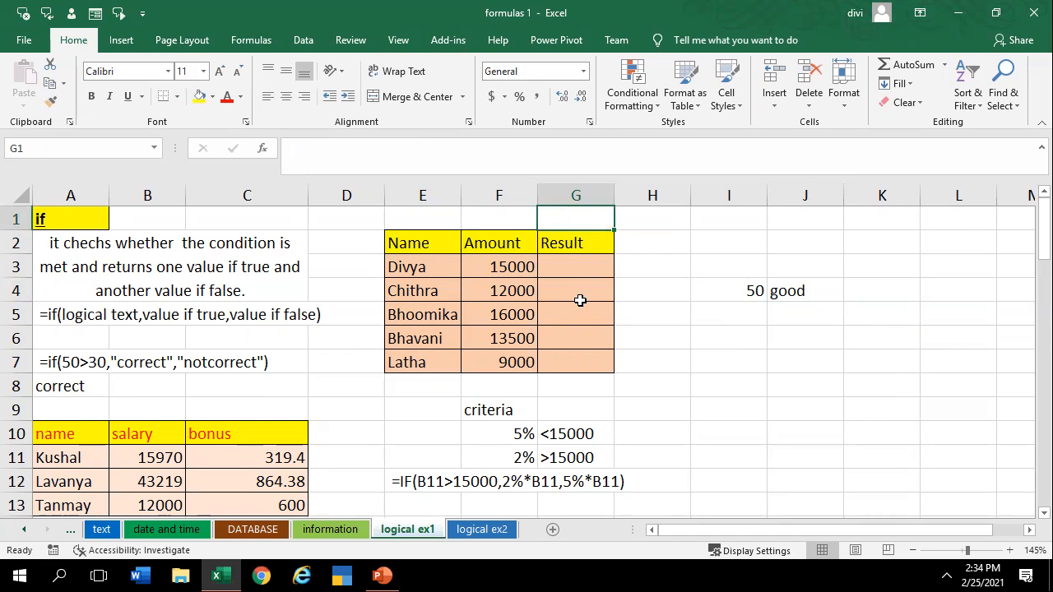
pyautogui.write('bou')
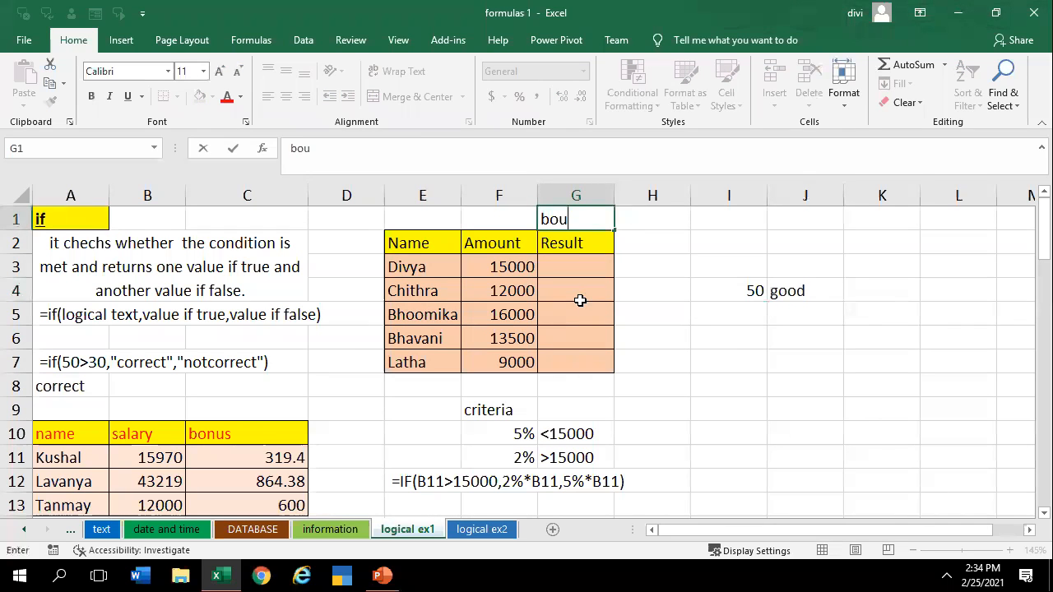
pyautogui.press('Return')
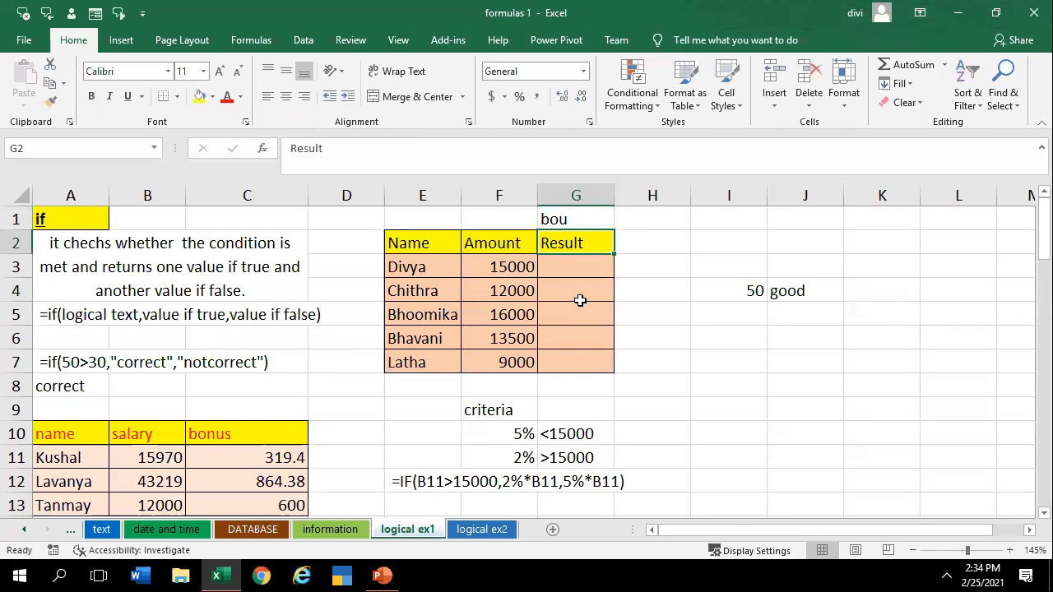
# Enter the formula =IF(F3>12000,"commission","no commission") in G3 under the Result header
pyautogui.press('Down')
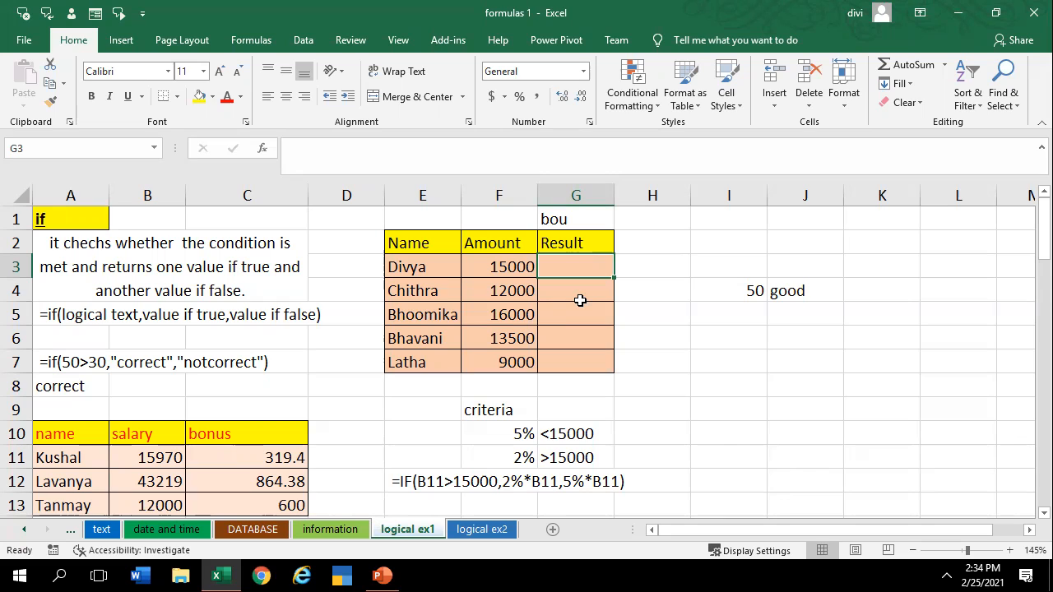
pyautogui.press('Up')
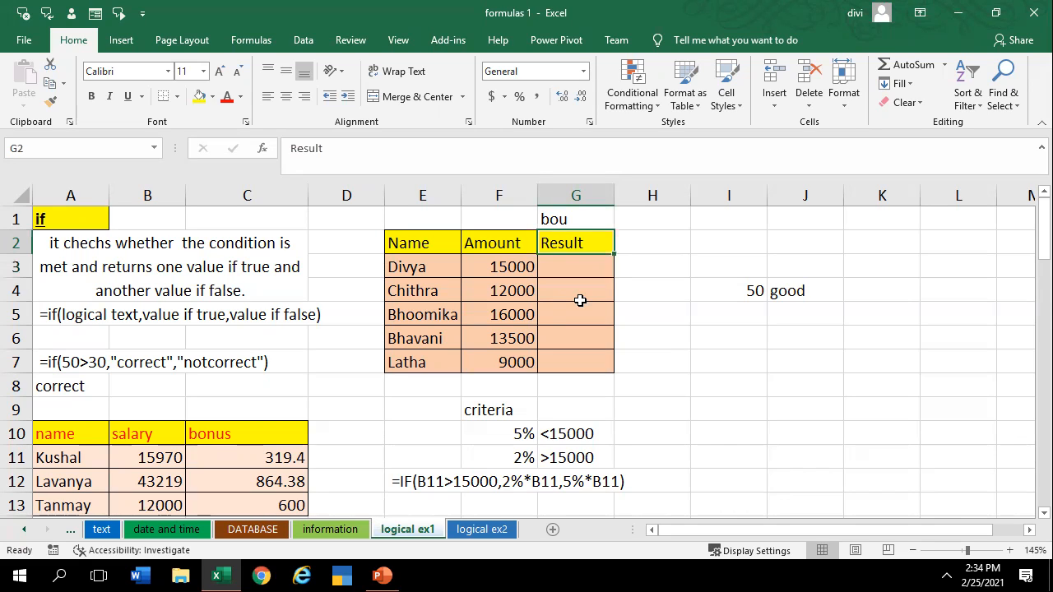
pyautogui.press('Down')
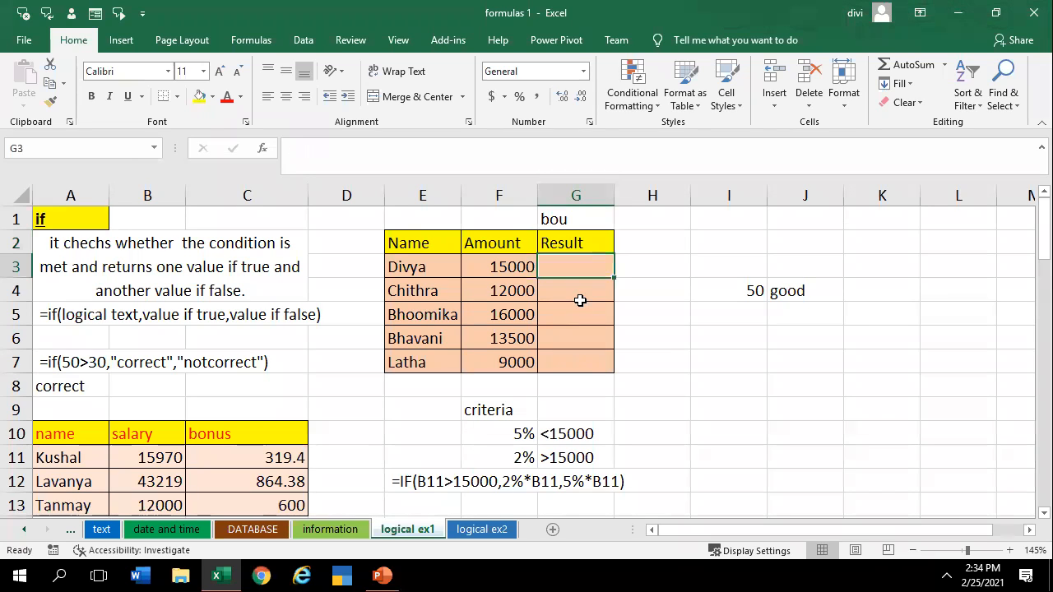
pyautogui.write('=if')
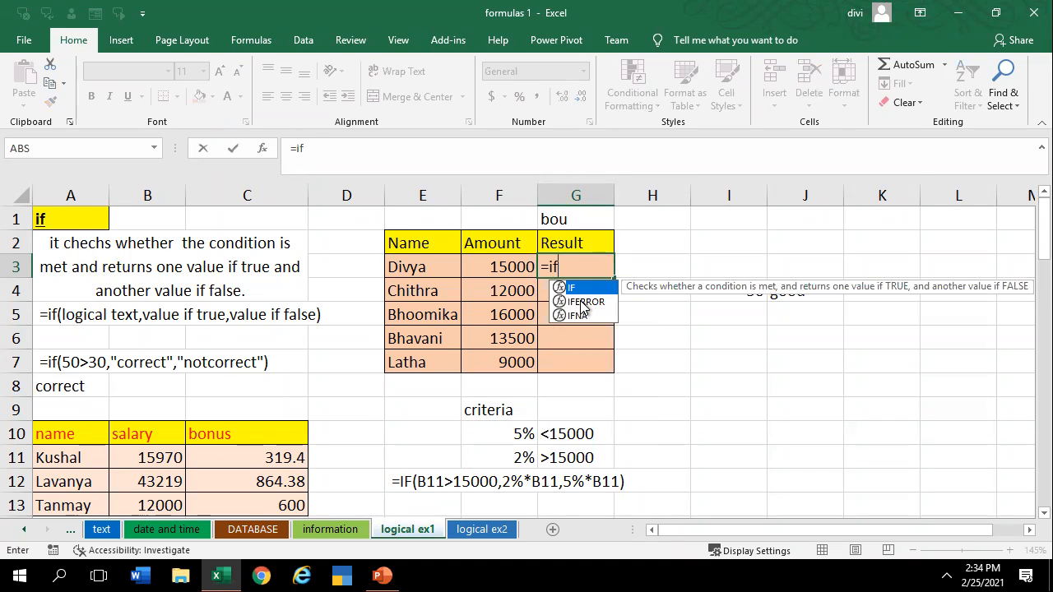
pyautogui.write('(')
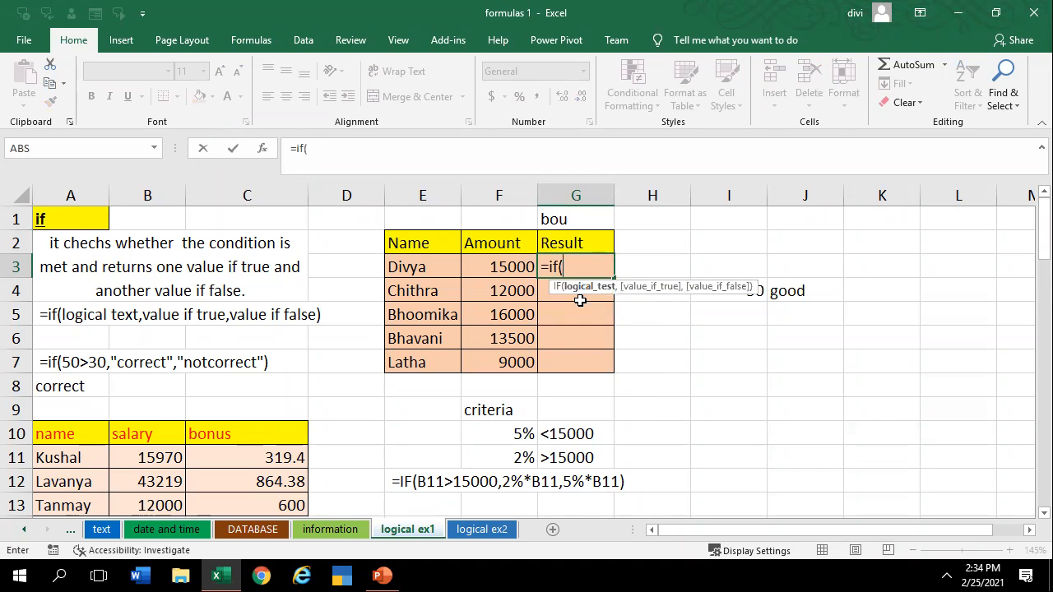
pyautogui.click(512, 266)
pyautogui.write('>12000')
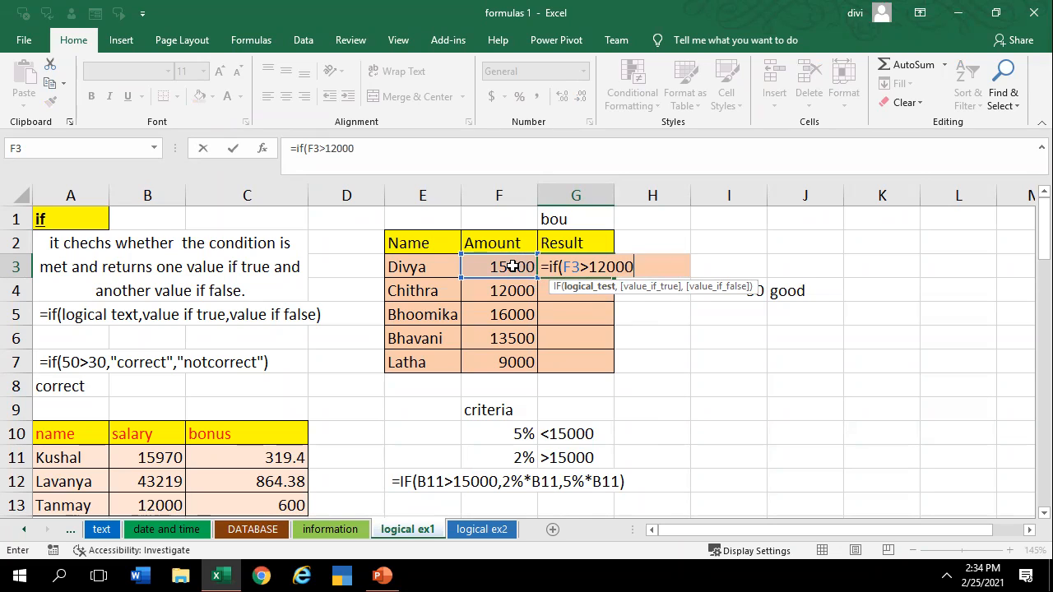
pyautogui.write(',')
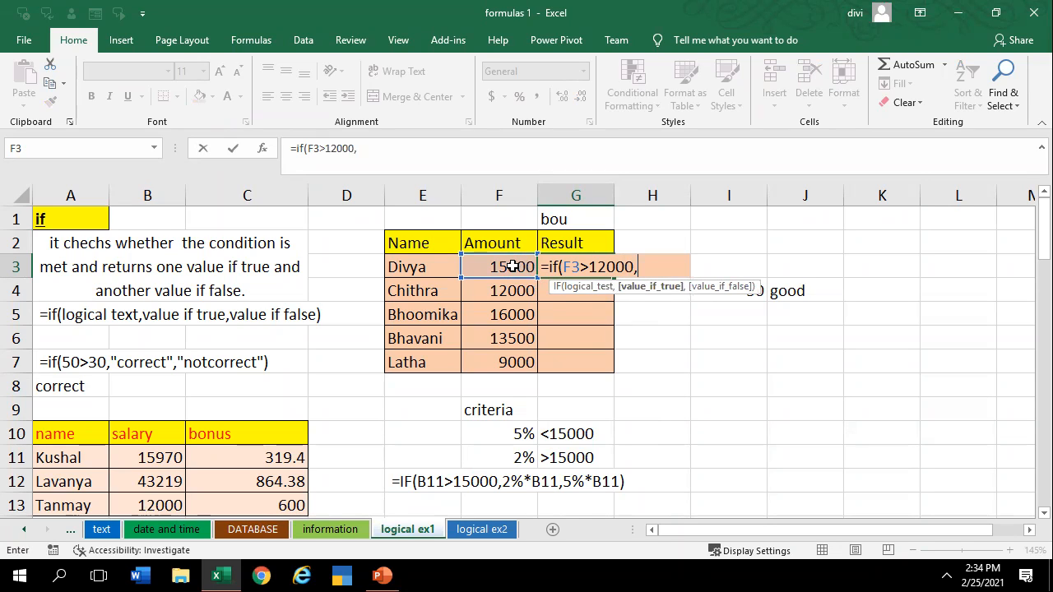
pyautogui.write('"')
pyautogui.write('commission')
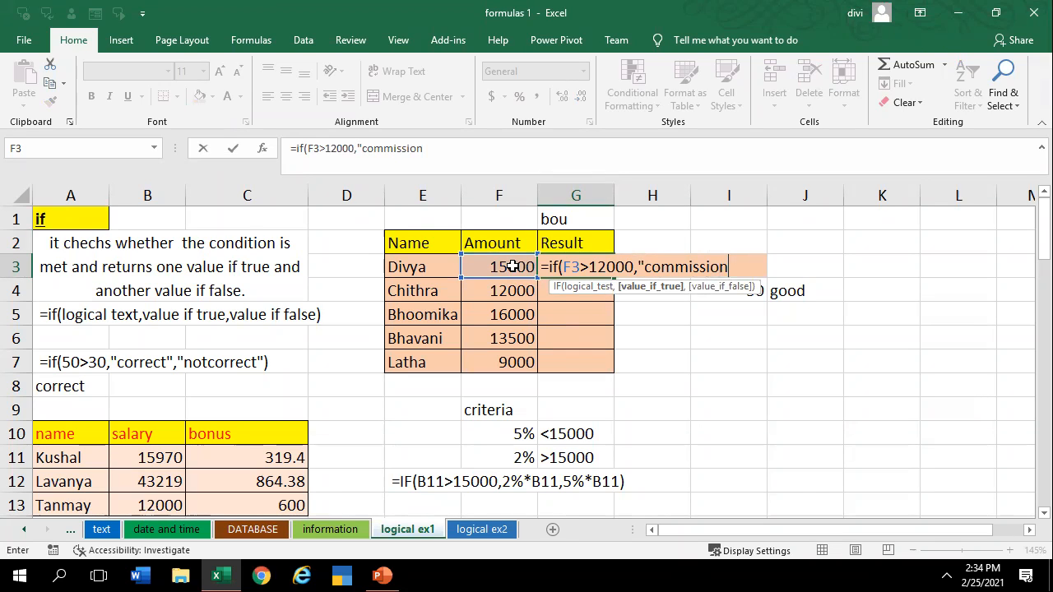
pyautogui.write('","')
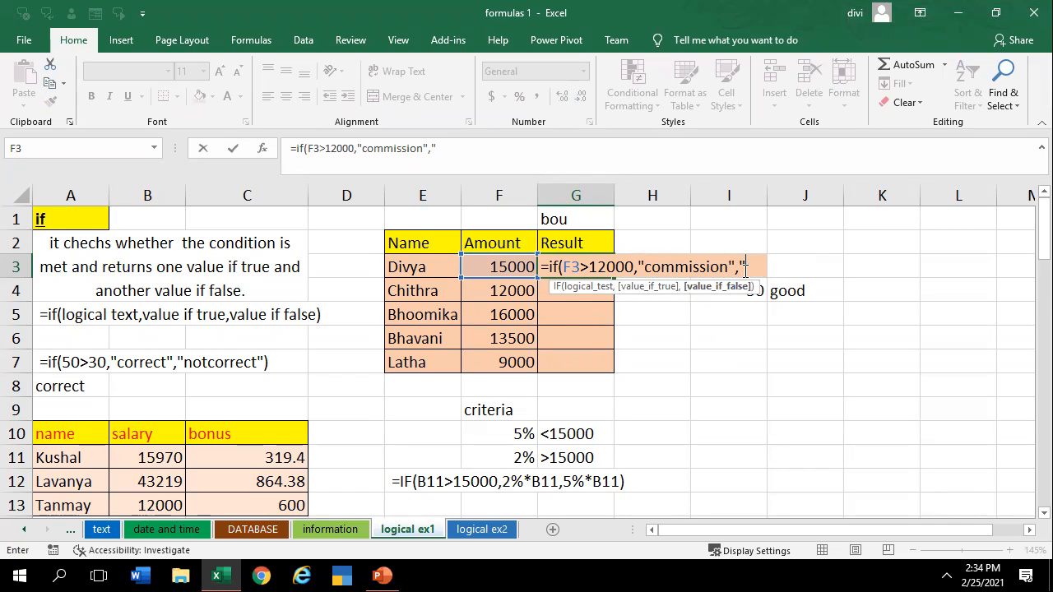
pyautogui.write('no comm')
pyautogui.write('ission')
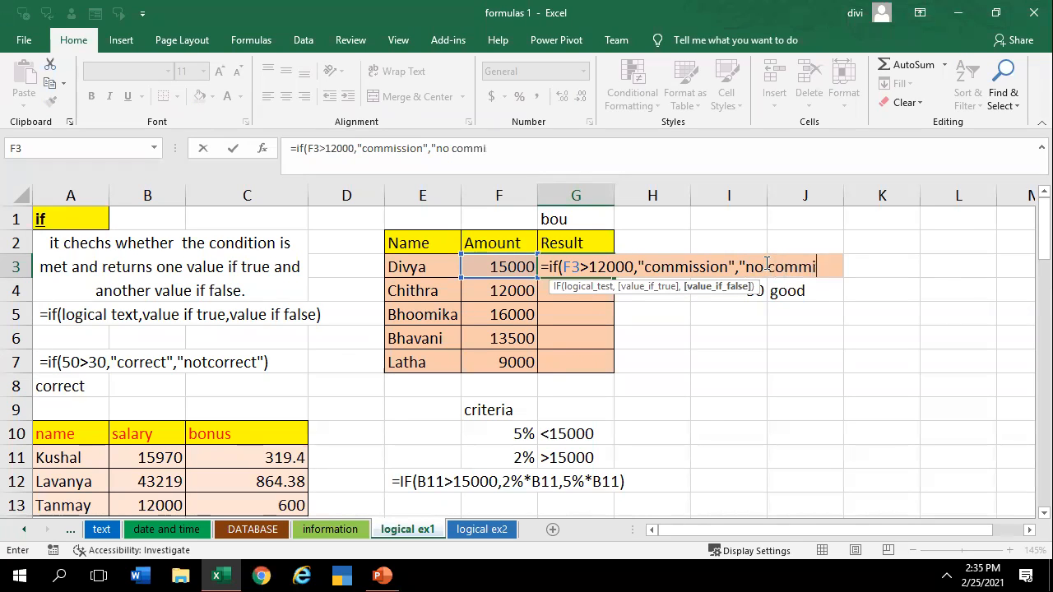
pyautogui.write('"')
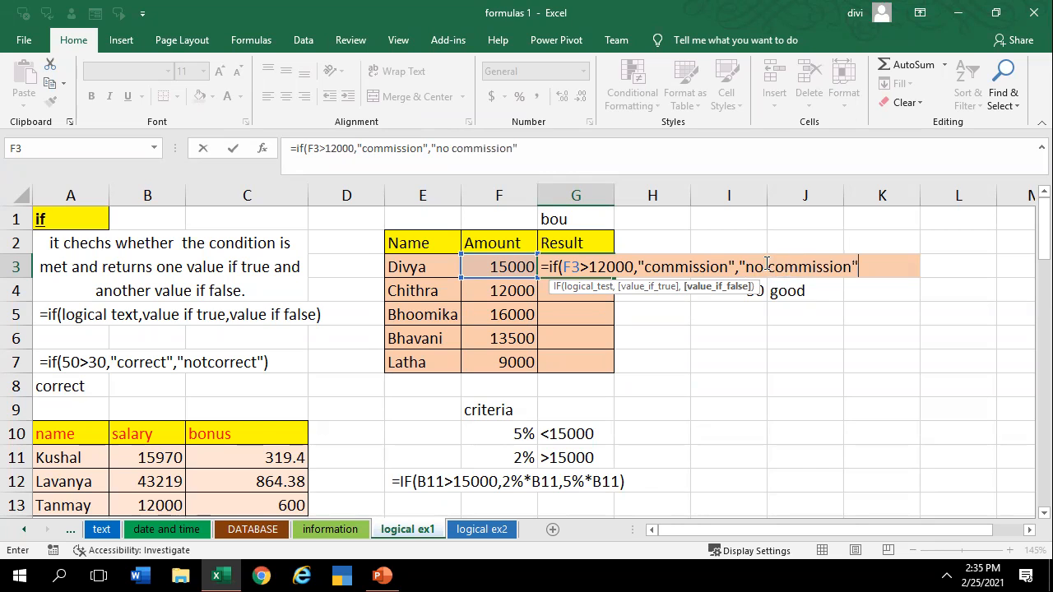
pyautogui.write(')')
pyautogui.press('Return')
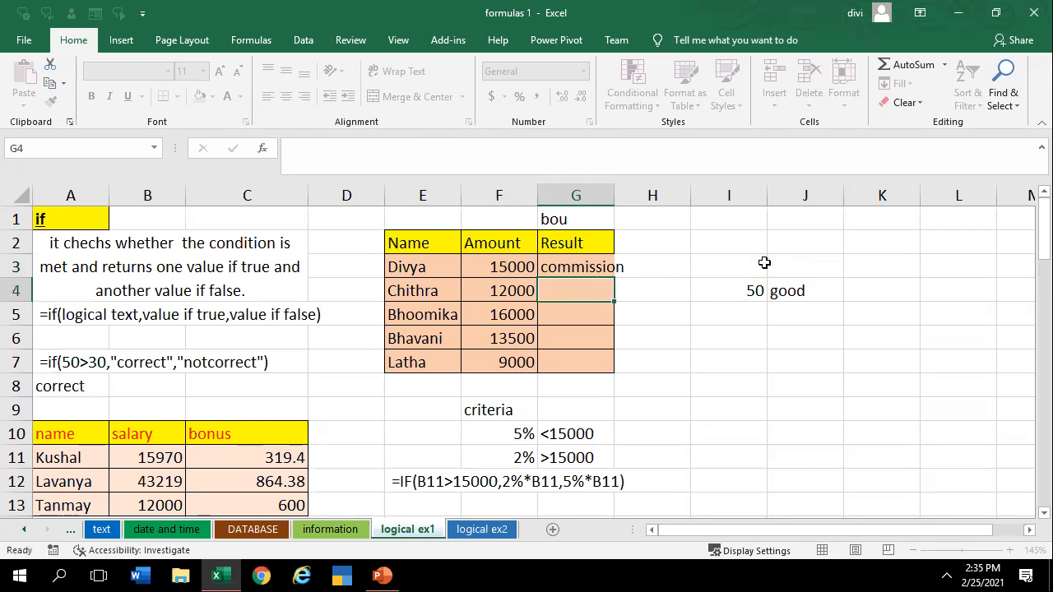
# Fill the commission formula from G3 down the Result column to G7
pyautogui.click(560, 273)
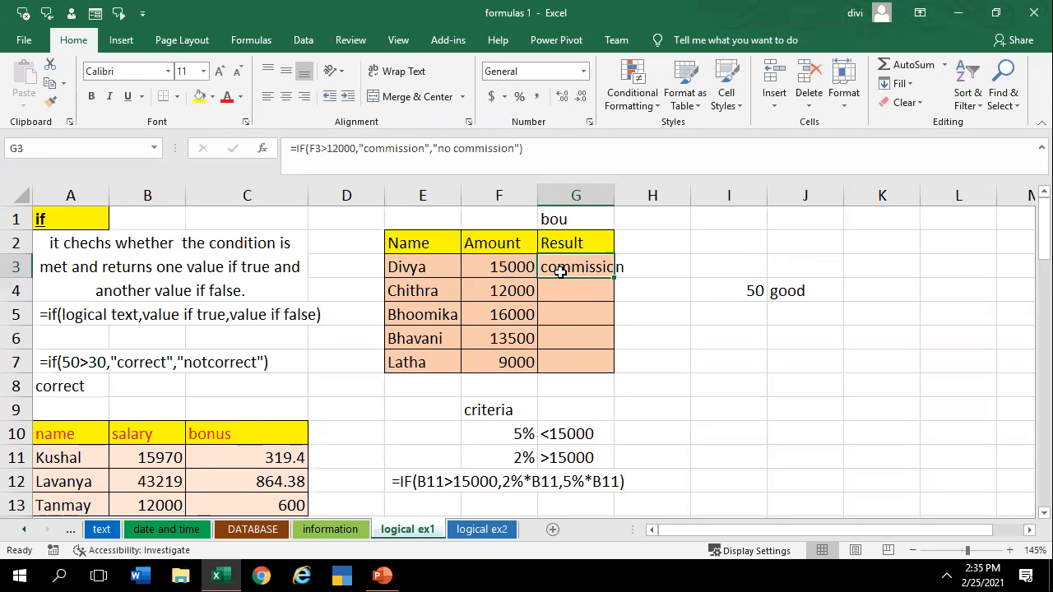
pyautogui.doubleClick(614, 279)
pyautogui.click(566, 363)
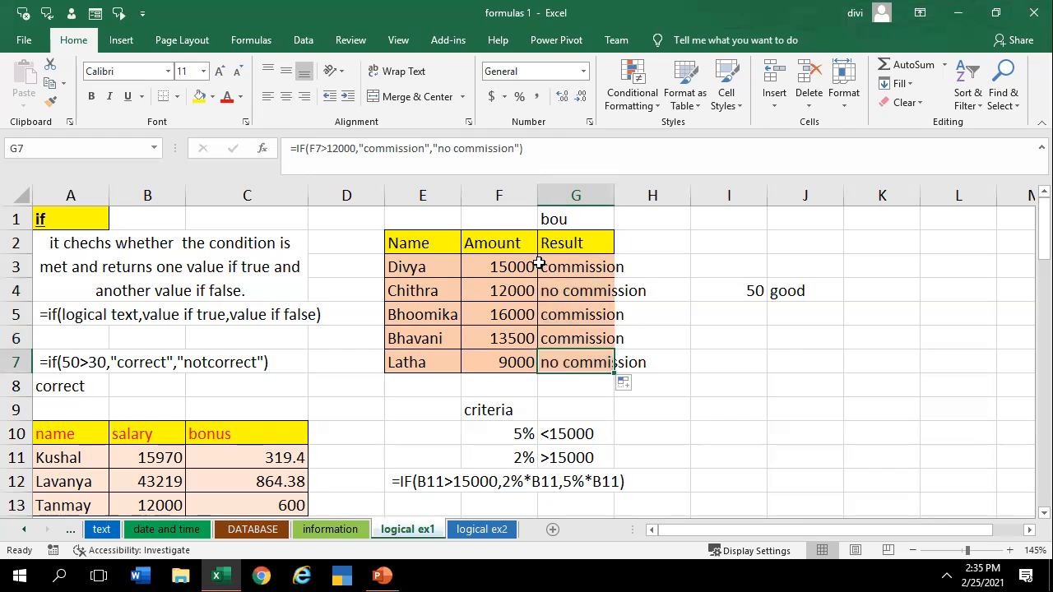
# Compare the amounts in F3:F7 with the IF formulas and outcomes in the Result column
pyautogui.click(540, 290)
pyautogui.click(514, 290)
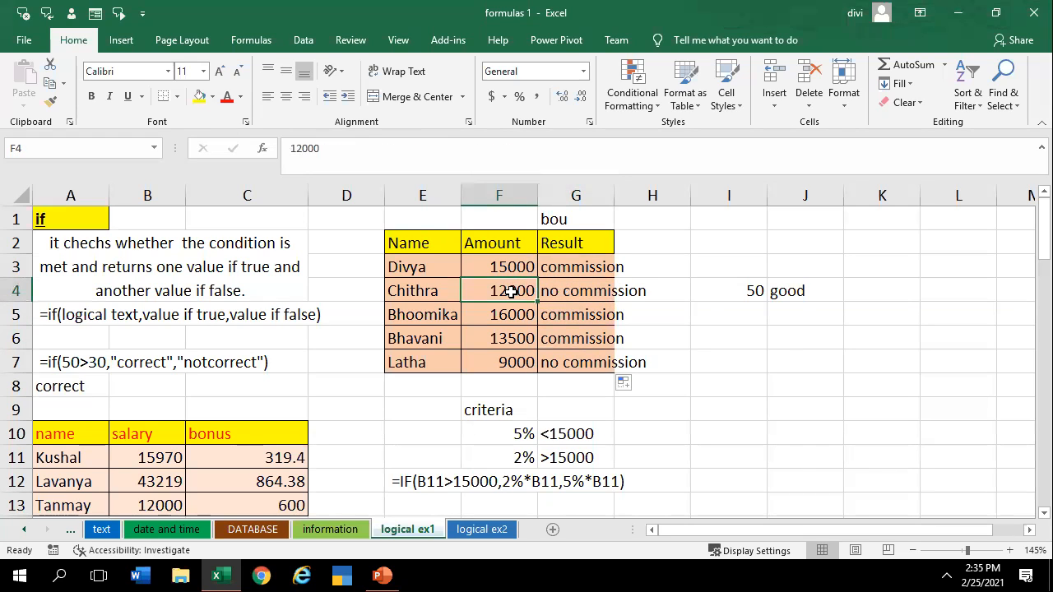
pyautogui.click(566, 290)
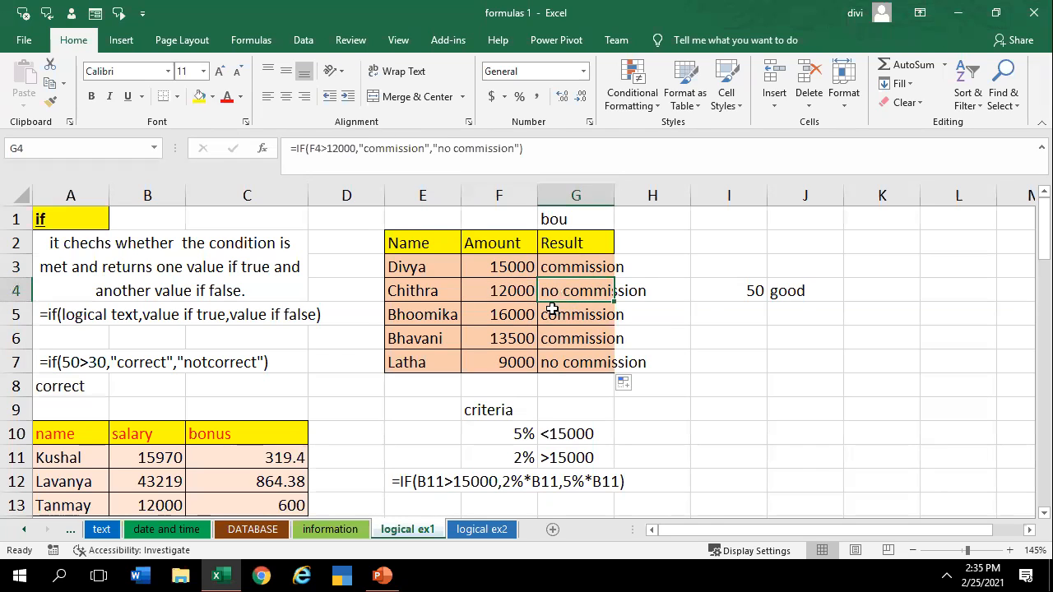
pyautogui.click(516, 315)
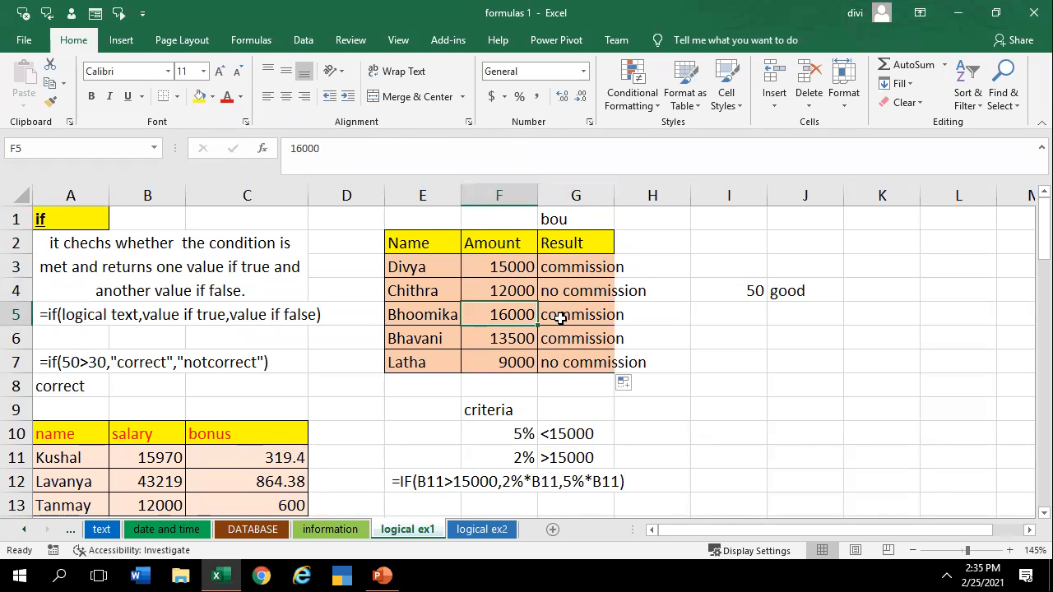
pyautogui.click(549, 321)
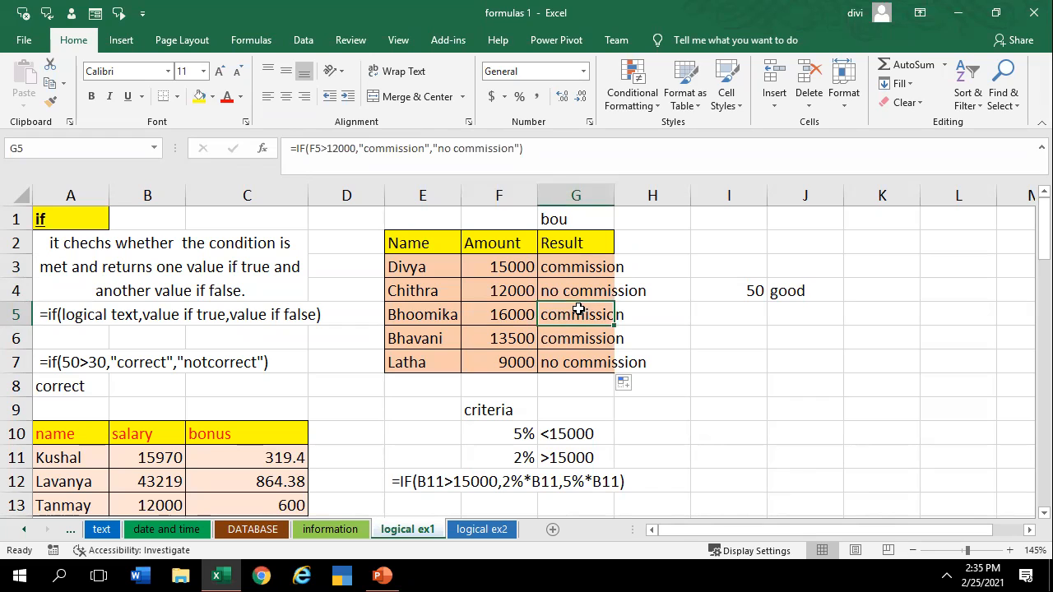
pyautogui.moveTo(579, 309); pyautogui.dragTo(574, 328)
pyautogui.click(561, 364)
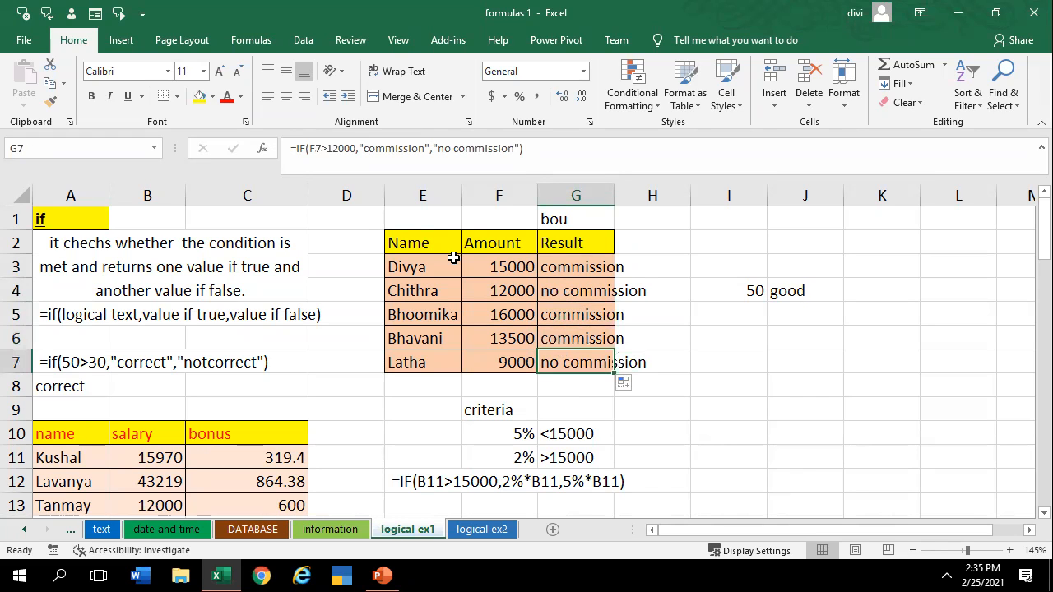
pyautogui.click(489, 267)
pyautogui.moveTo(490, 267); pyautogui.dragTo(560, 368)
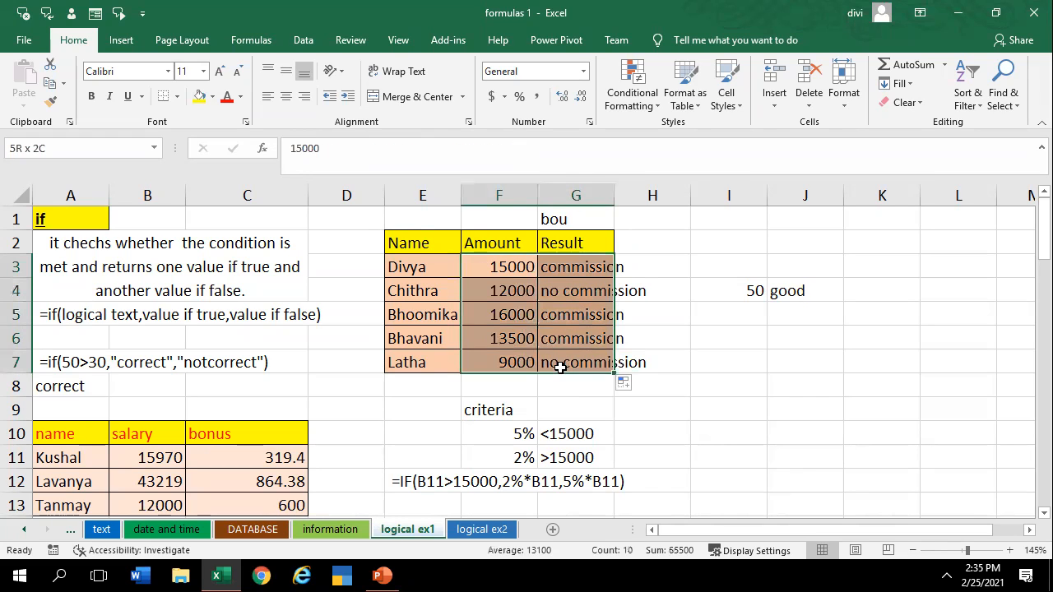
pyautogui.click(591, 272)
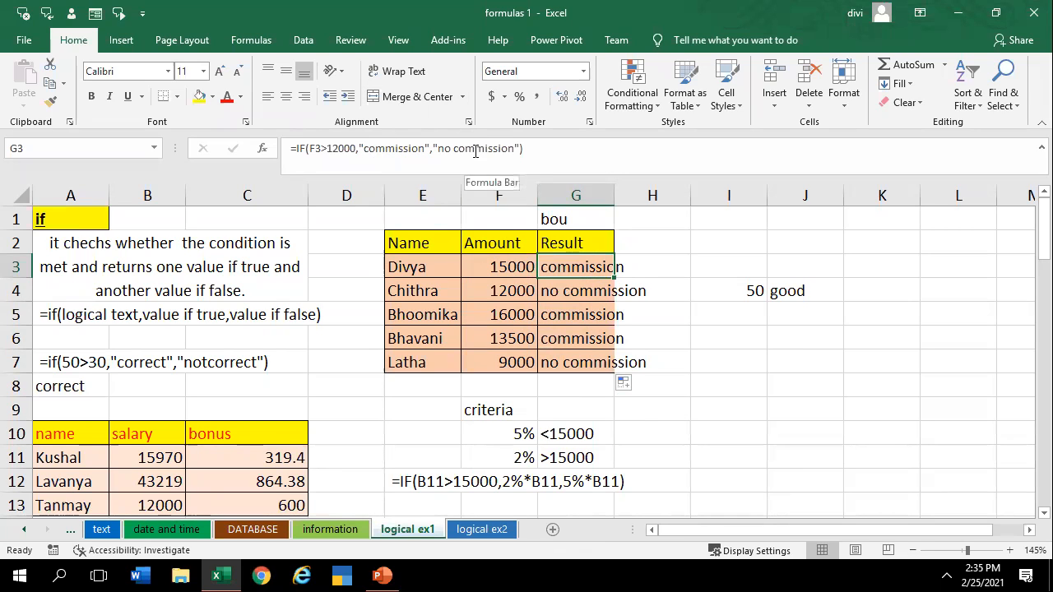
pyautogui.click(562, 291)
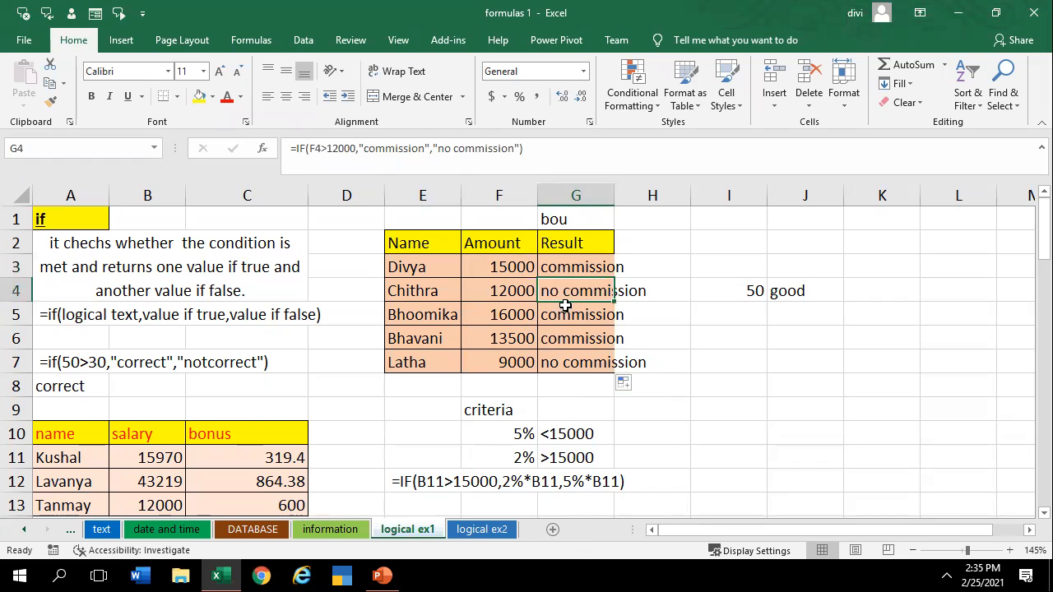
pyautogui.moveTo(558, 265); pyautogui.dragTo(577, 358)
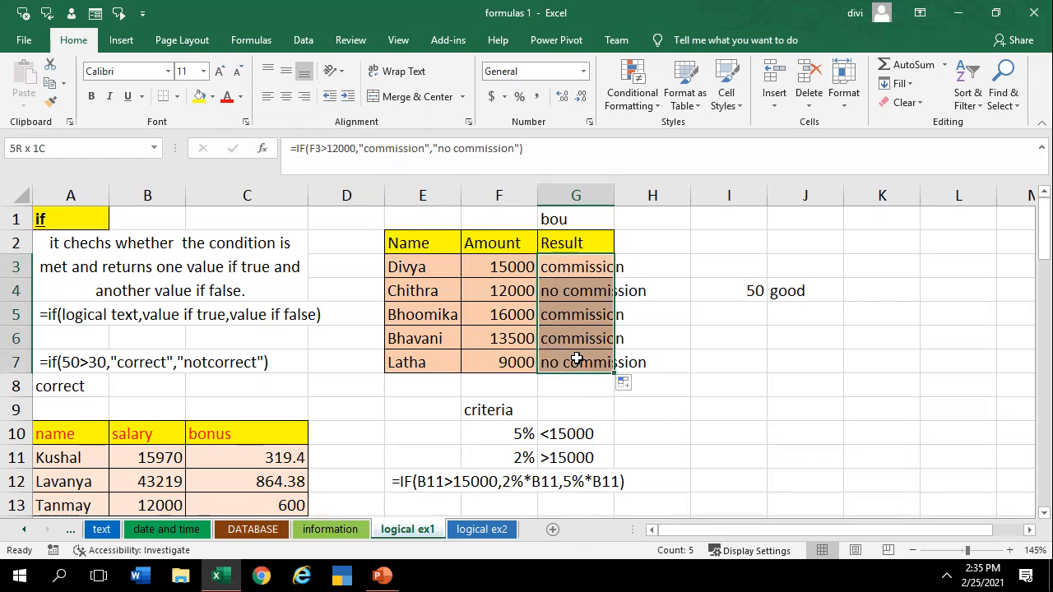
# AutoFit the width of column G to its Result entries
pyautogui.click(679, 355)
pyautogui.moveTo(564, 266); pyautogui.dragTo(590, 365)
pyautogui.moveTo(564, 271); pyautogui.dragTo(621, 372)
pyautogui.moveTo(745, 401); pyautogui.dragTo(740, 392)
pyautogui.doubleClick(613, 193)
# Clear the commission formulas from G3:G7 in the Result column
pyautogui.moveTo(568, 271); pyautogui.dragTo(568, 364)
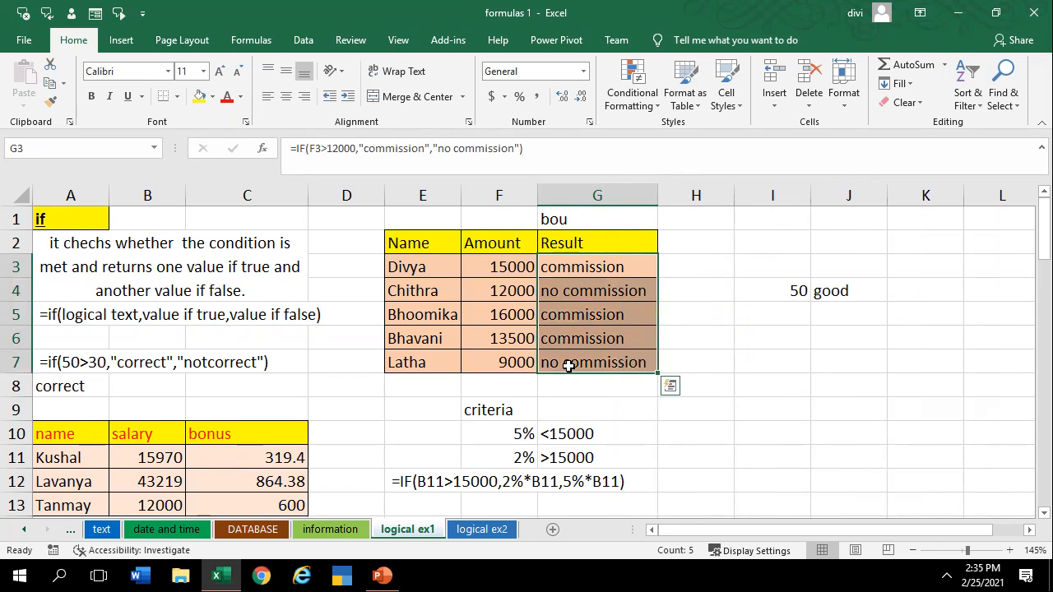
pyautogui.press('Delete')
pyautogui.click(602, 321)
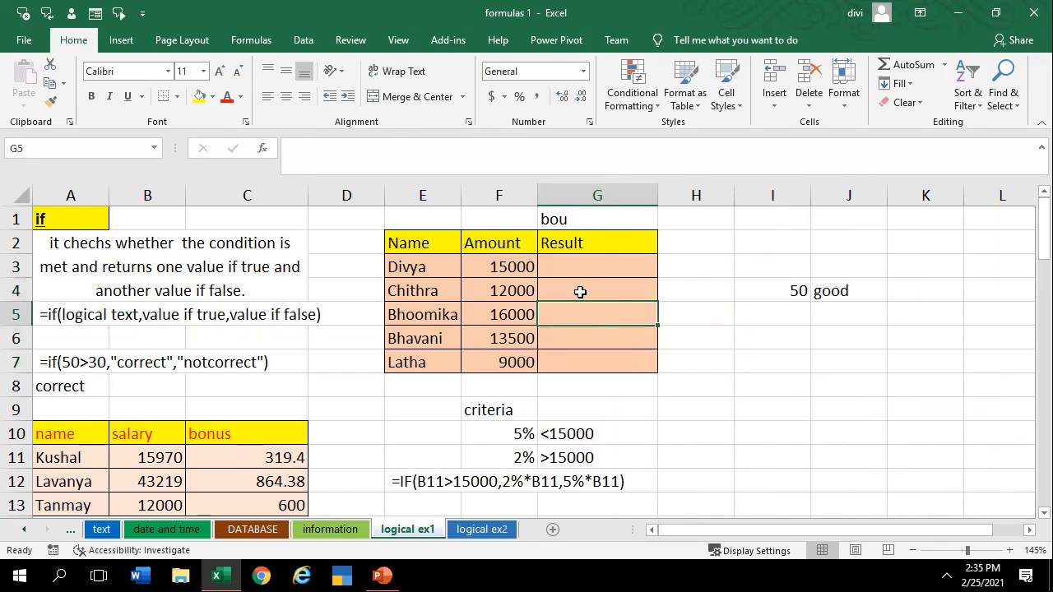
# Enter the formula =IF(F3>10000,"correct","notcorrect") in G3 of the Result column
pyautogui.click(554, 257)
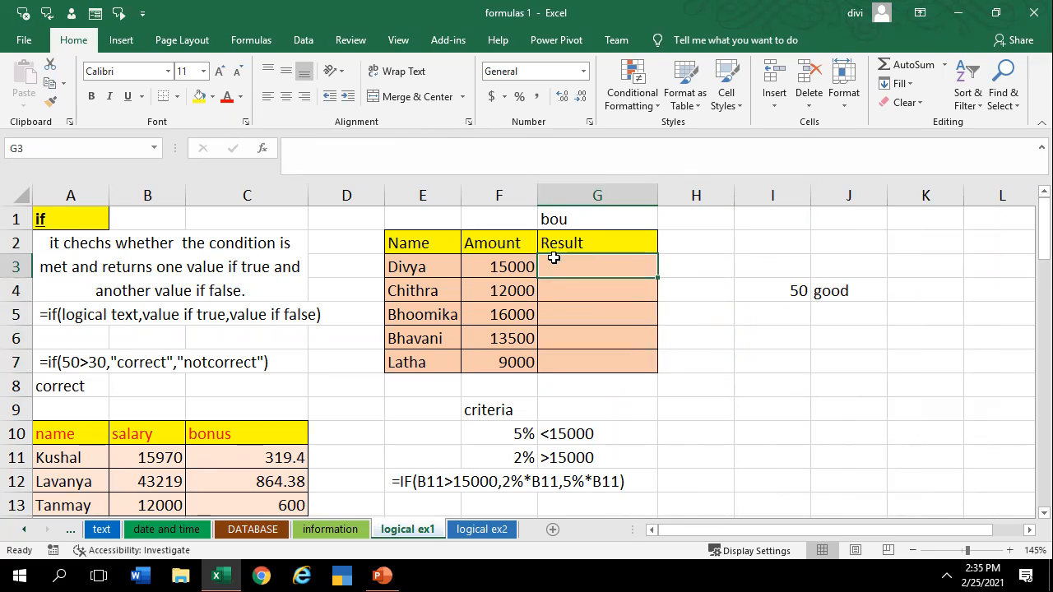
pyautogui.write('=if')
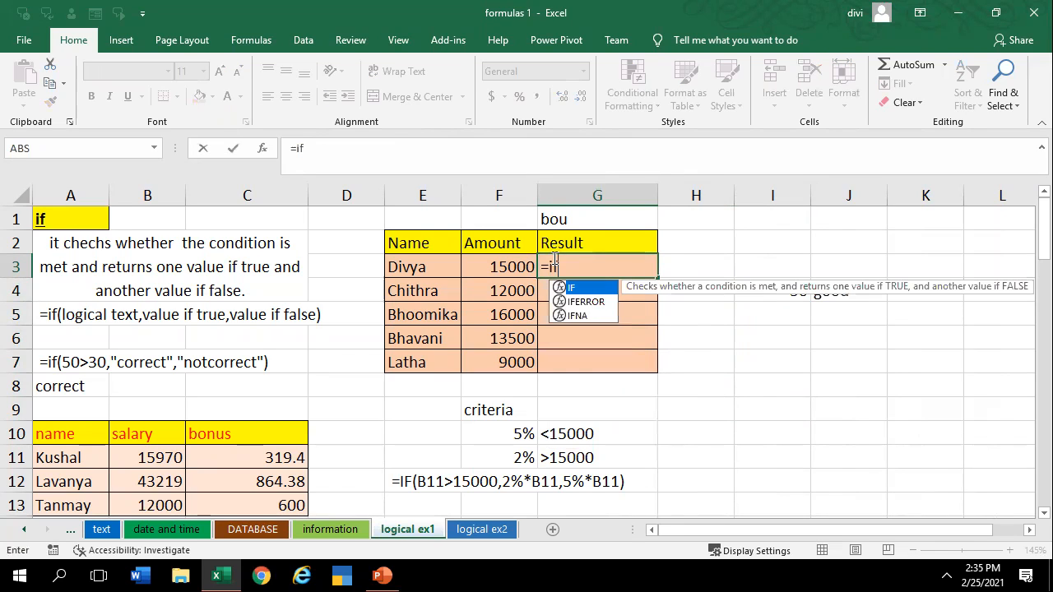
pyautogui.write('(')
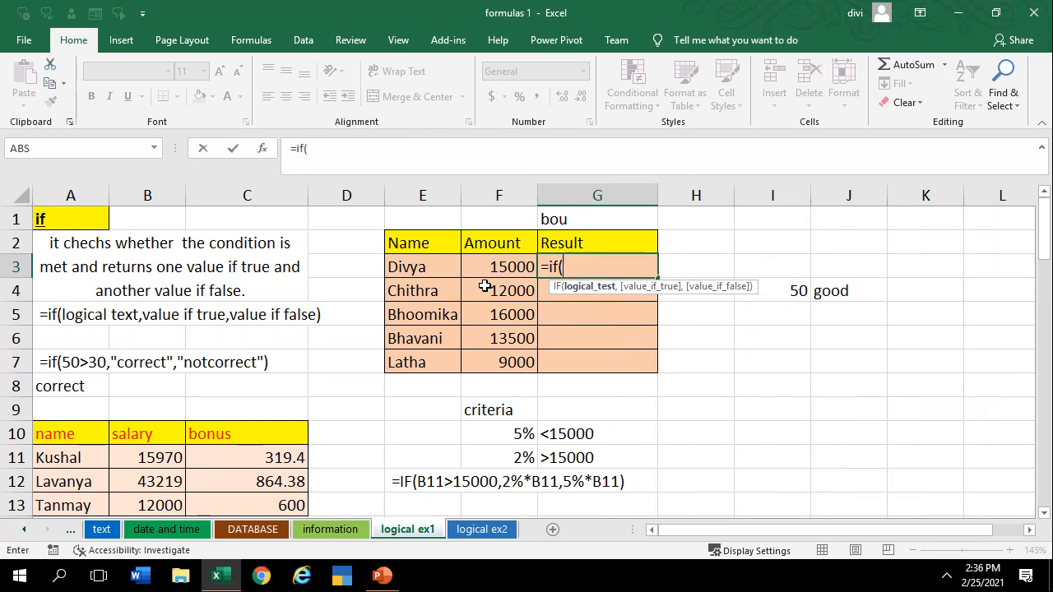
pyautogui.click(499, 266)
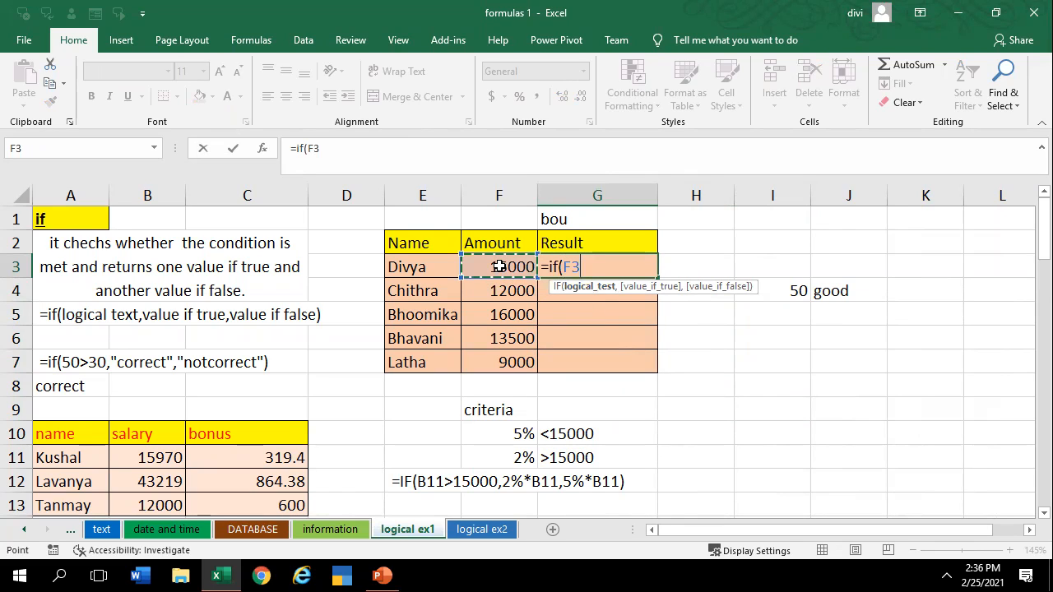
pyautogui.write('>')
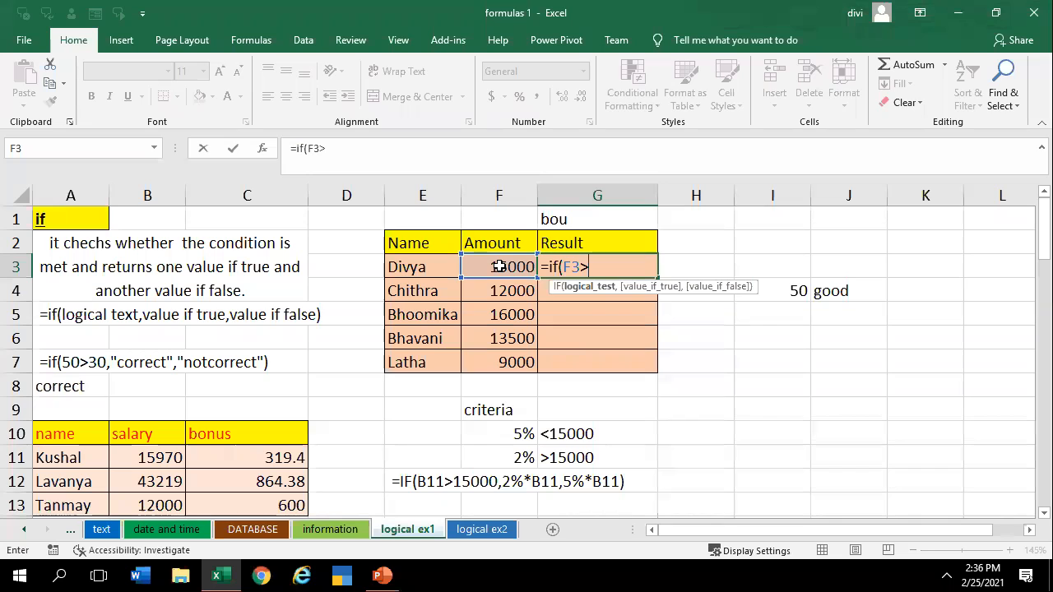
pyautogui.write('1000')
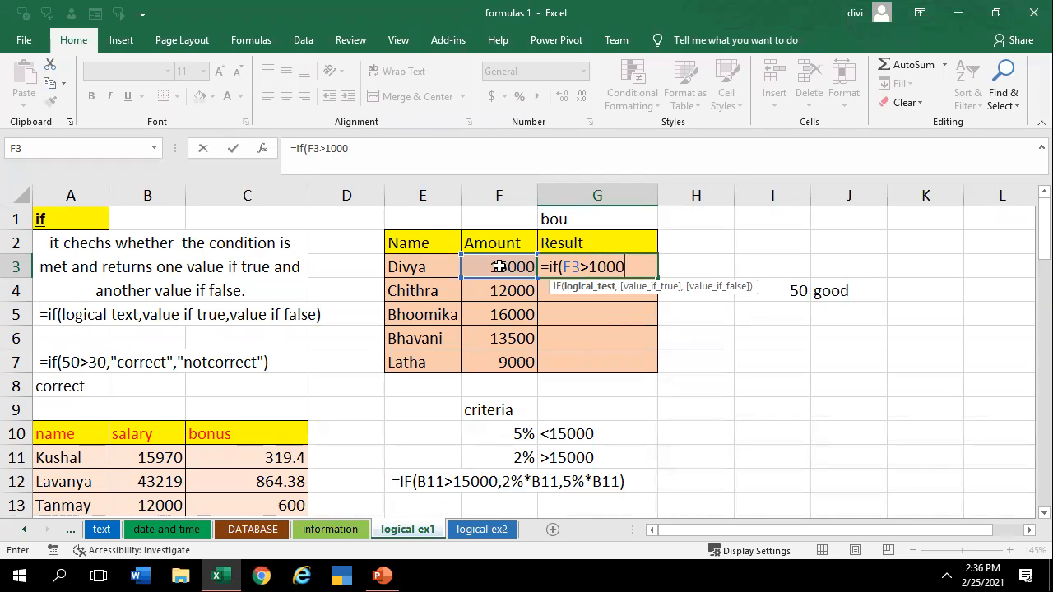
pyautogui.write('0,"')
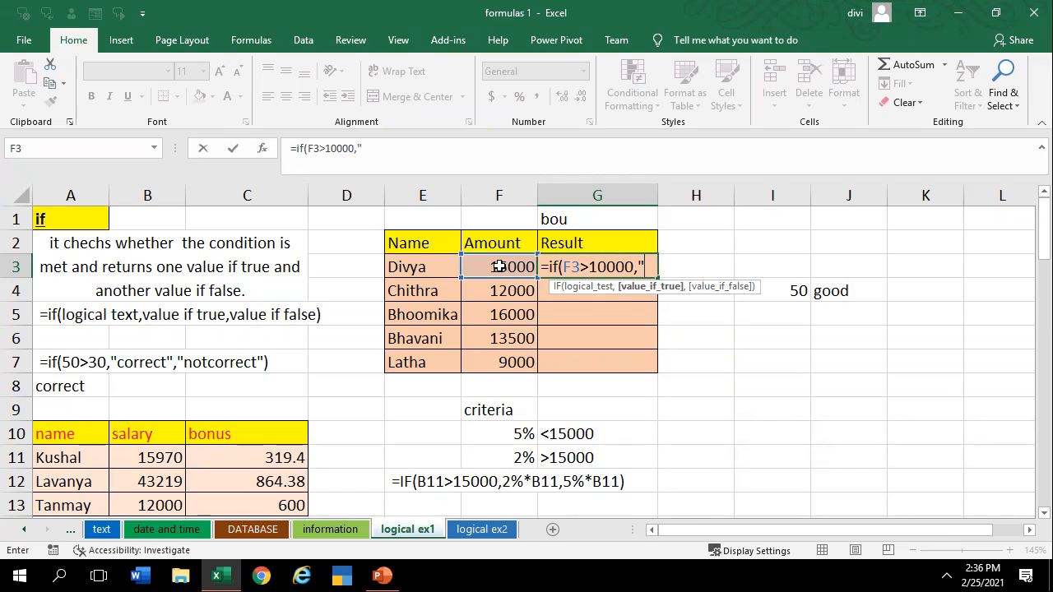
pyautogui.write('co')
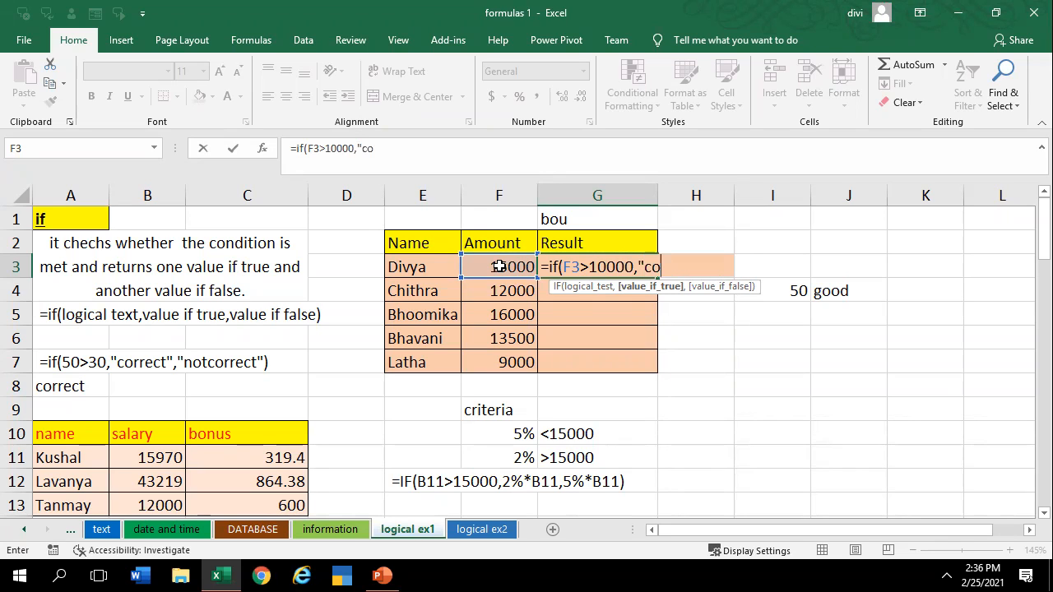
pyautogui.write('rrect","')
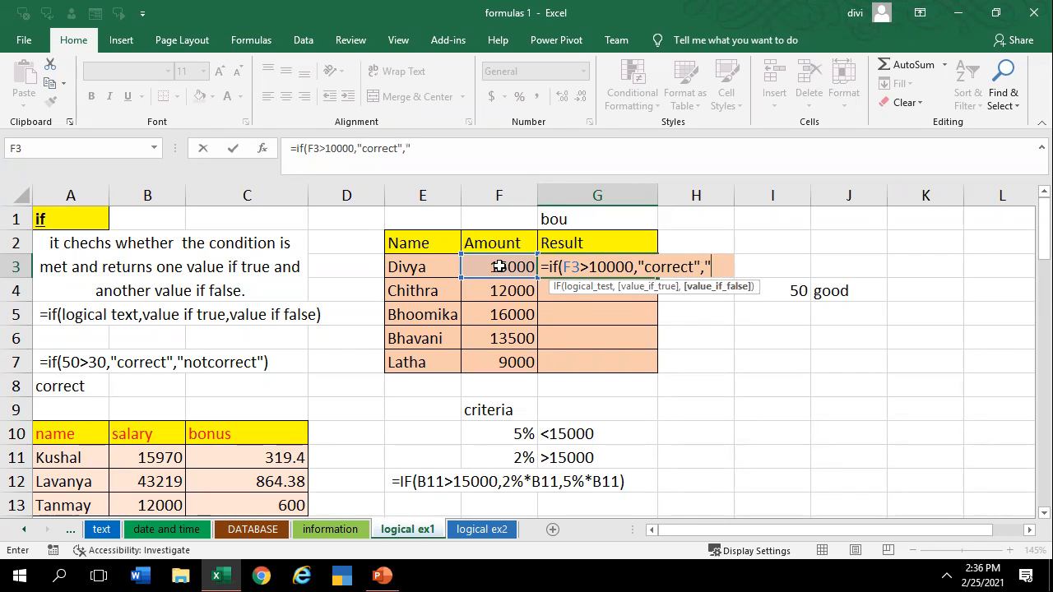
pyautogui.write('notcorr')
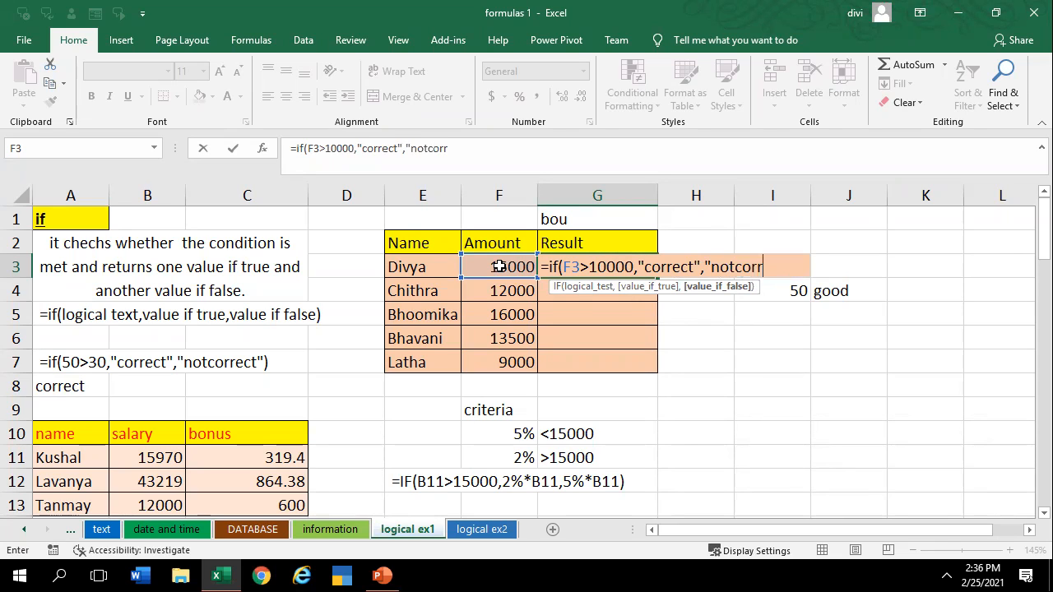
pyautogui.write('ect")')
pyautogui.press('BackSpace')
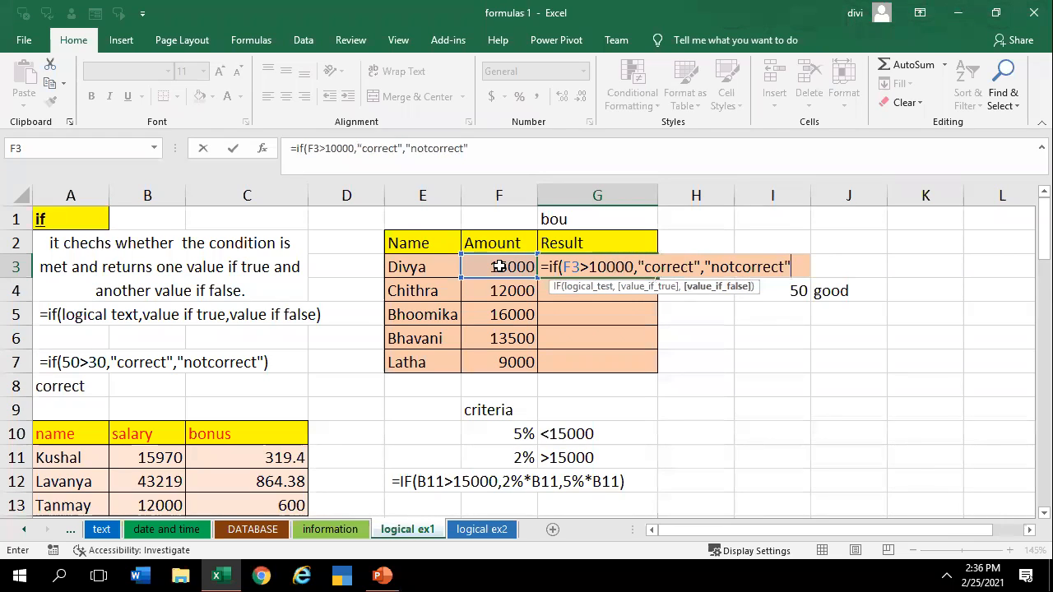
pyautogui.write(')')
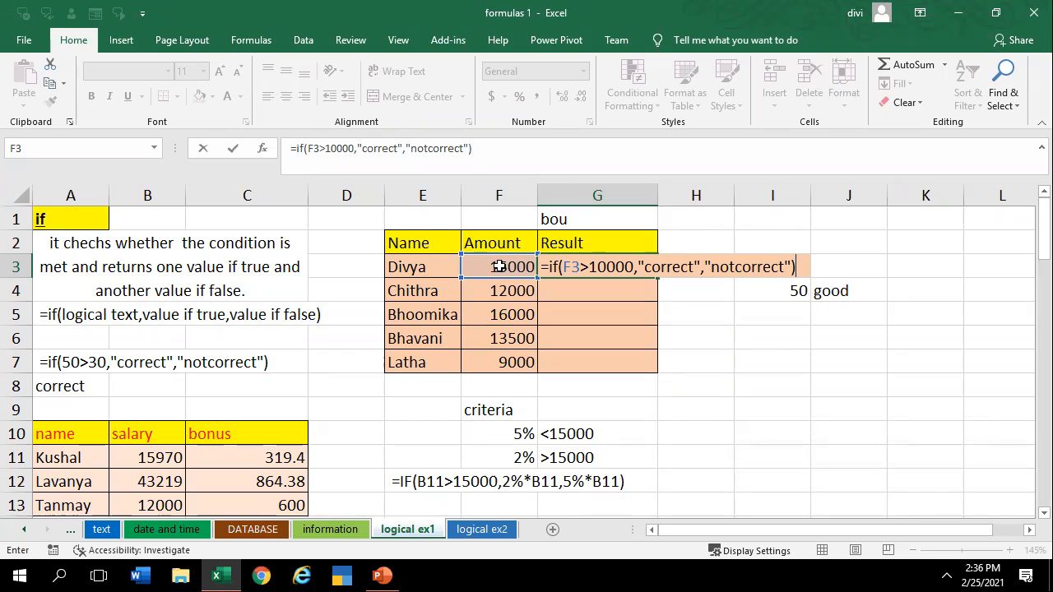
pyautogui.press('Return')
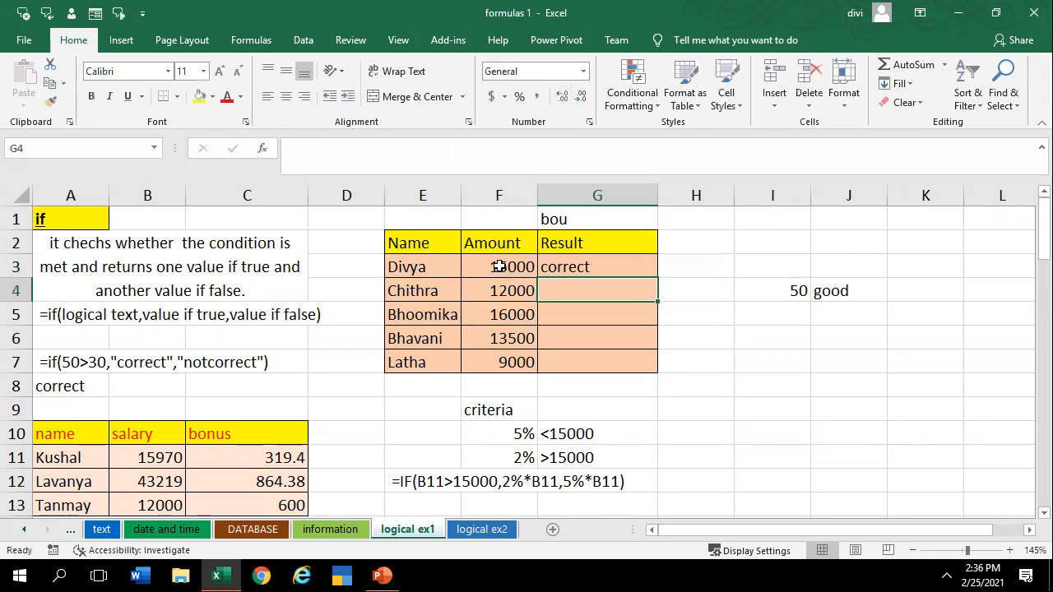
# Examine the condition, value-if-true and value-if-false arguments of the IF formula in G3 without changing it
pyautogui.click(546, 267)
pyautogui.doubleClick(553, 269)
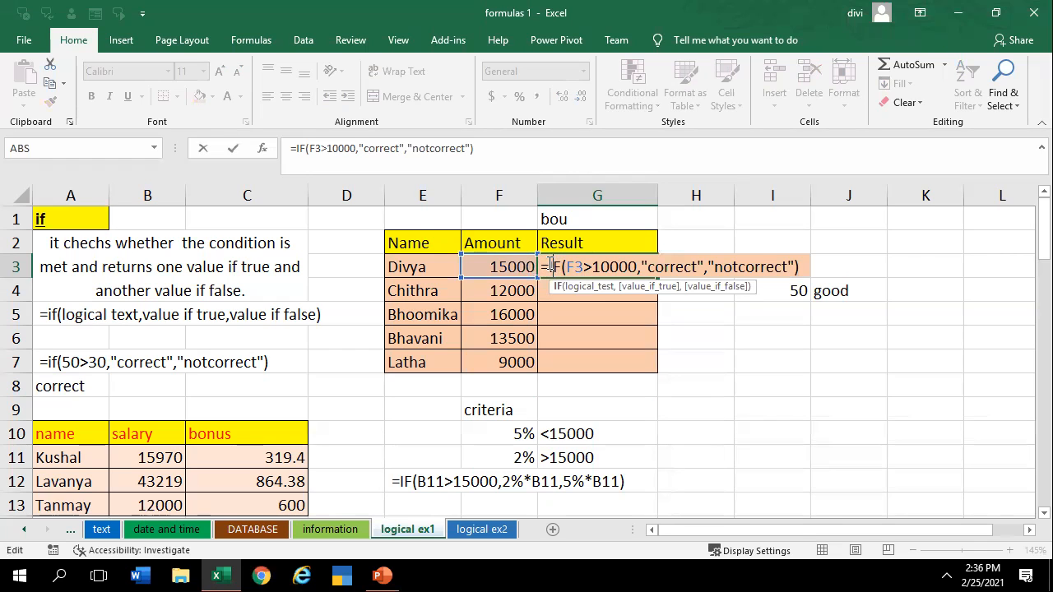
pyautogui.moveTo(552, 266); pyautogui.dragTo(700, 275)
pyautogui.moveTo(600, 263); pyautogui.dragTo(697, 267)
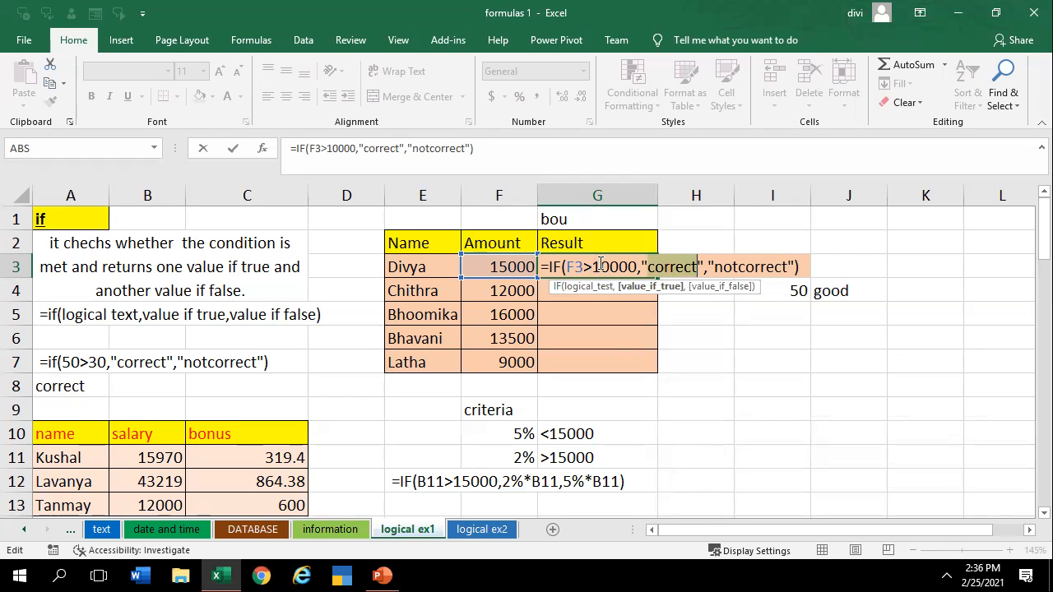
pyautogui.click(601, 263)
pyautogui.moveTo(715, 267); pyautogui.dragTo(791, 268)
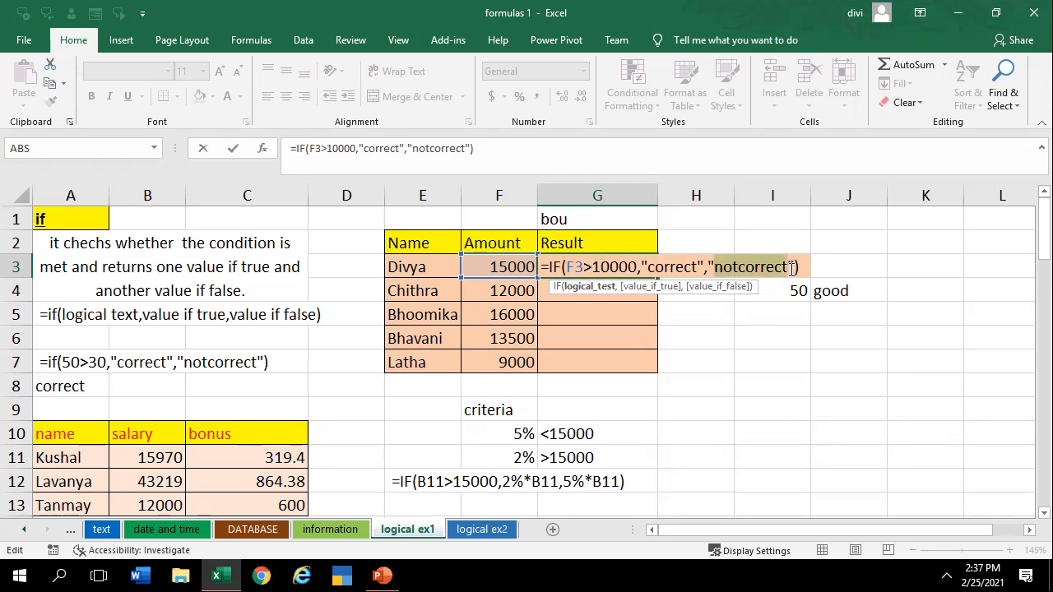
pyautogui.press('Return')
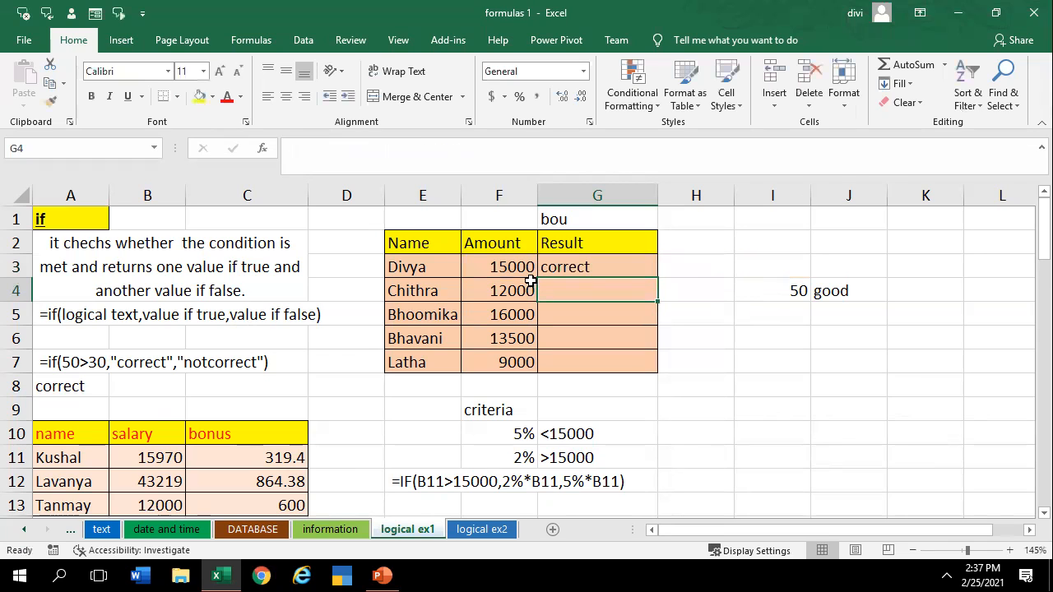
# Fill the correct/notcorrect IF formula from G3 down the Result column to G7
pyautogui.click(623, 261)
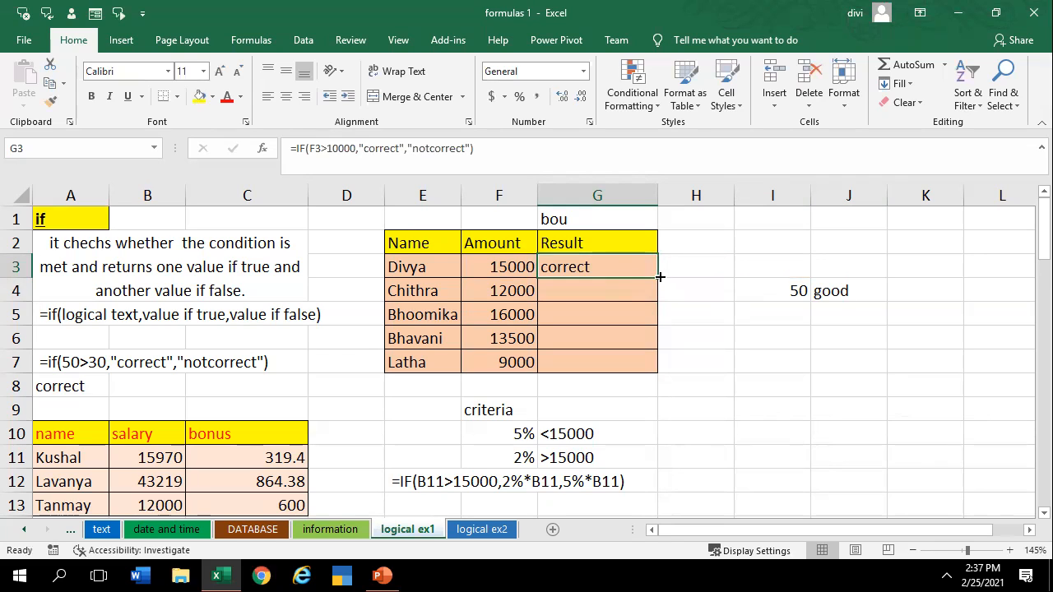
pyautogui.doubleClick(660, 277)
pyautogui.click(650, 273)
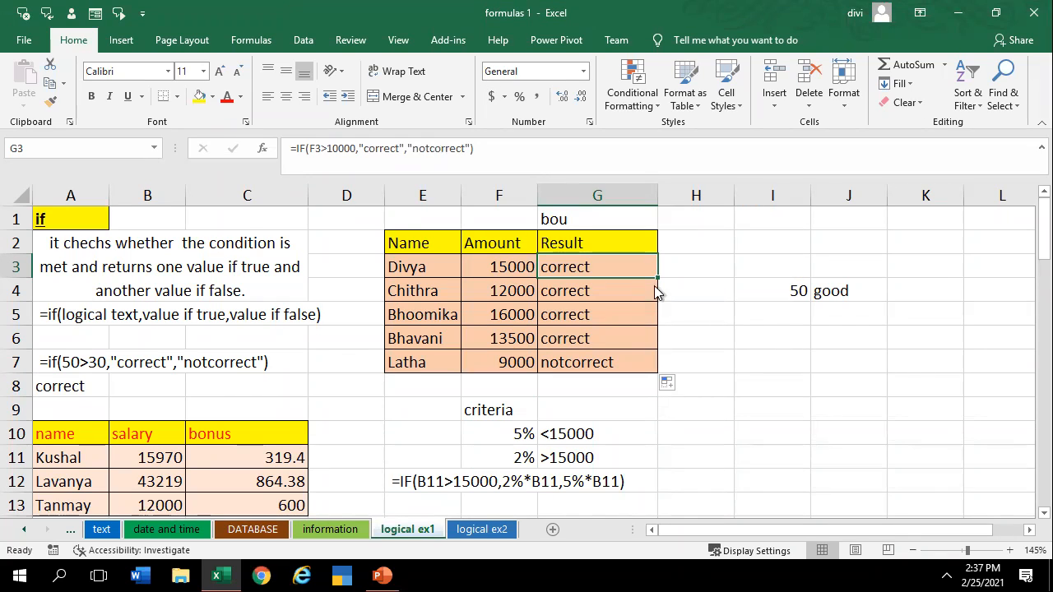
pyautogui.click(709, 294)
pyautogui.scroll(-1, 505, 408)
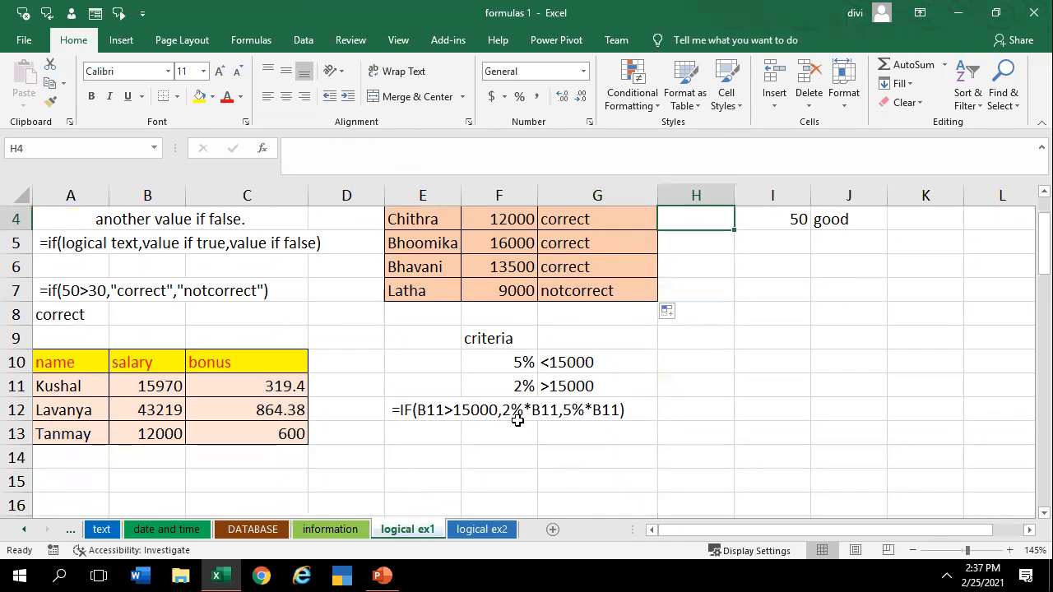
# Review the IF formula in G4 and the bonus criteria in G11 on the logical ex1 sheet
pyautogui.click(426, 452)
pyautogui.scroll(1, 571, 419)
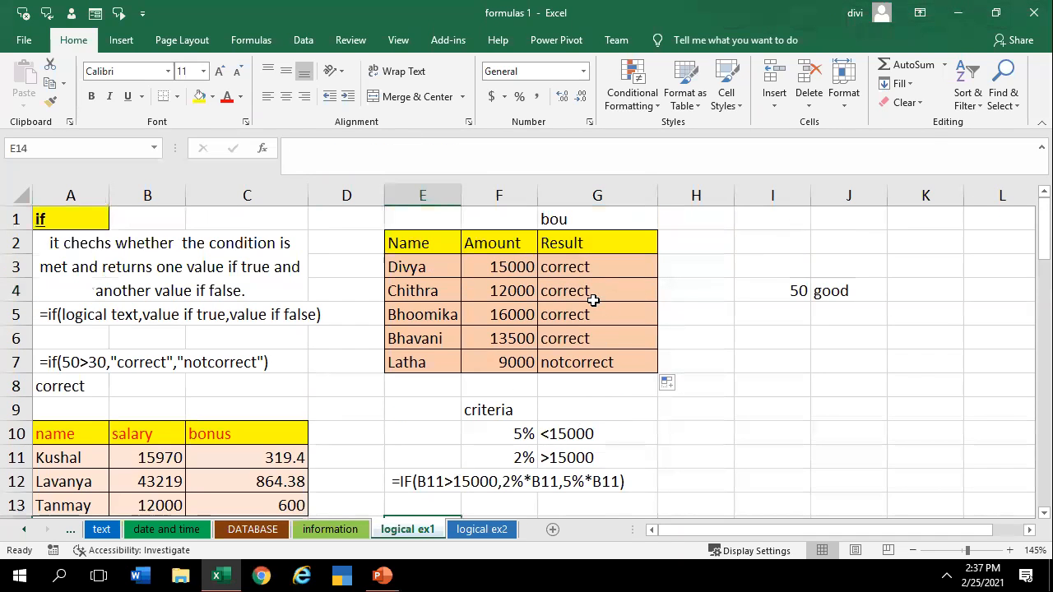
pyautogui.click(593, 296)
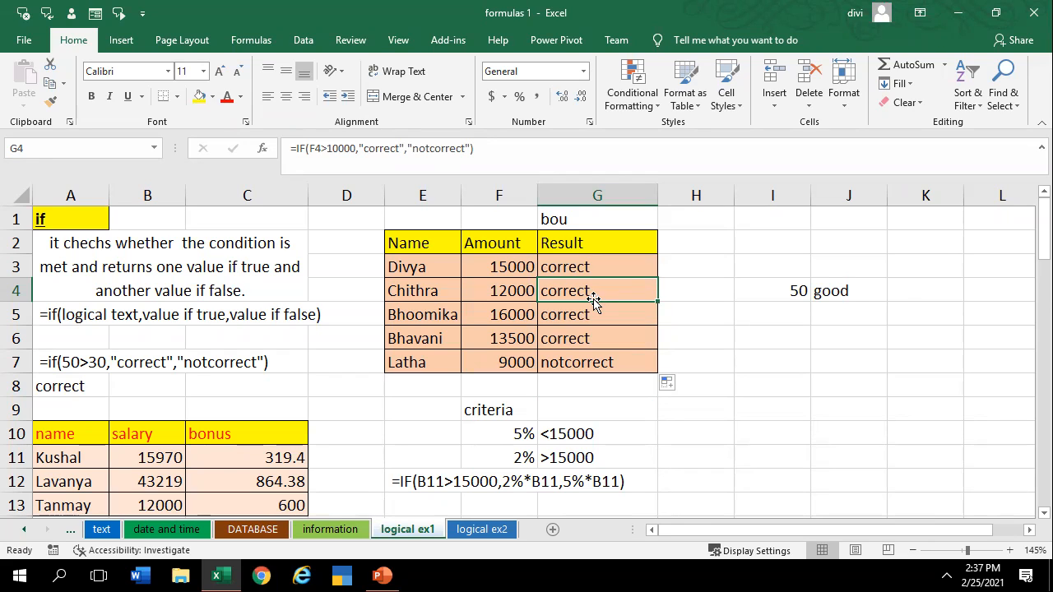
pyautogui.click(601, 459)
pyautogui.scroll(-1, 598, 466)
pyautogui.scroll(1, 598, 466)
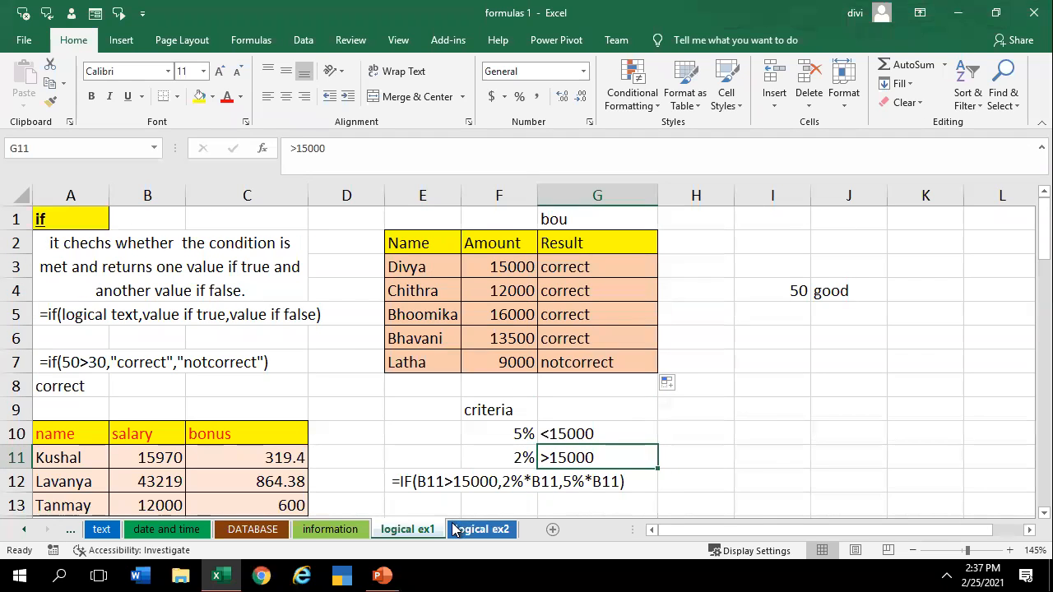
# Switch to the EXCEL notes presentation in PowerPoint and present the Logical Functions slides through to the OR and AND syntax
pyautogui.hotkey('alt', 'Tab')
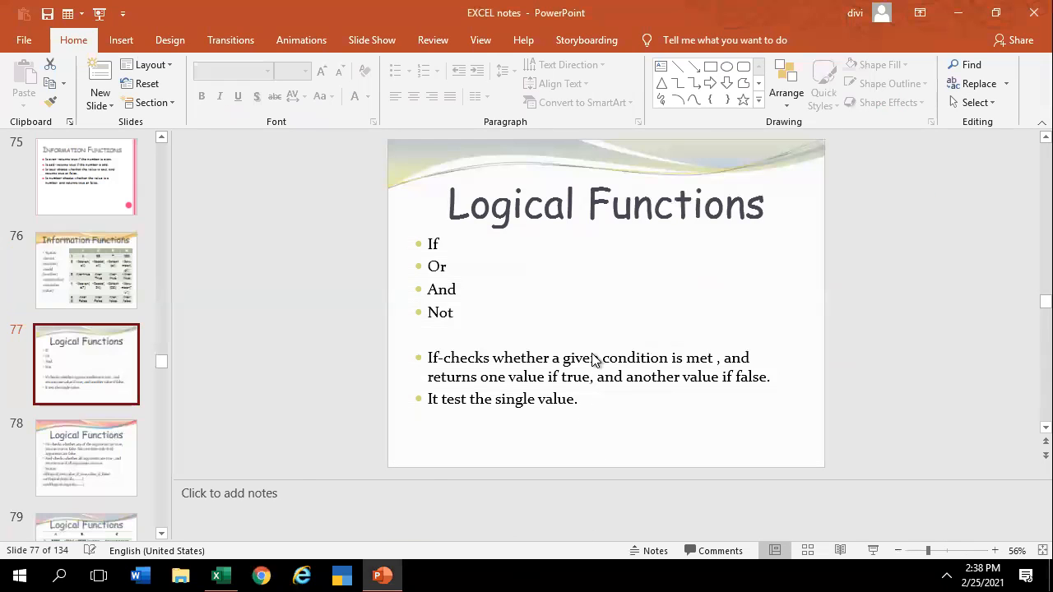
pyautogui.hotkey('shift', 'F5')
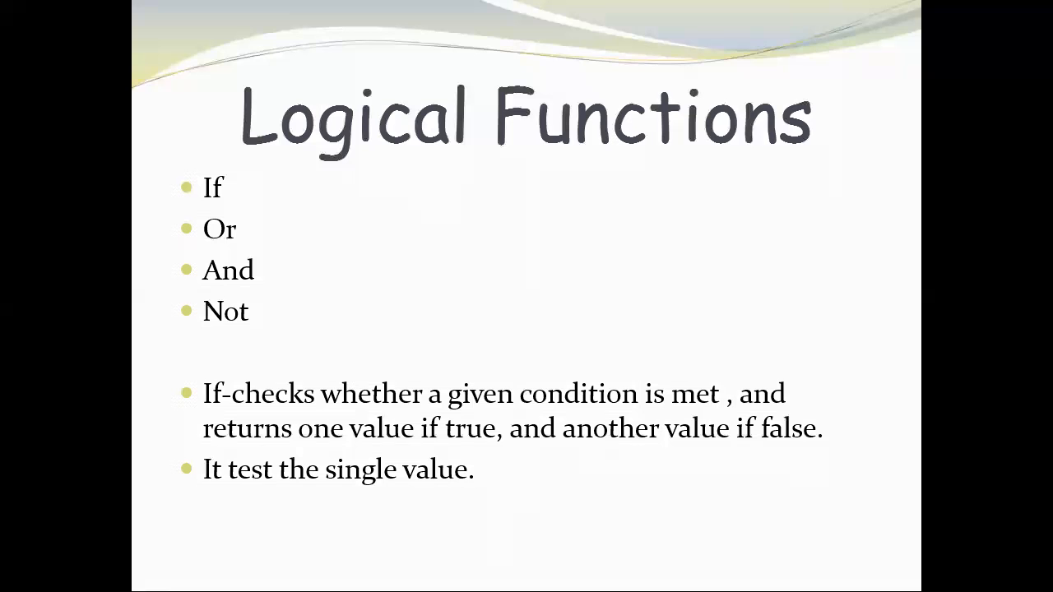
pyautogui.press('Right')
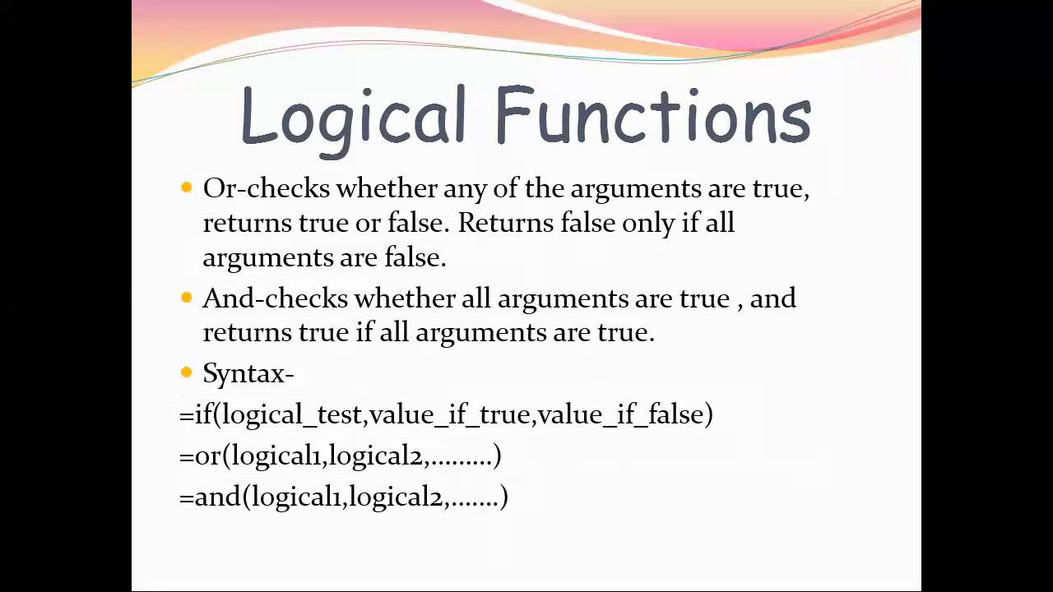
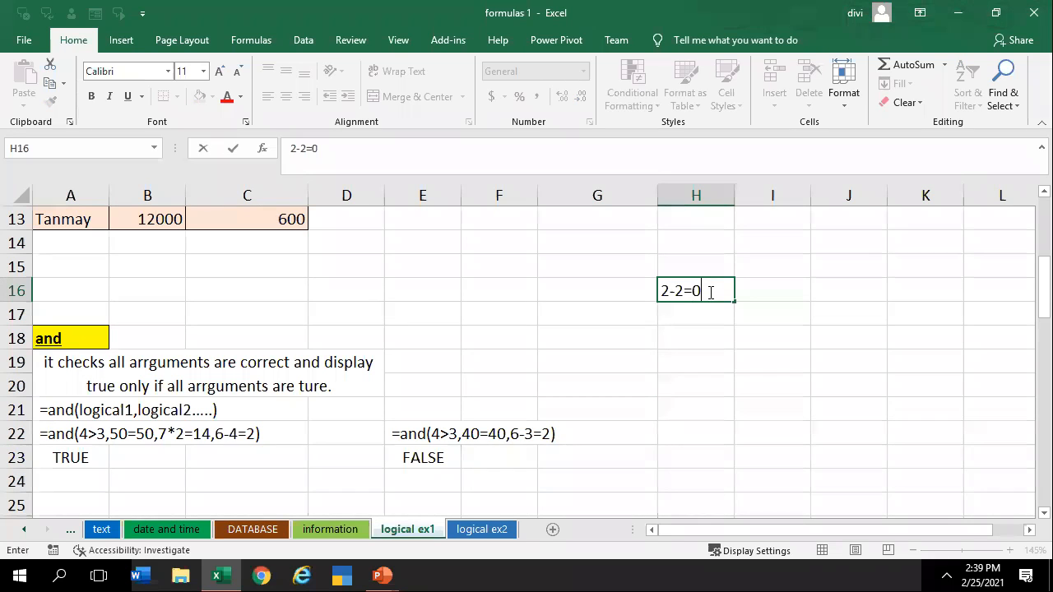
# Finish the sample statement 2-2=0 in H16 and enter 3-1=5 in I16
pyautogui.press('Tab')
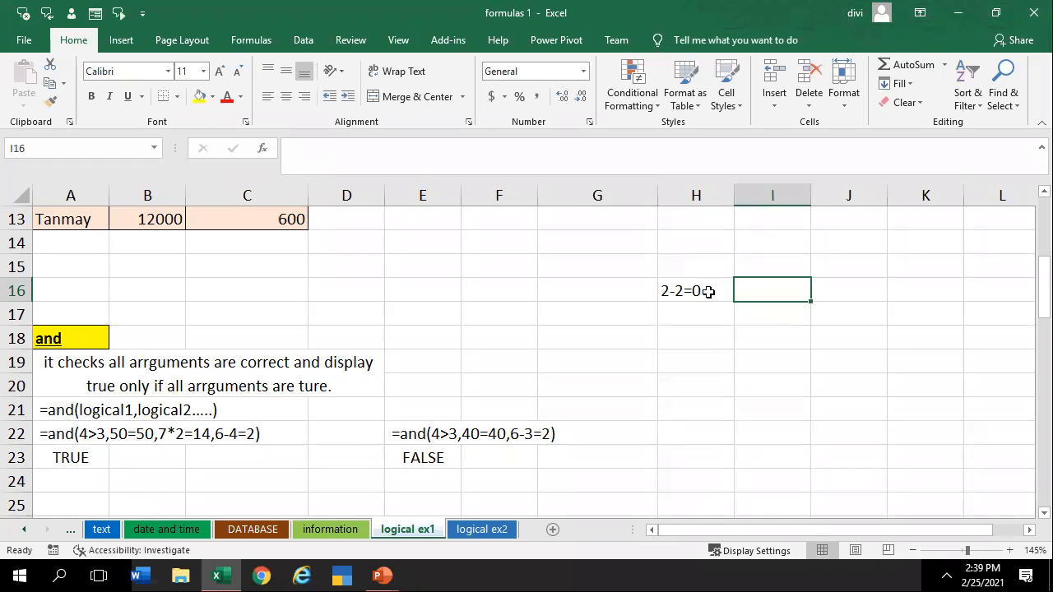
pyautogui.write('3-5=1')
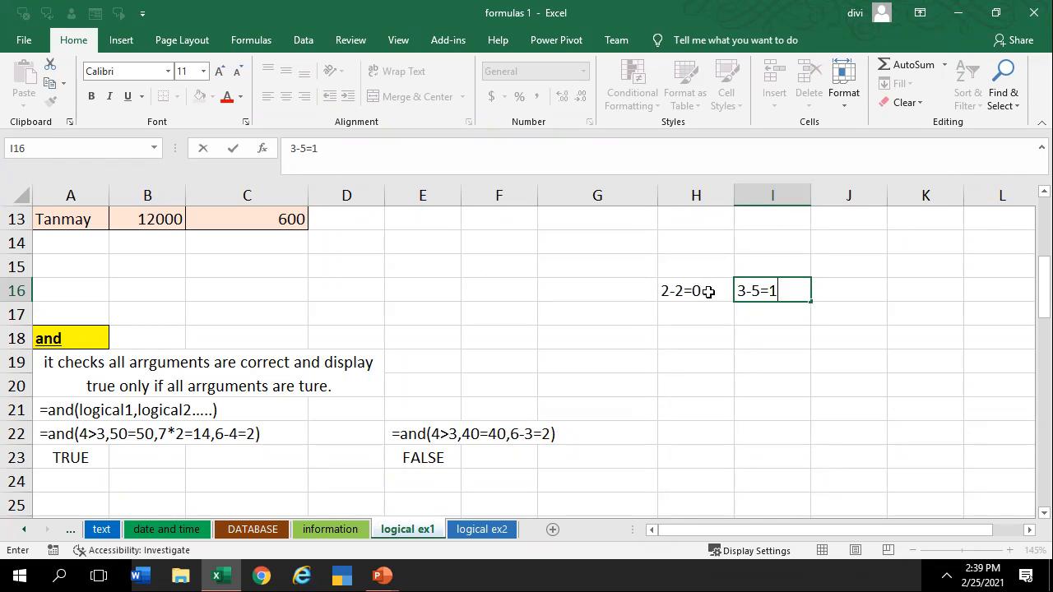
pyautogui.press('BackSpace')
pyautogui.press('BackSpace')
pyautogui.press('BackSpace')
pyautogui.write('1=5')
pyautogui.press('Return')
# Try to test the statements in H16 and I16 with an OR formula in I18 using cell references
pyautogui.press('Down')
pyautogui.write('=if')
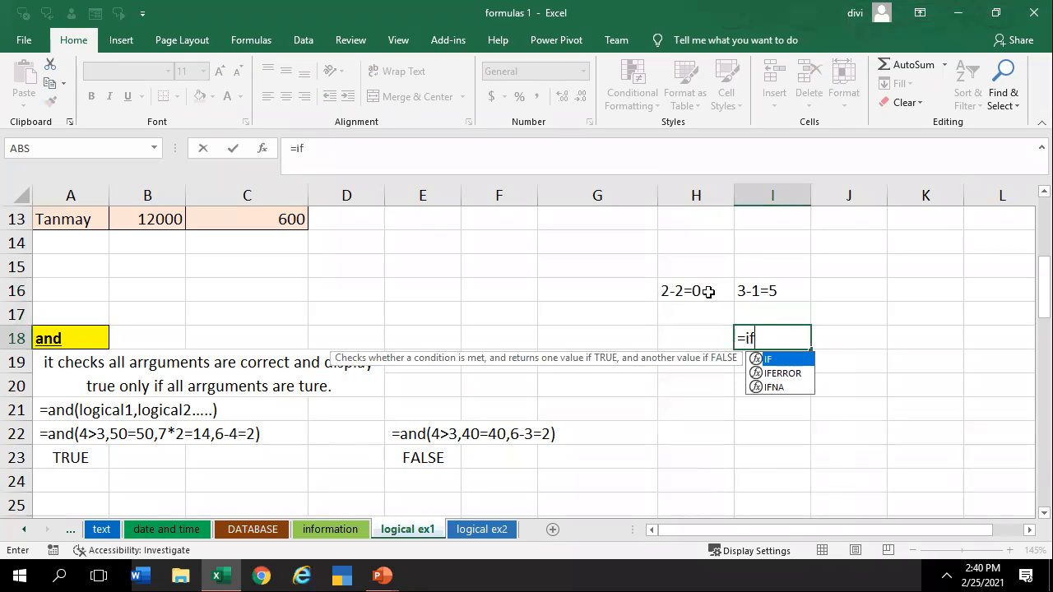
pyautogui.press('BackSpace')
pyautogui.press('BackSpace')
pyautogui.write('or(')
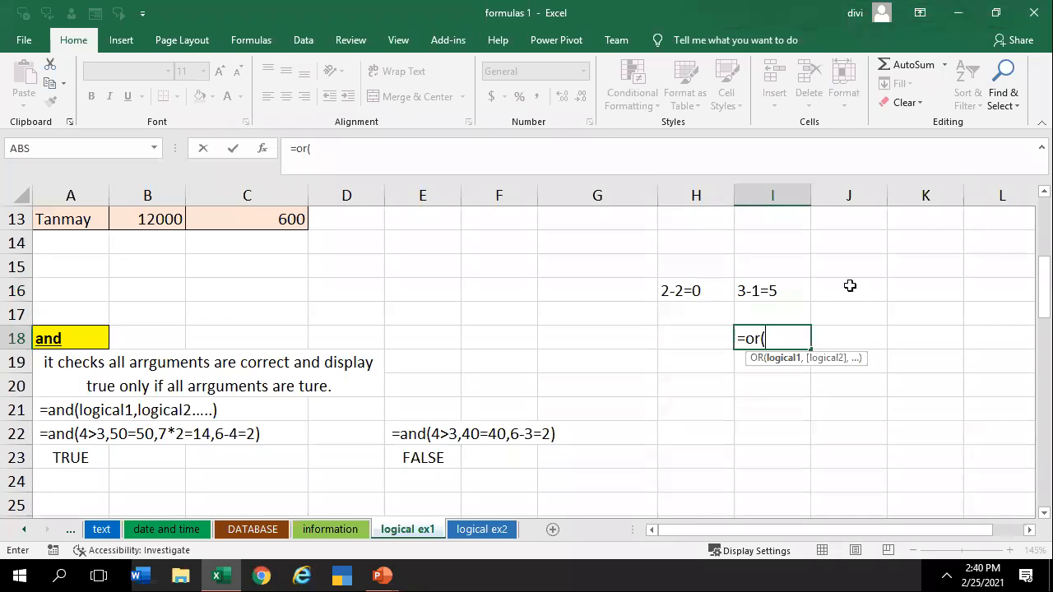
pyautogui.click(678, 289)
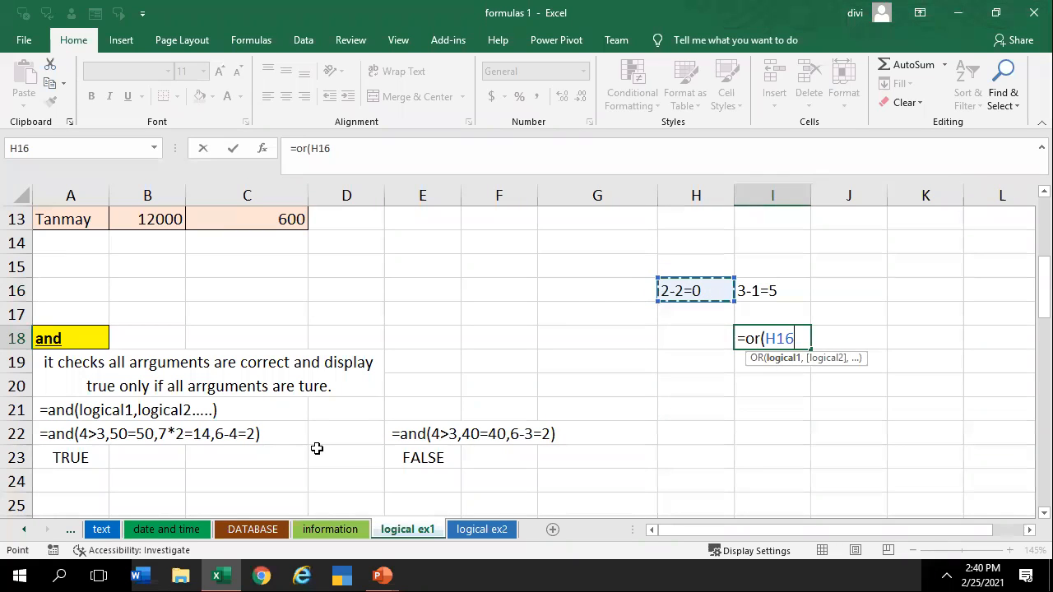
pyautogui.write(',')
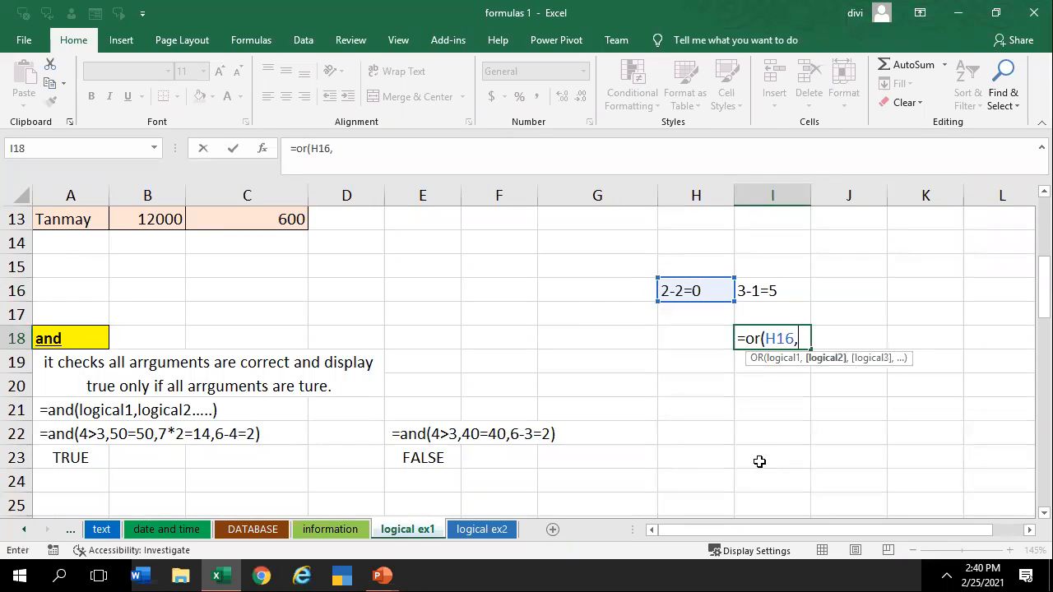
pyautogui.click(757, 292)
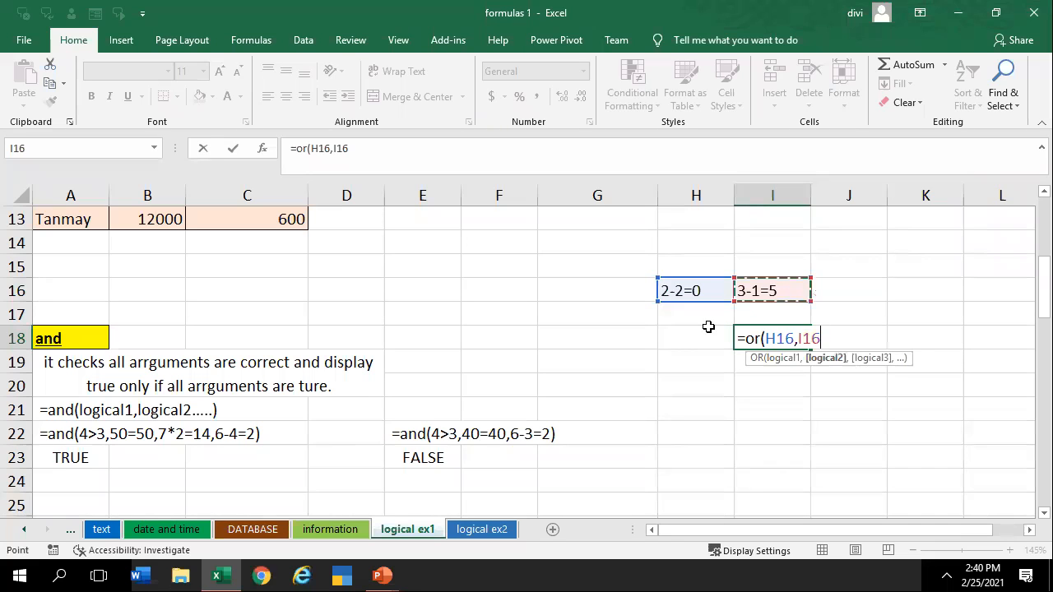
pyautogui.write(')')
pyautogui.press('Return')
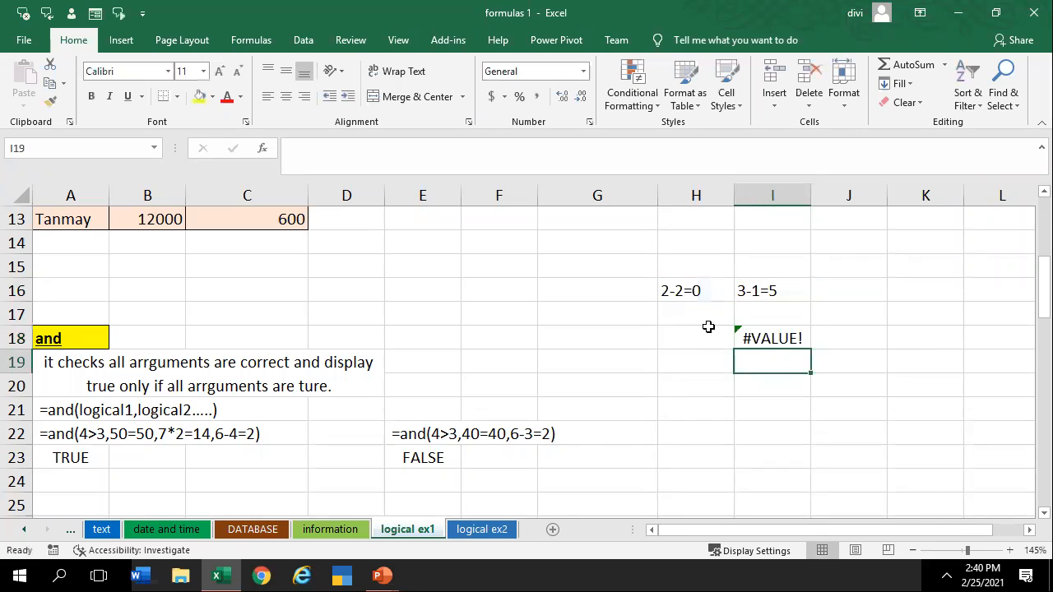
# Rewrite the OR formula in I18 with the conditions typed directly, as =OR(2-2=0,3-1=5)
pyautogui.doubleClick(756, 338)
pyautogui.click(825, 341)
pyautogui.press('BackSpace')
pyautogui.press('BackSpace')
pyautogui.press('BackSpace')
pyautogui.press('BackSpace')
pyautogui.press('BackSpace')
pyautogui.press('BackSpace')
pyautogui.press('BackSpace')
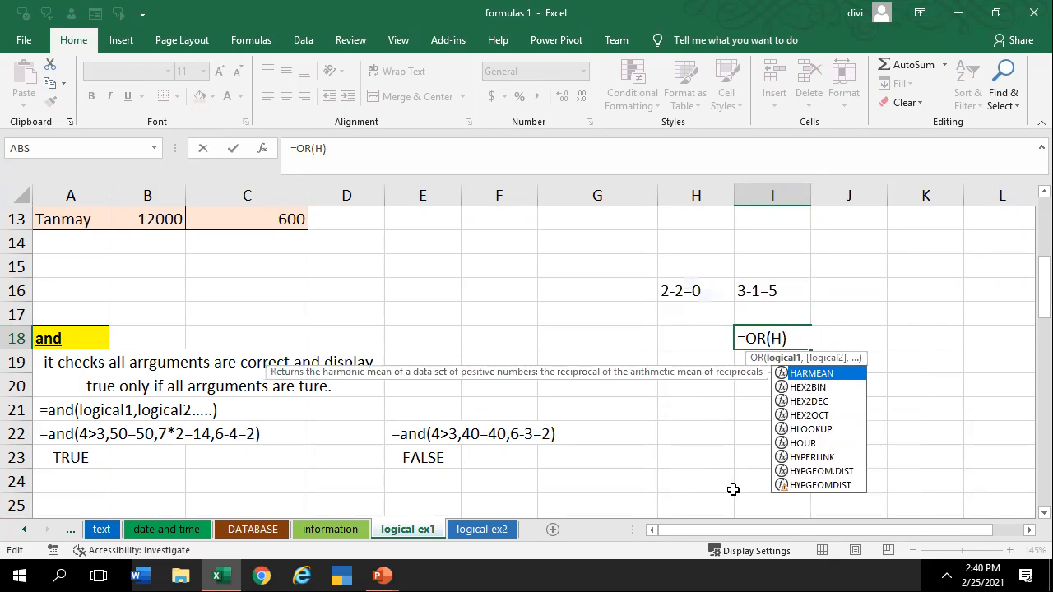
pyautogui.write('2-2=0')
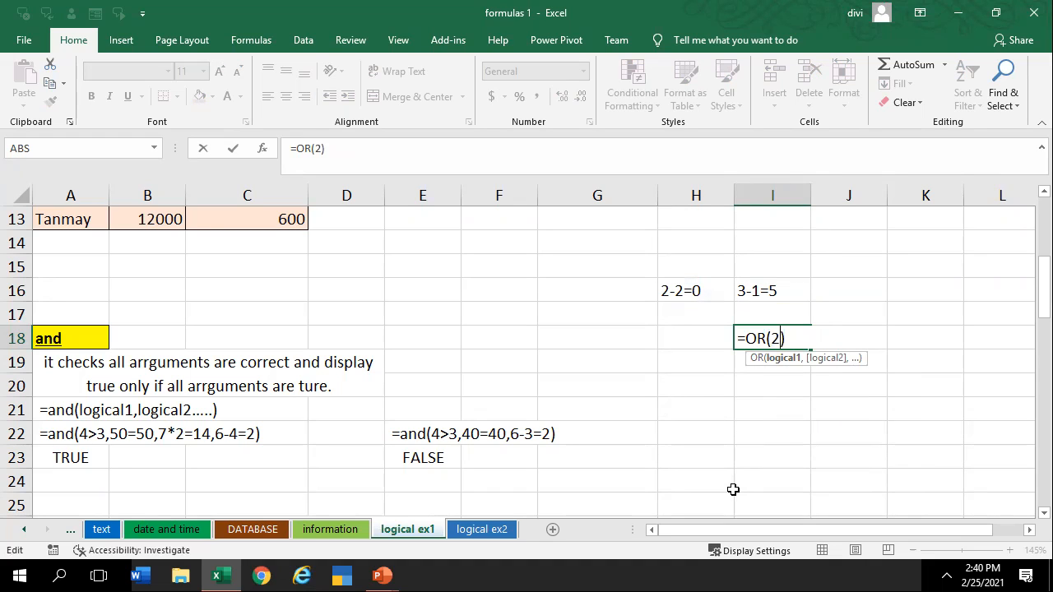
pyautogui.write(',')
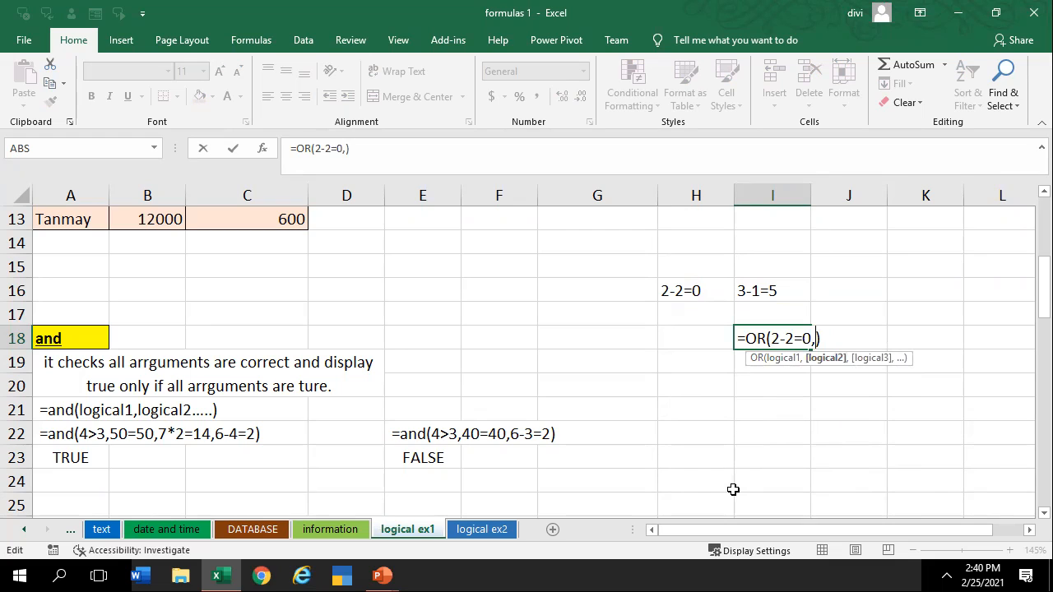
pyautogui.write('3-1=5')
pyautogui.press('Return')
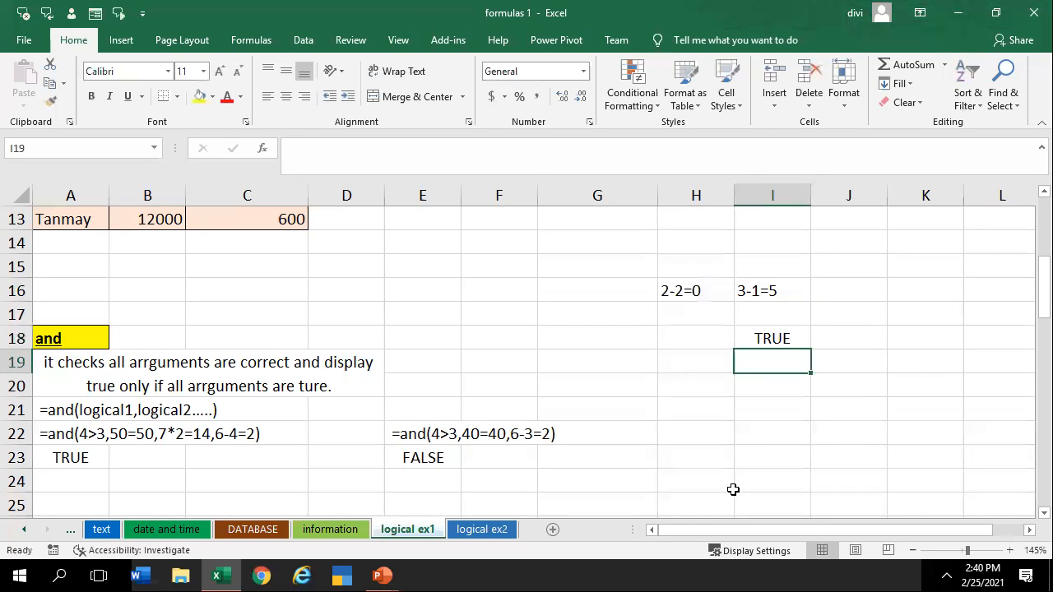
# Inspect the conditions inside the OR formula in I18
pyautogui.click(786, 331)
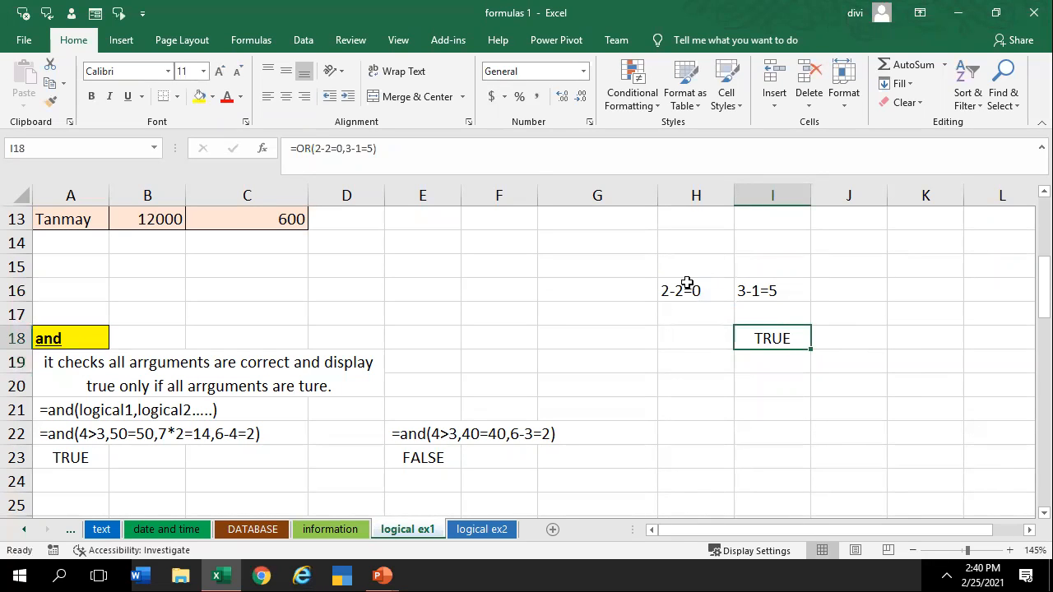
pyautogui.doubleClick(777, 342)
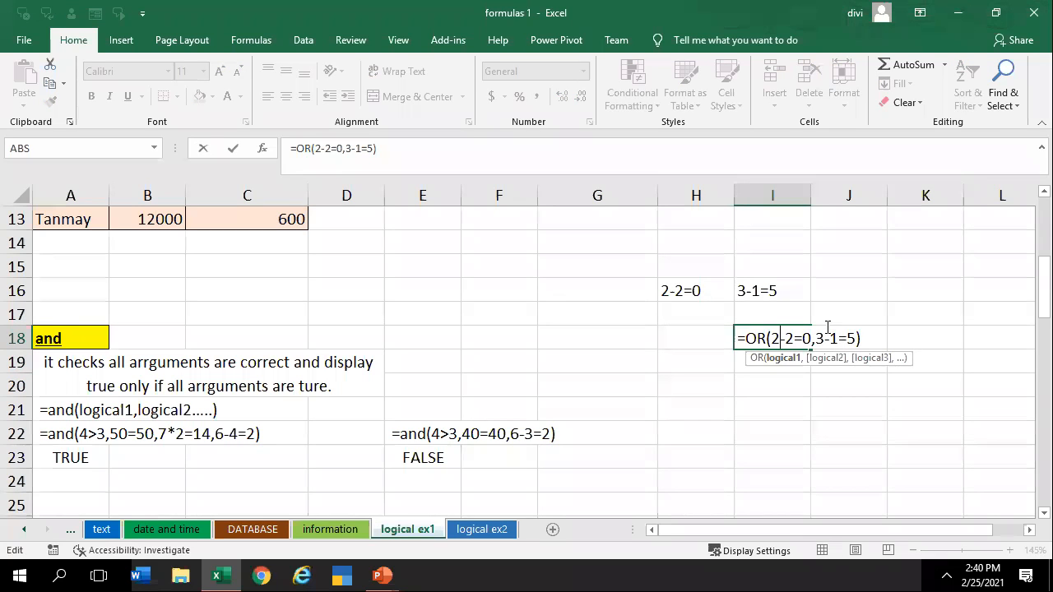
pyautogui.press('Return')
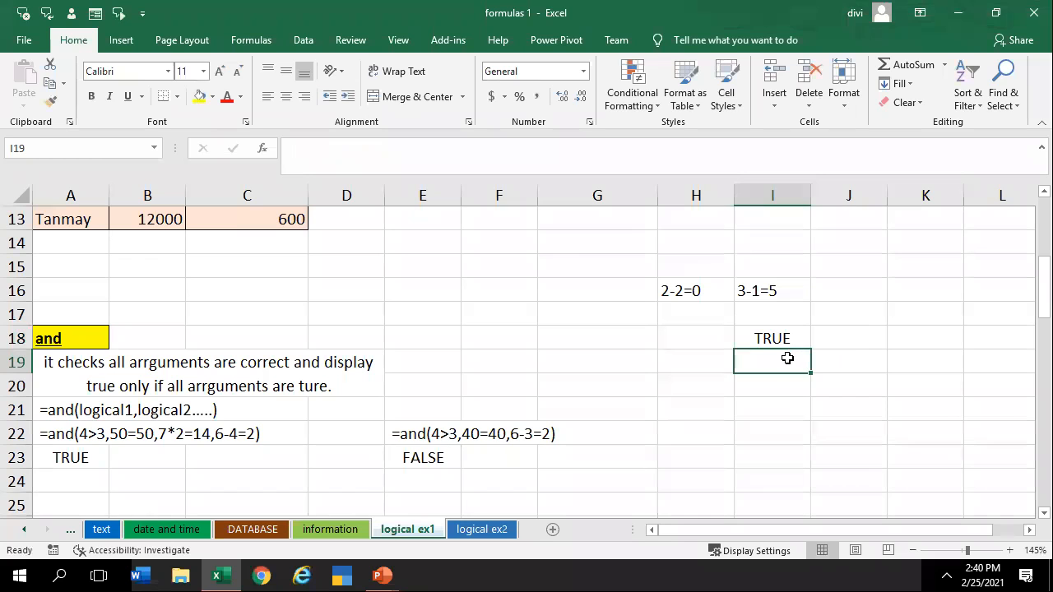
pyautogui.click(787, 340)
pyautogui.doubleClick(787, 340)
# Enter =AND(2-2=0,3-1=5) in I19 to test the same two conditions with AND
pyautogui.click(801, 377)
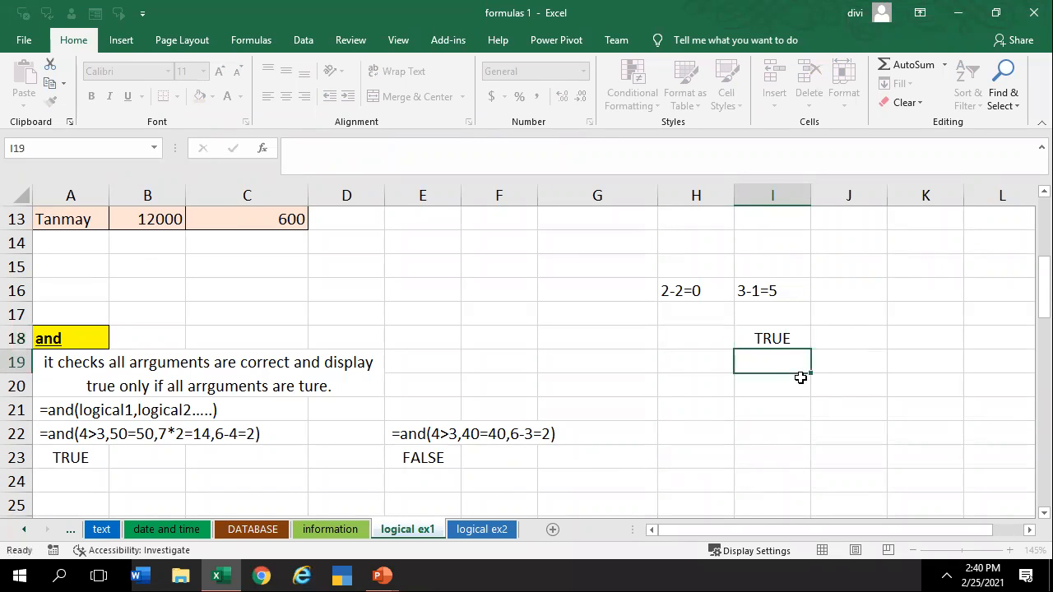
pyautogui.write('=and(')
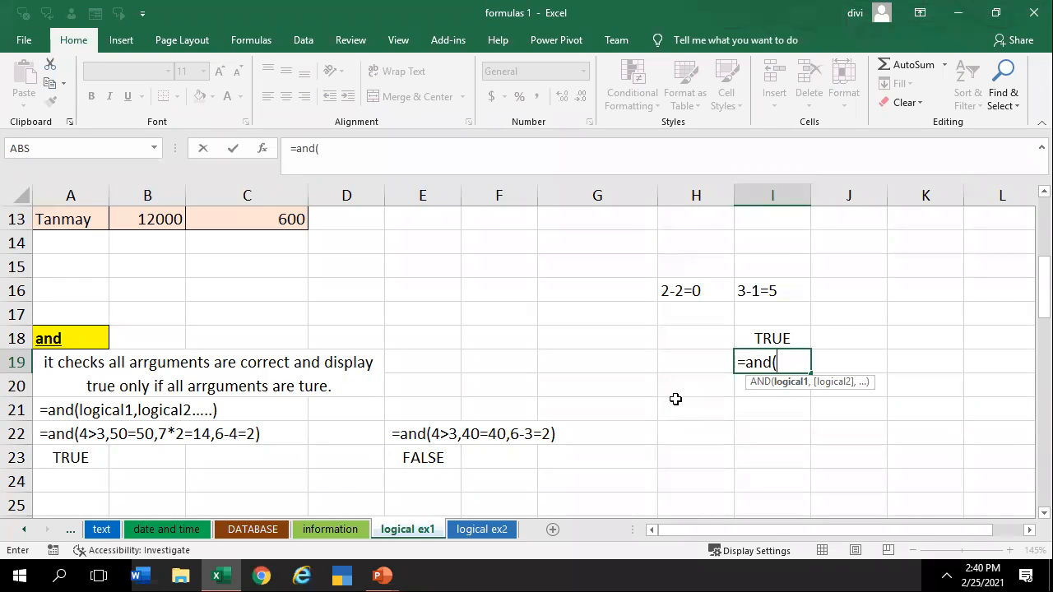
pyautogui.write('2-2=0,3-1')
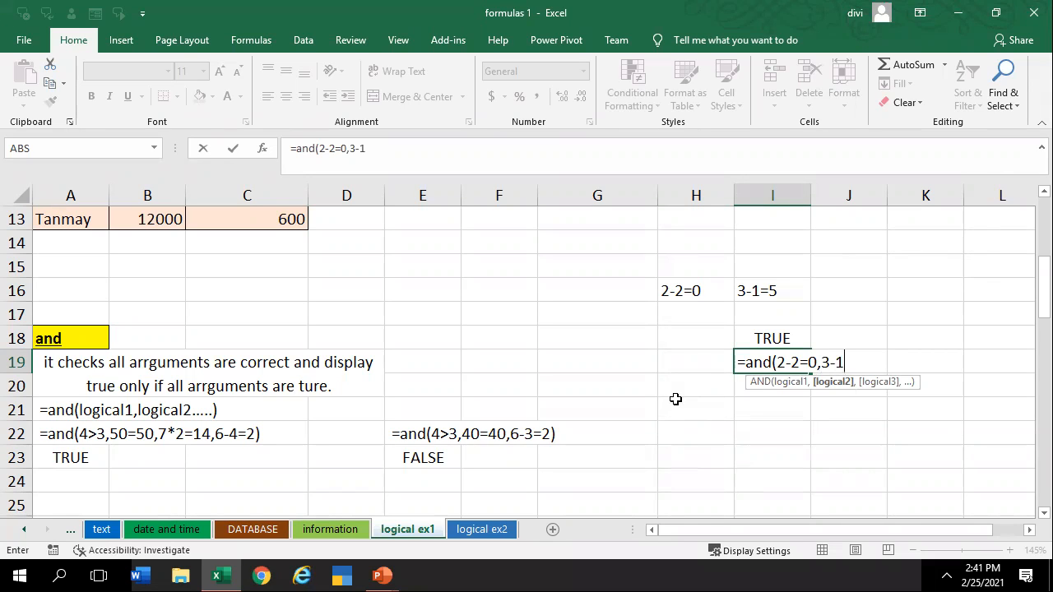
pyautogui.write('=5)')
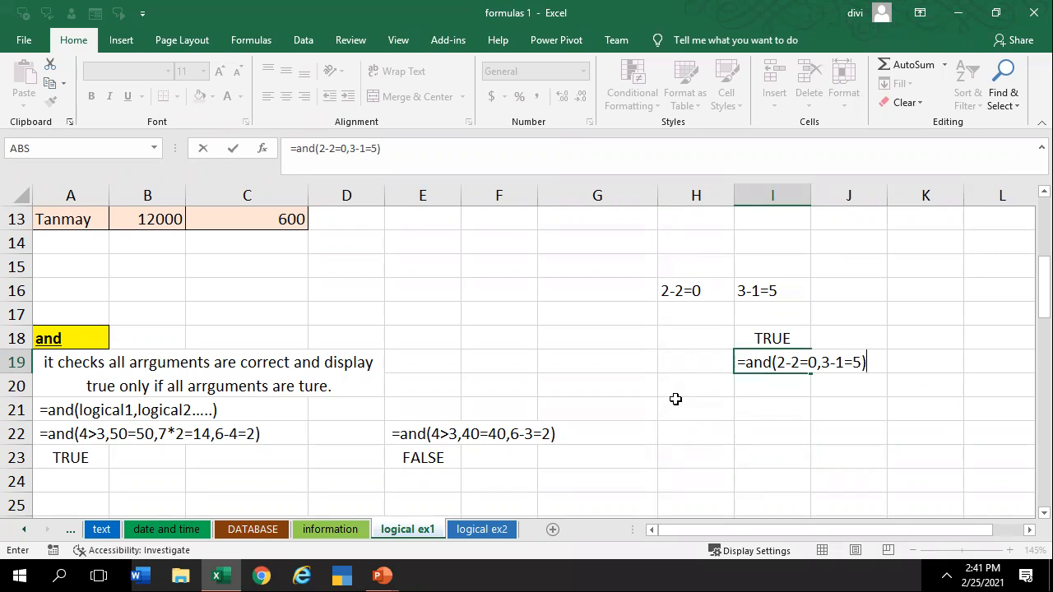
pyautogui.press('Return')
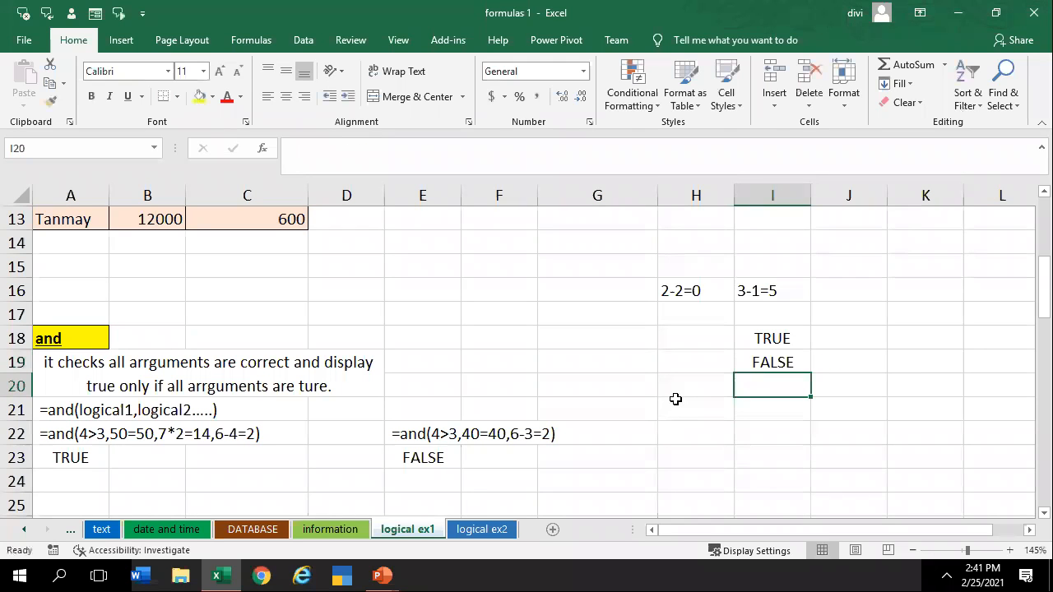
# Enter a second OR example in J18 as =OR(5+5=10,4-2=1)
pyautogui.click(816, 335)
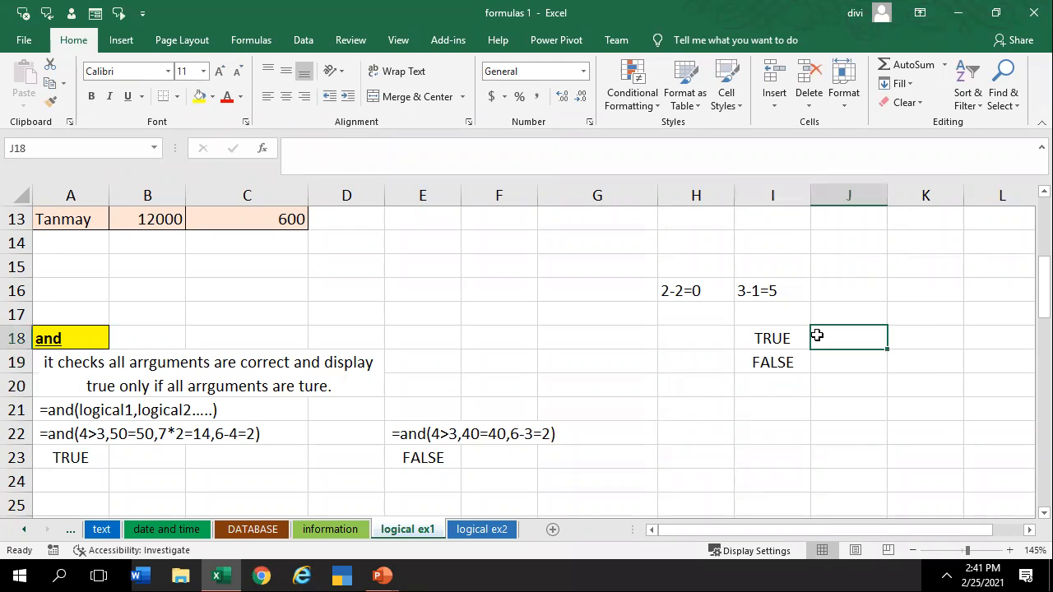
pyautogui.write('=')
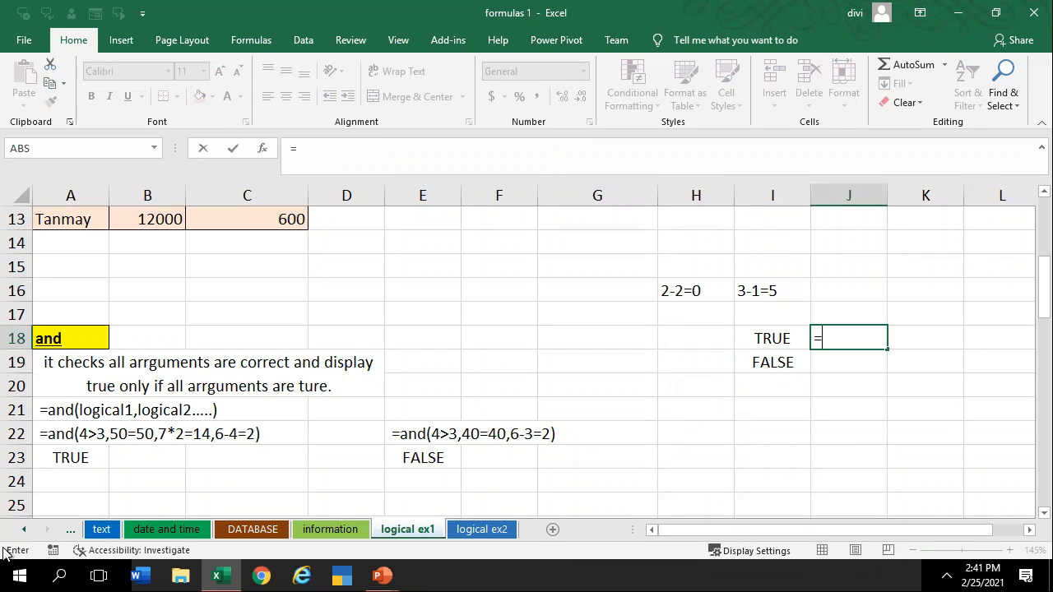
pyautogui.write('if')
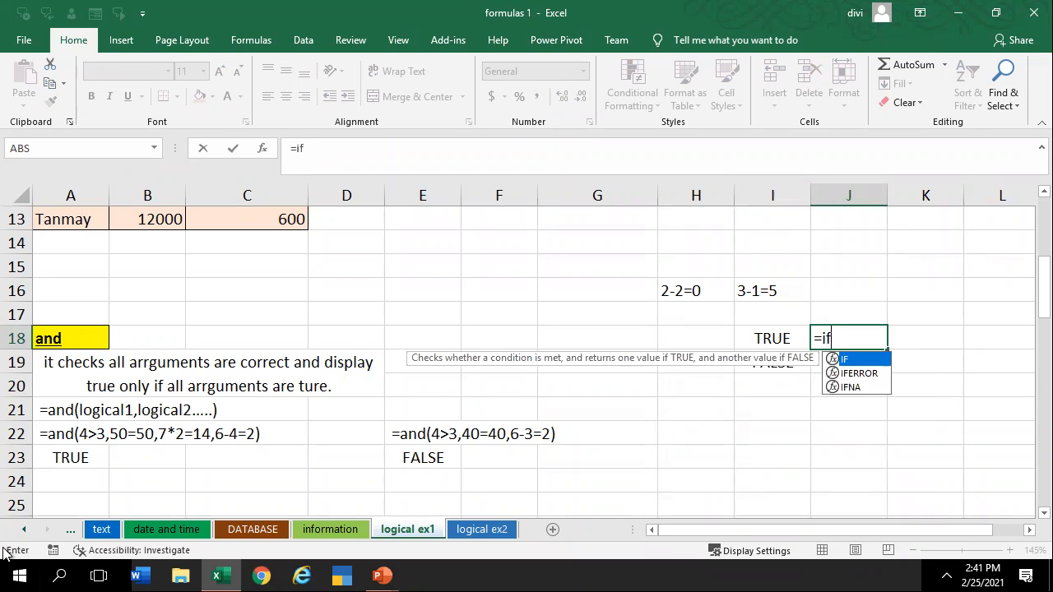
pyautogui.write('(')
pyautogui.press('BackSpace')
pyautogui.press('BackSpace')
pyautogui.press('BackSpace')
pyautogui.write('or')
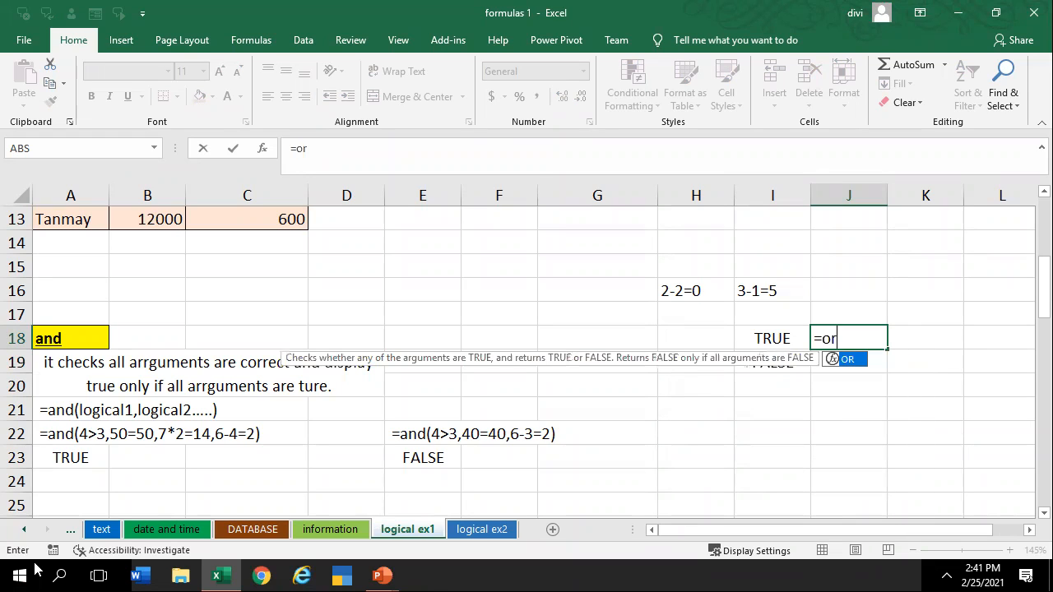
pyautogui.write('(')
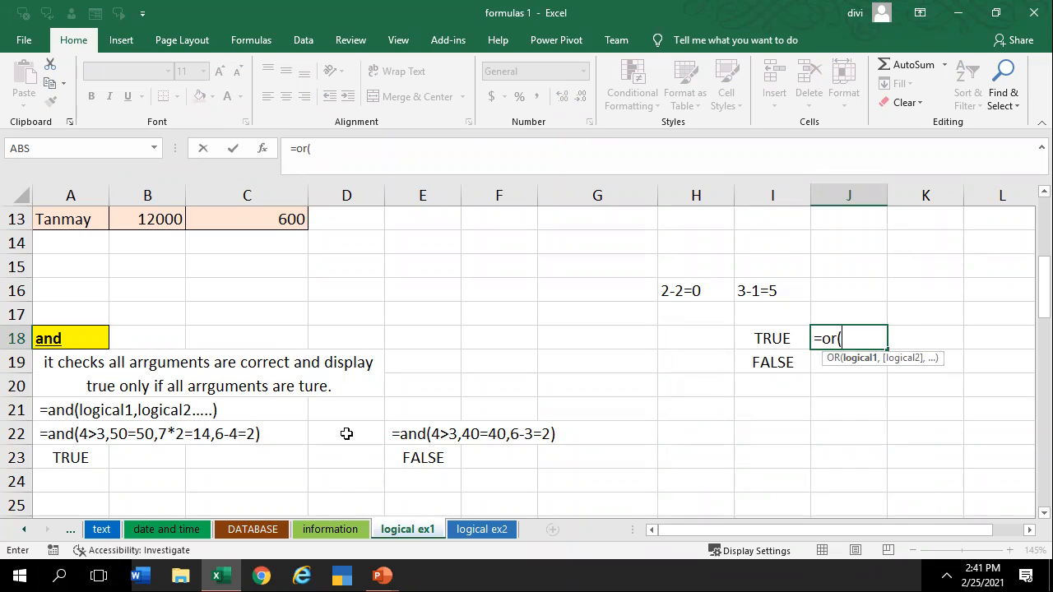
pyautogui.write('5+5=10,4')
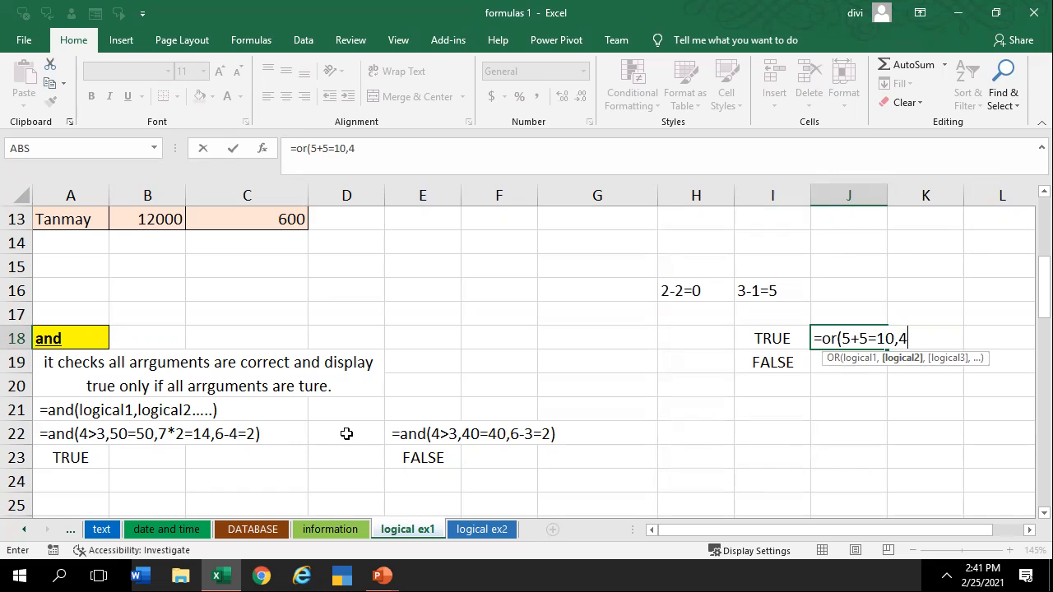
pyautogui.write('-2=1)')
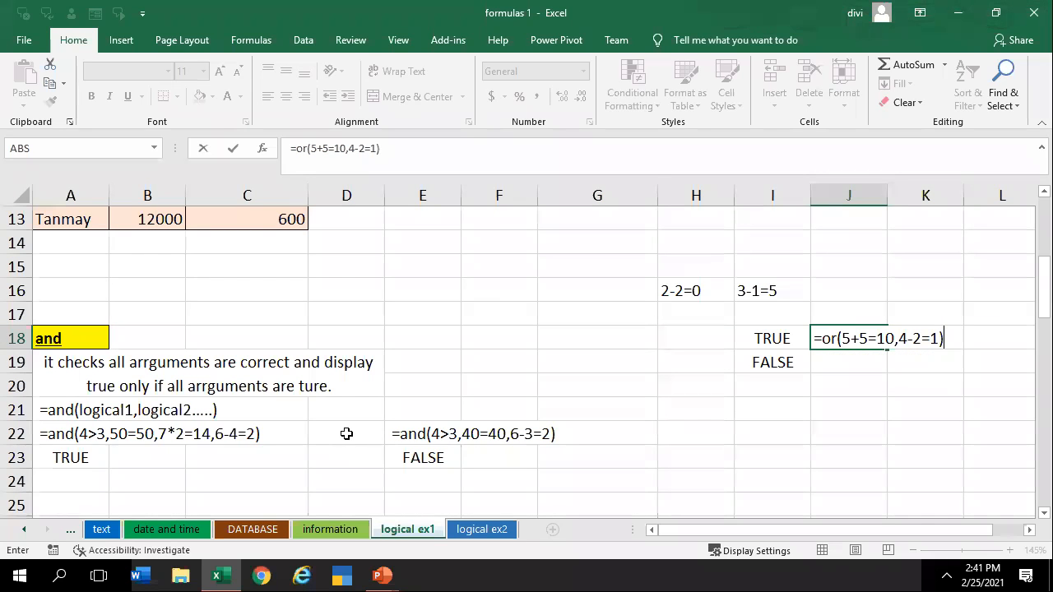
pyautogui.press('Return')
pyautogui.press('Up')
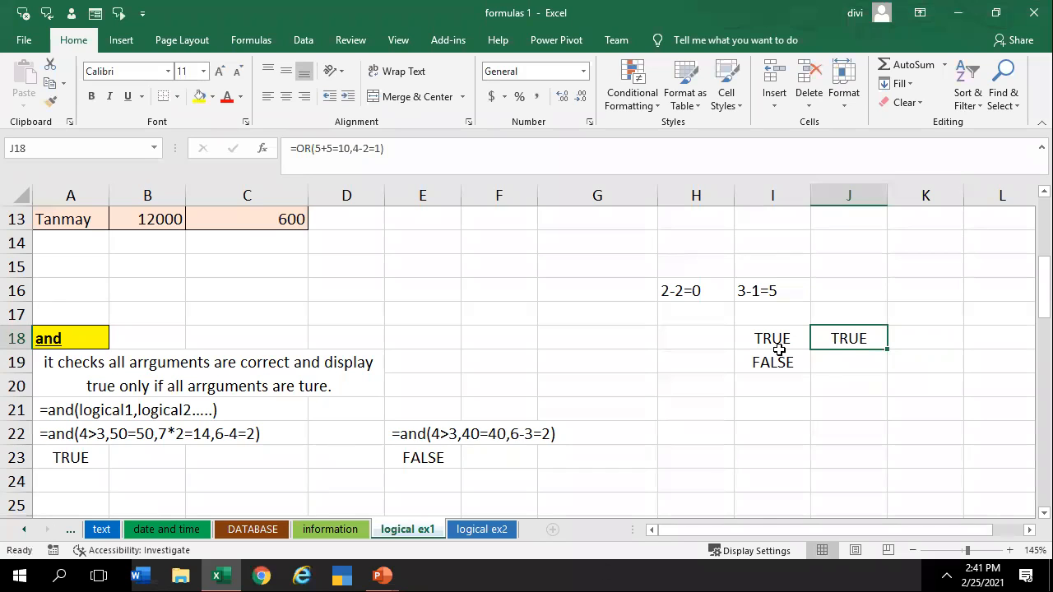
# Change the first condition of the OR formula in J18 to 5+5=1 so both conditions are untrue
pyautogui.doubleClick(858, 339)
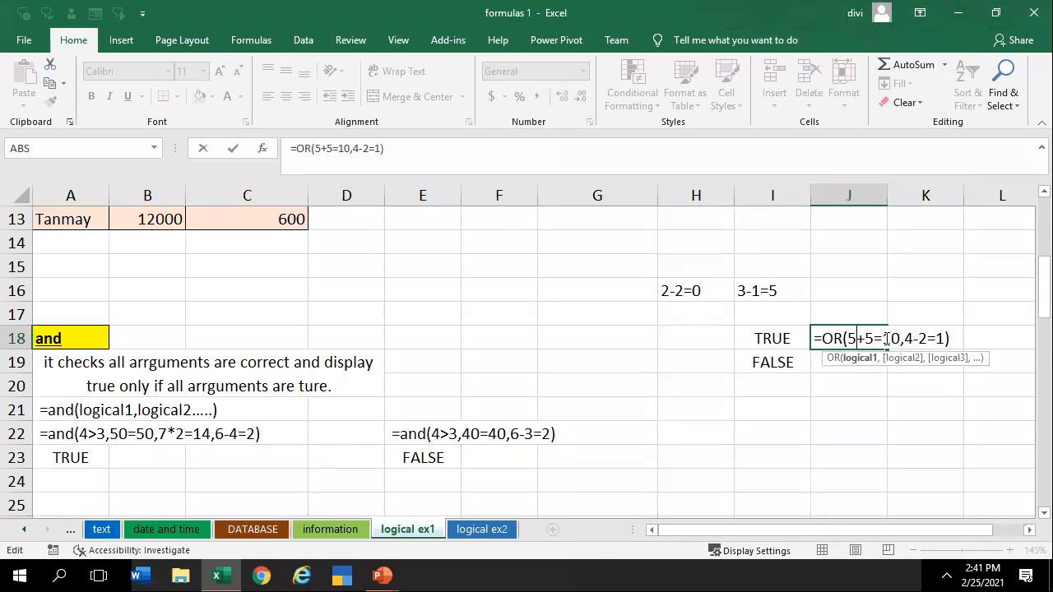
pyautogui.click(903, 339)
pyautogui.press('Left')
pyautogui.press('BackSpace')
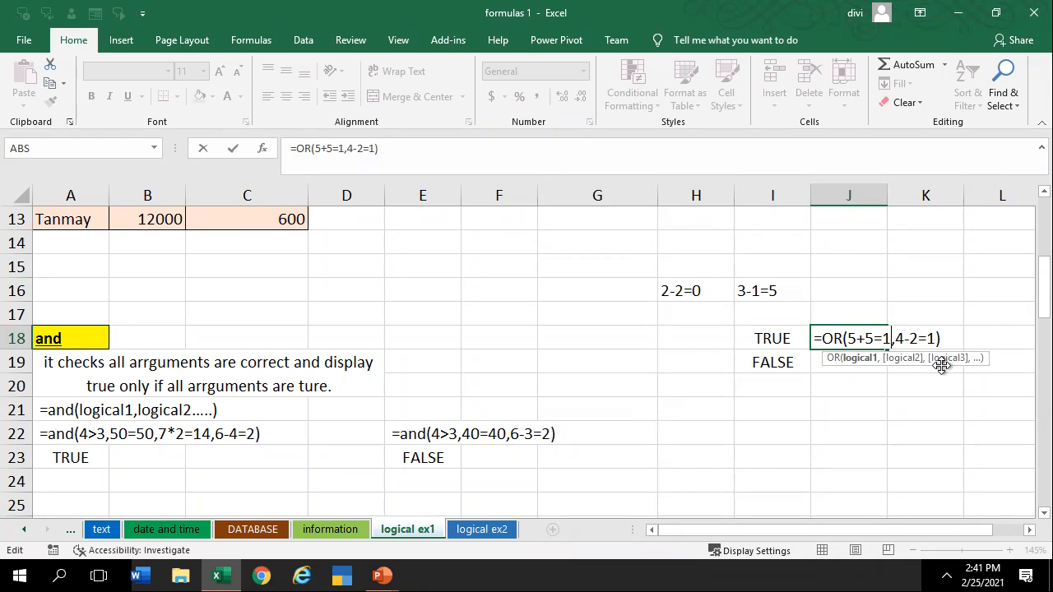
pyautogui.press('Return')
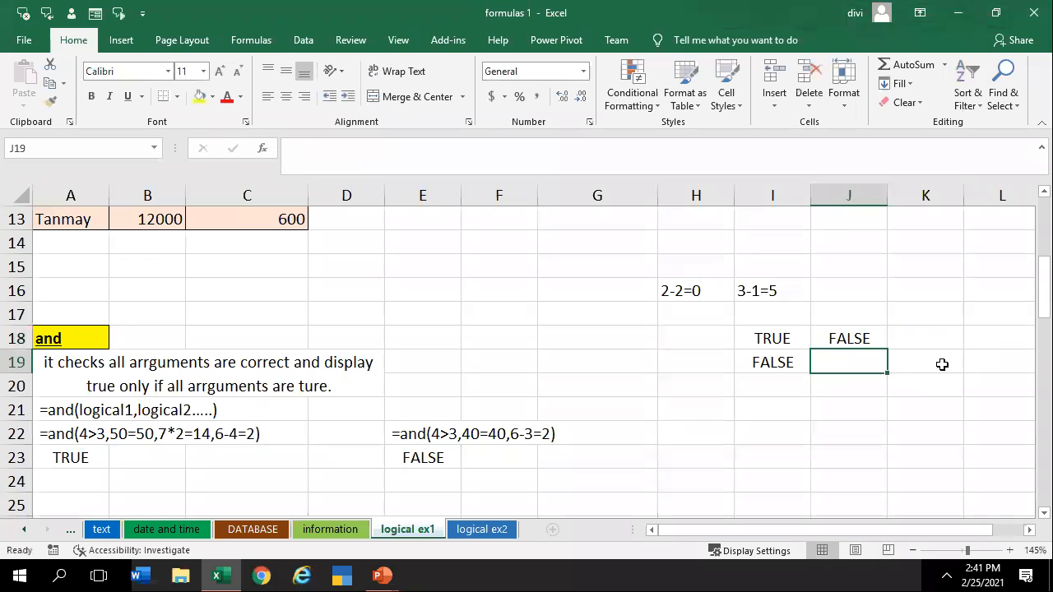
# Edit the OR formula in J18 so its conditions are 5+5=10 and 4-2=2
pyautogui.doubleClick(848, 341)
pyautogui.click(885, 340)
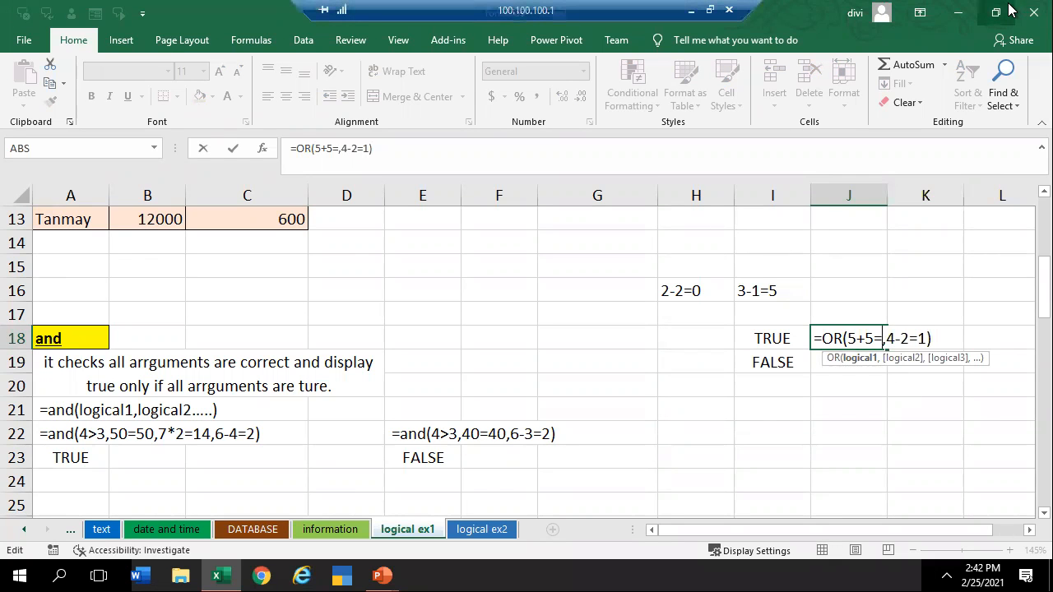
pyautogui.write('0')
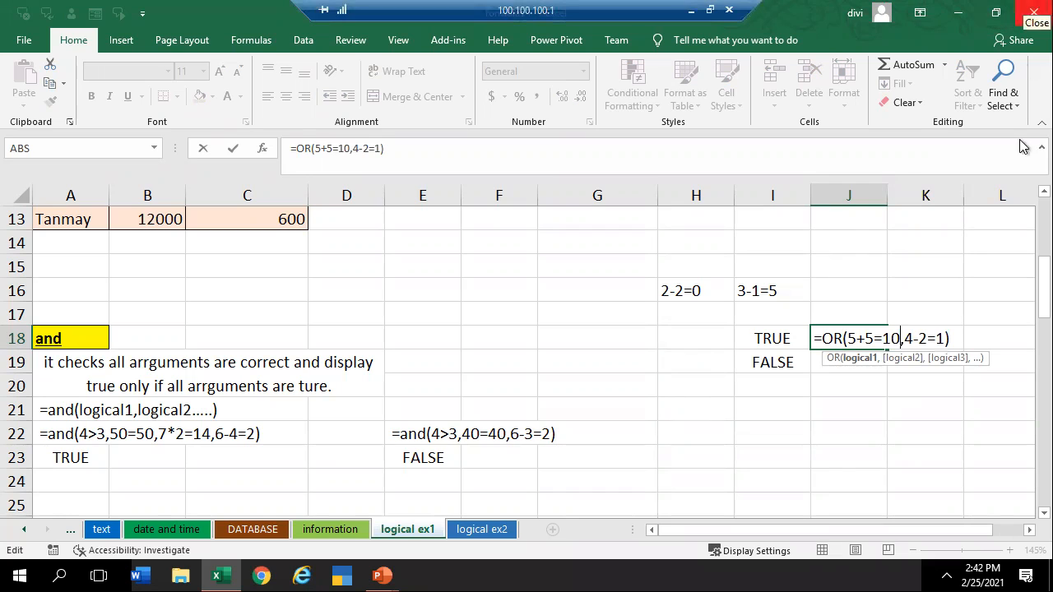
pyautogui.click(943, 338)
pyautogui.press('BackSpace')
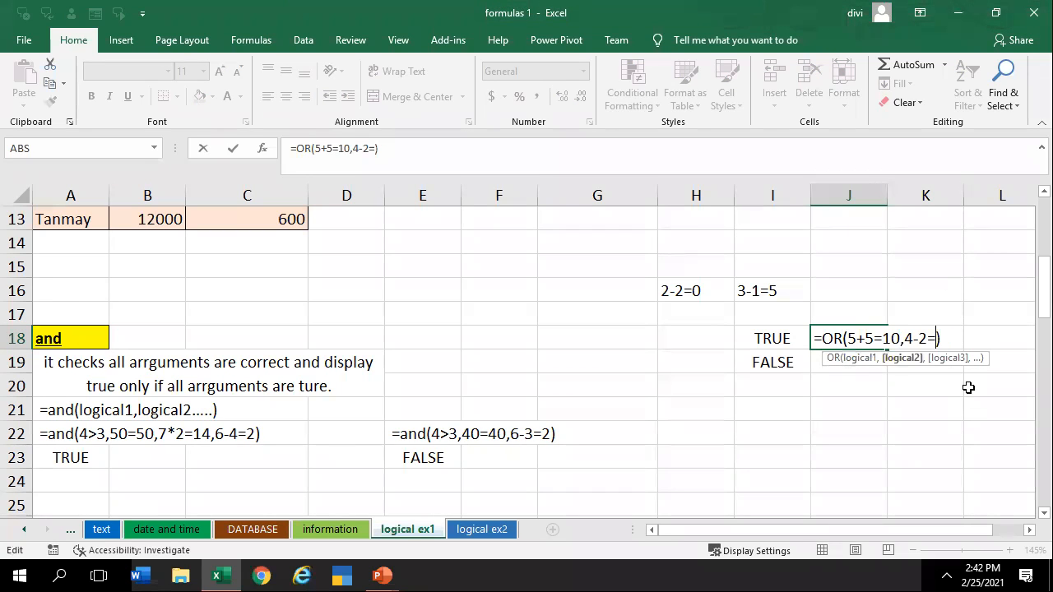
pyautogui.write('2')
pyautogui.press('Return')
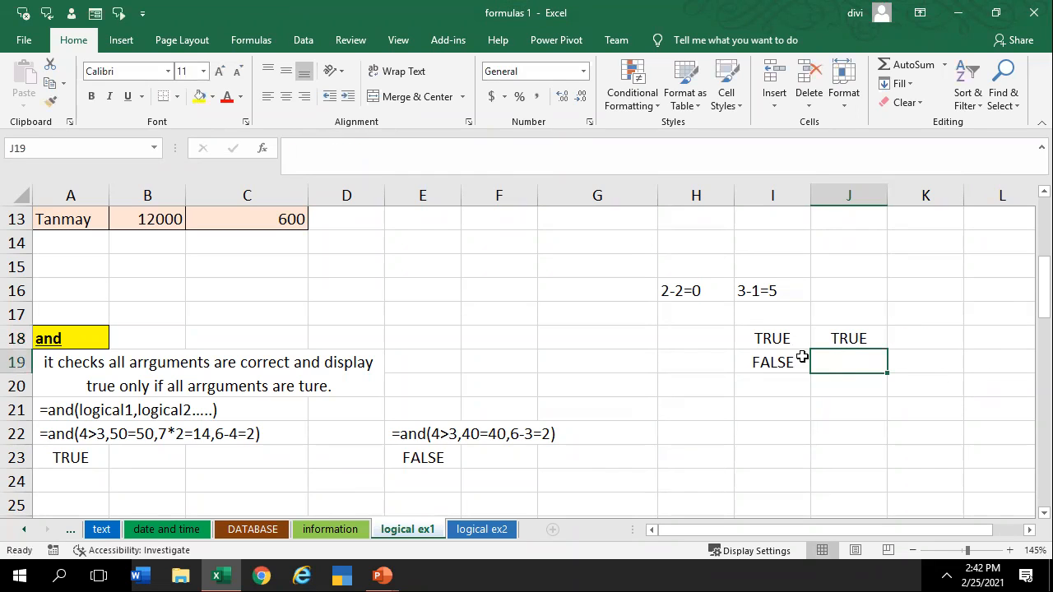
# Change the first condition of the OR formula in J18 to 5+5=0
pyautogui.doubleClick(834, 338)
pyautogui.click(891, 338)
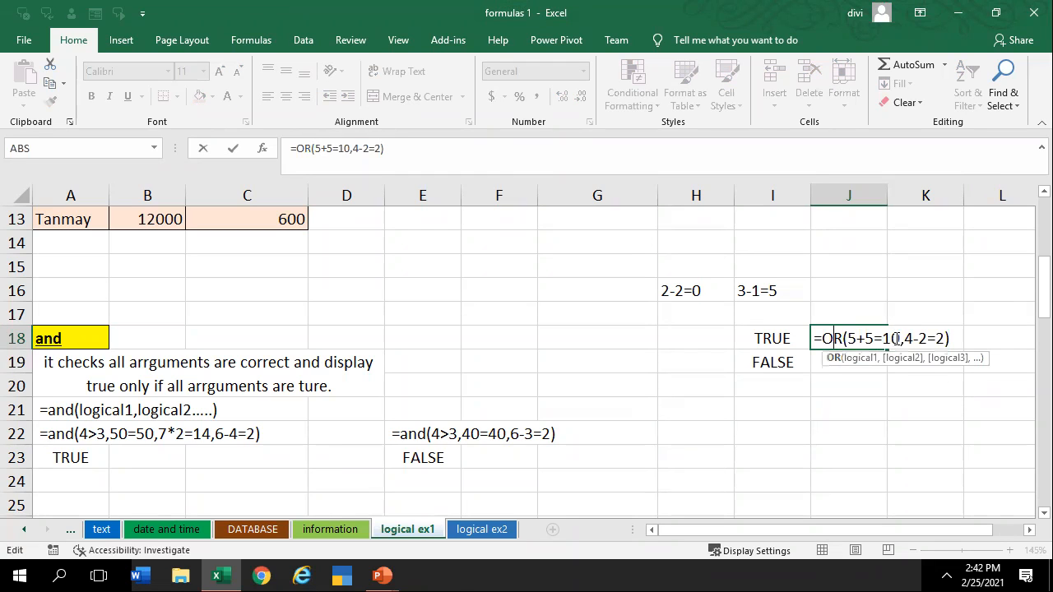
pyautogui.press('Return')
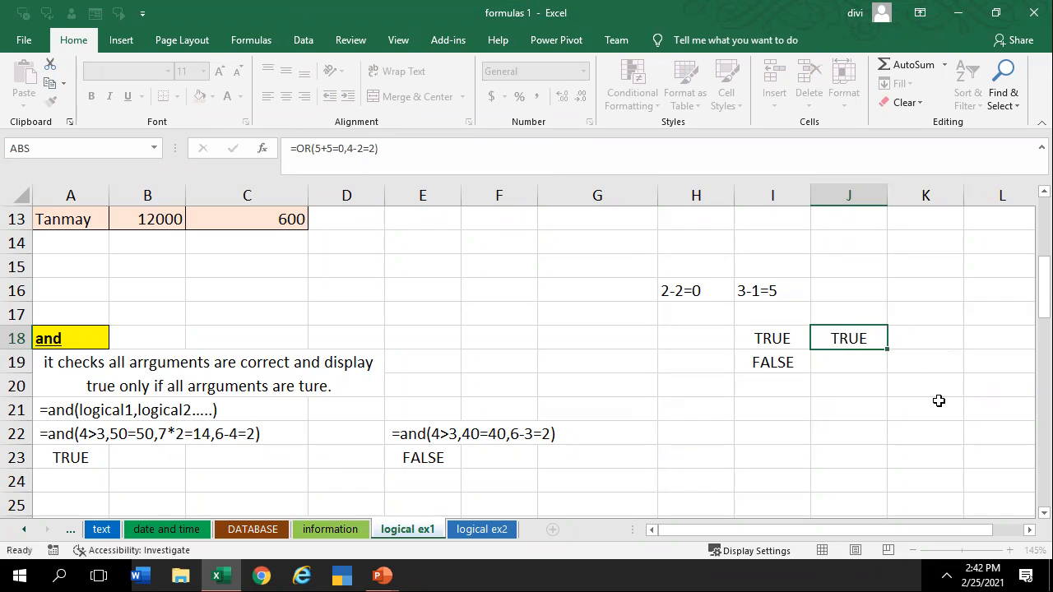
# Enter =AND(5+5=10,6-2=2) in J19 as a second AND example
pyautogui.click(794, 362)
pyautogui.click(859, 362)
pyautogui.click(797, 360)
pyautogui.click(819, 361)
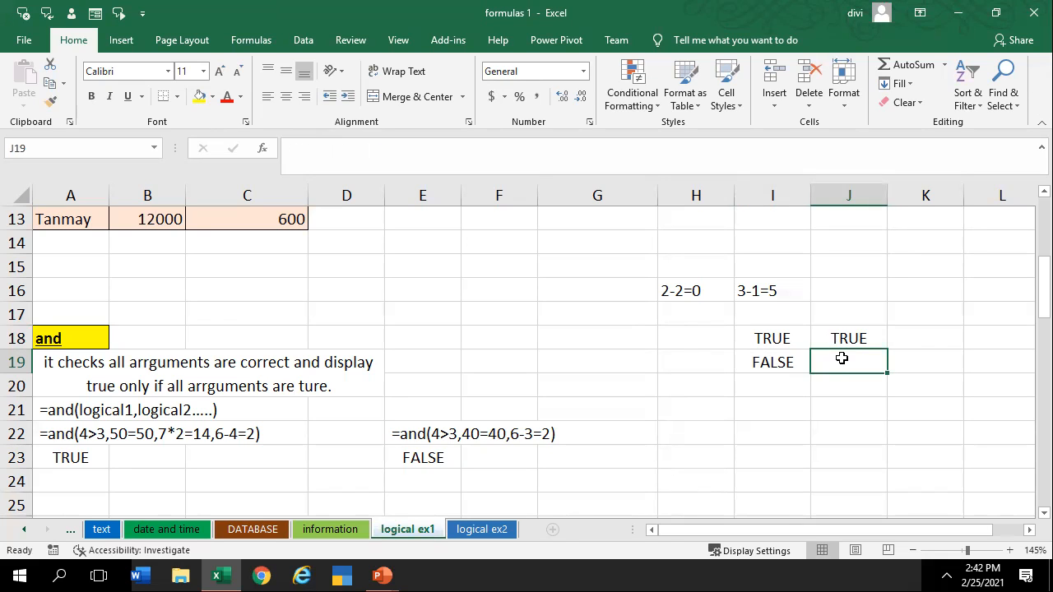
pyautogui.write('=')
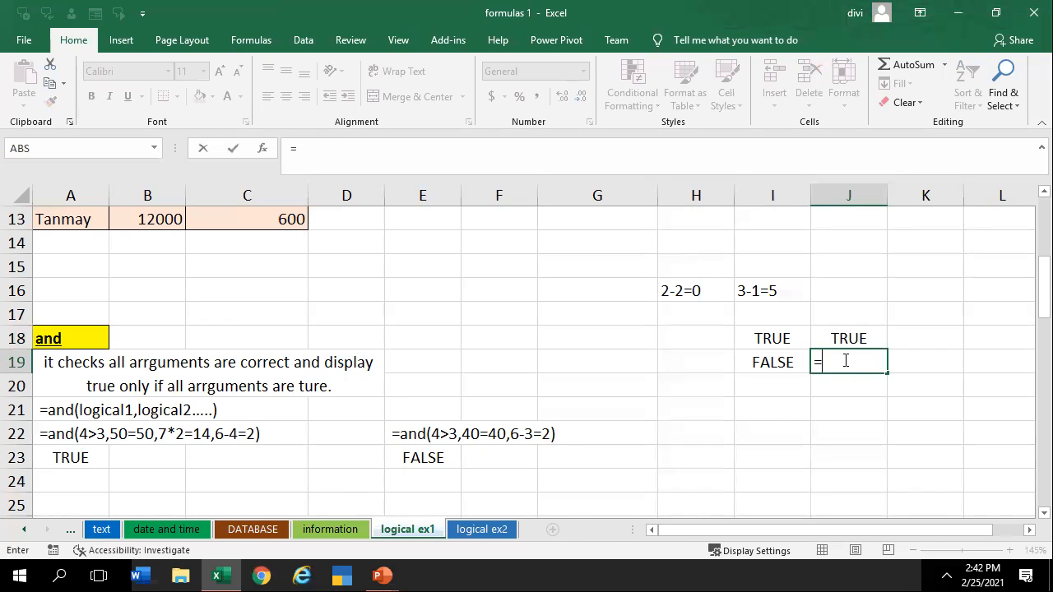
pyautogui.write('and(')
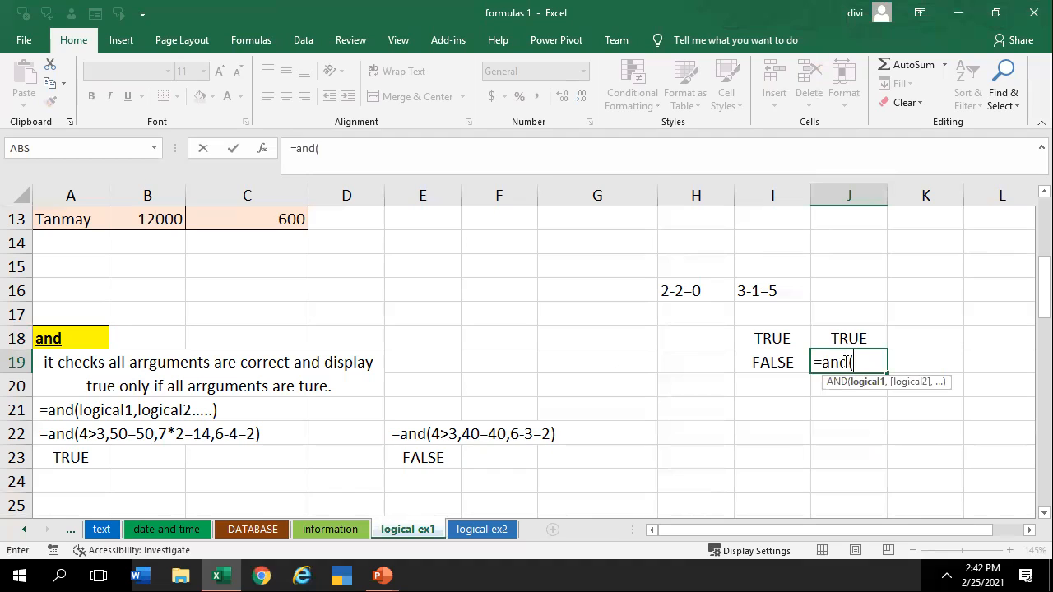
pyautogui.write('5+5=10,')
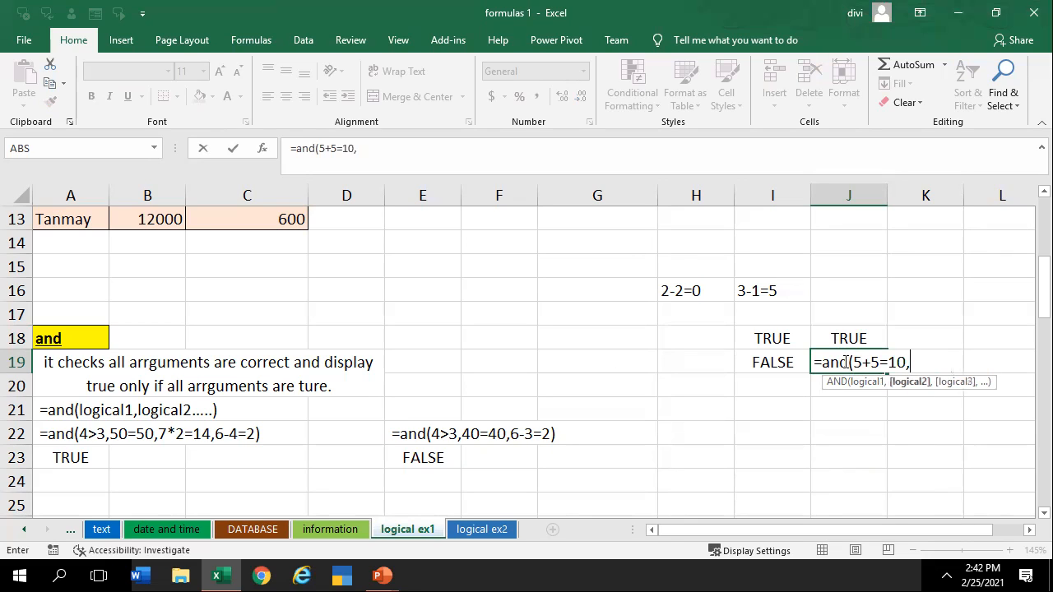
pyautogui.write('6-2=2)')
pyautogui.press('Return')
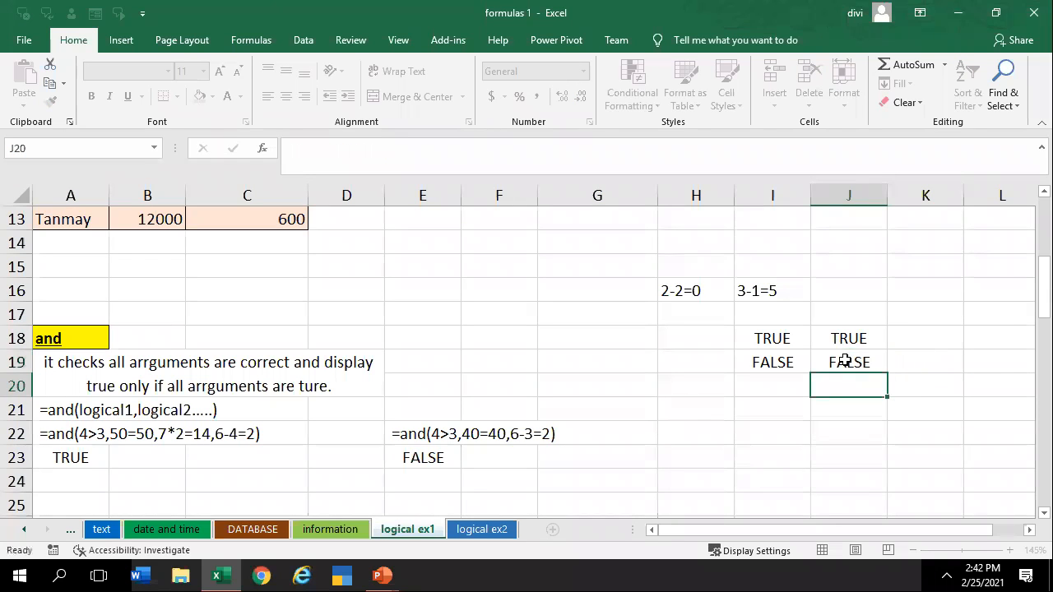
# Review the OR and AND examples in I18:J19 together with the IF examples on the same sheet
pyautogui.click(847, 360)
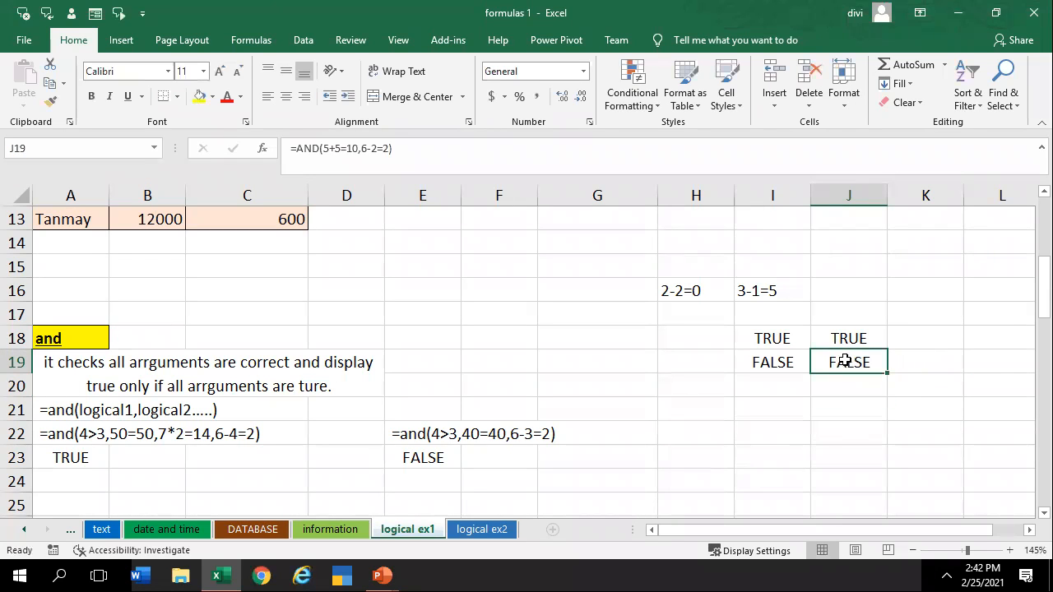
pyautogui.moveTo(819, 337); pyautogui.dragTo(844, 359)
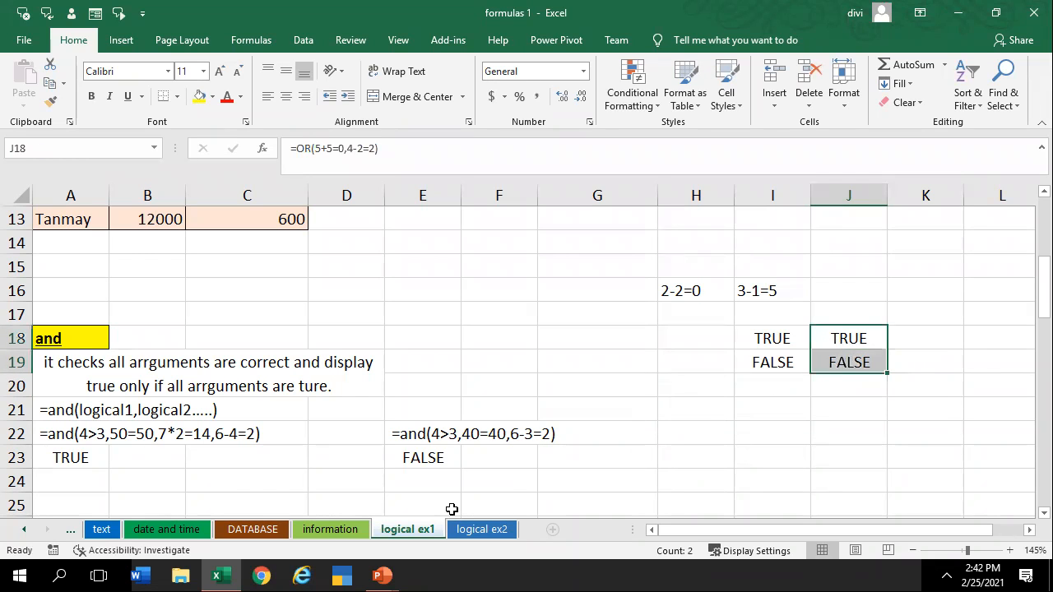
pyautogui.click(452, 508)
pyautogui.click(545, 451)
pyautogui.scroll(3, 566, 481)
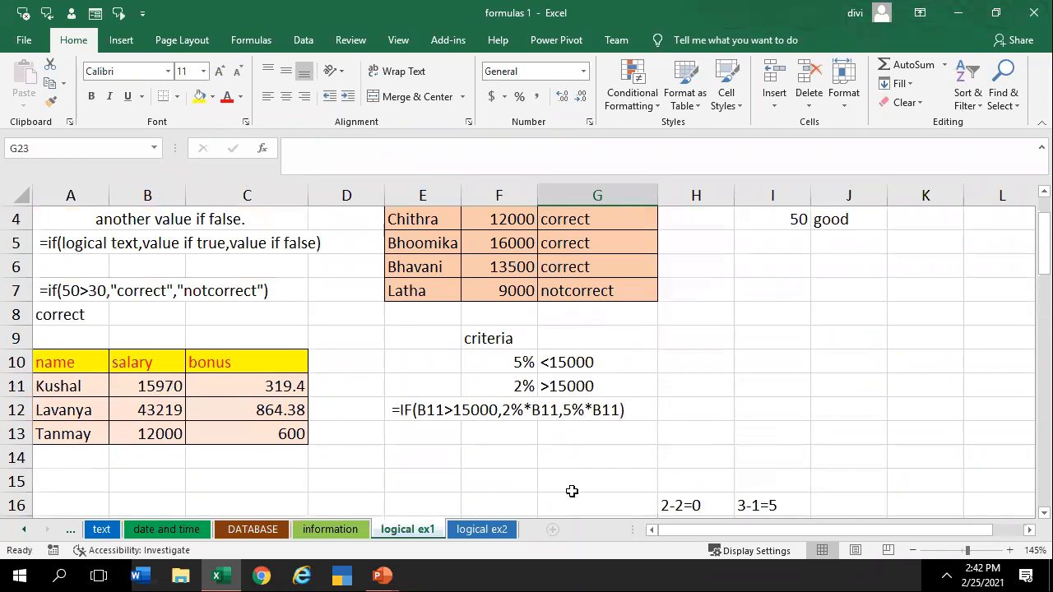
pyautogui.scroll(-1, 380, 463)
pyautogui.scroll(2, 381, 463)
pyautogui.click(641, 407)
pyautogui.scroll(-2, 797, 458)
pyautogui.click(778, 453)
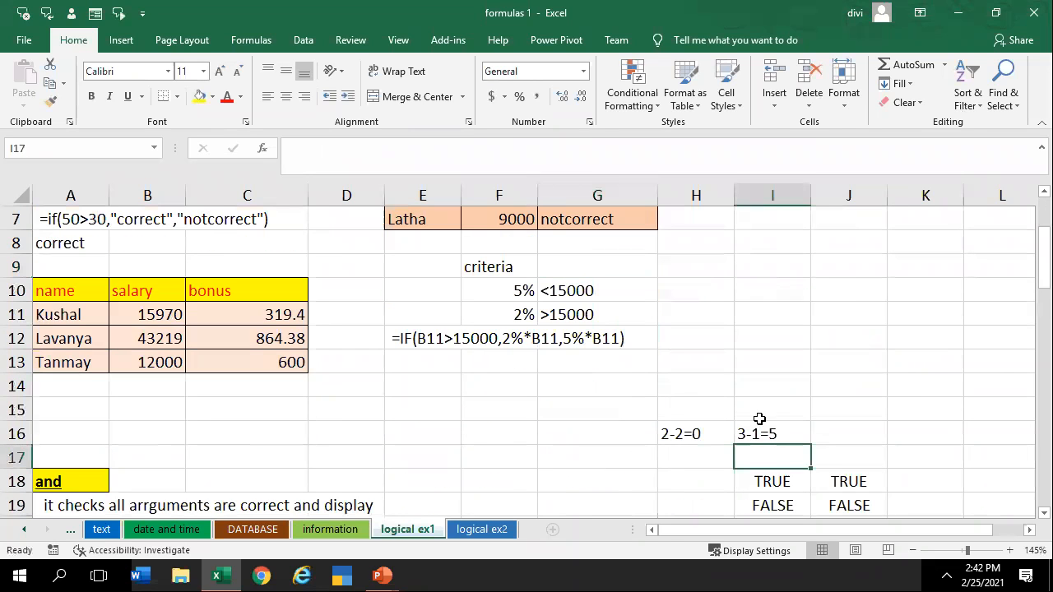
pyautogui.click(791, 507)
pyautogui.click(773, 481)
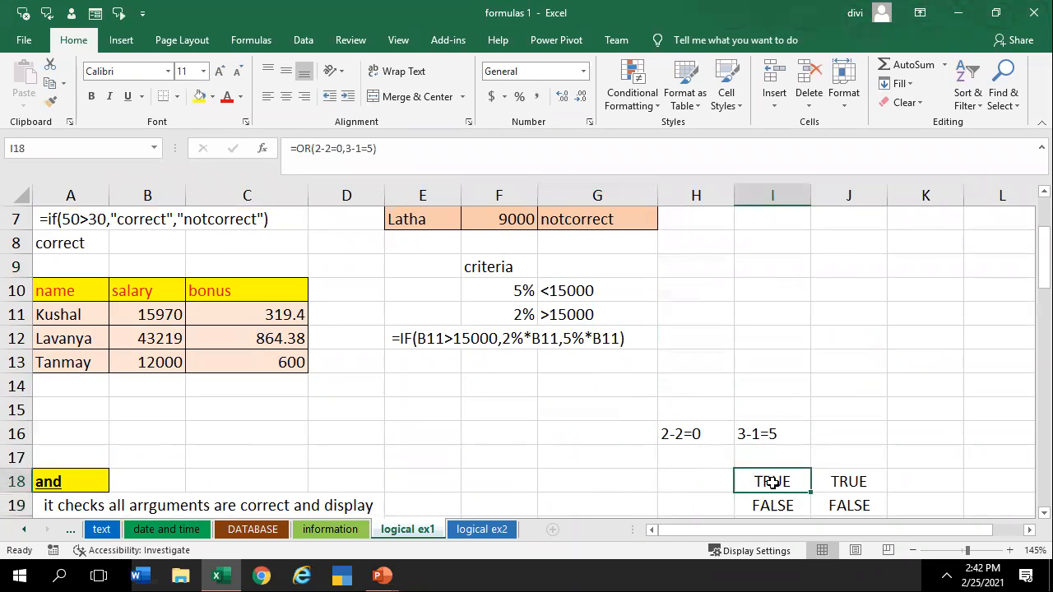
pyautogui.click(376, 505)
pyautogui.click(375, 433)
pyautogui.click(446, 415)
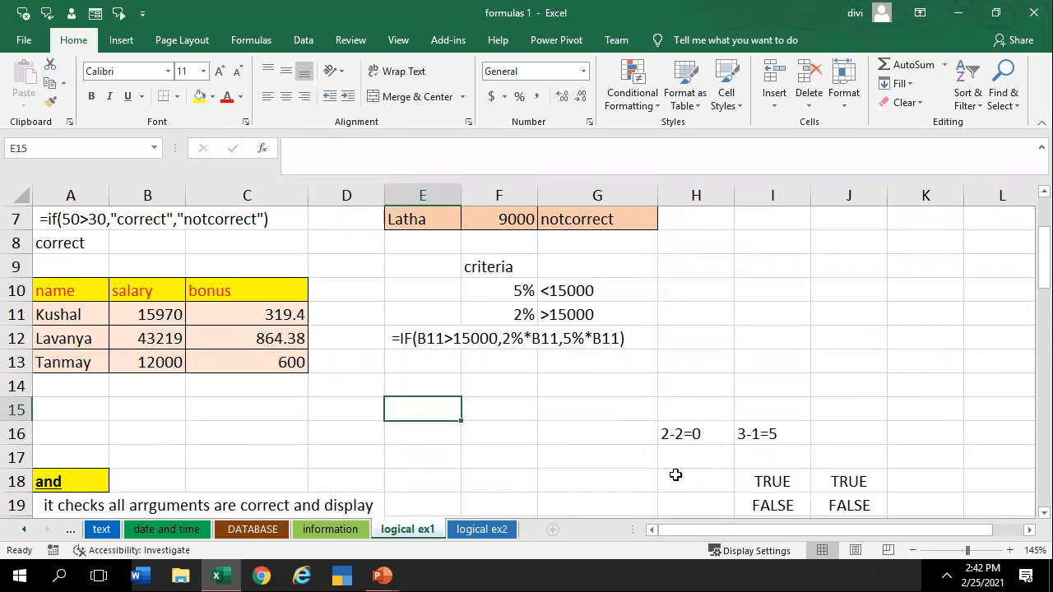
# Enter =NOT(50=50) in E41 beside the description of the not function
pyautogui.scroll(-8, 674, 472)
pyautogui.scroll(3, 660, 482)
pyautogui.scroll(-6, 663, 484)
pyautogui.scroll(2, 585, 412)
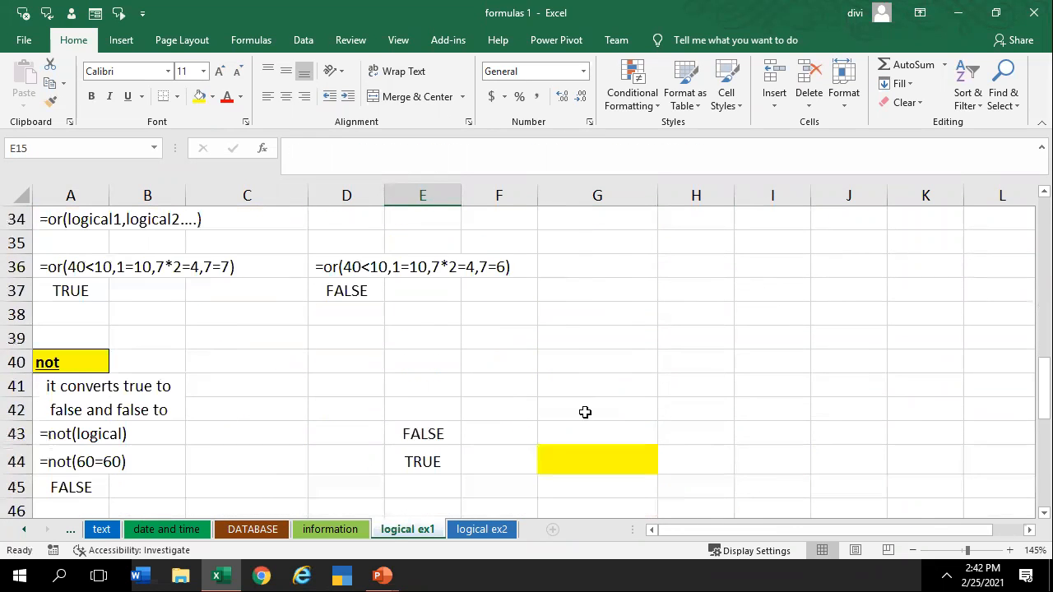
pyautogui.click(436, 393)
pyautogui.write('=')
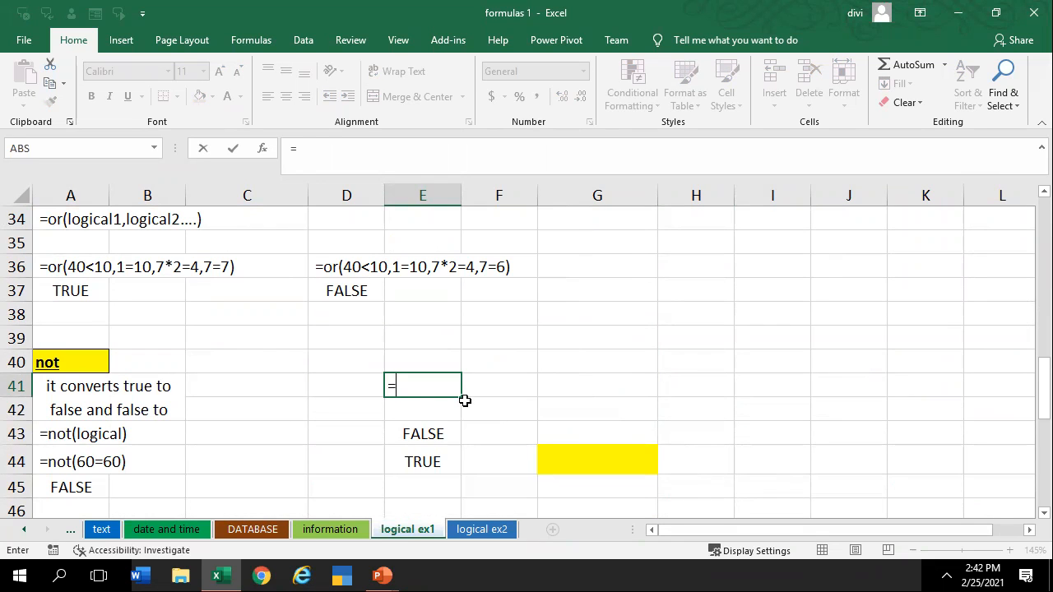
pyautogui.write('t')
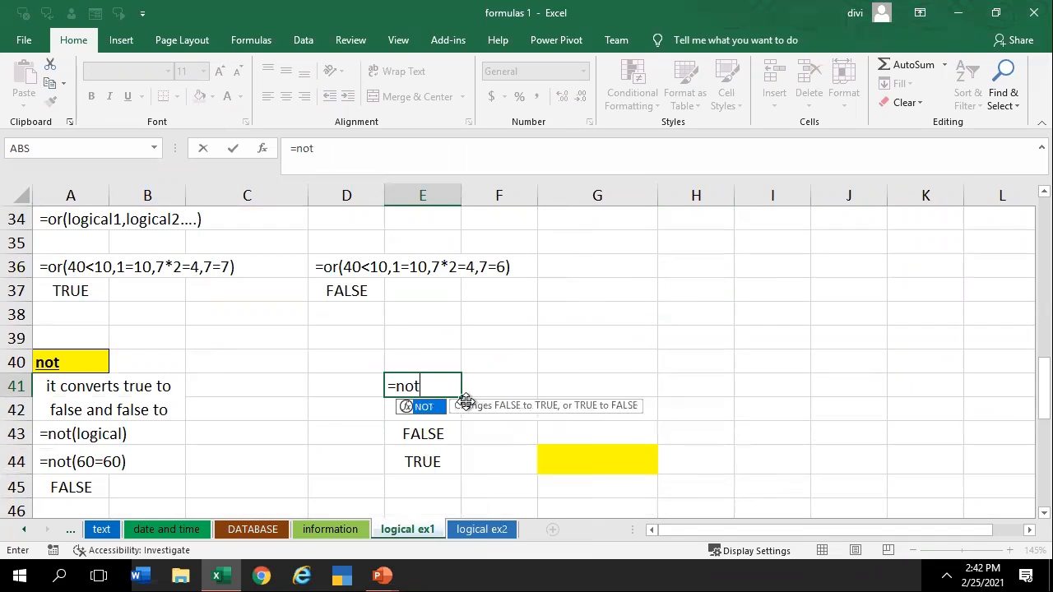
pyautogui.write('(50=50')
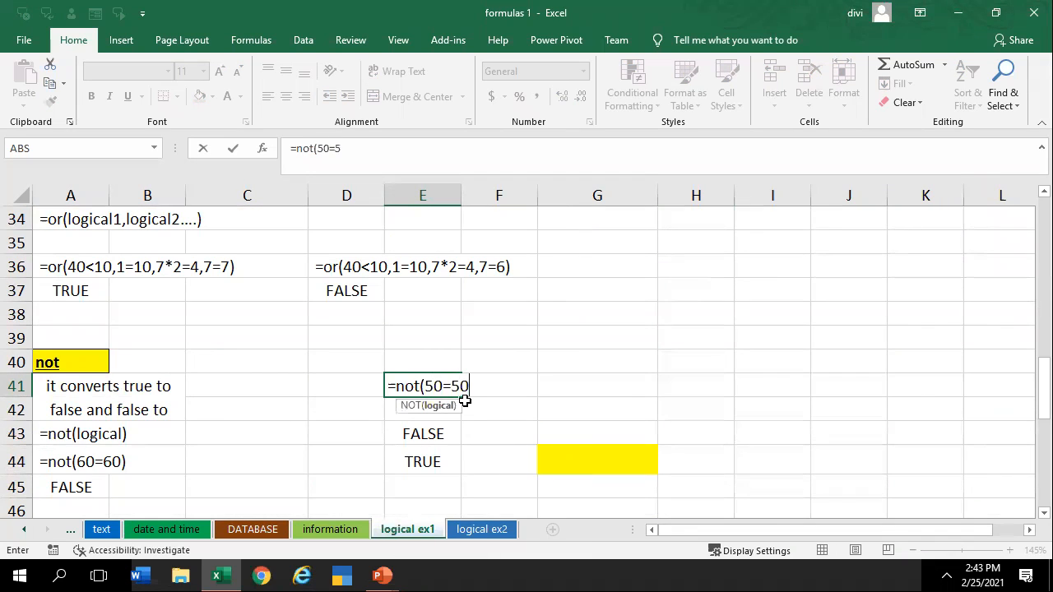
pyautogui.write(')')
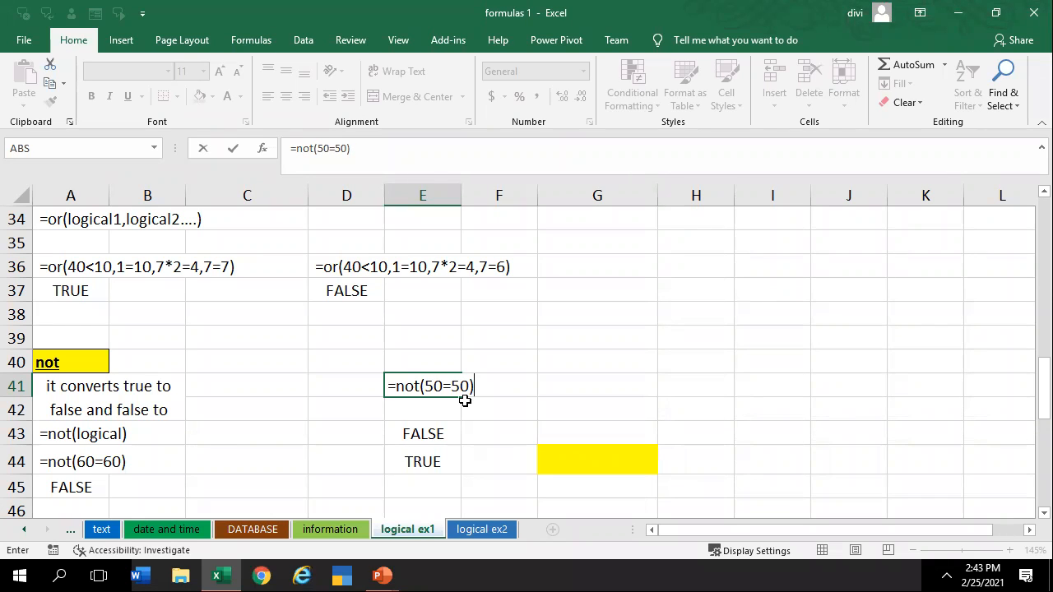
pyautogui.press('Return')
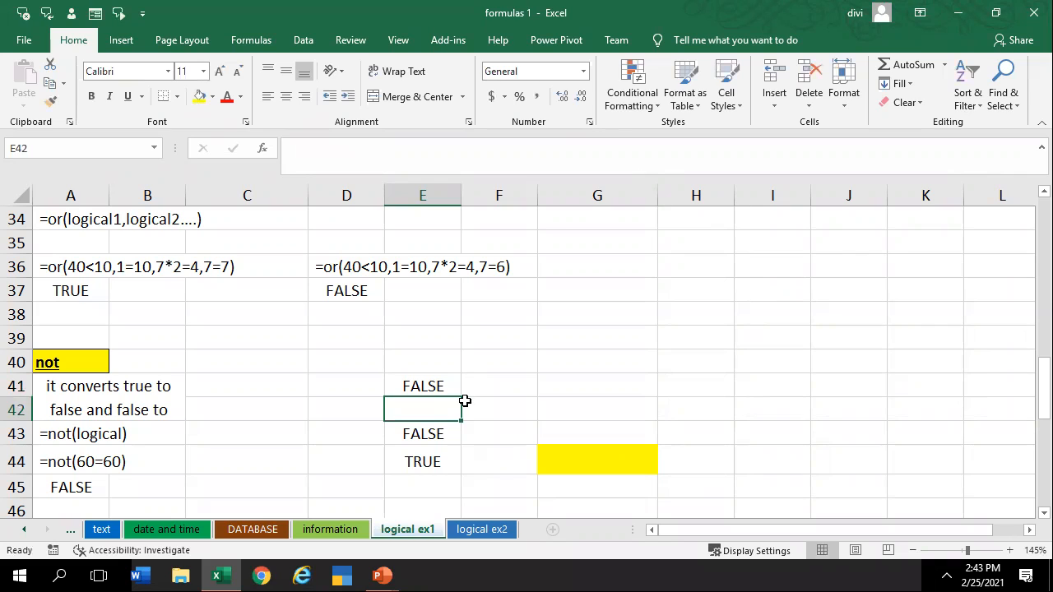
# Change the condition inside the NOT formula in E41 to 50>20
pyautogui.click(448, 380)
pyautogui.click(439, 369)
pyautogui.click(441, 386)
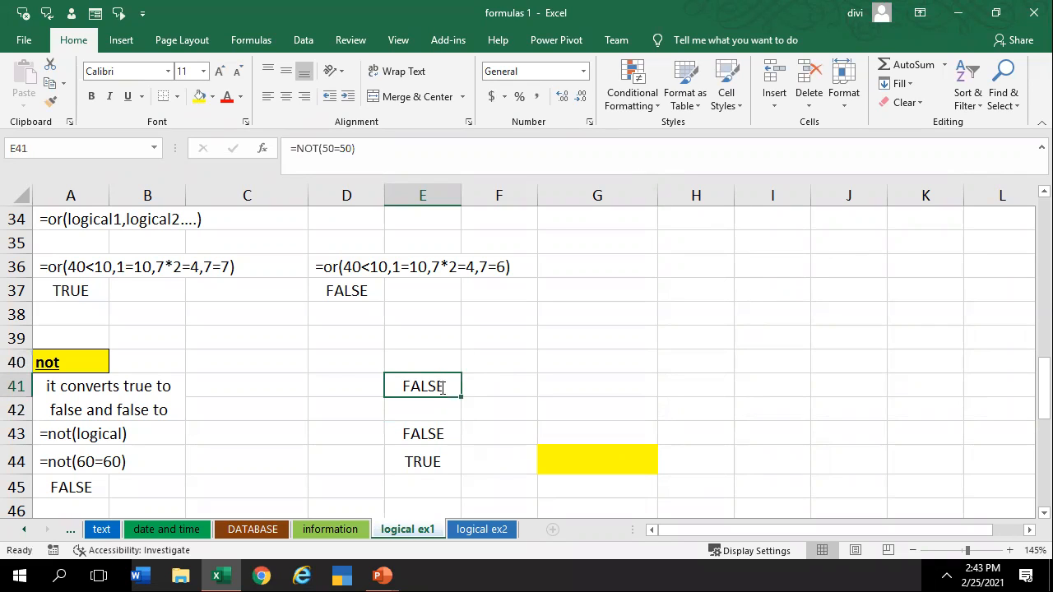
pyautogui.doubleClick(442, 386)
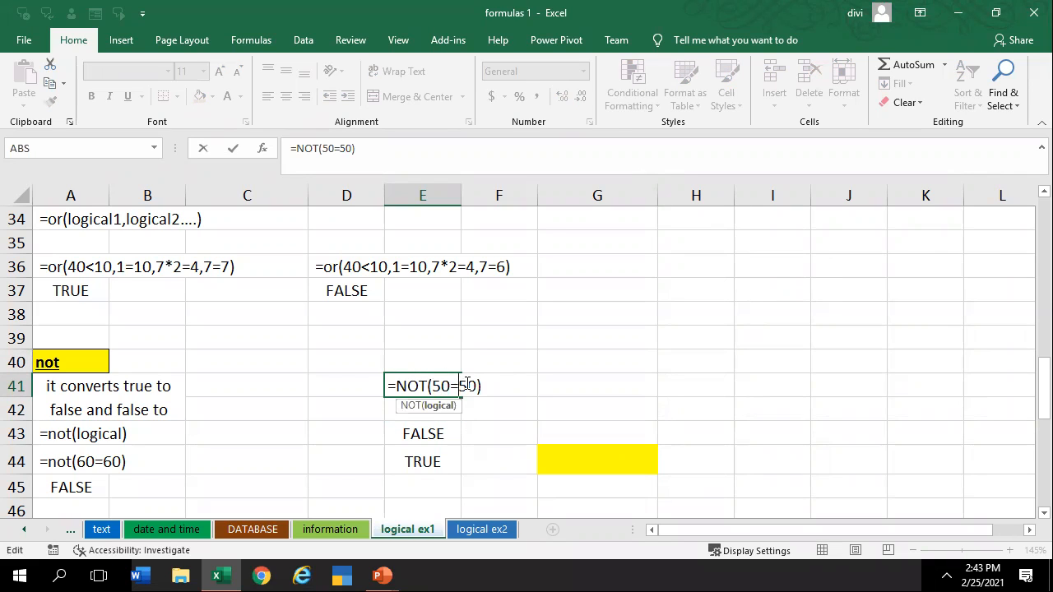
pyautogui.press('Right')
pyautogui.press('Right')
pyautogui.press('BackSpace')
pyautogui.press('BackSpace')
pyautogui.press('BackSpace')
pyautogui.write('>2')
pyautogui.press('Return')
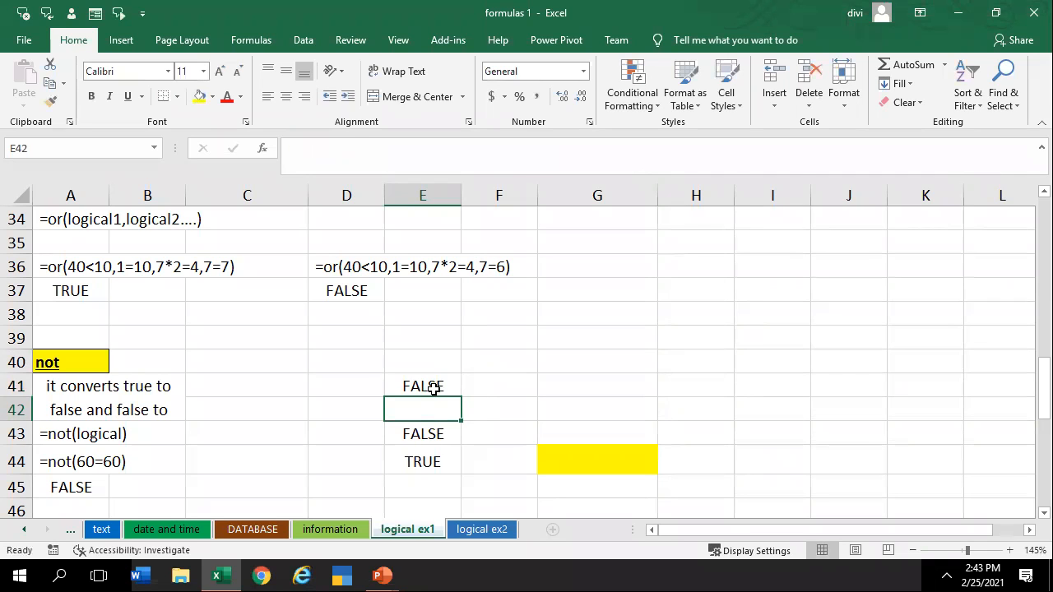
# Replace the comparison operator in E41 so the formula reads =NOT(50<20), and reselect the cell
pyautogui.doubleClick(434, 384)
pyautogui.click(457, 386)
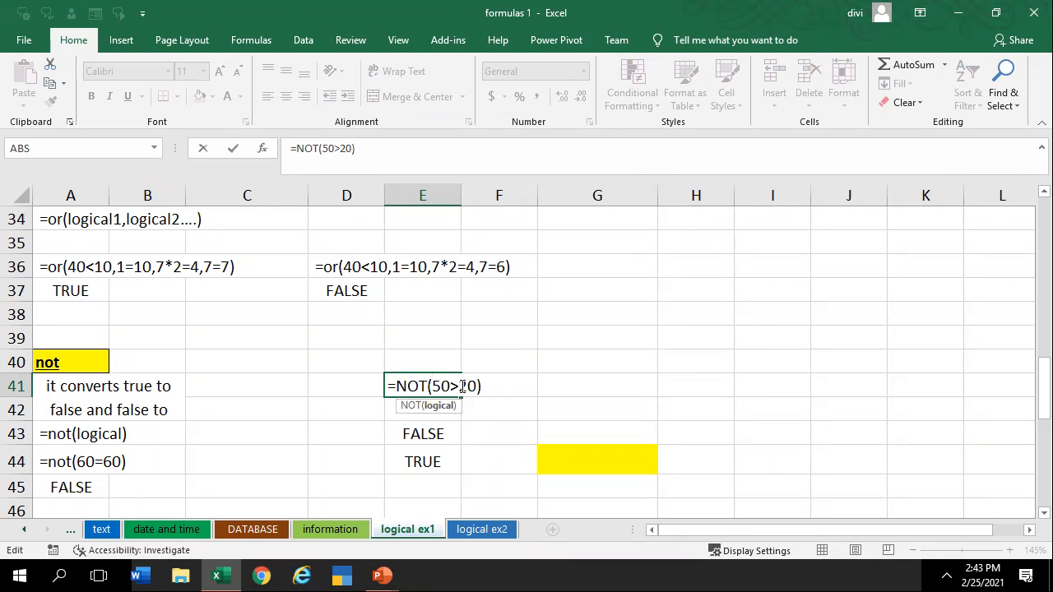
pyautogui.press('BackSpace')
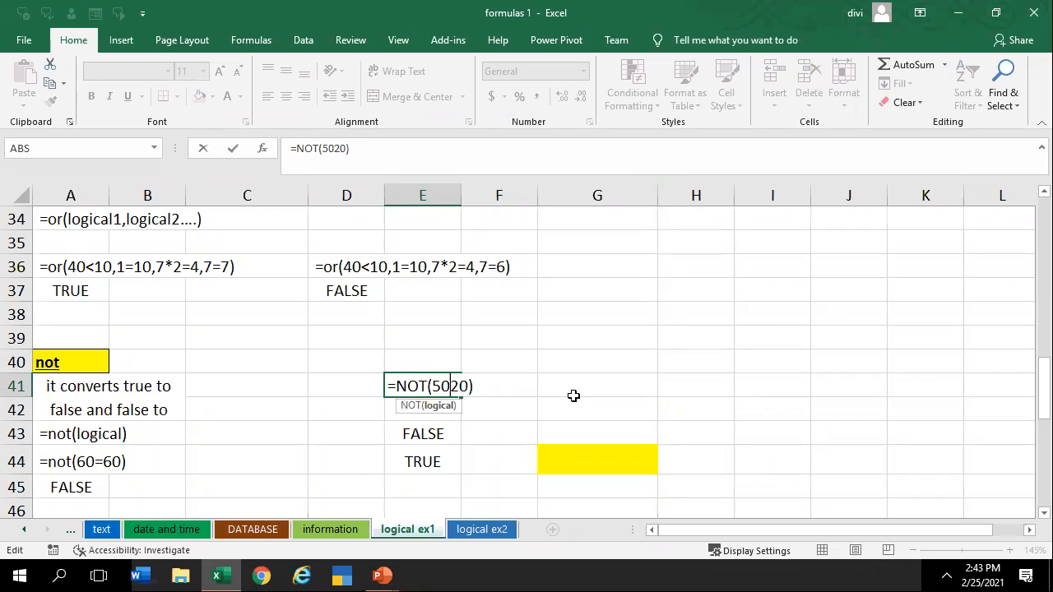
pyautogui.write('<')
pyautogui.press('Return')
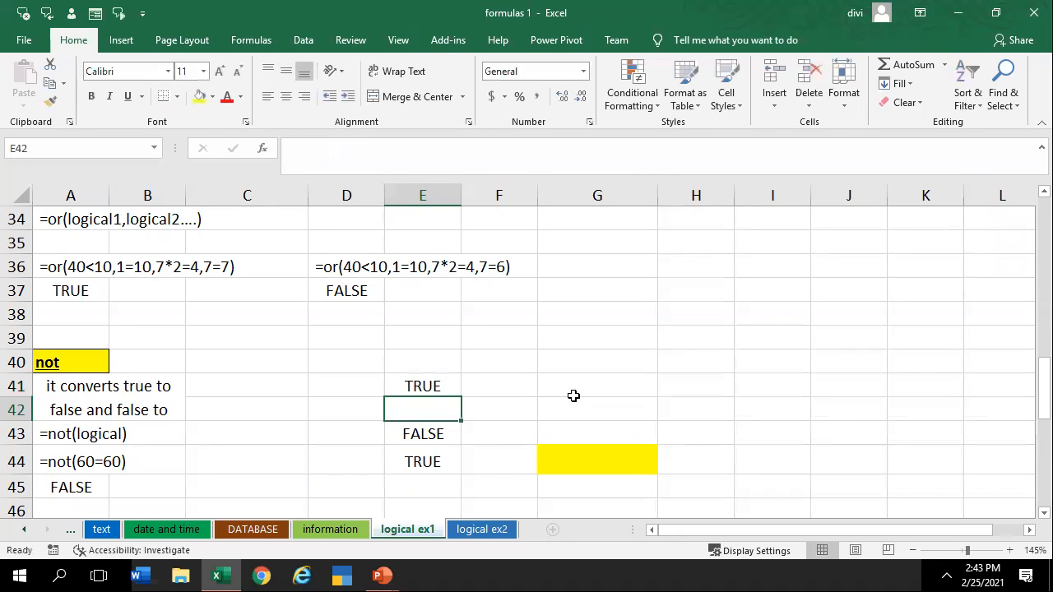
pyautogui.click(430, 383)
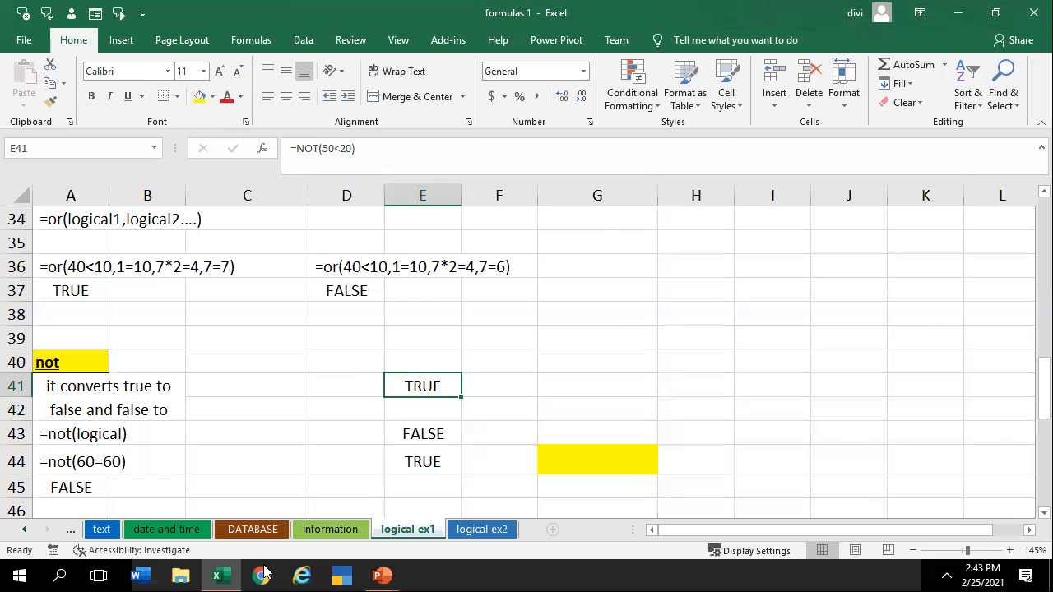
# View the Logical Functions slide in PowerPoint and return to the logical ex1 sheet in Excel
pyautogui.click(223, 566)
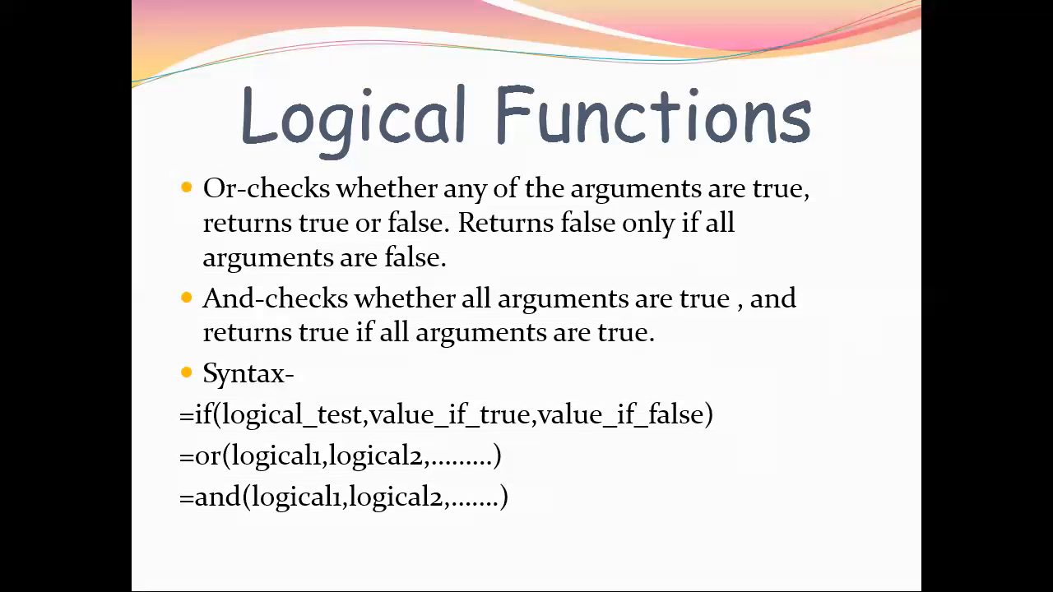
pyautogui.hotkey('alt', 'Tab')
pyautogui.click(576, 385)
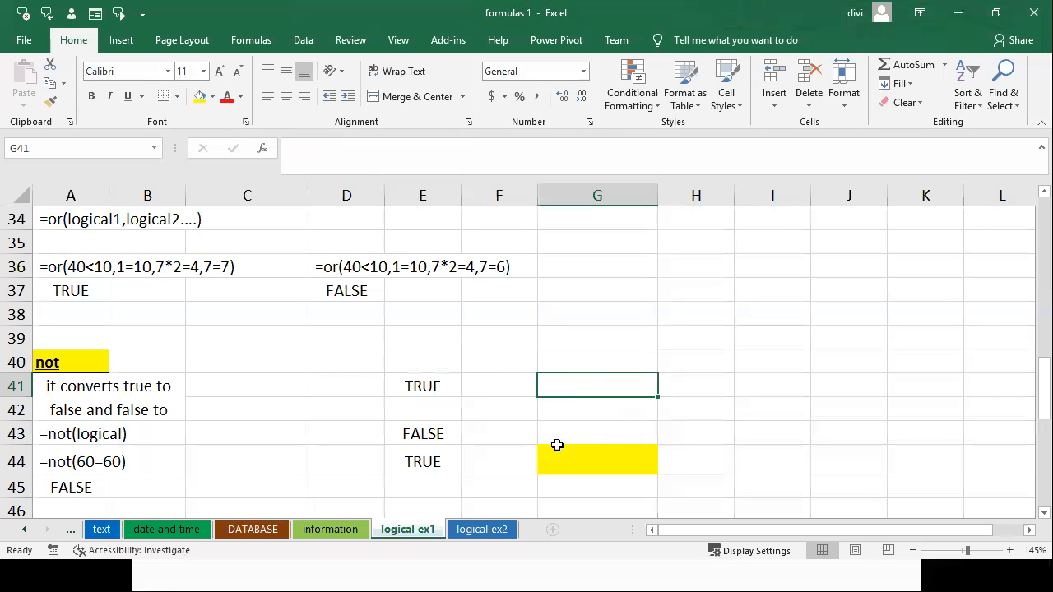
# Clear the result, total, average and grade values in H49:K58 of the student marks table
pyautogui.scroll(4, 377, 493)
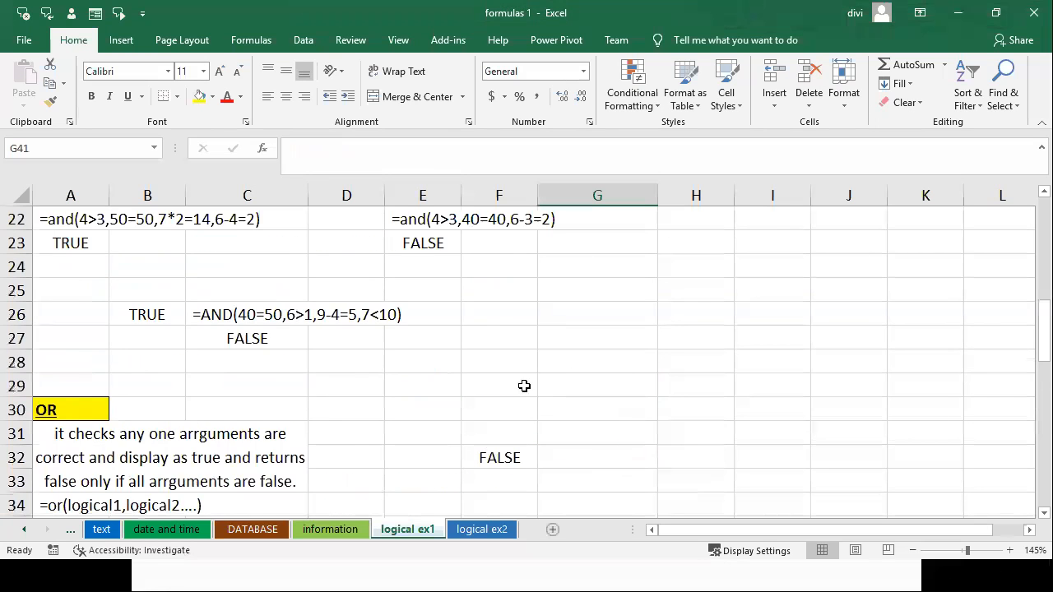
pyautogui.scroll(-9, 524, 385)
pyautogui.scroll(2, 685, 304)
pyautogui.scroll(-1, 694, 357)
pyautogui.moveTo(685, 286); pyautogui.dragTo(904, 503)
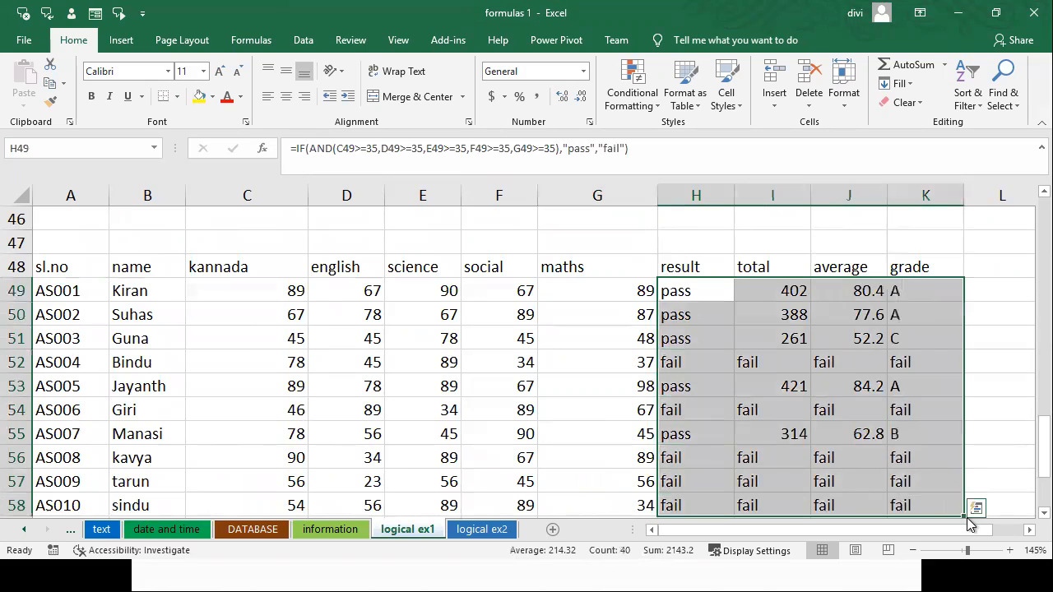
pyautogui.press('Delete')
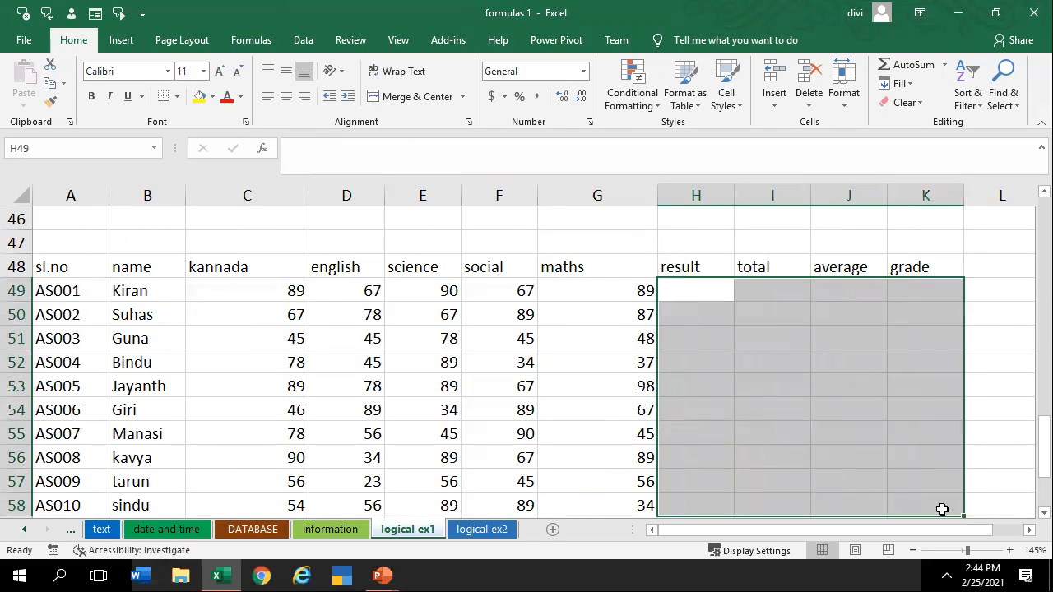
# Examine the subject marks in C49:G49, the result cell H49 and the sample formulas beneath the marks table
pyautogui.click(676, 272)
pyautogui.click(685, 300)
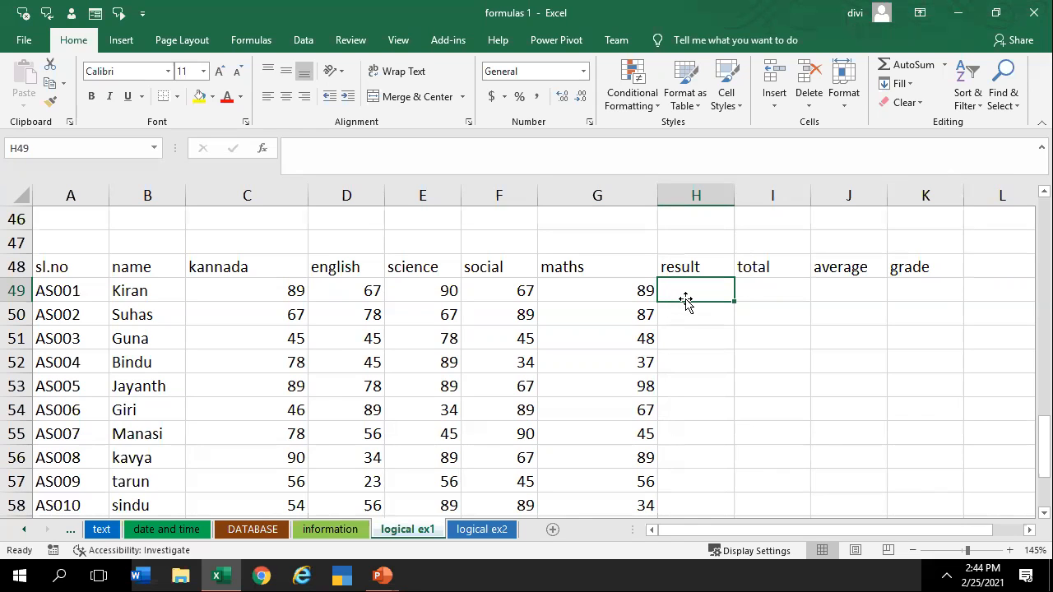
pyautogui.scroll(-1, 682, 305)
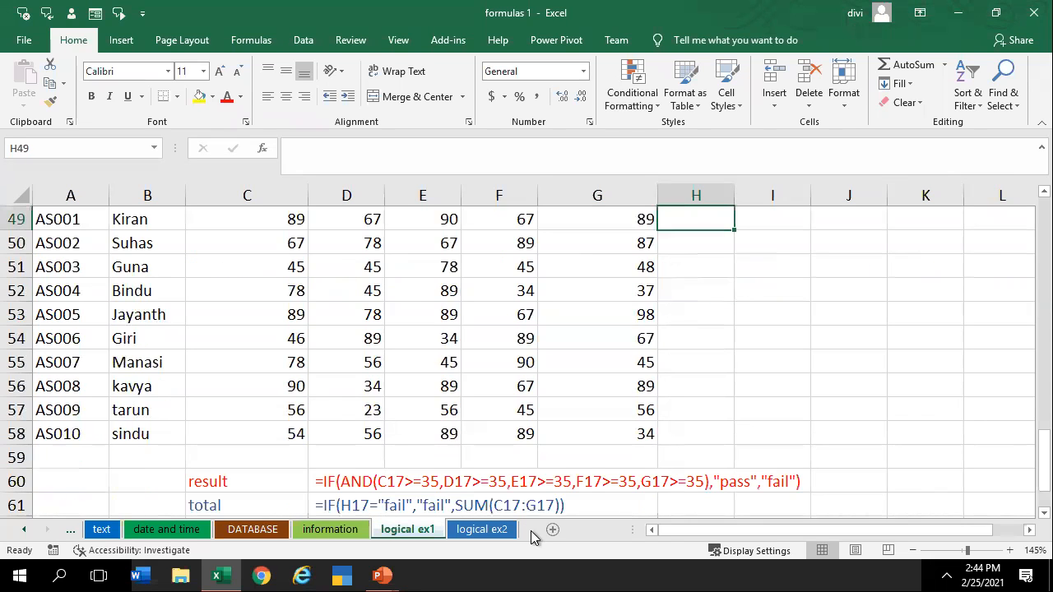
pyautogui.scroll(1, 592, 482)
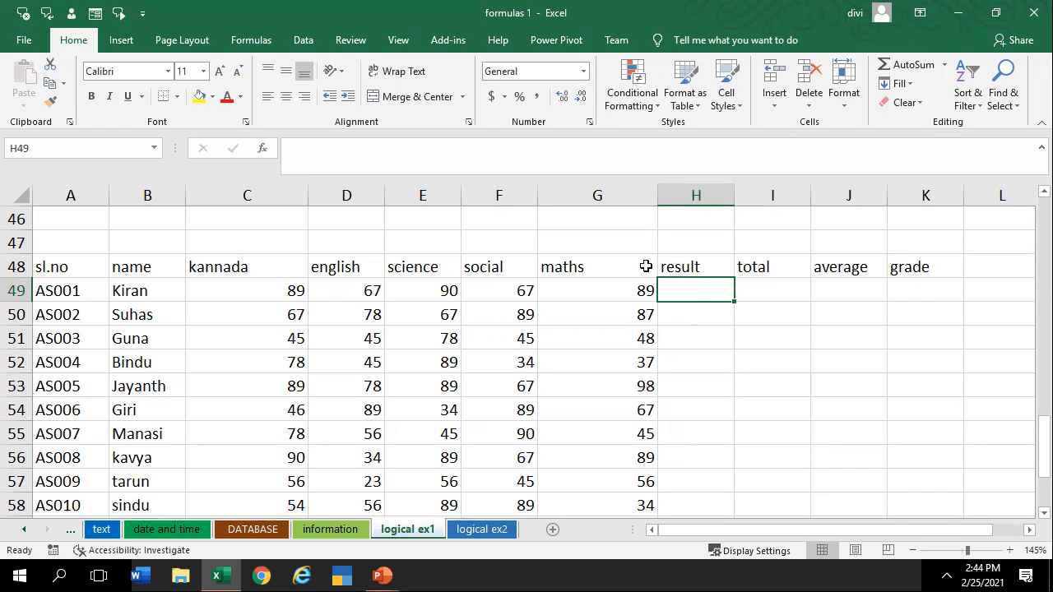
pyautogui.click(281, 294)
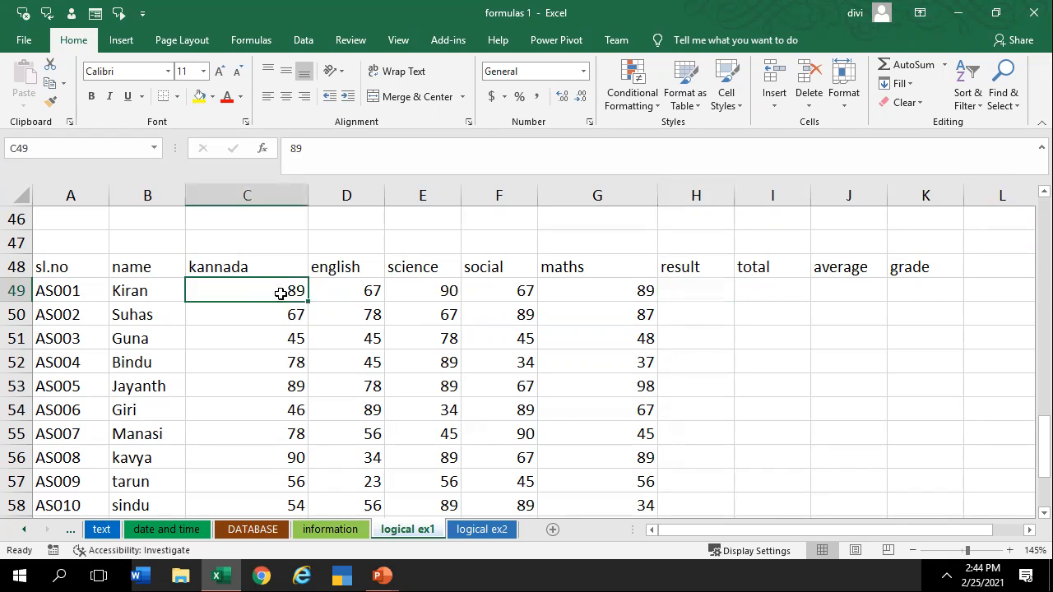
pyautogui.click(363, 285)
pyautogui.click(282, 286)
pyautogui.moveTo(322, 290); pyautogui.dragTo(645, 280)
pyautogui.moveTo(265, 296); pyautogui.dragTo(627, 292)
pyautogui.click(698, 291)
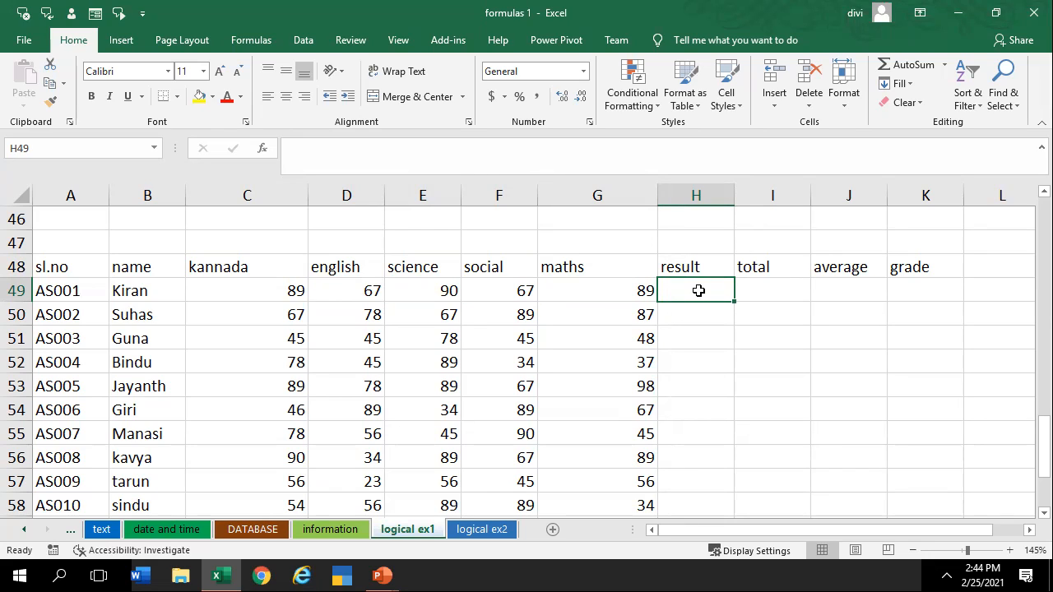
pyautogui.moveTo(263, 291); pyautogui.dragTo(653, 291)
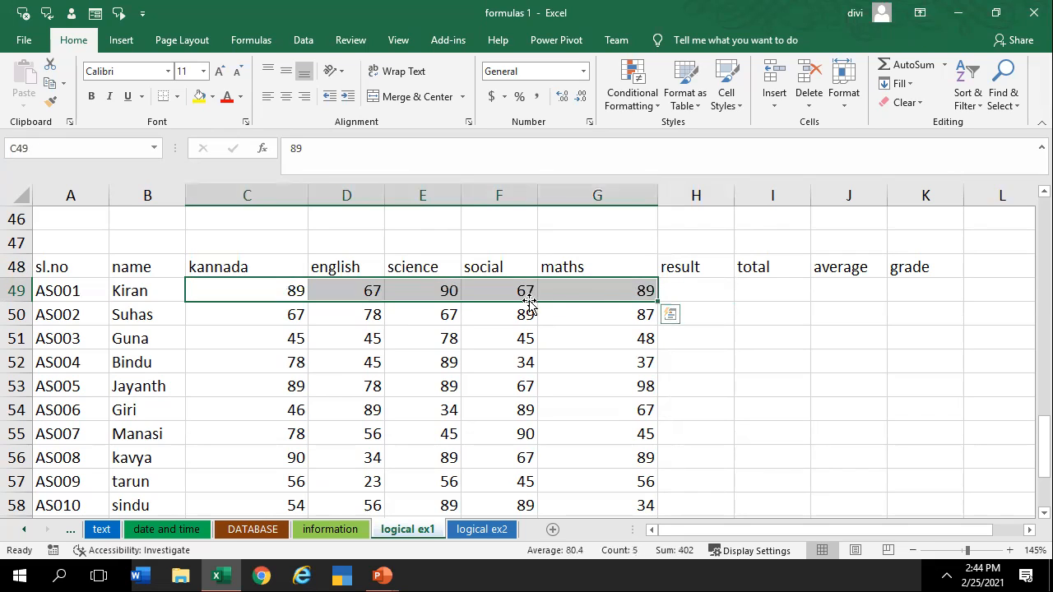
# Set the social mark in F49 to 35 and compare it with the result cell H49
pyautogui.click(521, 295)
pyautogui.write('35')
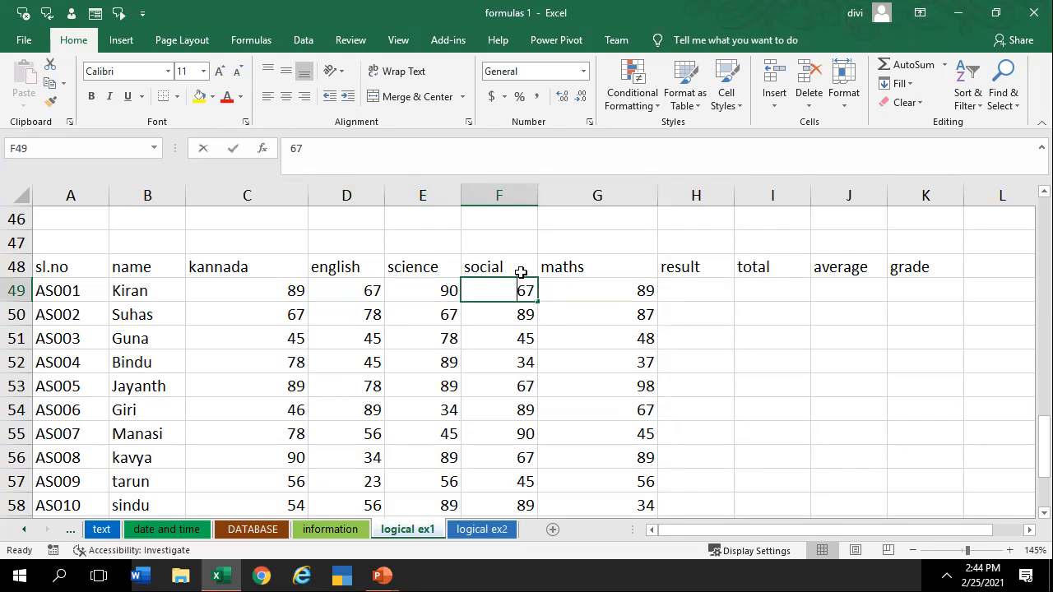
pyautogui.press('Return')
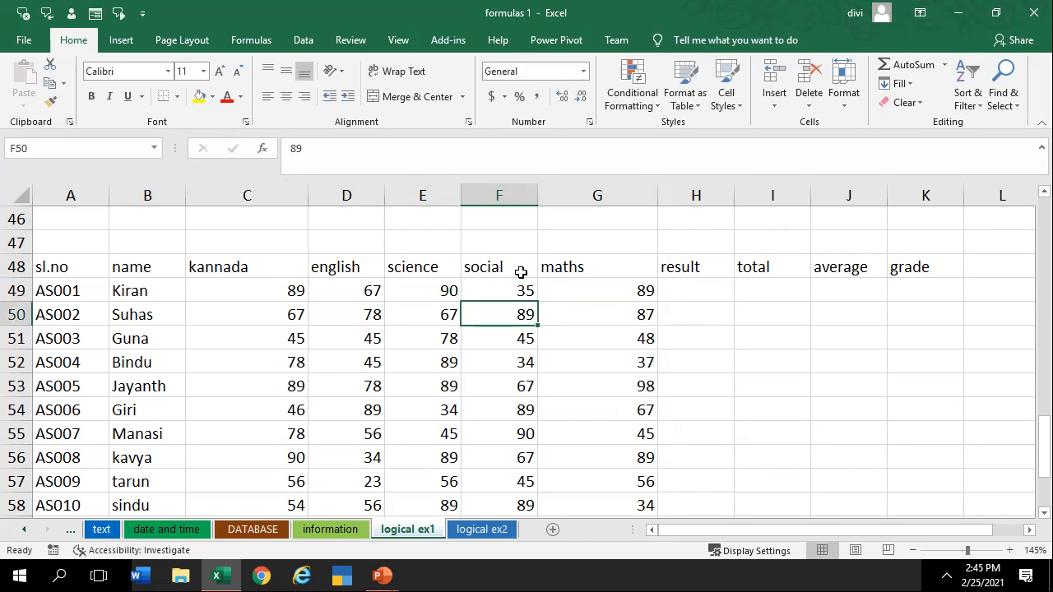
pyautogui.click(696, 292)
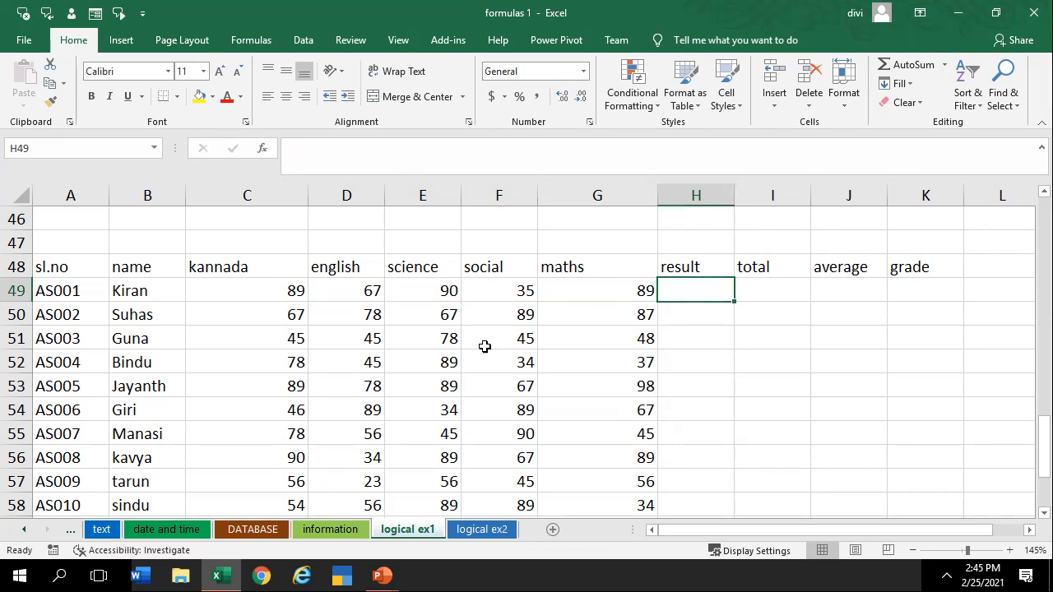
pyautogui.click(514, 295)
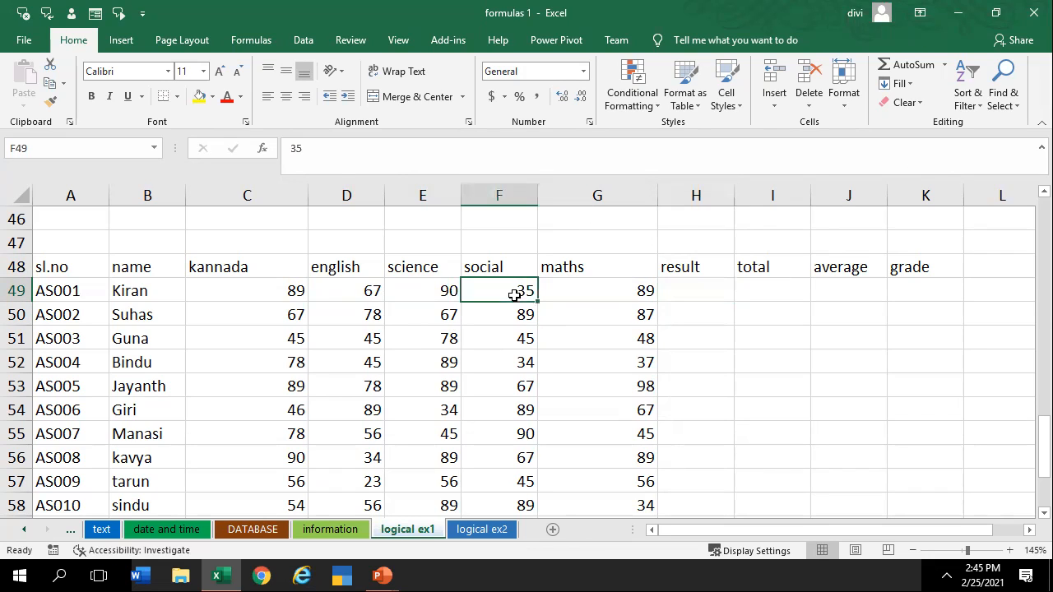
pyautogui.click(662, 293)
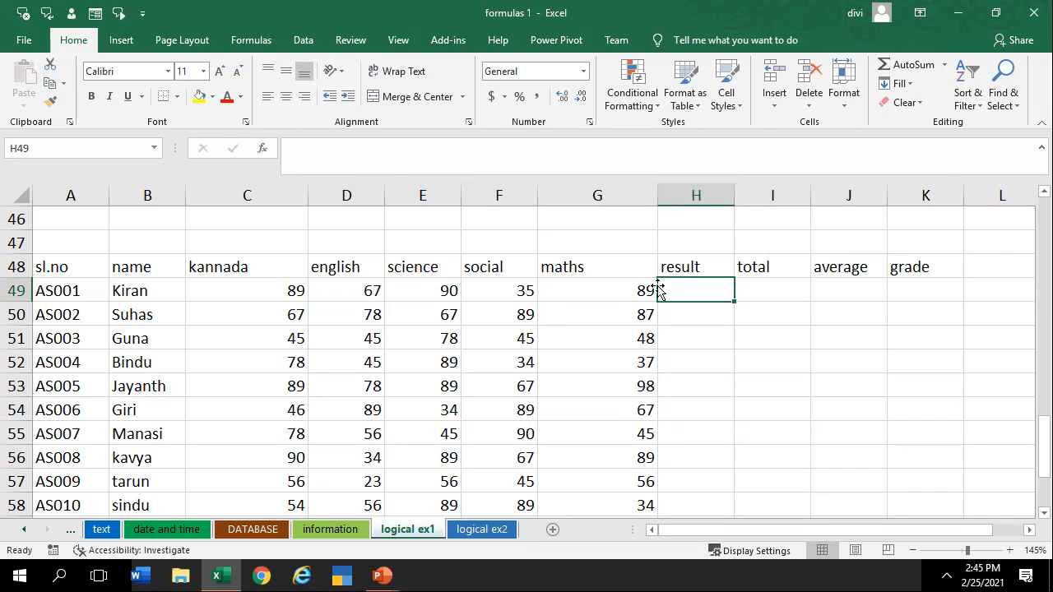
pyautogui.click(520, 290)
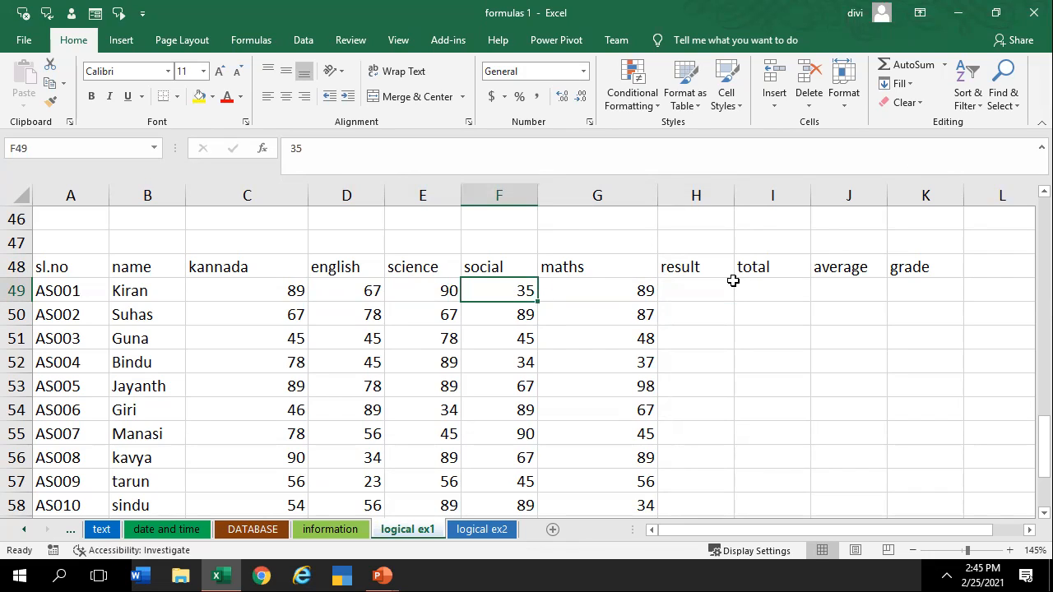
# Begin an IF formula in the result cell H49
pyautogui.click(722, 282)
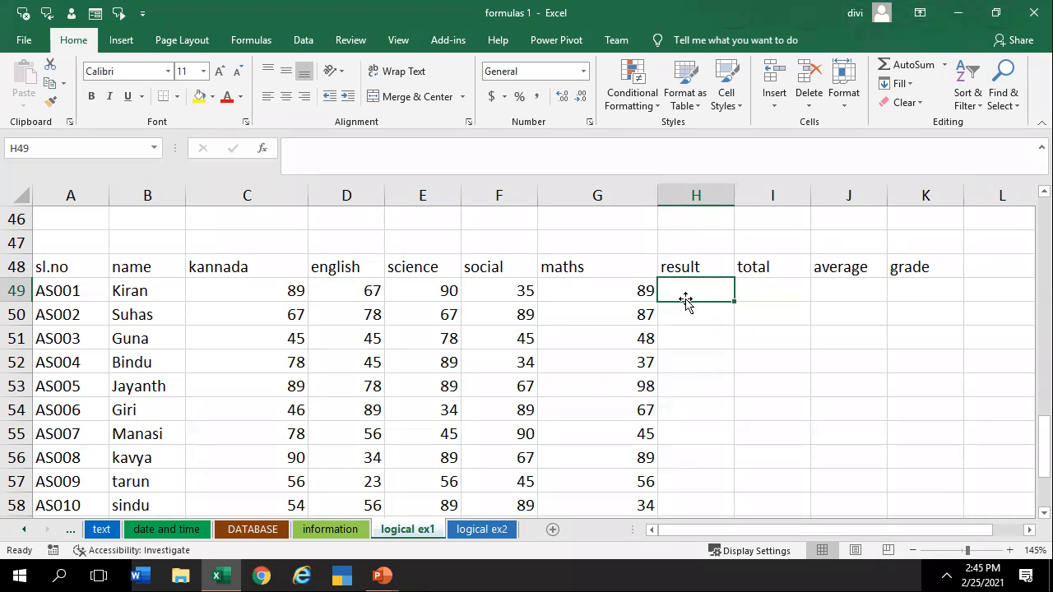
pyautogui.write('=if')
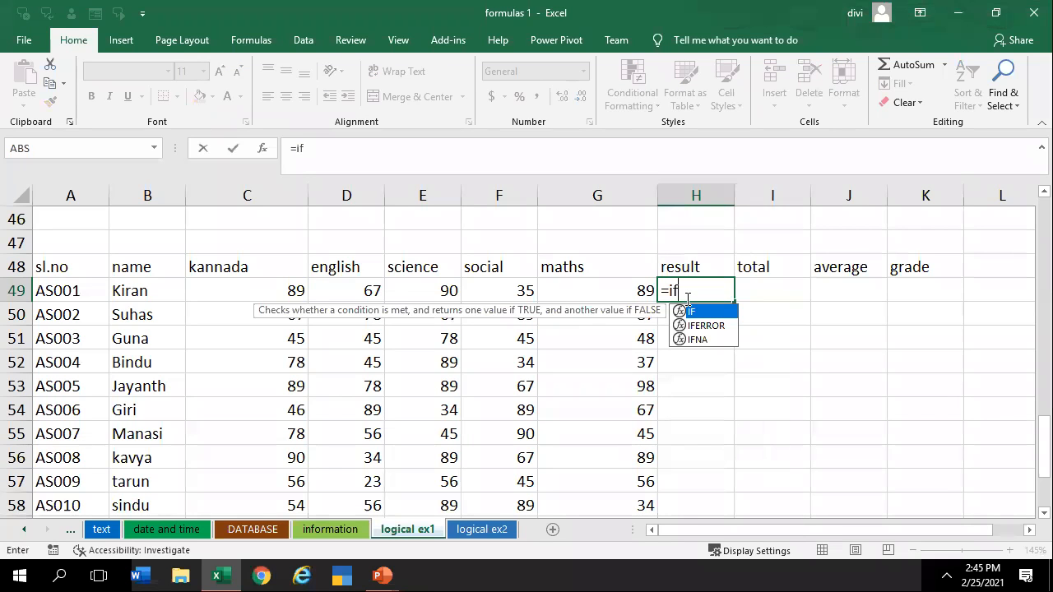
pyautogui.write('(')
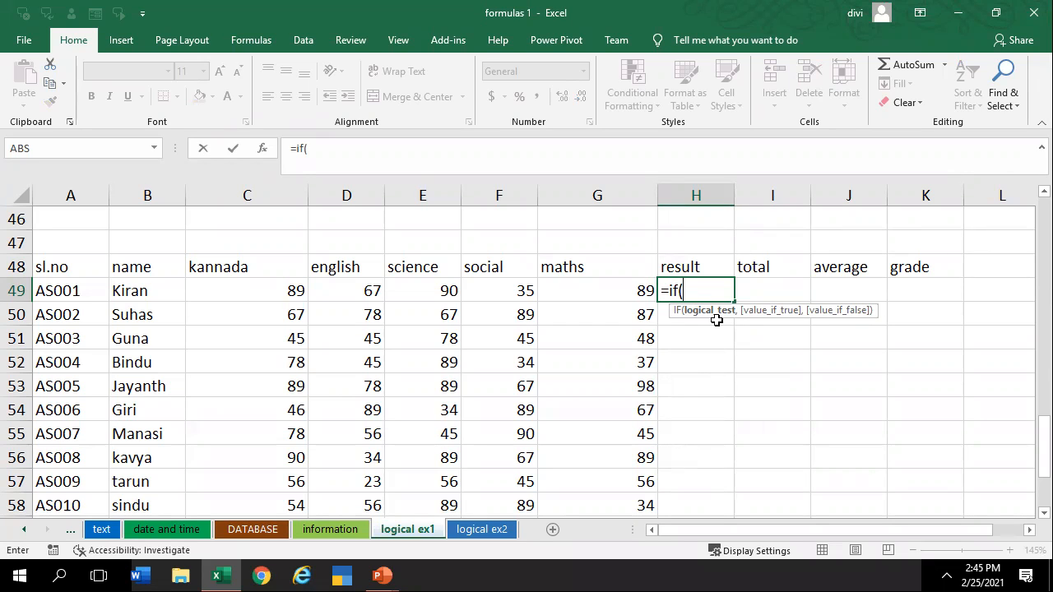
pyautogui.click(248, 297)
pyautogui.moveTo(248, 297); pyautogui.dragTo(585, 289)
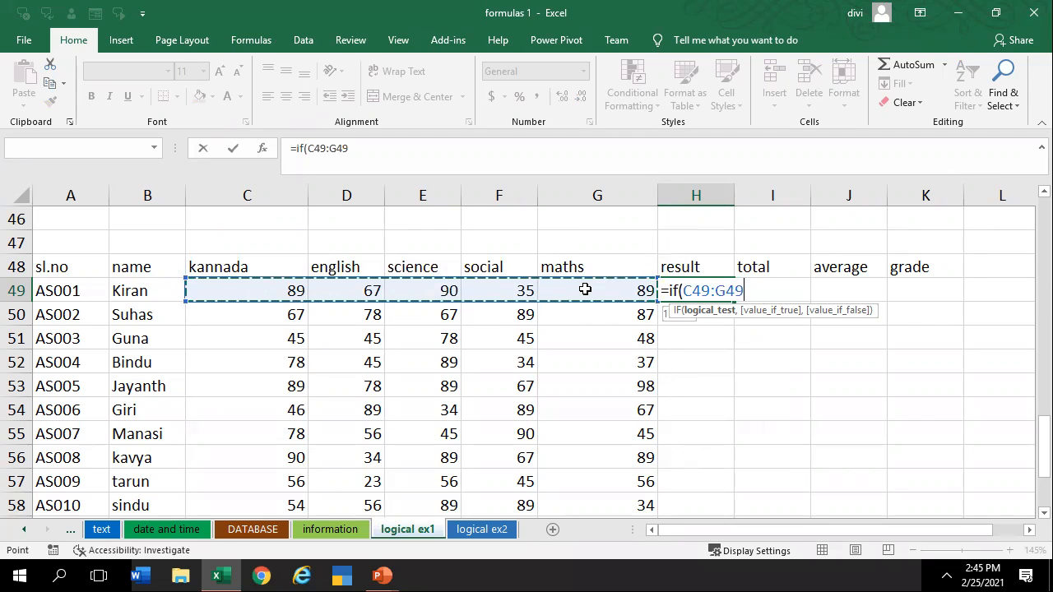
pyautogui.moveTo(250, 287); pyautogui.dragTo(592, 288)
pyautogui.press('BackSpace')
pyautogui.press('BackSpace')
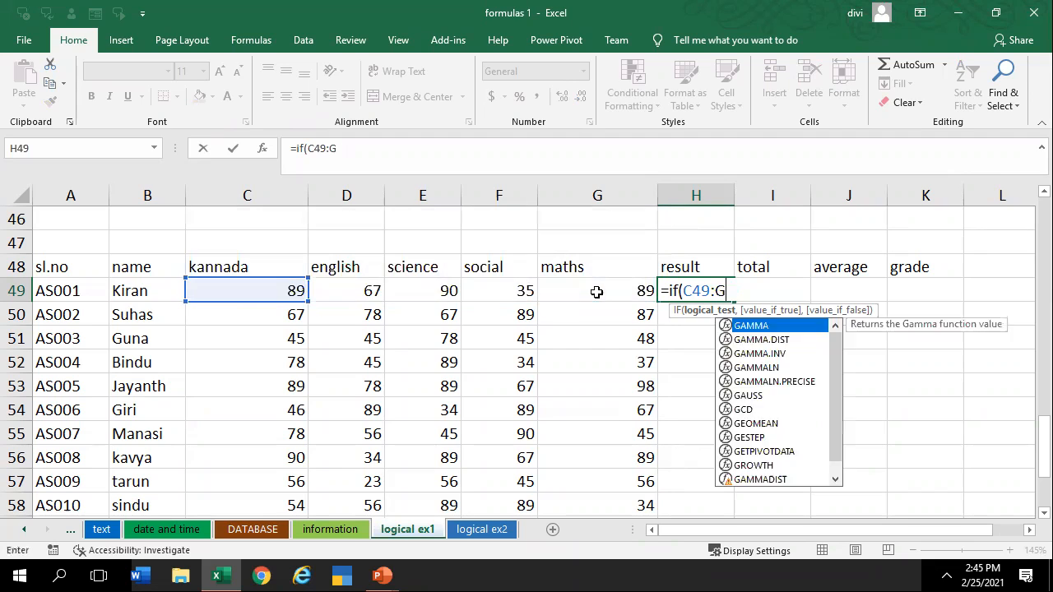
pyautogui.press('BackSpace')
pyautogui.press('BackSpace')
pyautogui.press('BackSpace')
pyautogui.press('BackSpace')
pyautogui.press('BackSpace')
# Nest an AND function as the IF test in H49, with the conditions C49>35 and D49>35
pyautogui.write('and(')
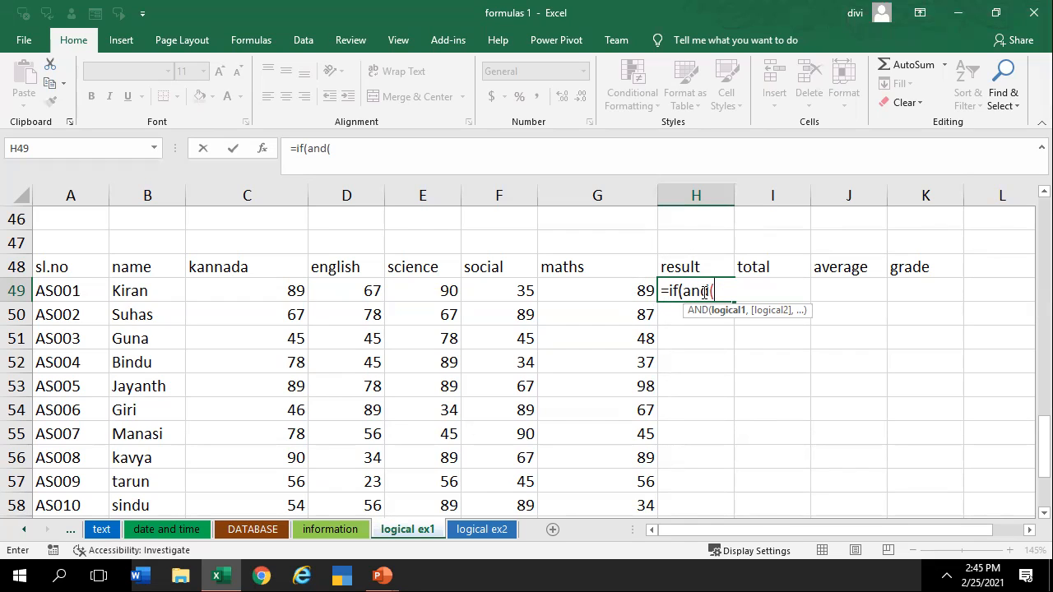
pyautogui.click(249, 287)
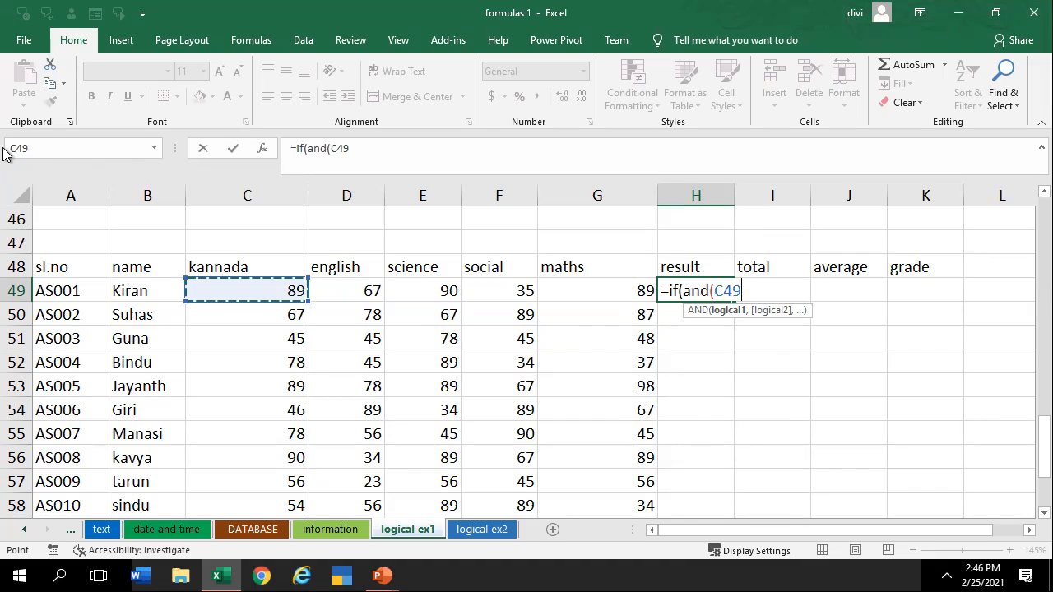
pyautogui.write('>35')
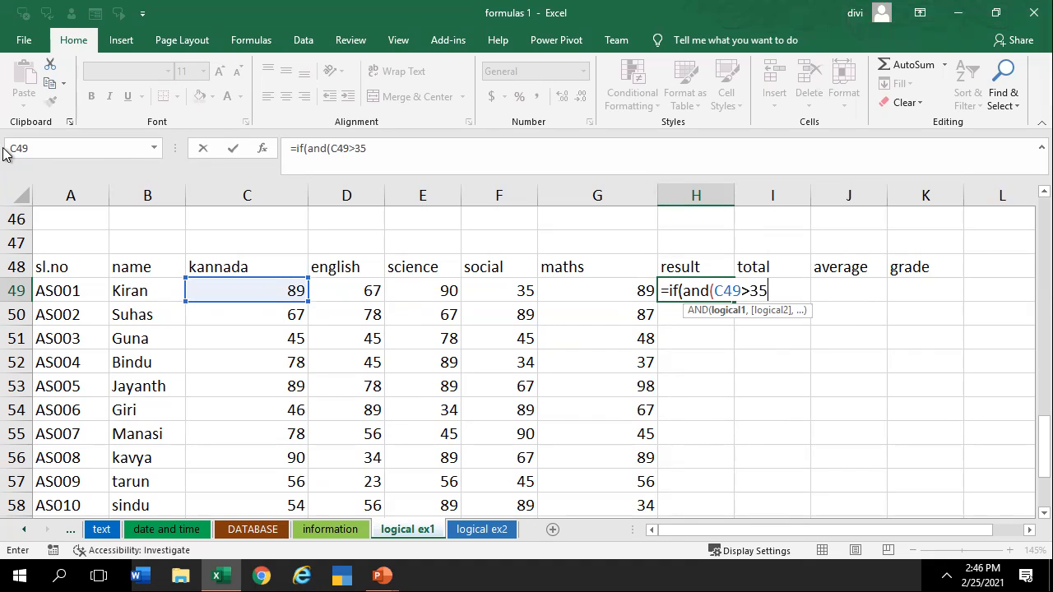
pyautogui.write(',')
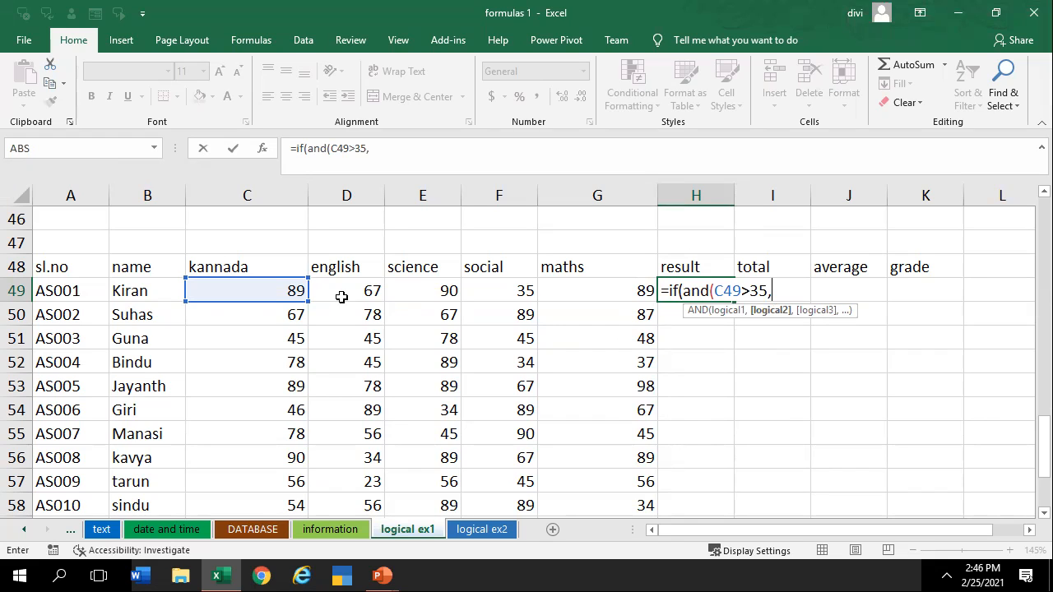
pyautogui.click(343, 294)
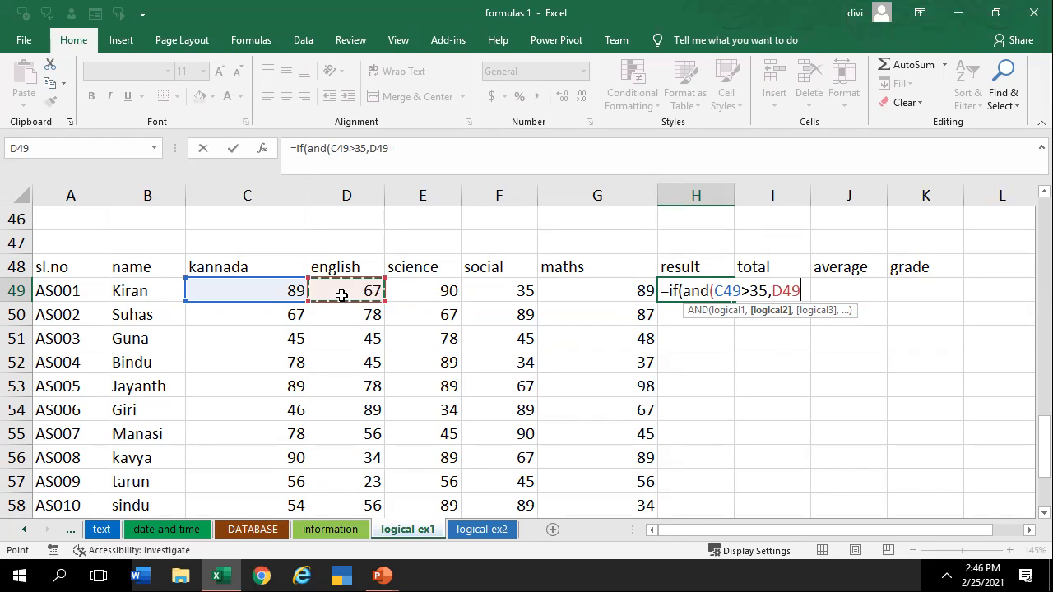
pyautogui.write('>')
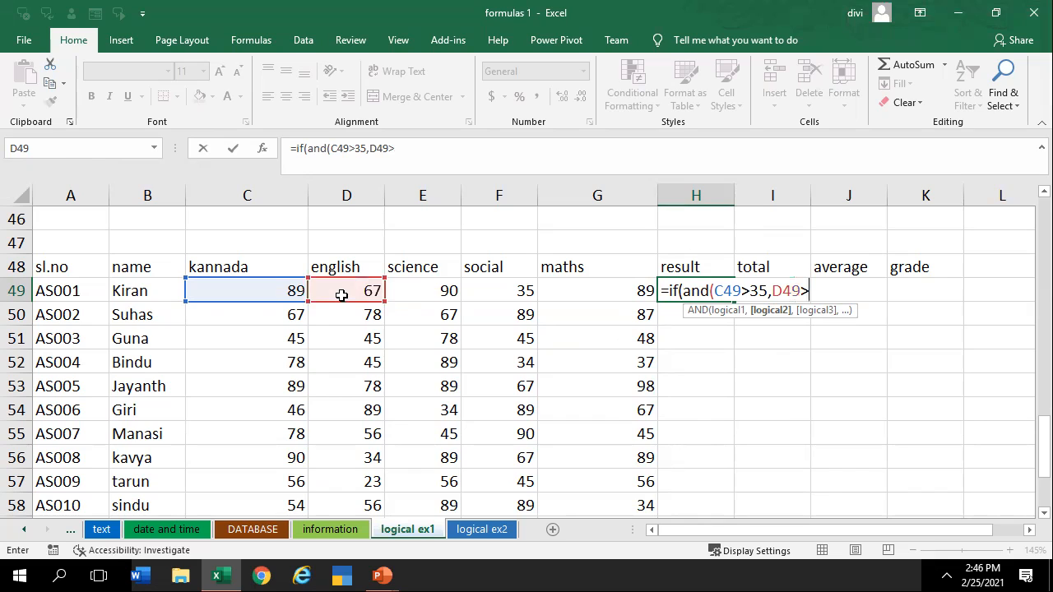
pyautogui.write('35,')
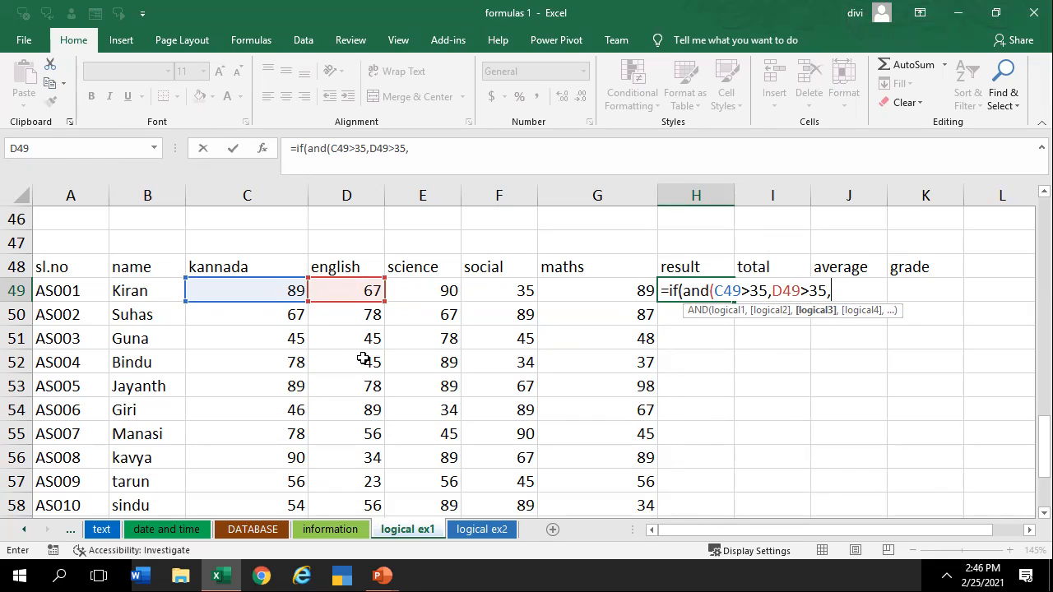
# Add the conditions E49>35 and F49>35 to the AND function in the H49 formula
pyautogui.click(442, 292)
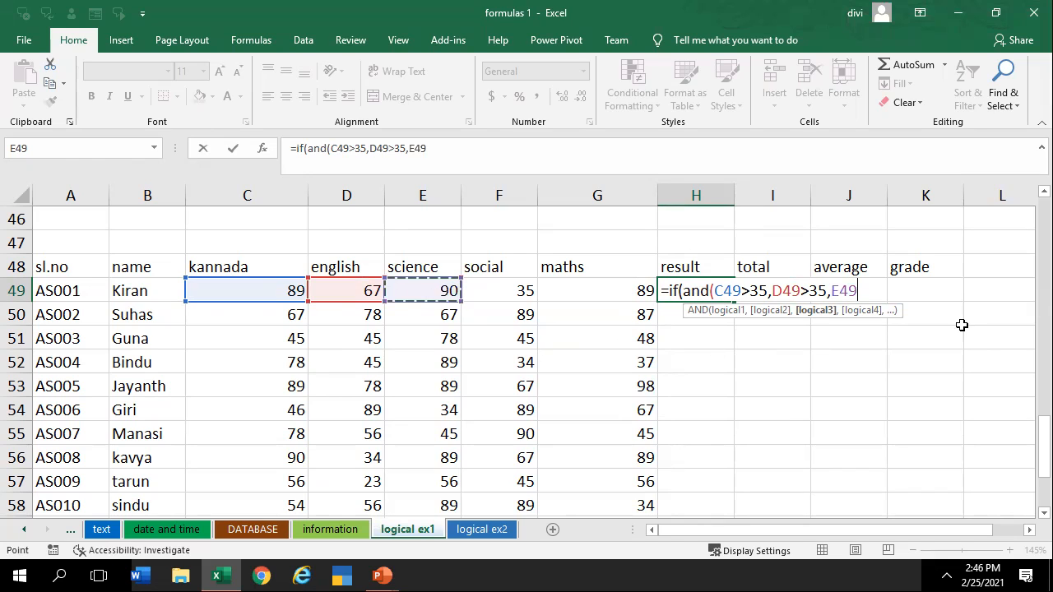
pyautogui.write('>35')
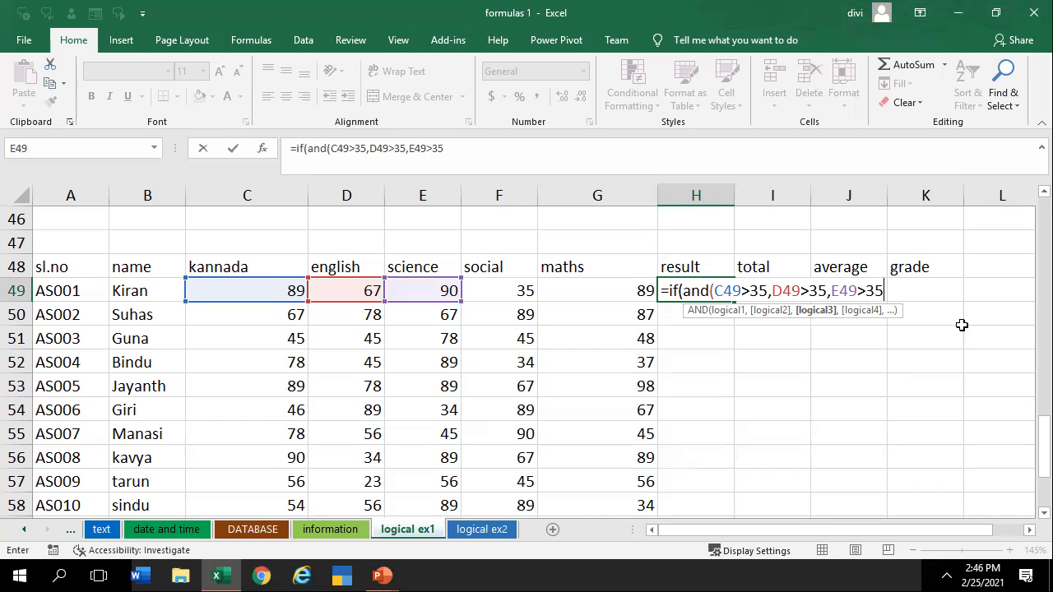
pyautogui.write(',')
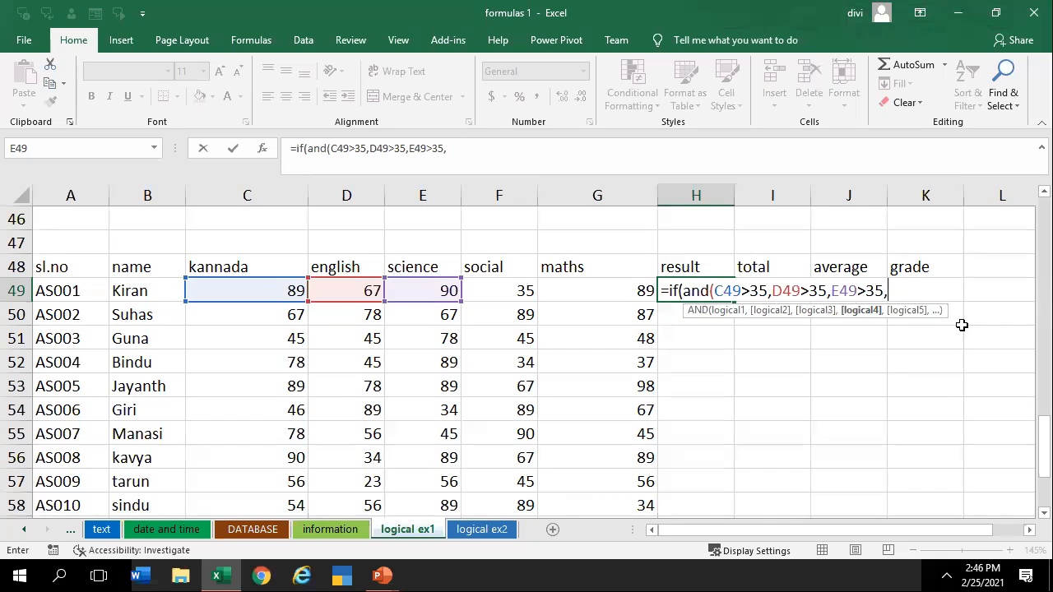
pyautogui.click(523, 298)
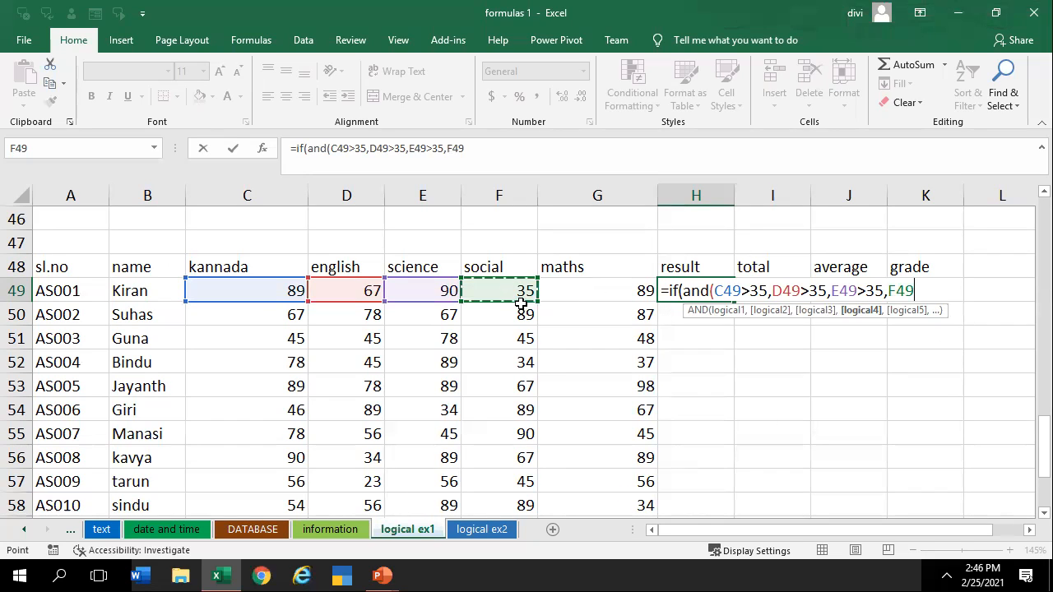
pyautogui.write('>35,')
# Add the condition G49>35, close the AND function and move on to the IF formula's value-if-true argument
pyautogui.click(574, 301)
pyautogui.write('>')
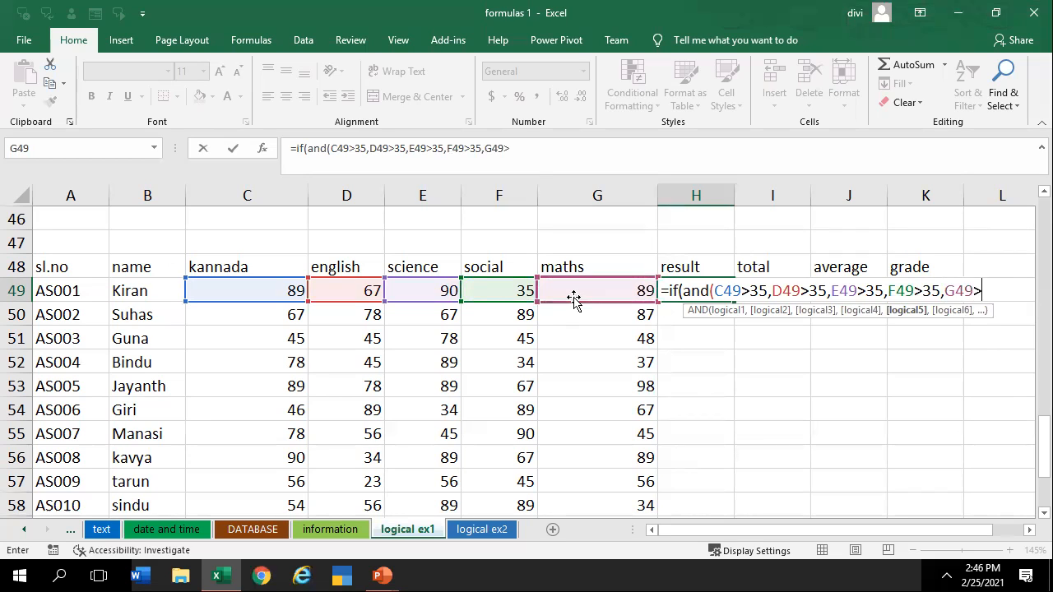
pyautogui.write('35')
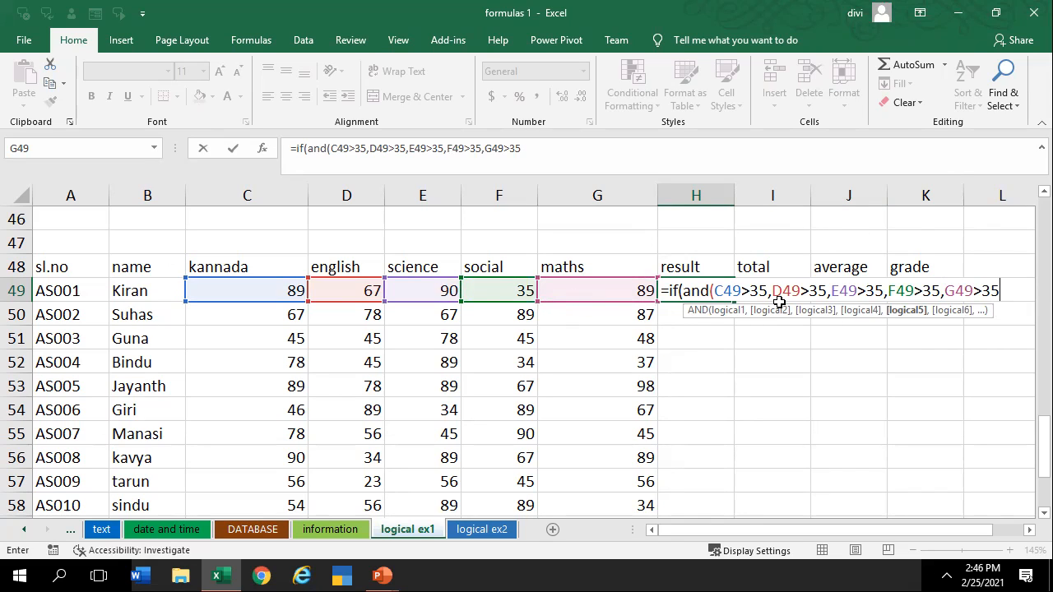
pyautogui.write(')')
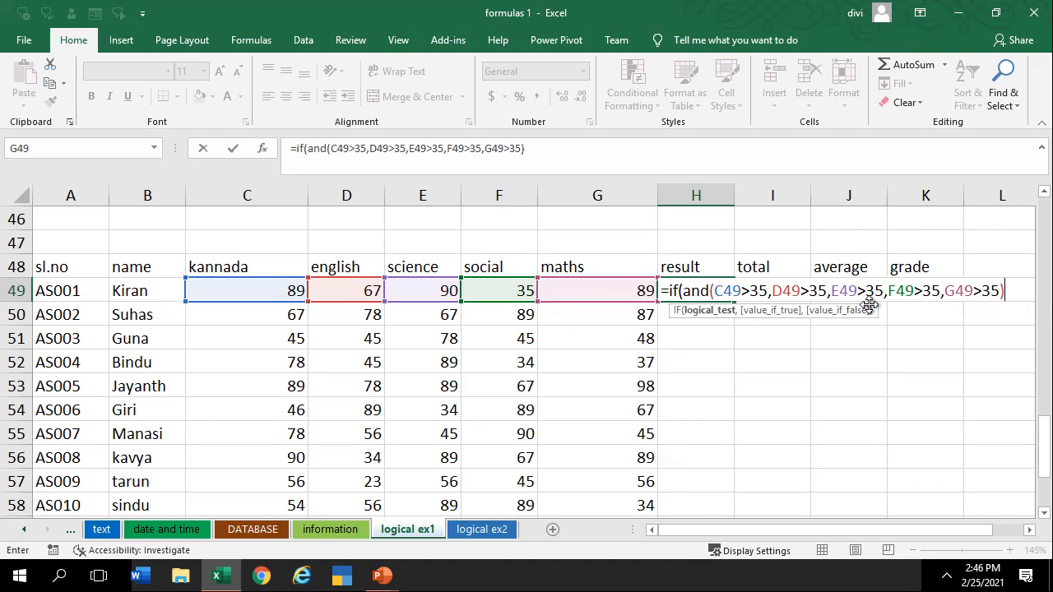
pyautogui.write(',')
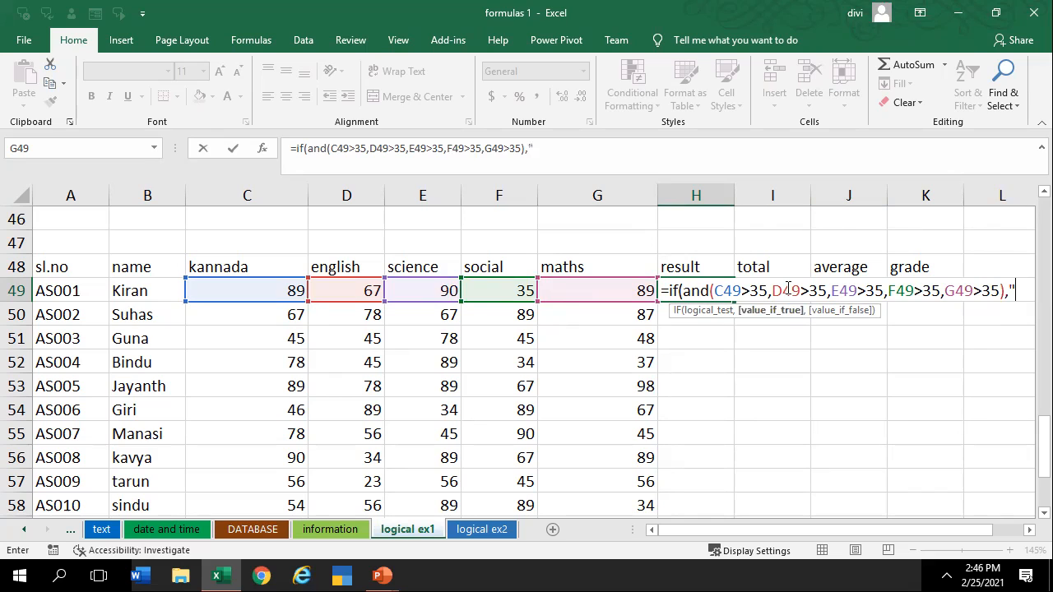
# Complete the IF formula in H49 with "pass" as the value if true and "fail" as the value if false
pyautogui.write('pass')
pyautogui.write(',"')
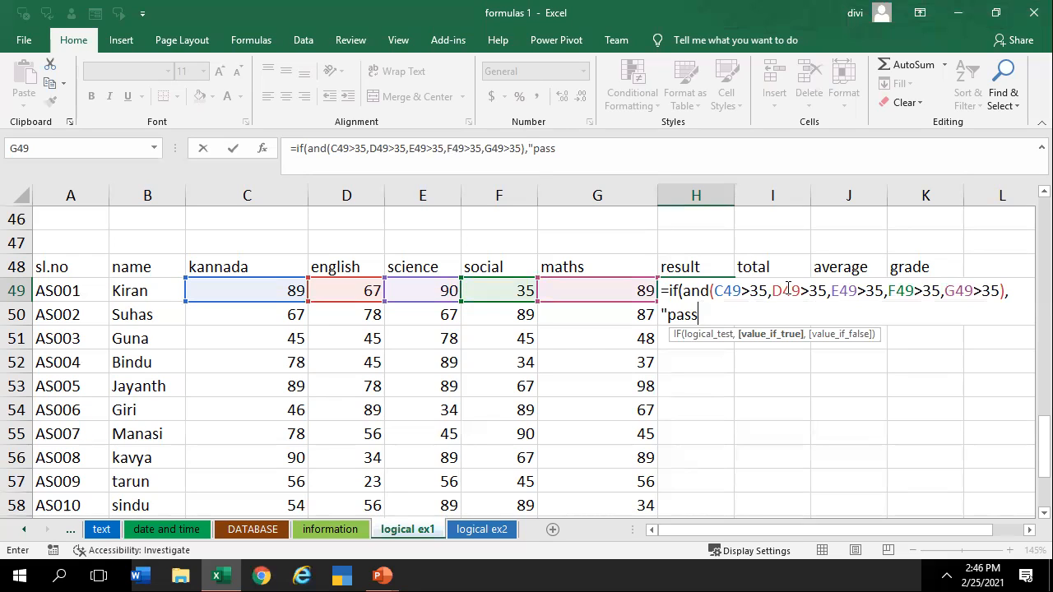
pyautogui.write(',')
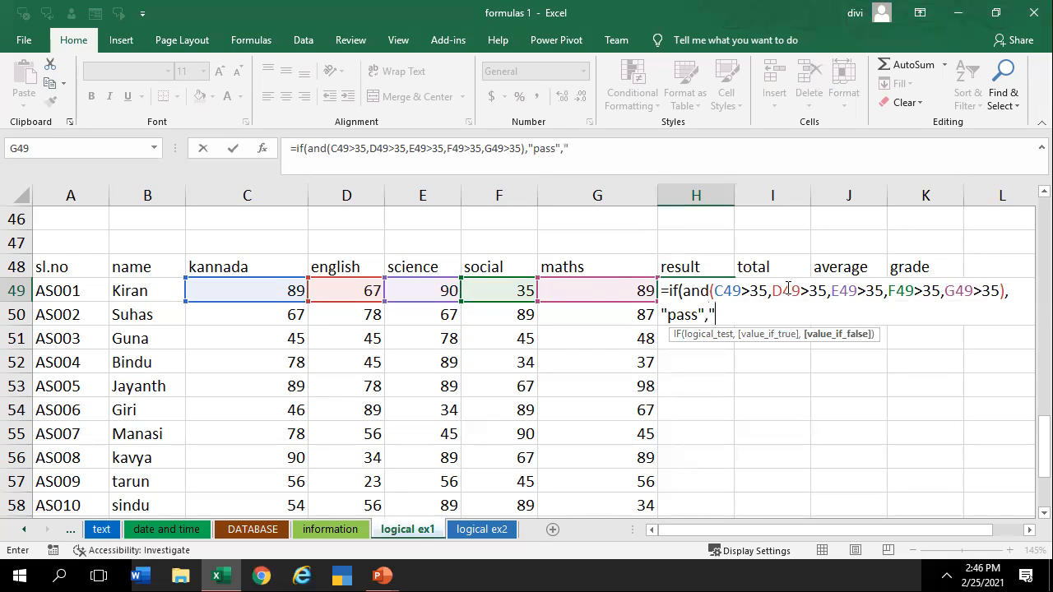
pyautogui.write('"fai')
pyautogui.press('BackSpace')
pyautogui.press('BackSpace')
pyautogui.write('fai')
pyautogui.press('BackSpace')
pyautogui.press('BackSpace')
pyautogui.press('BackSpace')
pyautogui.press('BackSpace')
pyautogui.press('BackSpace')
pyautogui.write('ail")')
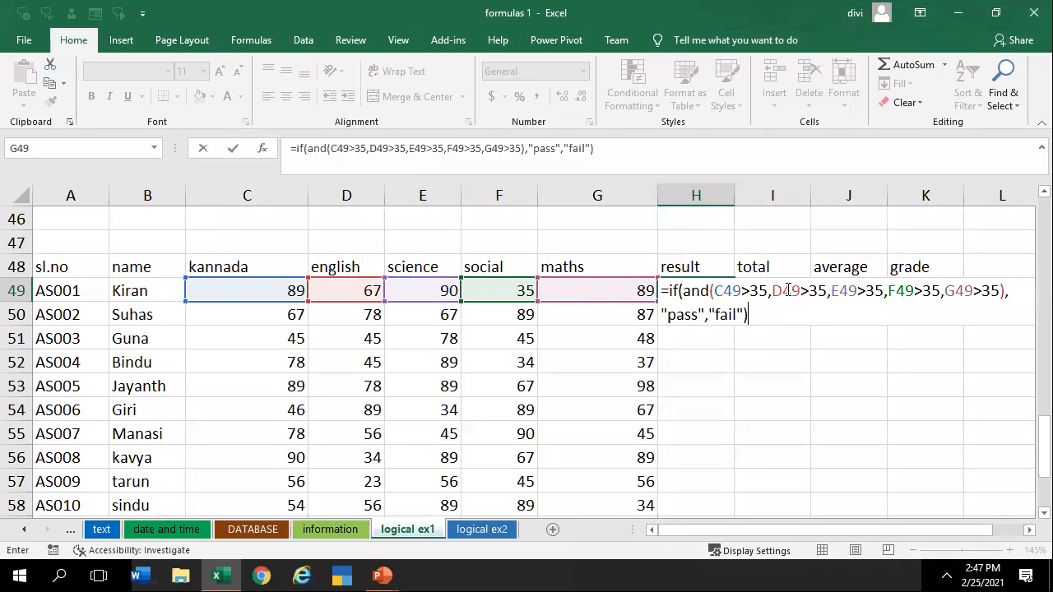
pyautogui.press('Return')
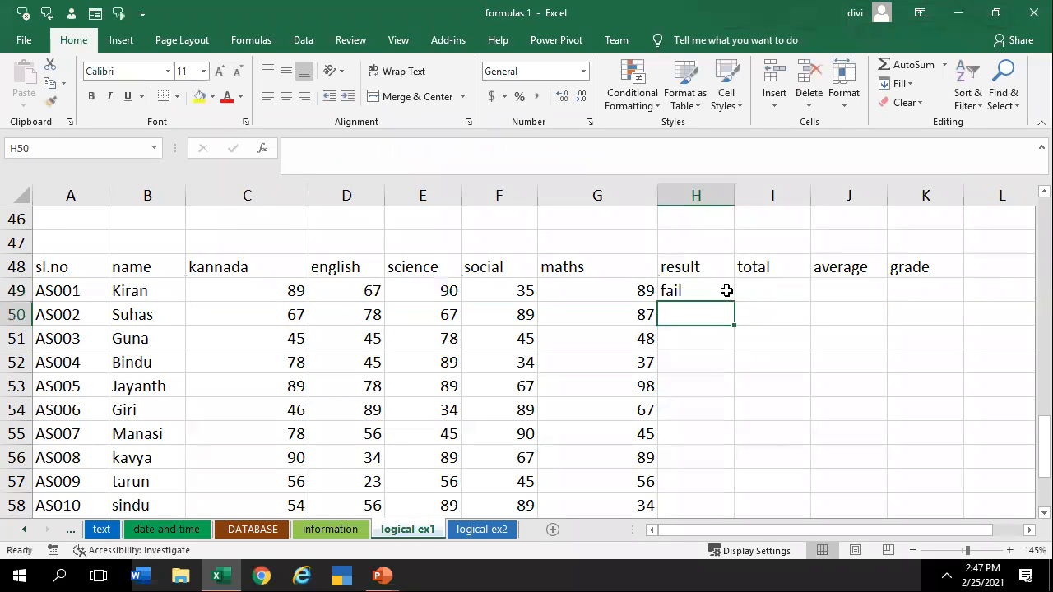
# Change the first student's social mark in F49 to 30 to test the result formula
pyautogui.press('Up')
pyautogui.click(490, 289)
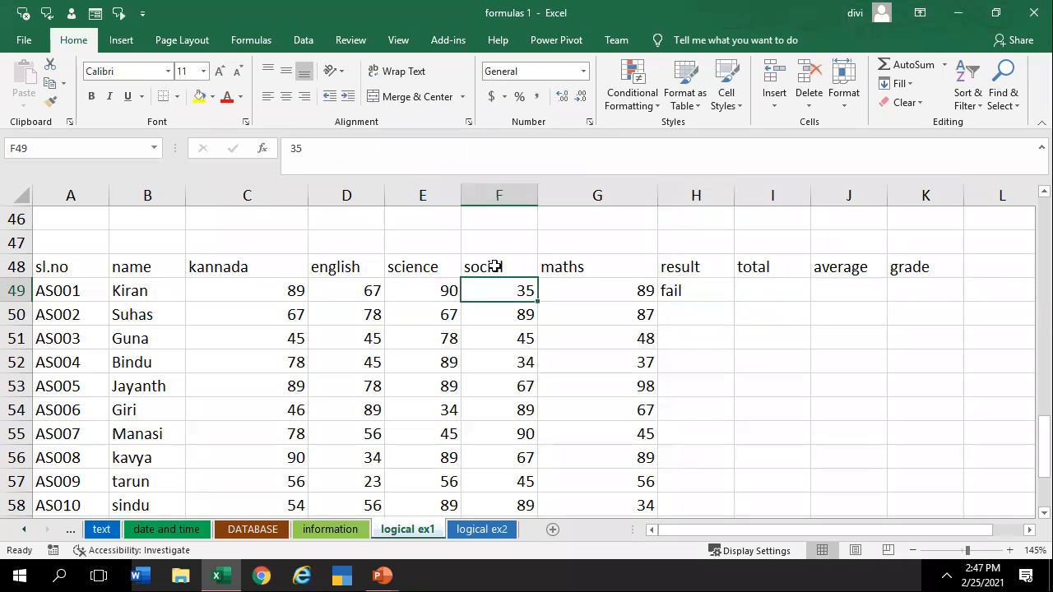
pyautogui.click(491, 268)
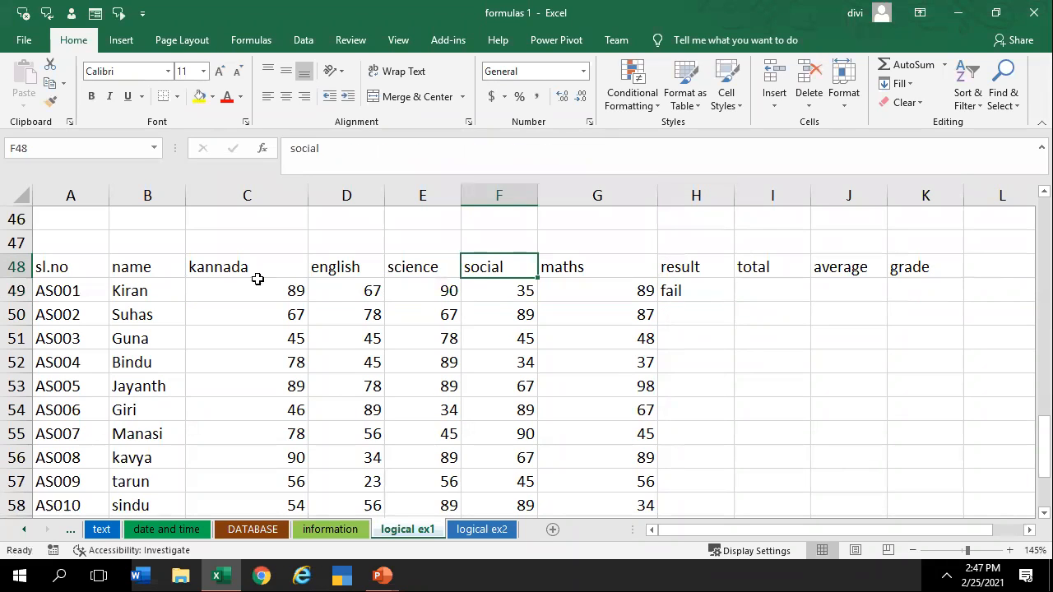
pyautogui.click(490, 290)
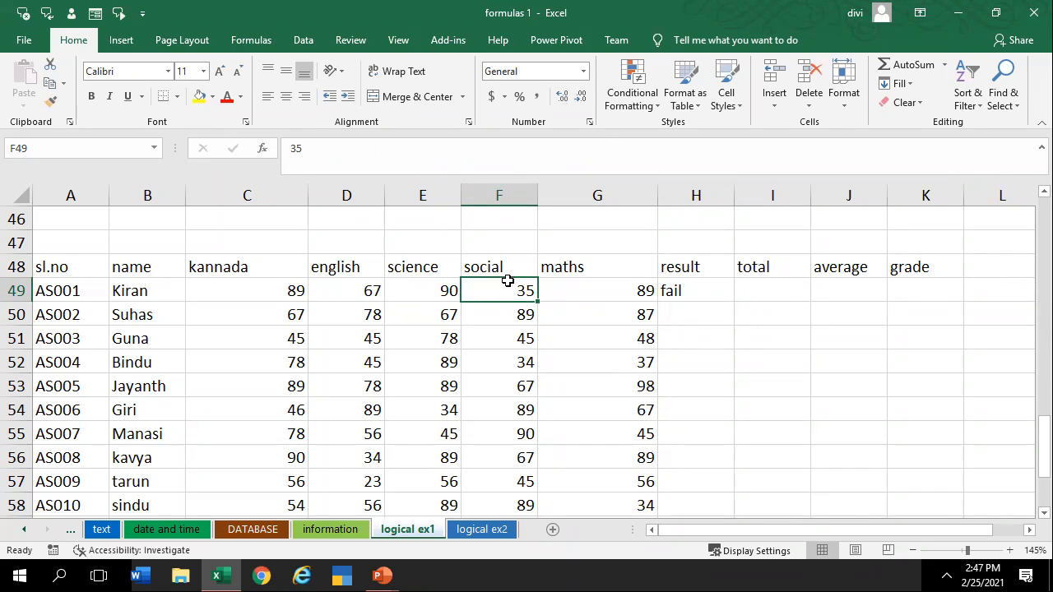
pyautogui.write('30')
pyautogui.press('Return')
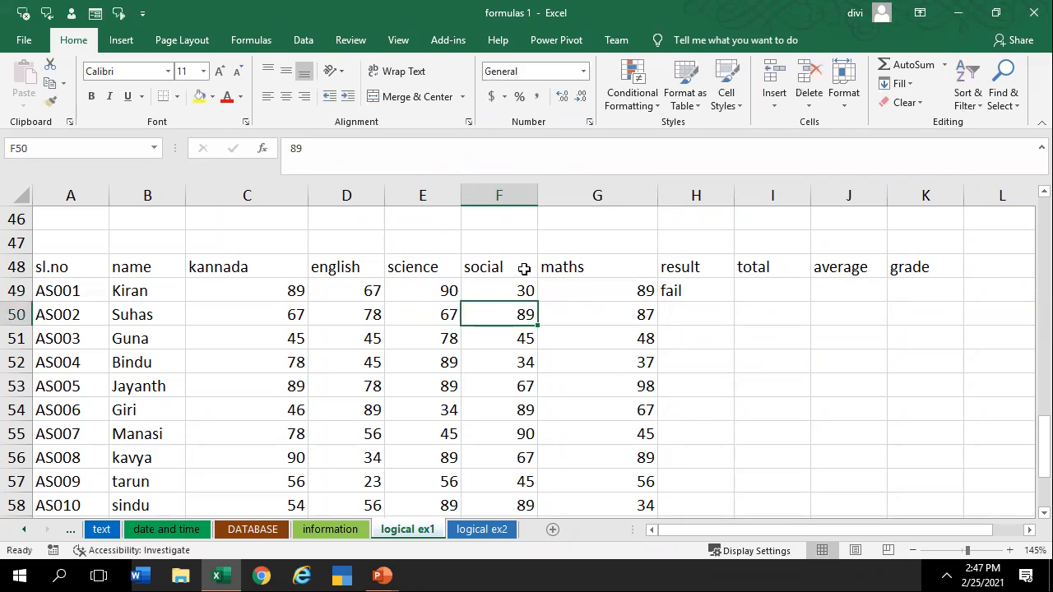
# Set the social mark in F49 to 50 and fill the result formula from H49 down to H58
pyautogui.click(487, 283)
pyautogui.write('50\\')
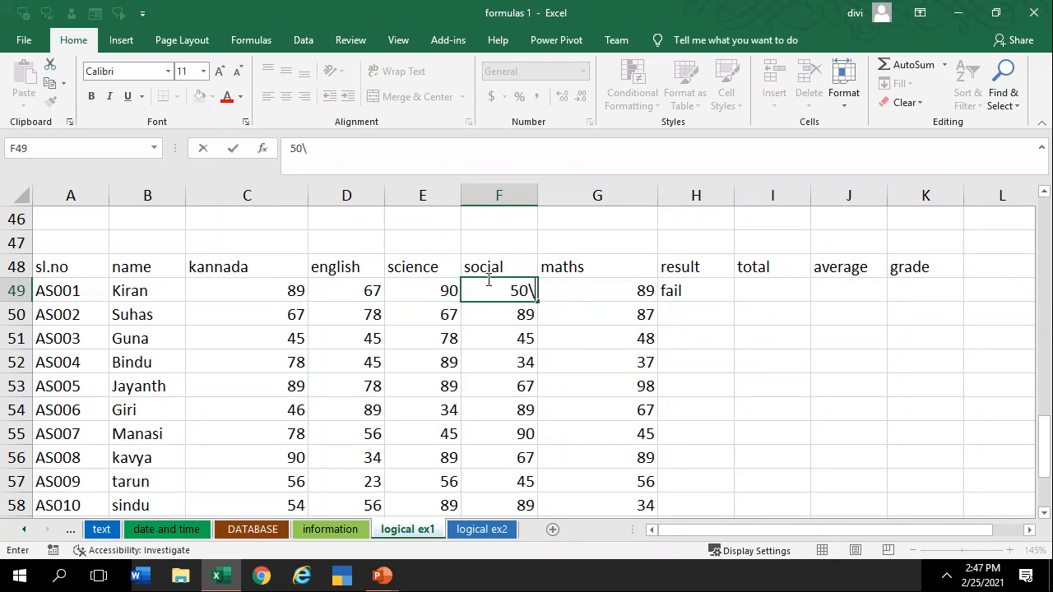
pyautogui.press('BackSpace')
pyautogui.press('Return')
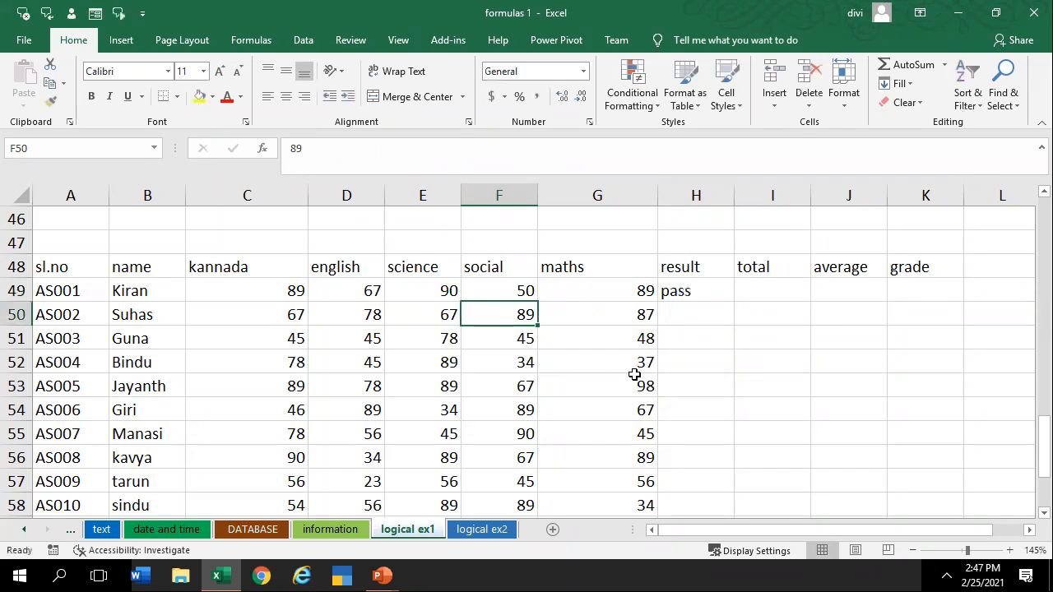
pyautogui.click(680, 285)
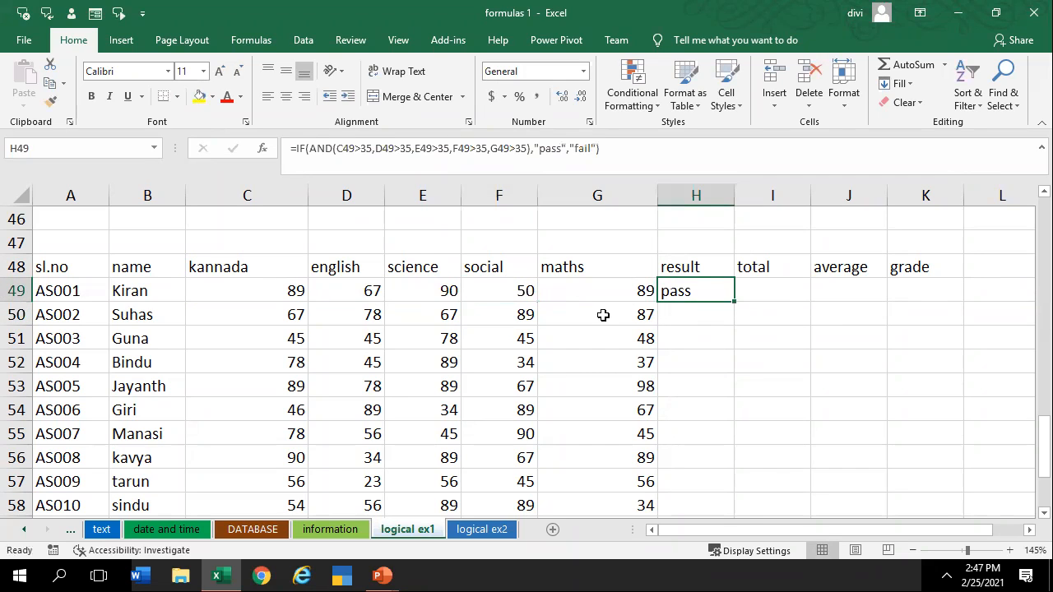
pyautogui.doubleClick(732, 301)
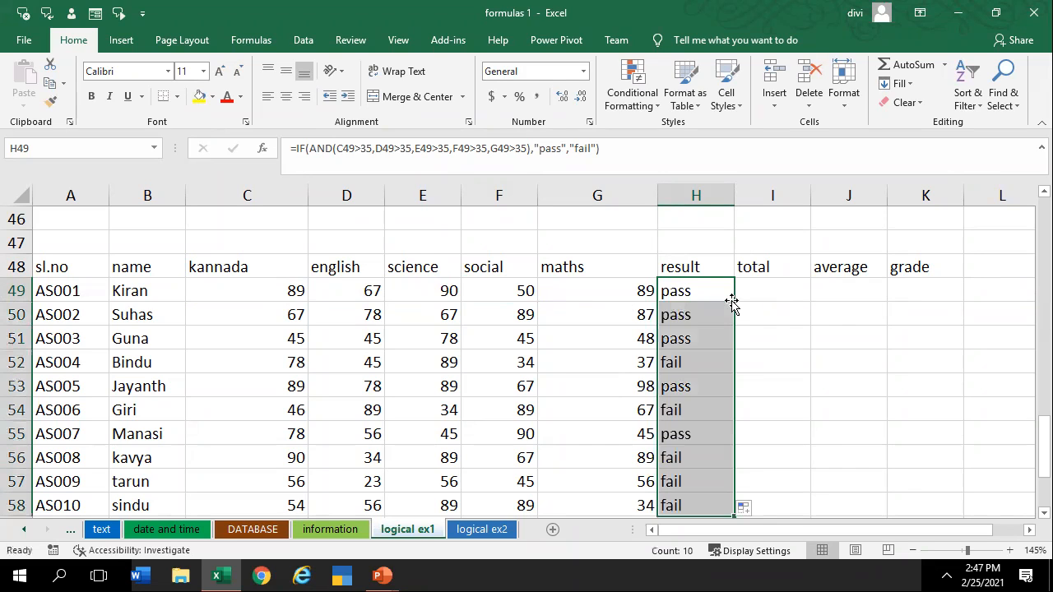
pyautogui.click(782, 291)
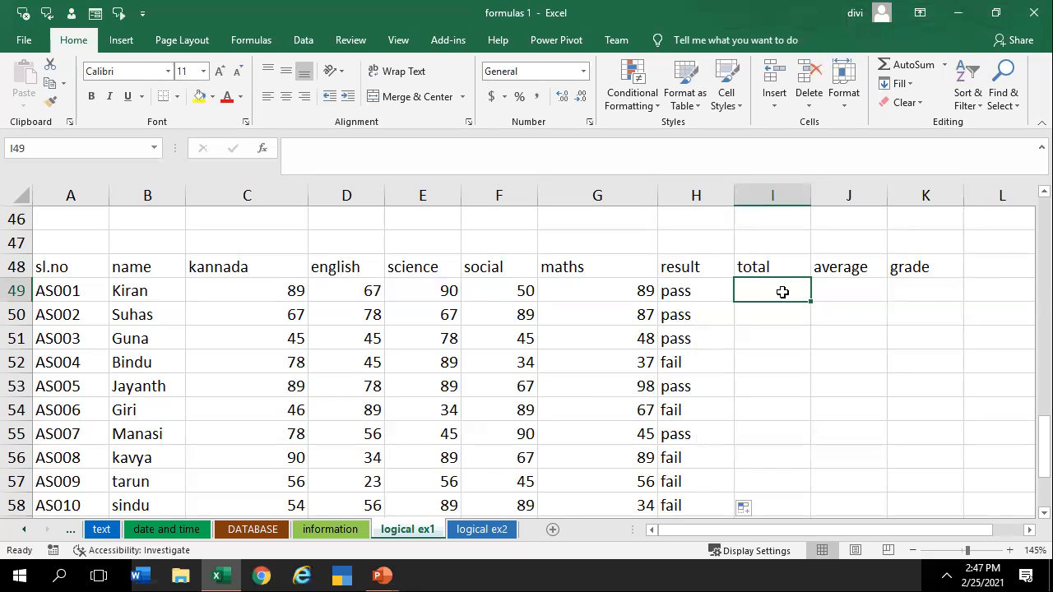
pyautogui.click(888, 376)
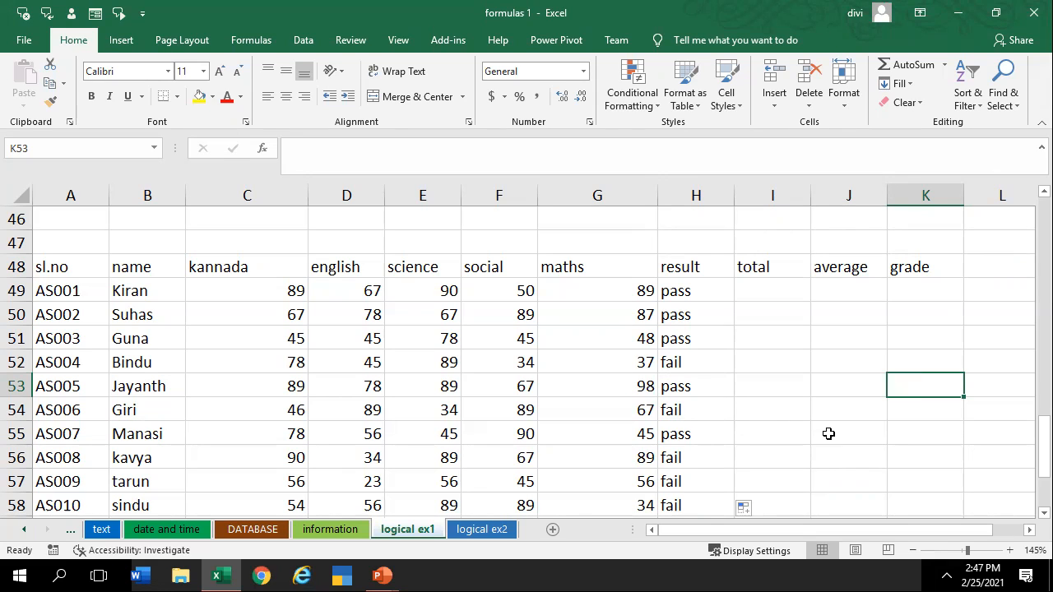
pyautogui.click(742, 297)
pyautogui.click(703, 294)
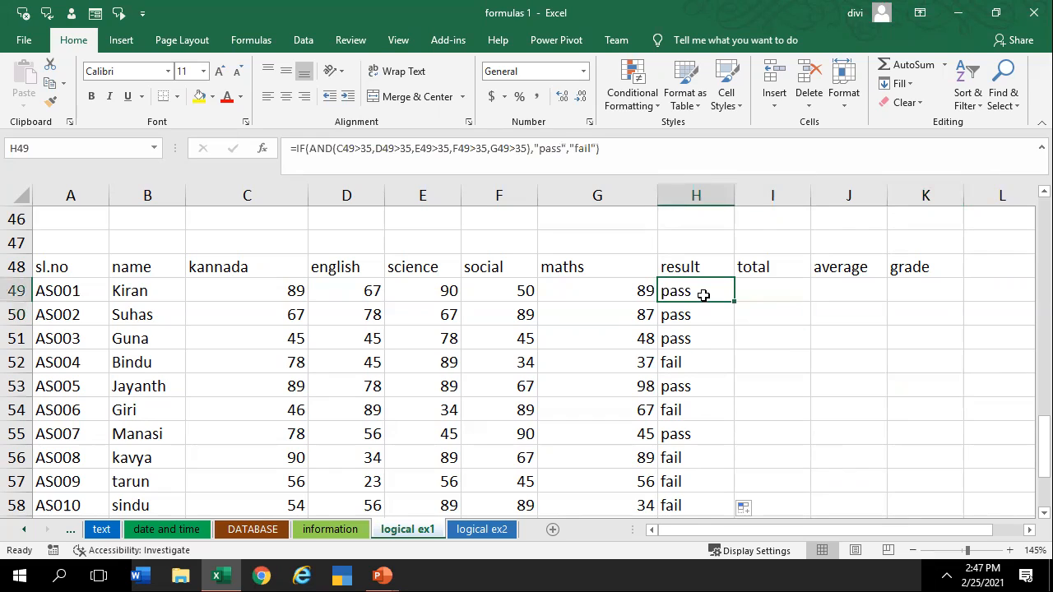
pyautogui.click(928, 285)
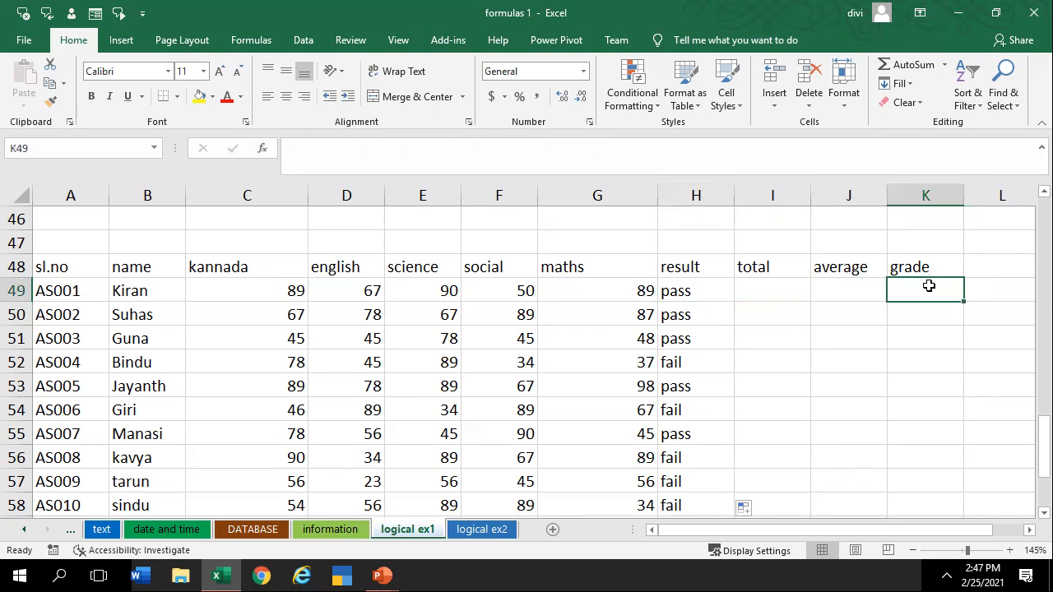
pyautogui.click(744, 265)
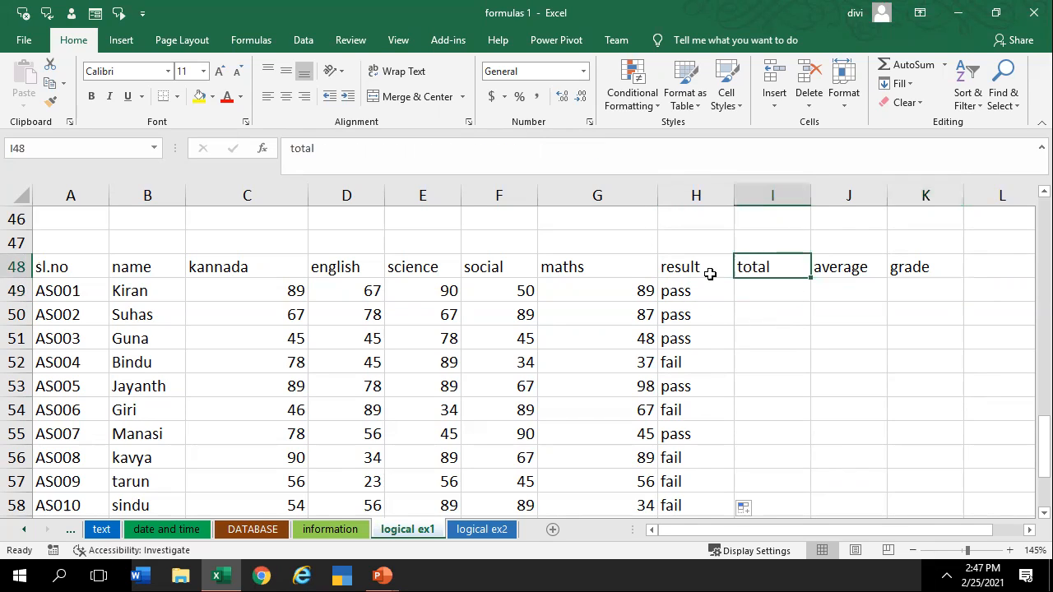
# Clear the pass/fail formulas from the result cells H49:H58
pyautogui.moveTo(690, 290); pyautogui.dragTo(695, 504)
pyautogui.moveTo(662, 546); pyautogui.dragTo(698, 390)
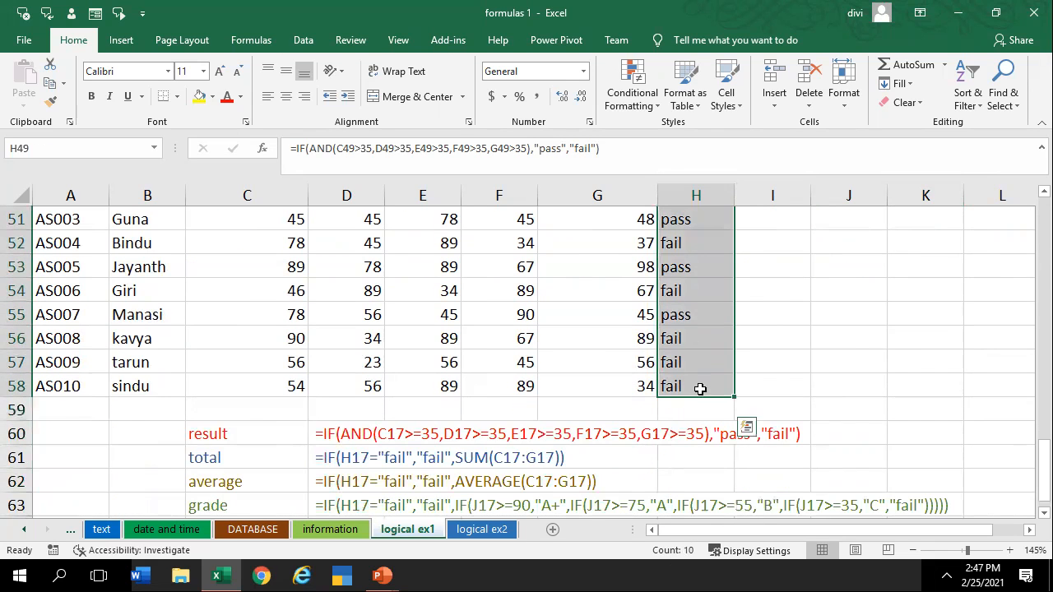
pyautogui.press('Delete')
pyautogui.scroll(3, 698, 411)
pyautogui.scroll(-3, 699, 412)
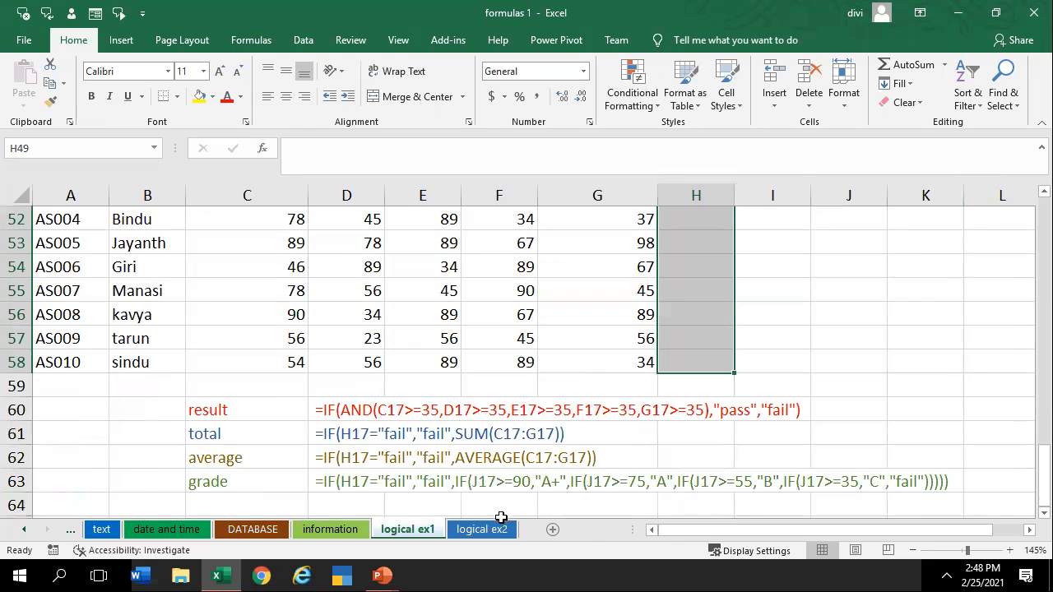
pyautogui.scroll(3, 689, 388)
pyautogui.click(684, 371)
pyautogui.scroll(-2, 688, 371)
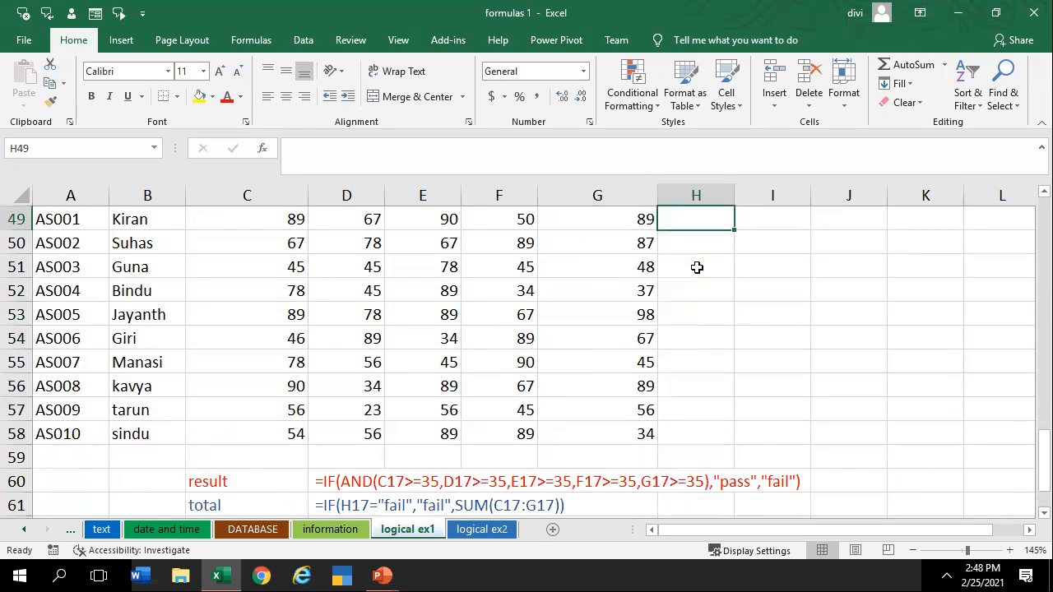
# Replace the result heading in H48 with "total" and the heading in I48 with "percentage"
pyautogui.scroll(2, 696, 267)
pyautogui.click(693, 345)
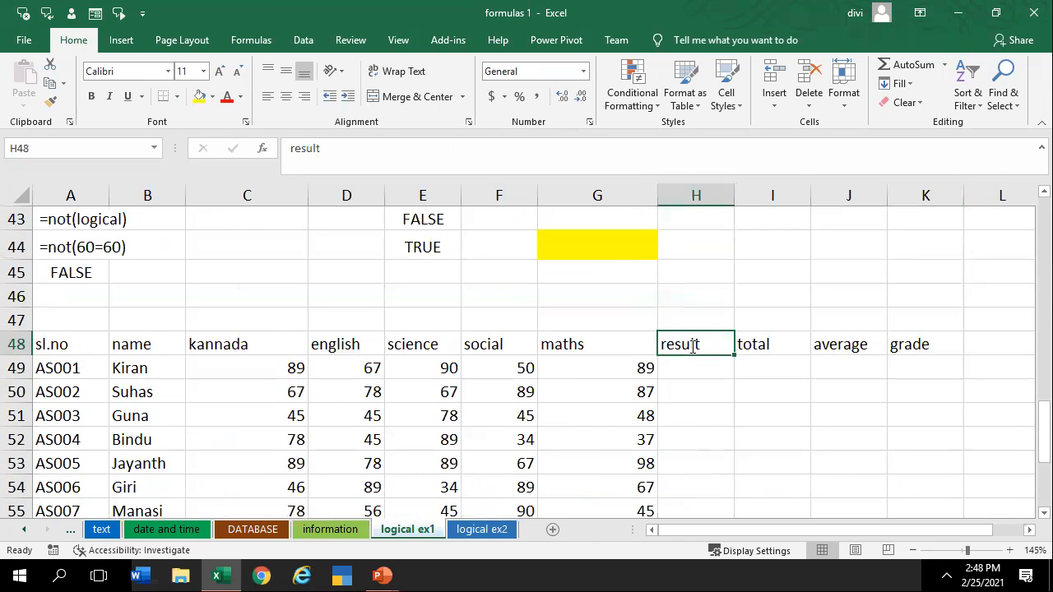
pyautogui.write('total')
pyautogui.press('Tab')
pyautogui.write('p')
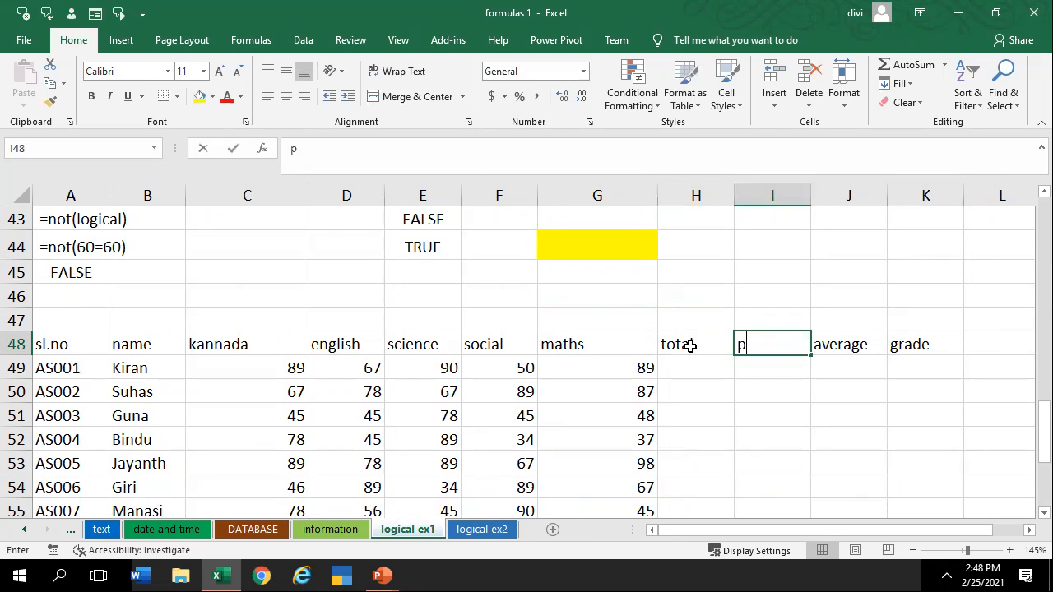
pyautogui.write('ercentage')
pyautogui.hotkey('ctrl', 'Return')
# Change the heading in J48 to "grade" and delete the duplicate grade heading from K48
pyautogui.press('Tab')
pyautogui.write('g')
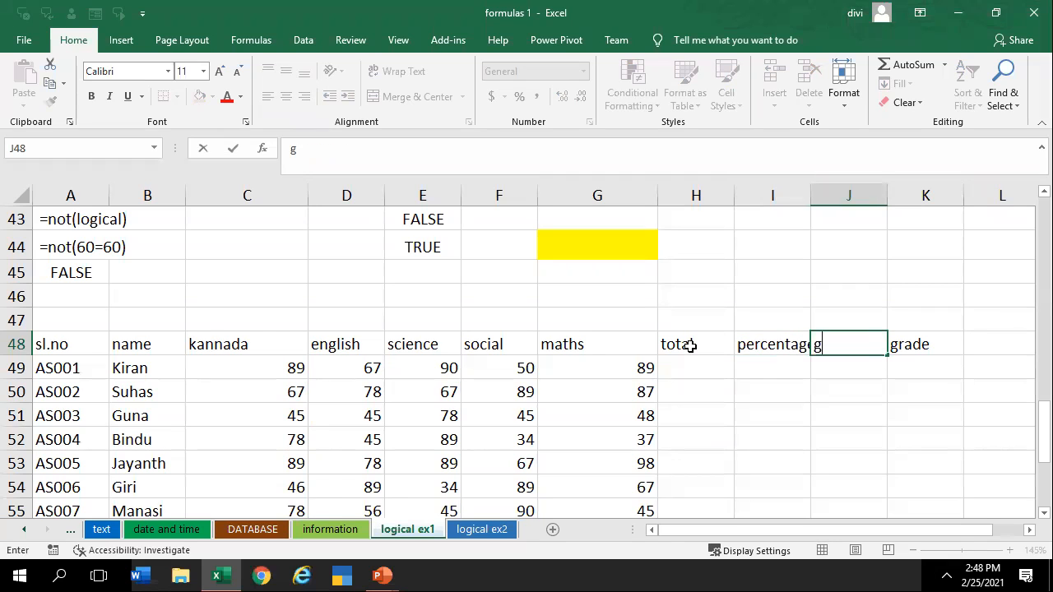
pyautogui.write('rade')
pyautogui.press('Right')
pyautogui.press('Down')
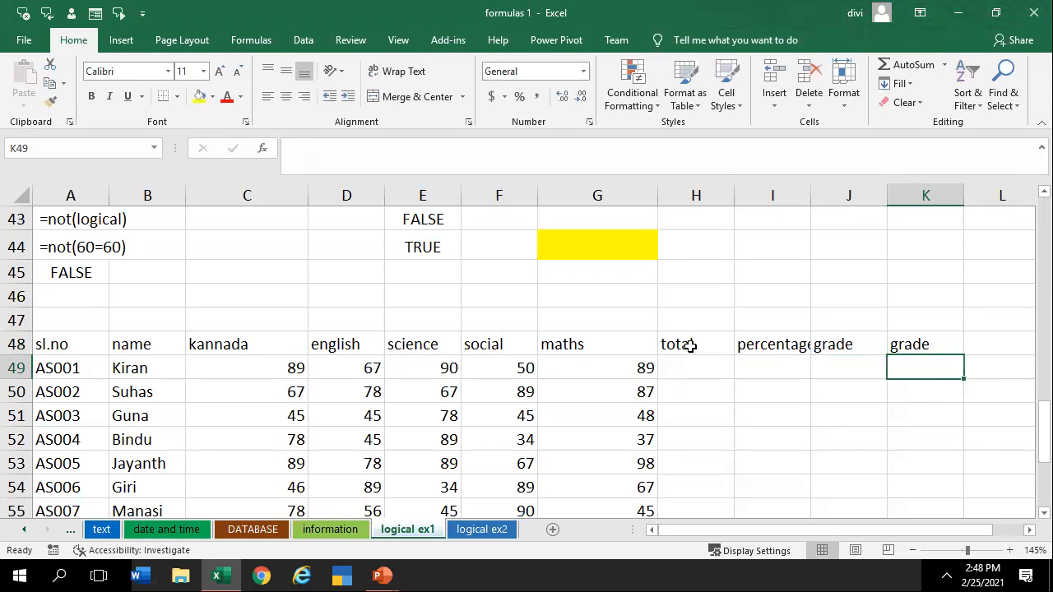
pyautogui.press('Up')
pyautogui.press('Delete')
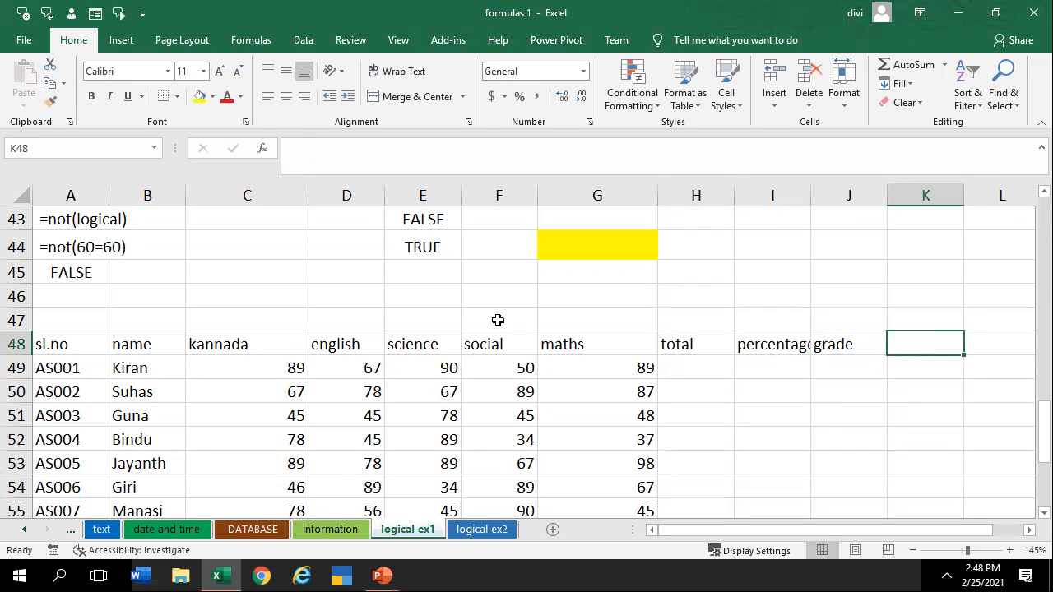
# Use AutoSum in H49 to total the first student's five subject marks in C49:G49
pyautogui.click(731, 369)
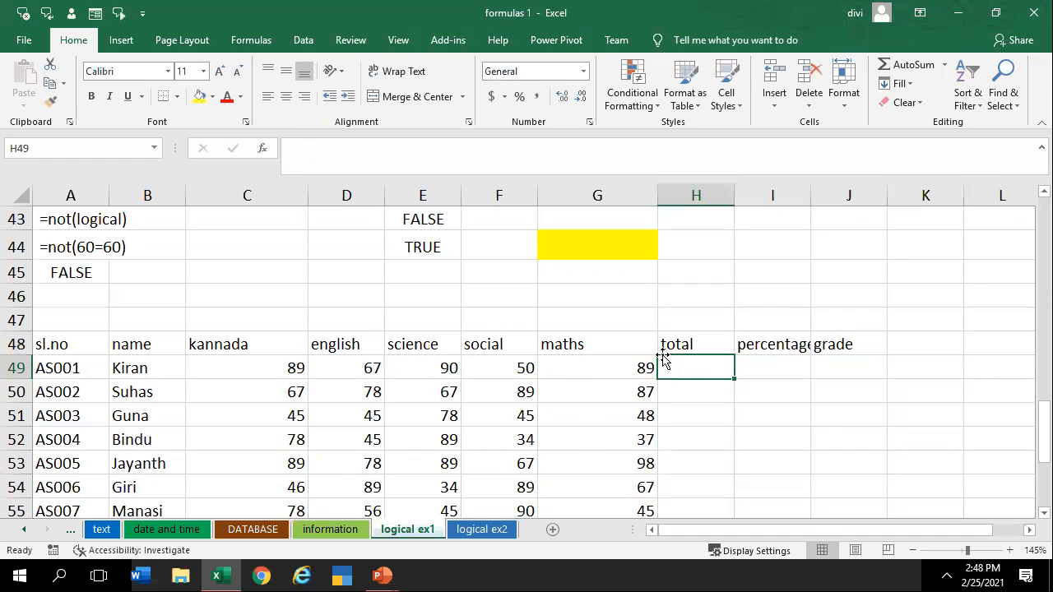
pyautogui.moveTo(292, 371); pyautogui.dragTo(617, 363)
pyautogui.click(699, 371)
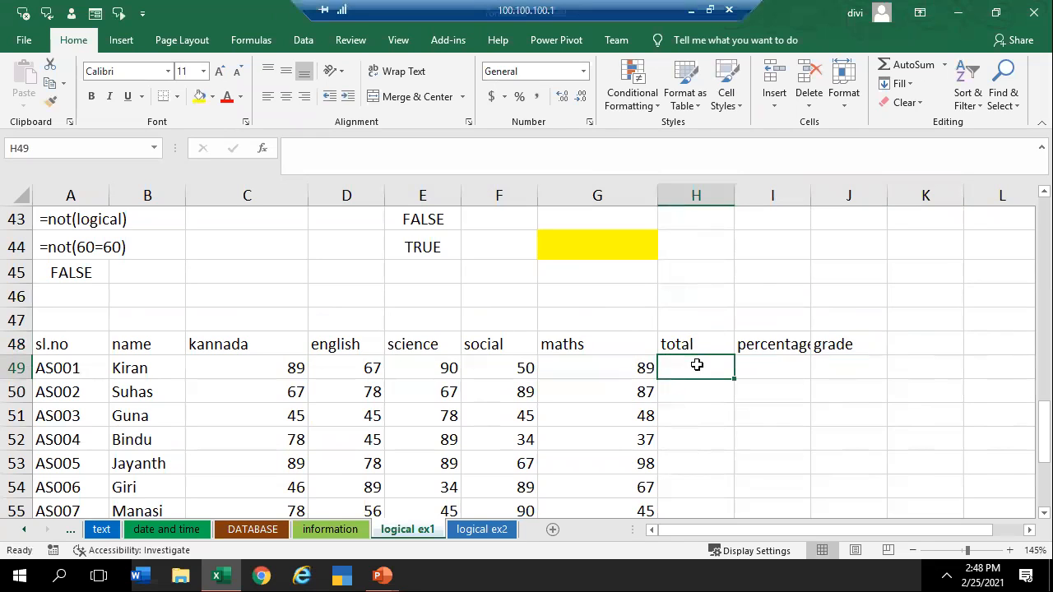
pyautogui.press('alt')
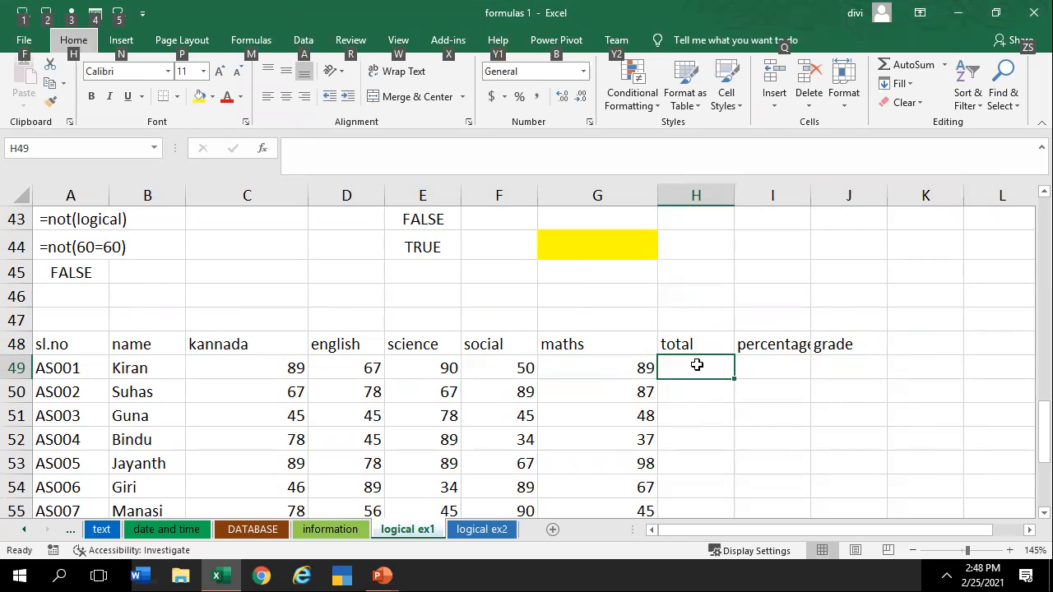
pyautogui.press('Escape')
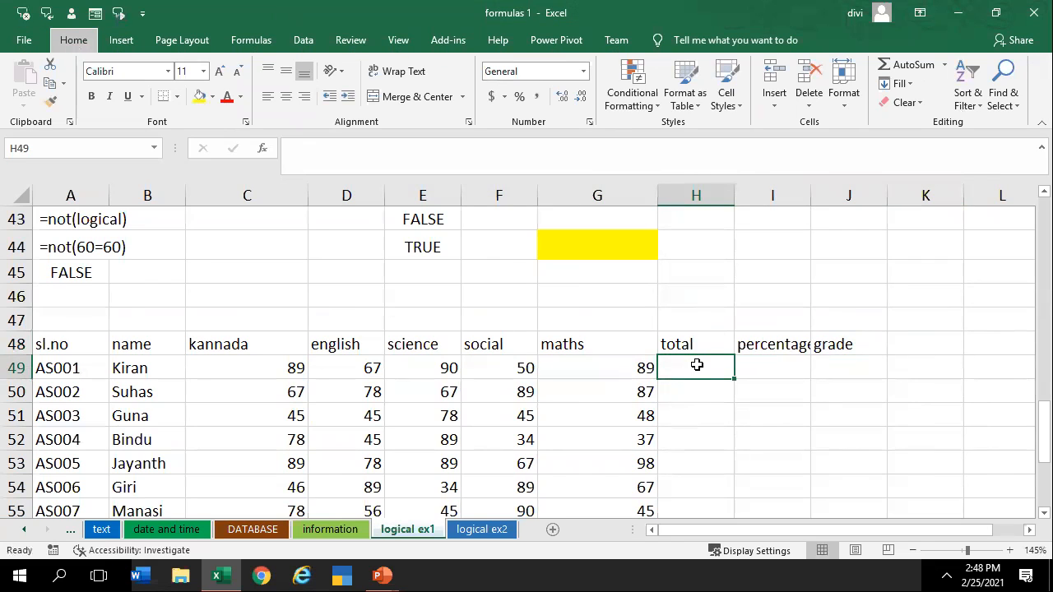
pyautogui.moveTo(717, 444); pyautogui.dragTo(707, 413)
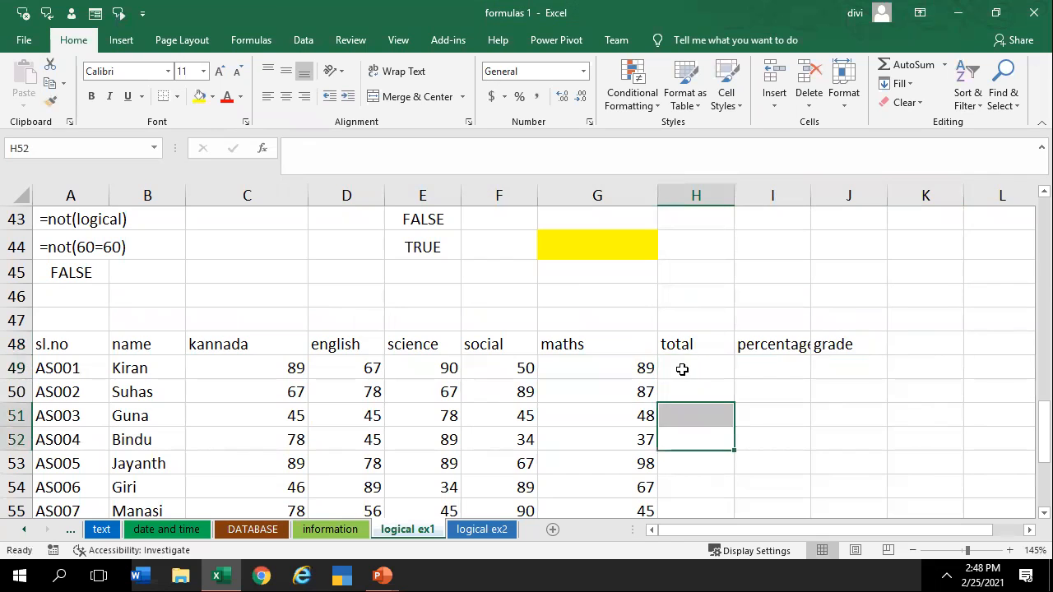
pyautogui.click(681, 369)
pyautogui.hotkey('alt', '=')
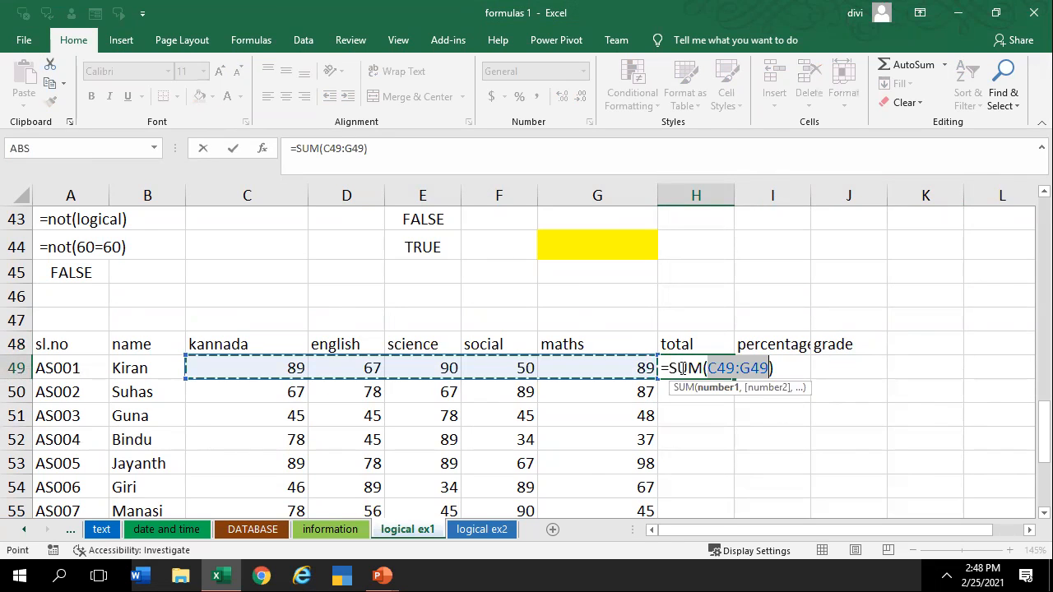
pyautogui.press('Return')
# Fill the SUM formula from H49 down the total column to H58
pyautogui.click(685, 369)
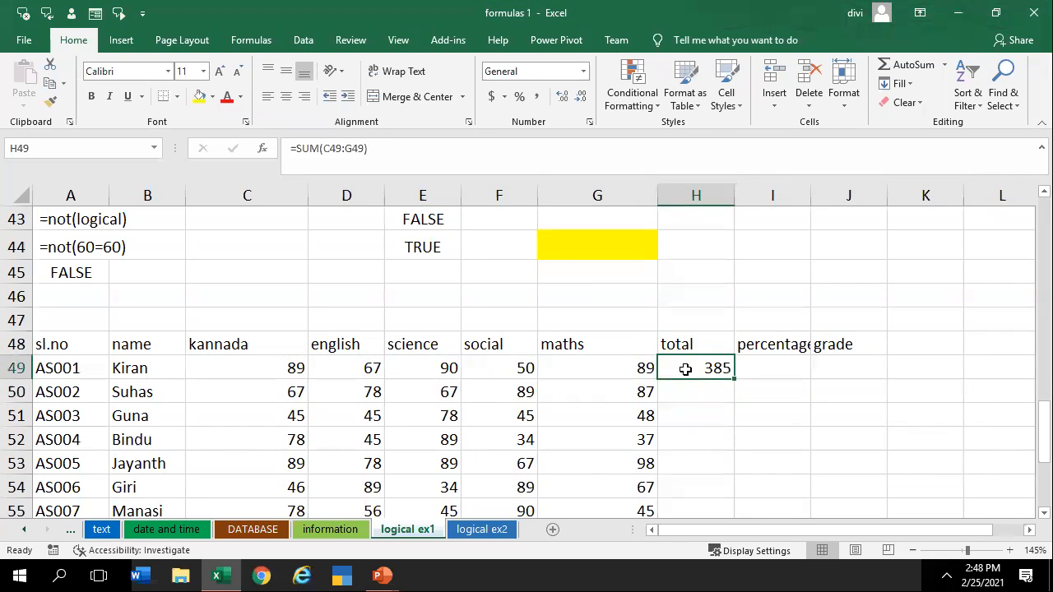
pyautogui.scroll(-1, 685, 369)
pyautogui.moveTo(733, 302); pyautogui.dragTo(734, 306)
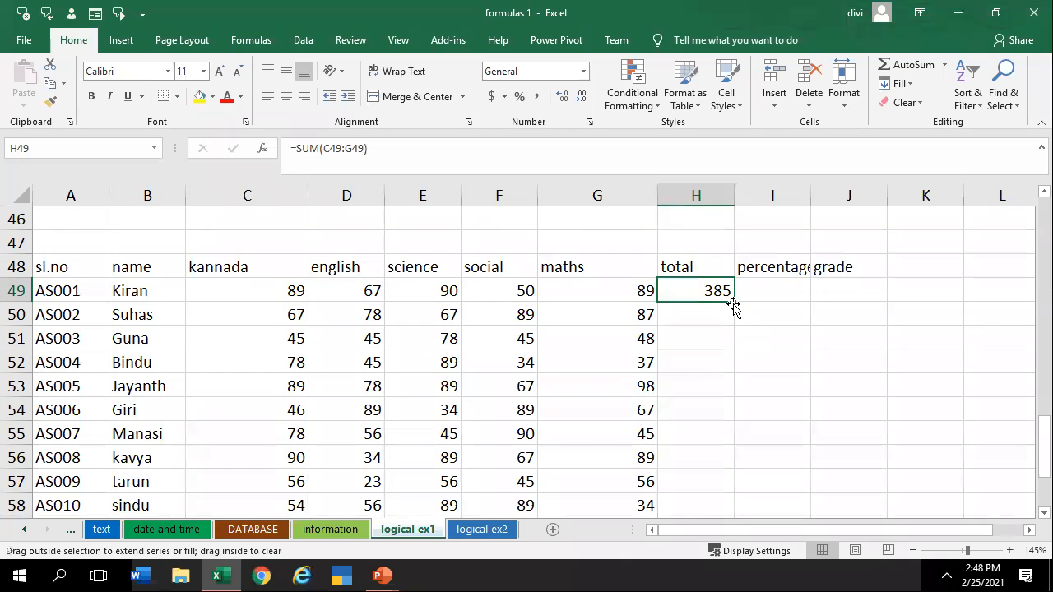
pyautogui.doubleClick(732, 304)
pyautogui.click(756, 288)
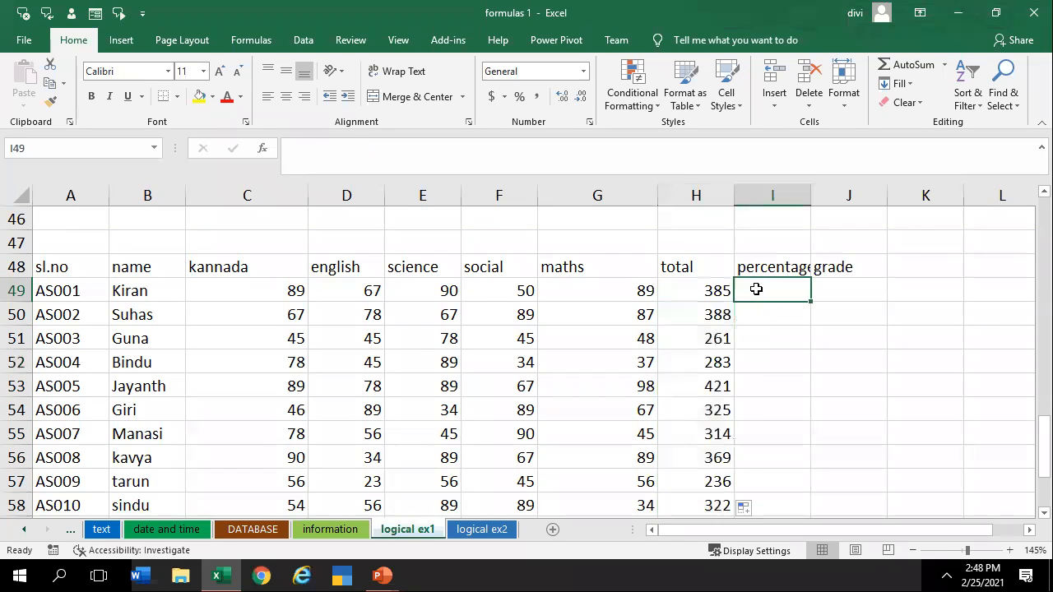
pyautogui.click(714, 291)
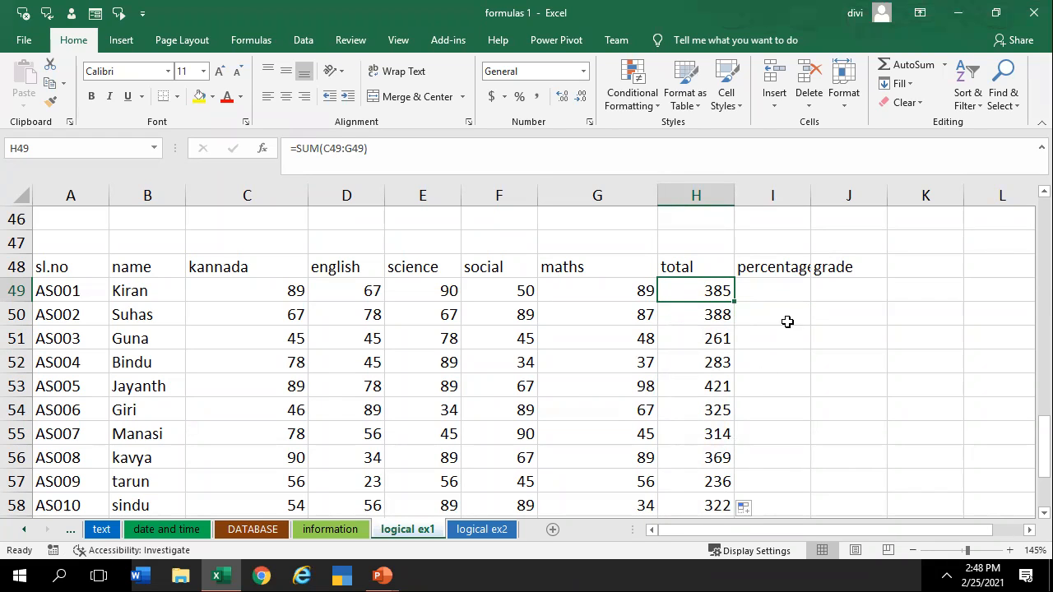
# Start a percentage formula in I49 that divides the first student's total in H49
pyautogui.click(768, 301)
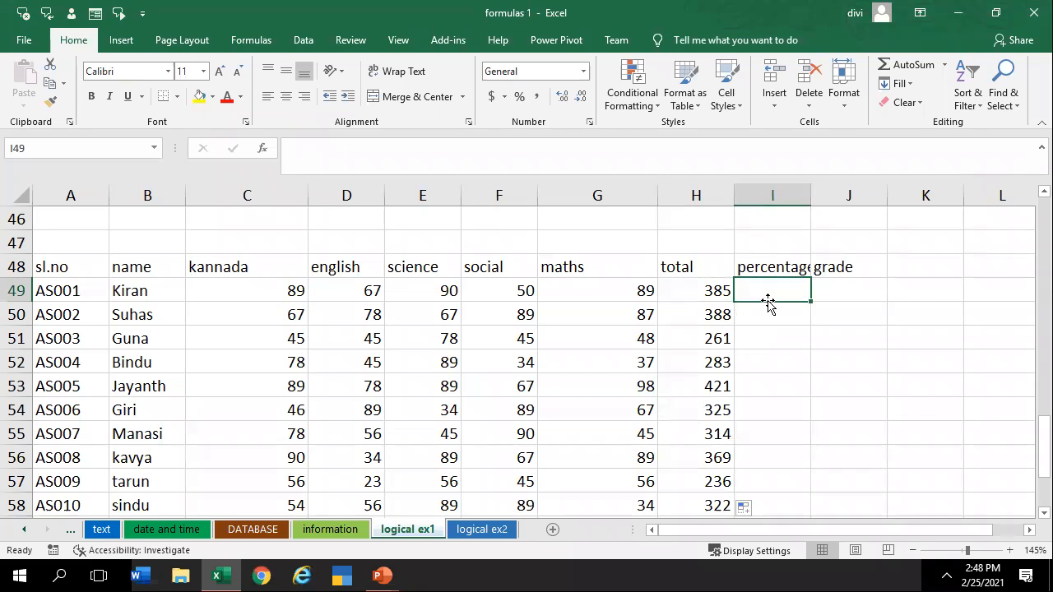
pyautogui.write('=')
pyautogui.click(697, 290)
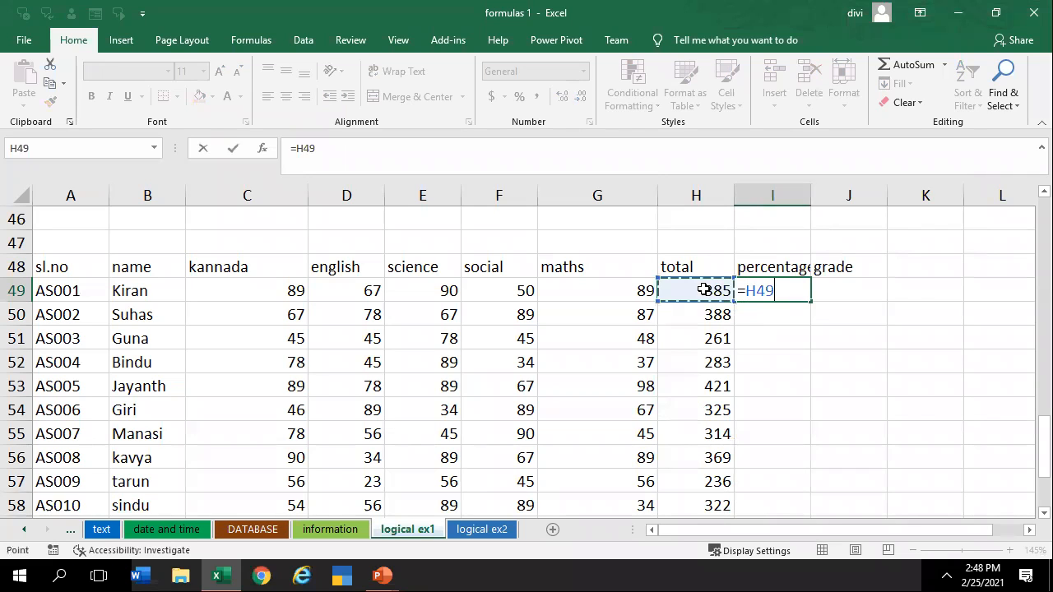
pyautogui.write('/')
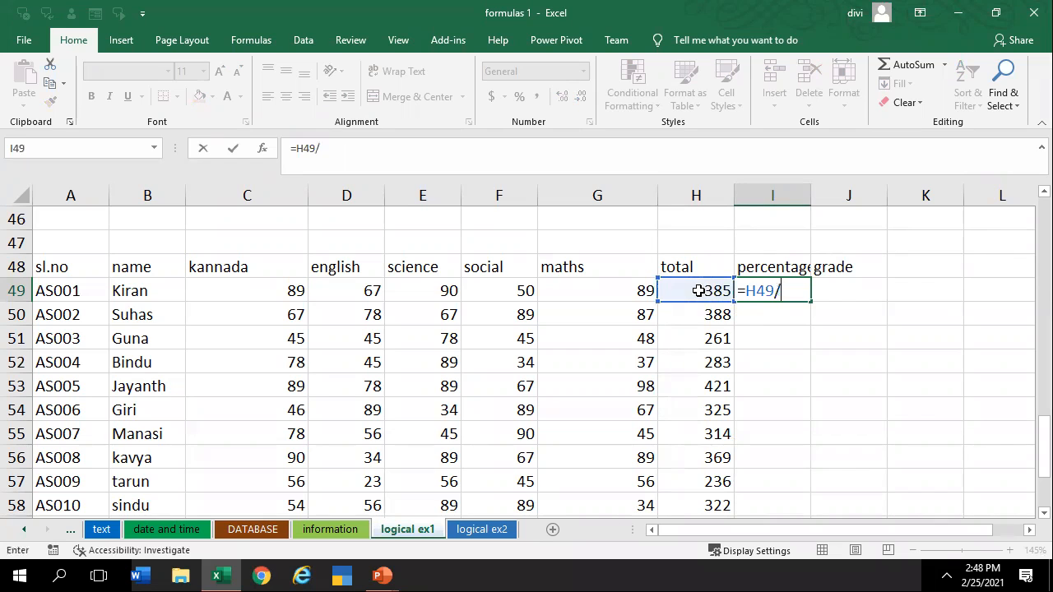
pyautogui.moveTo(298, 284); pyautogui.dragTo(621, 304)
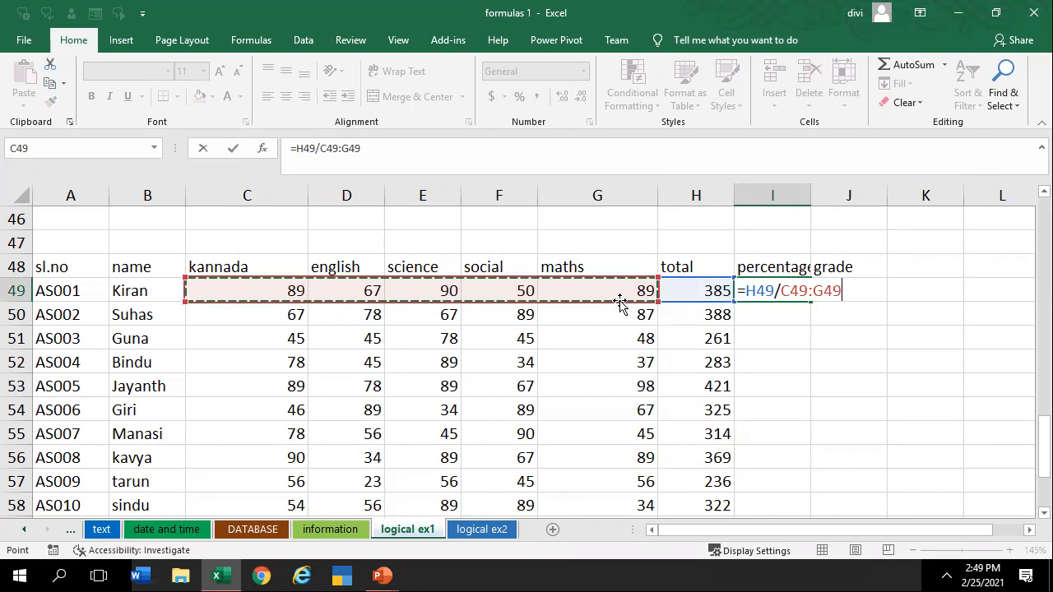
pyautogui.press('BackSpace')
pyautogui.press('BackSpace')
pyautogui.press('BackSpace')
pyautogui.press('BackSpace')
pyautogui.press('BackSpace')
pyautogui.press('BackSpace')
pyautogui.press('BackSpace')
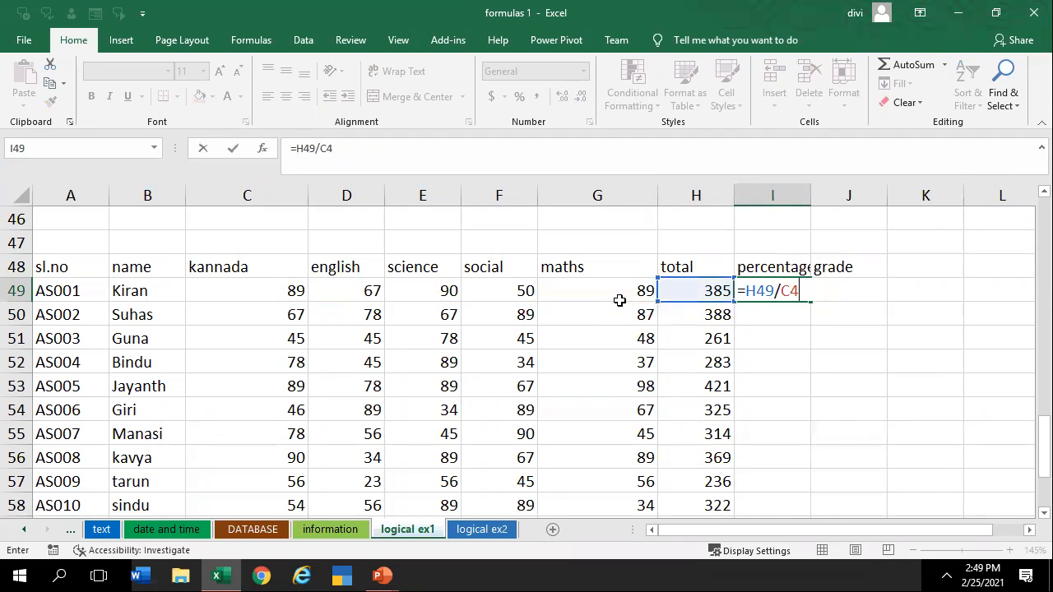
# Complete the I49 formula with 500 as the divisor, giving =H49/500
pyautogui.write('500')
pyautogui.press('Return')
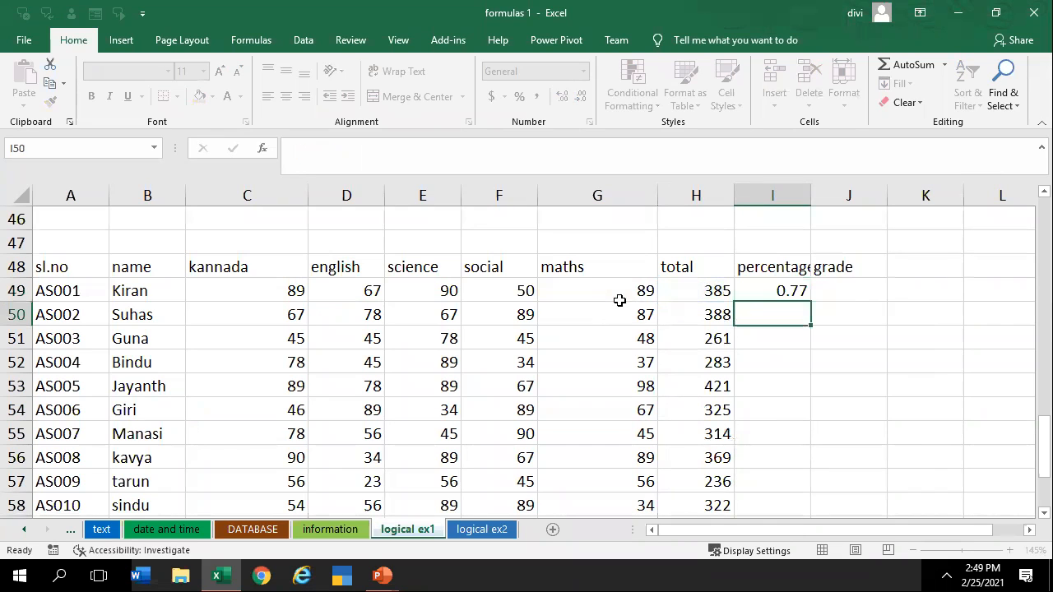
# Format I49 with the percent style and fill its formula down the percentage column to I58
pyautogui.click(785, 293)
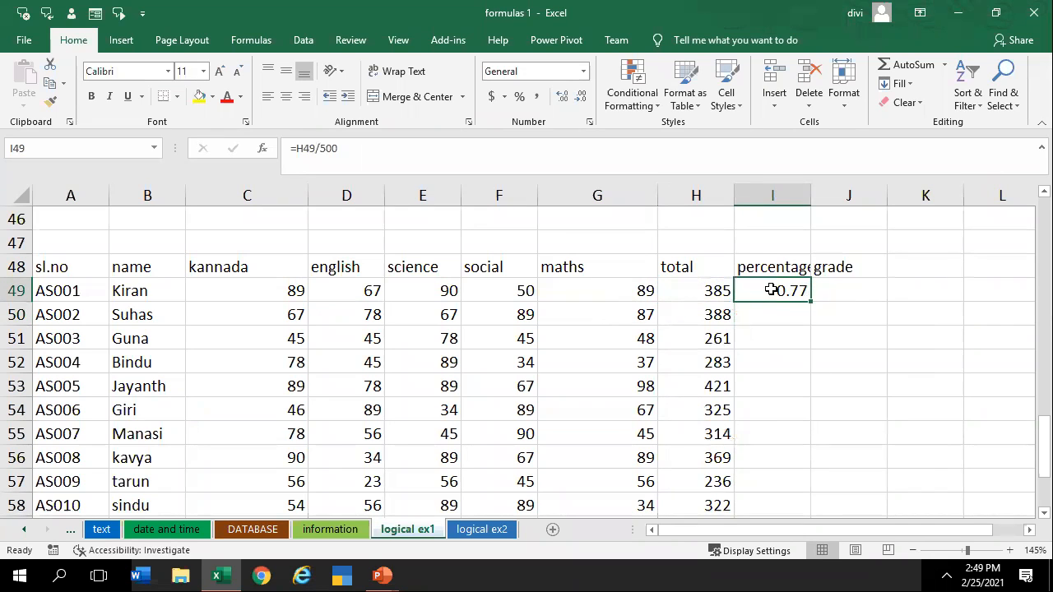
pyautogui.click(519, 97)
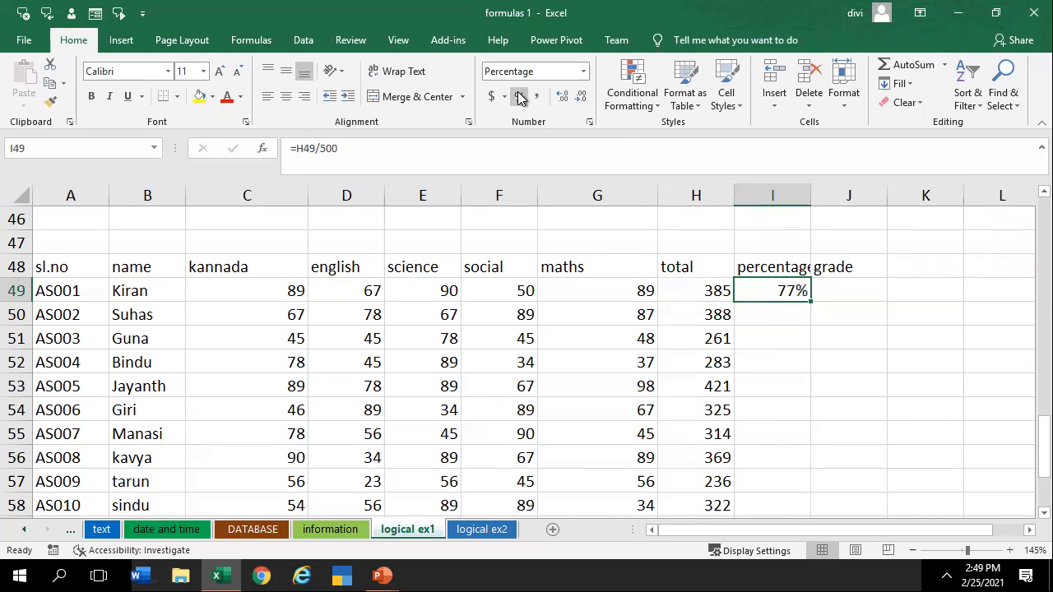
pyautogui.doubleClick(810, 303)
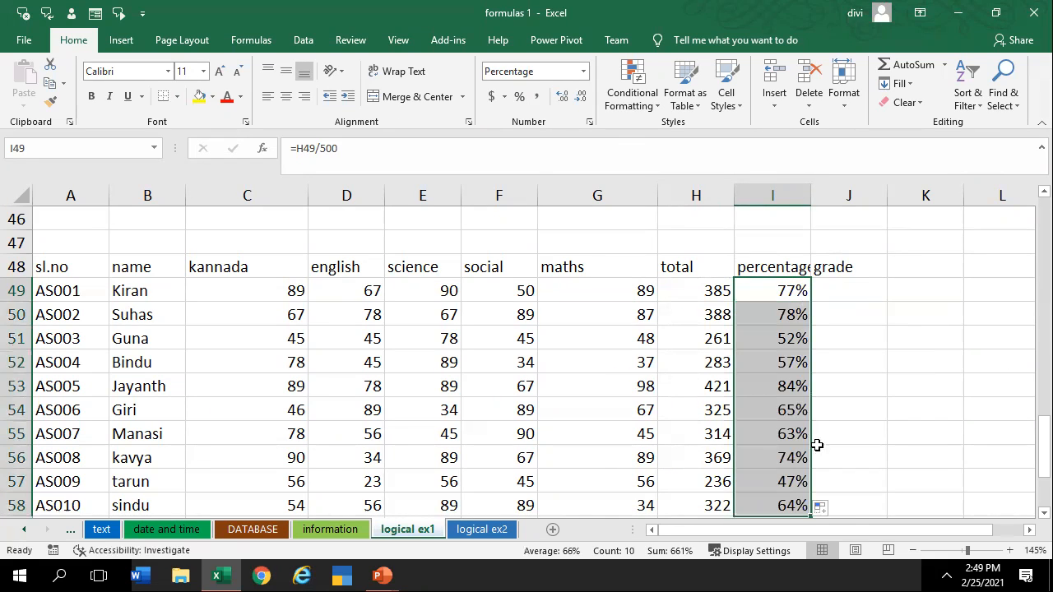
# Start an IF formula in the first student's grade cell J49 with the logical test I49>80%
pyautogui.scroll(1, 822, 371)
pyautogui.click(824, 372)
pyautogui.scroll(-1, 824, 373)
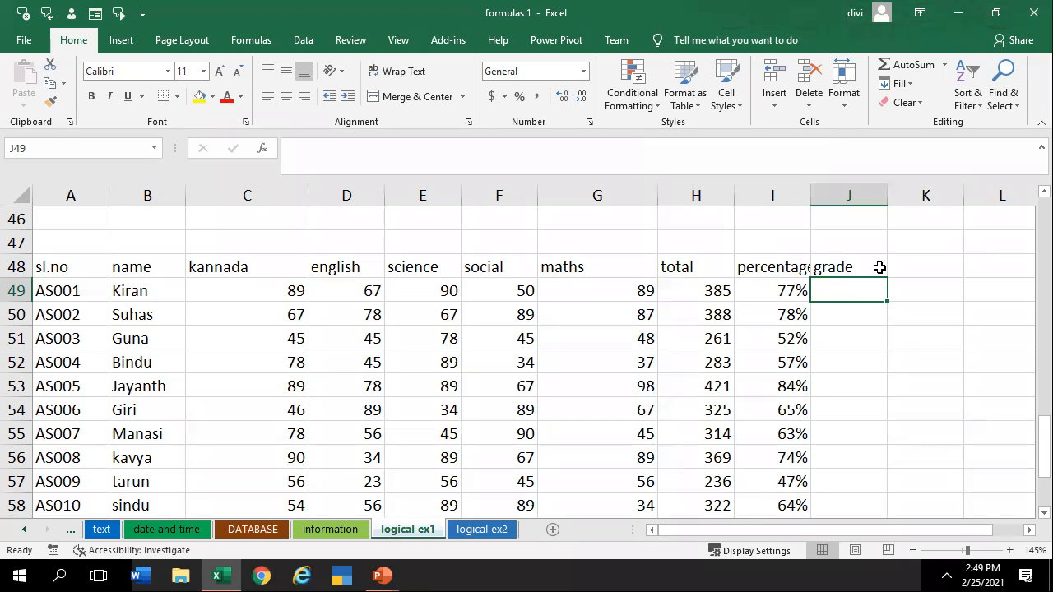
pyautogui.write('=i')
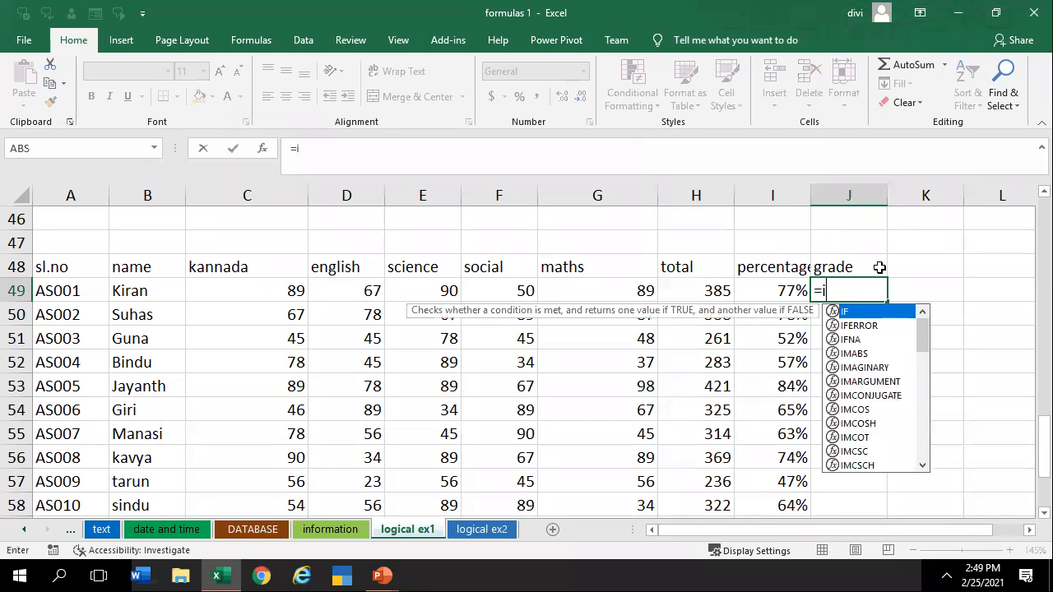
pyautogui.write('f(')
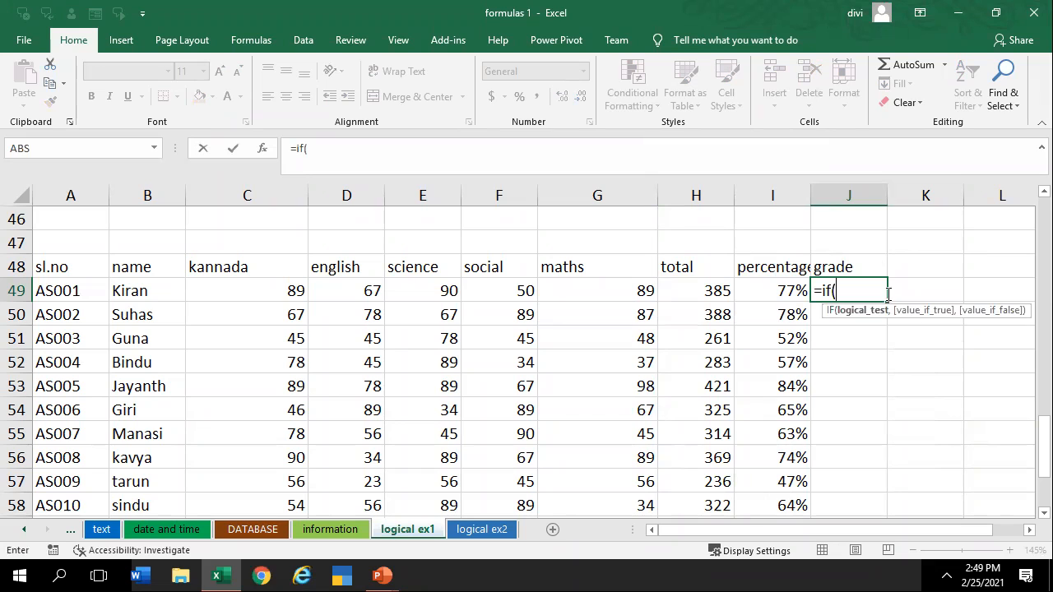
pyautogui.click(779, 290)
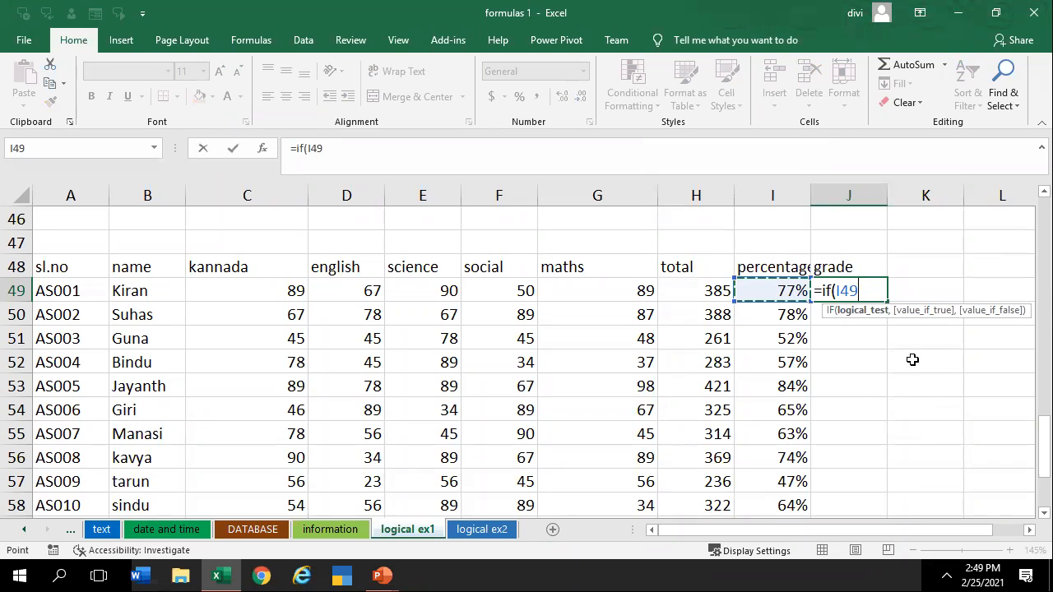
pyautogui.write('>')
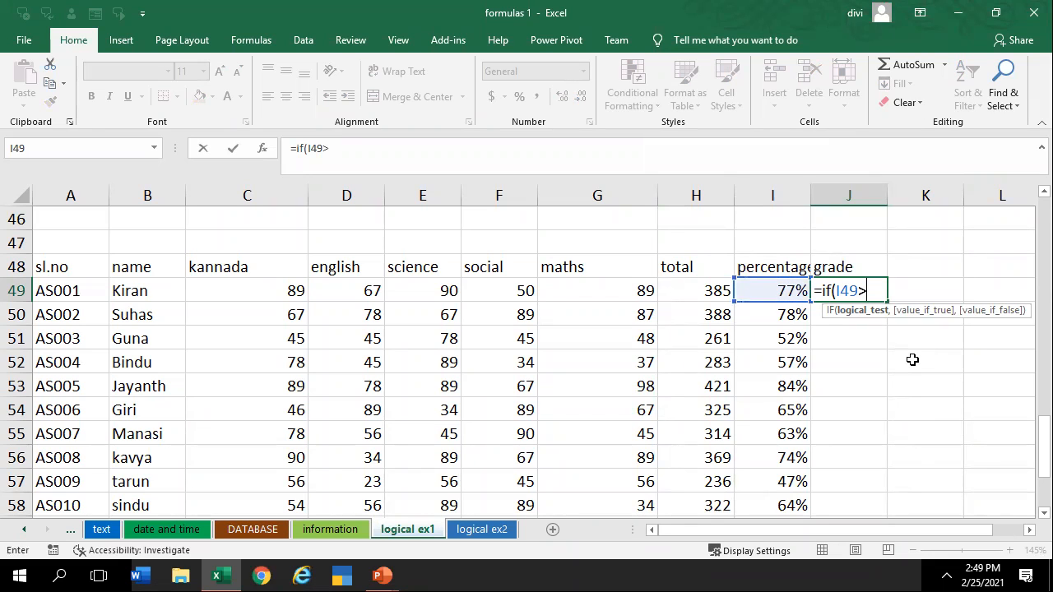
pyautogui.write('80%')
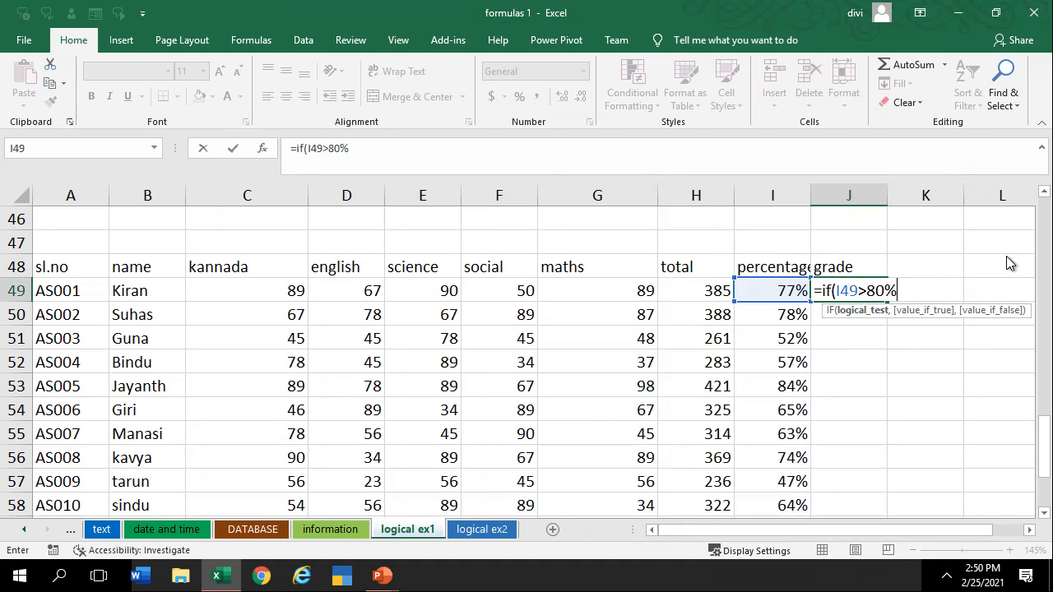
pyautogui.click(897, 291)
pyautogui.write(',')
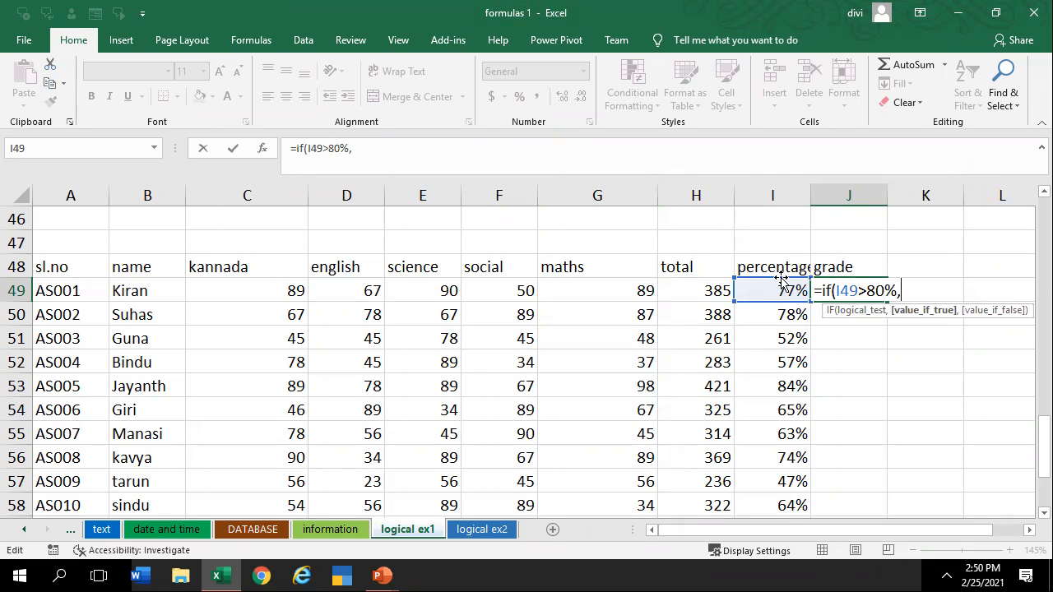
pyautogui.write('if')
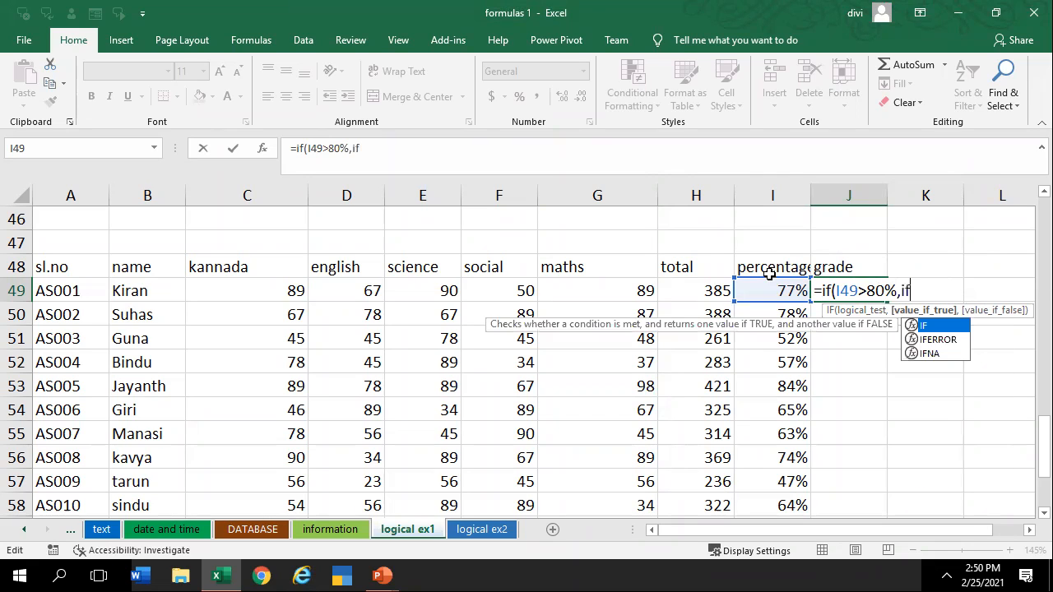
pyautogui.write('(')
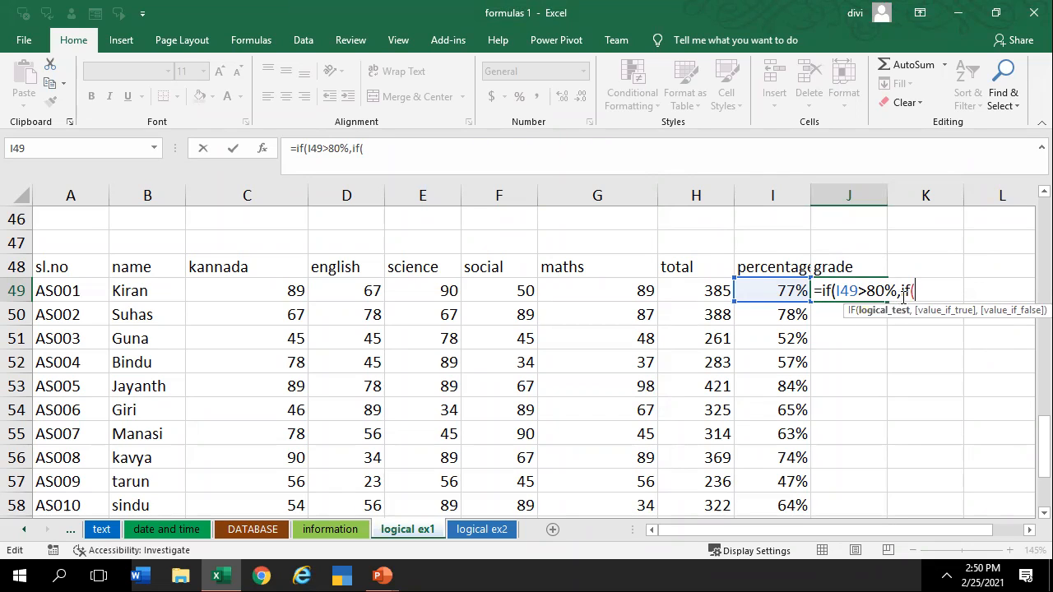
pyautogui.press('BackSpace')
pyautogui.press('BackSpace')
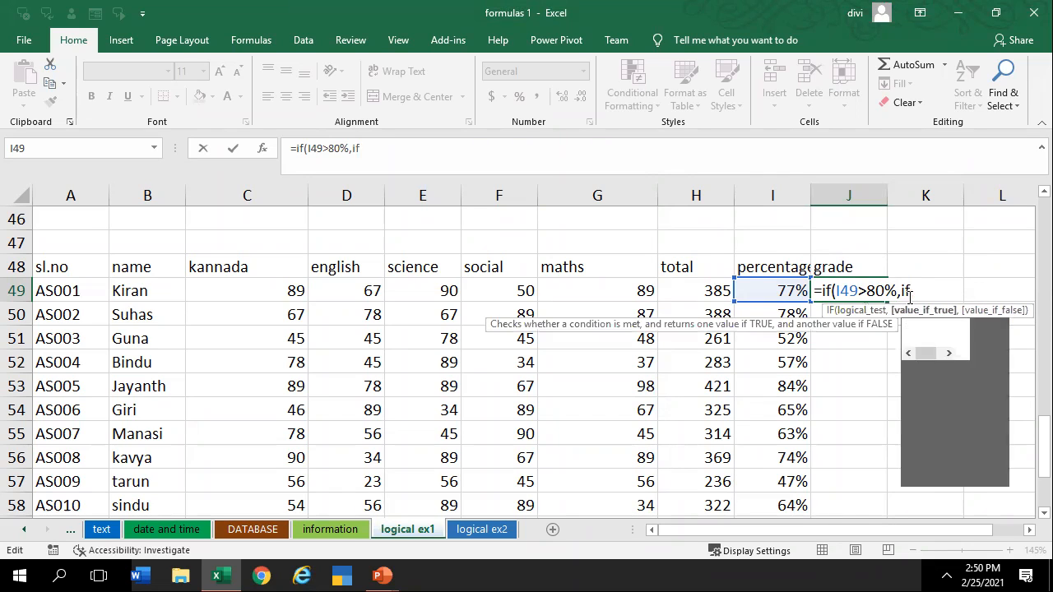
pyautogui.press('BackSpace')
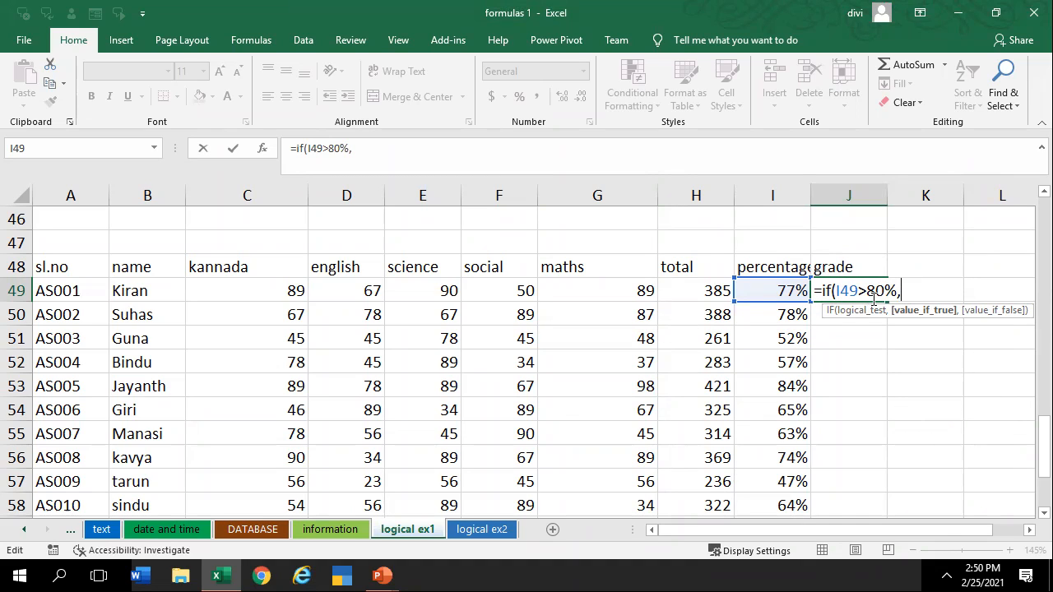
# Return "distication" for the 80% test, and nest a second IF as its false value that returns "1stclass" when I49>50%
pyautogui.write('"distication')
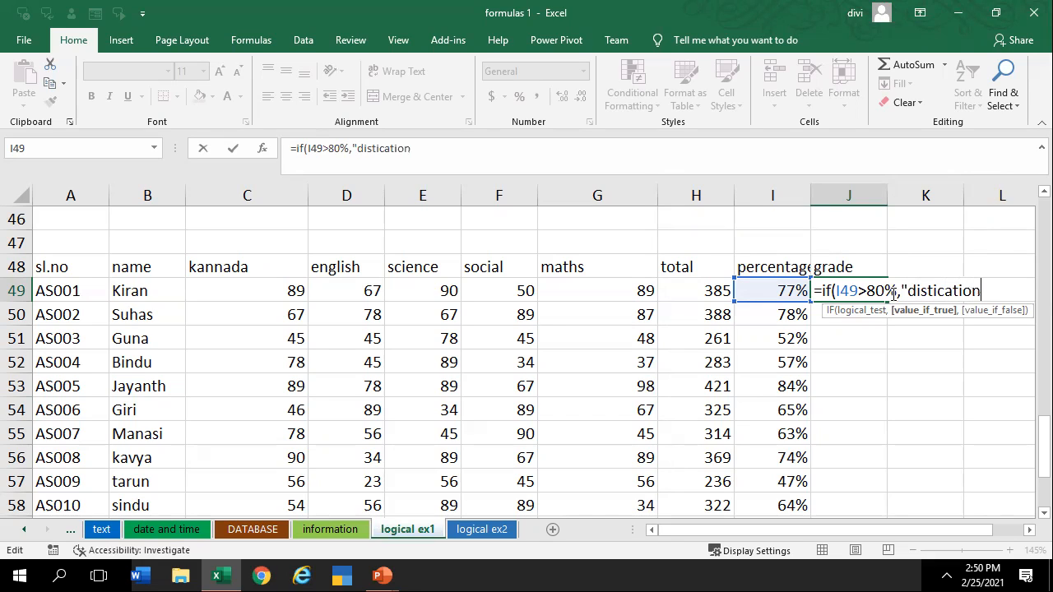
pyautogui.write('",')
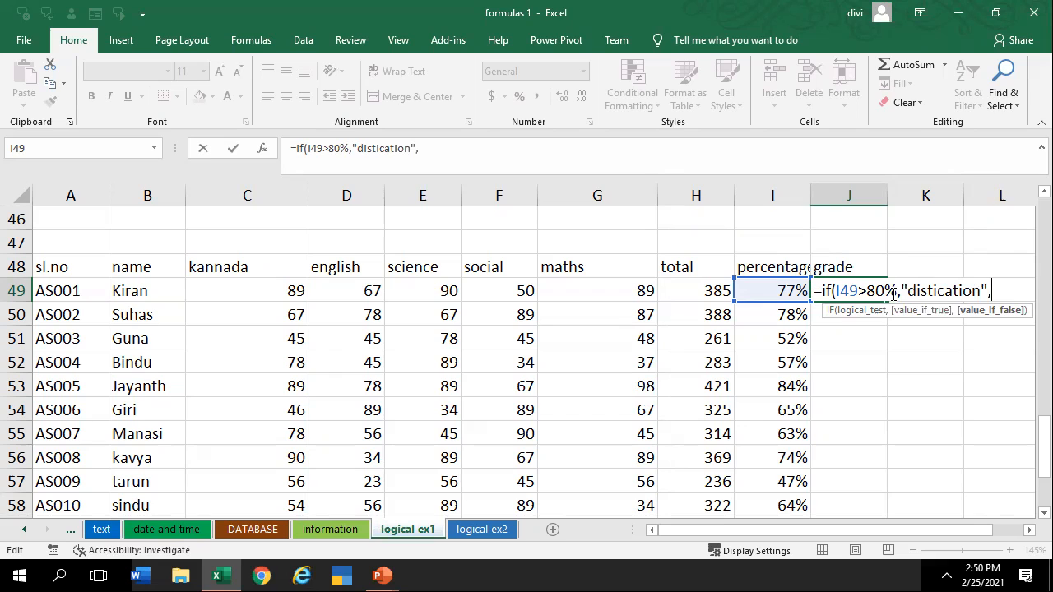
pyautogui.write('if')
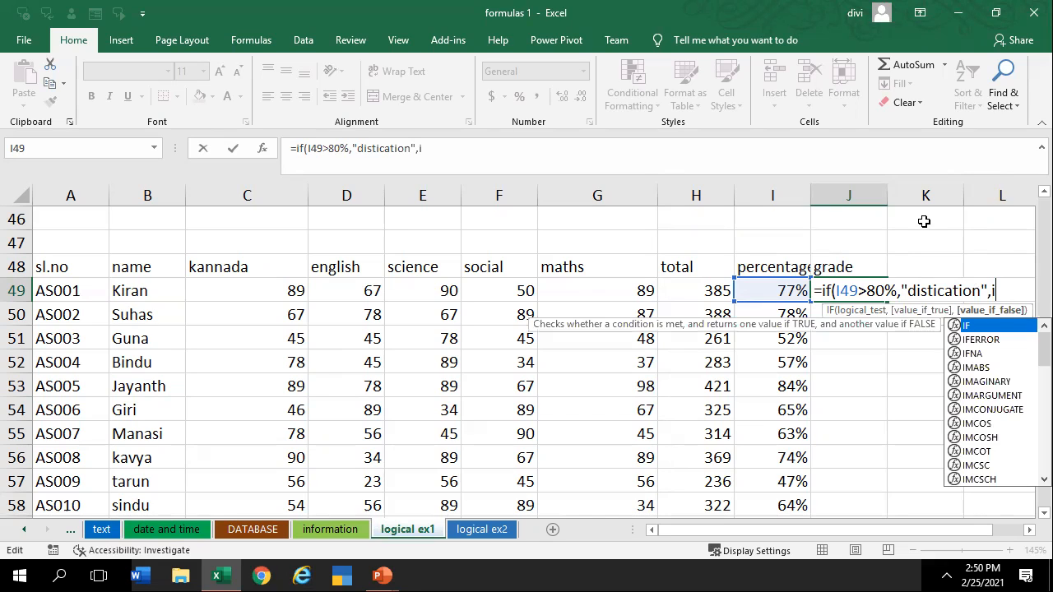
pyautogui.write('(')
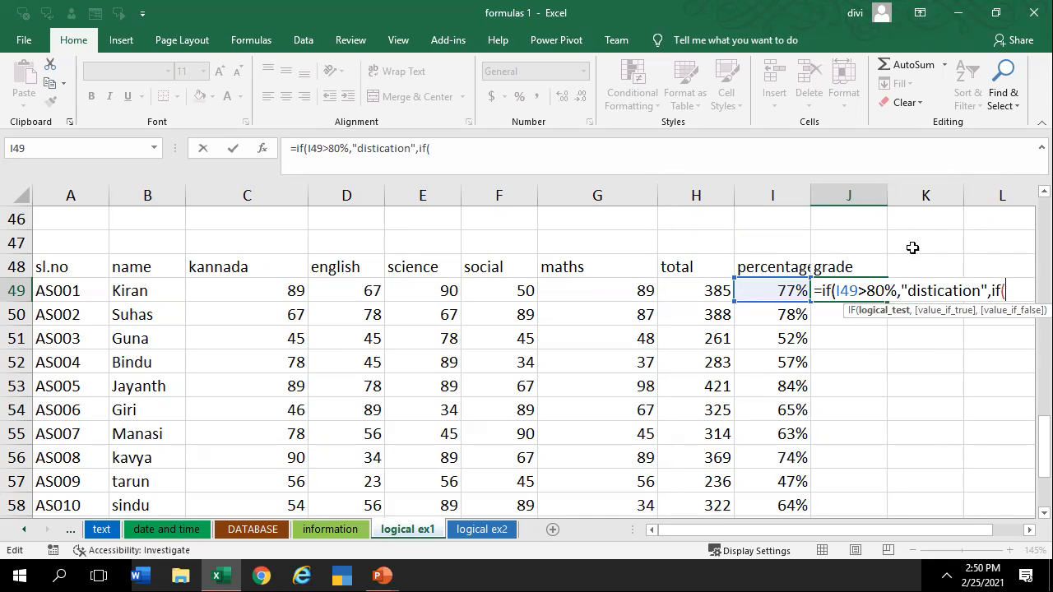
pyautogui.click(788, 288)
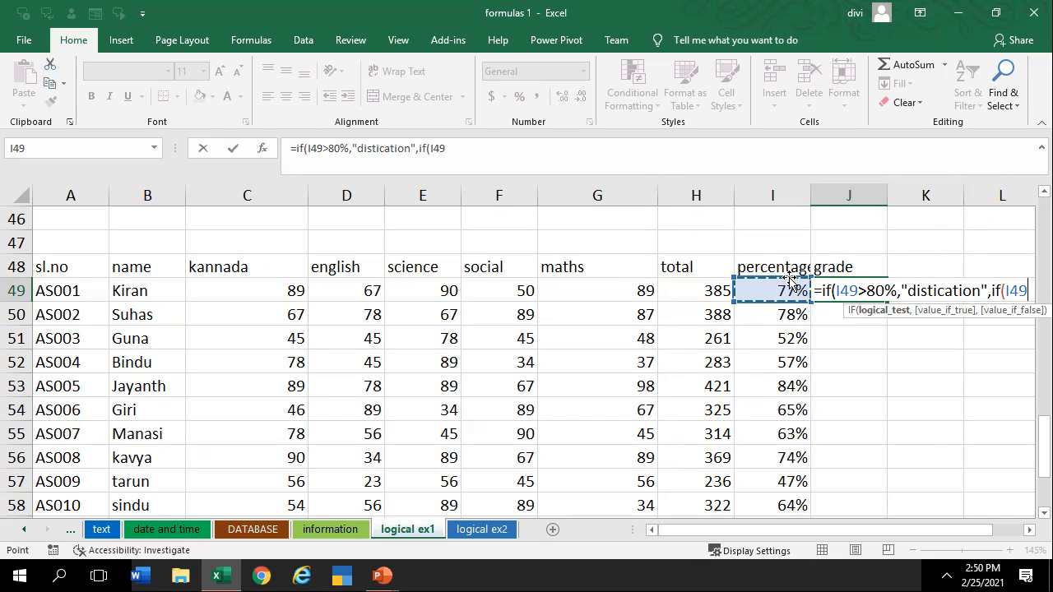
pyautogui.write('>')
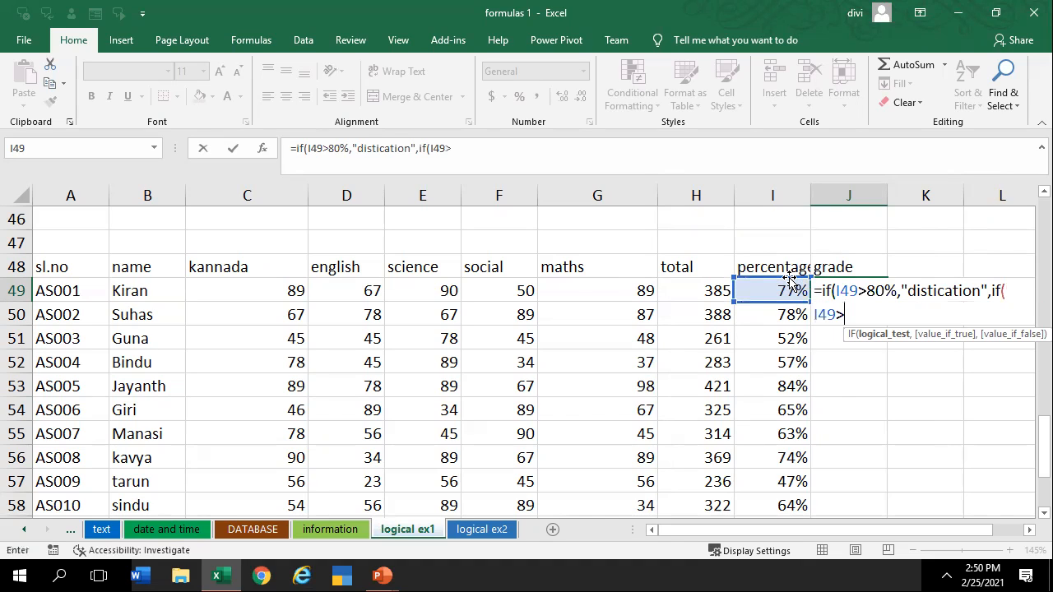
pyautogui.write('50%,"pa')
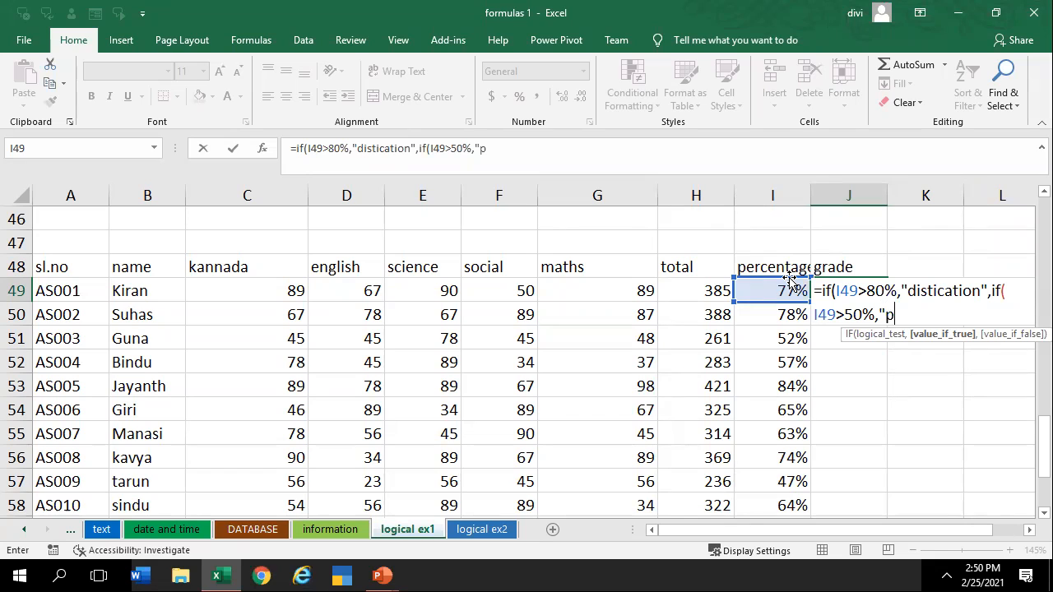
pyautogui.press('BackSpace')
pyautogui.press('BackSpace')
pyautogui.write('1stclass",')
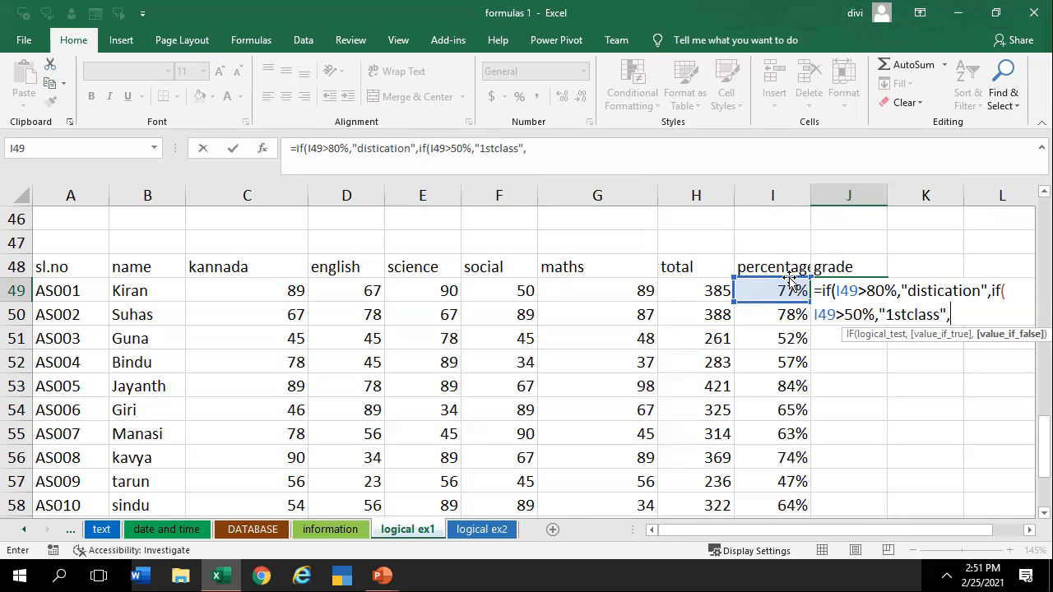
# Nest a third IF in the grade formula that returns "pass" when I49>35%
pyautogui.write('if(')
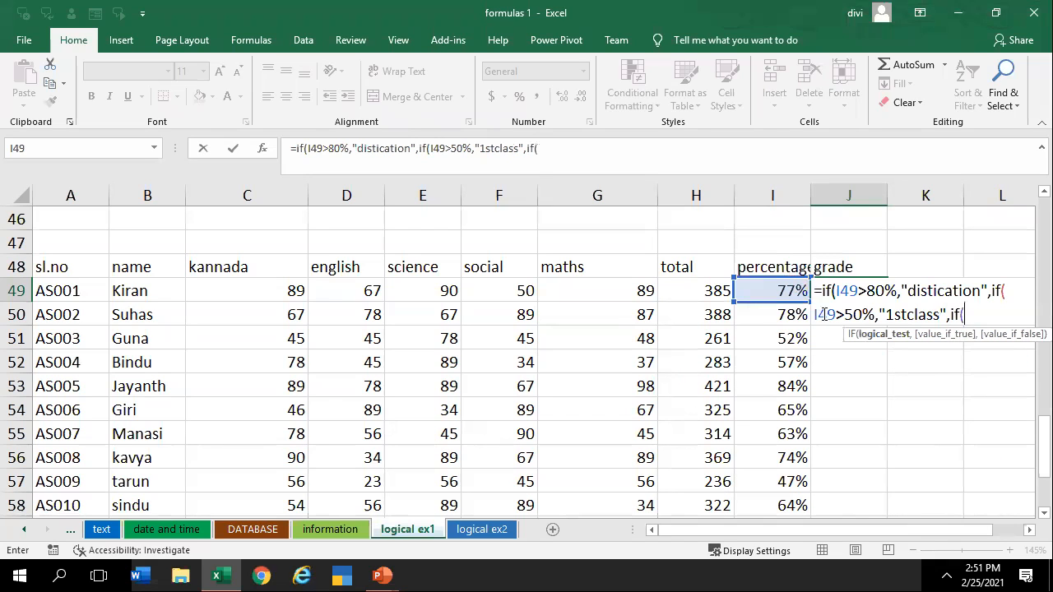
pyautogui.click(761, 286)
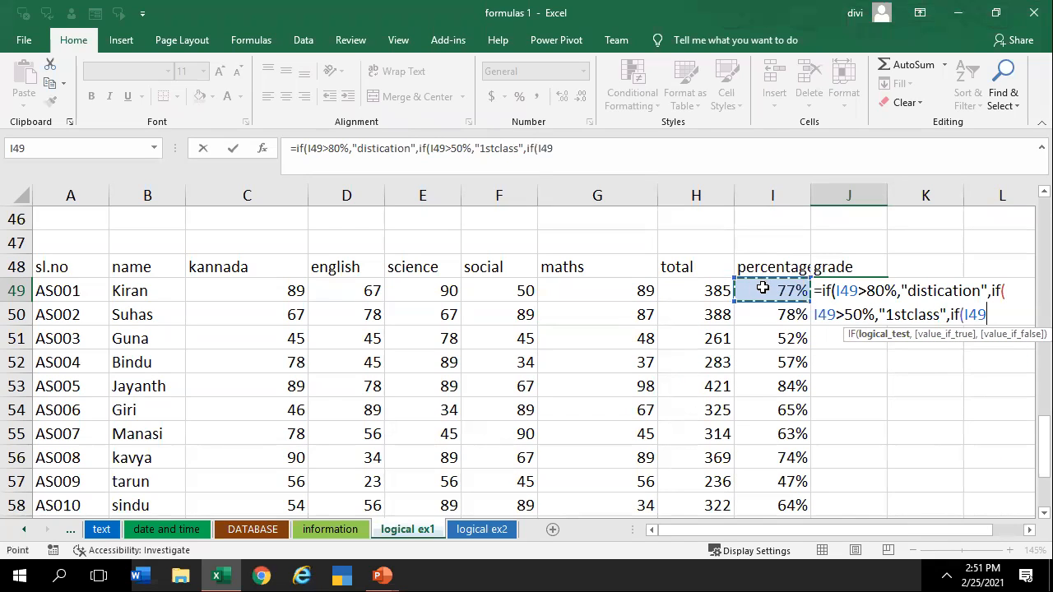
pyautogui.write('>35')
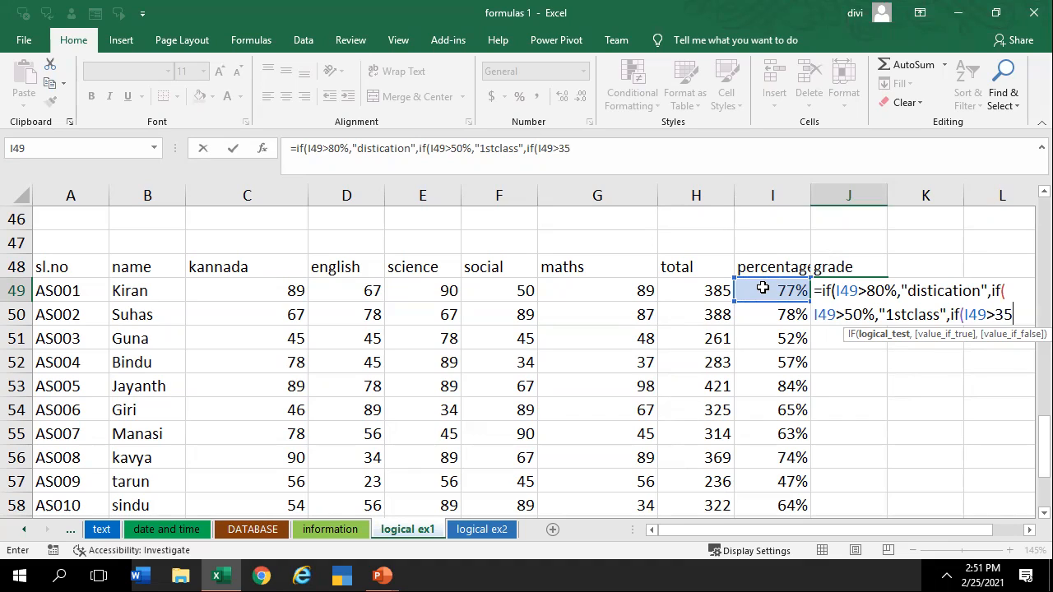
pyautogui.write('%')
pyautogui.write(',')
pyautogui.write('"pass"')
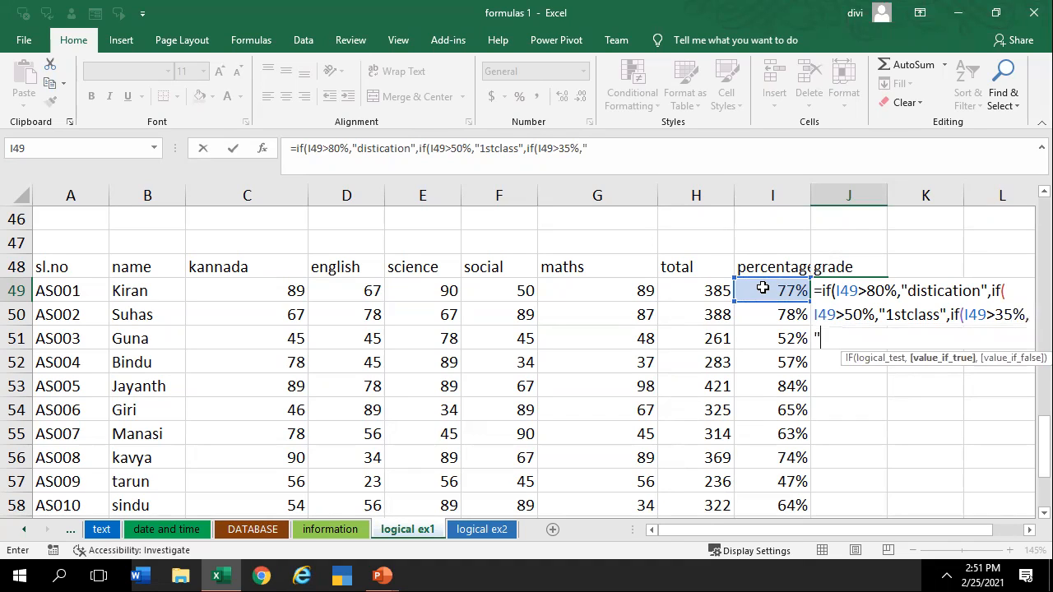
# Nest a fourth IF in the grade formula that returns "fail" when I49<35%, and complete the formula in J49
pyautogui.write(',if')
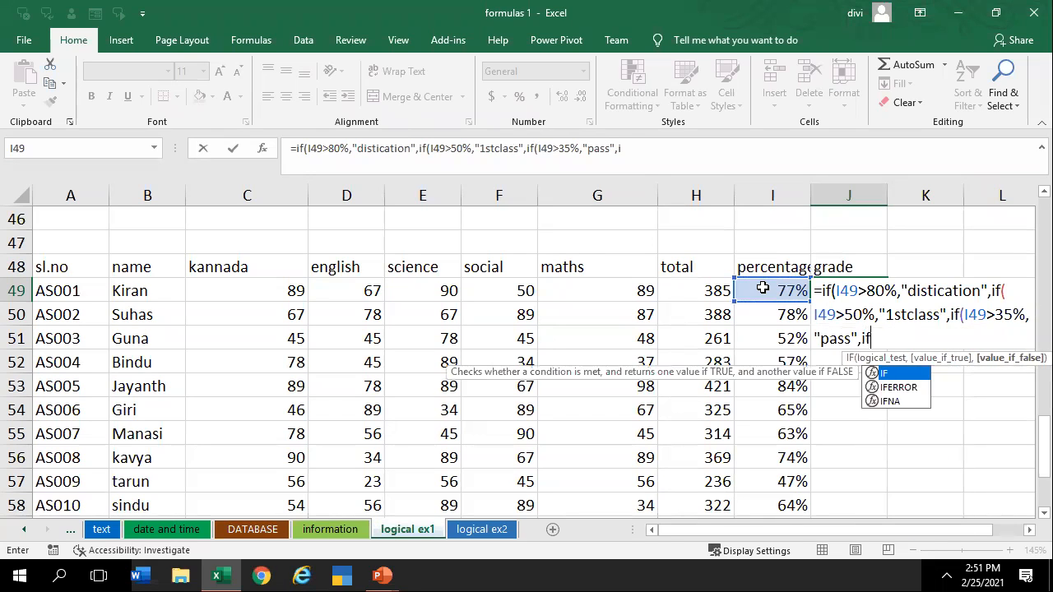
pyautogui.write('(')
pyautogui.click(764, 288)
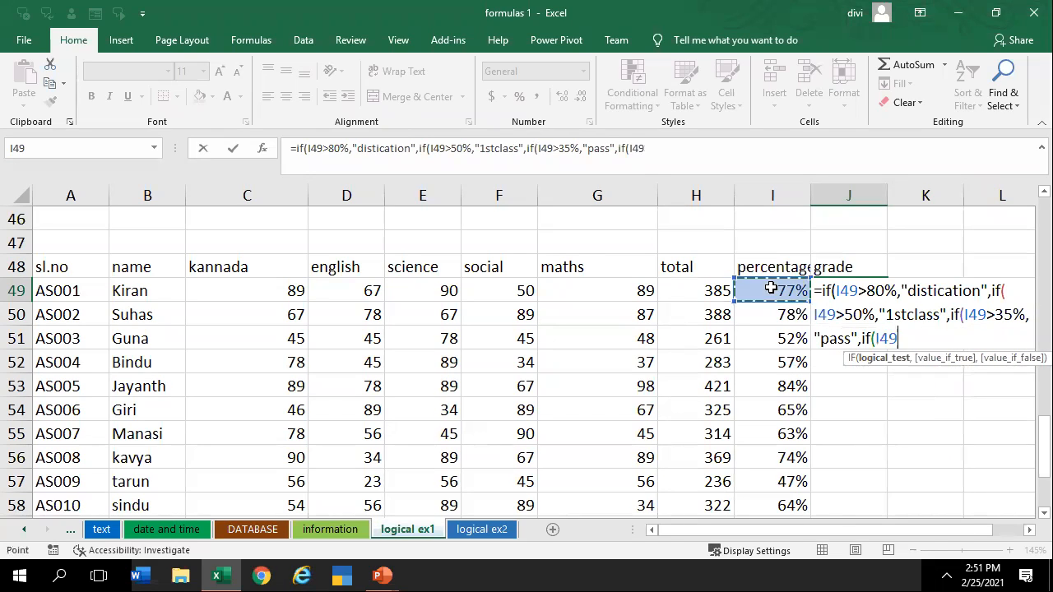
pyautogui.write('<35%')
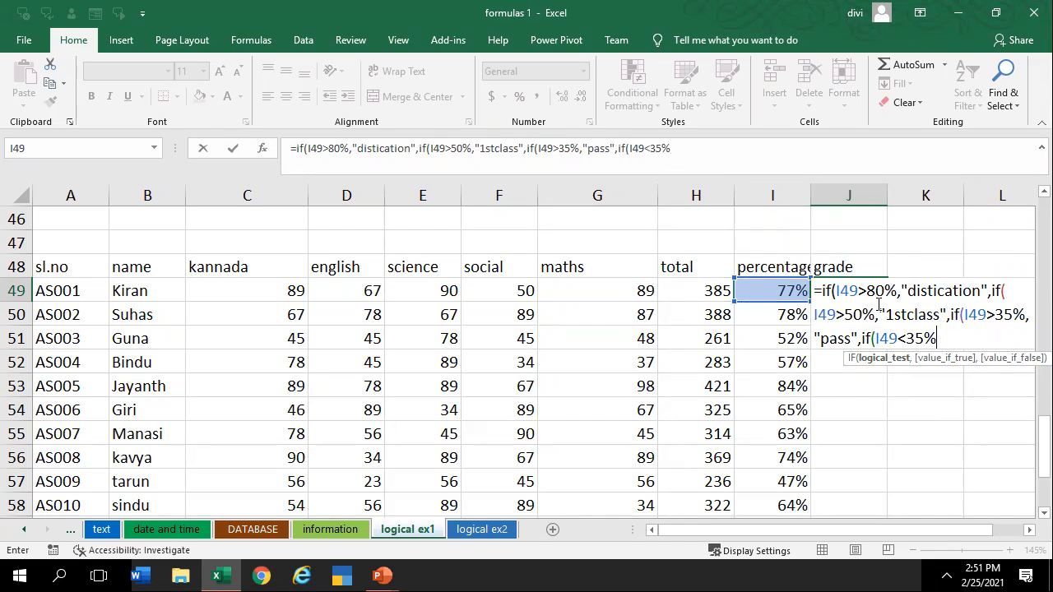
pyautogui.write(',"')
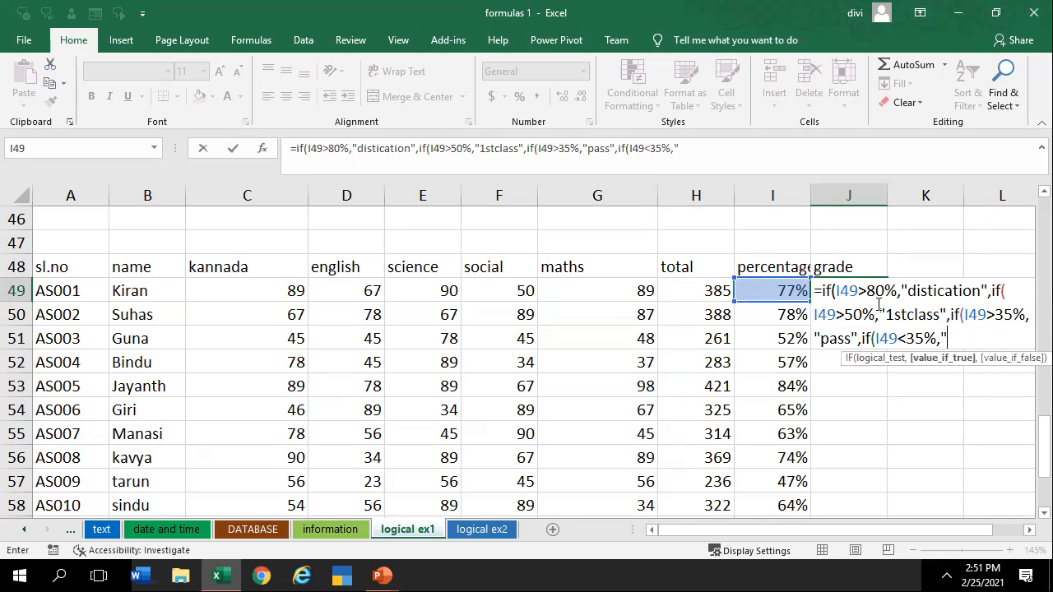
pyautogui.write('fail")')
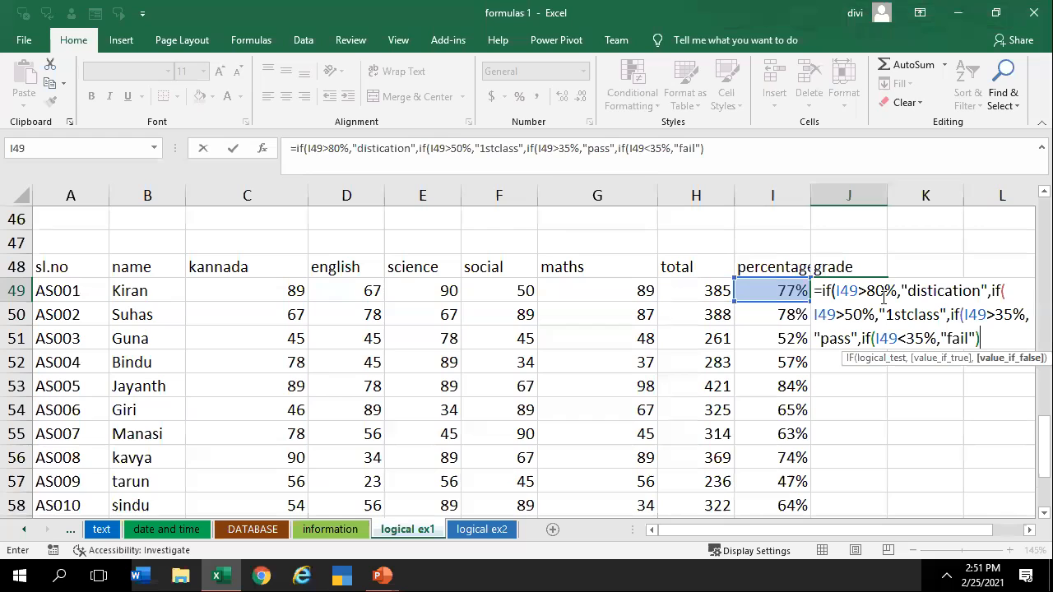
pyautogui.write(')))')
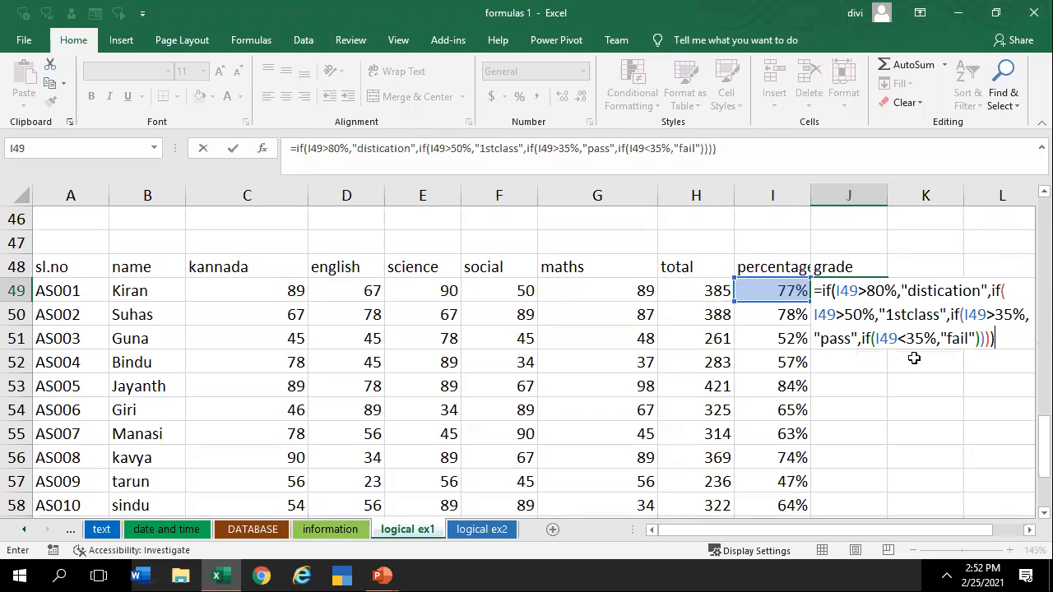
pyautogui.press('Return')
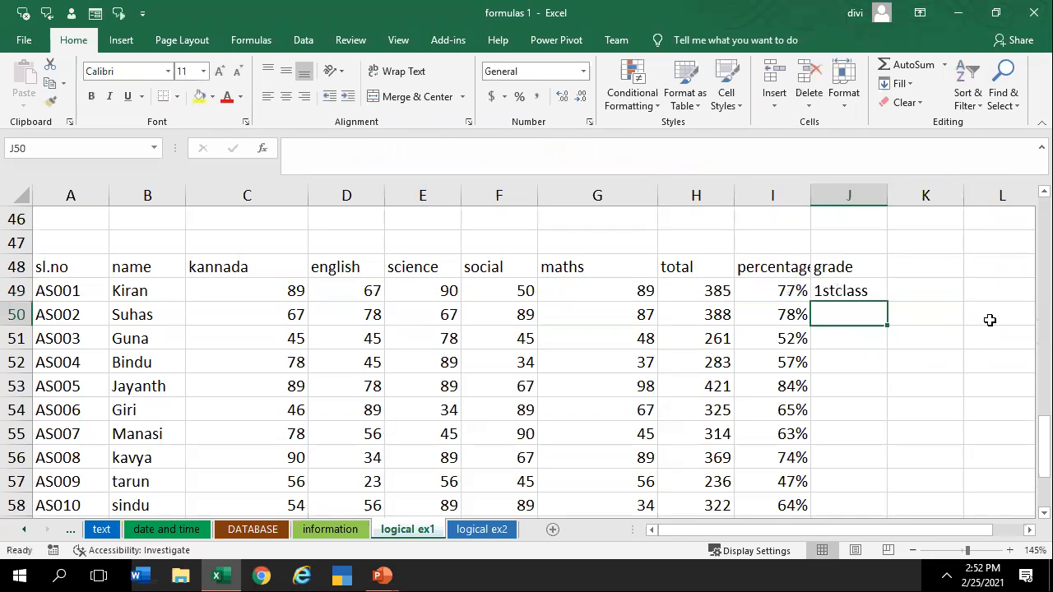
# Fill the nested IF grade formula from J49 down the grade column to J58
pyautogui.click(856, 291)
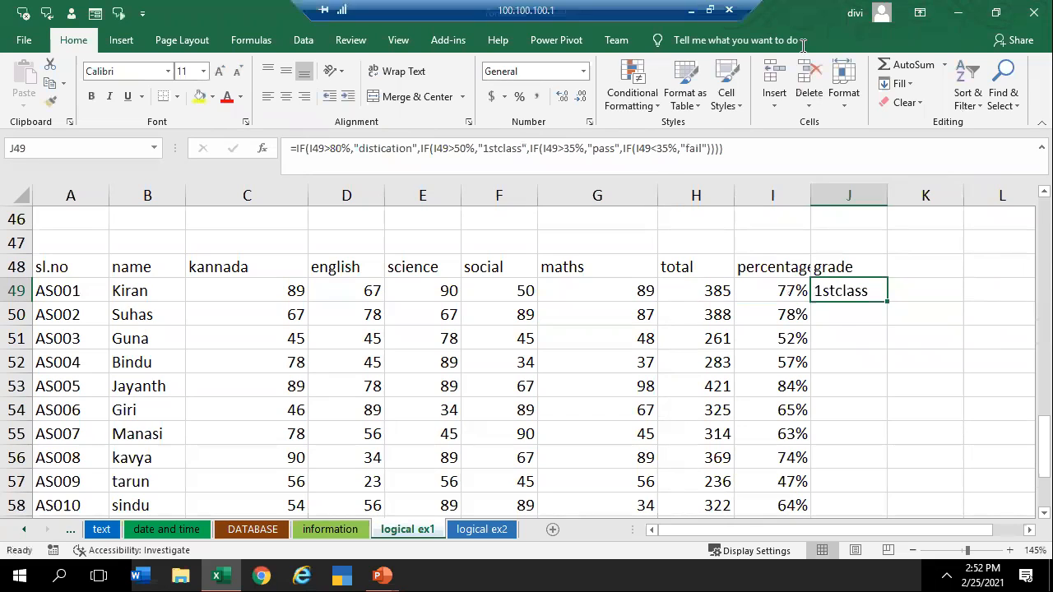
pyautogui.doubleClick(887, 304)
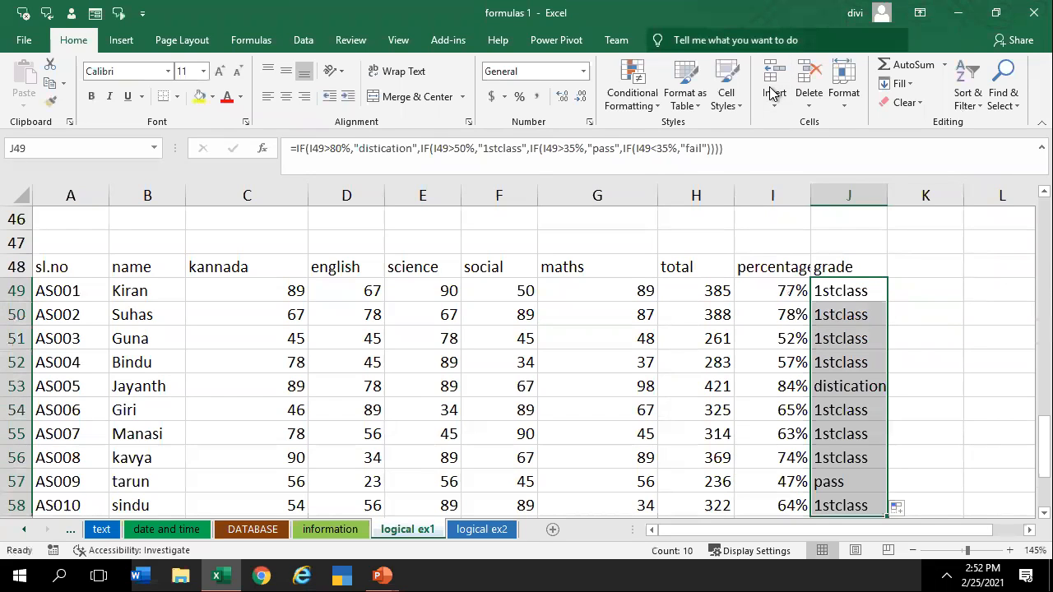
pyautogui.click(927, 292)
pyautogui.scroll(-1, 913, 345)
pyautogui.scroll(1, 908, 349)
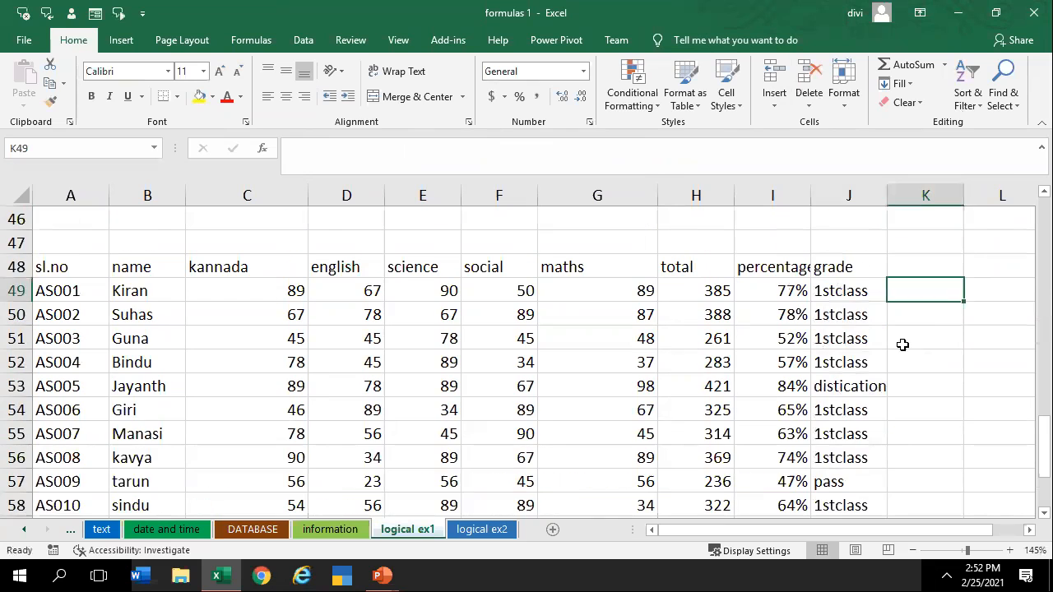
# Review the grades in J49:J58 and examine the nested IF formula in J49
pyautogui.moveTo(822, 291); pyautogui.dragTo(824, 510)
pyautogui.click(944, 377)
pyautogui.click(910, 281)
pyautogui.click(855, 300)
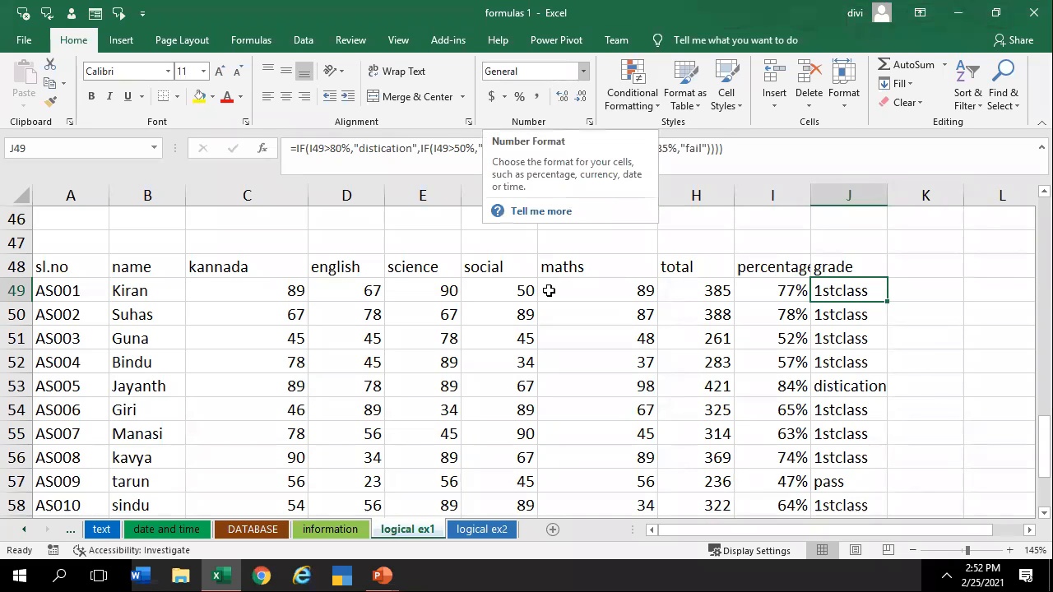
pyautogui.doubleClick(840, 292)
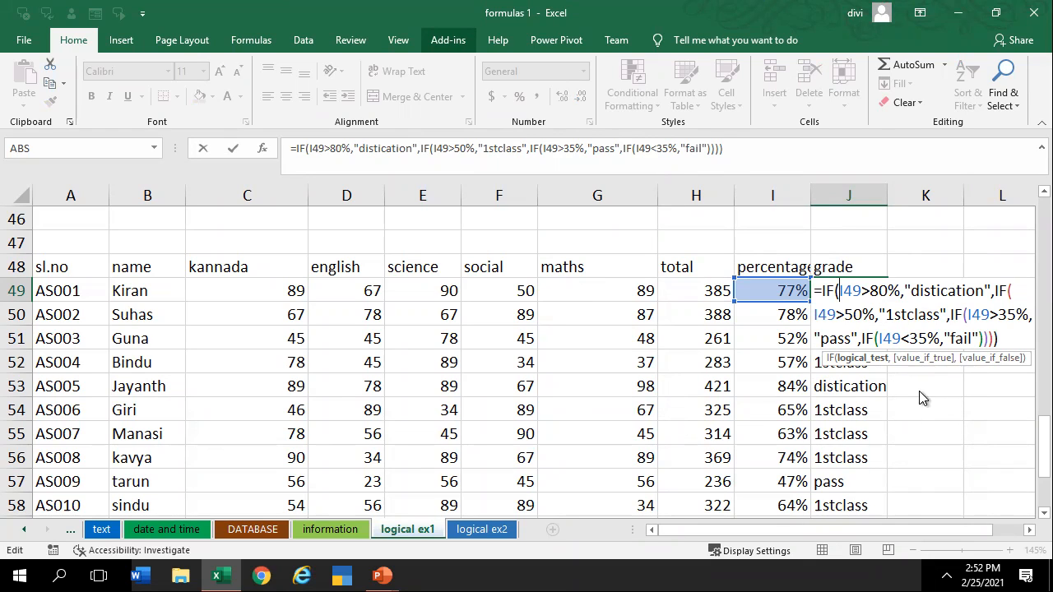
pyautogui.click(891, 411)
pyautogui.press('BackSpace')
pyautogui.press('BackSpace')
pyautogui.press('BackSpace')
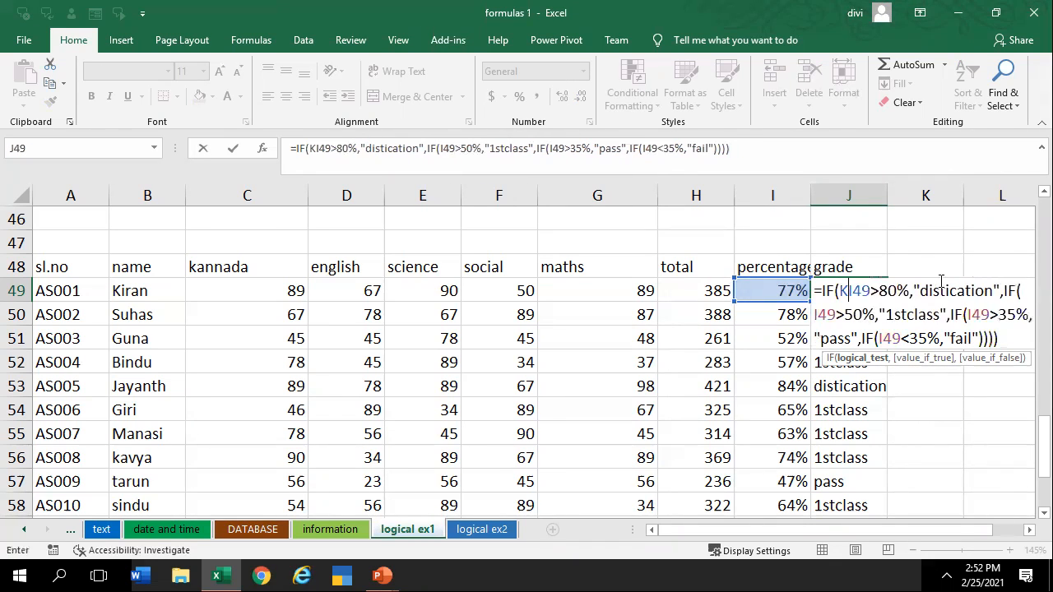
pyautogui.press('Return')
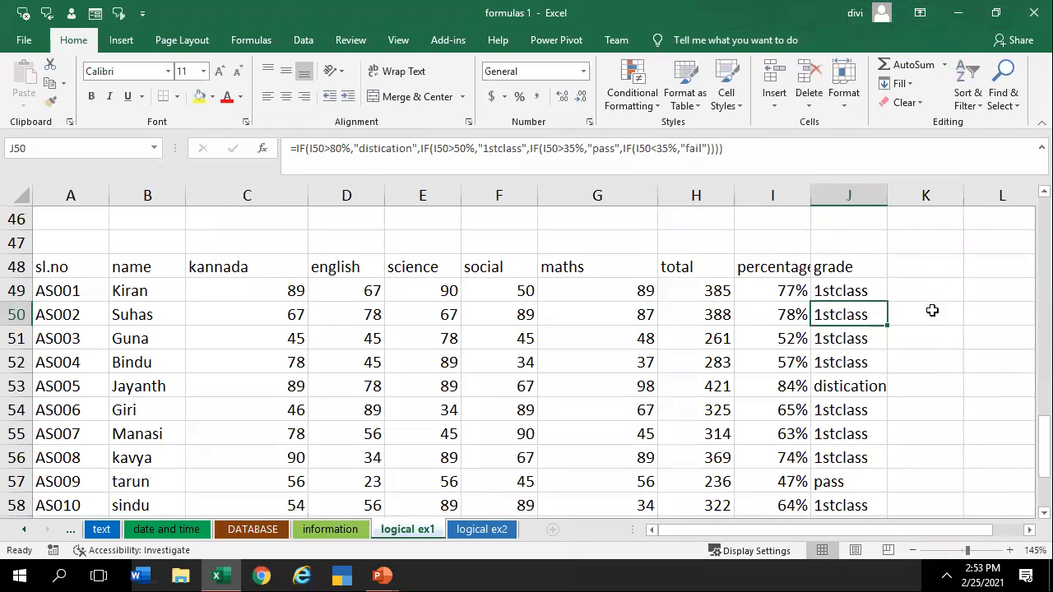
pyautogui.click(914, 283)
pyautogui.click(868, 291)
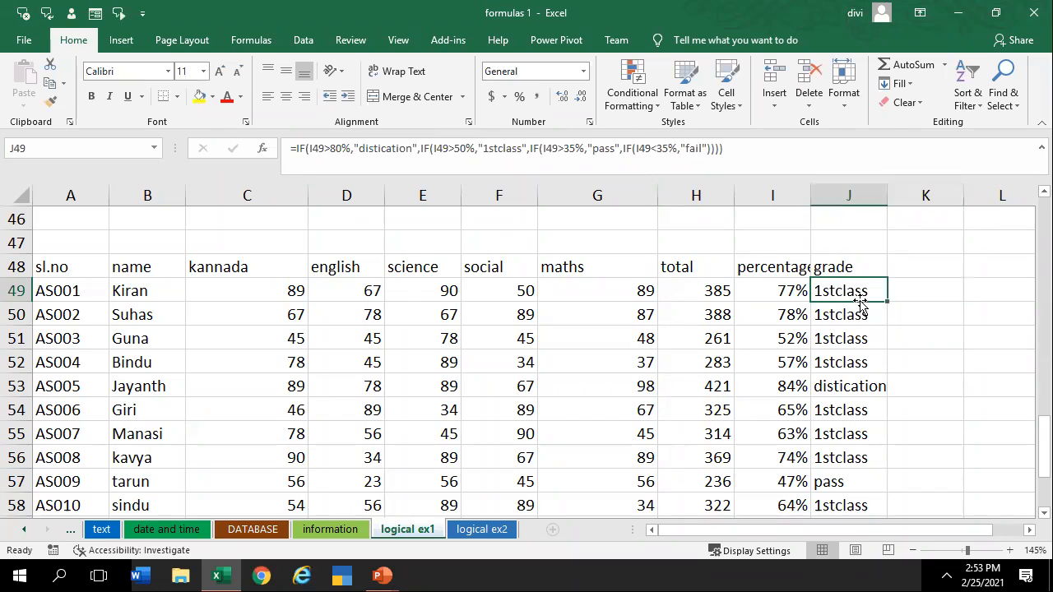
# Clear all the grades from J49:J58, keeping the column heading
pyautogui.moveTo(841, 308); pyautogui.dragTo(859, 510)
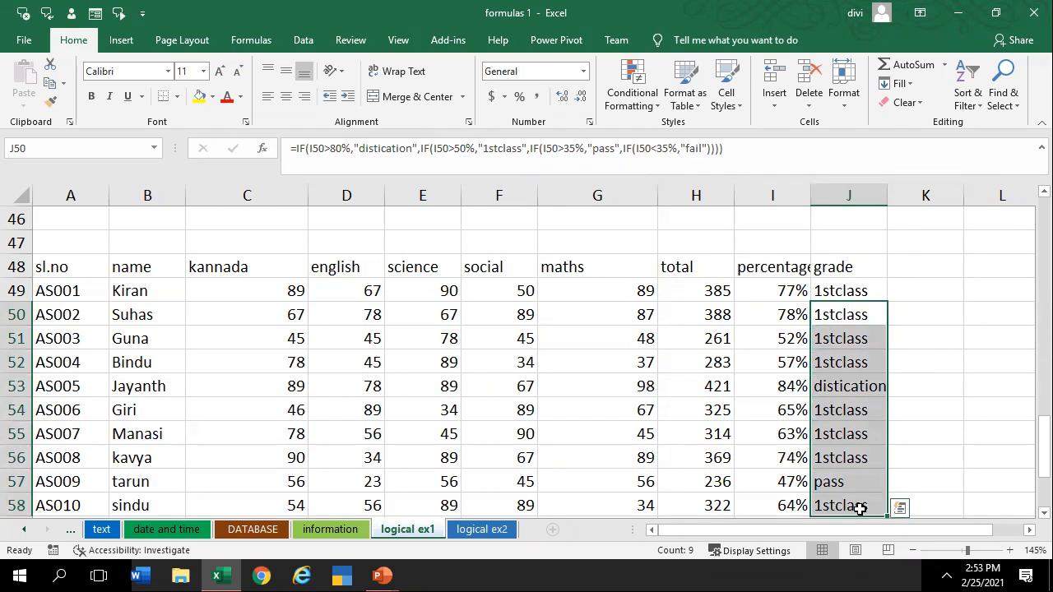
pyautogui.press('BackSpace')
pyautogui.click(930, 437)
pyautogui.moveTo(879, 282); pyautogui.dragTo(900, 502)
pyautogui.press('Delete')
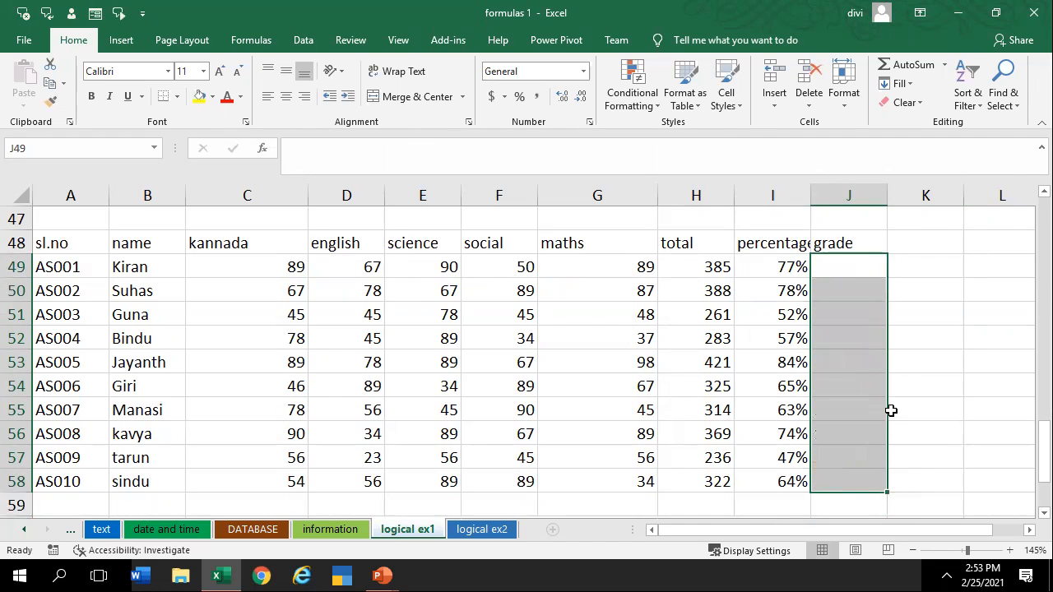
# Start a new IF formula in the first student's grade cell J49 that returns "1stclass" when I49>80%
pyautogui.click(850, 266)
pyautogui.write('=if(')
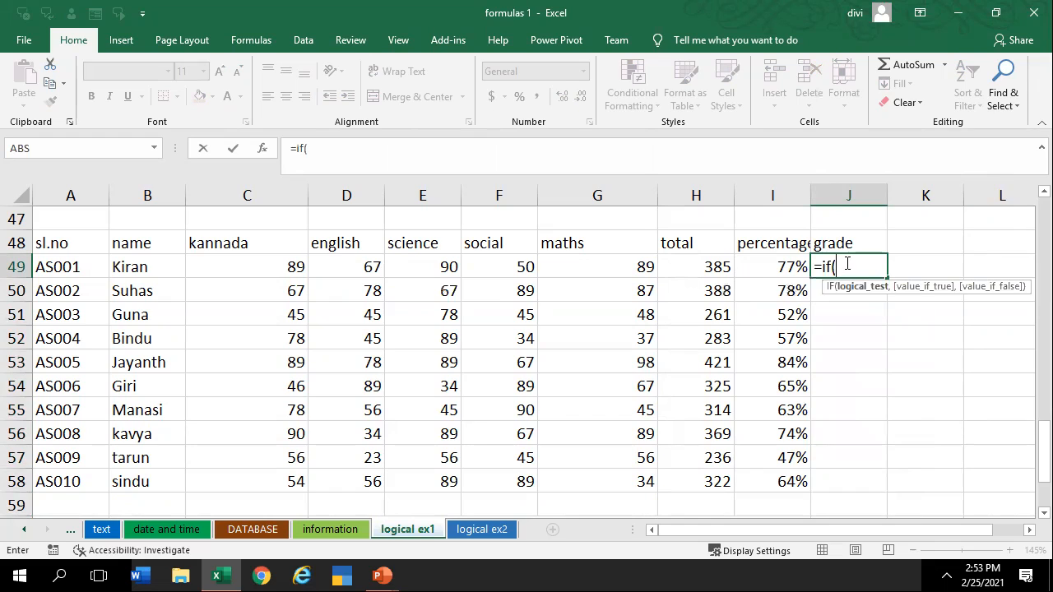
pyautogui.click(774, 268)
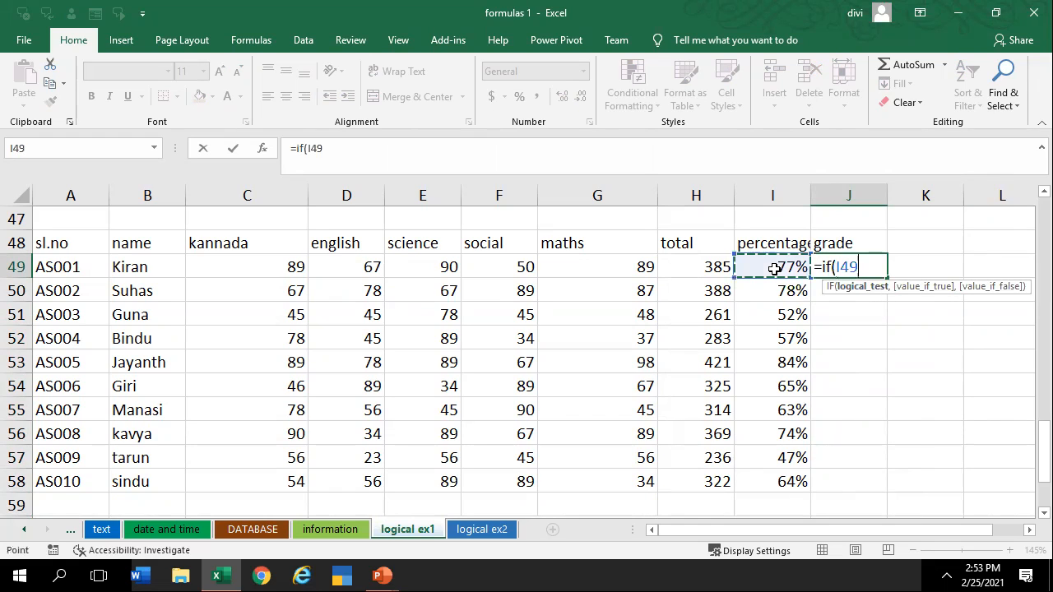
pyautogui.write('>')
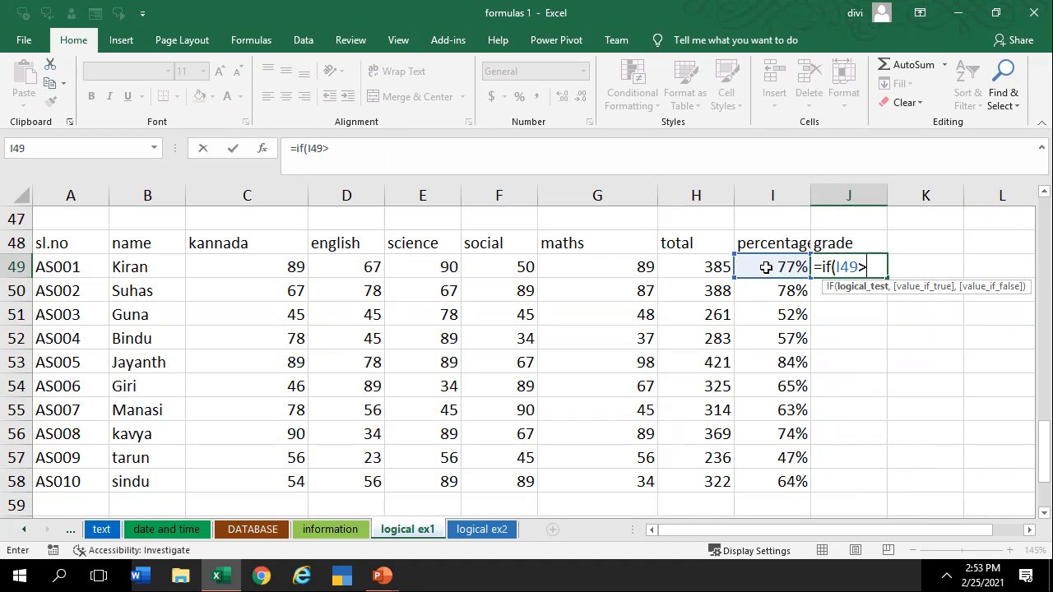
pyautogui.write('80%,"')
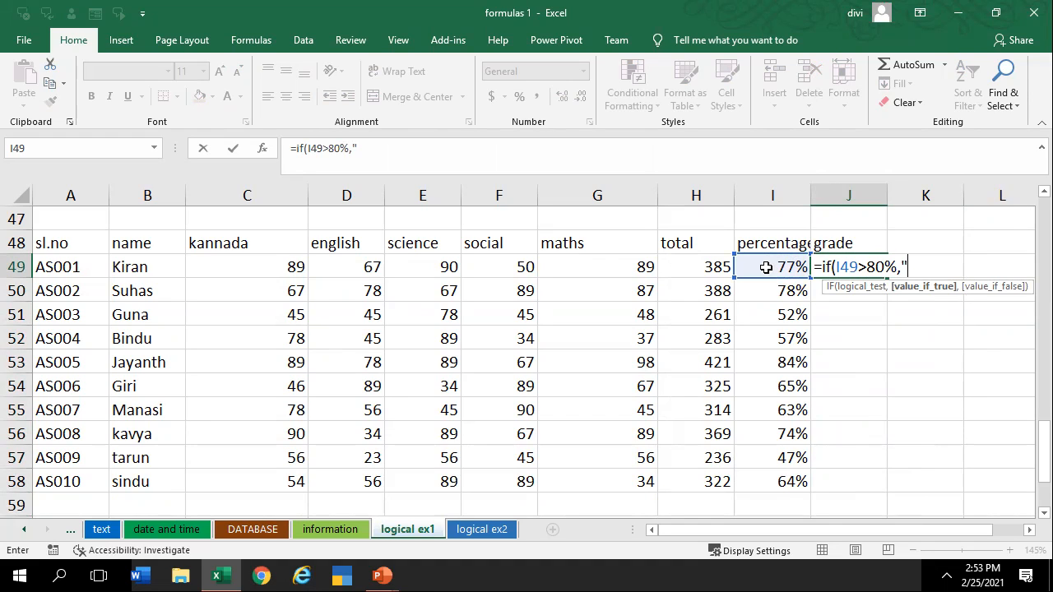
pyautogui.write('1stclass",')
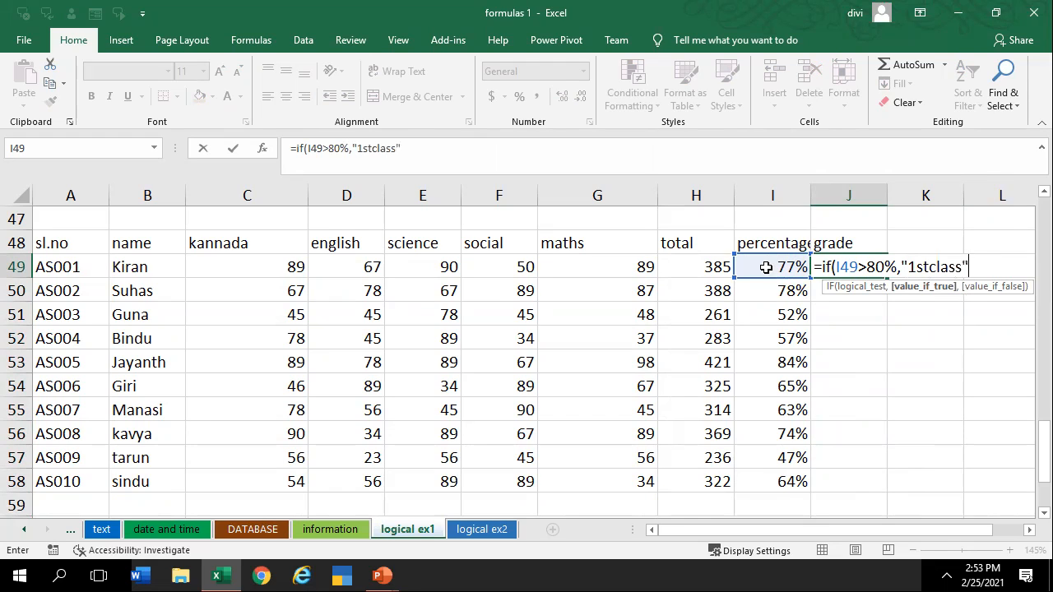
# Nest a second IF as the false value that returns "2ndclass" when I49>50%
pyautogui.write('if(')
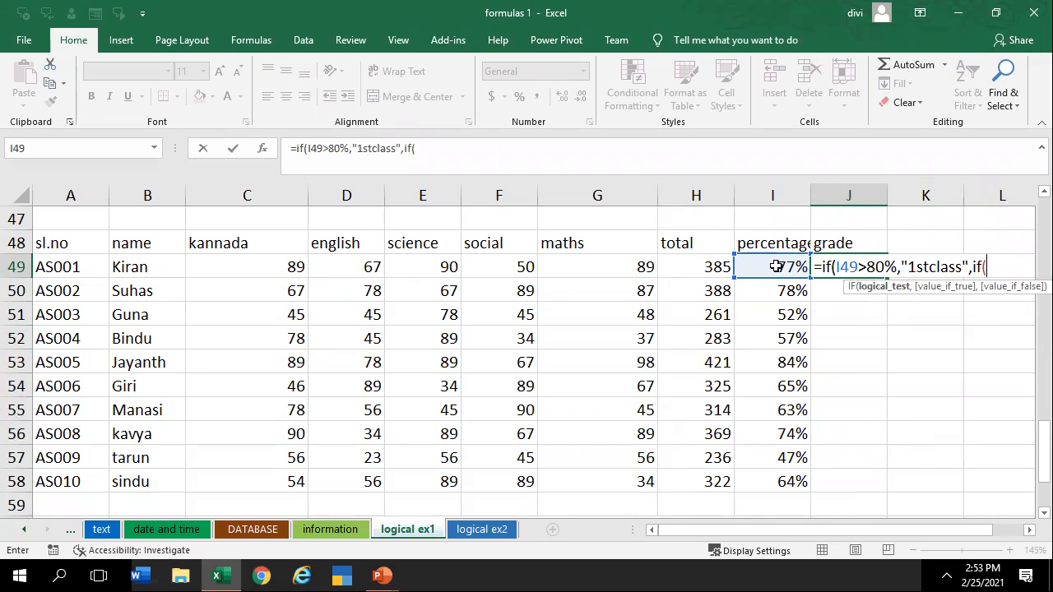
pyautogui.click(785, 269)
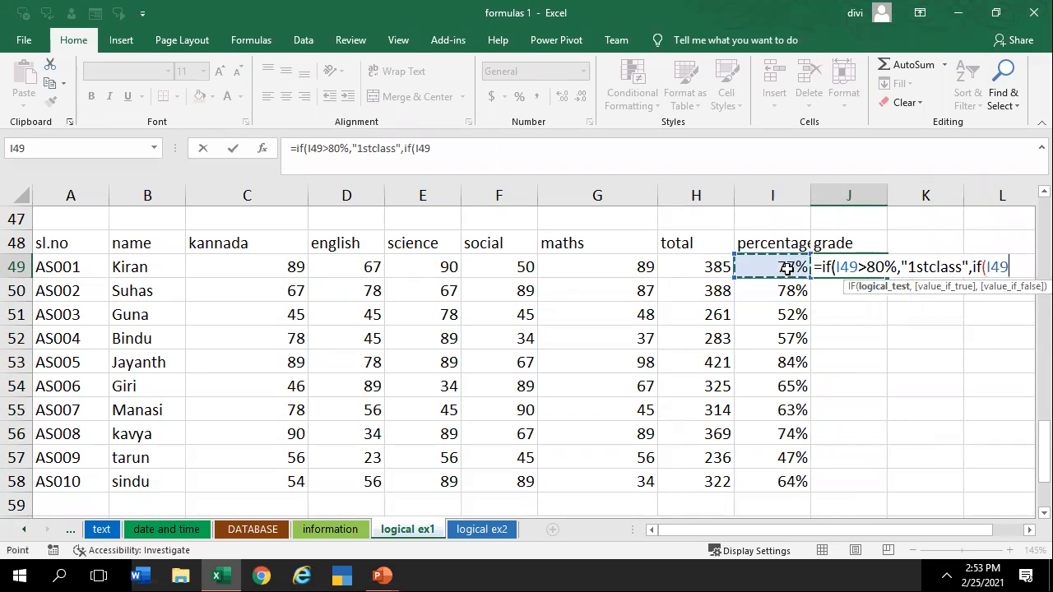
pyautogui.write('>=')
pyautogui.press('BackSpace')
pyautogui.write('50%')
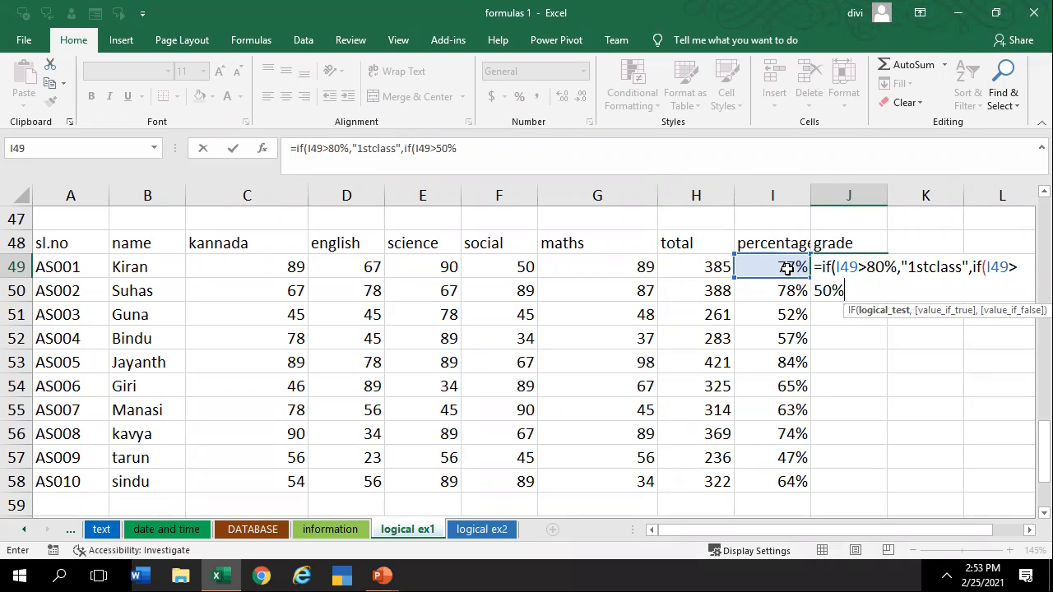
pyautogui.write(',"')
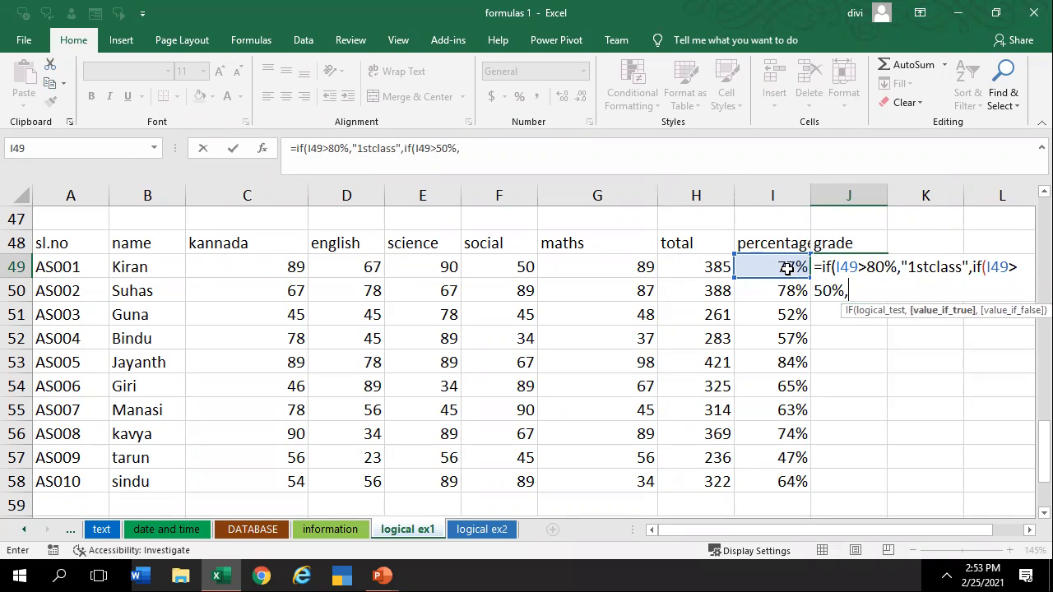
pyautogui.write('2ndclass"')
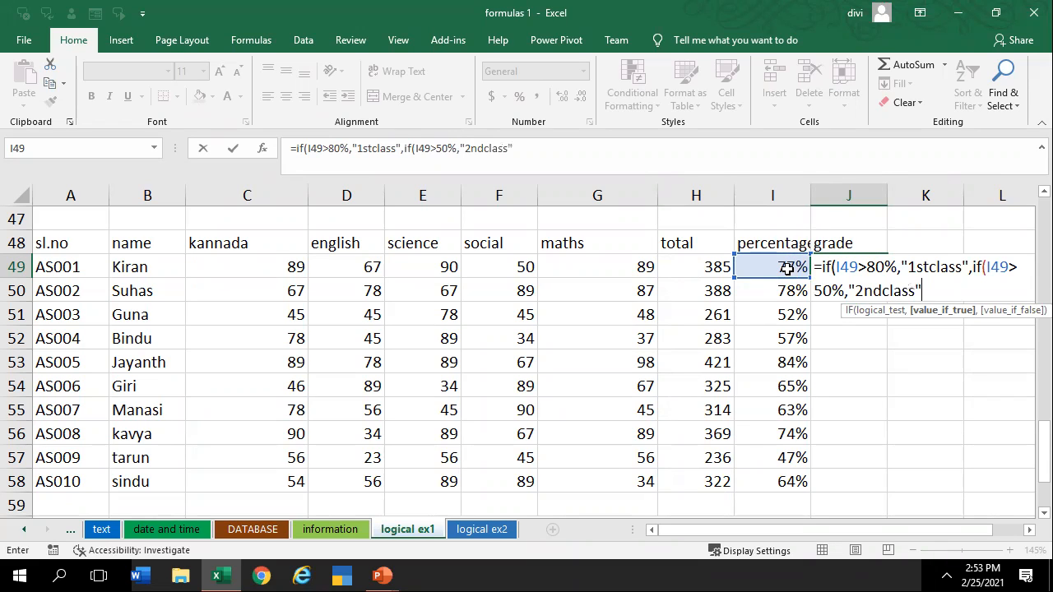
pyautogui.write(',')
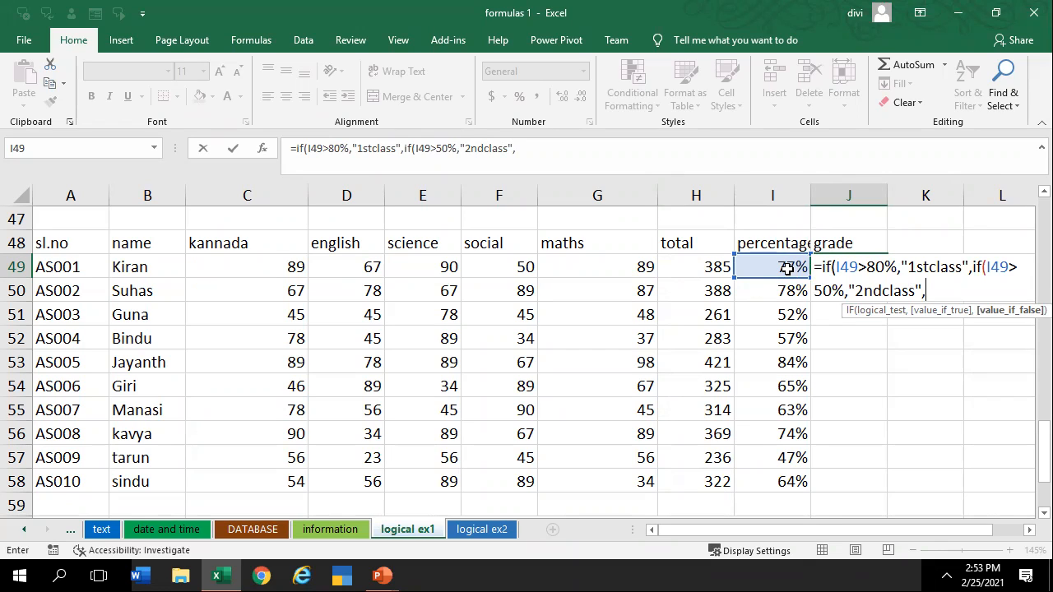
# Nest a third IF in the rewritten grade formula that returns "pass" when I49>35%
pyautogui.write('if(')
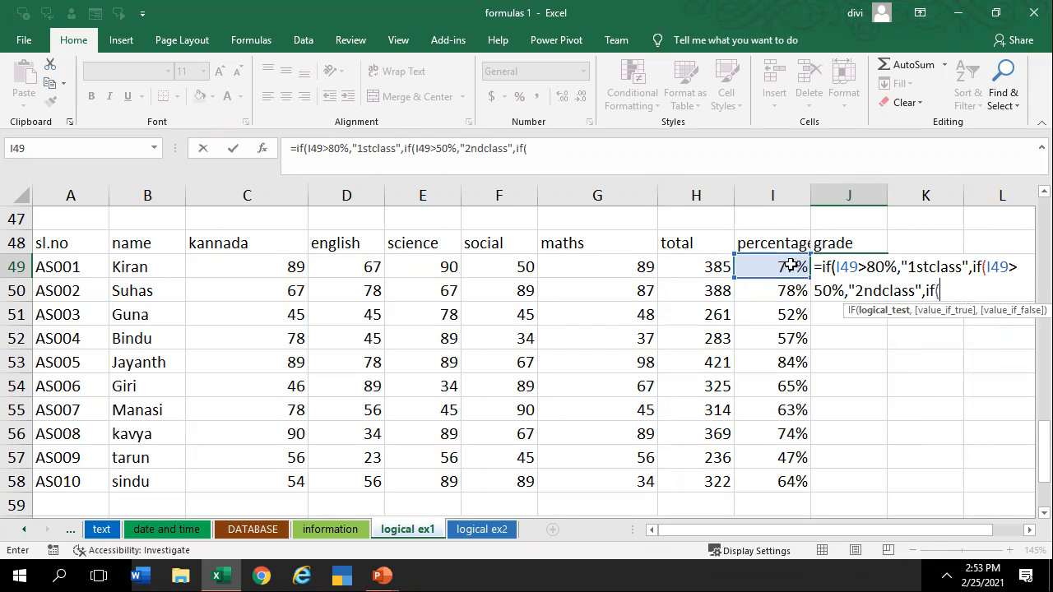
pyautogui.click(778, 262)
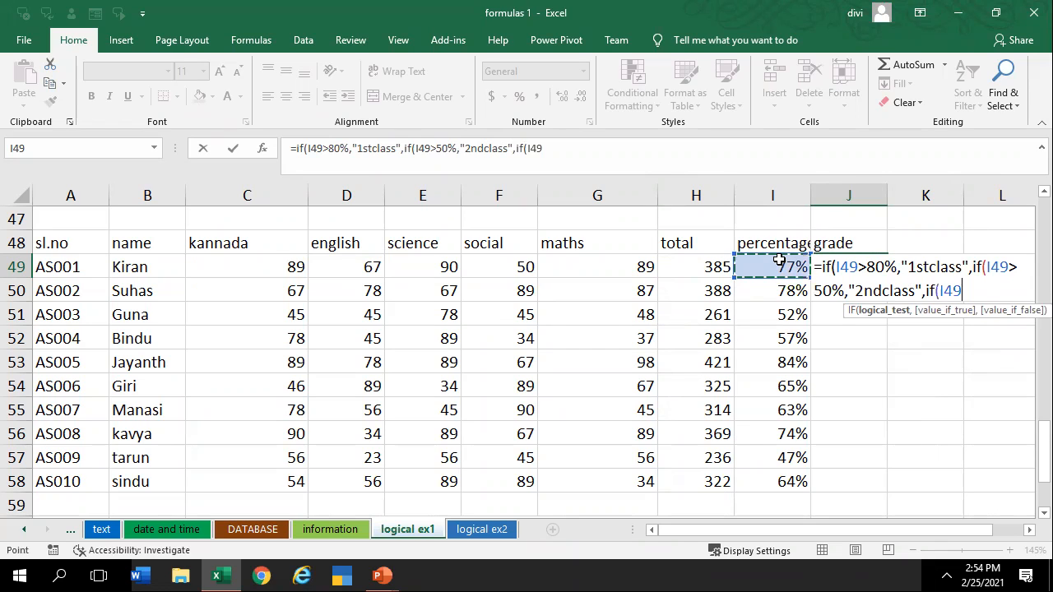
pyautogui.write('>')
pyautogui.write('3')
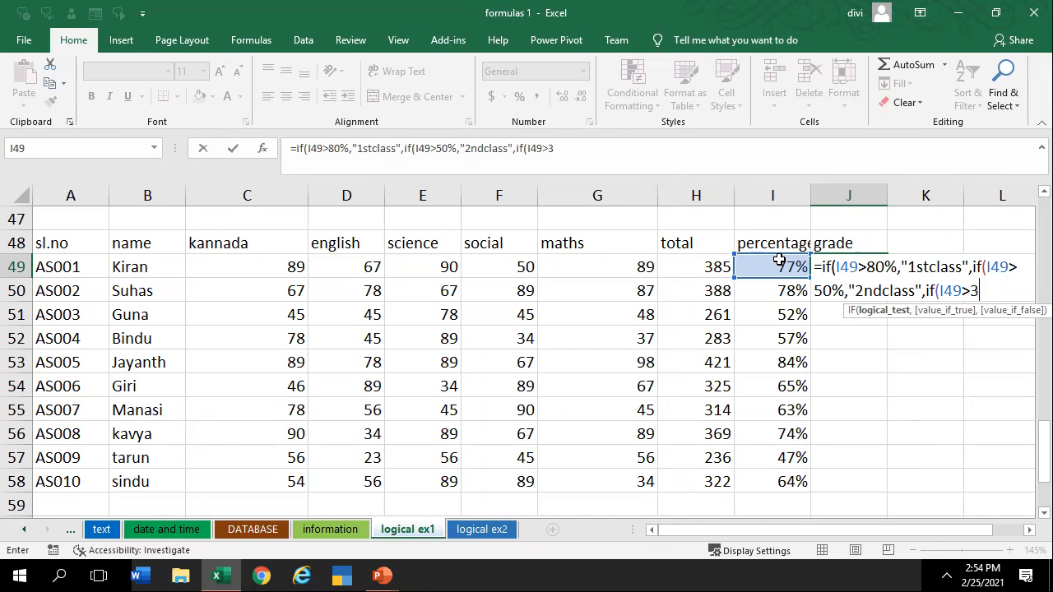
pyautogui.write('5%,"')
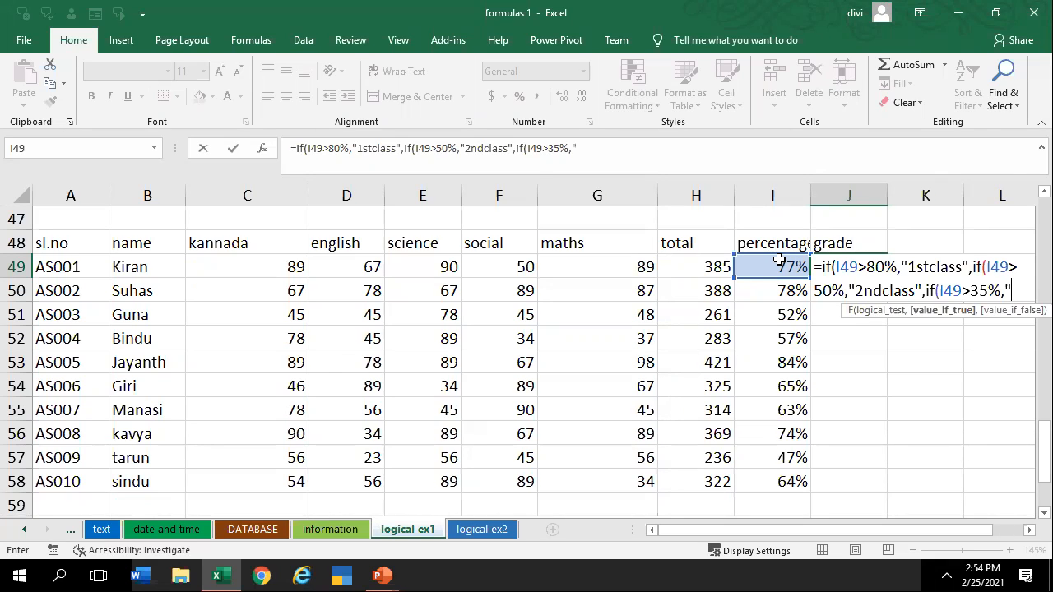
pyautogui.write('pass",')
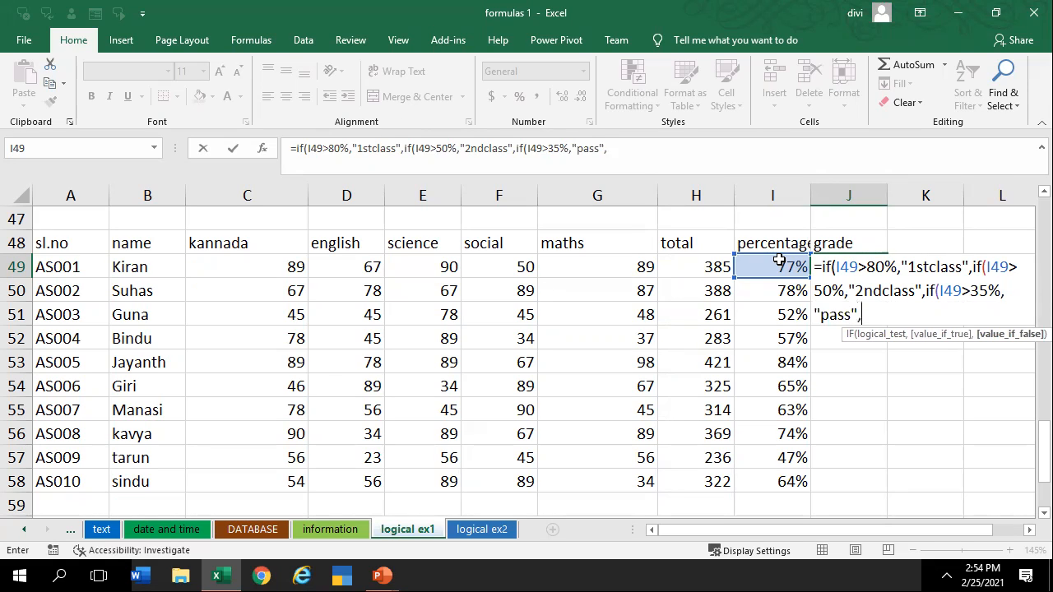
# Nest a fourth IF that returns "fail" when I49<35%, close all the parentheses and enter the grade formula in J49
pyautogui.write('if(')
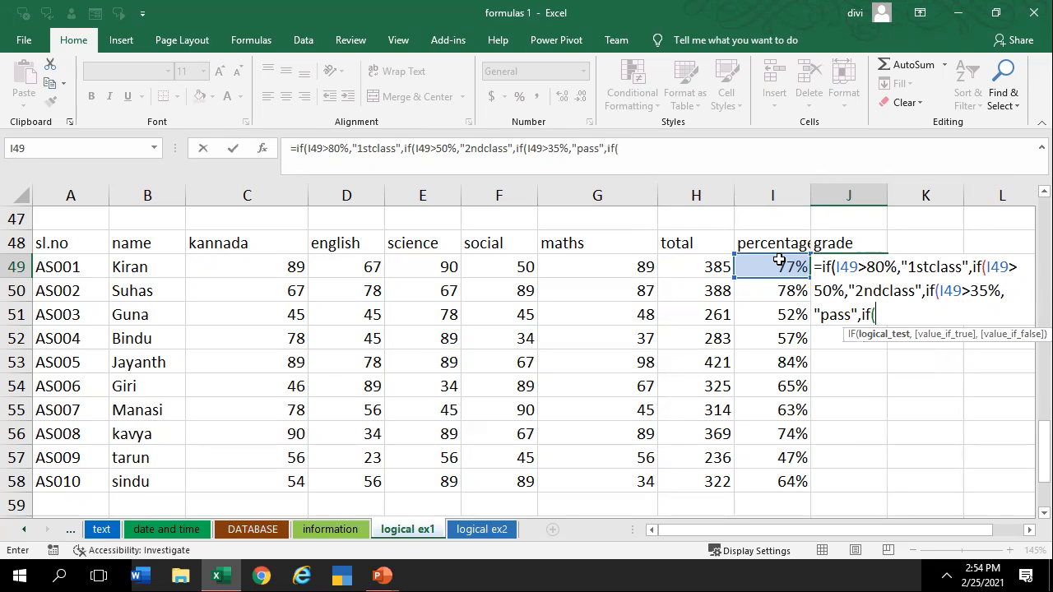
pyautogui.click(776, 269)
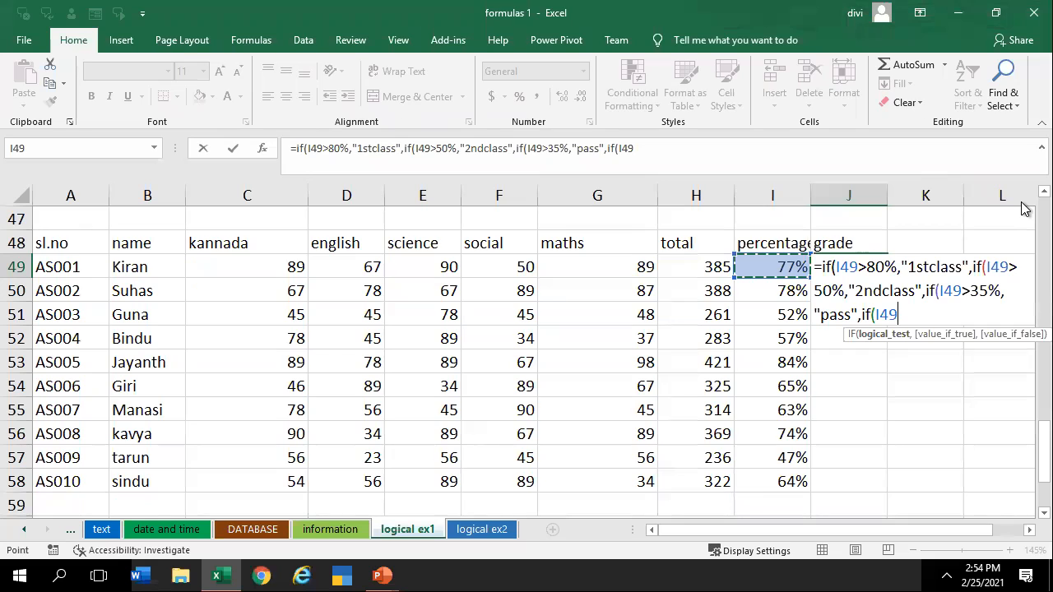
pyautogui.write('<35')
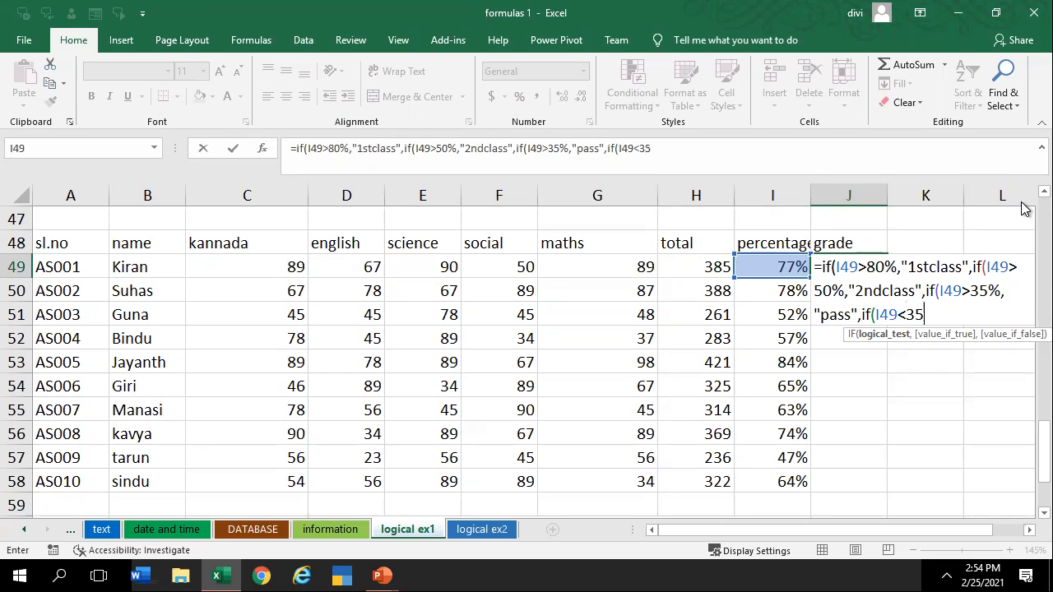
pyautogui.write('%,')
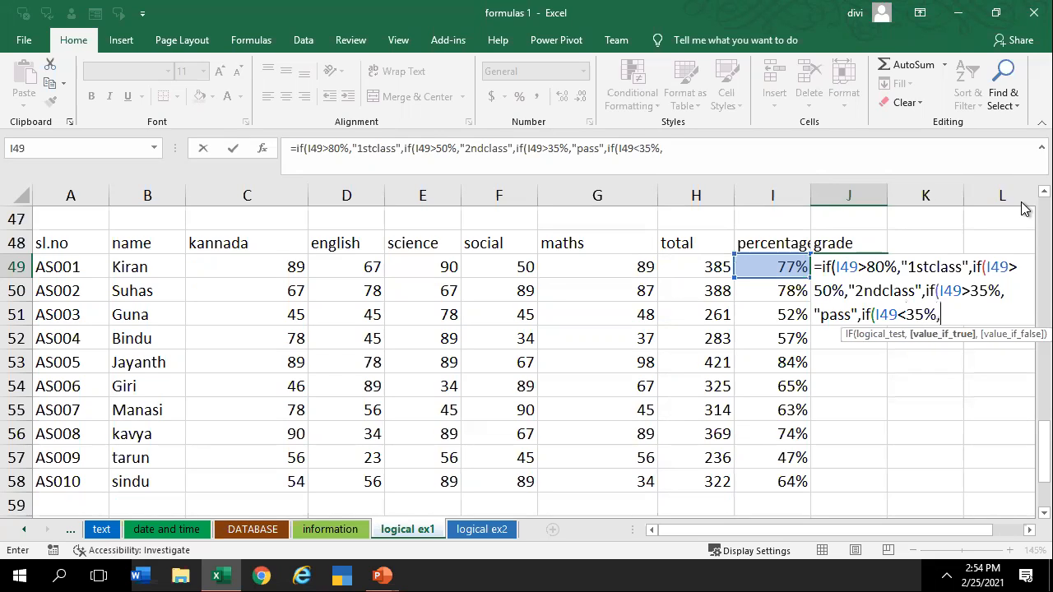
pyautogui.write('"fail")))')
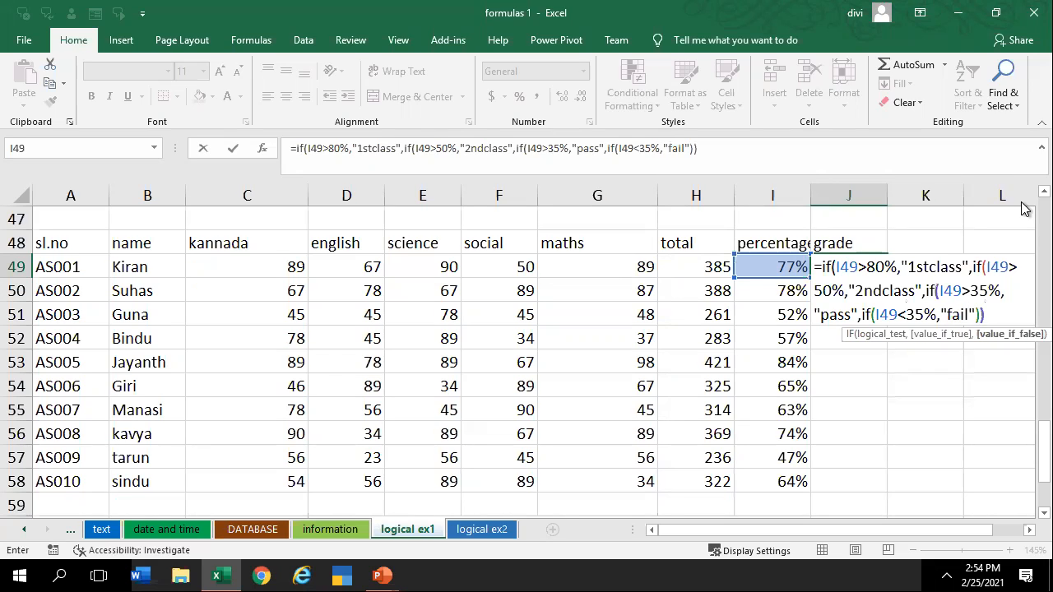
pyautogui.write(')')
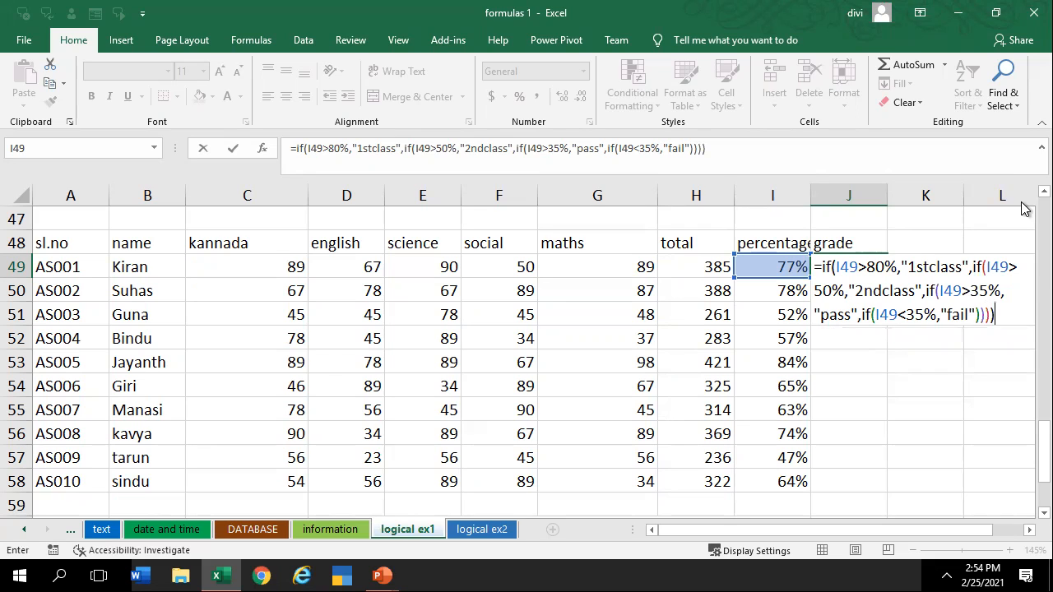
pyautogui.press('Return')
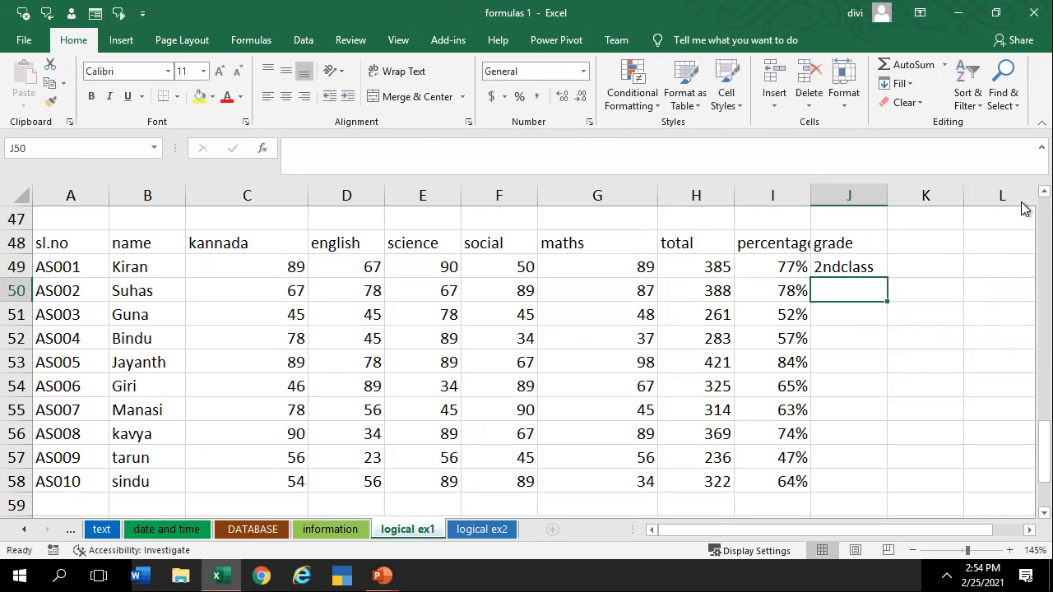
# Fill the grade formula from J49 down to J58 and check the grades against the percentages in rows 57 and 53
pyautogui.click(859, 265)
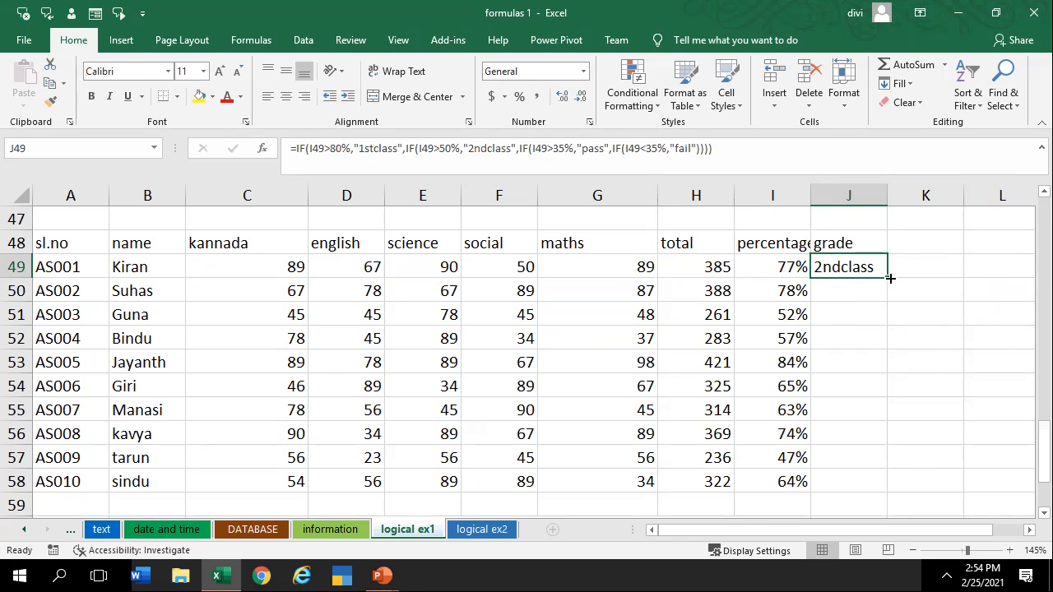
pyautogui.doubleClick(890, 278)
pyautogui.click(872, 387)
pyautogui.click(879, 267)
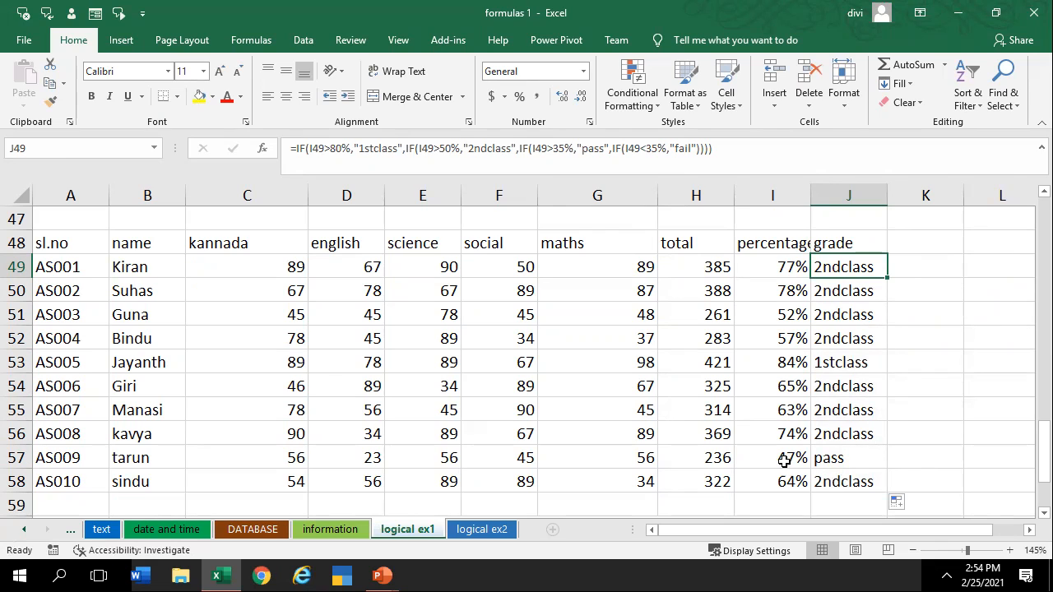
pyautogui.click(782, 460)
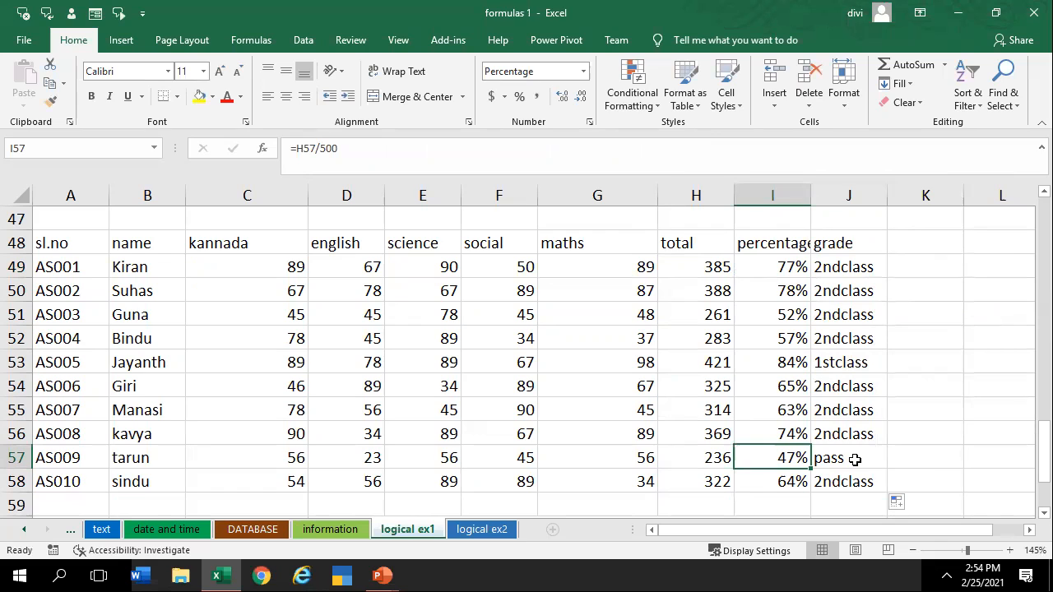
pyautogui.click(782, 365)
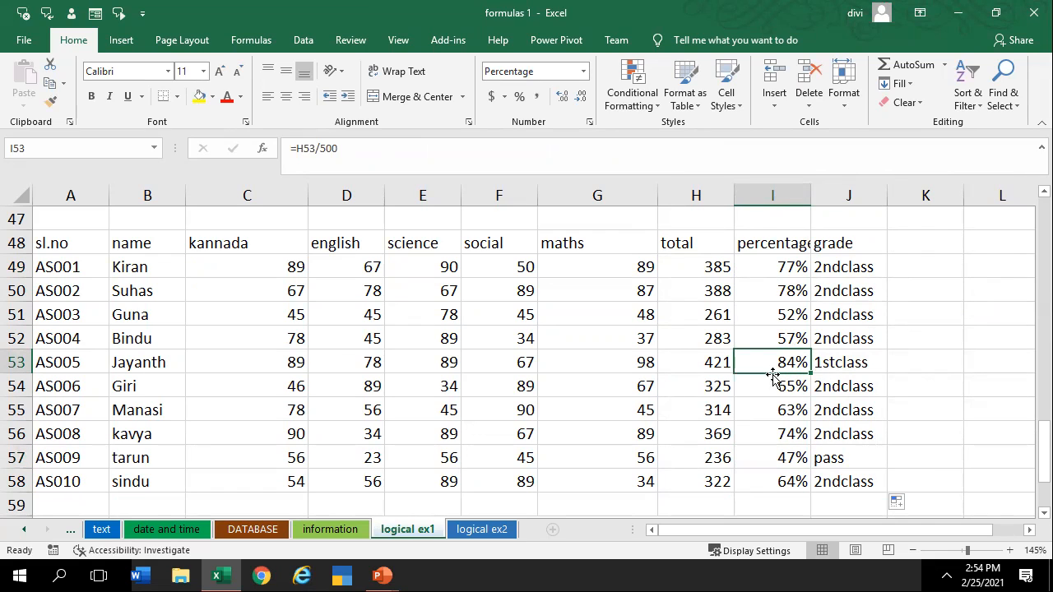
pyautogui.click(841, 362)
# Overwrite the percentage in I51 with 20% to test the fail condition, and review the percentage and grade columns
pyautogui.click(788, 323)
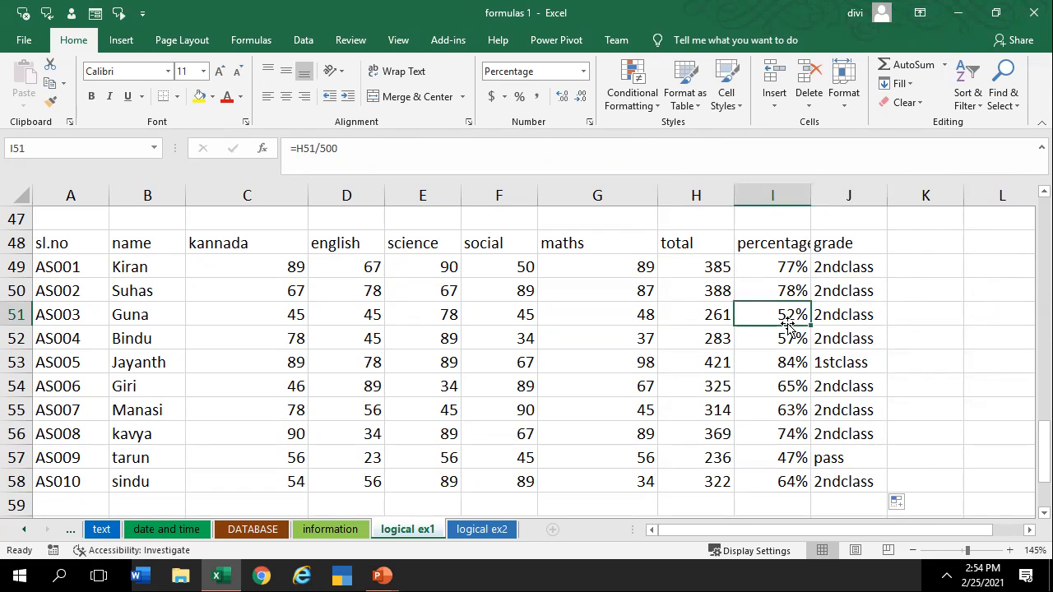
pyautogui.write('20')
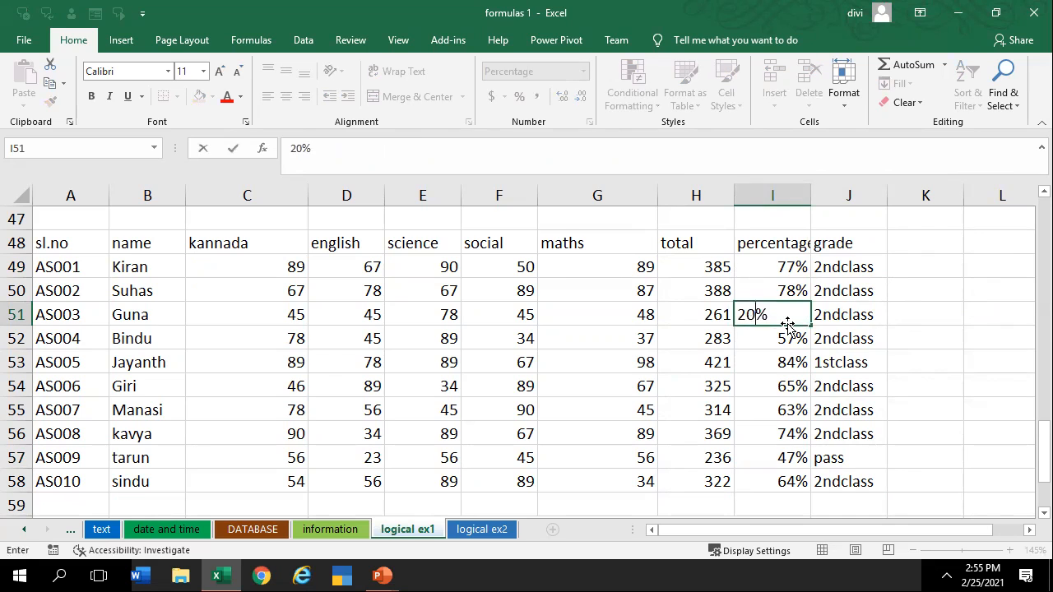
pyautogui.press('Return')
pyautogui.click(814, 314)
pyautogui.moveTo(775, 270); pyautogui.dragTo(766, 479)
pyautogui.moveTo(847, 267); pyautogui.dragTo(827, 477)
pyautogui.click(925, 381)
pyautogui.moveTo(847, 290); pyautogui.dragTo(831, 457)
pyautogui.click(554, 387)
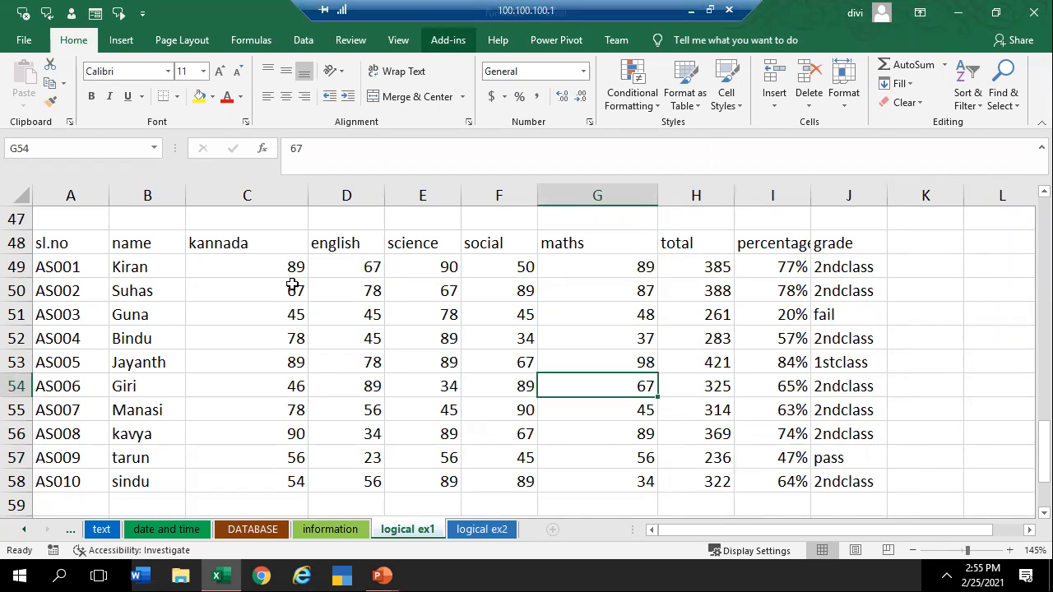
# Go to the logical ex2 sheet and look over the candidate table and the Status formula in F4
pyautogui.hotkey('ctrl', 'pagedown')
pyautogui.moveTo(100, 243); pyautogui.dragTo(293, 462)
pyautogui.click(402, 404)
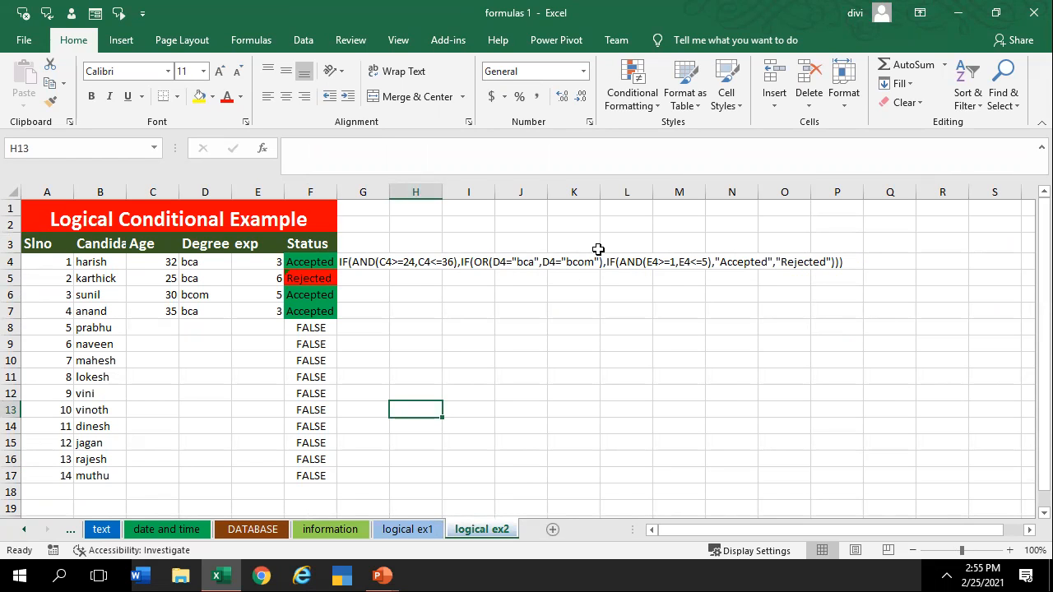
pyautogui.moveTo(463, 313); pyautogui.dragTo(467, 329)
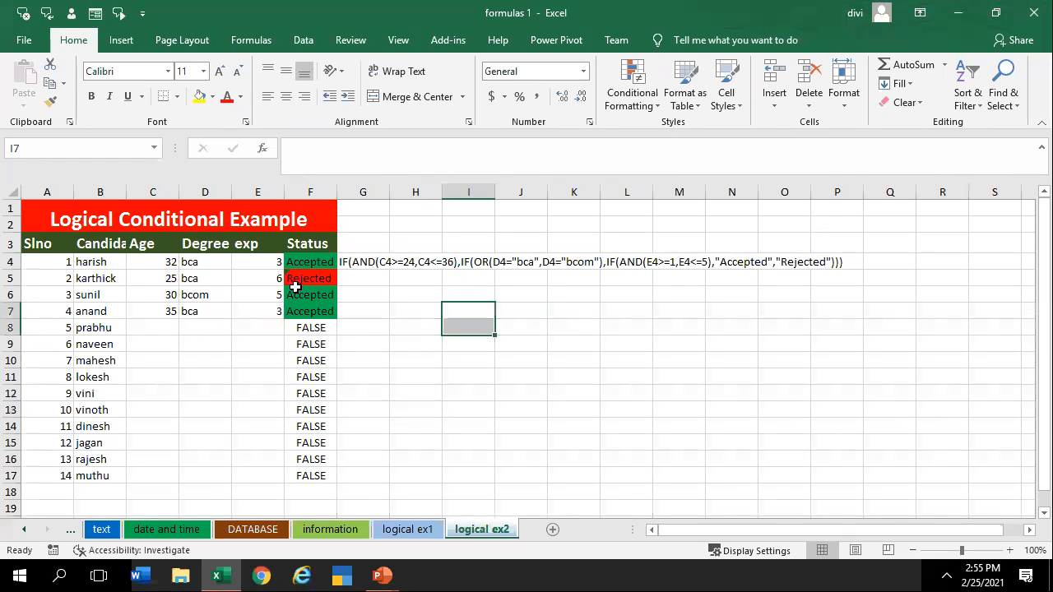
pyautogui.click(317, 261)
pyautogui.click(408, 401)
# Clear the age, degree and experience entries of the second, third and fourth candidates in C5:E7
pyautogui.moveTo(172, 292); pyautogui.dragTo(243, 313)
pyautogui.press('Delete')
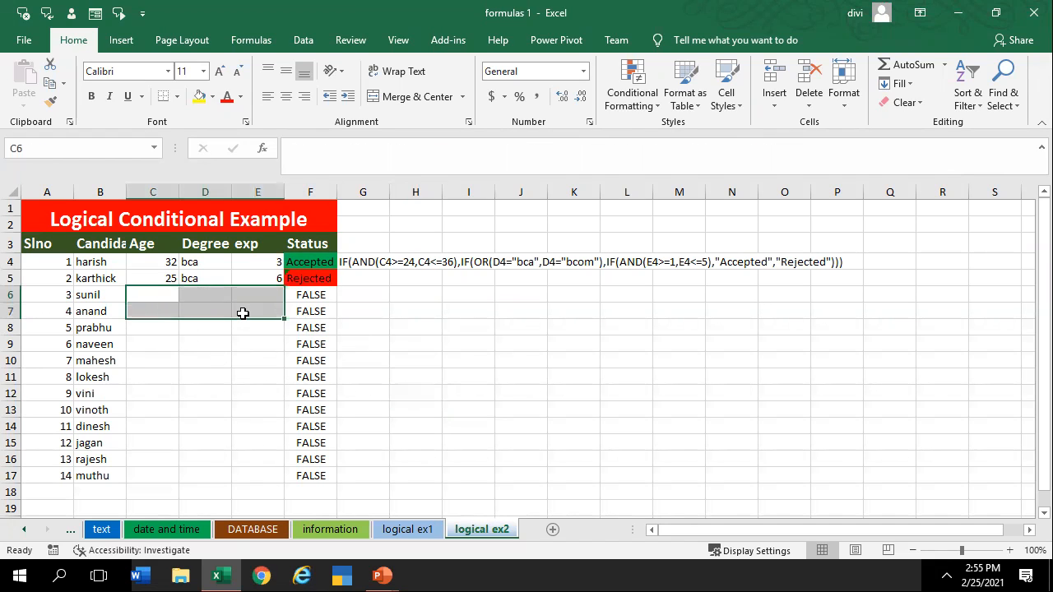
pyautogui.moveTo(173, 281); pyautogui.dragTo(282, 280)
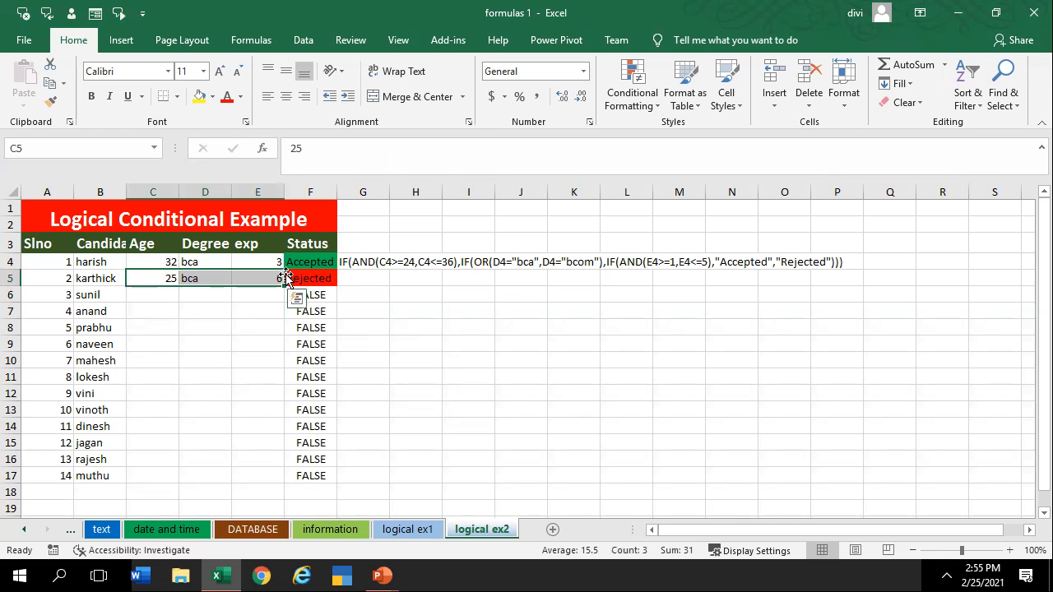
pyautogui.press('Delete')
pyautogui.click(423, 349)
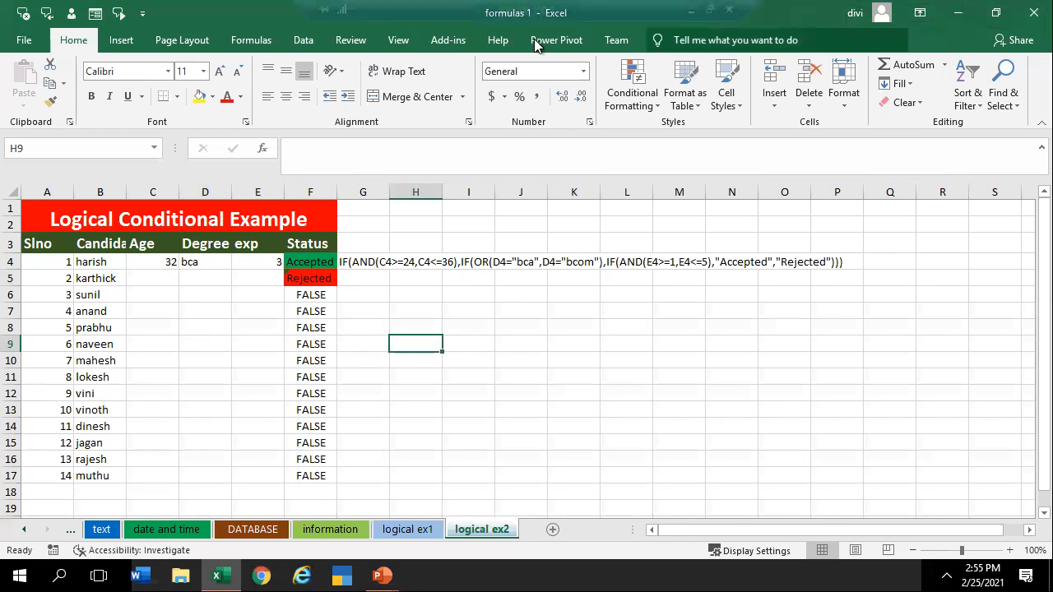
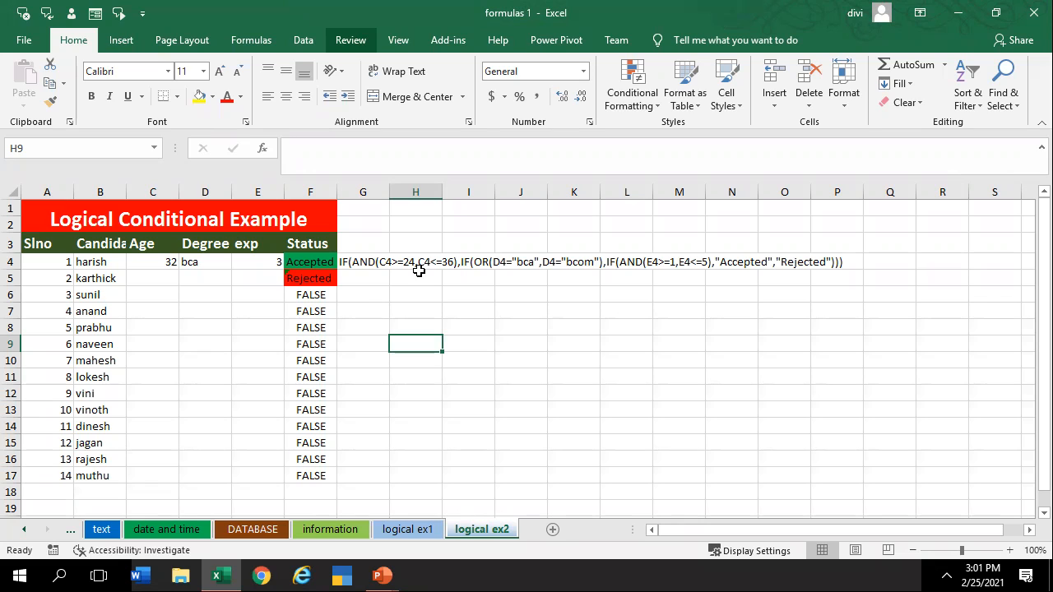
# Compare the Status formulas in F4, F5 and F6 and review the candidate name column
pyautogui.click(309, 262)
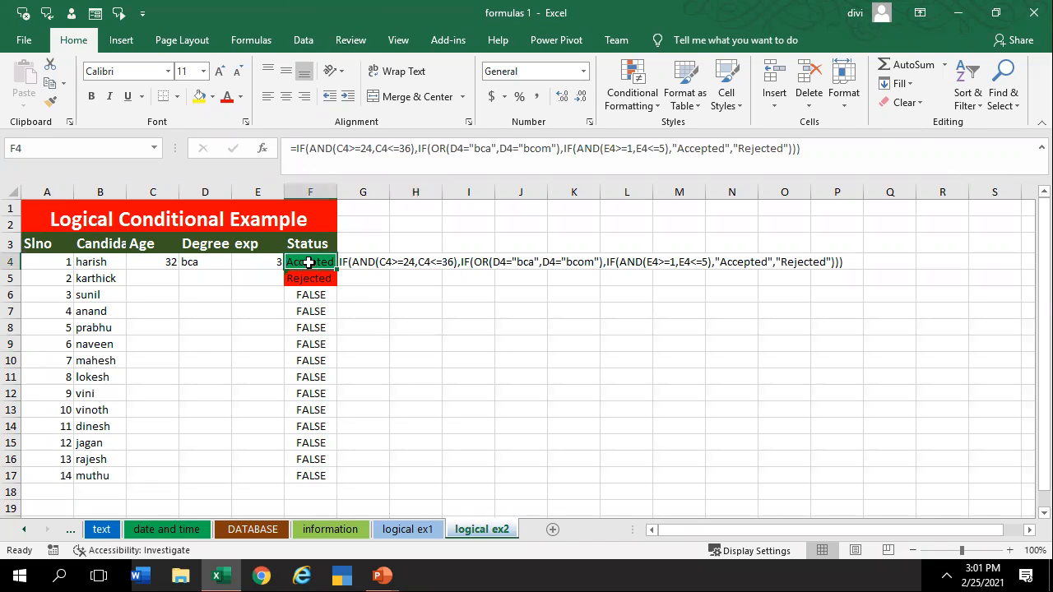
pyautogui.click(317, 282)
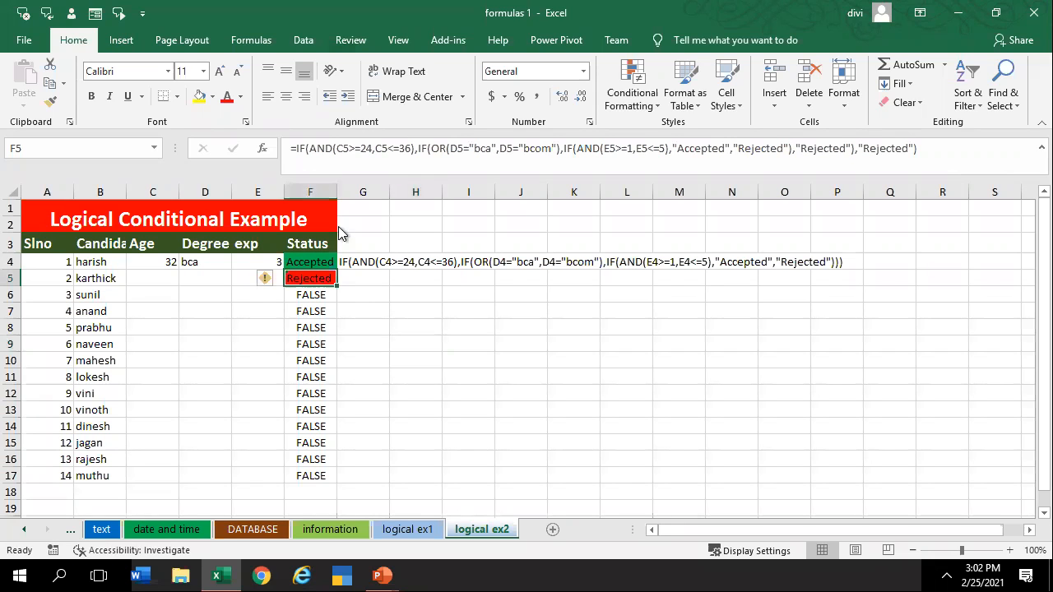
pyautogui.press('Down')
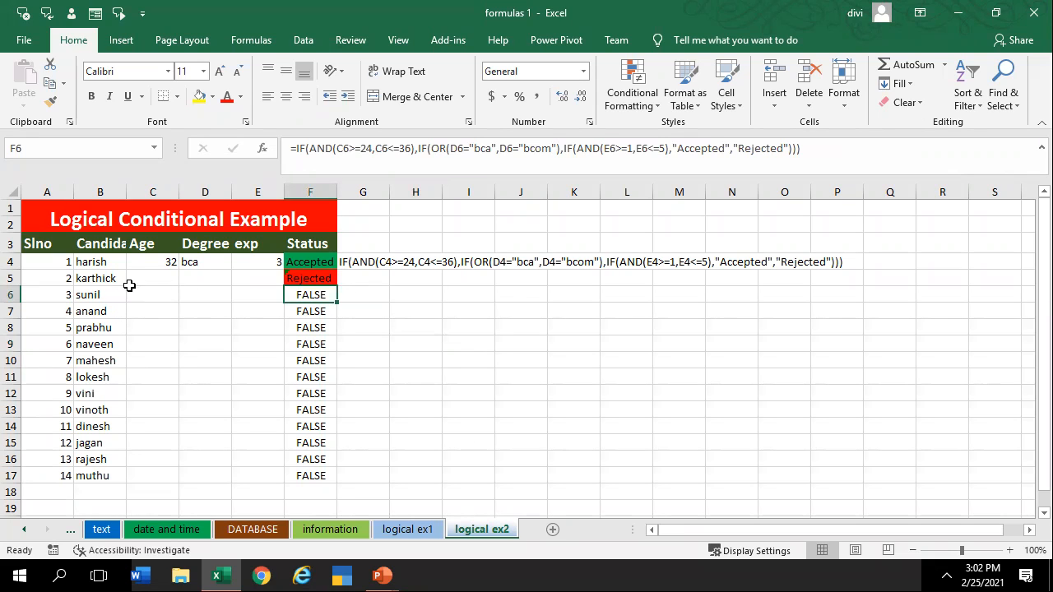
pyautogui.moveTo(82, 243); pyautogui.dragTo(82, 453)
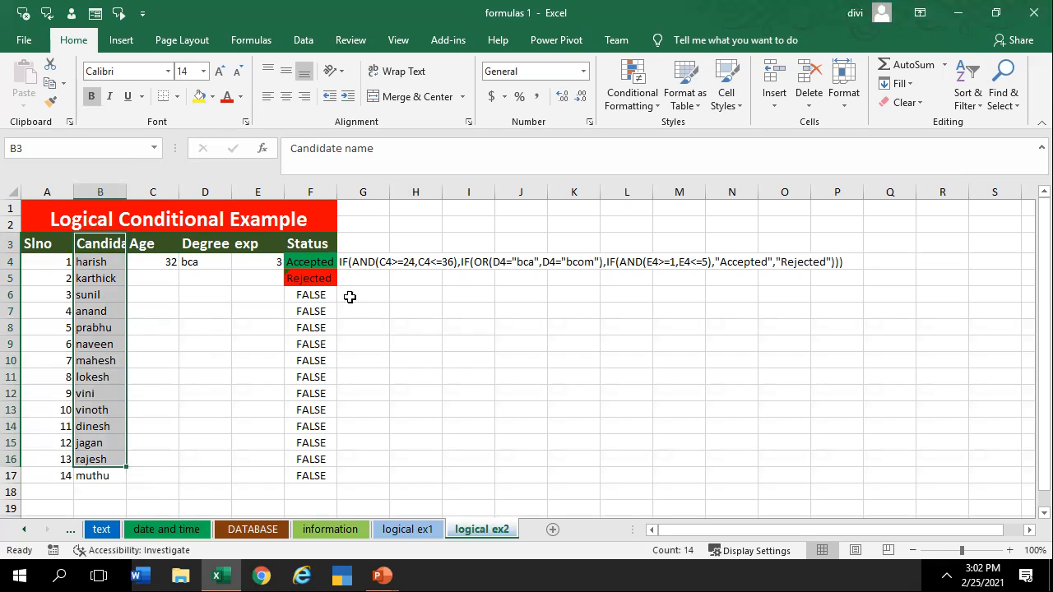
pyautogui.click(296, 268)
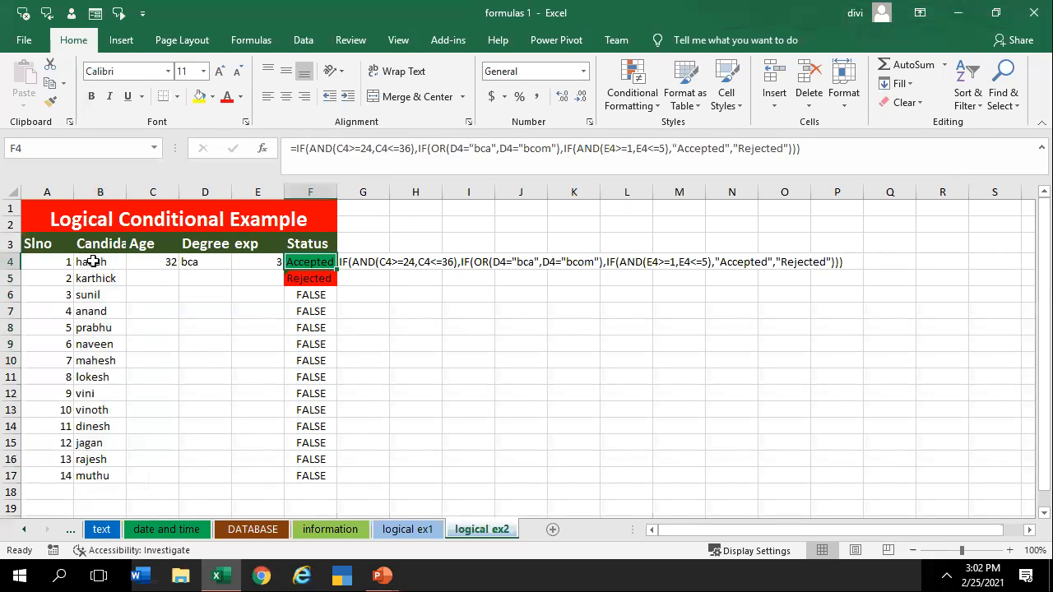
# Examine the Age, Degree and exp columns with the first candidate's entries that the Status formula in F4 evaluates
pyautogui.moveTo(100, 244); pyautogui.dragTo(305, 470)
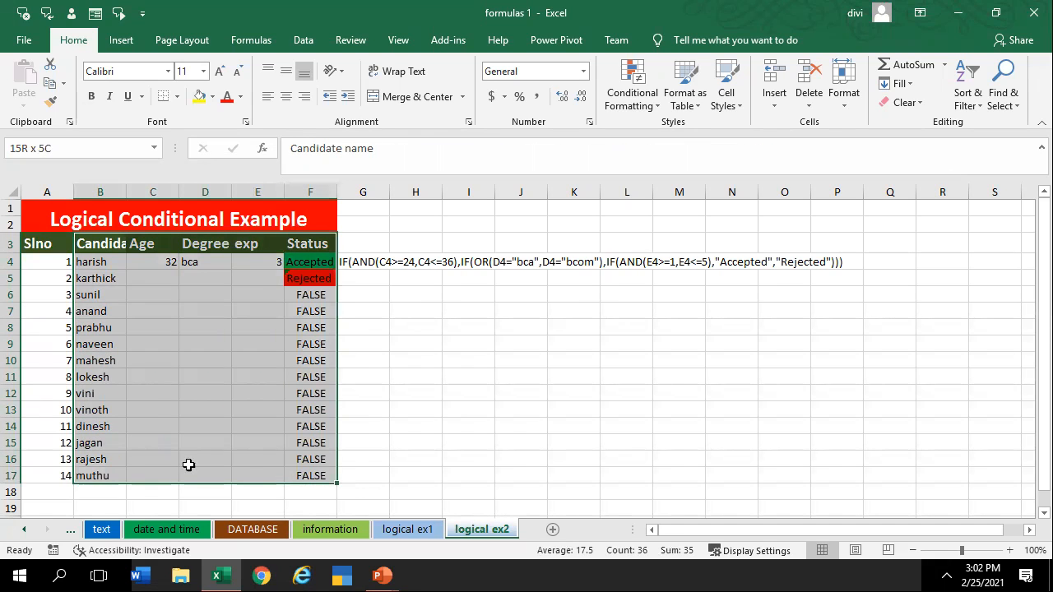
pyautogui.moveTo(150, 420); pyautogui.dragTo(150, 410)
pyautogui.click(139, 249)
pyautogui.moveTo(139, 250); pyautogui.dragTo(141, 472)
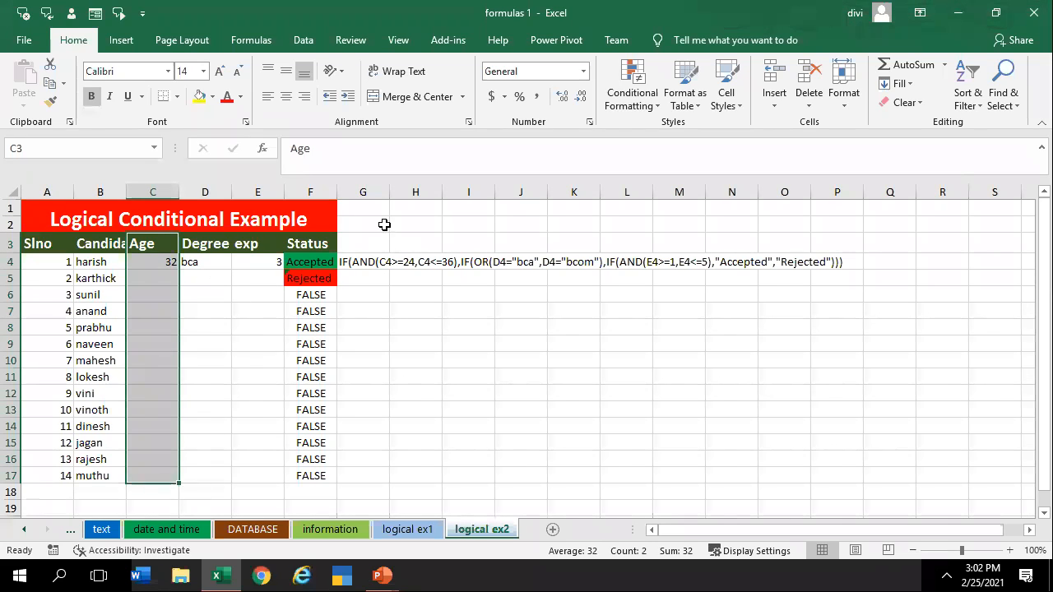
pyautogui.click(200, 260)
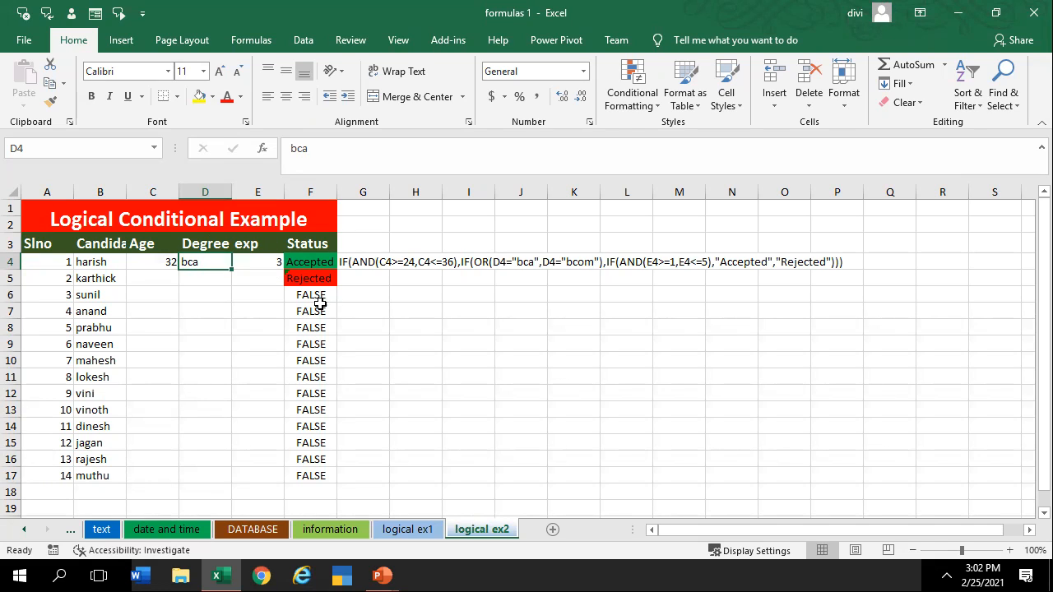
pyautogui.click(262, 265)
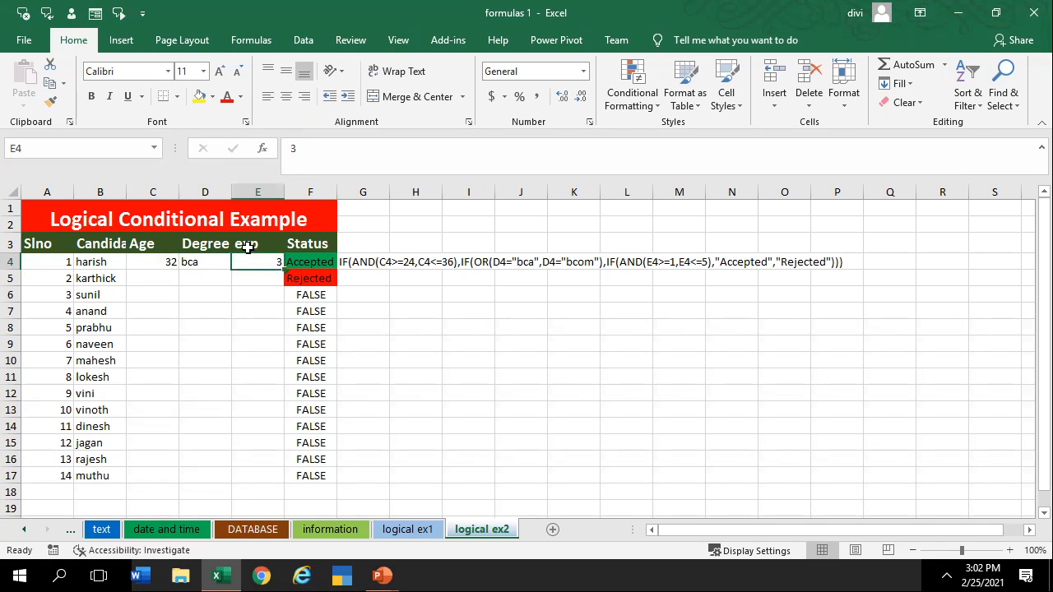
pyautogui.click(307, 264)
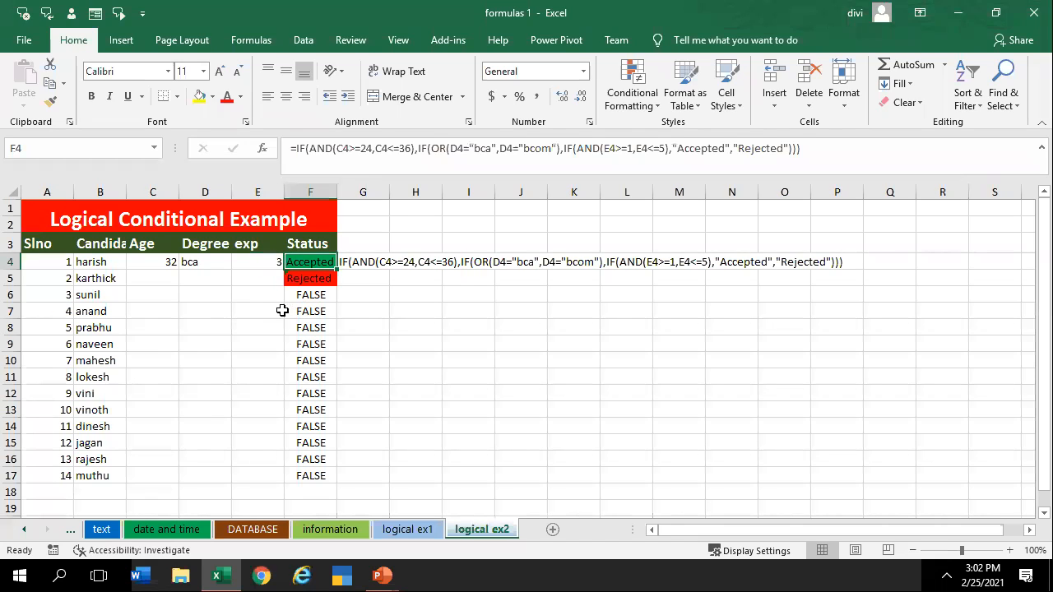
pyautogui.moveTo(155, 262); pyautogui.dragTo(238, 271)
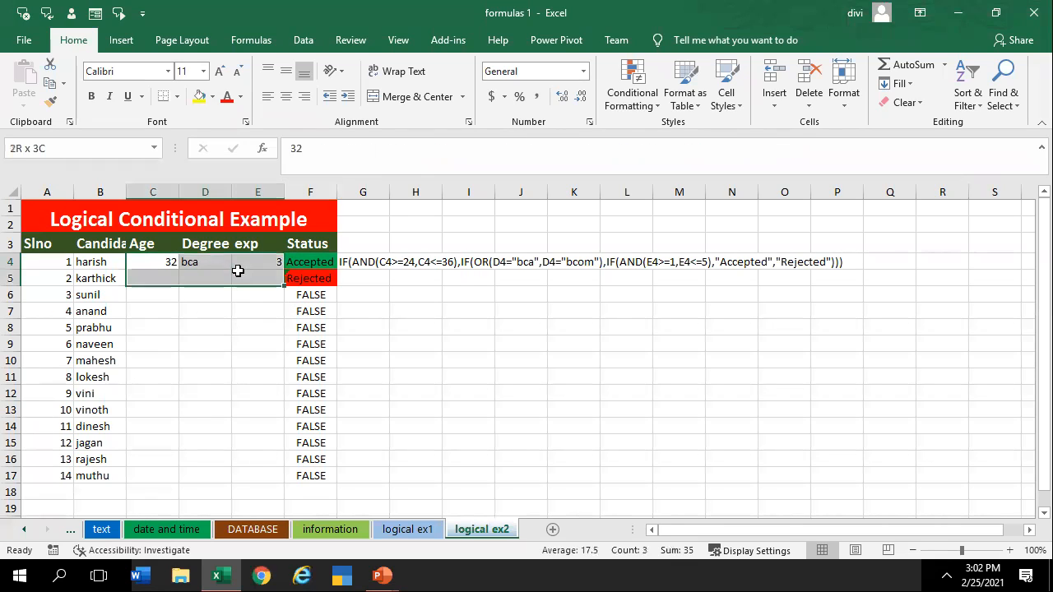
# Enter age 30, degree bcom and experience 1 for the second candidate in row 5
pyautogui.click(168, 285)
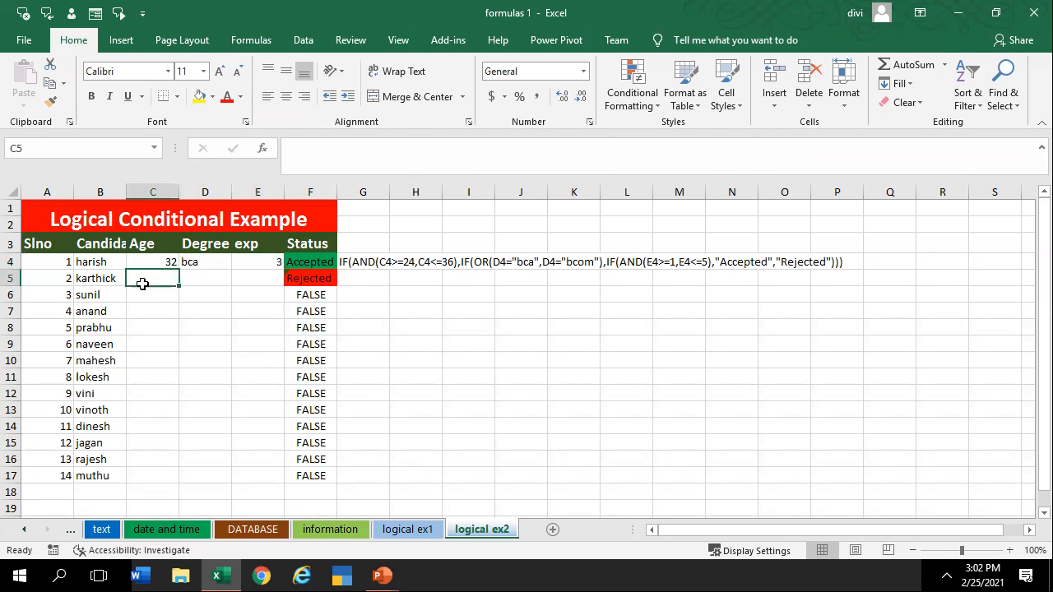
pyautogui.write('30')
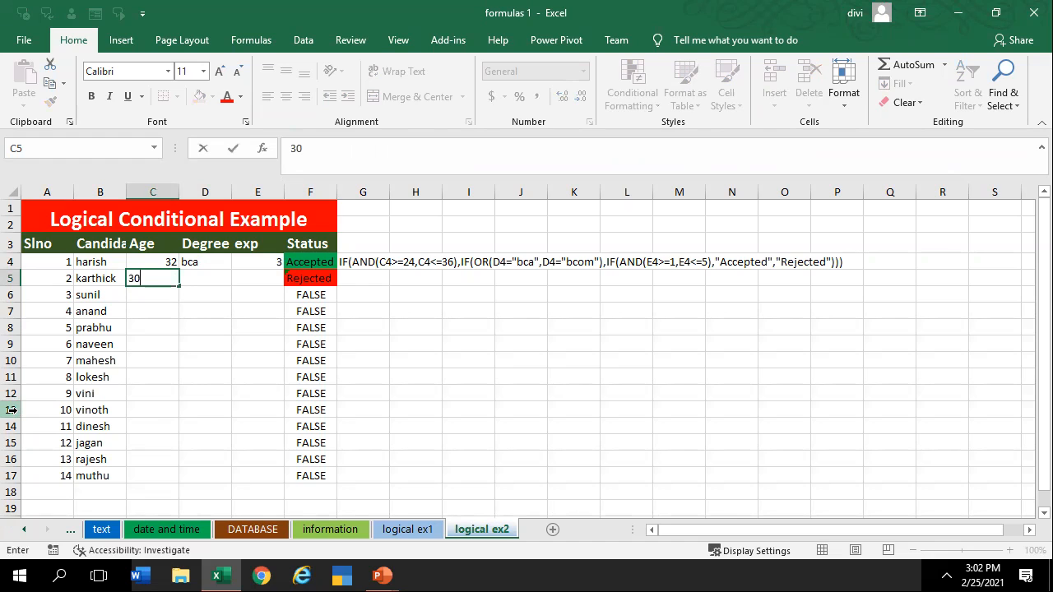
pyautogui.press('Tab')
pyautogui.write('b')
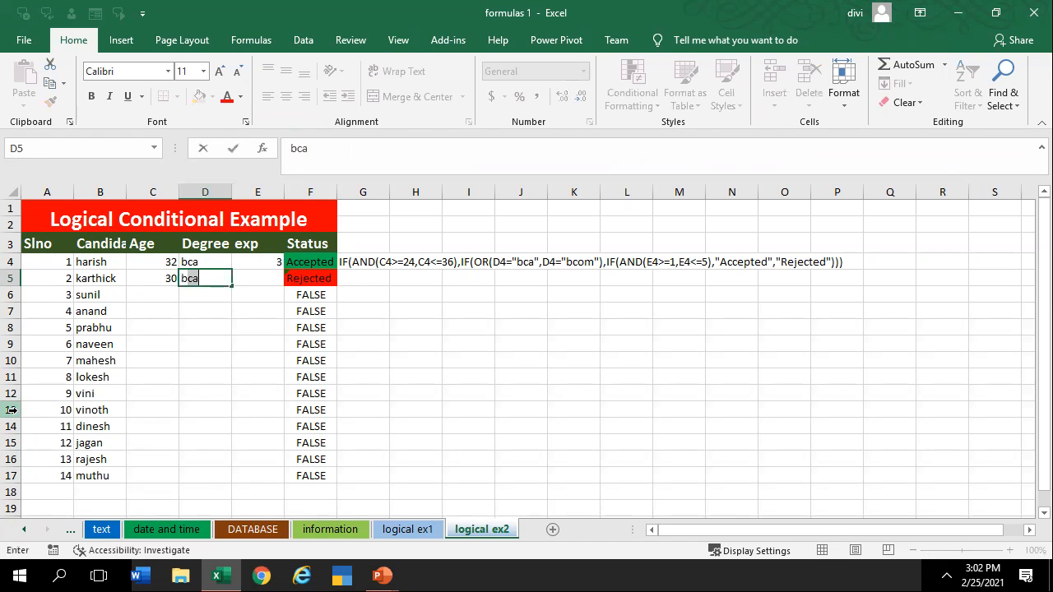
pyautogui.write('com')
pyautogui.press('Right')
pyautogui.write('1')
pyautogui.press('Return')
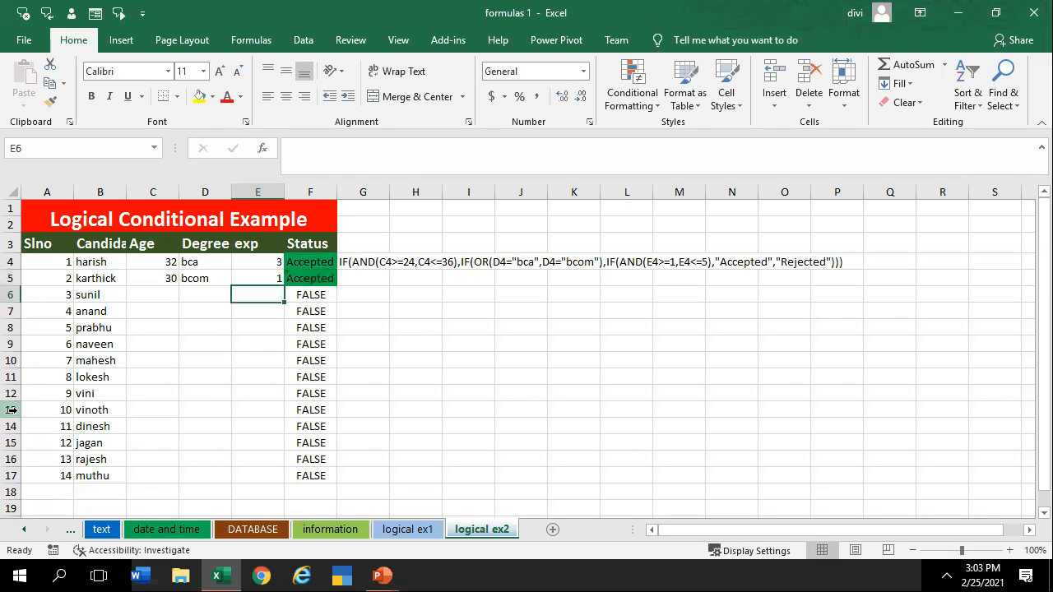
# Enter age 35, degree bca and experience 4 for the third candidate in row 6
pyautogui.click(158, 304)
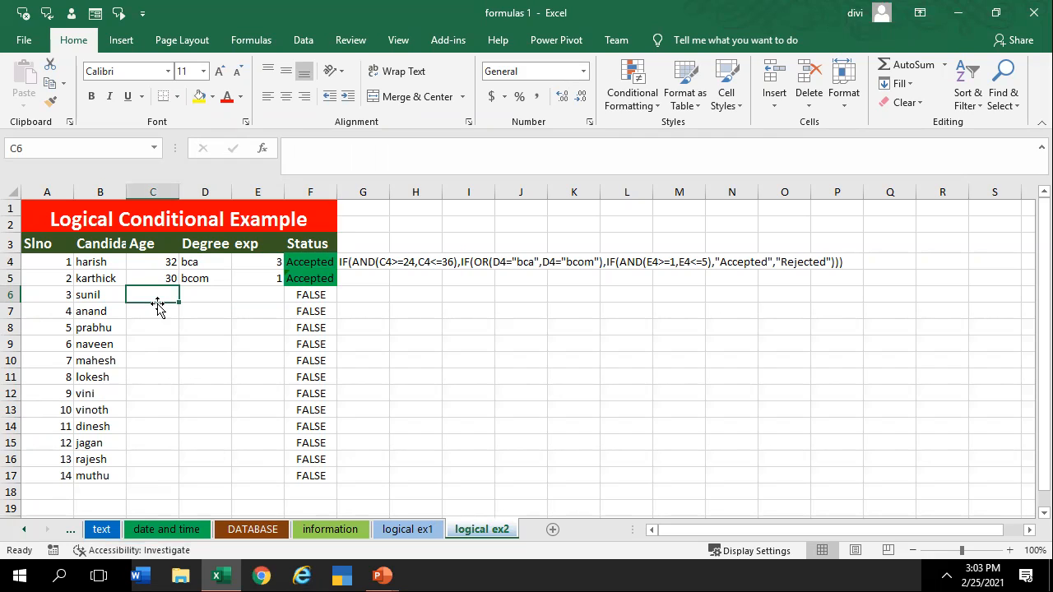
pyautogui.write('35')
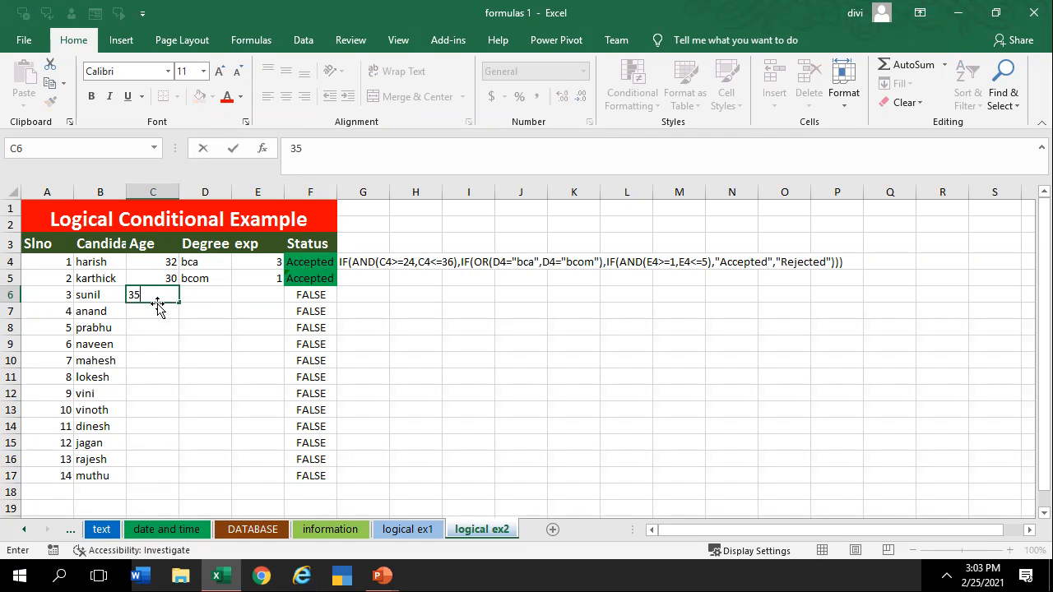
pyautogui.press('Right')
pyautogui.write('bca')
pyautogui.press('Right')
pyautogui.write('4')
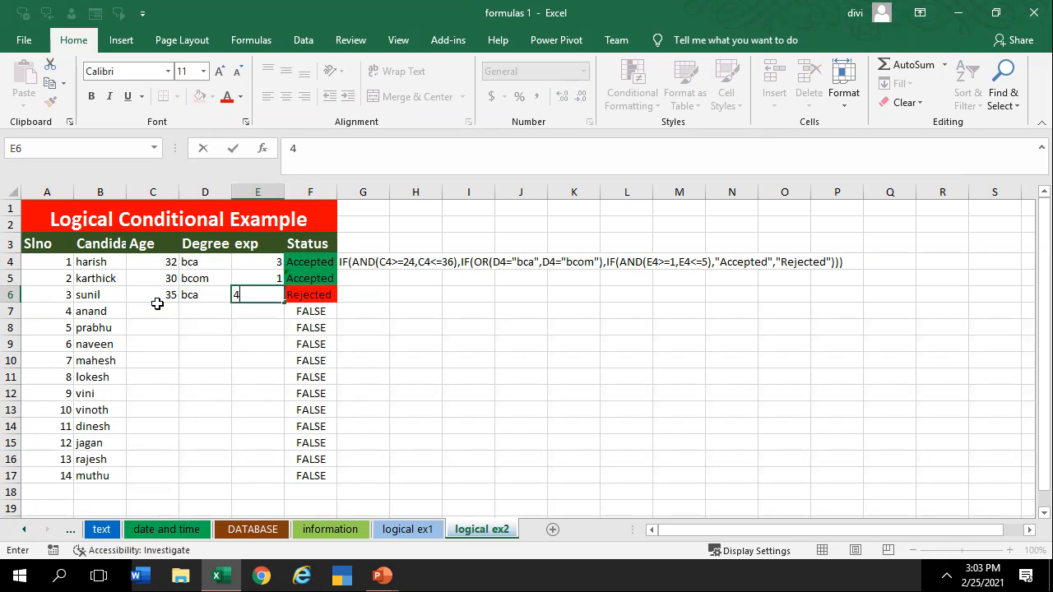
pyautogui.press('Return')
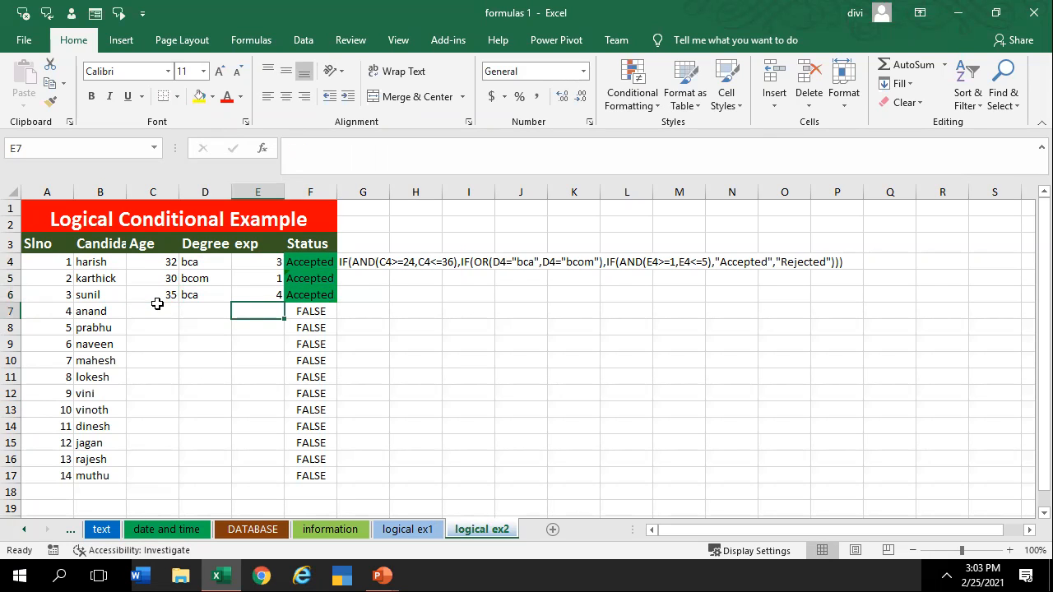
# Change the third candidate's degree in D6 to ba to test the Status formula
pyautogui.click(243, 291)
pyautogui.click(202, 294)
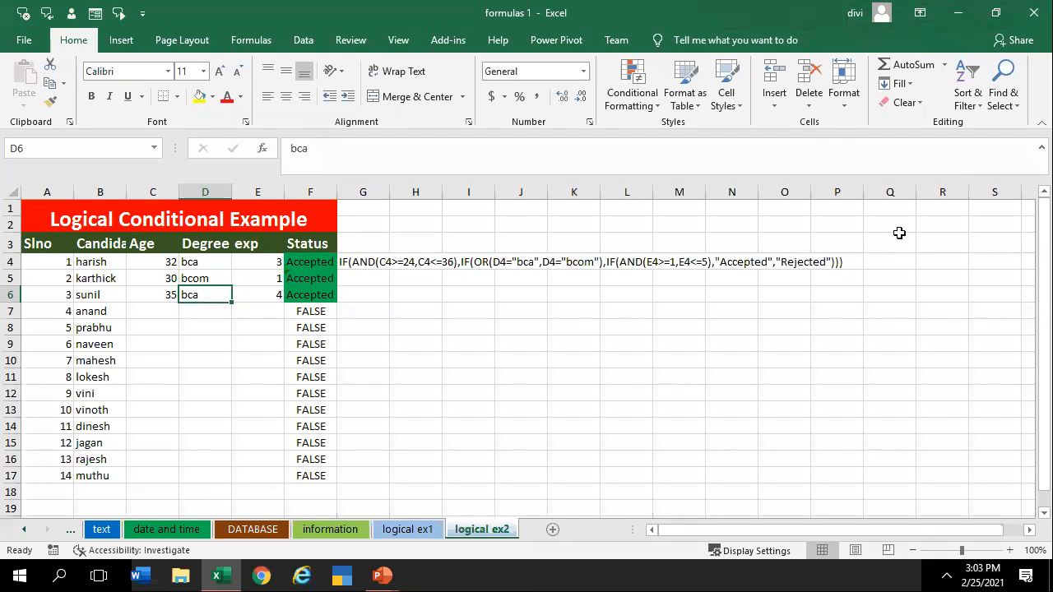
pyautogui.write('b')
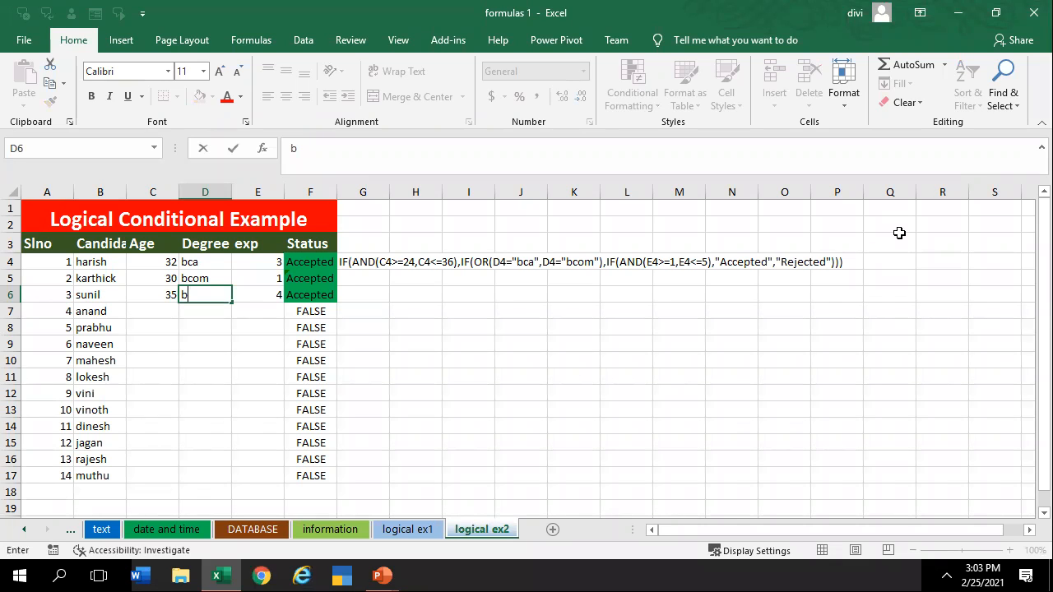
pyautogui.press('Return')
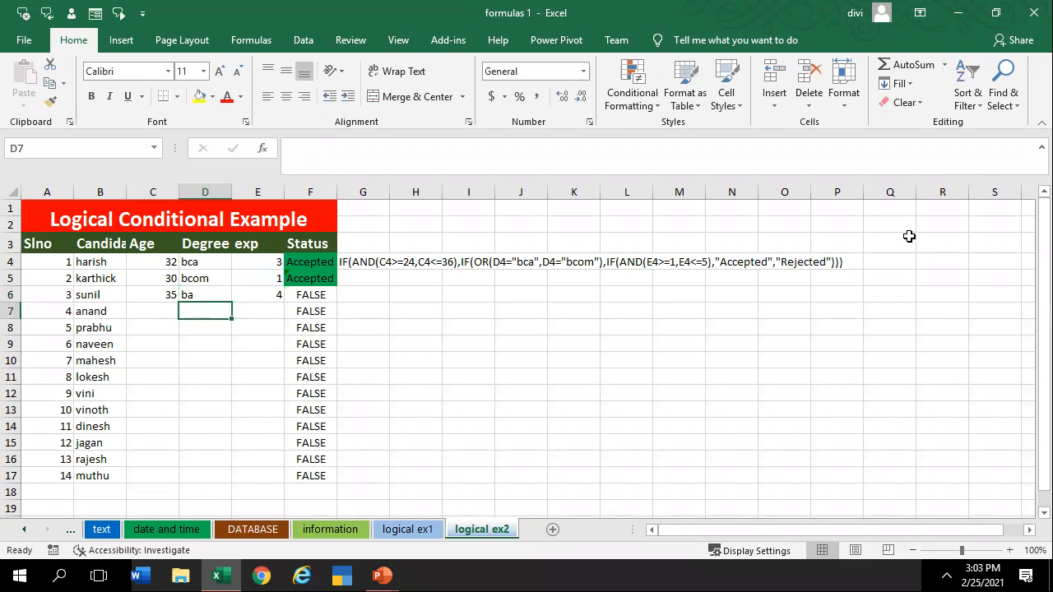
# Set the third candidate's degree to bca and experience to 0 in row 6
pyautogui.click(189, 289)
pyautogui.write('b')
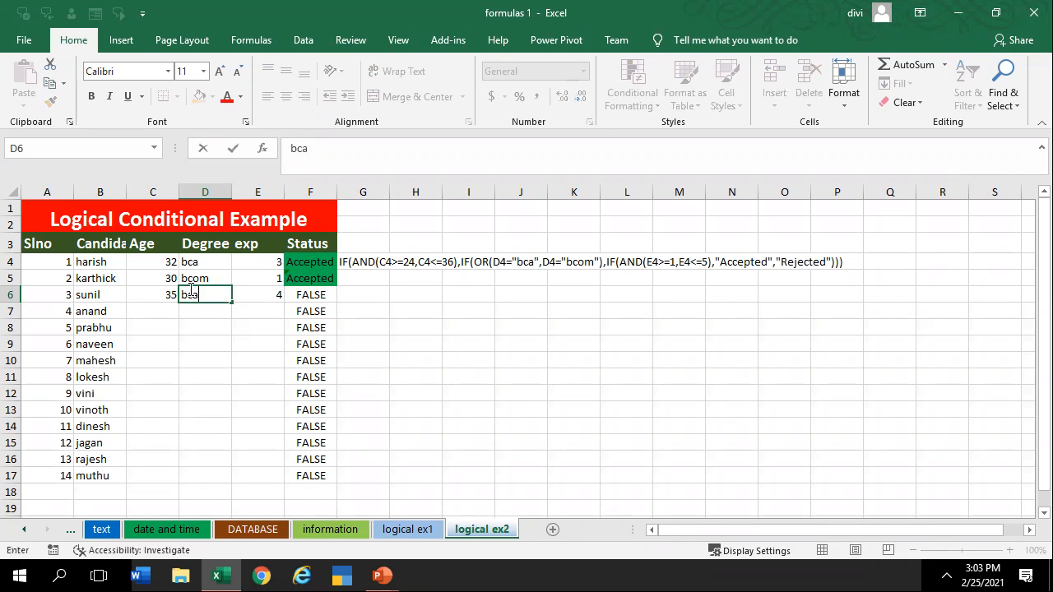
pyautogui.press('Tab')
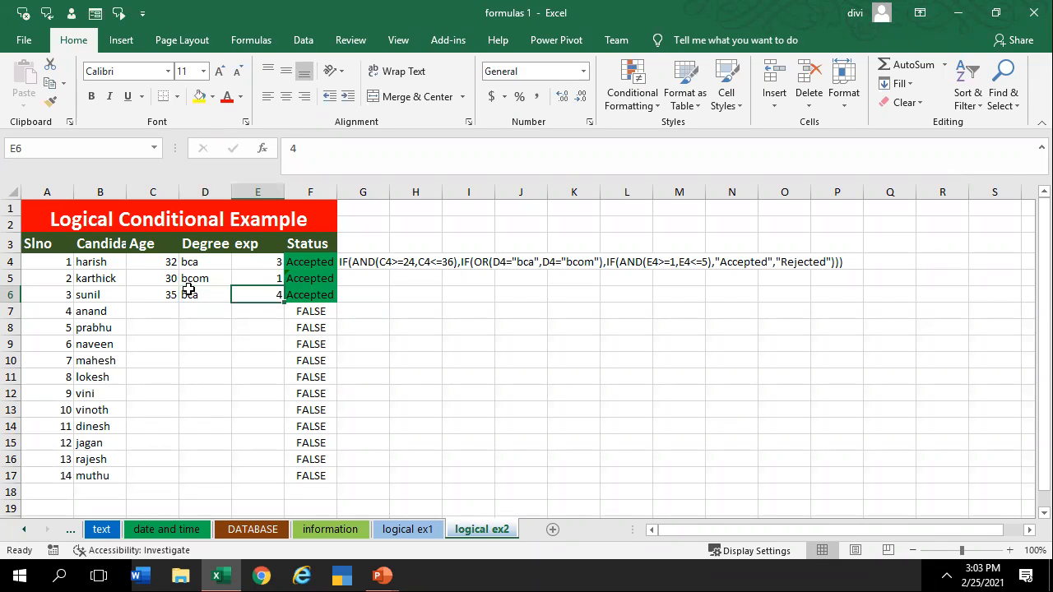
pyautogui.write('0')
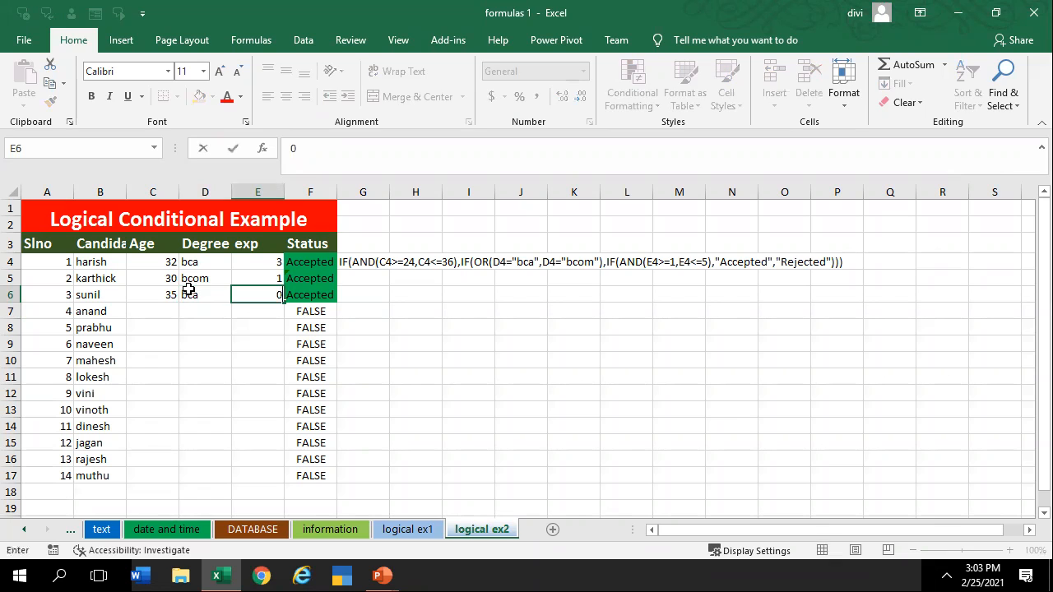
pyautogui.press('Return')
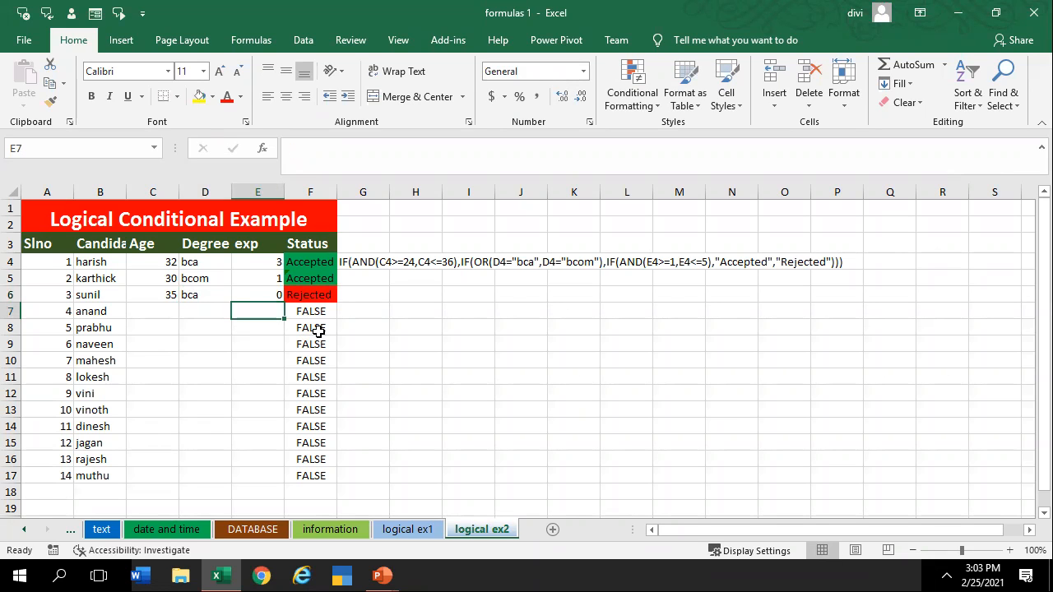
# Clear all contents and formatting from the Status cells F4:F17 and reselect that range
pyautogui.click(290, 294)
pyautogui.moveTo(291, 258); pyautogui.dragTo(316, 492)
pyautogui.moveTo(305, 261); pyautogui.dragTo(314, 477)
pyautogui.click(415, 442)
pyautogui.moveTo(299, 263); pyautogui.dragTo(315, 477)
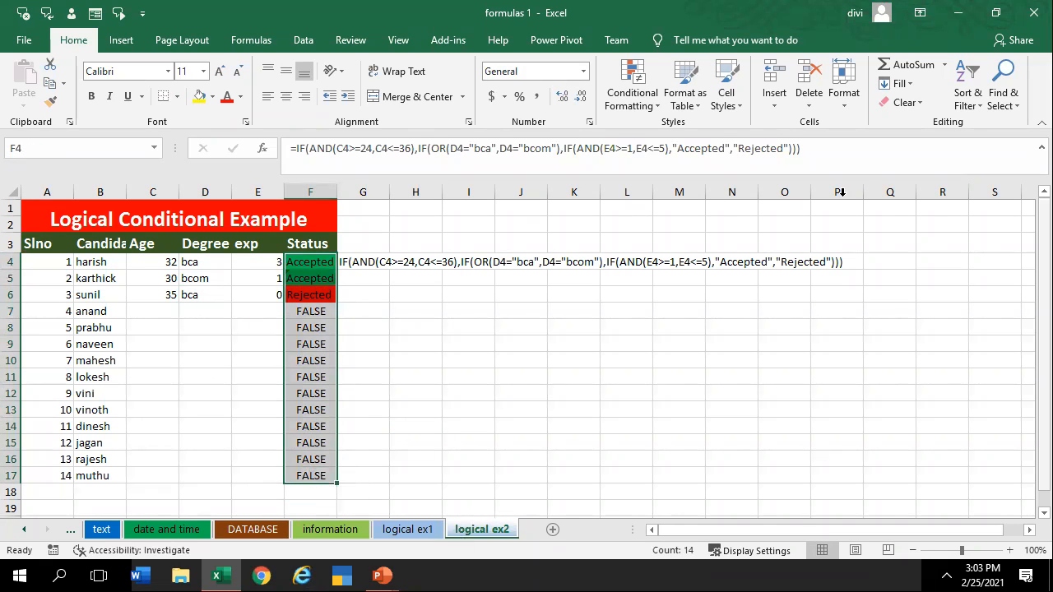
pyautogui.click(911, 103)
pyautogui.click(926, 123)
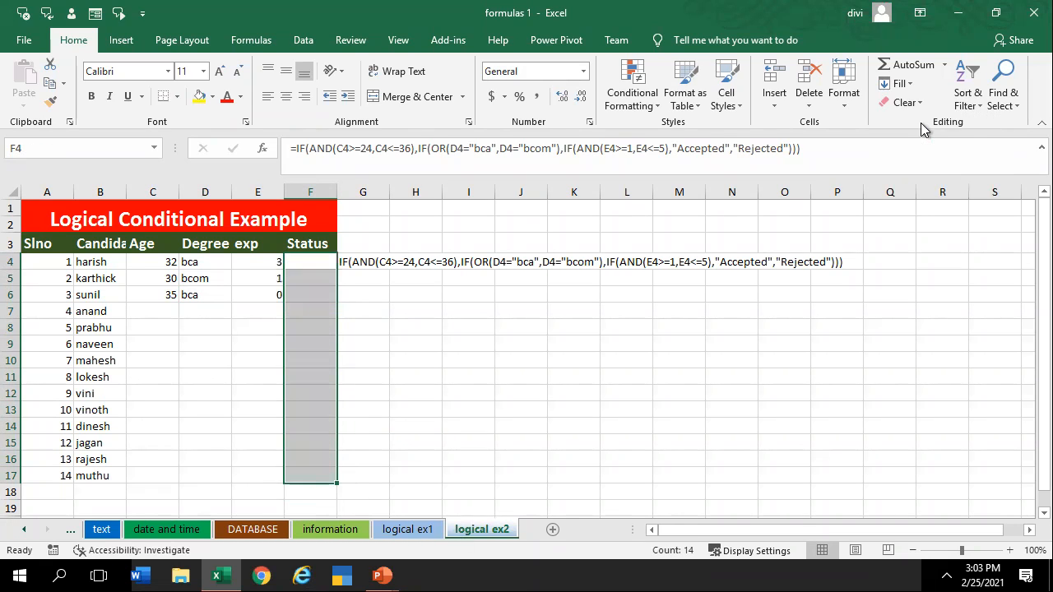
pyautogui.click(485, 369)
pyautogui.moveTo(302, 267); pyautogui.dragTo(302, 477)
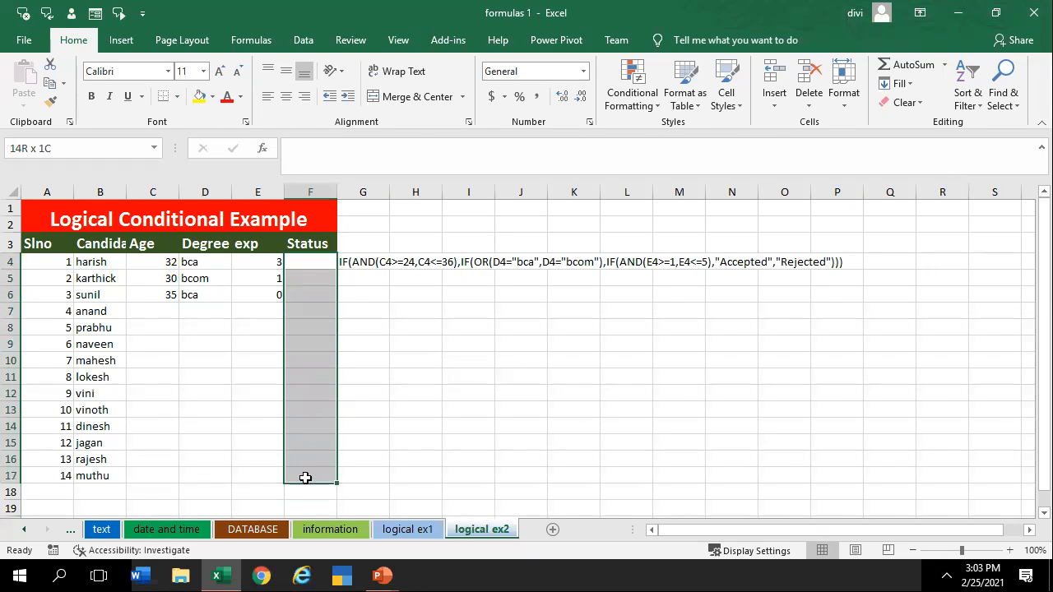
pyautogui.click(631, 91)
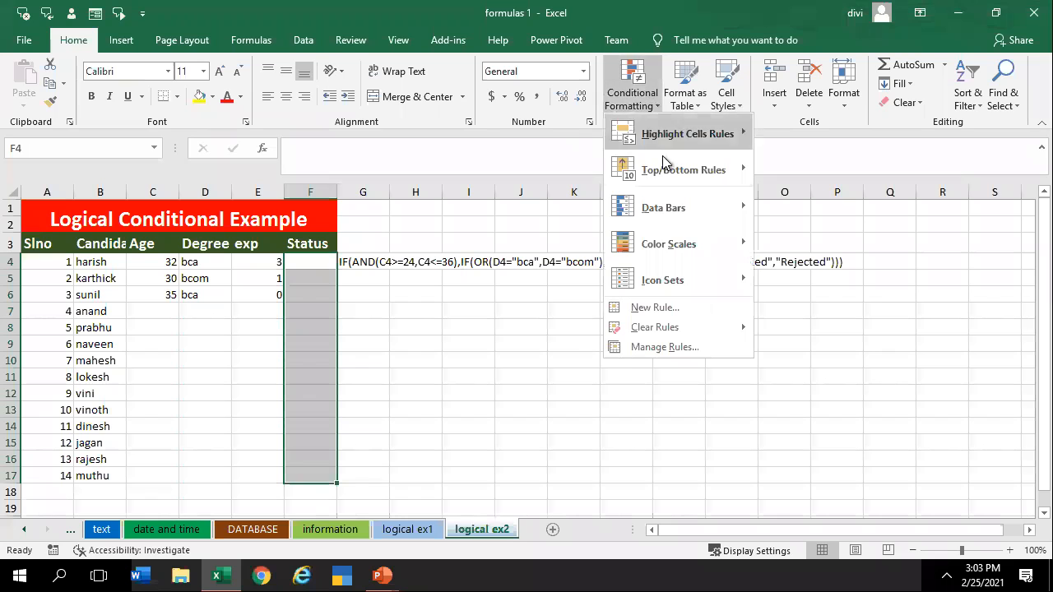
pyautogui.moveTo(666, 135)
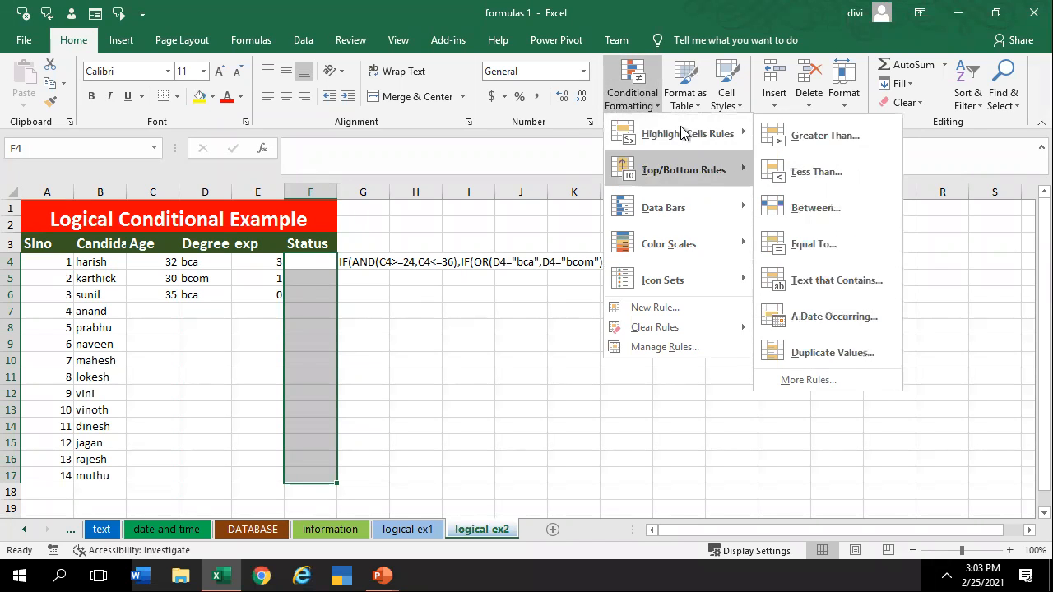
pyautogui.click(810, 280)
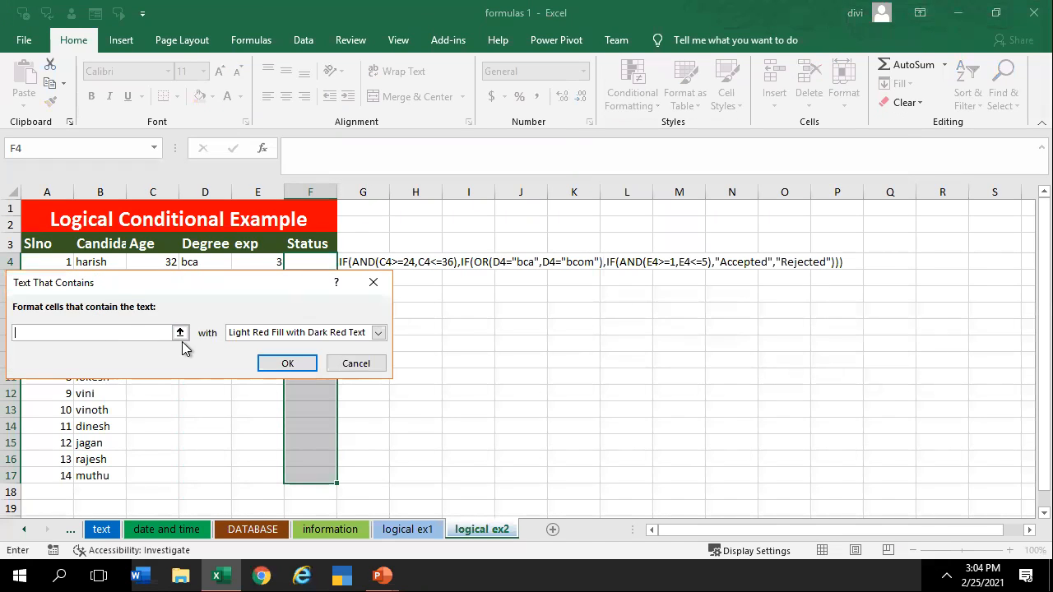
pyautogui.click(373, 282)
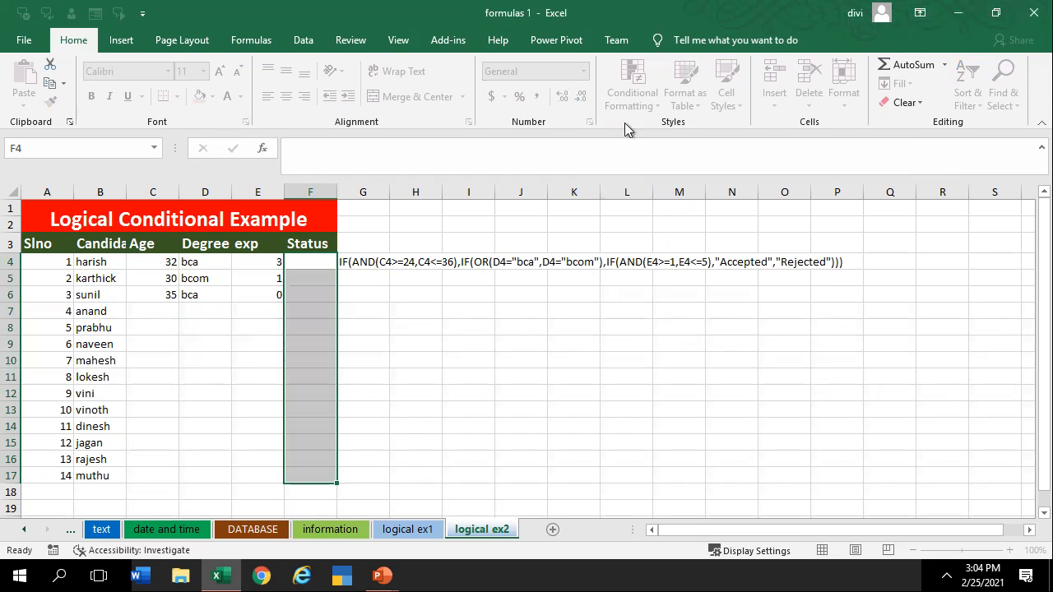
# Create a conditional formatting rule for F4:F17 that formats only cells with specific text containing accept
pyautogui.click(631, 92)
pyautogui.click(652, 347)
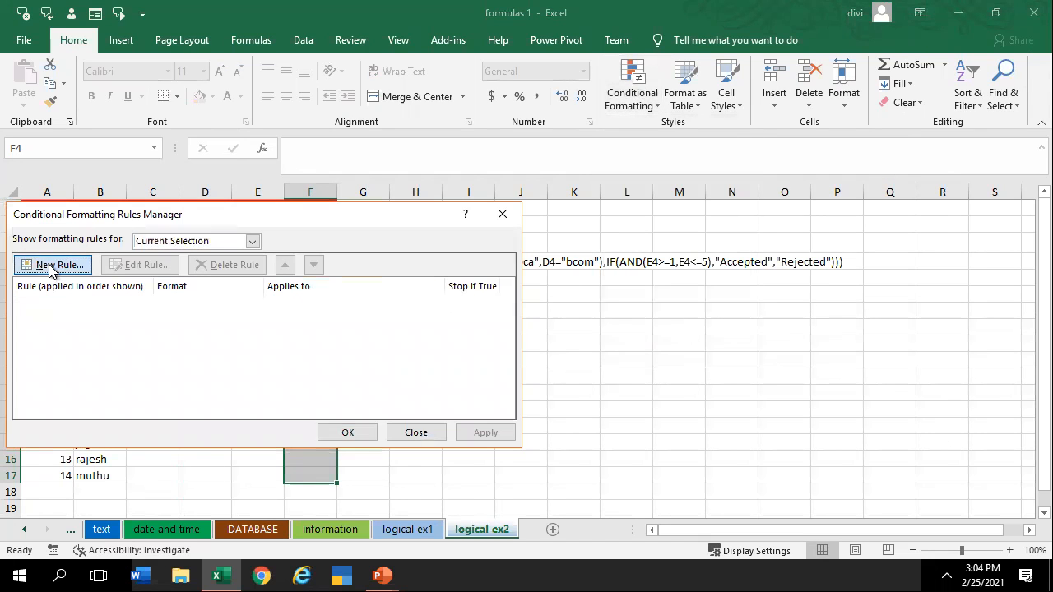
pyautogui.click(50, 268)
pyautogui.click(207, 390)
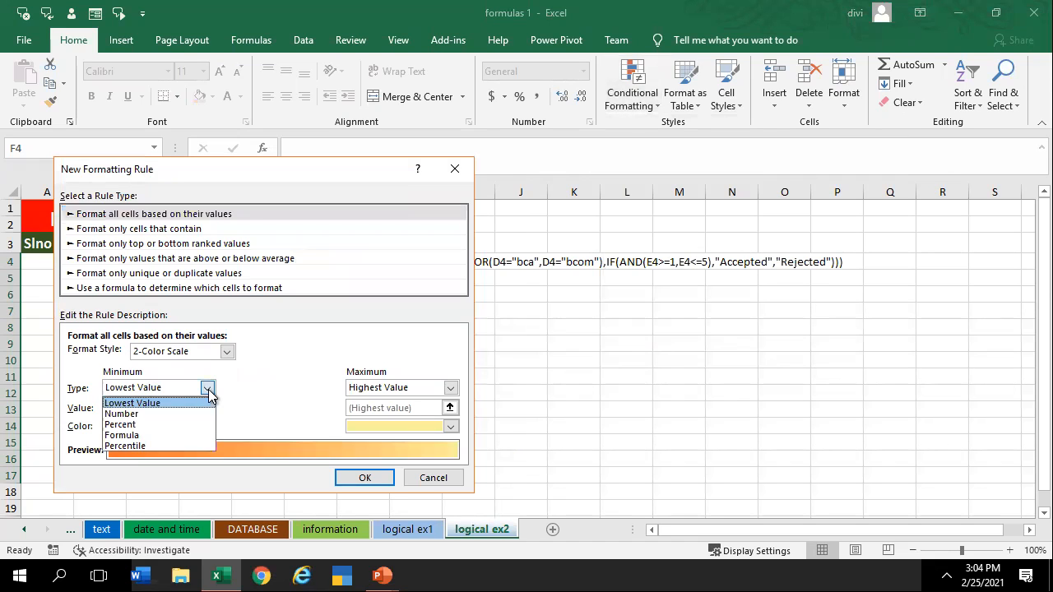
pyautogui.click(107, 233)
pyautogui.click(105, 231)
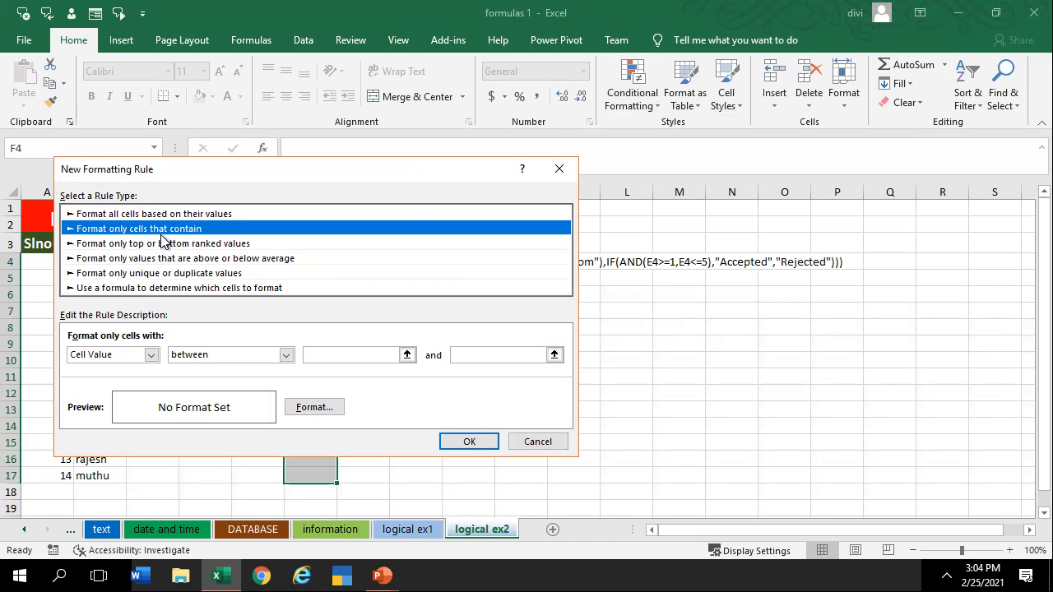
pyautogui.click(150, 354)
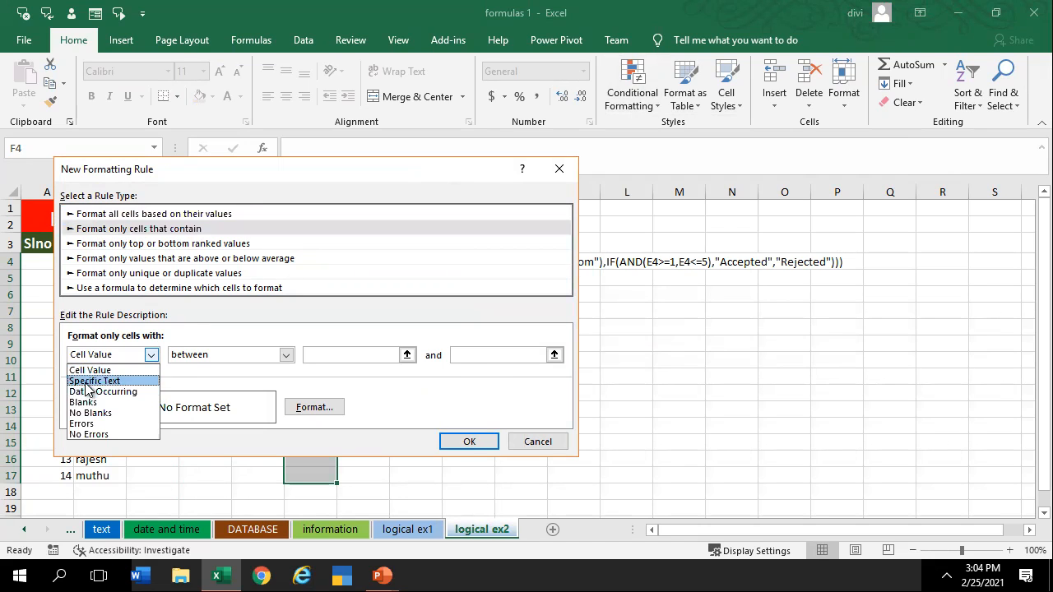
pyautogui.click(90, 382)
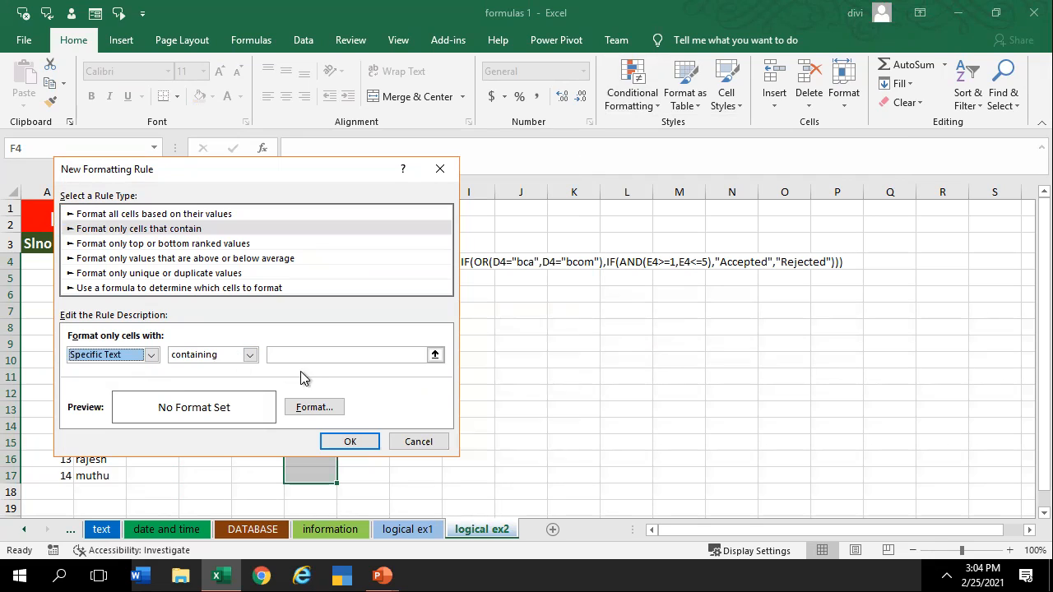
pyautogui.click(290, 352)
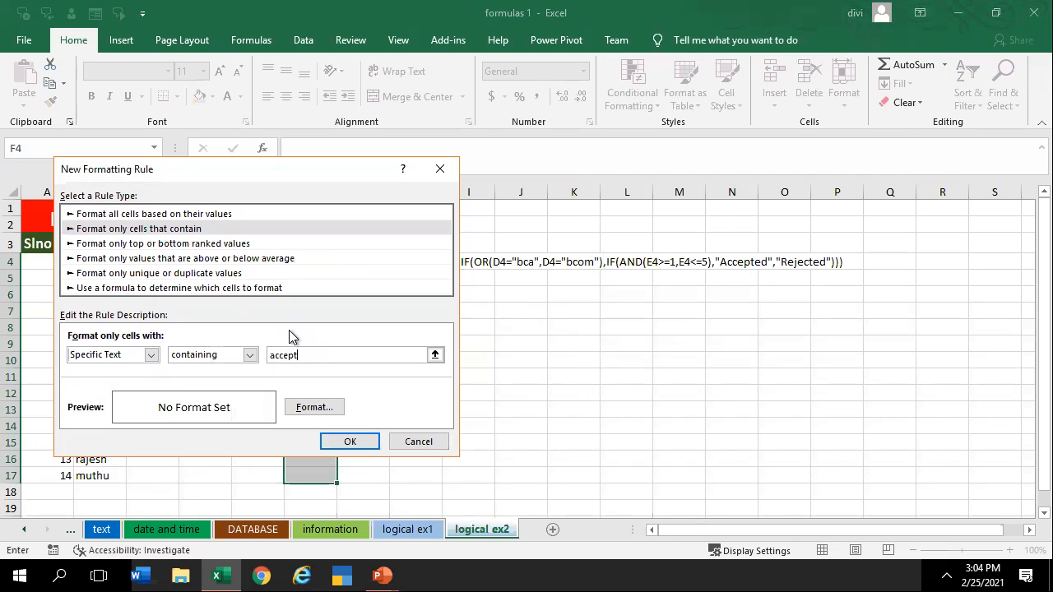
# Give the accept rule a light green fill and add it to the formatting rules
pyautogui.click(299, 409)
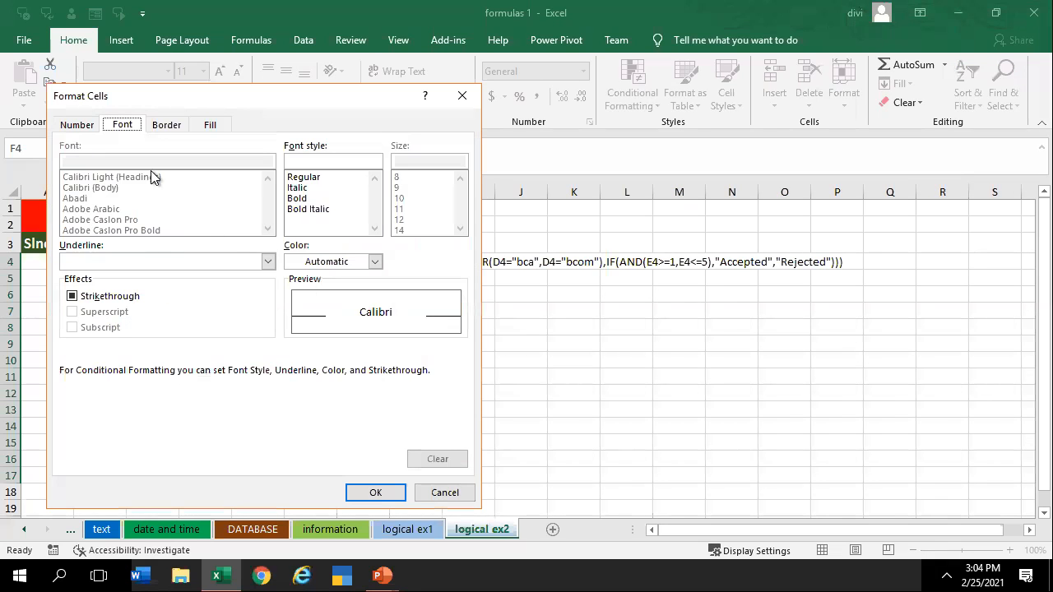
pyautogui.click(209, 124)
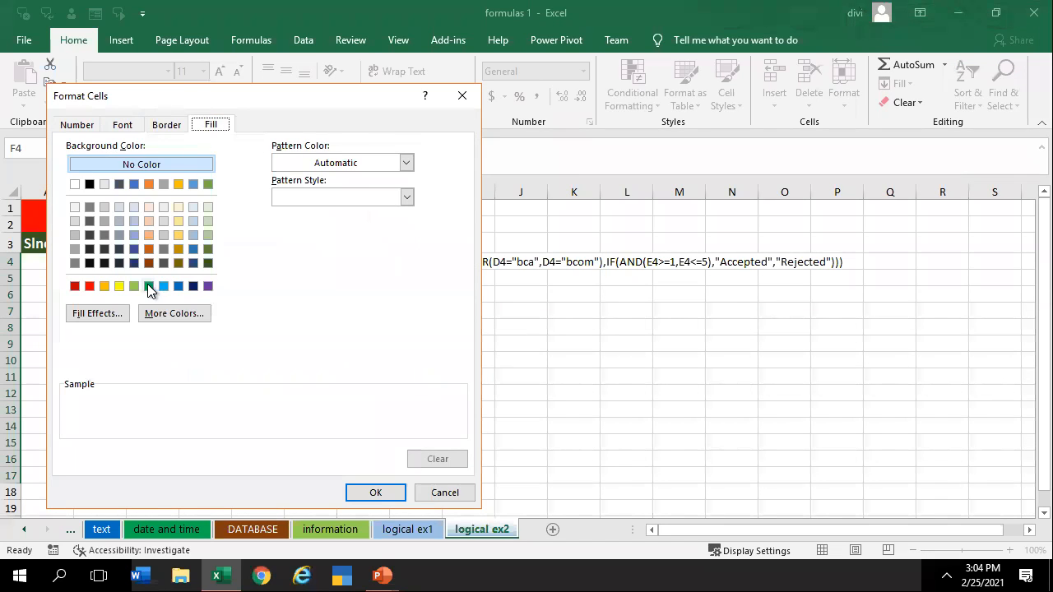
pyautogui.click(148, 286)
pyautogui.click(132, 287)
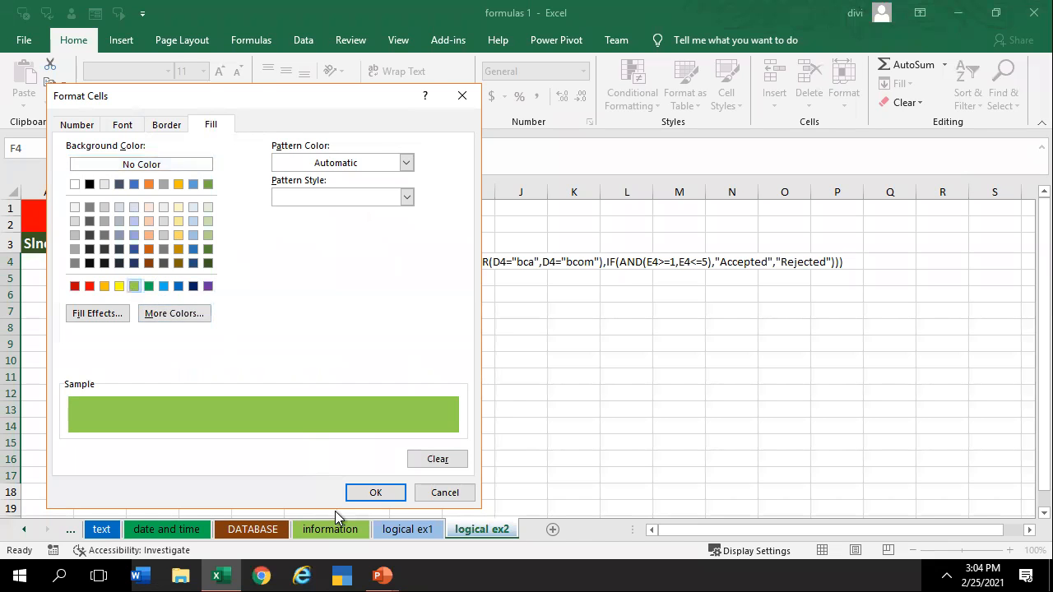
pyautogui.click(371, 492)
pyautogui.click(349, 442)
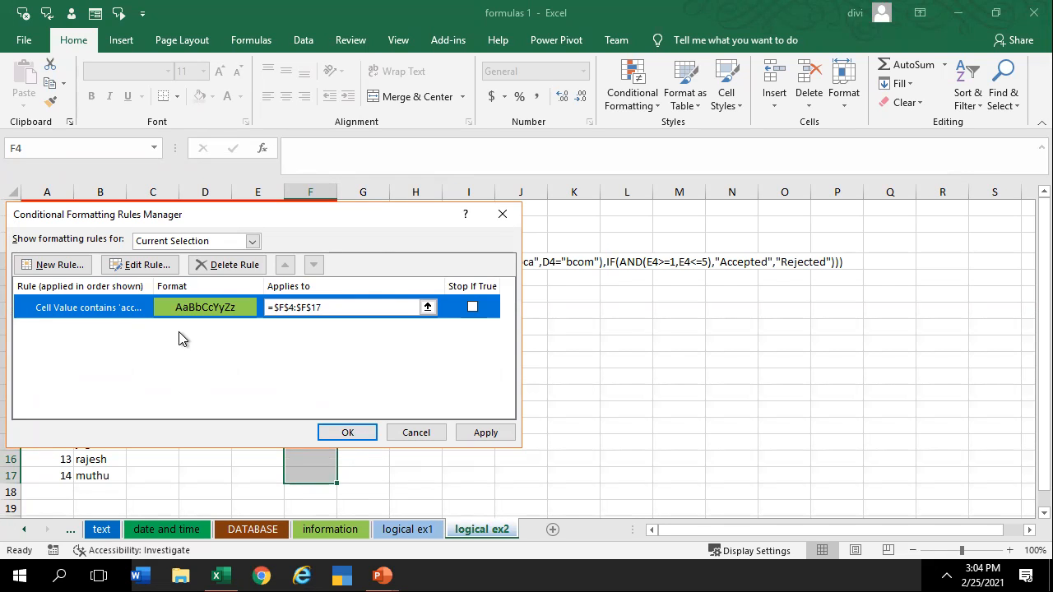
# Create a second rule for F4:F17 that formats only cells with specific text containing reject
pyautogui.click(76, 266)
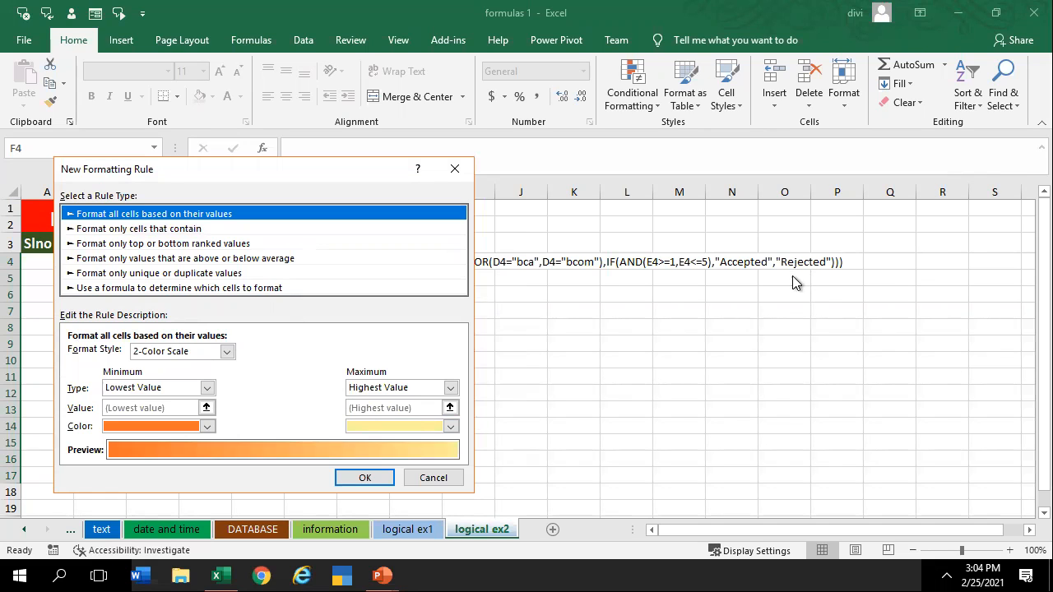
pyautogui.click(98, 233)
pyautogui.click(148, 356)
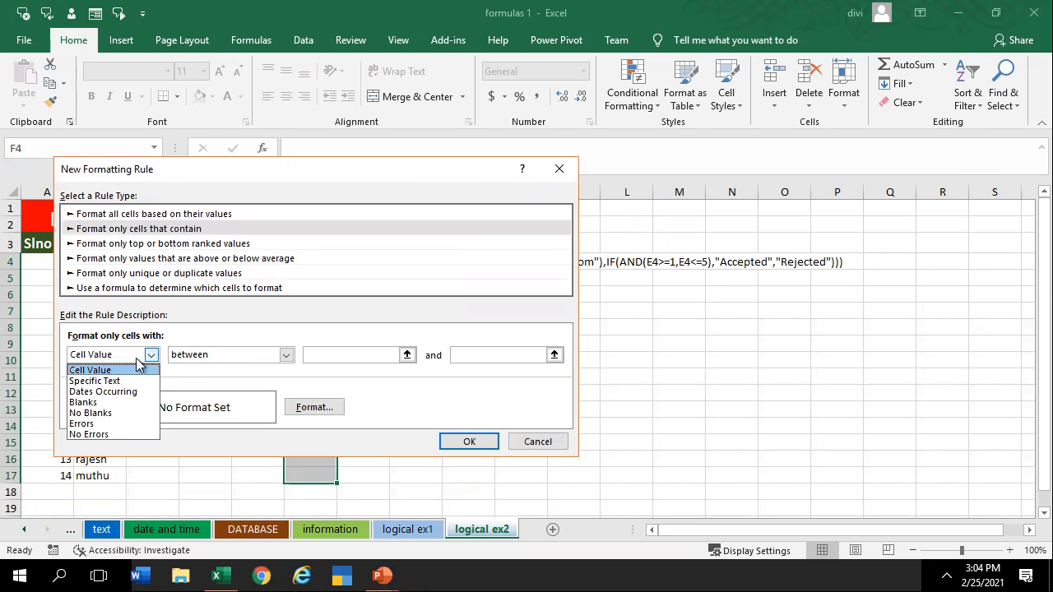
pyautogui.click(94, 381)
pyautogui.click(296, 352)
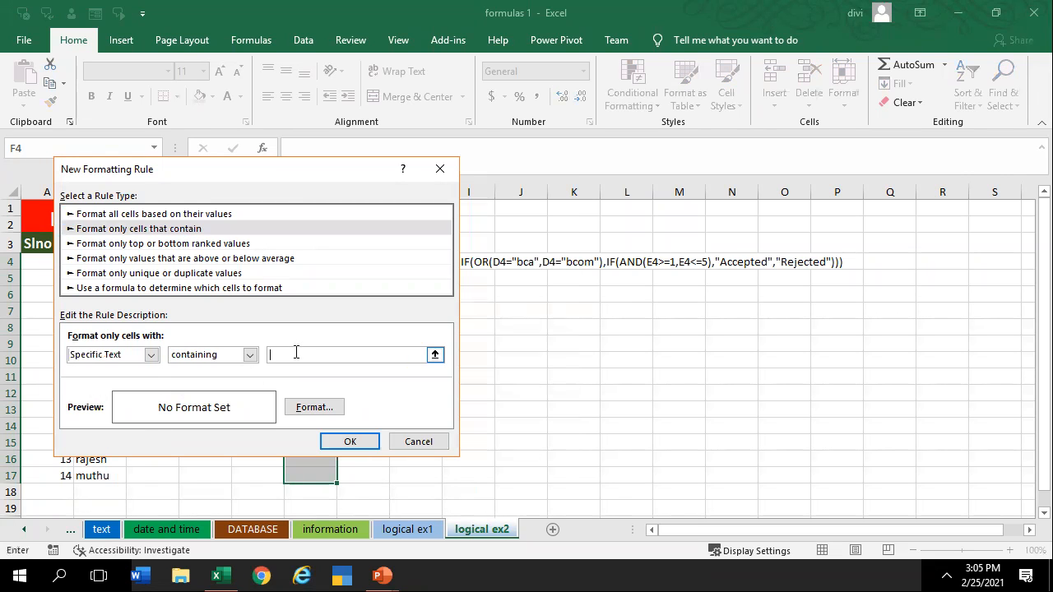
pyautogui.write('reject')
# Give the reject rule a red fill and apply both formatting rules to the Status cells
pyautogui.click(314, 407)
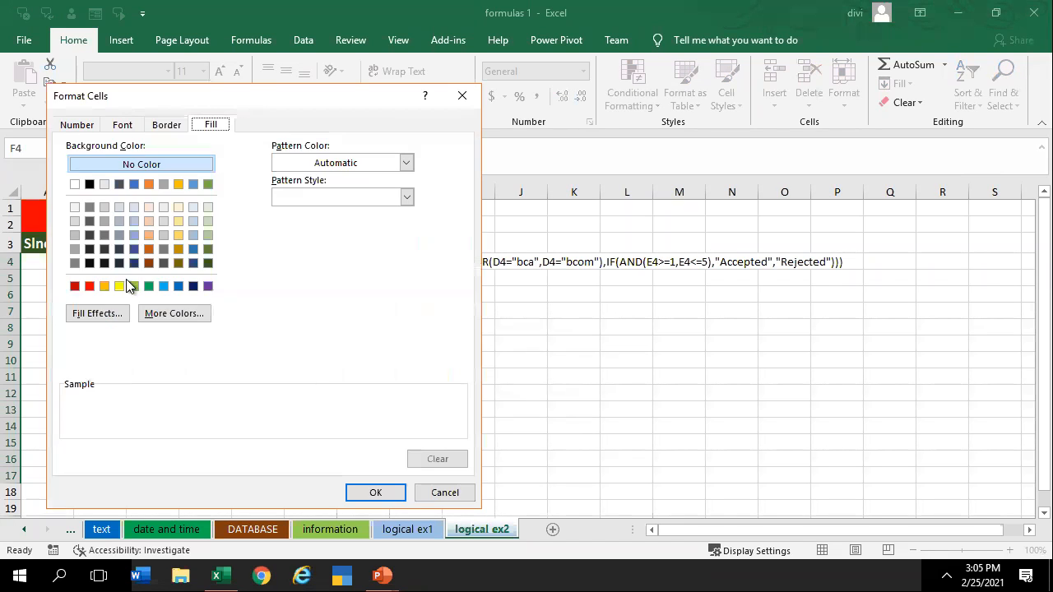
pyautogui.click(89, 286)
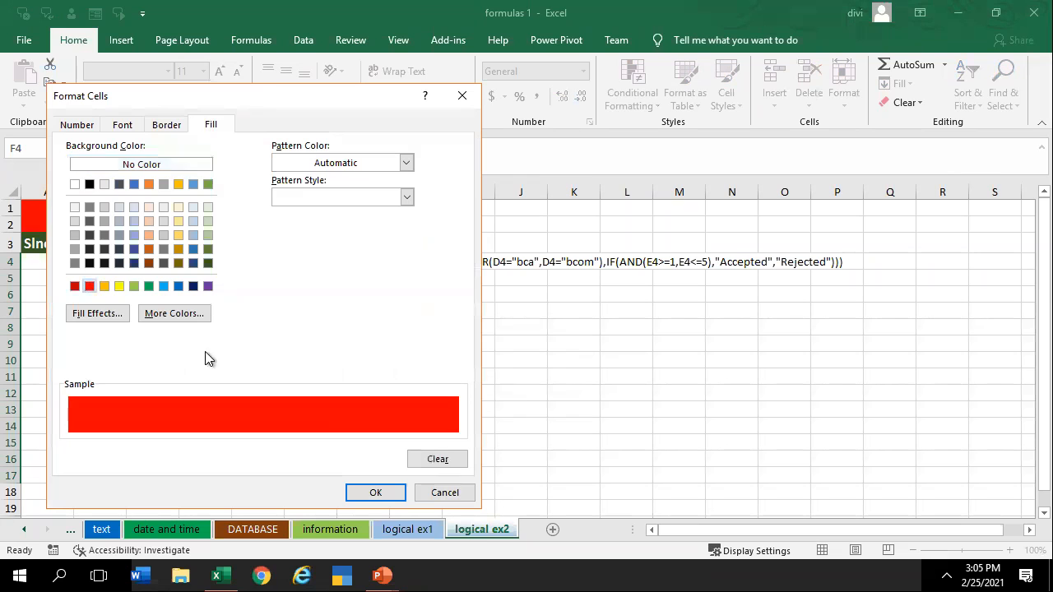
pyautogui.click(375, 493)
pyautogui.click(347, 442)
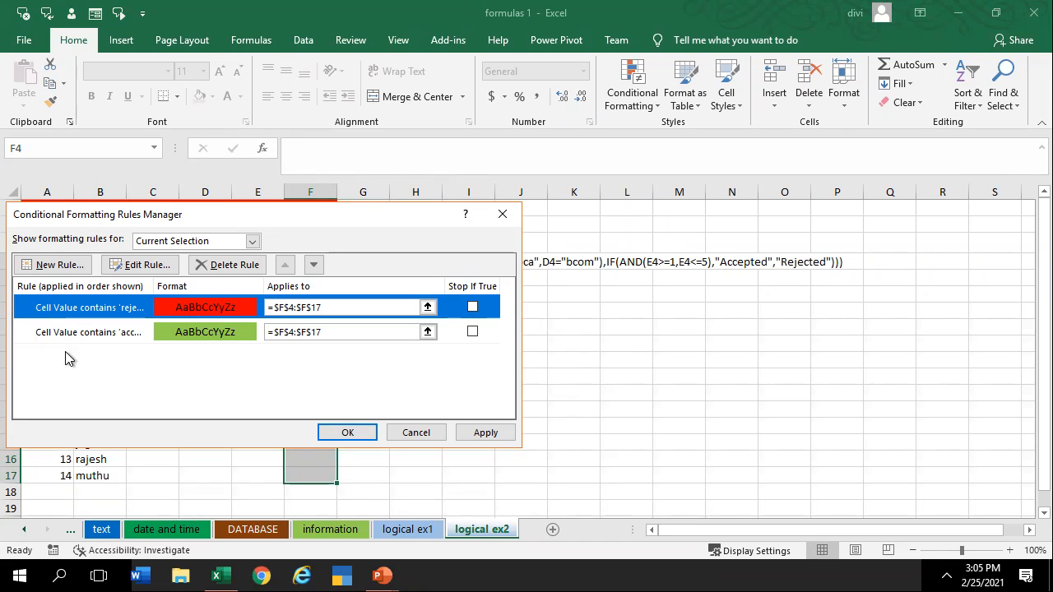
pyautogui.click(347, 433)
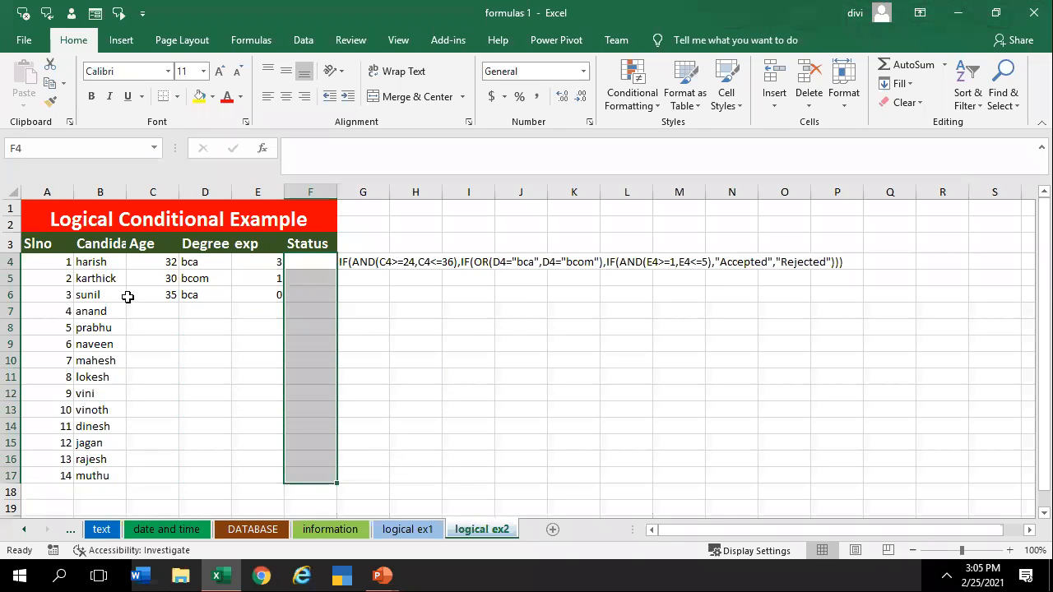
# Clear the age, degree and experience entries in C5:E6
pyautogui.moveTo(147, 272); pyautogui.dragTo(272, 291)
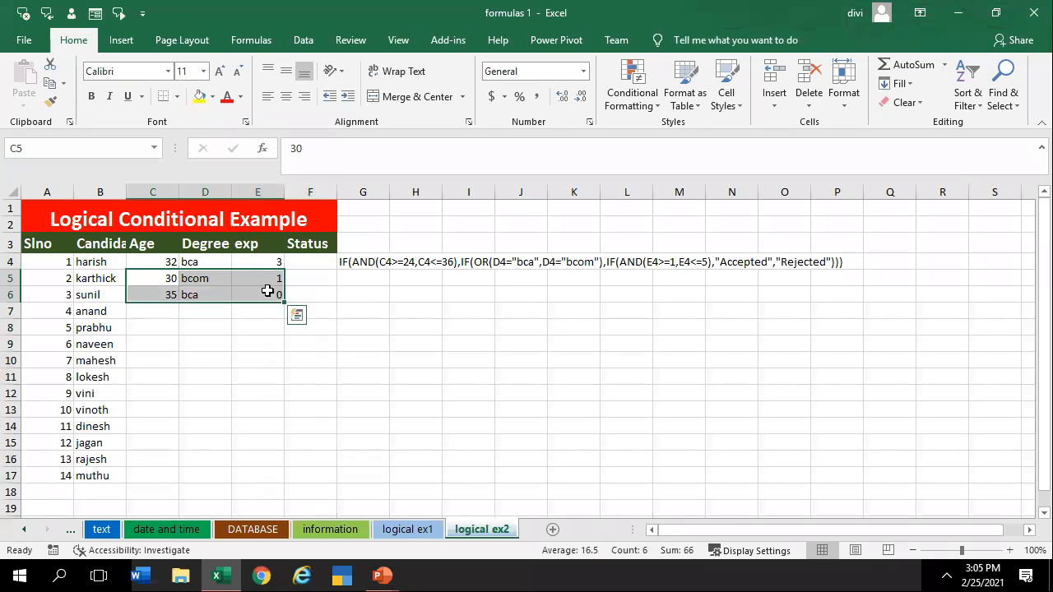
pyautogui.press('Delete')
pyautogui.click(303, 264)
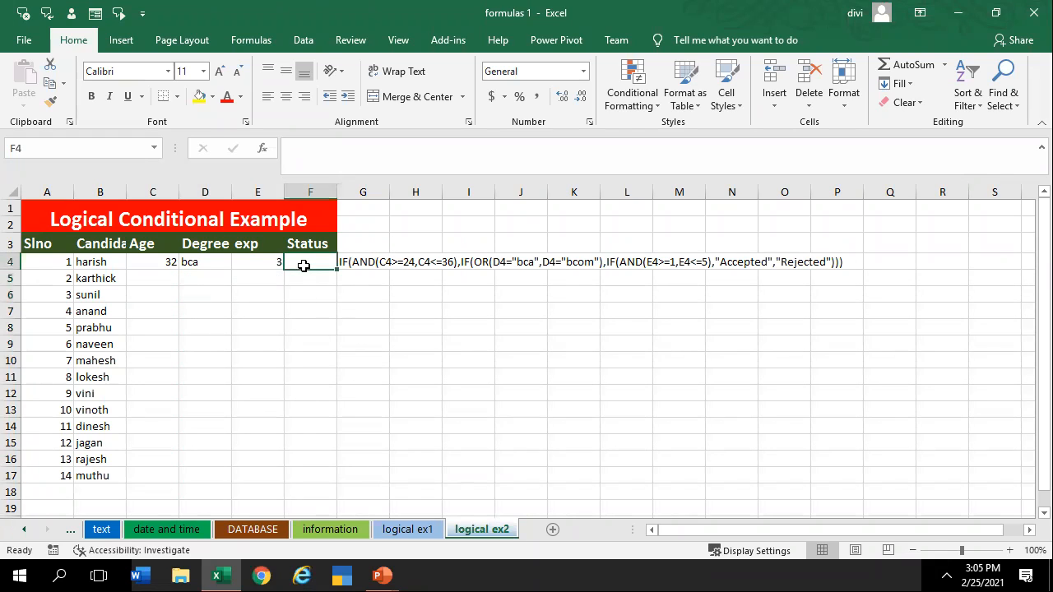
pyautogui.click(352, 262)
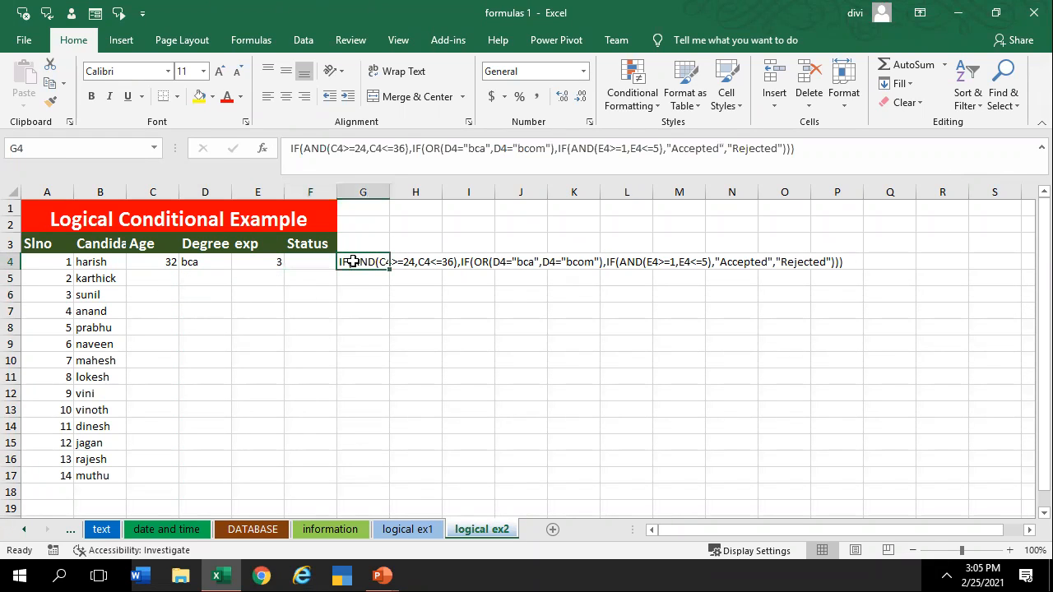
# Begin an IF formula in F4 with an AND test whose first condition is C4>25
pyautogui.click(304, 261)
pyautogui.write('=i')
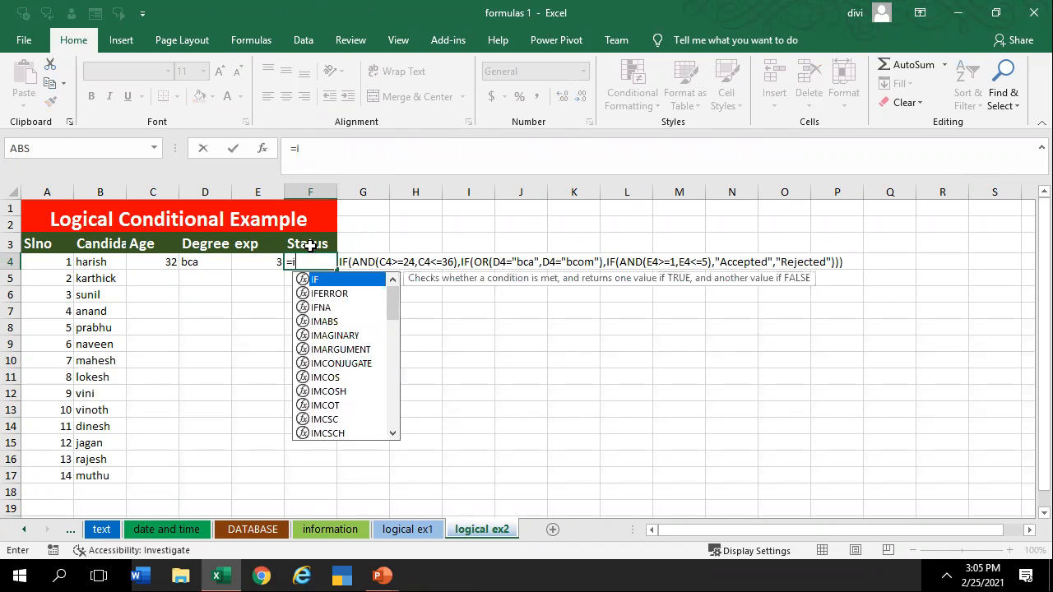
pyautogui.write('f(')
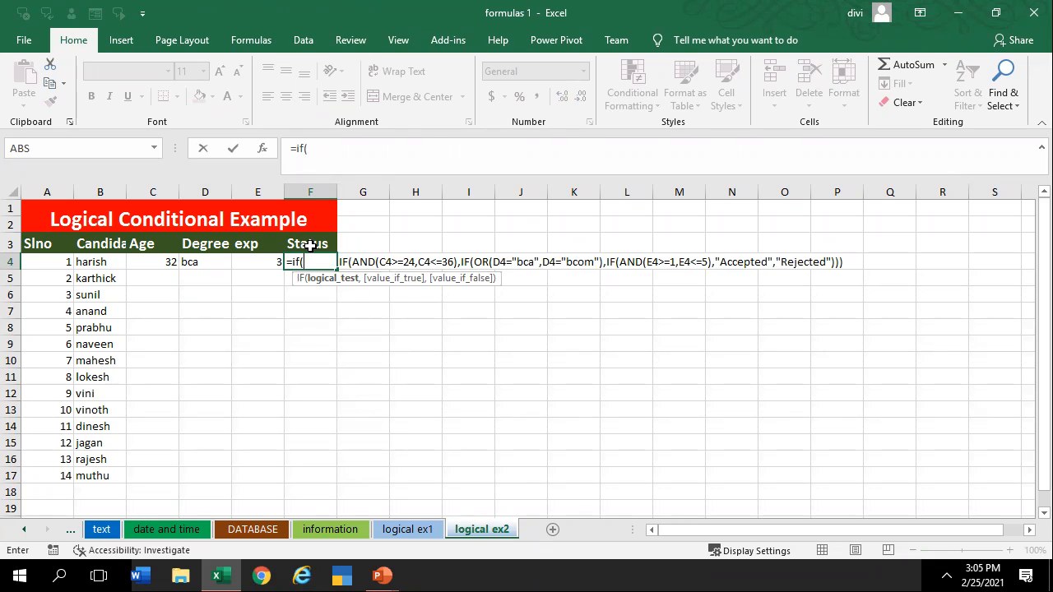
pyautogui.write('a')
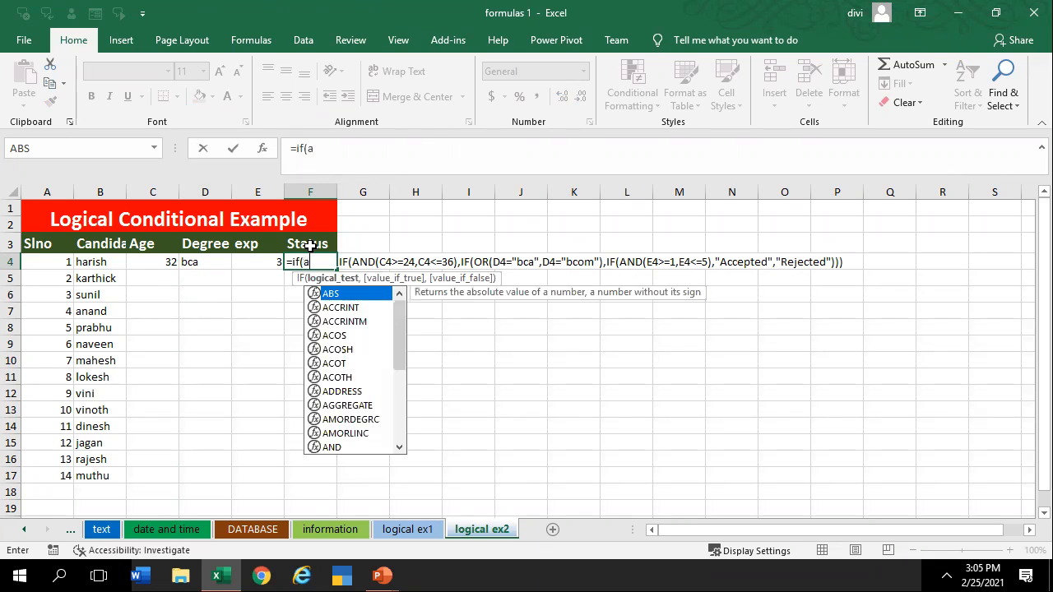
pyautogui.write('nd(')
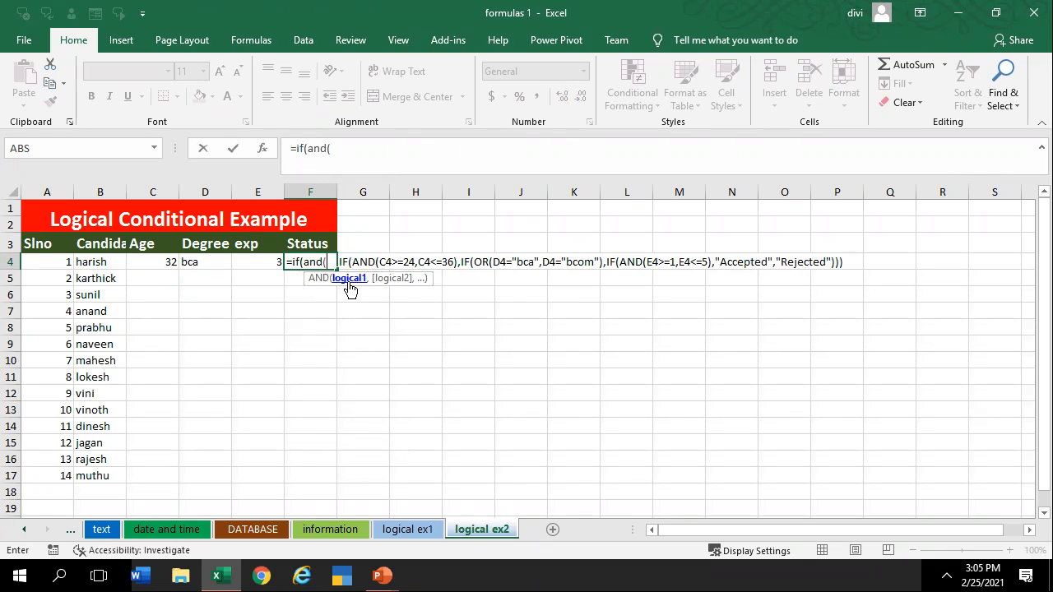
pyautogui.click(161, 262)
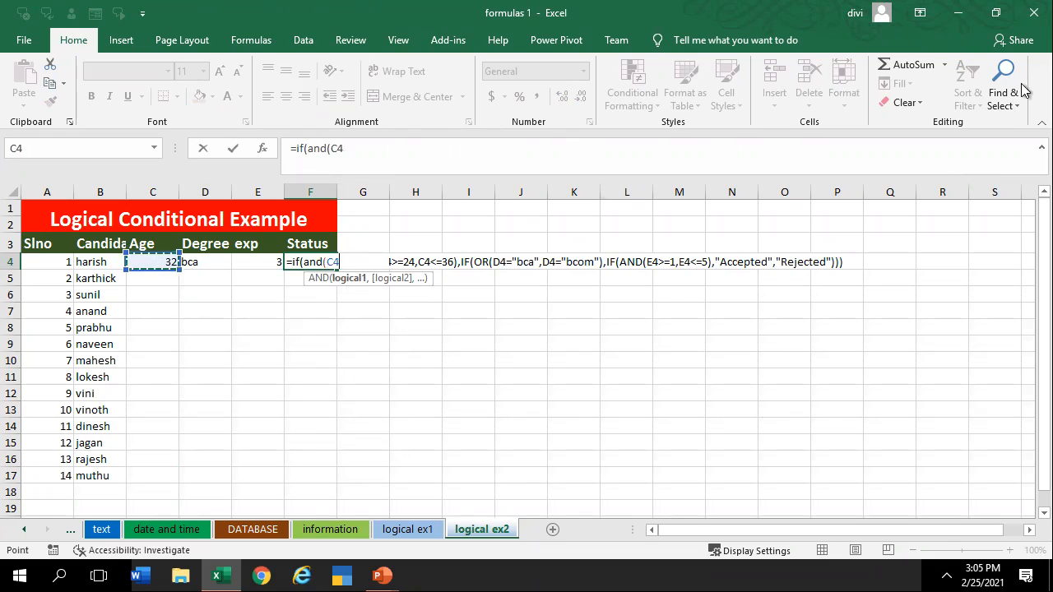
pyautogui.write('>')
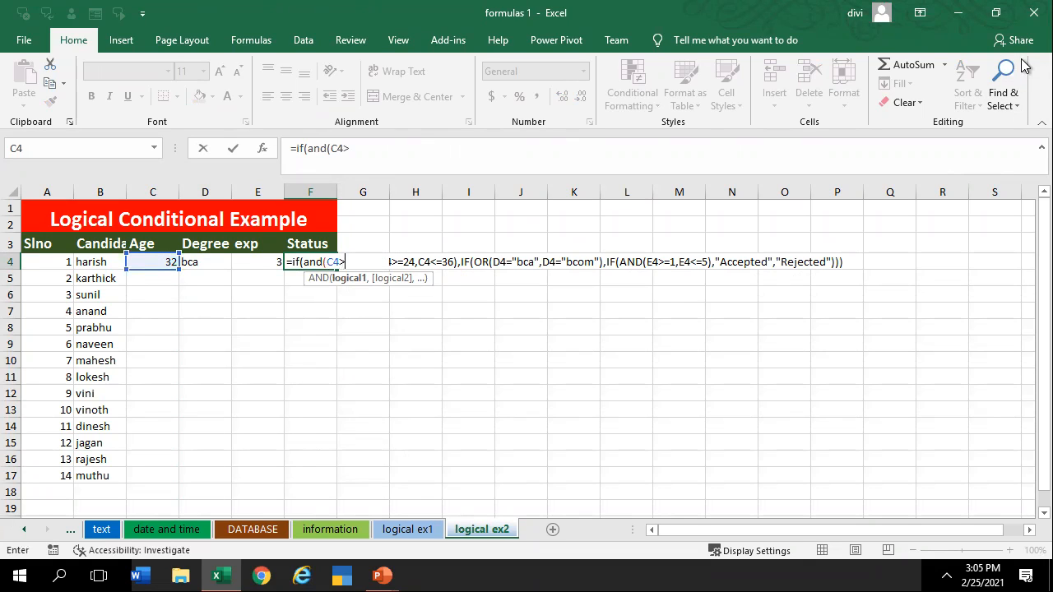
pyautogui.write('3')
pyautogui.press('BackSpace')
pyautogui.write('25,')
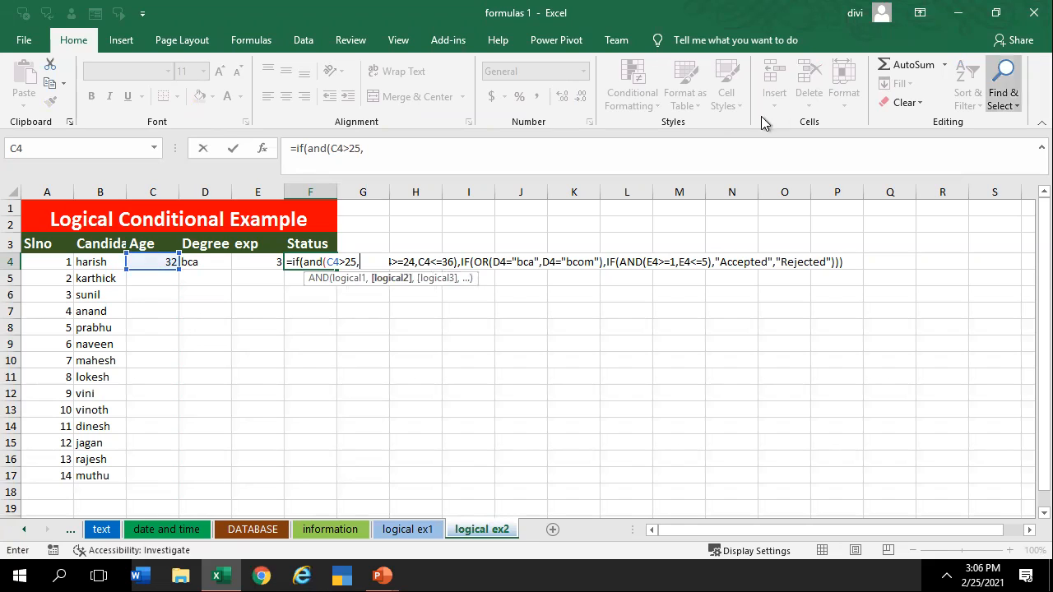
# Finish the F4 formula with the condition C4<40 and the results "accept" if true and "reject" if false
pyautogui.click(150, 264)
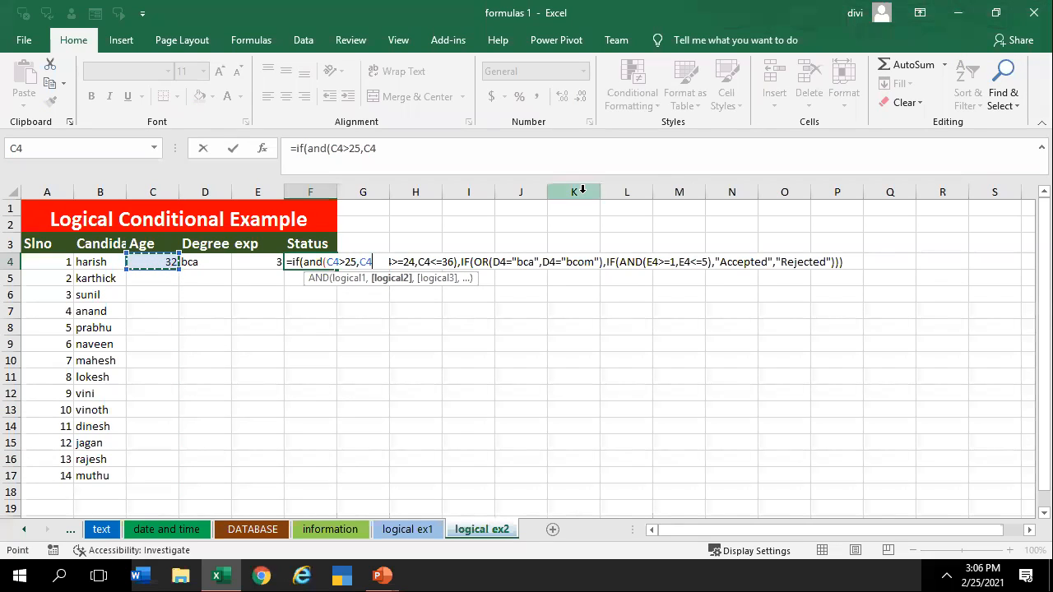
pyautogui.write('<40')
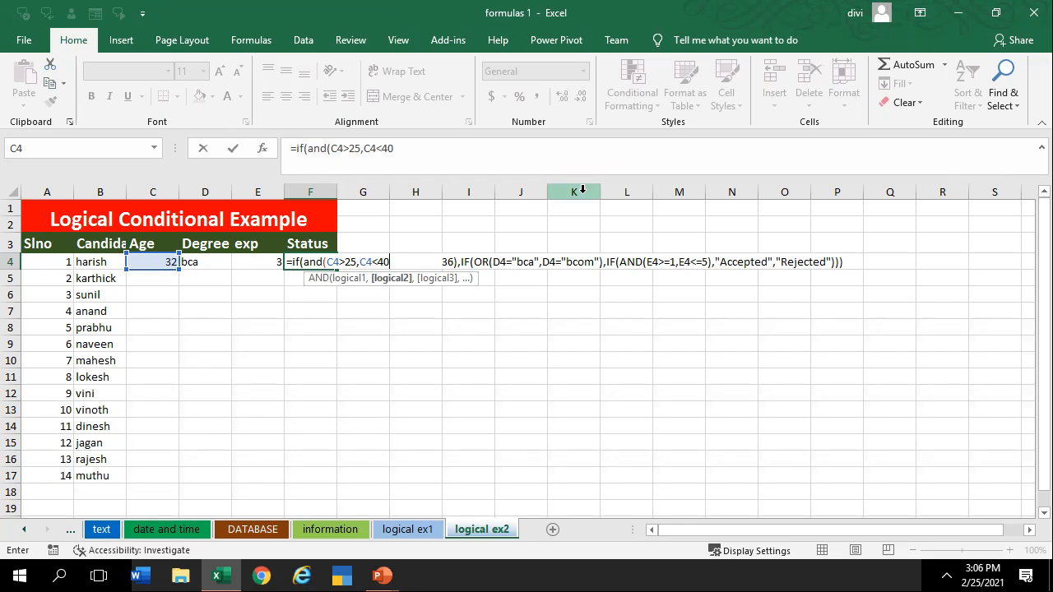
pyautogui.write('),"')
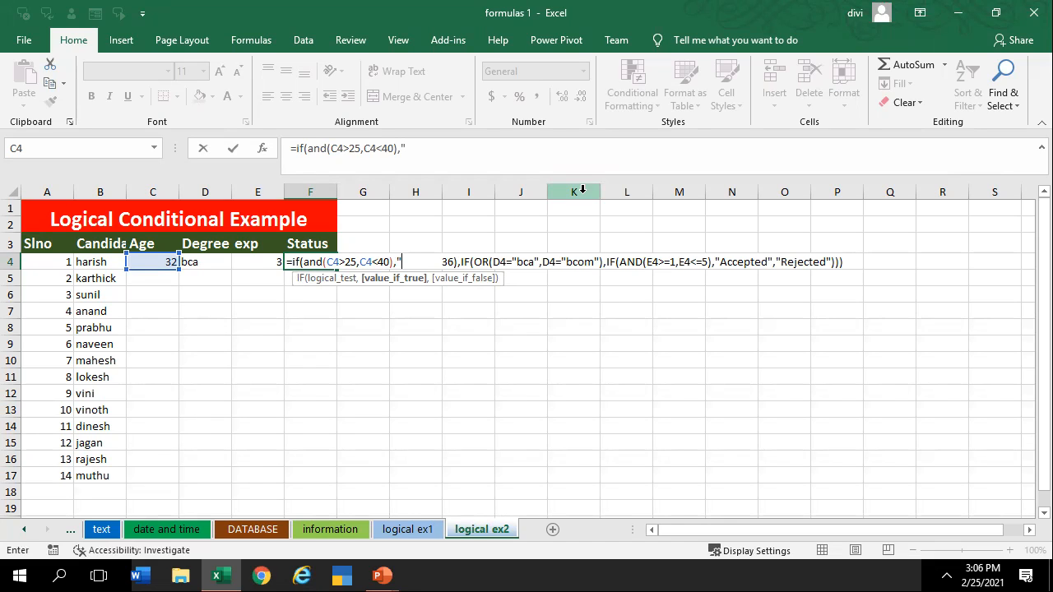
pyautogui.write('accept","reject')
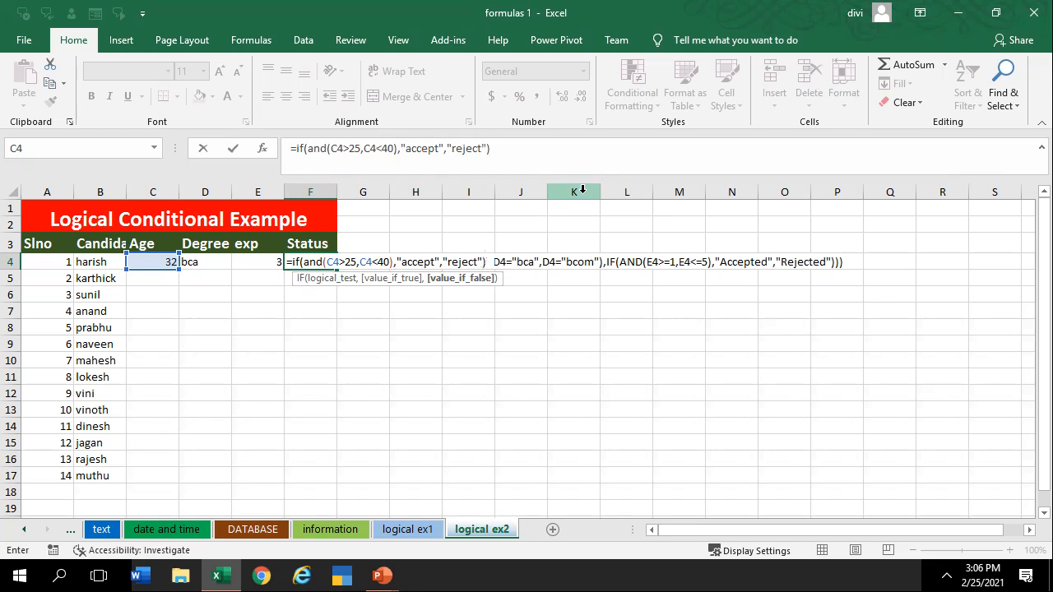
pyautogui.write('")')
pyautogui.press('Return')
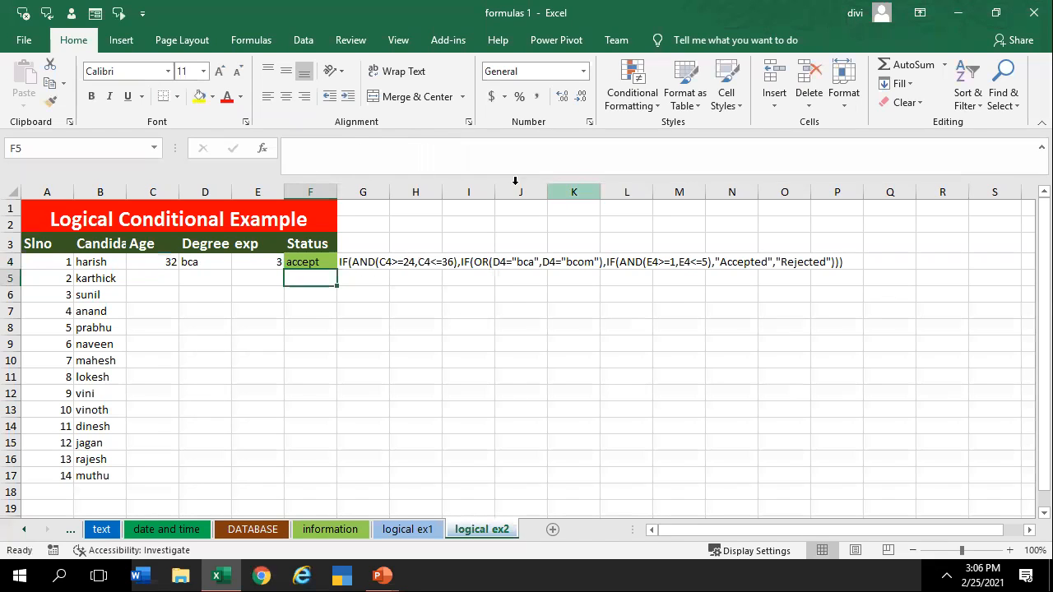
# Review the age-based status formula in F4 and fill it down through F17
pyautogui.click(162, 261)
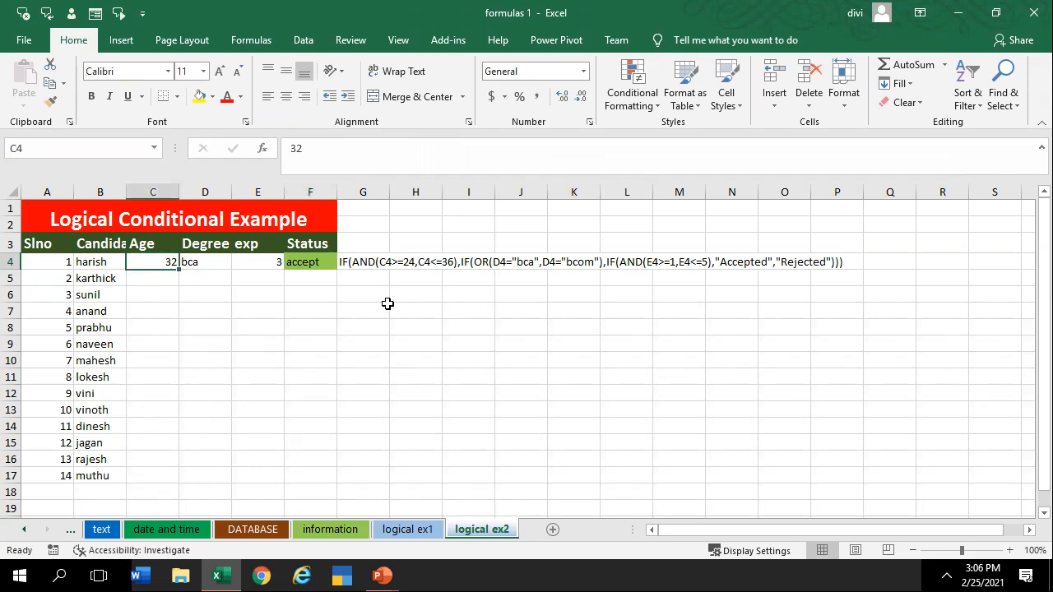
pyautogui.doubleClick(305, 262)
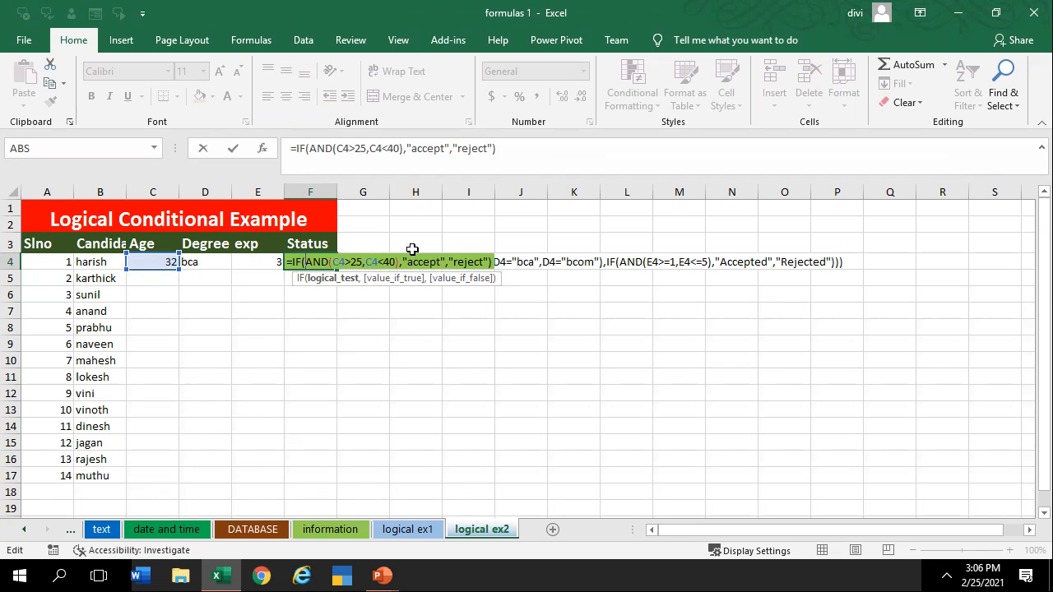
pyautogui.press('Return')
pyautogui.click(289, 261)
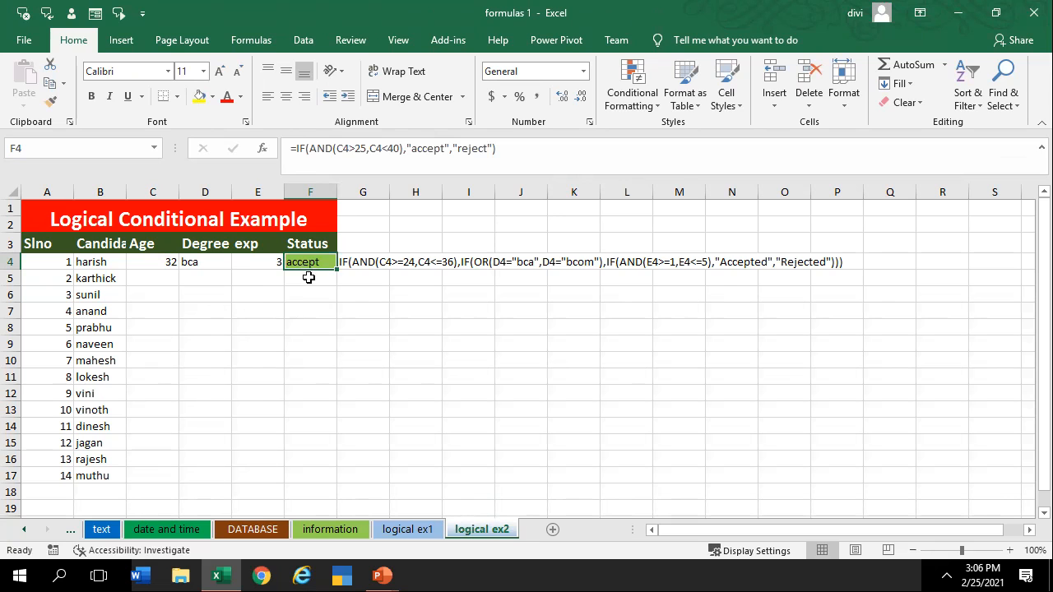
pyautogui.moveTo(339, 270); pyautogui.dragTo(315, 435)
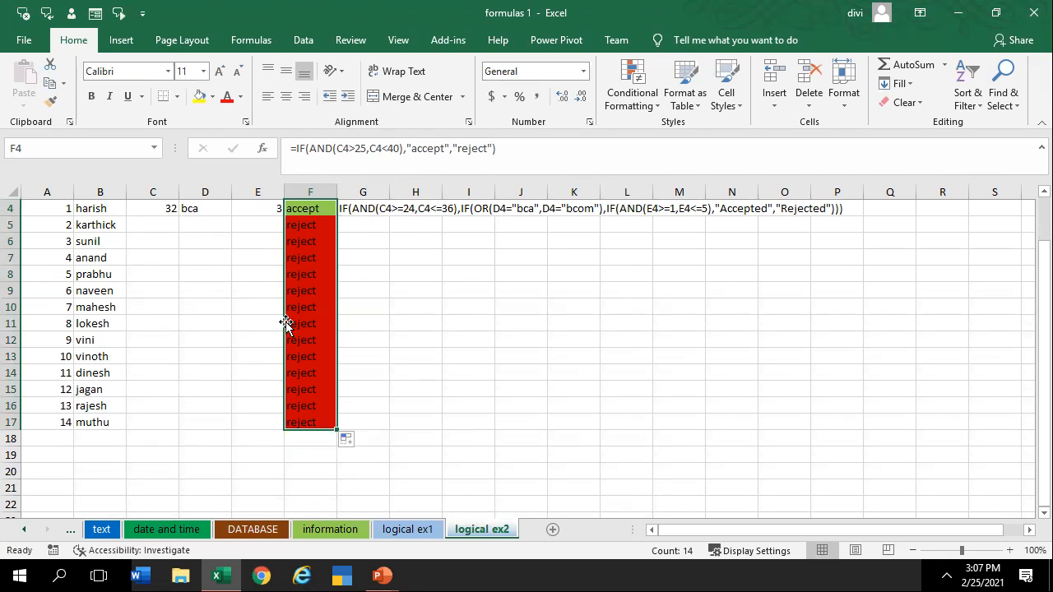
pyautogui.click(309, 229)
pyautogui.scroll(1, 306, 238)
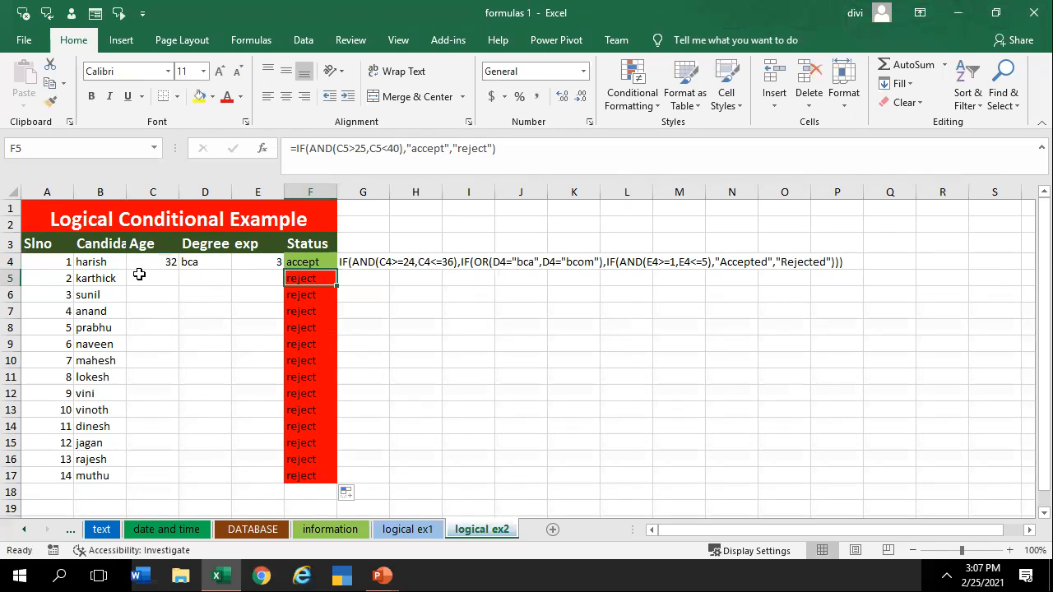
# Enter the ages 22, 60, 32 and 26 in C5:C8
pyautogui.click(139, 277)
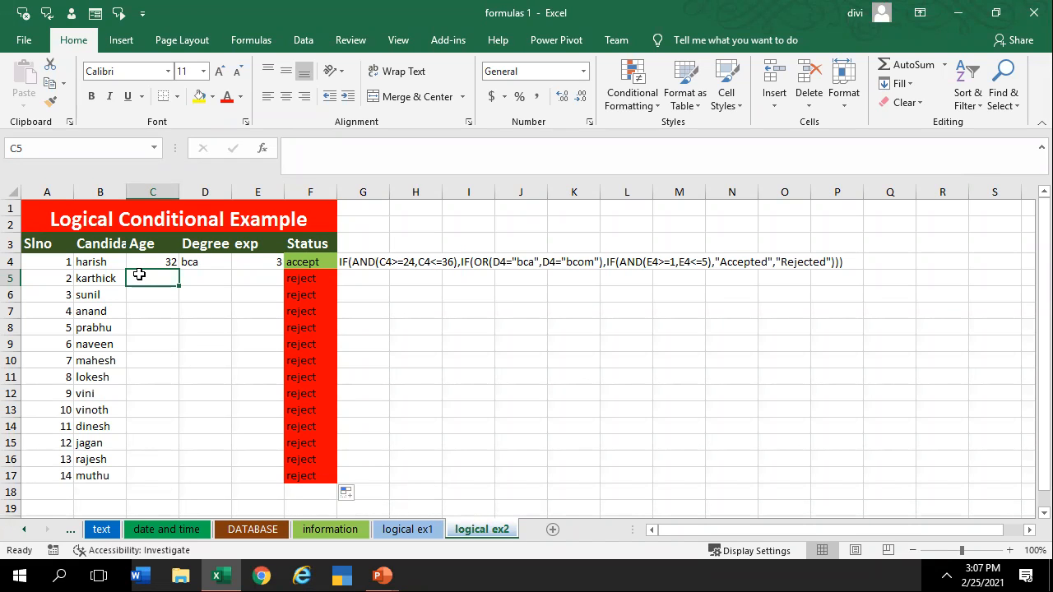
pyautogui.write('22')
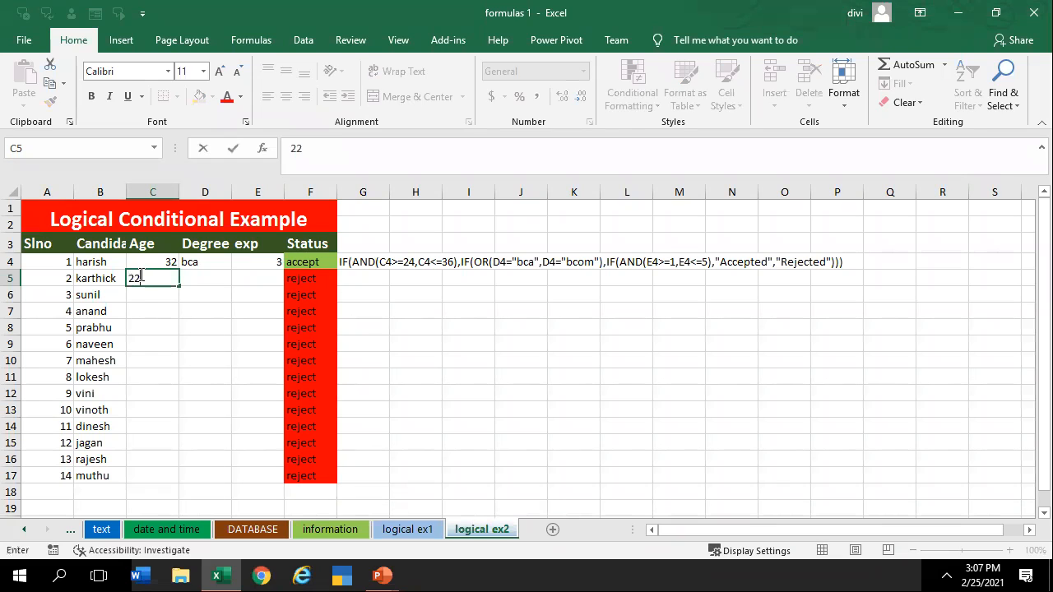
pyautogui.press('Return')
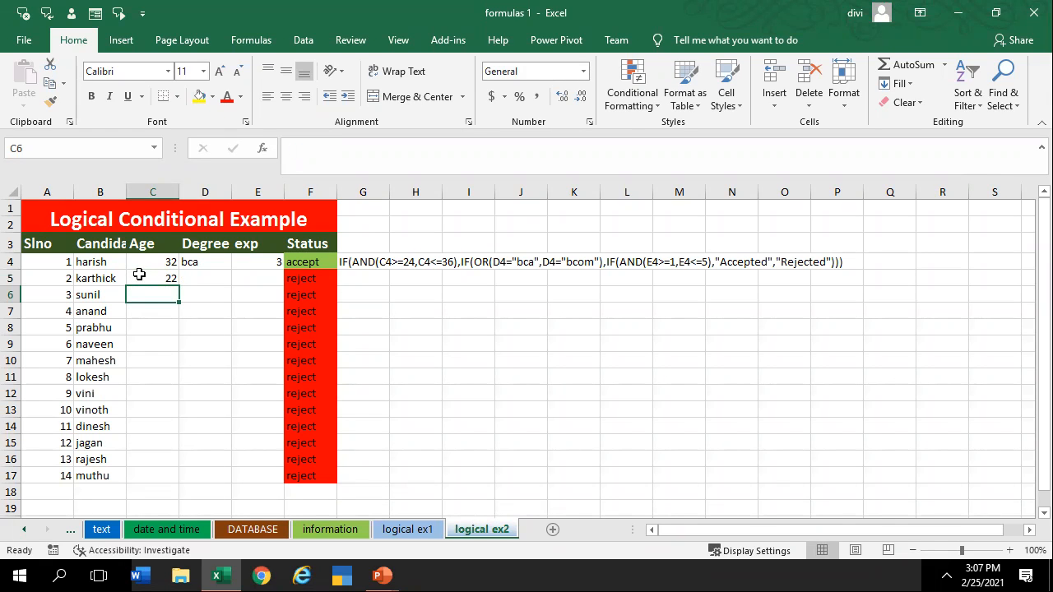
pyautogui.write('60')
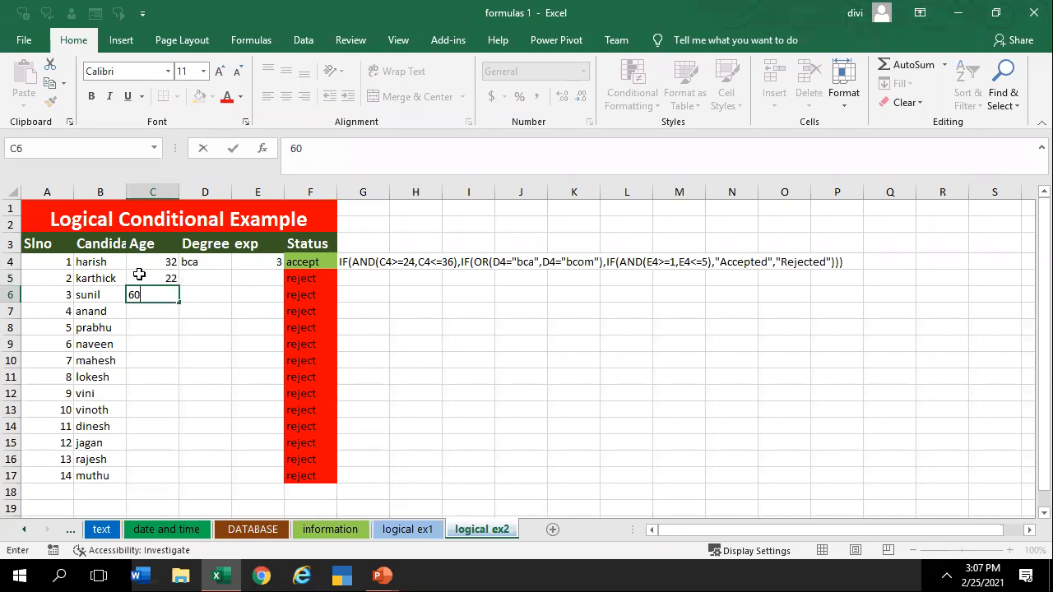
pyautogui.press('Return')
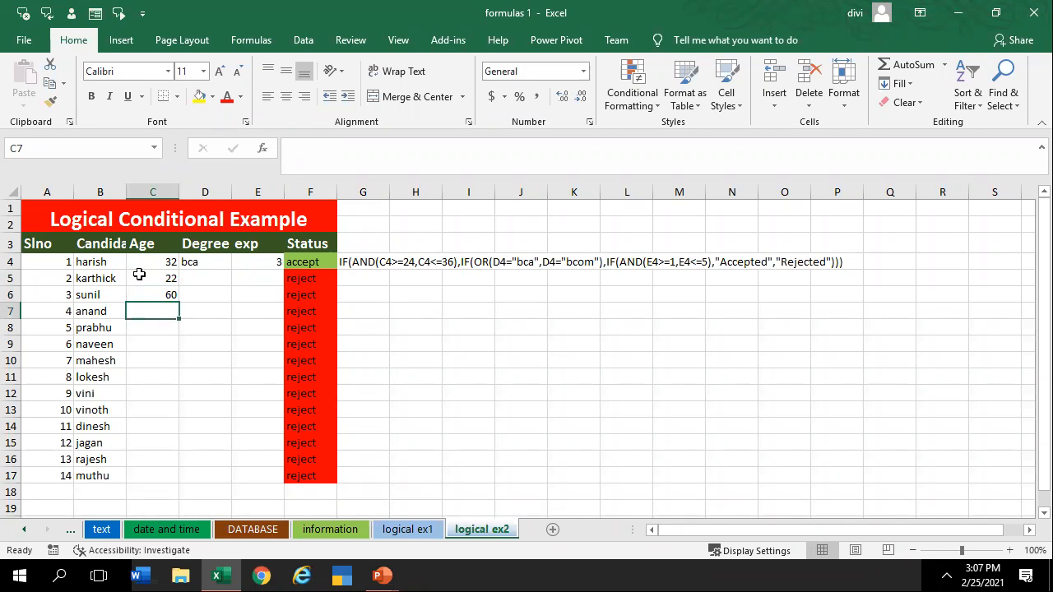
pyautogui.write('32')
pyautogui.press('Return')
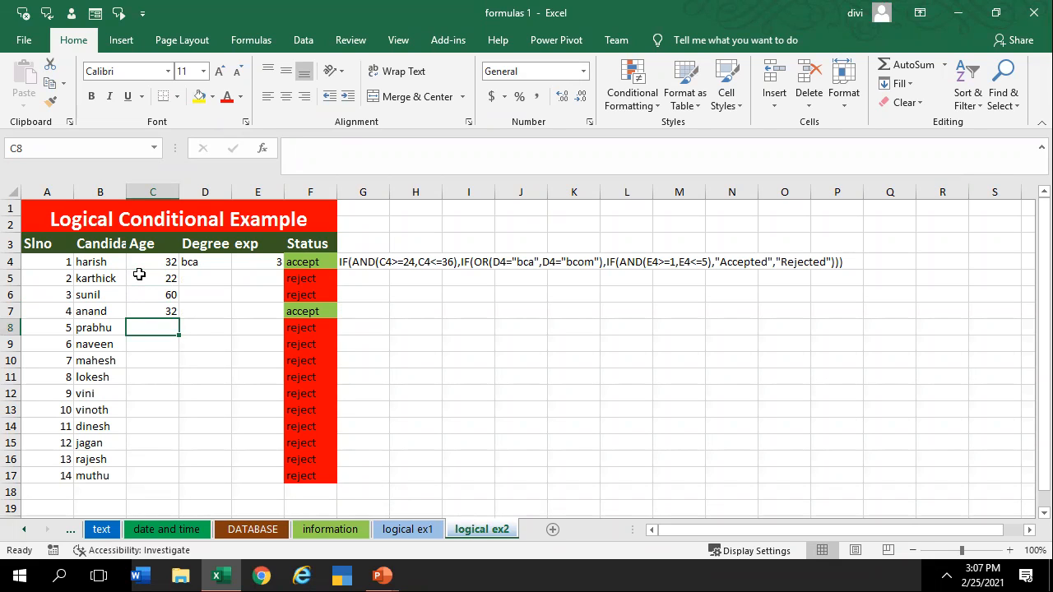
pyautogui.write('26')
pyautogui.press('Return')
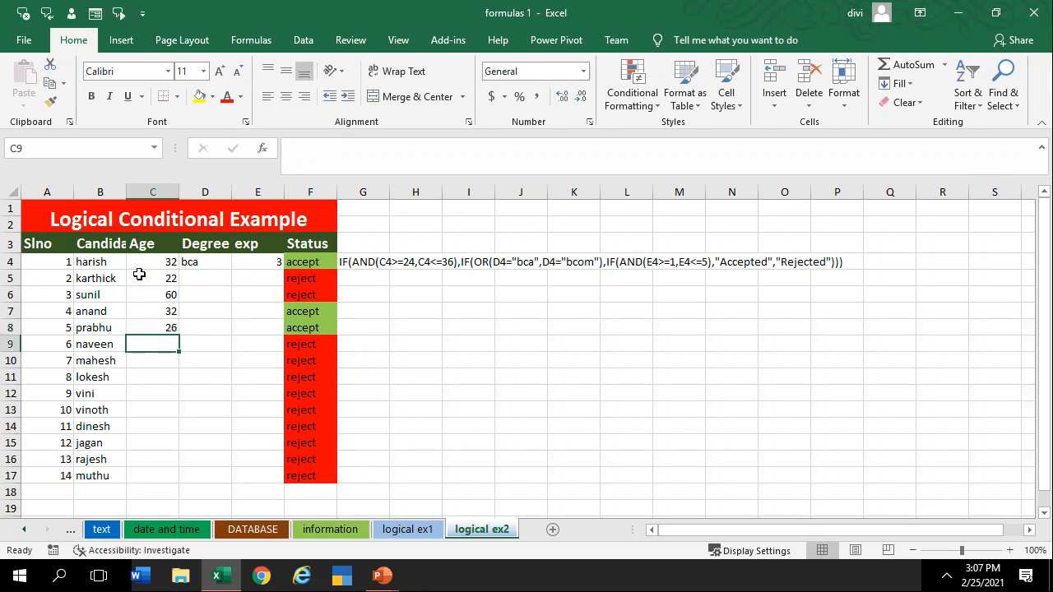
# Add a nested IF to the F4 formula with an OR test whose first condition is D4=bca
pyautogui.doubleClick(312, 262)
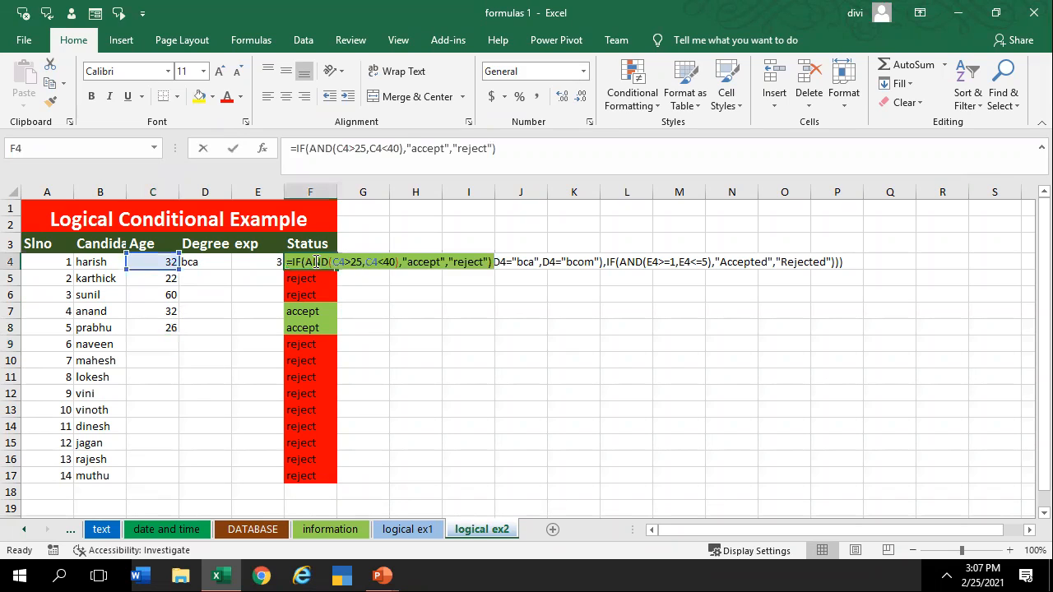
pyautogui.click(487, 262)
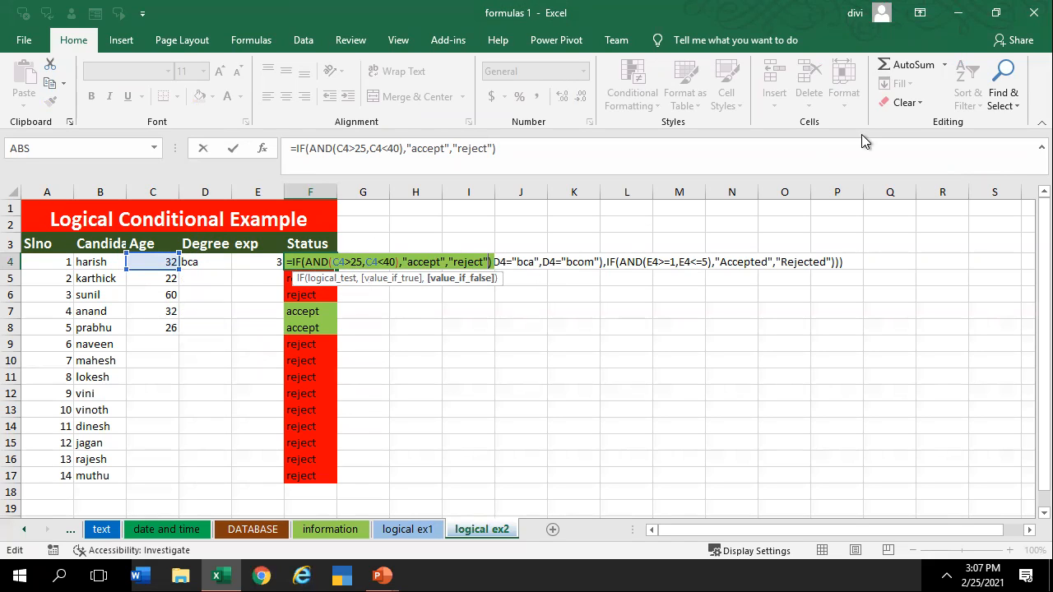
pyautogui.write(',if')
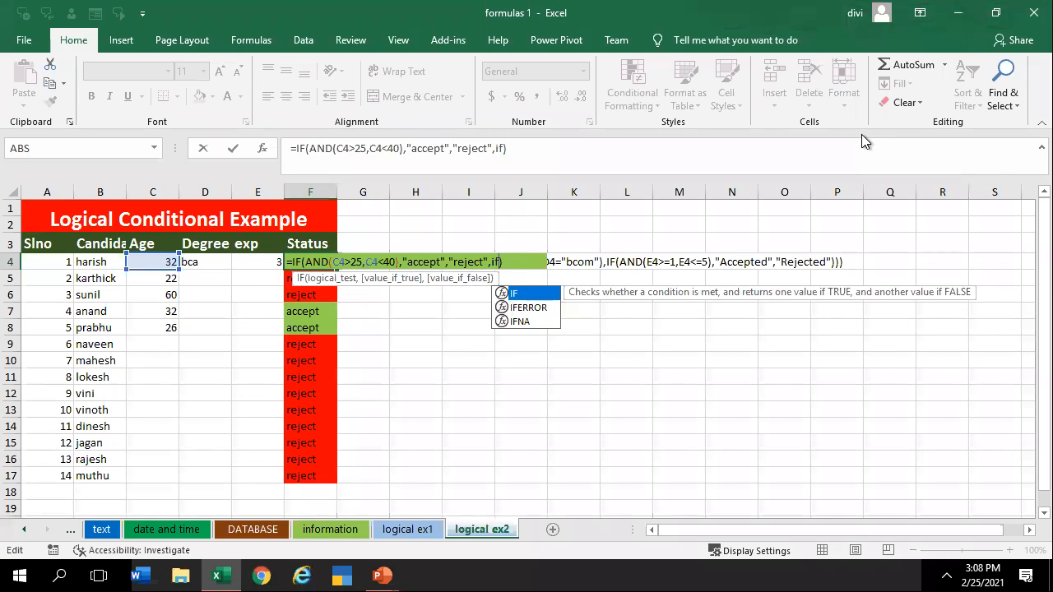
pyautogui.write('(or')
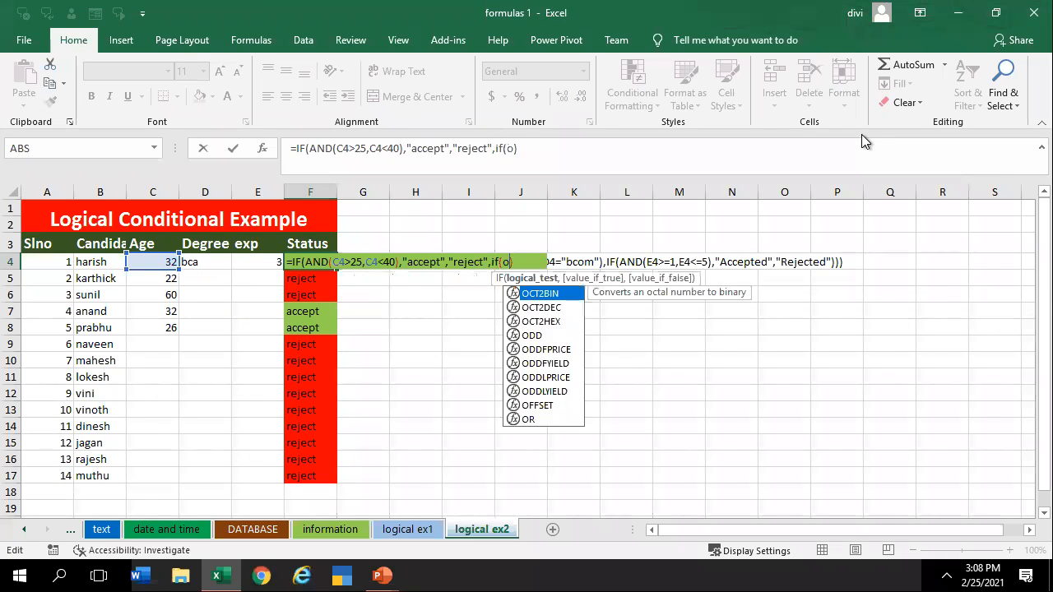
pyautogui.write('(')
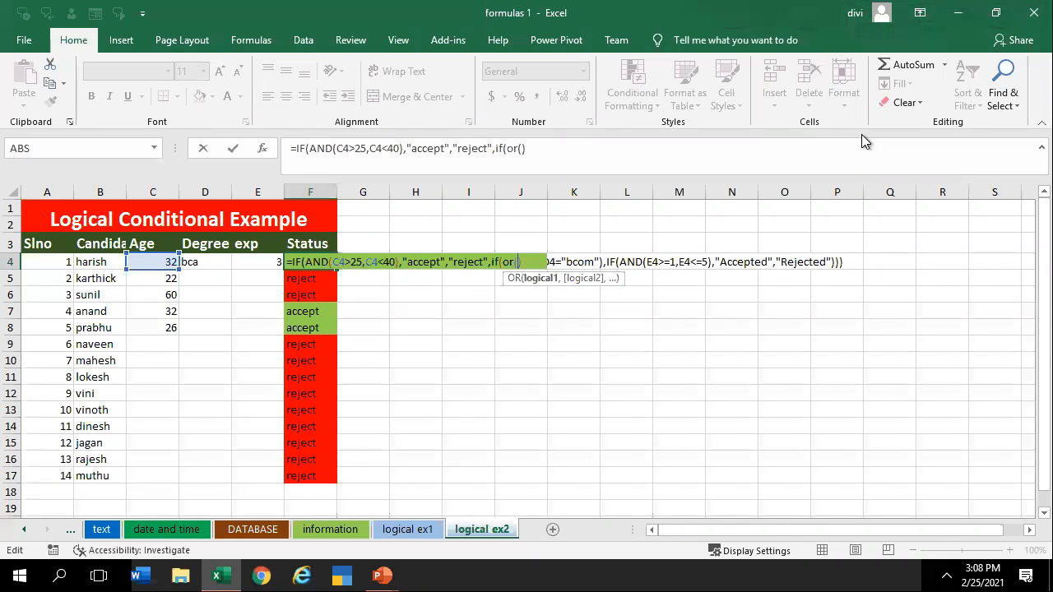
pyautogui.click(195, 262)
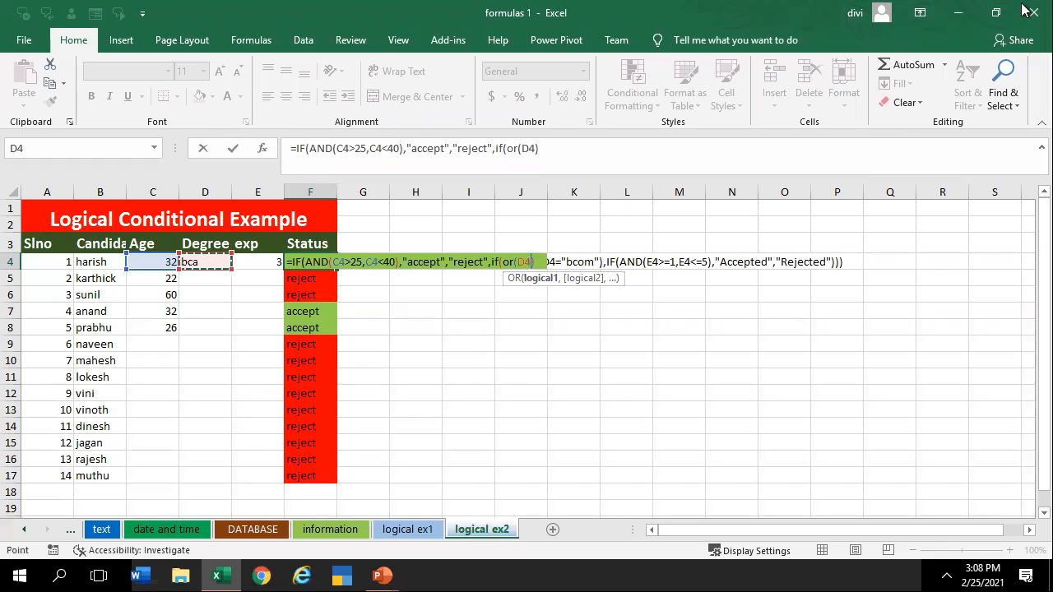
pyautogui.write('>')
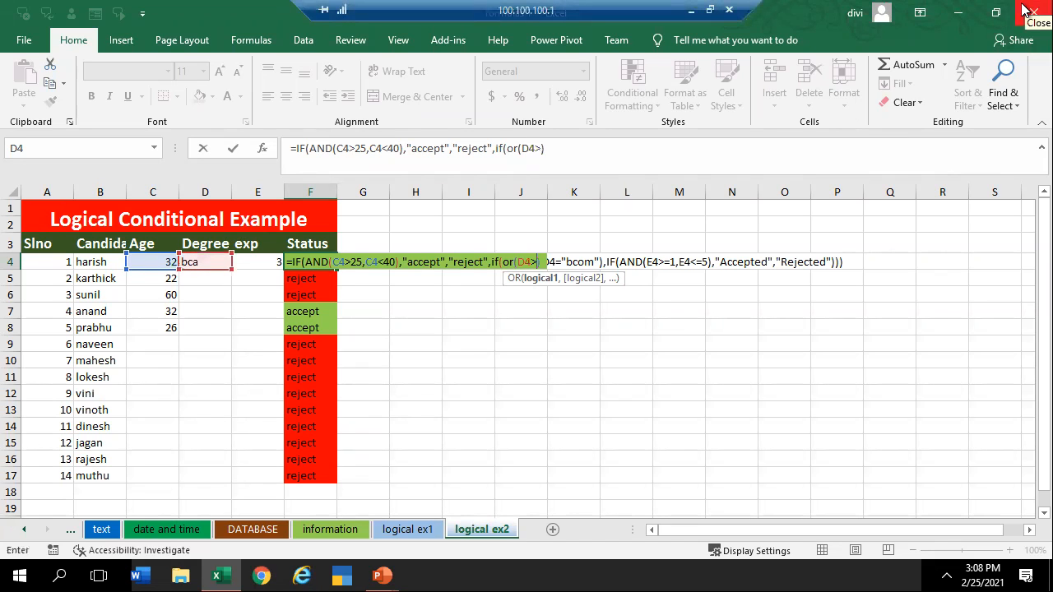
pyautogui.write('b')
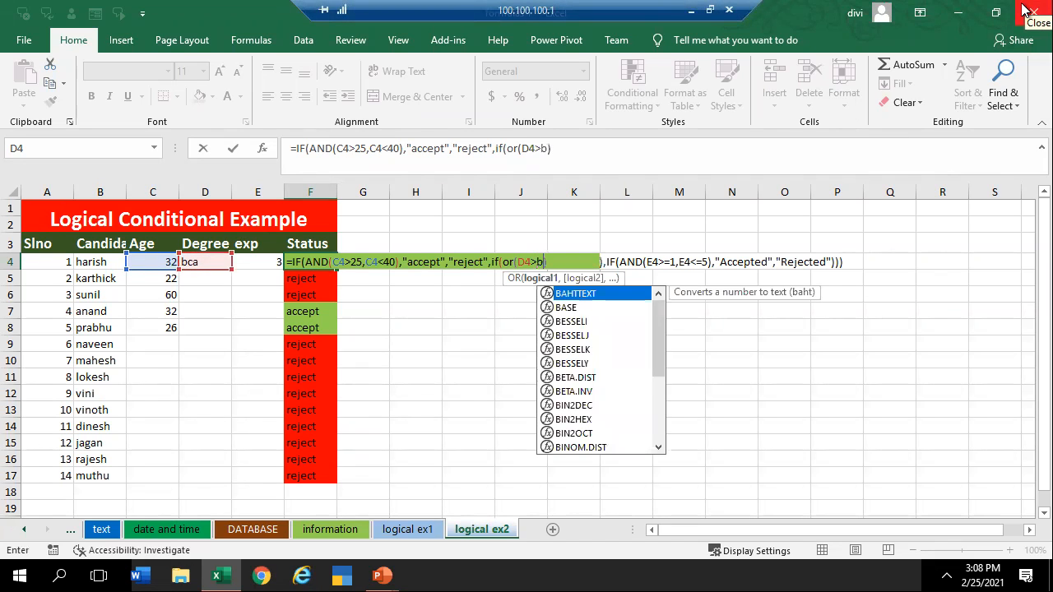
pyautogui.press('BackSpace')
pyautogui.press('BackSpace')
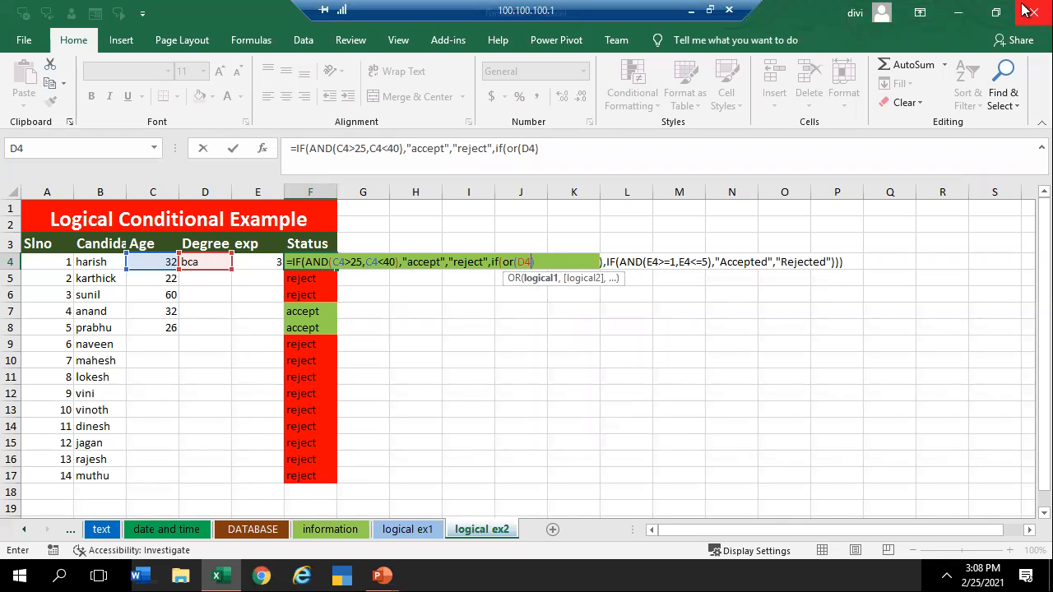
pyautogui.write('=bca,')
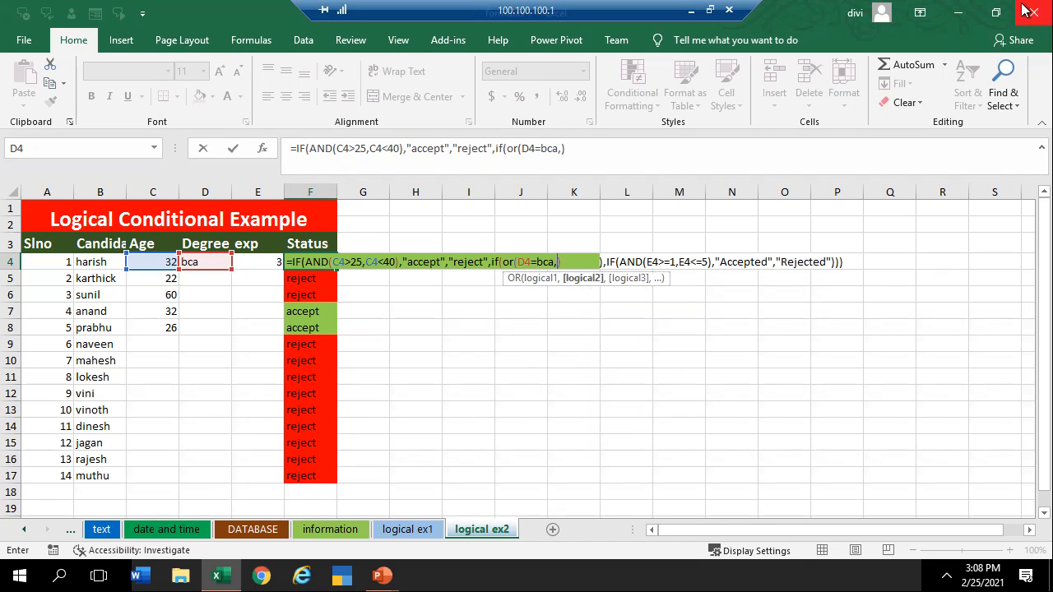
# Add D4=bcom as the second condition of the OR test in F4
pyautogui.click(200, 263)
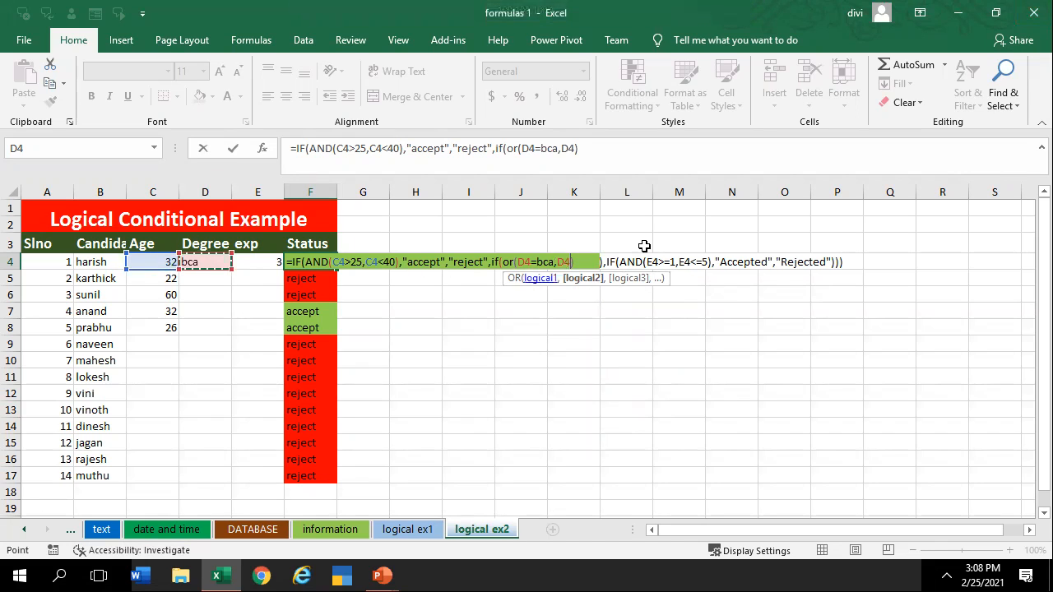
pyautogui.write('=')
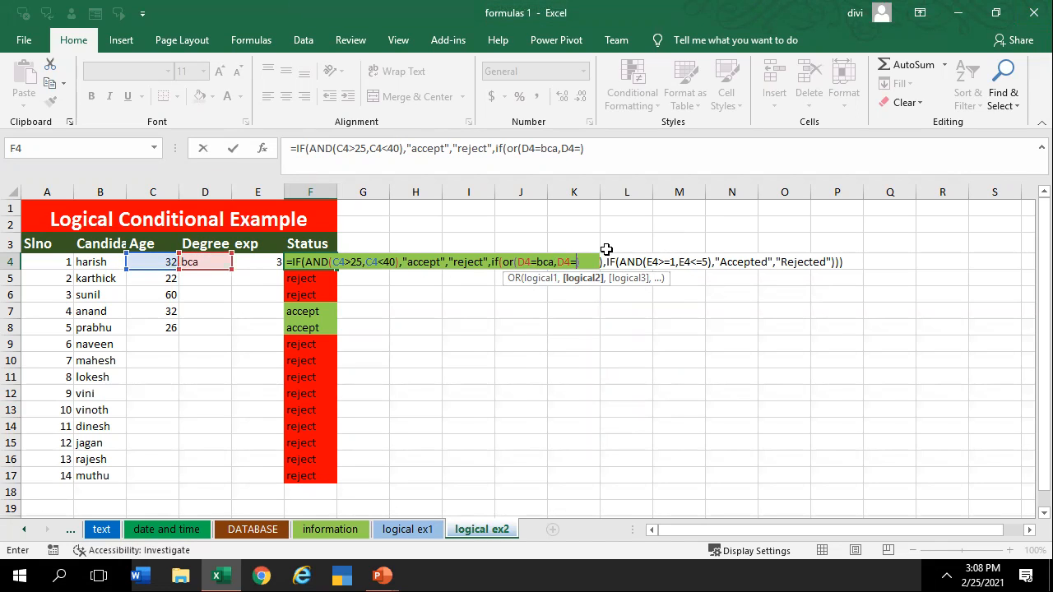
pyautogui.write('bcom')
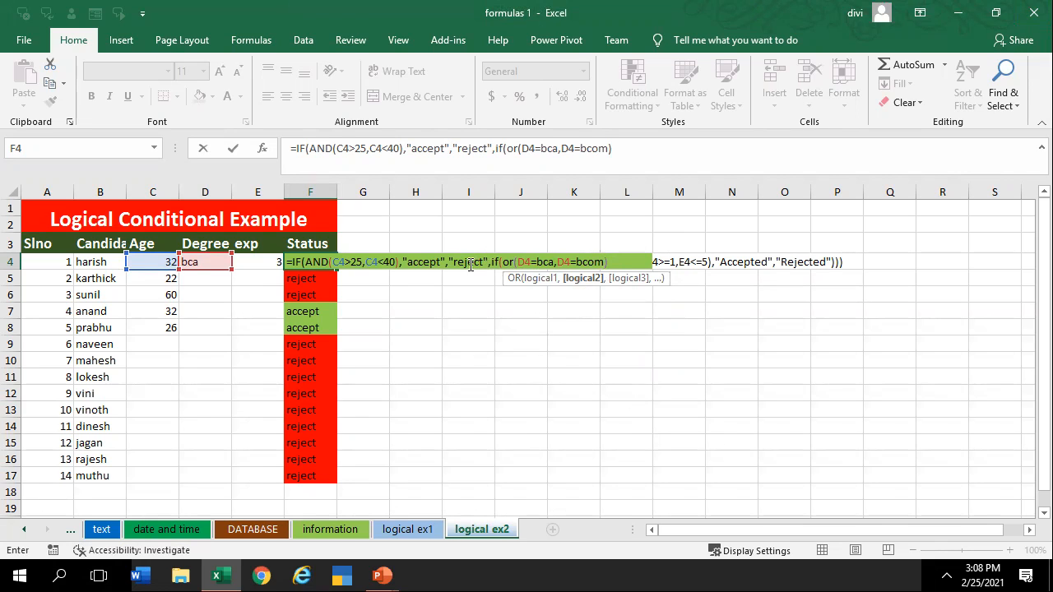
# Move the "accept","reject" results behind the OR test in F4, close both IF functions and enter the formula
pyautogui.click(400, 268)
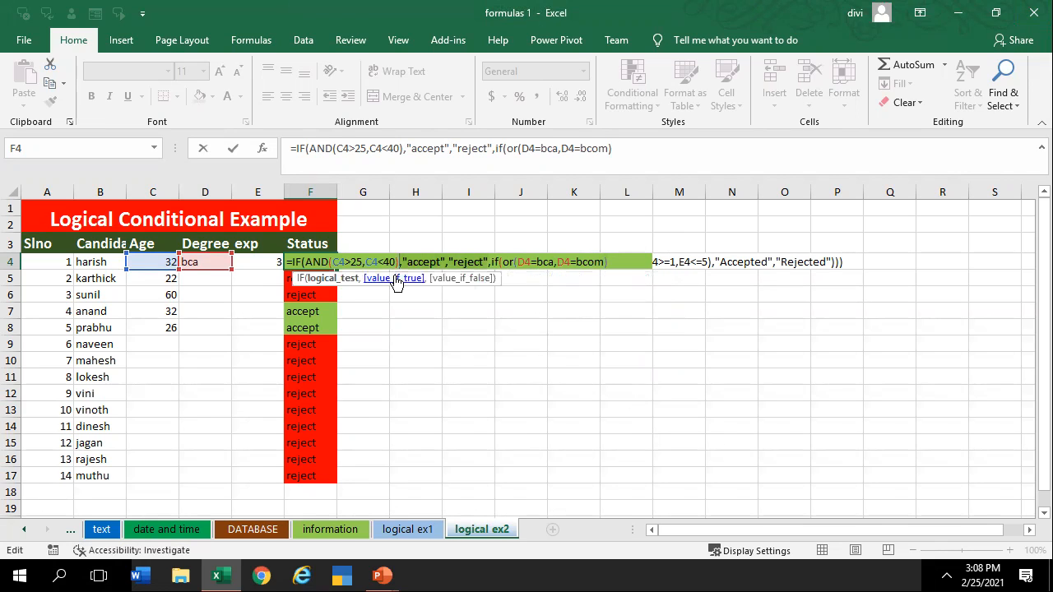
pyautogui.press('Delete')
pyautogui.press('Delete')
pyautogui.press('Delete')
pyautogui.press('Delete')
pyautogui.press('Delete')
pyautogui.press('Delete')
pyautogui.press('Delete')
pyautogui.press('Delete')
pyautogui.press('Delete')
pyautogui.press('Delete')
pyautogui.press('Delete')
pyautogui.press('Delete')
pyautogui.press('Delete')
pyautogui.press('Delete')
pyautogui.press('Delete')
pyautogui.press('Delete')
pyautogui.press('Delete')
pyautogui.press('Delete')
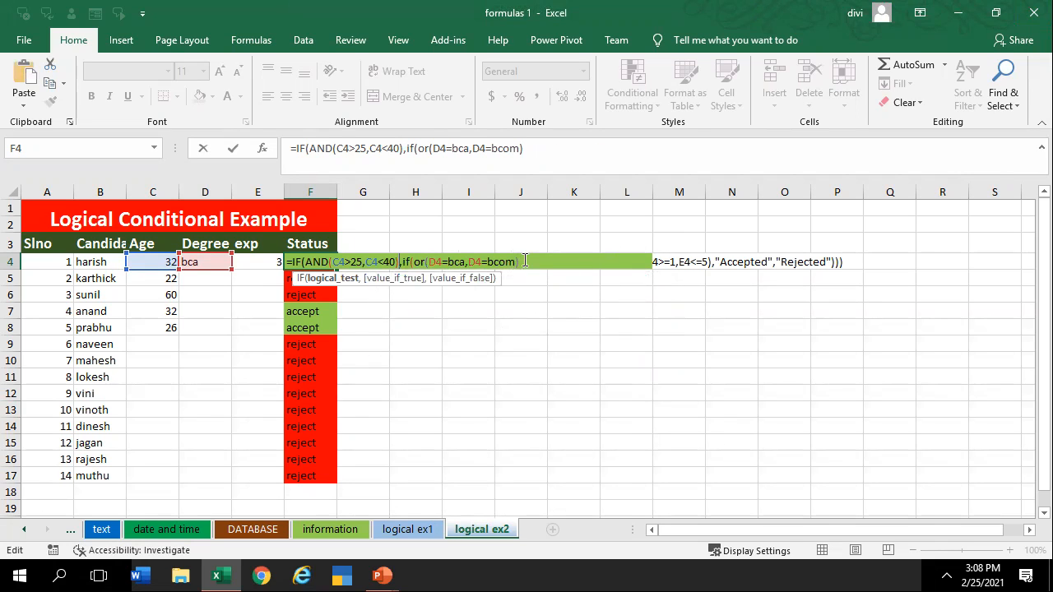
pyautogui.hotkey('ctrl', 'v')
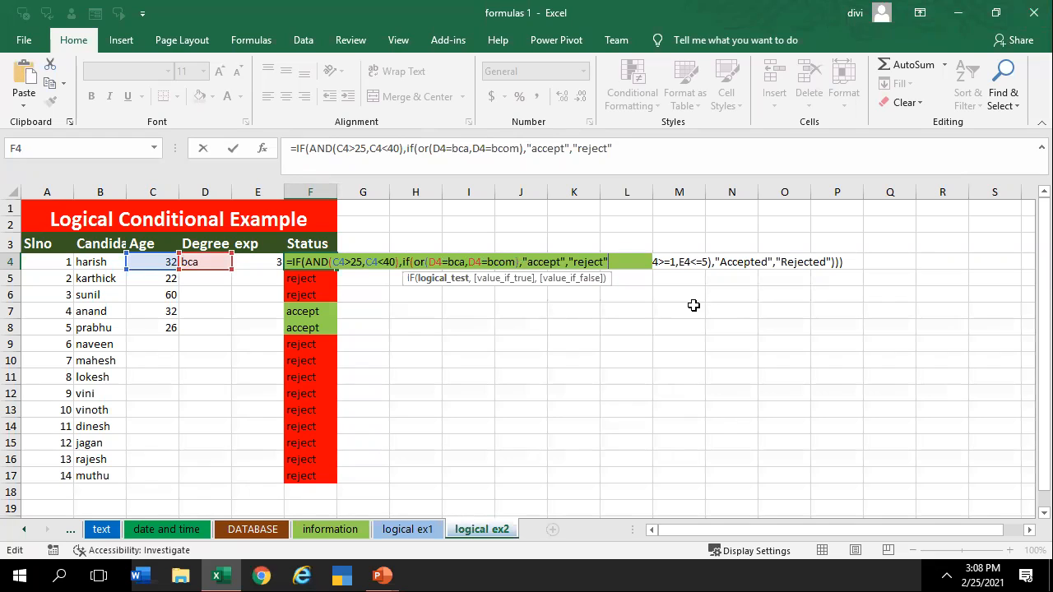
pyautogui.write(')')
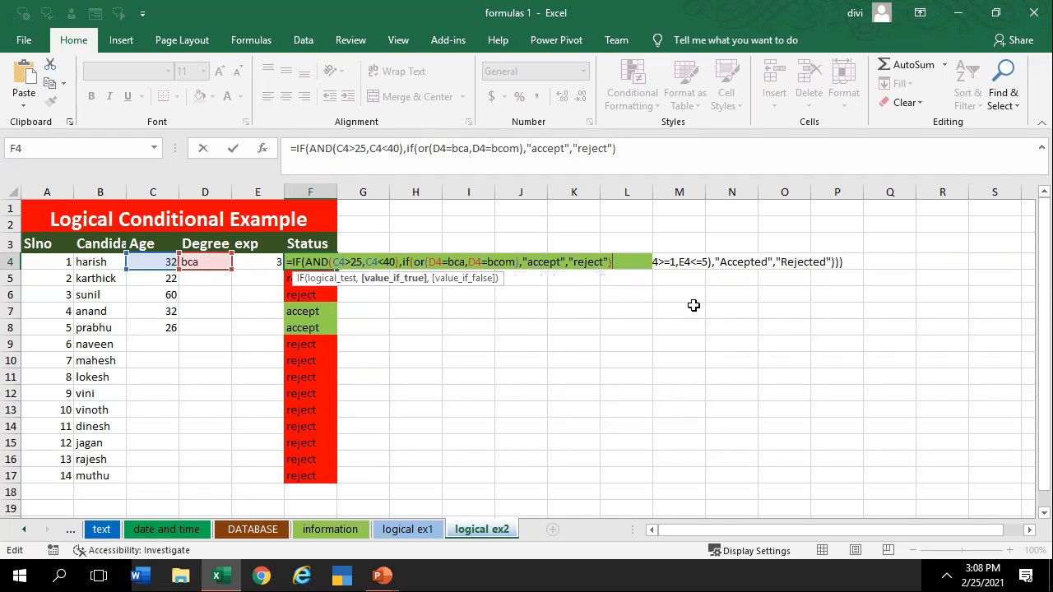
pyautogui.write(')')
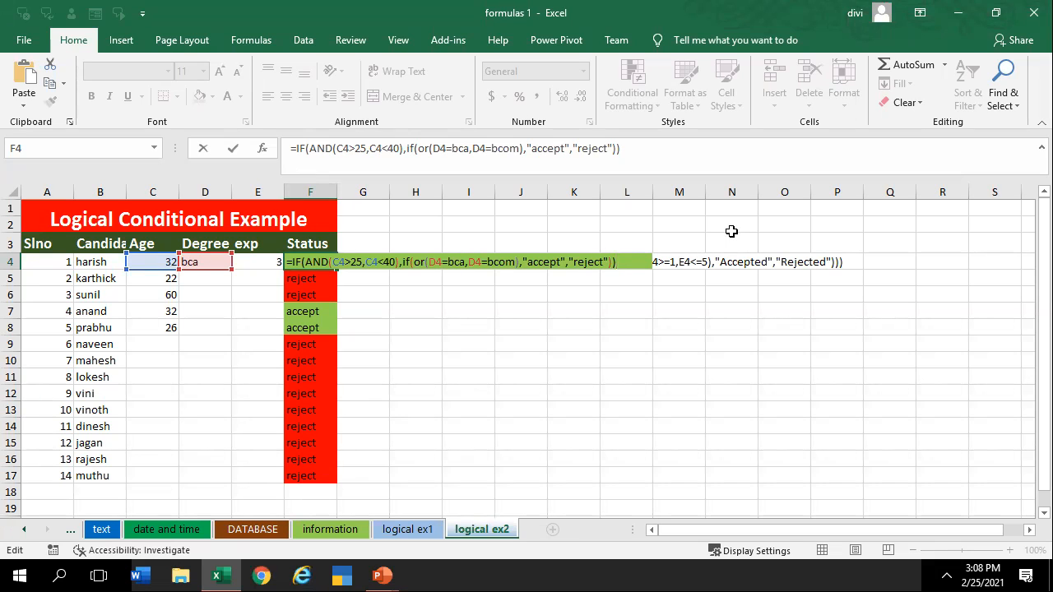
pyautogui.press('Return')
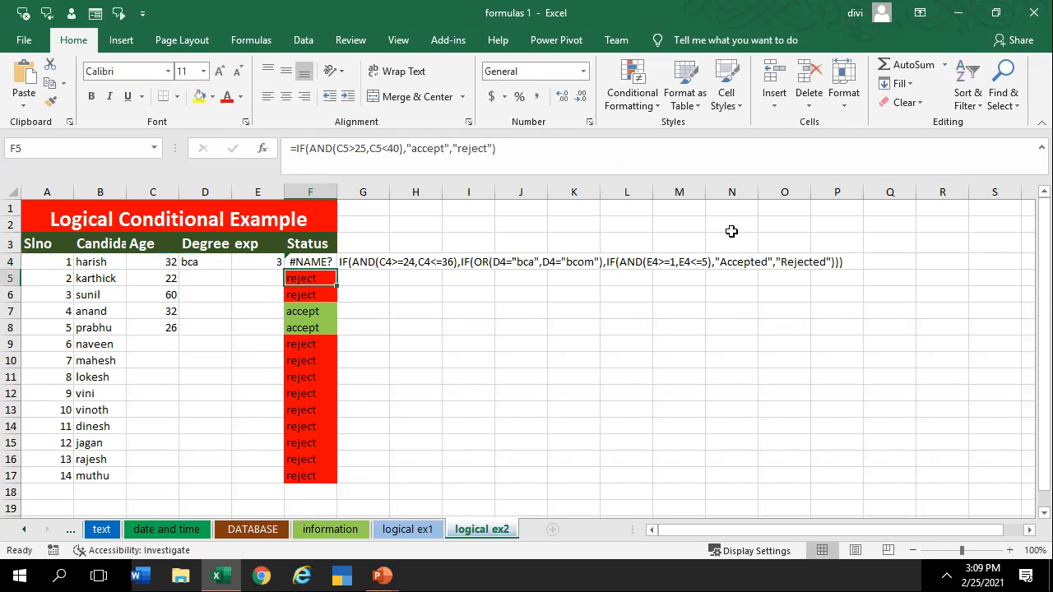
# Review the nested IF and OR formula in F4 and open it for editing
pyautogui.click(304, 262)
pyautogui.doubleClick(303, 262)
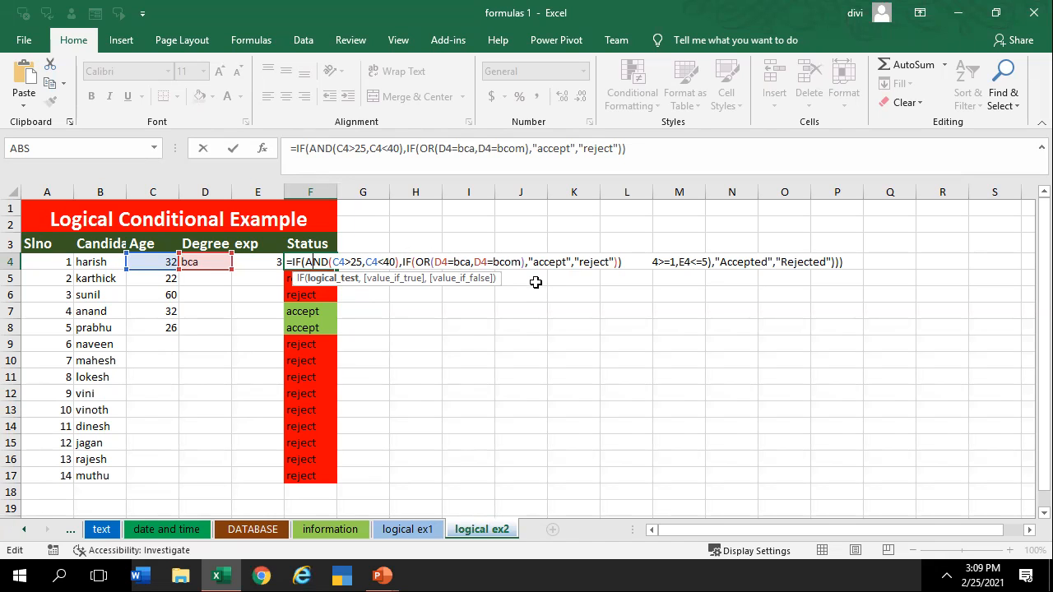
pyautogui.press('Return')
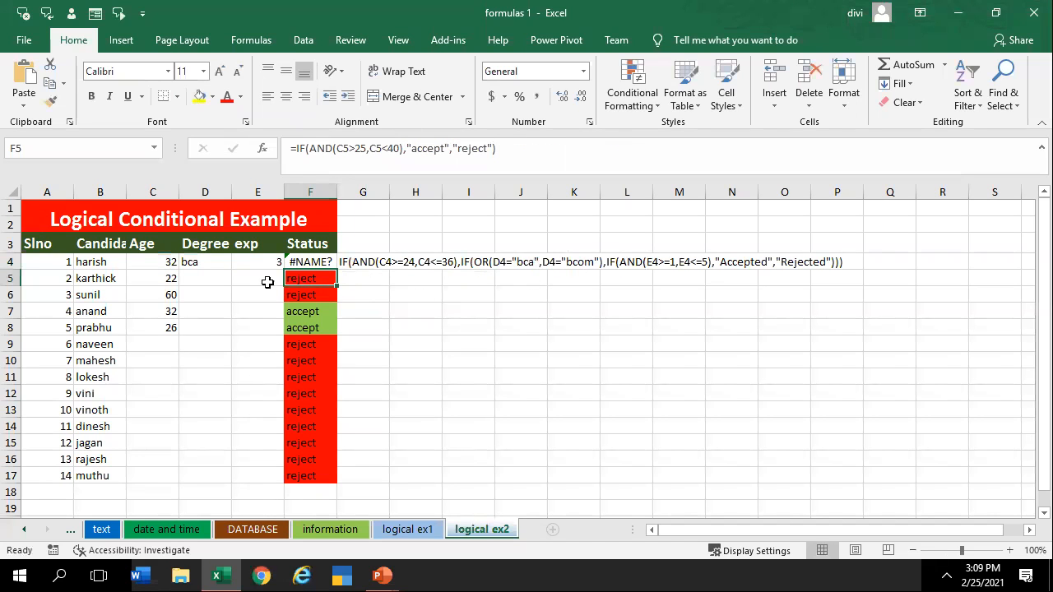
pyautogui.doubleClick(294, 260)
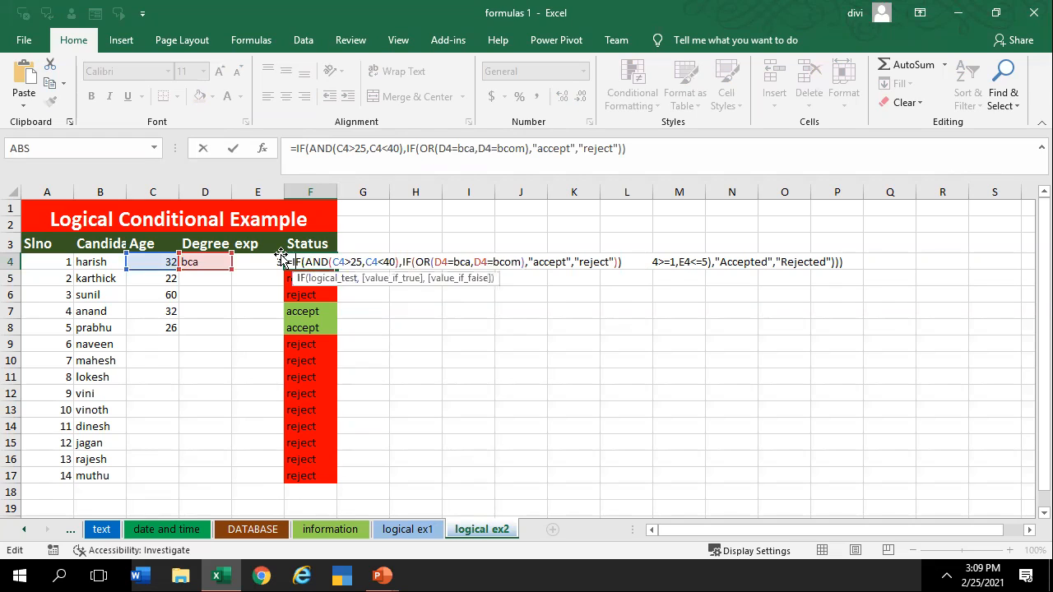
pyautogui.press('Return')
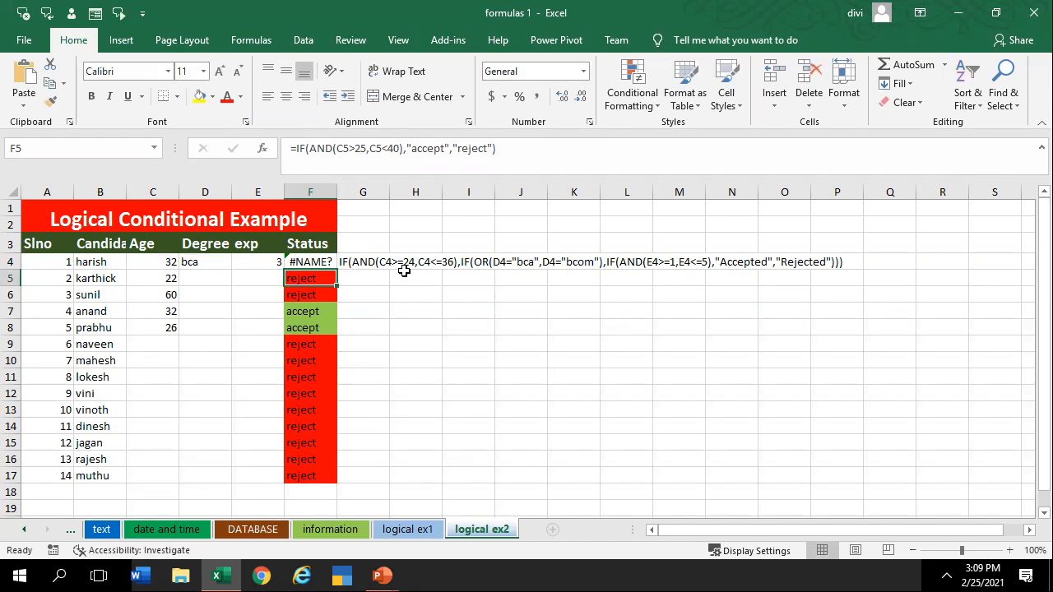
pyautogui.doubleClick(312, 261)
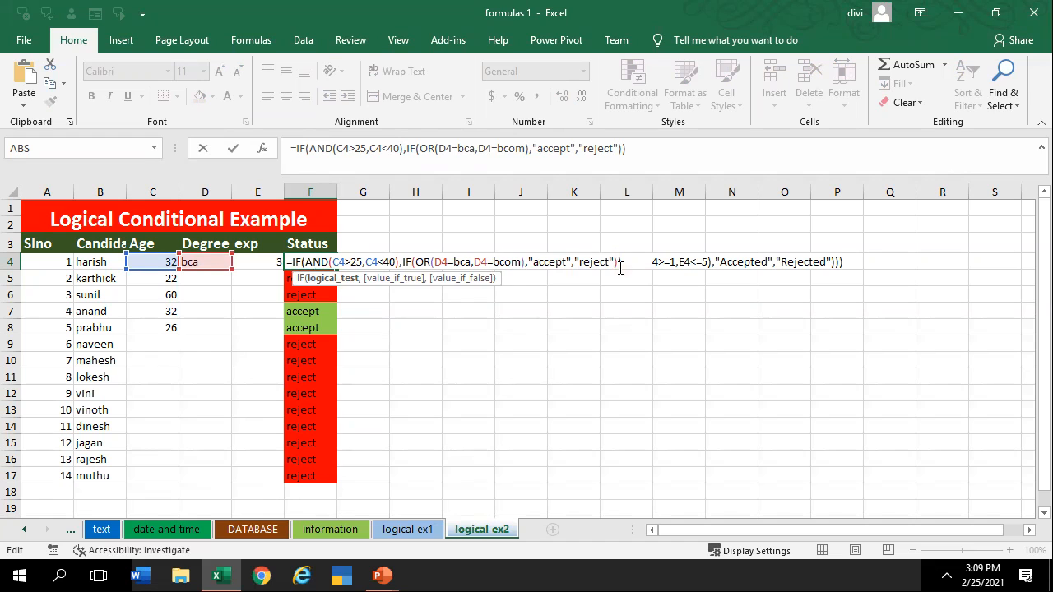
pyautogui.click(574, 261)
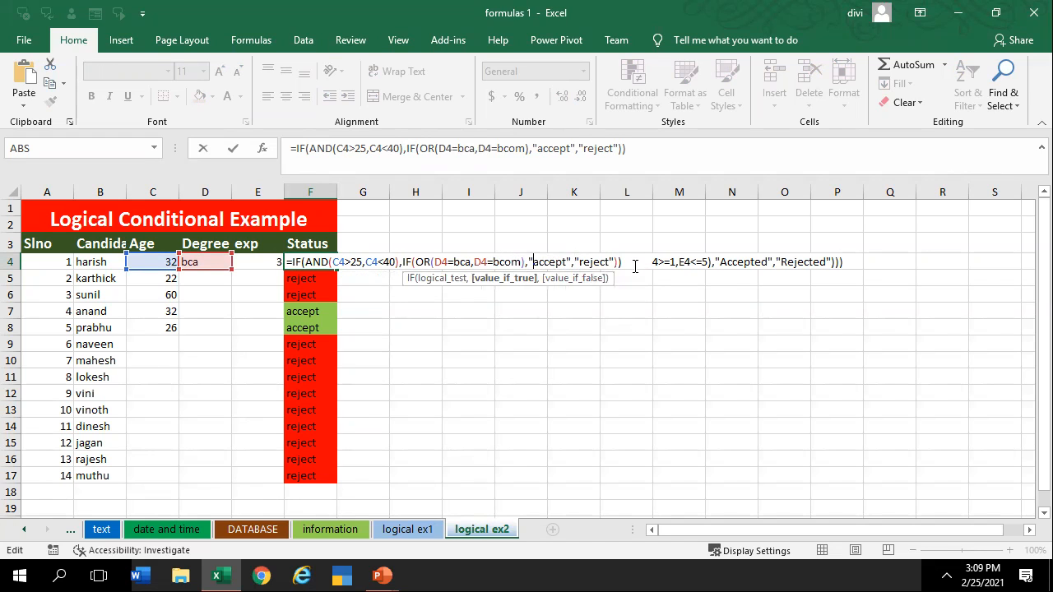
pyautogui.click(609, 261)
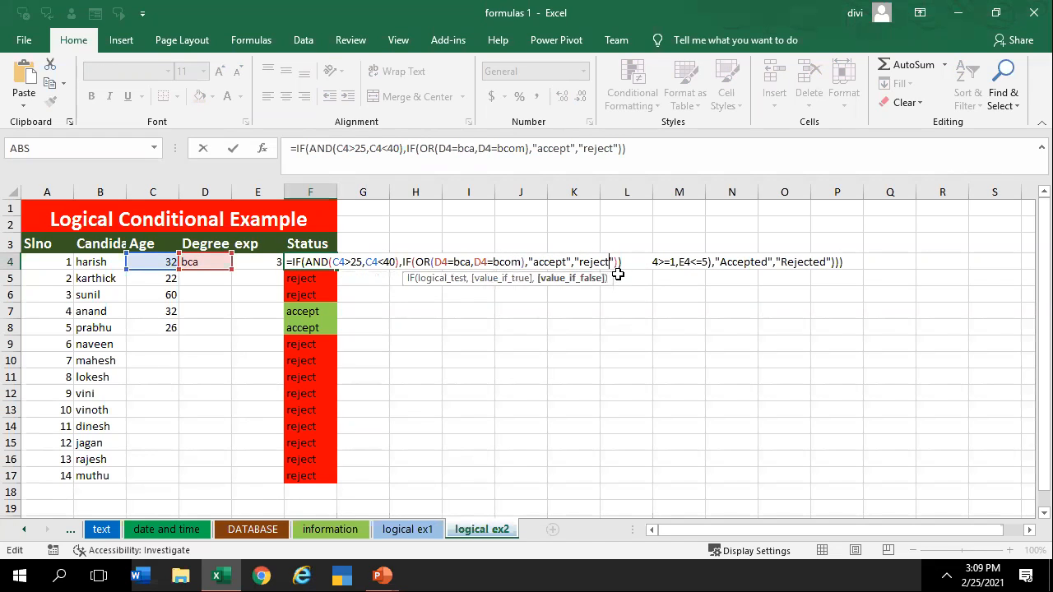
pyautogui.press('Right')
pyautogui.press('BackSpace')
pyautogui.press('BackSpace')
pyautogui.press('BackSpace')
pyautogui.press('BackSpace')
pyautogui.press('BackSpace')
pyautogui.press('BackSpace')
pyautogui.press('BackSpace')
pyautogui.press('BackSpace')
pyautogui.press('BackSpace')
pyautogui.press('BackSpace')
pyautogui.press('BackSpace')
pyautogui.press('BackSpace')
pyautogui.press('BackSpace')
pyautogui.press('BackSpace')
pyautogui.press('BackSpace')
pyautogui.press('BackSpace')
pyautogui.press('BackSpace')
pyautogui.press('BackSpace')
pyautogui.press('BackSpace')
pyautogui.press('BackSpace')
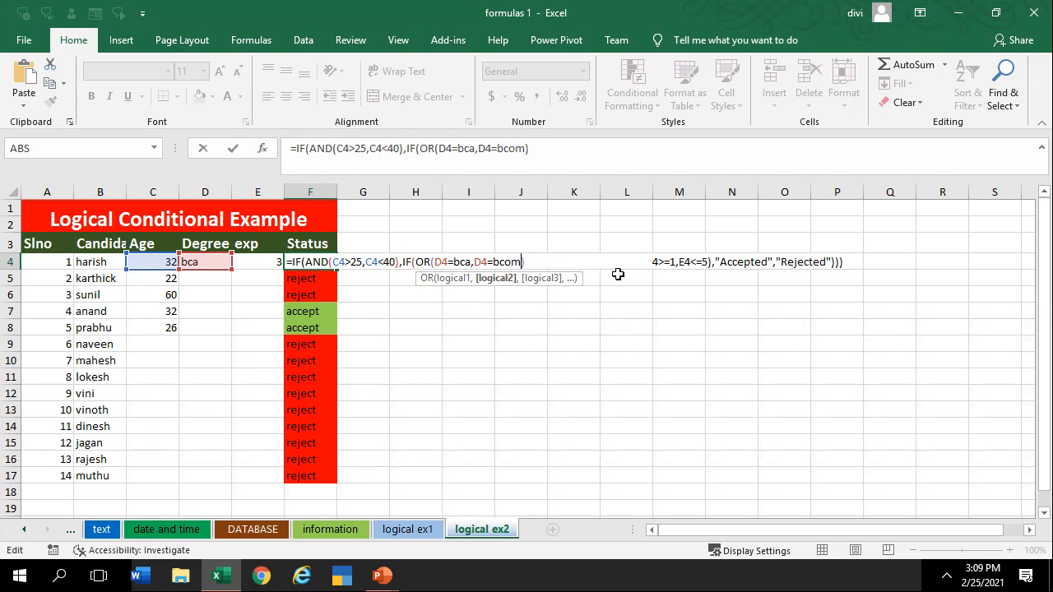
pyautogui.write('"')
pyautogui.click(494, 263)
pyautogui.hotkey('ctrl', 'z')
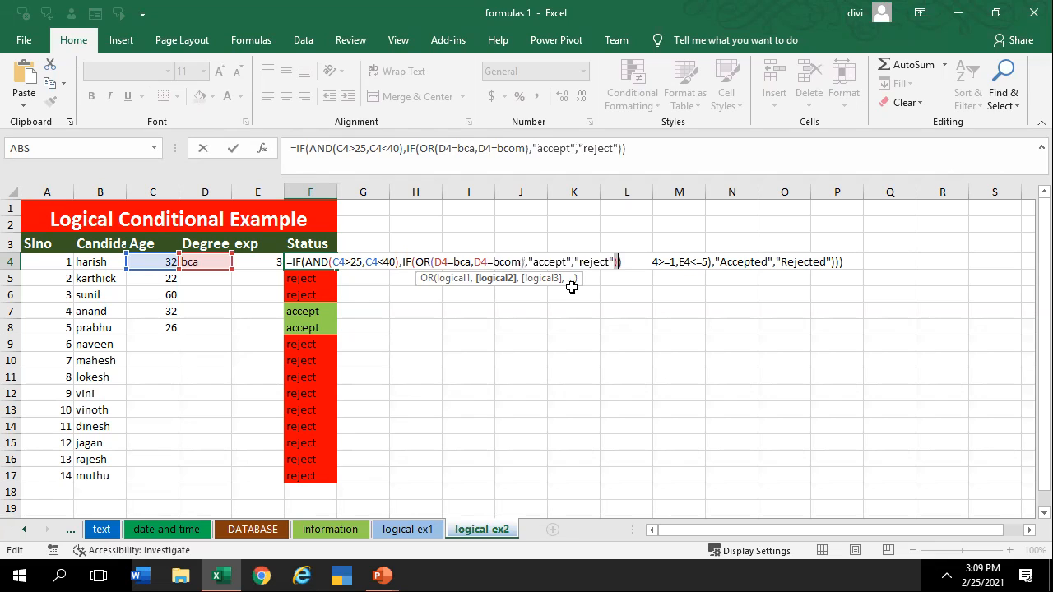
# Enclose bca and bcom in quotation marks in the OR test of the F4 formula and enter it
pyautogui.click(454, 262)
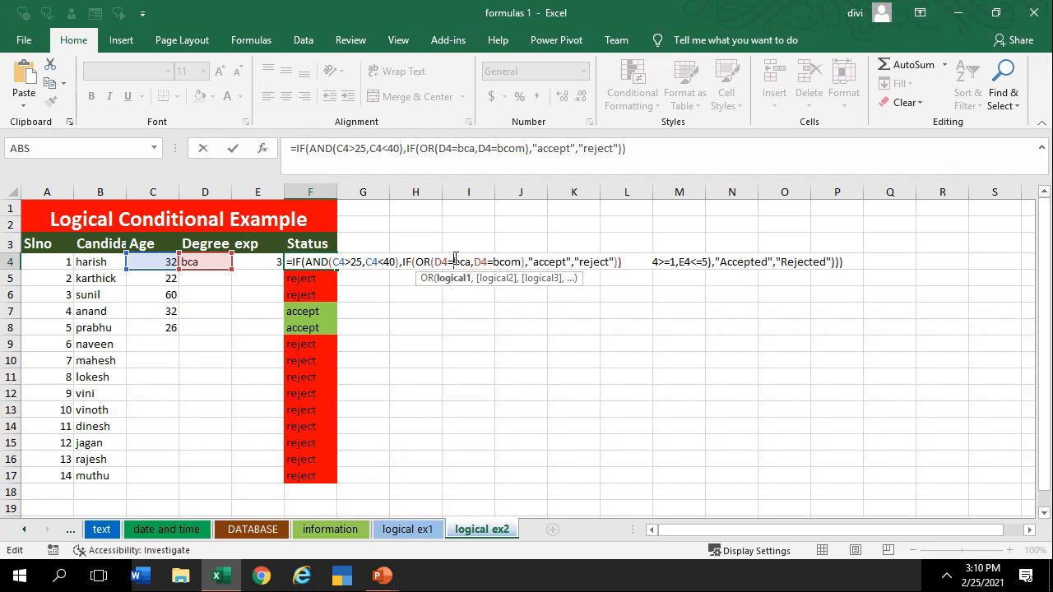
pyautogui.write('"')
pyautogui.click(474, 261)
pyautogui.write('"')
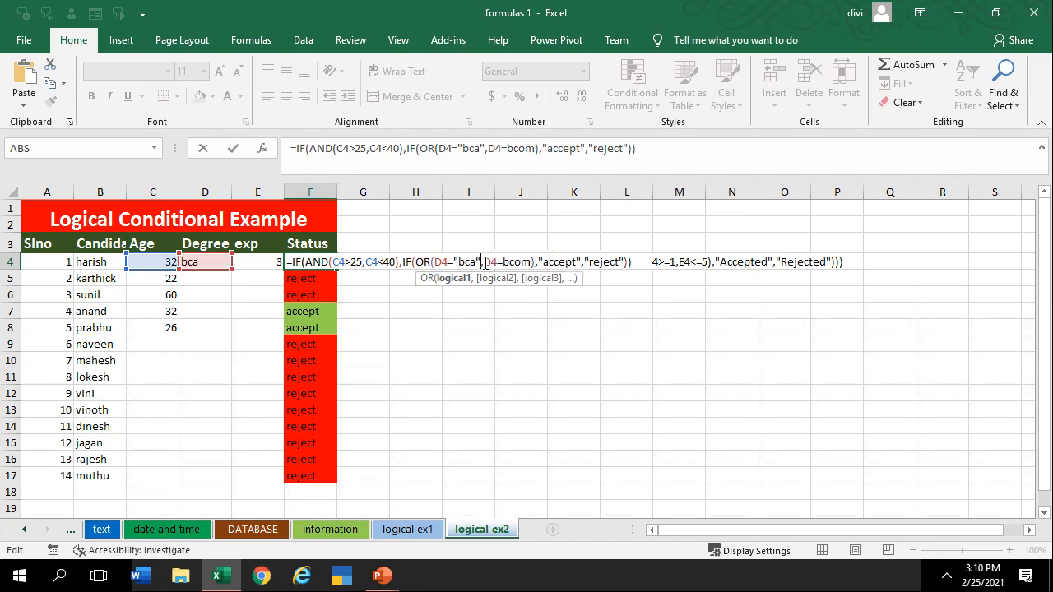
pyautogui.click(502, 261)
pyautogui.write('"')
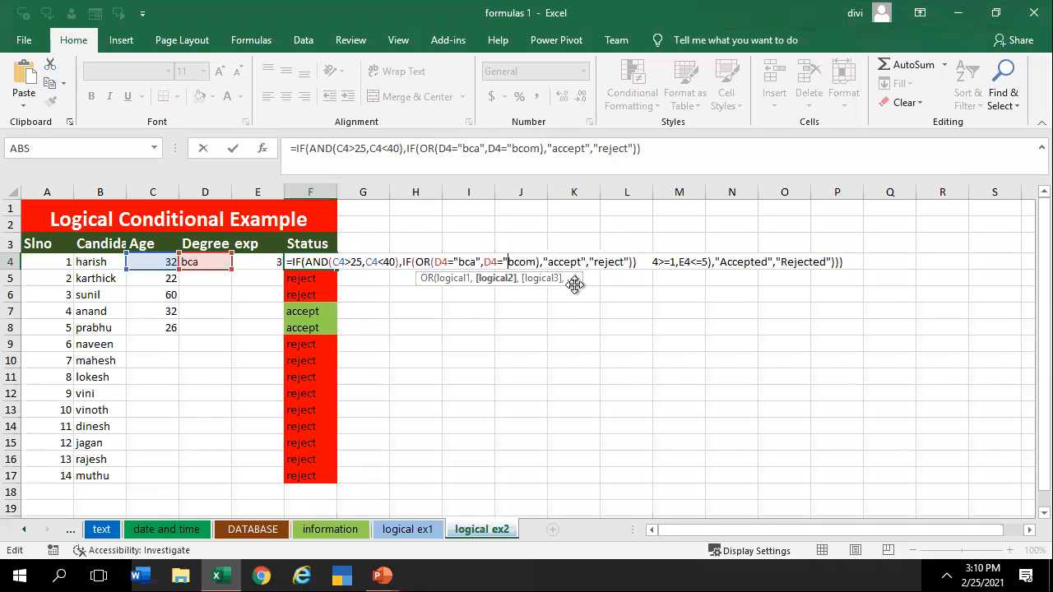
pyautogui.click(535, 262)
pyautogui.write('"')
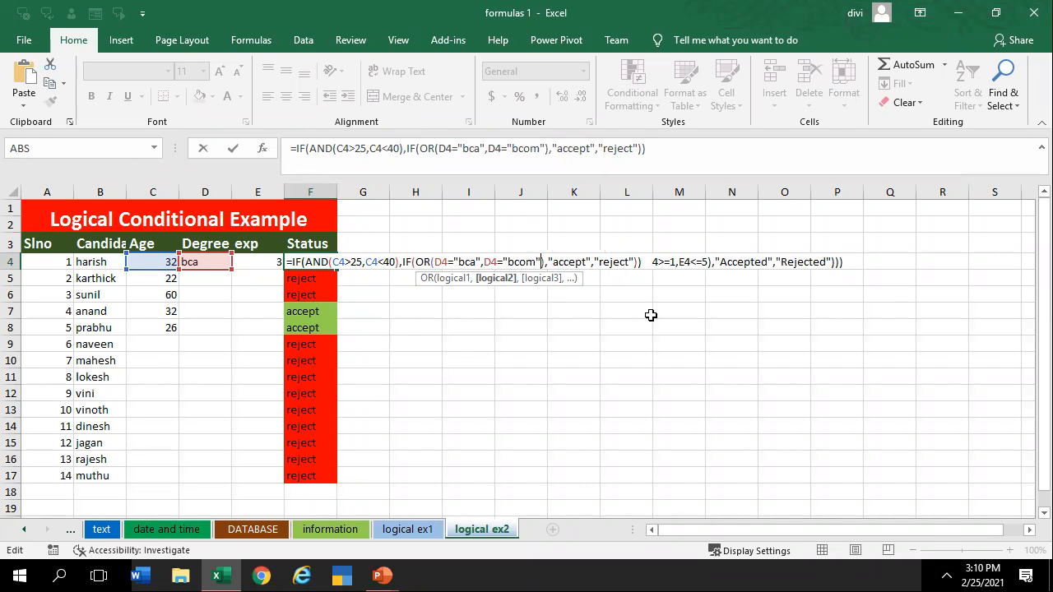
pyautogui.press('Return')
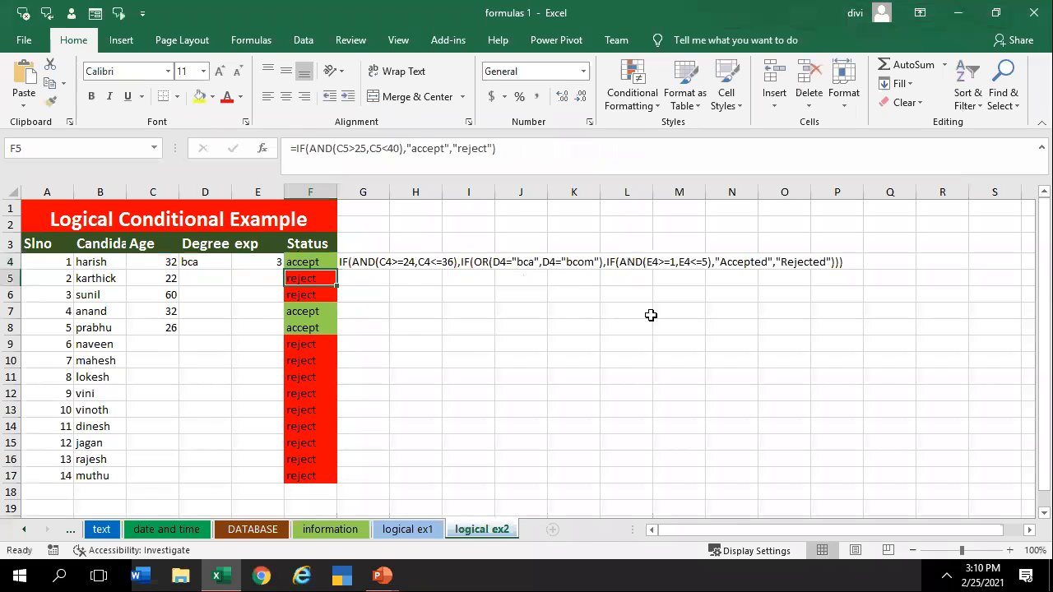
# Open the F4 formula for editing and insert a nested IF with an AND test after the OR test
pyautogui.click(303, 249)
pyautogui.doubleClick(303, 261)
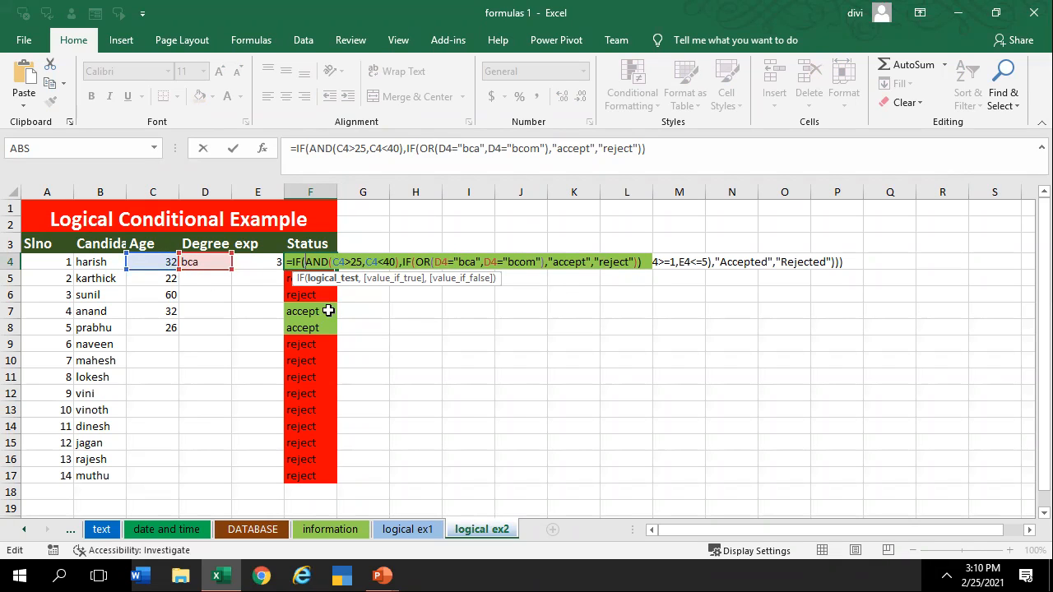
pyautogui.click(547, 263)
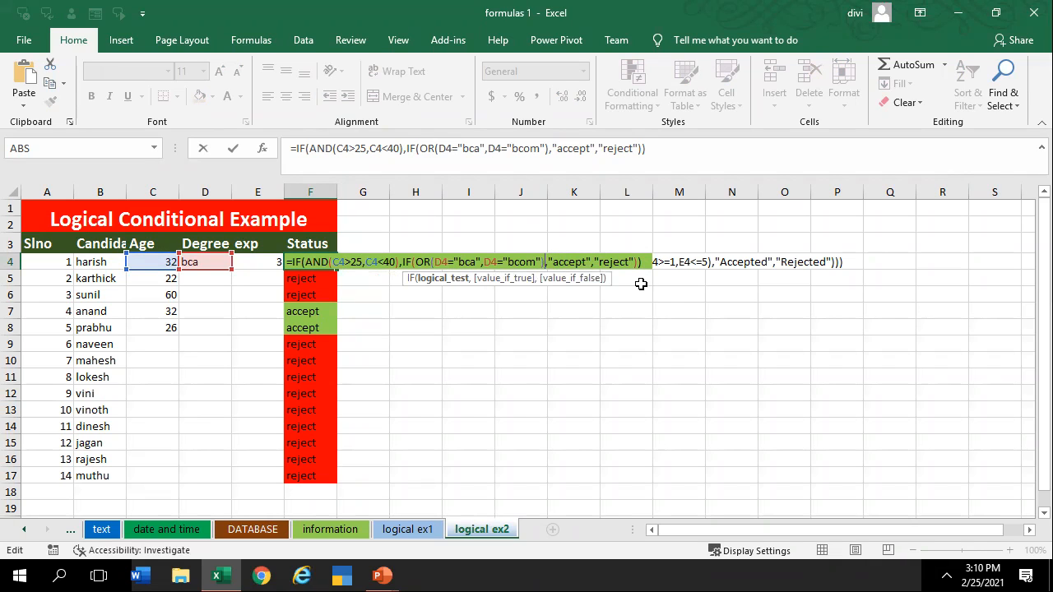
pyautogui.write('if')
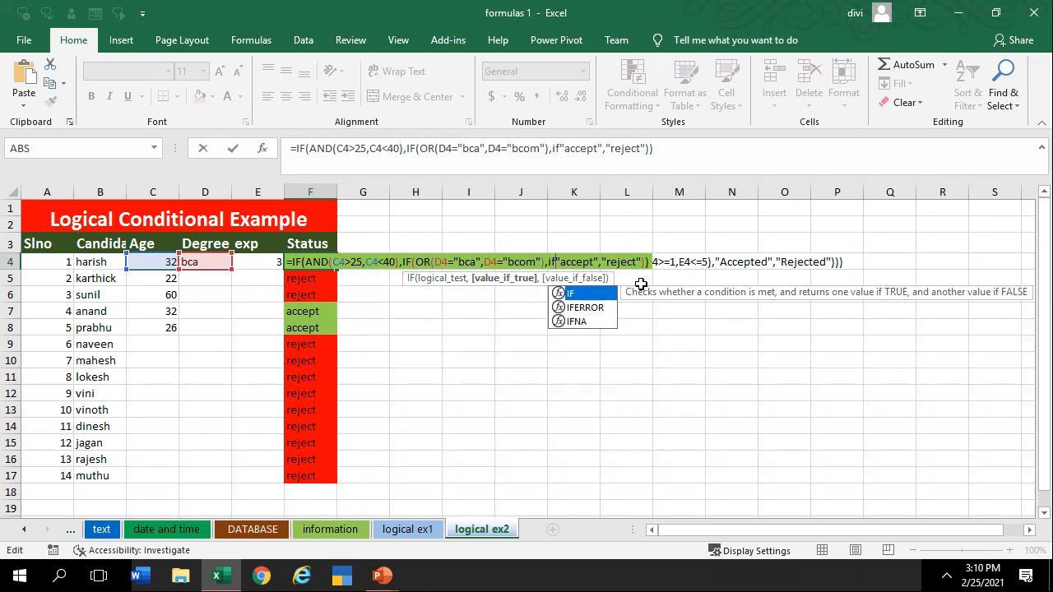
pyautogui.write('(and(')
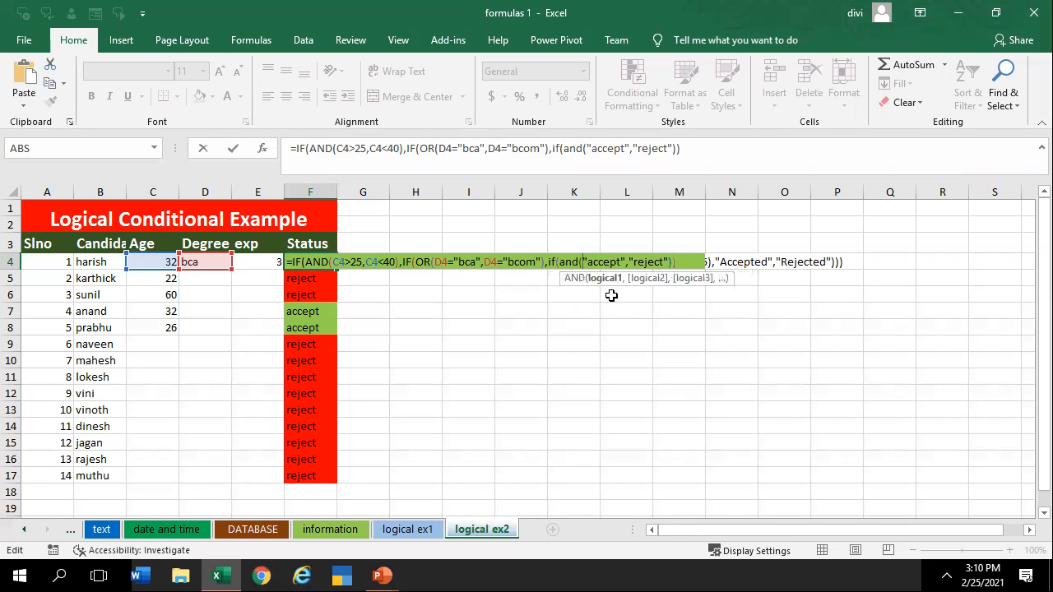
# Complete the nested AND test in F4 with E4>1 and E4<5, enter the formula and accept the suggested correction
pyautogui.click(245, 260)
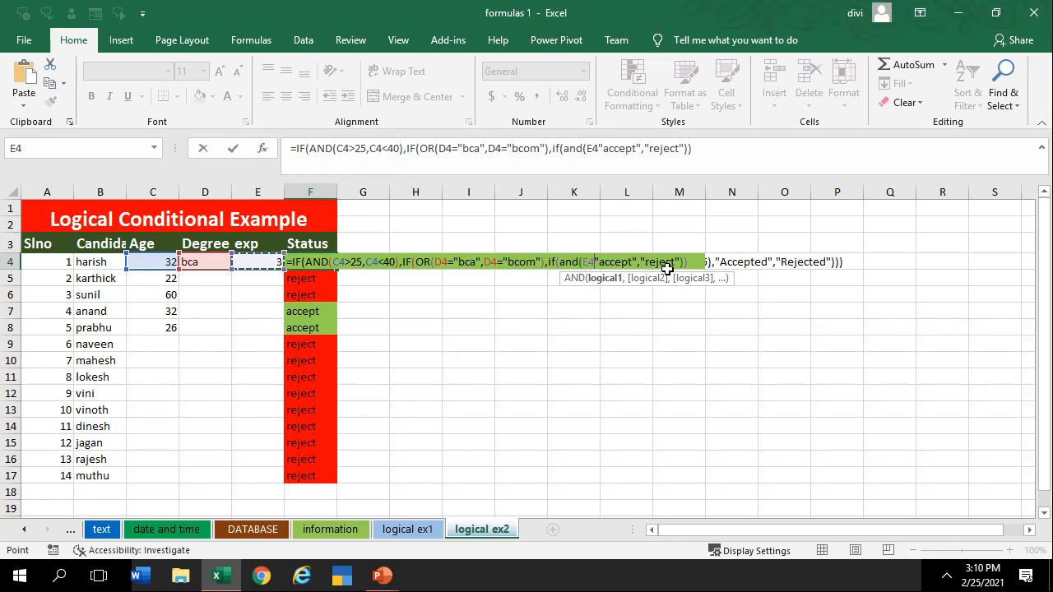
pyautogui.write('>')
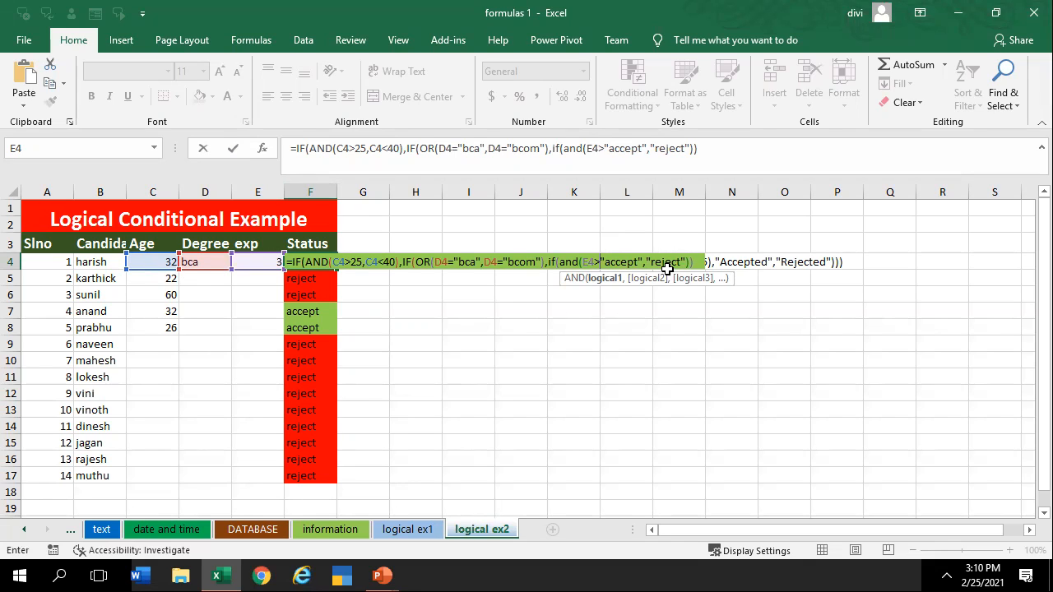
pyautogui.write('1,')
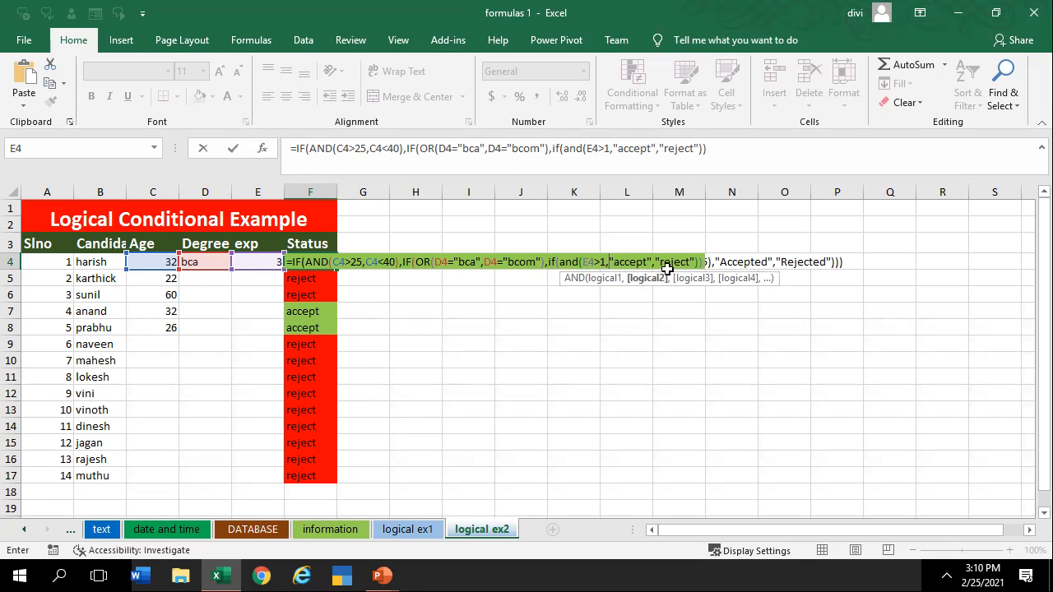
pyautogui.click(271, 260)
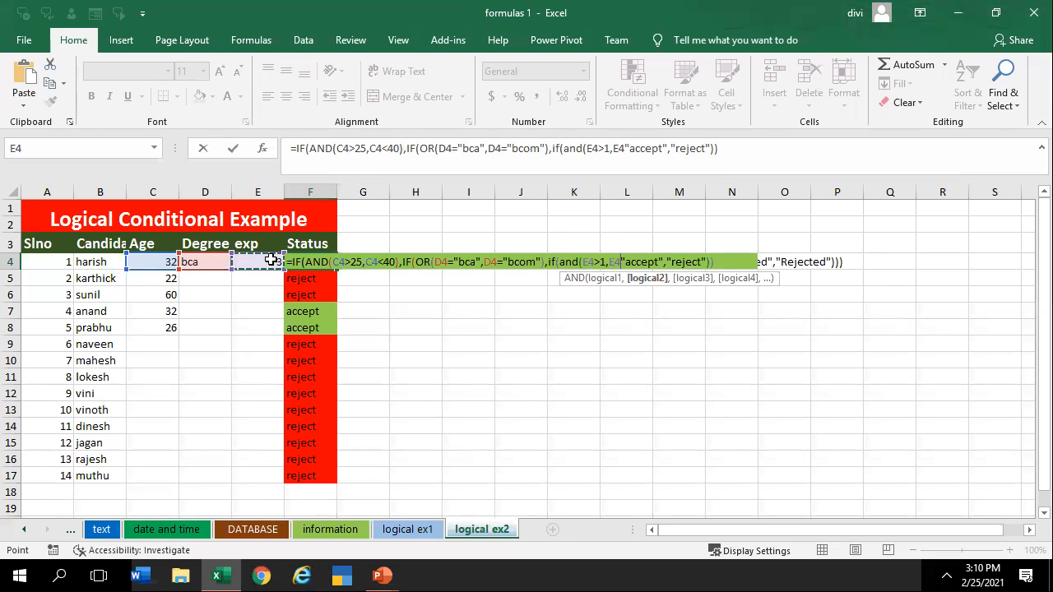
pyautogui.write('<5')
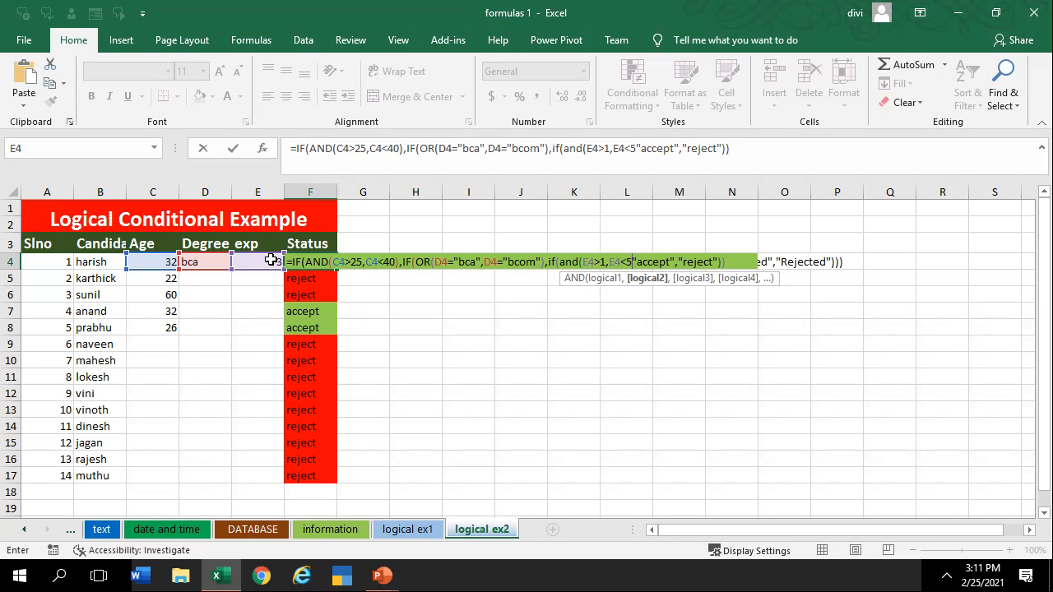
pyautogui.write(')')
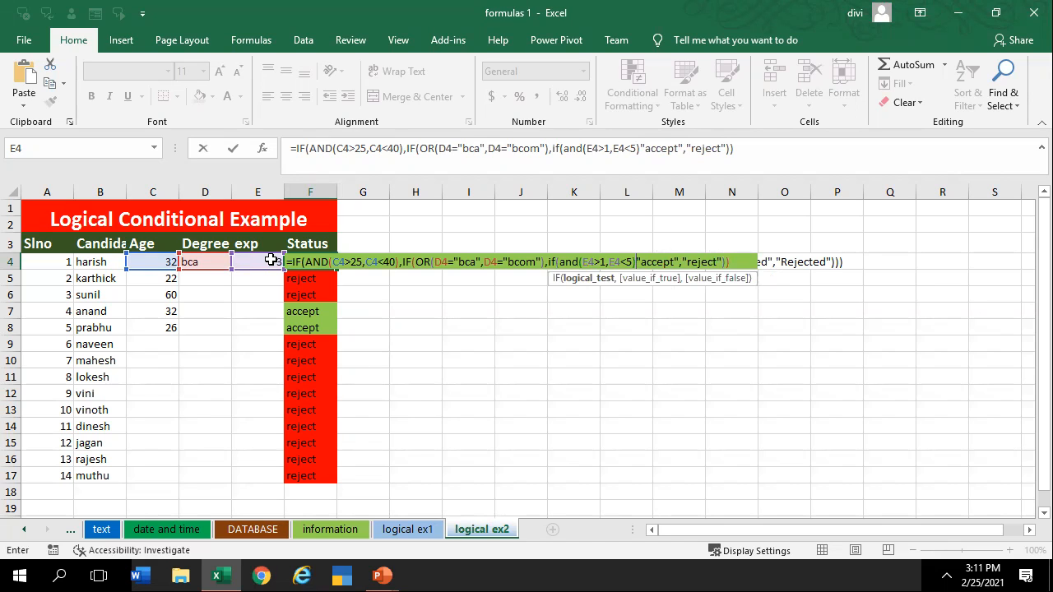
pyautogui.write(',')
pyautogui.press('Return')
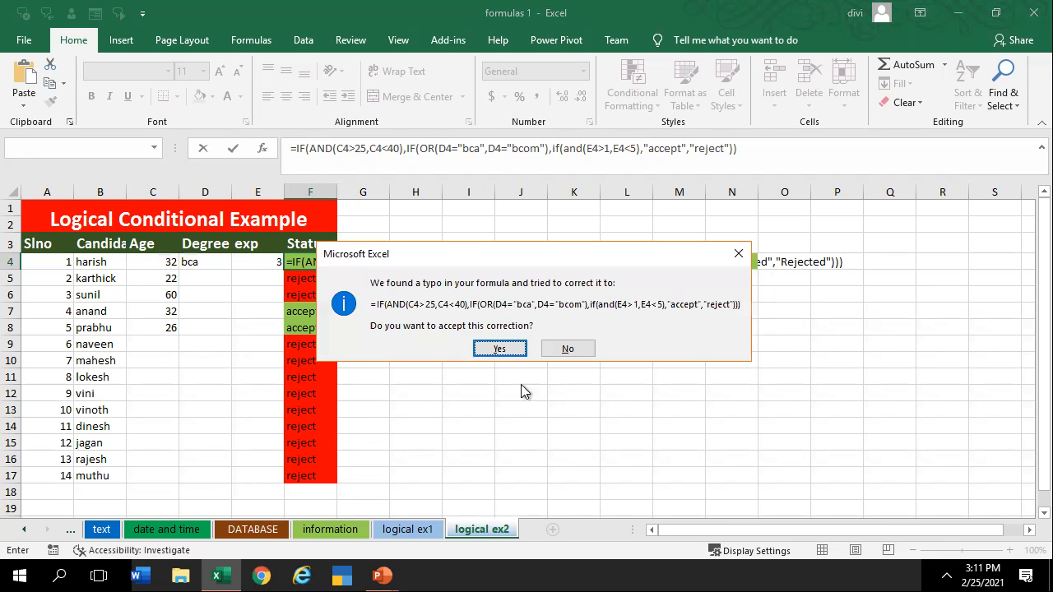
pyautogui.click(485, 347)
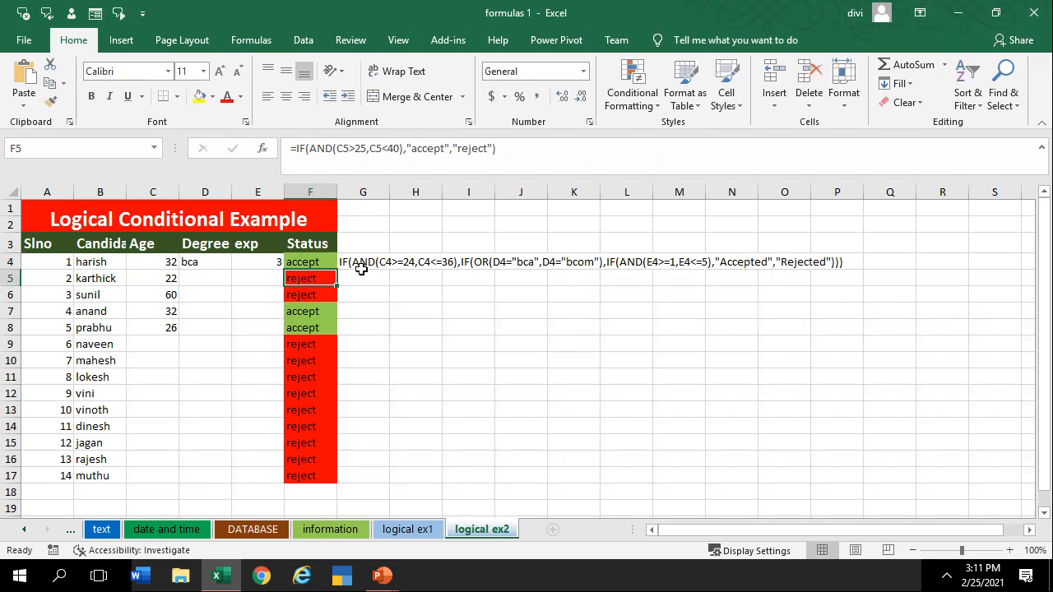
# Review the nested formula in F4 and fill it down the Status column to F17
pyautogui.click(313, 262)
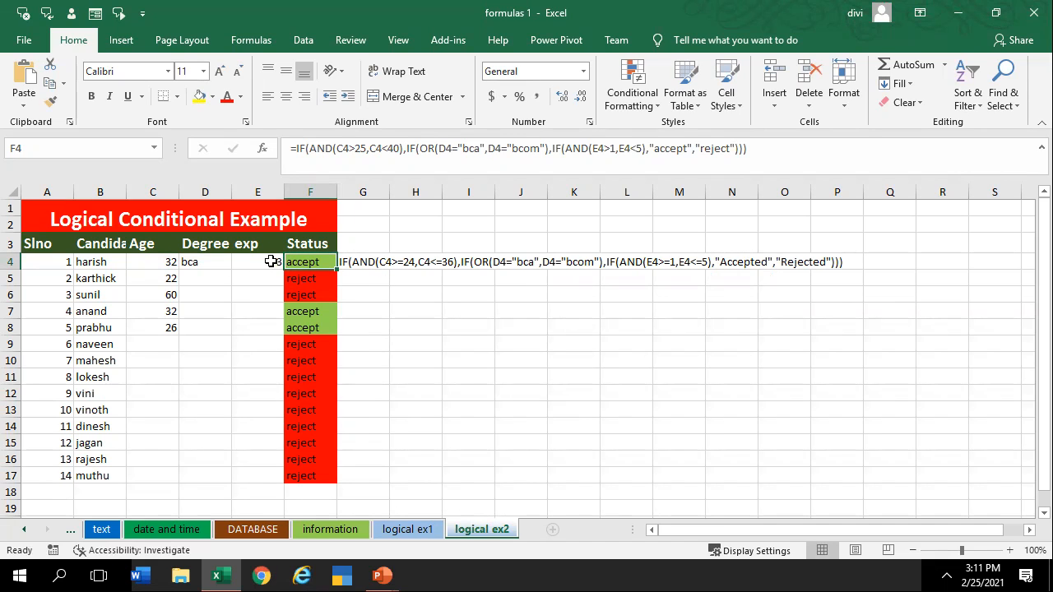
pyautogui.click(268, 310)
pyautogui.click(209, 277)
pyautogui.doubleClick(310, 261)
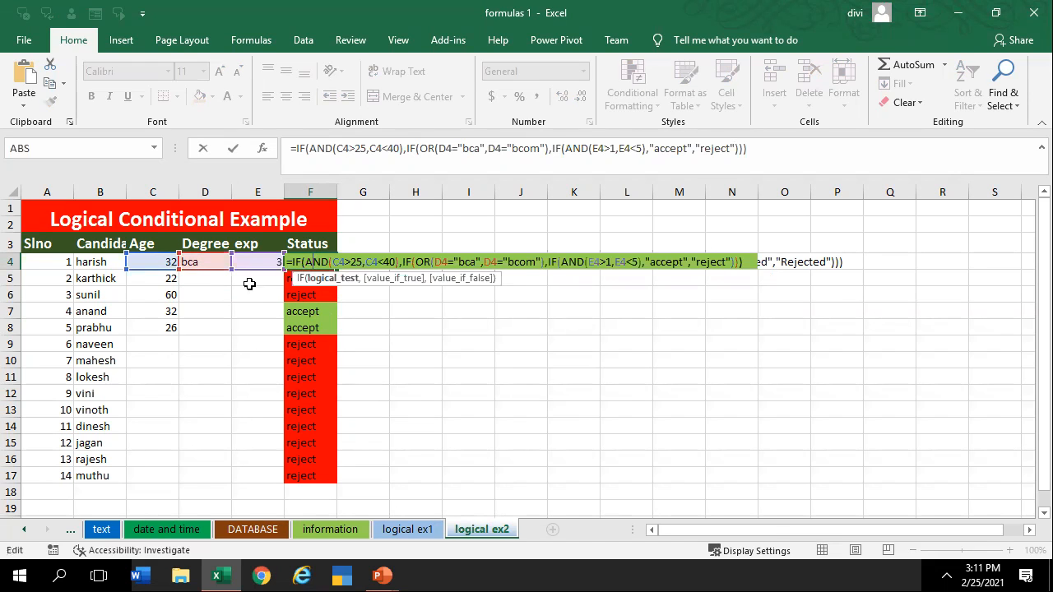
pyautogui.press('Return')
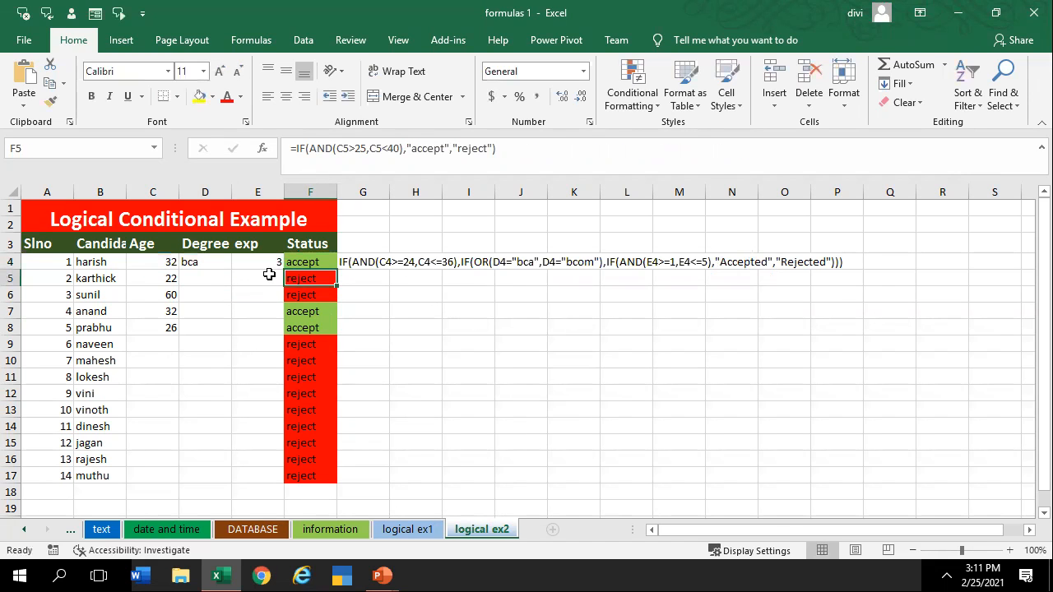
pyautogui.click(299, 264)
pyautogui.moveTo(336, 270); pyautogui.dragTo(338, 483)
# Enter bcom as the degree in D5 and 2 as the experience in E5
pyautogui.click(213, 275)
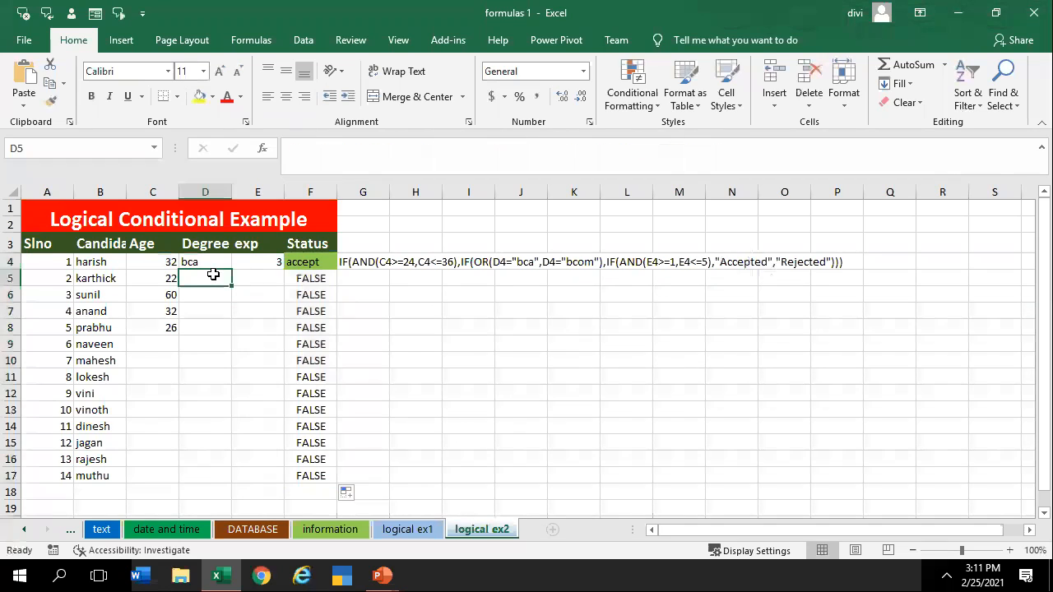
pyautogui.write('bca')
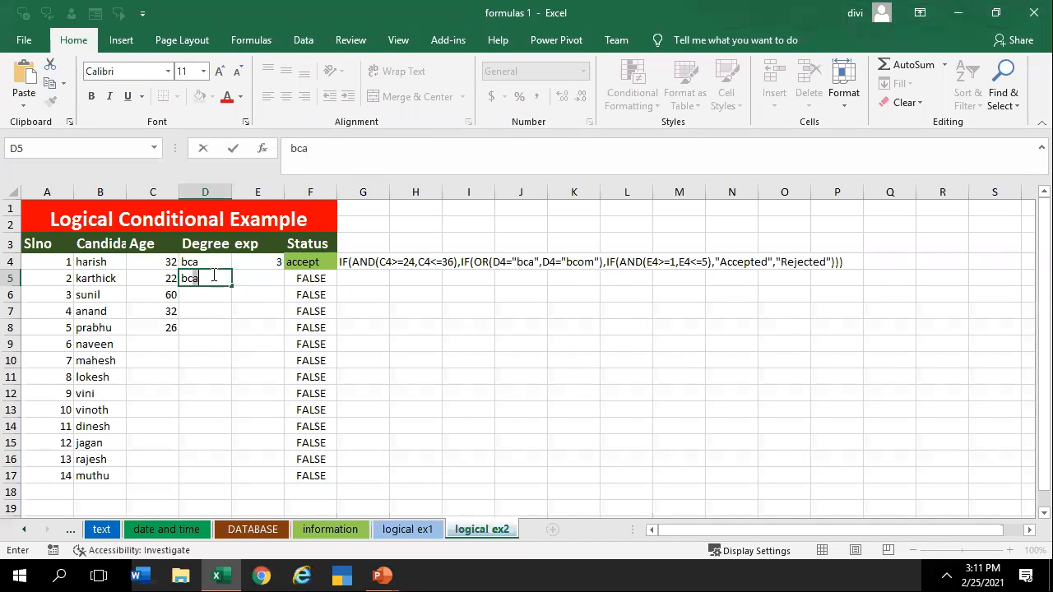
pyautogui.press('BackSpace')
pyautogui.write('om')
pyautogui.press('Tab')
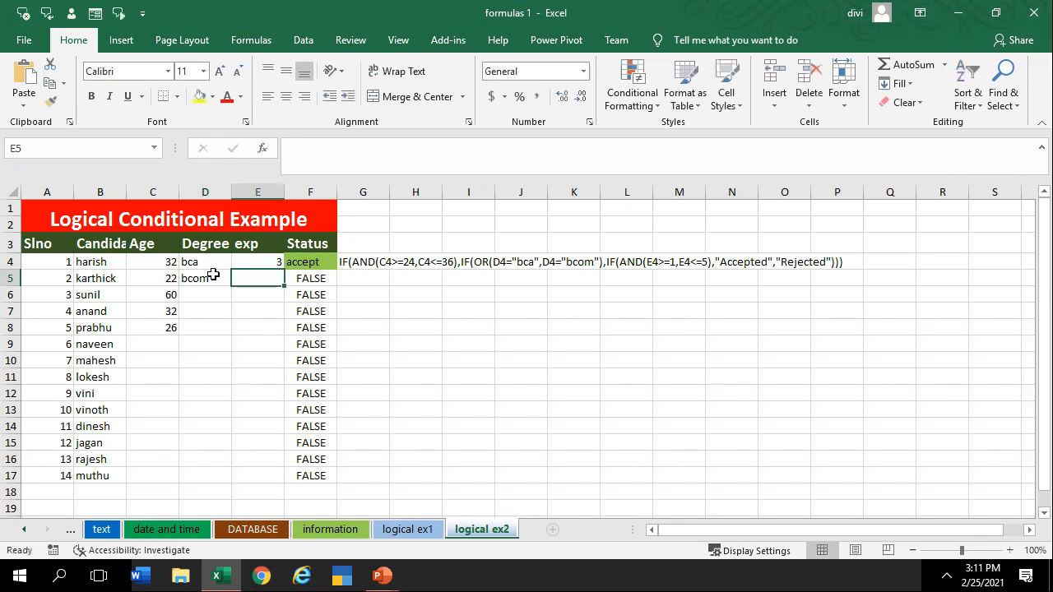
pyautogui.write('2')
pyautogui.press('Return')
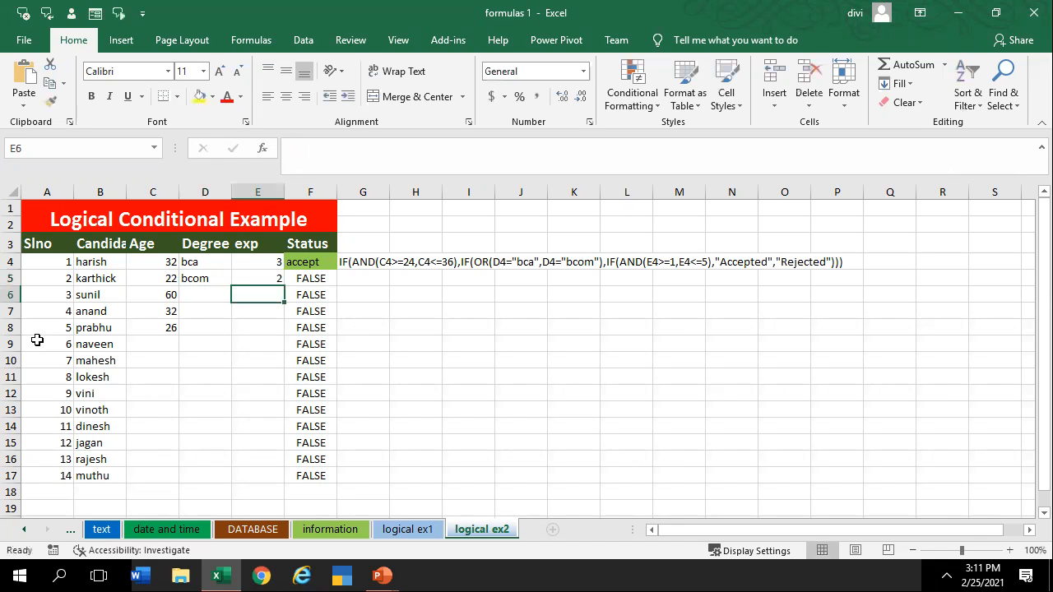
# Inspect the age, degree and experience conditions of the formula in F5
pyautogui.doubleClick(303, 278)
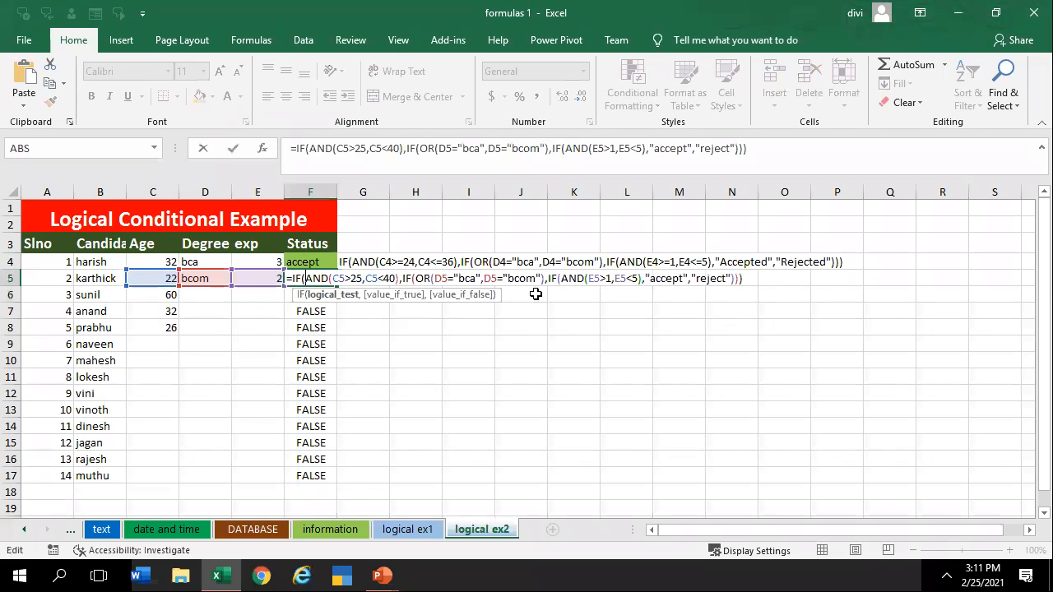
pyautogui.click(639, 278)
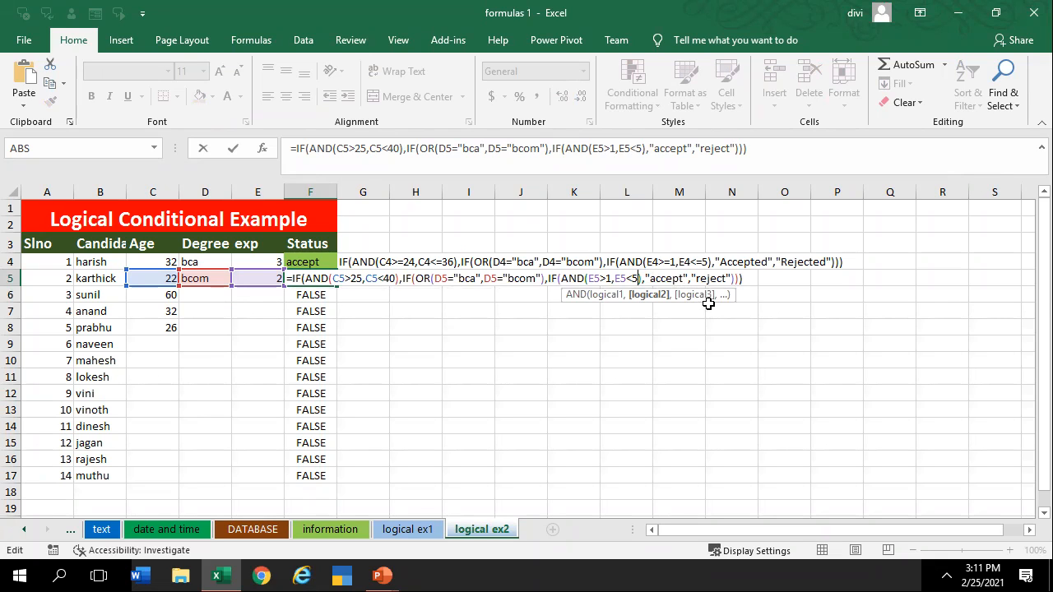
pyautogui.press('Return')
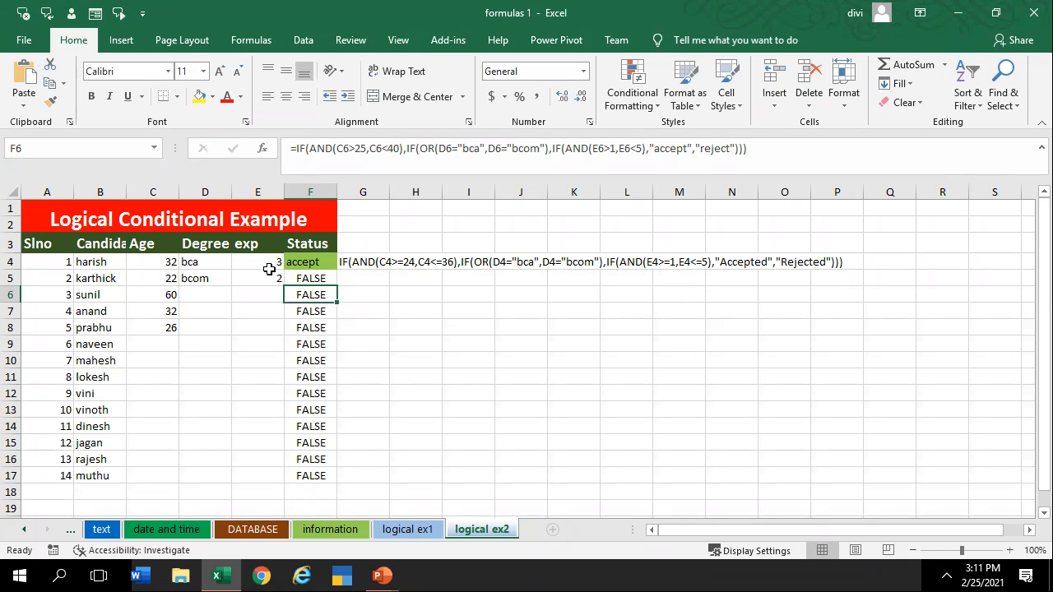
# Set the experience in E5 to 3
pyautogui.click(277, 278)
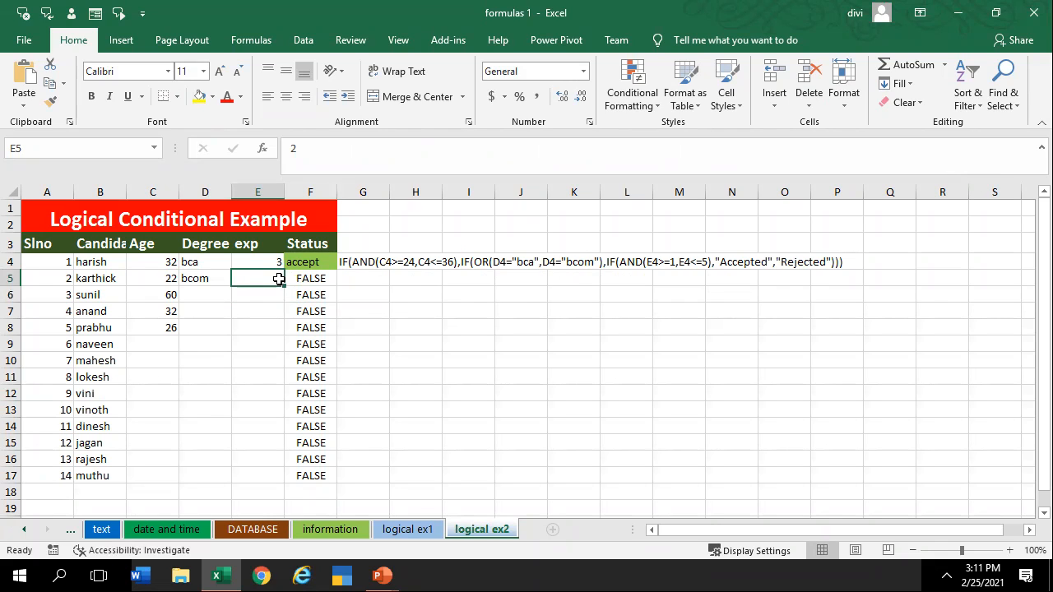
pyautogui.doubleClick(279, 279)
pyautogui.press('Return')
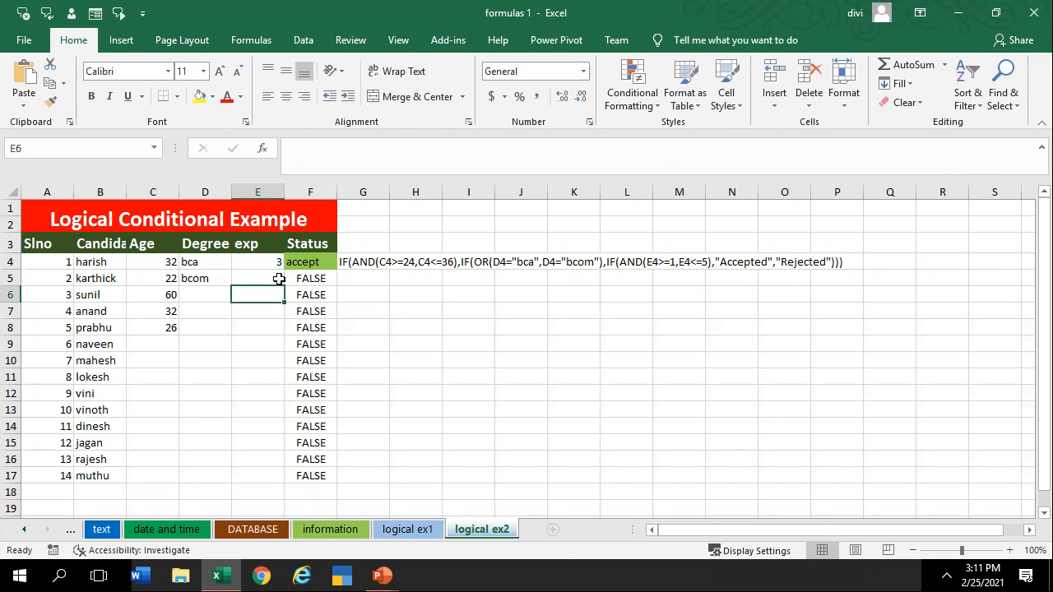
# Try 25 as the age in C5, and replace it with 26
pyautogui.click(156, 277)
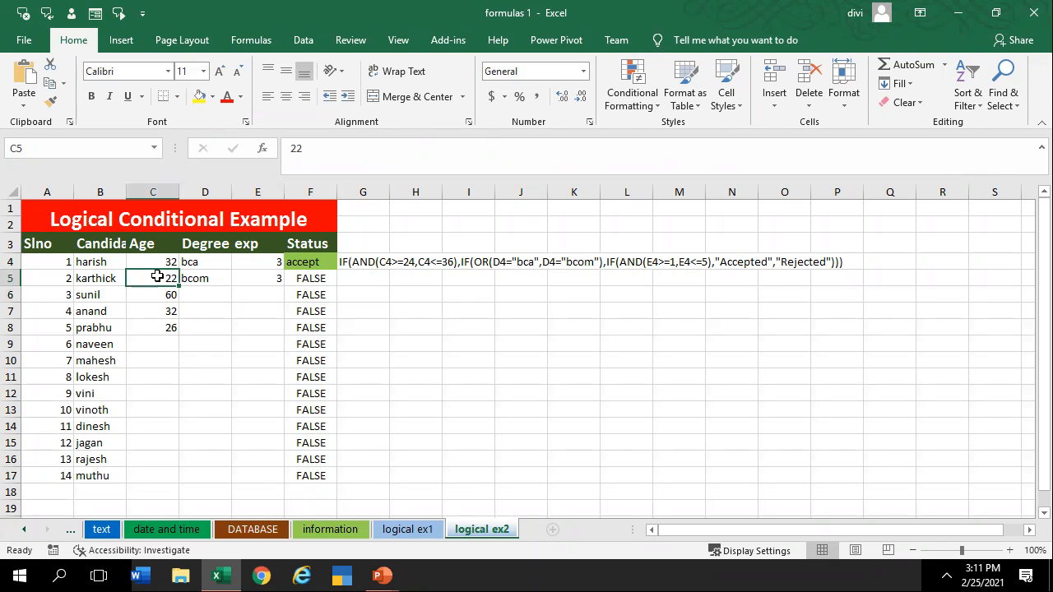
pyautogui.write('25')
pyautogui.press('Return')
pyautogui.click(156, 277)
pyautogui.write('26')
pyautogui.press('Return')
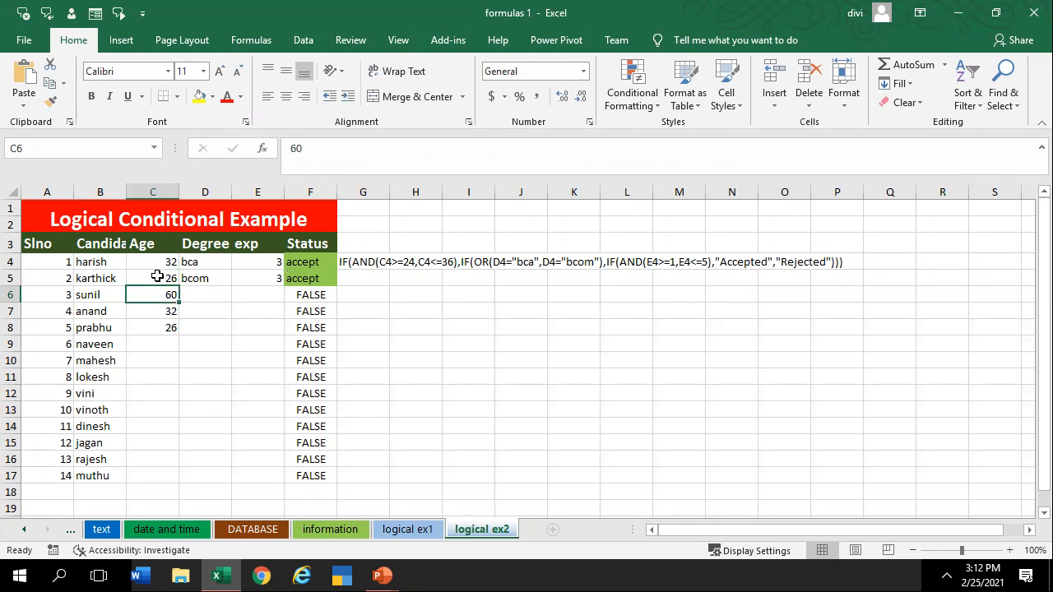
# Compare the nested status formulas in F5 and F4, and move off the table
pyautogui.click(322, 279)
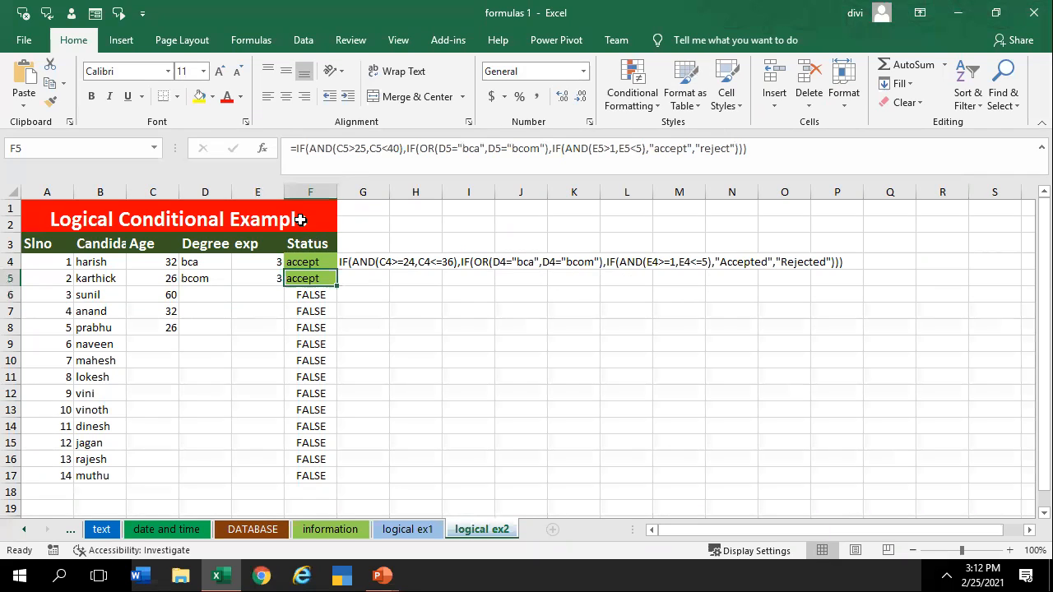
pyautogui.click(312, 262)
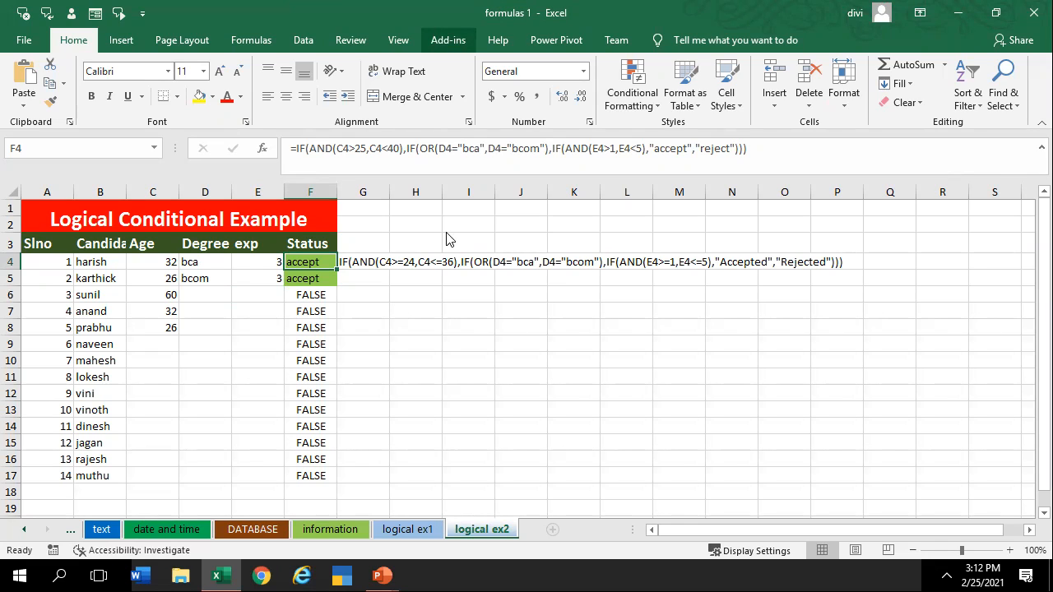
pyautogui.click(437, 458)
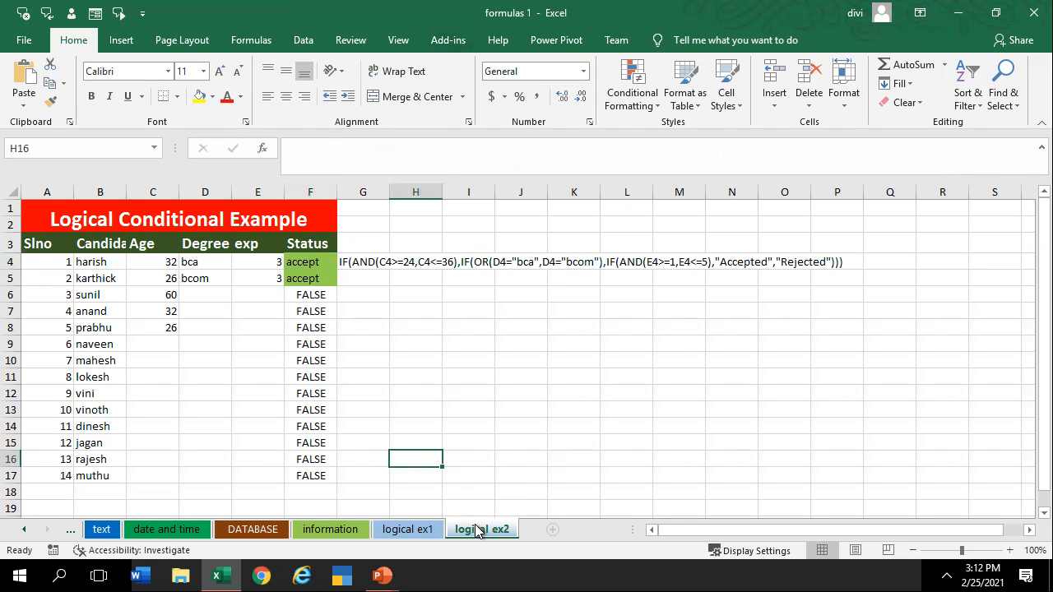
pyautogui.click(468, 414)
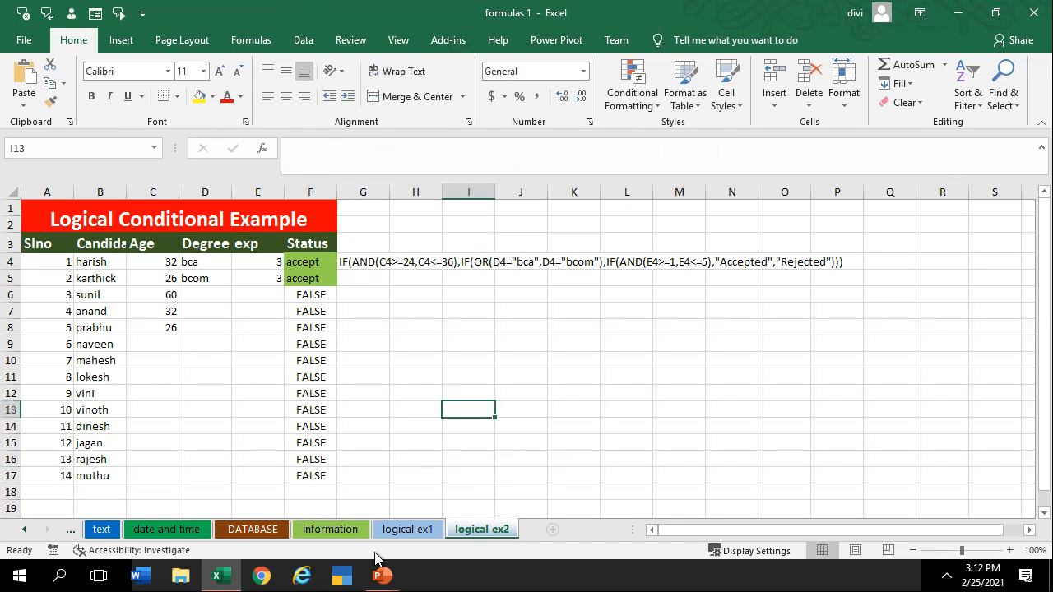
# Bring the earlier worksheet tabs of the workbook into view
pyautogui.click(27, 529)
pyautogui.click(27, 529)
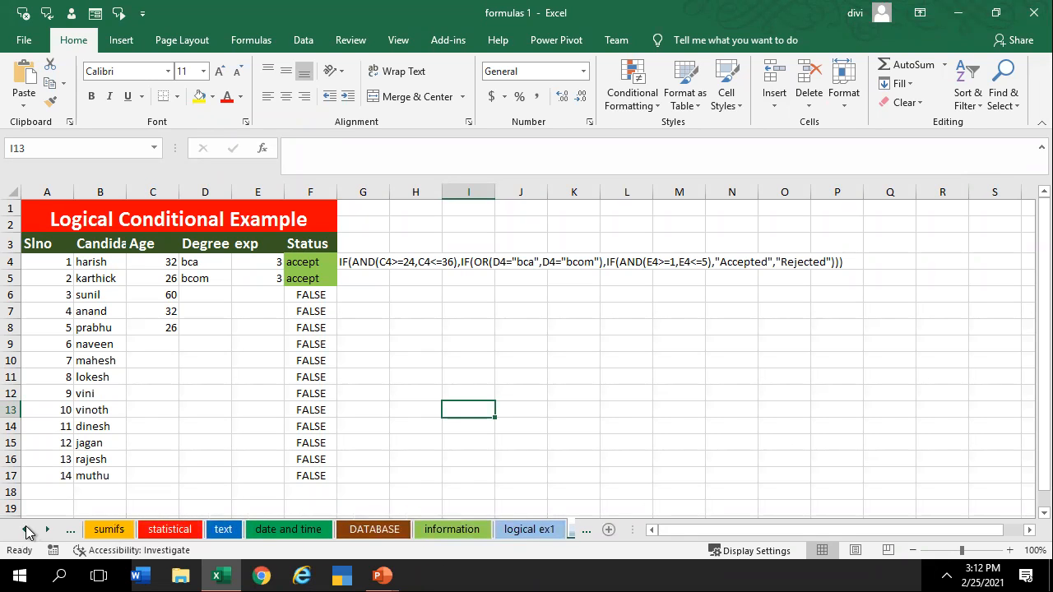
# Look through the function example worksheets from mathematical and statistical to DATABASE and logical ex1
pyautogui.click(25, 529)
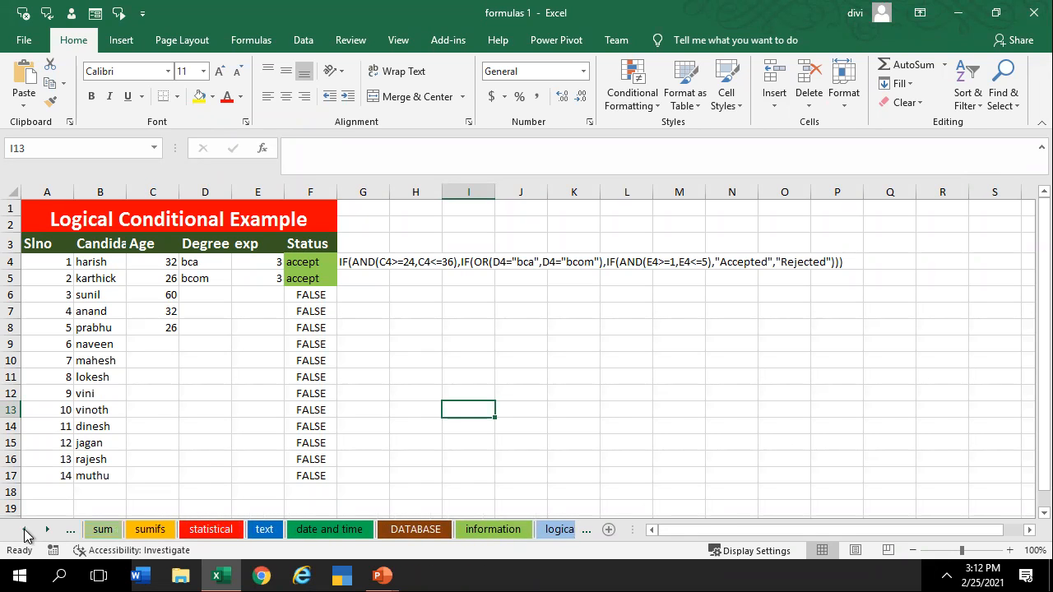
pyautogui.click(24, 530)
pyautogui.click(123, 528)
pyautogui.click(299, 530)
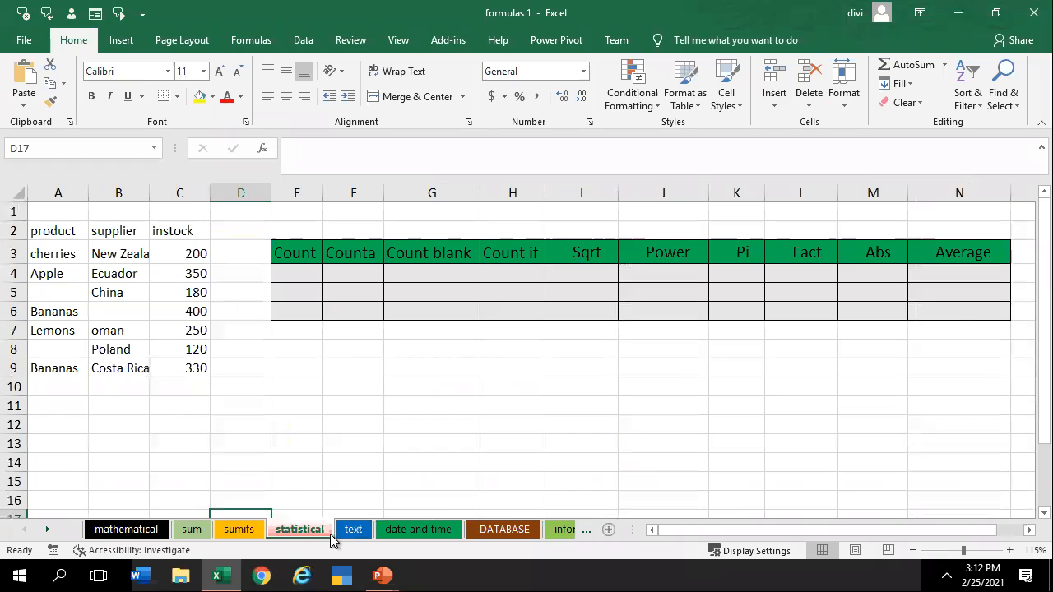
pyautogui.click(345, 531)
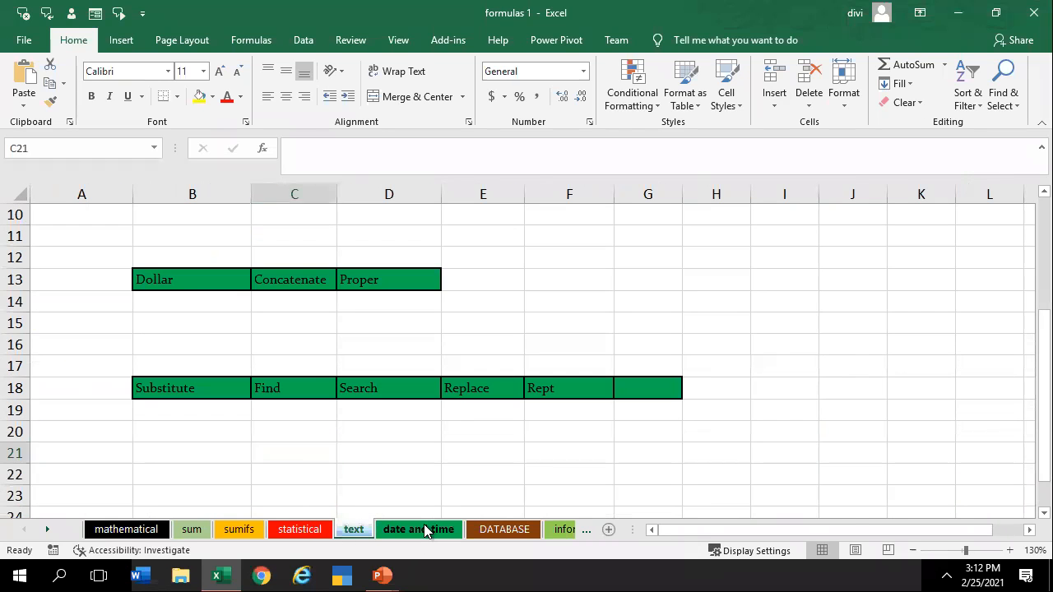
pyautogui.click(425, 530)
pyautogui.click(509, 529)
pyautogui.click(559, 532)
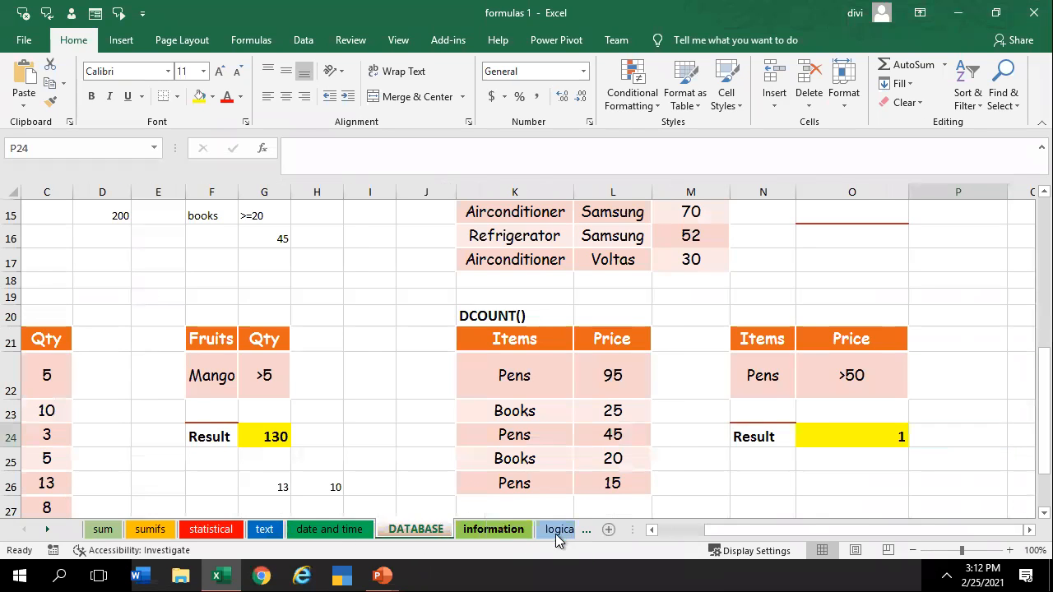
pyautogui.click(555, 534)
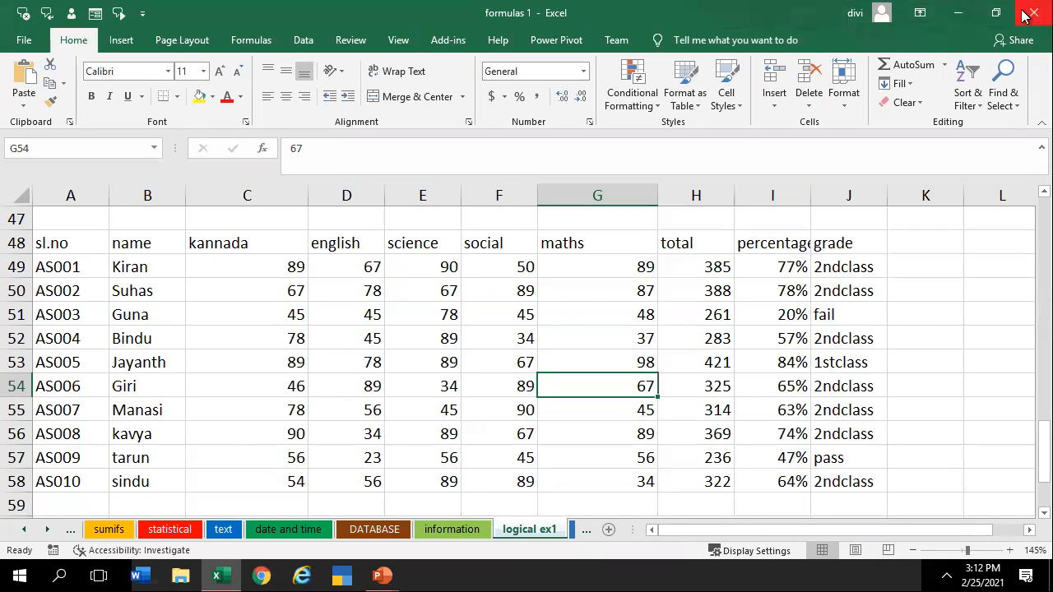
# Close the formulas 1 workbook
pyautogui.click(1032, 15)
pyautogui.click(523, 317)
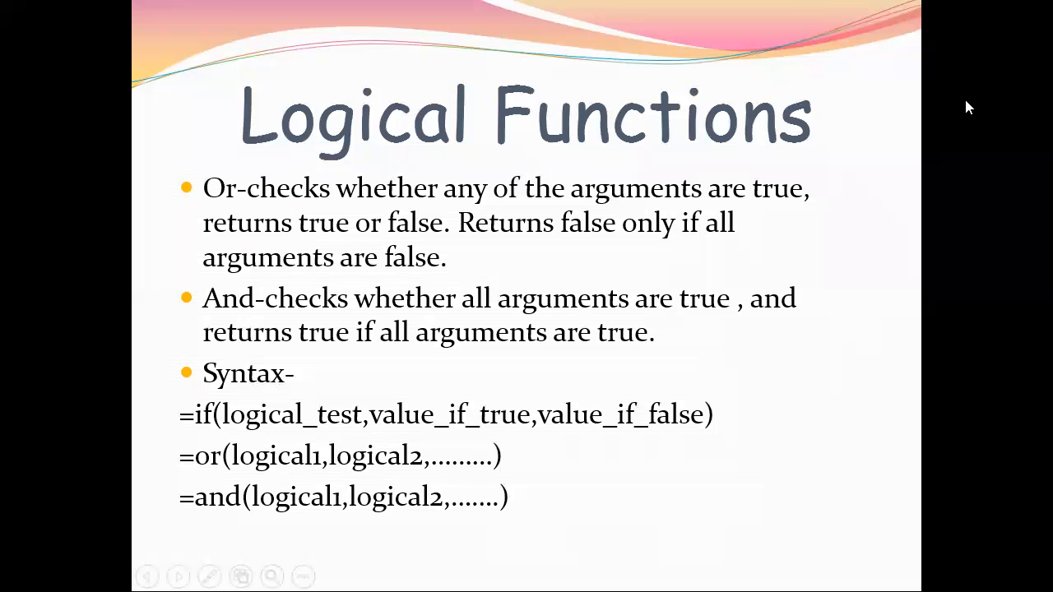
# Review the slideshow backwards from the Logical Functions slide through Database and Date And Time Function to the Text Functions slide
pyautogui.press('Right')
pyautogui.press('Left')
pyautogui.press('Left')
pyautogui.press('Left')
pyautogui.press('Left')
pyautogui.press('Left')
pyautogui.press('Left')
pyautogui.press('Left')
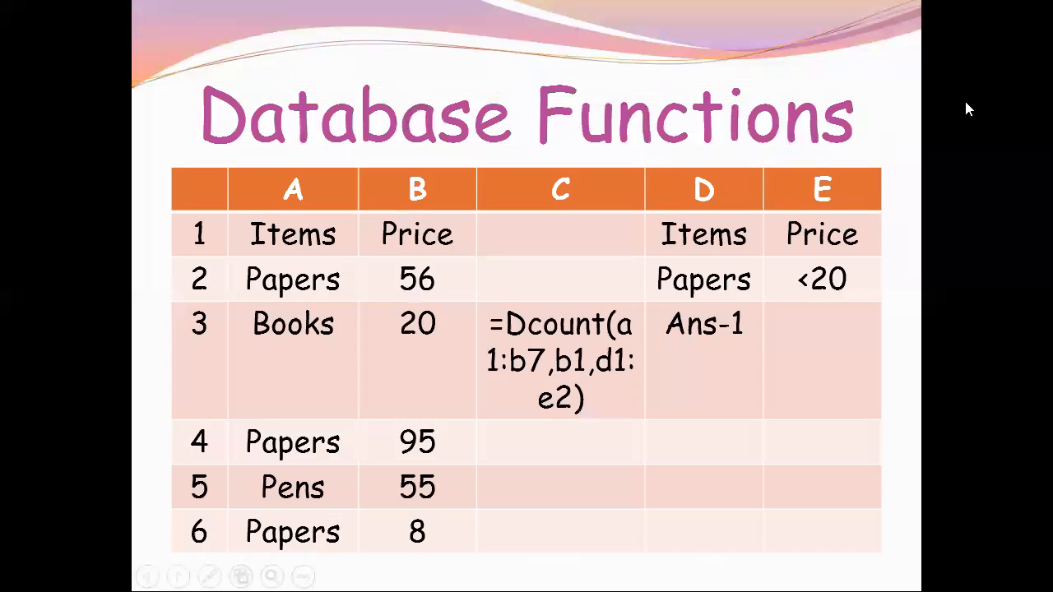
pyautogui.press('Left')
pyautogui.press('Left')
pyautogui.press('Left')
pyautogui.press('Left')
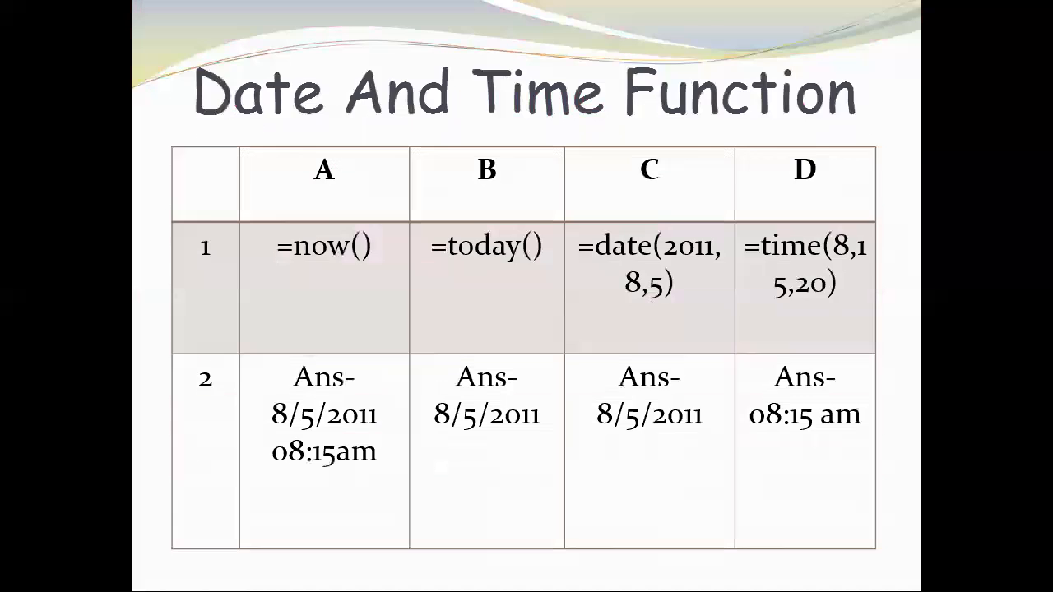
pyautogui.press('Left')
pyautogui.press('Left')
pyautogui.press('Left')
pyautogui.press('Left')
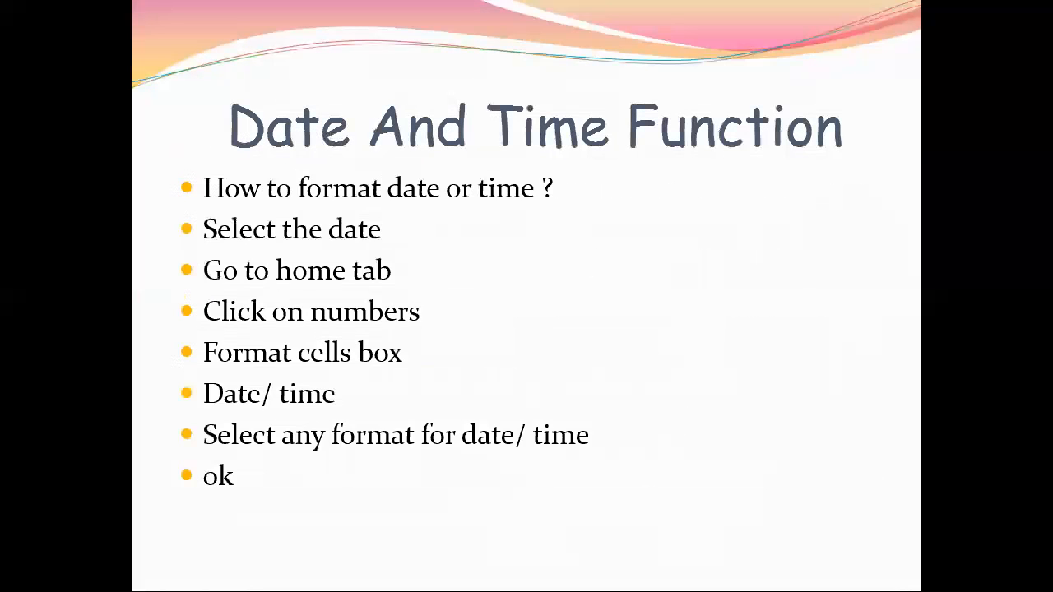
pyautogui.press('Left')
pyautogui.press('Left')
pyautogui.press('Left')
pyautogui.press('Left')
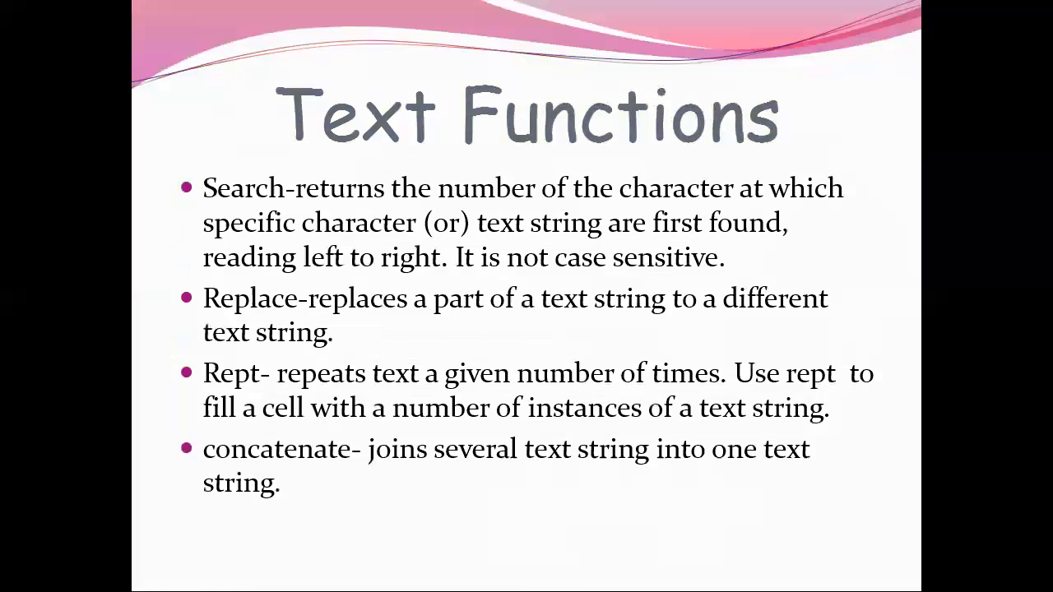
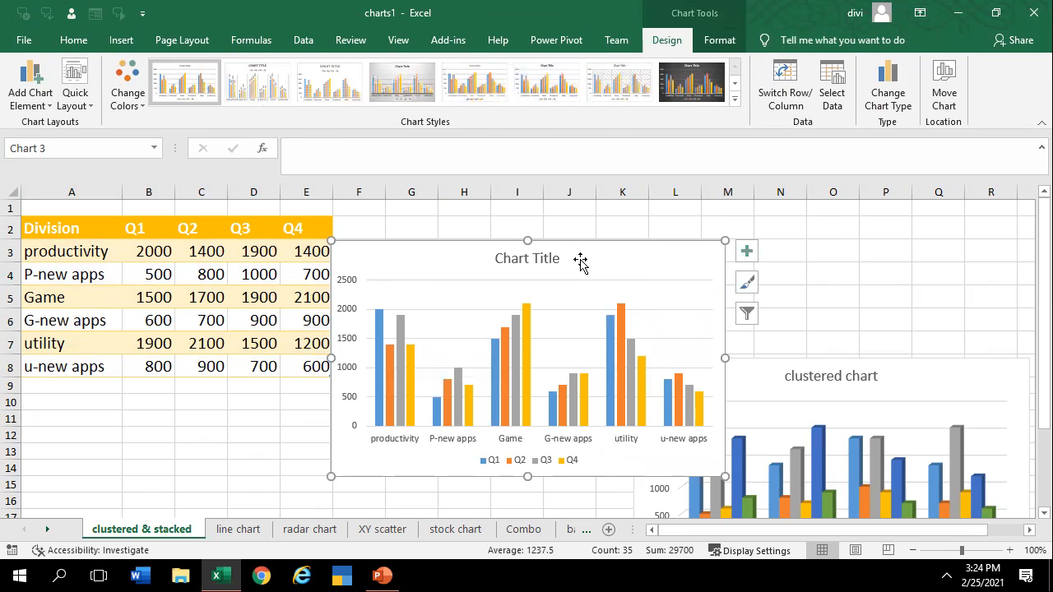
# Delete the selected column chart beside the Division table and enter "chart for selected chat alt+f1" in cell D11
pyautogui.press('Delete')
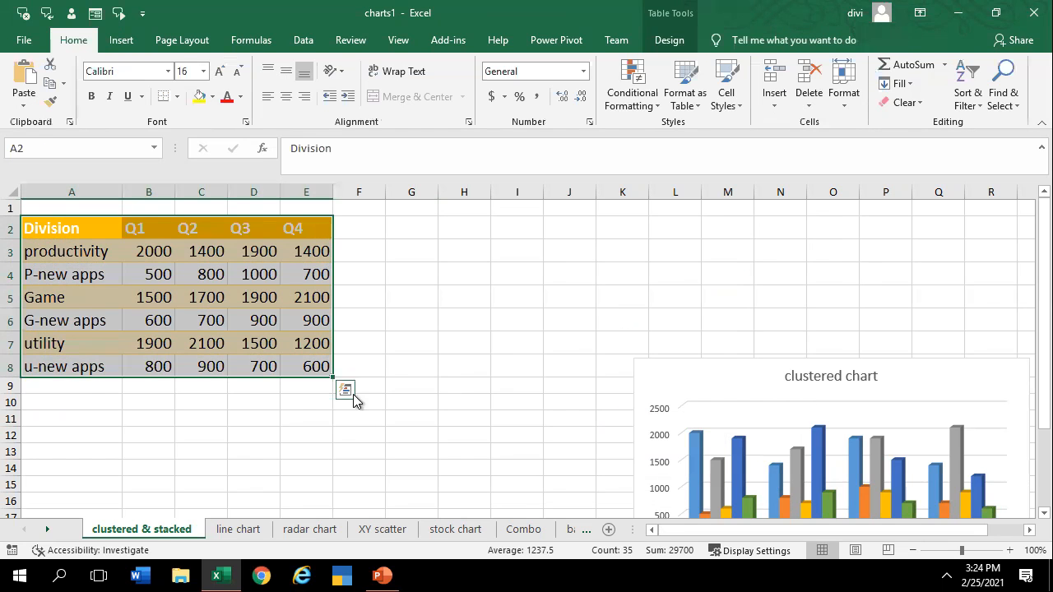
pyautogui.click(272, 421)
pyautogui.write('chart fo')
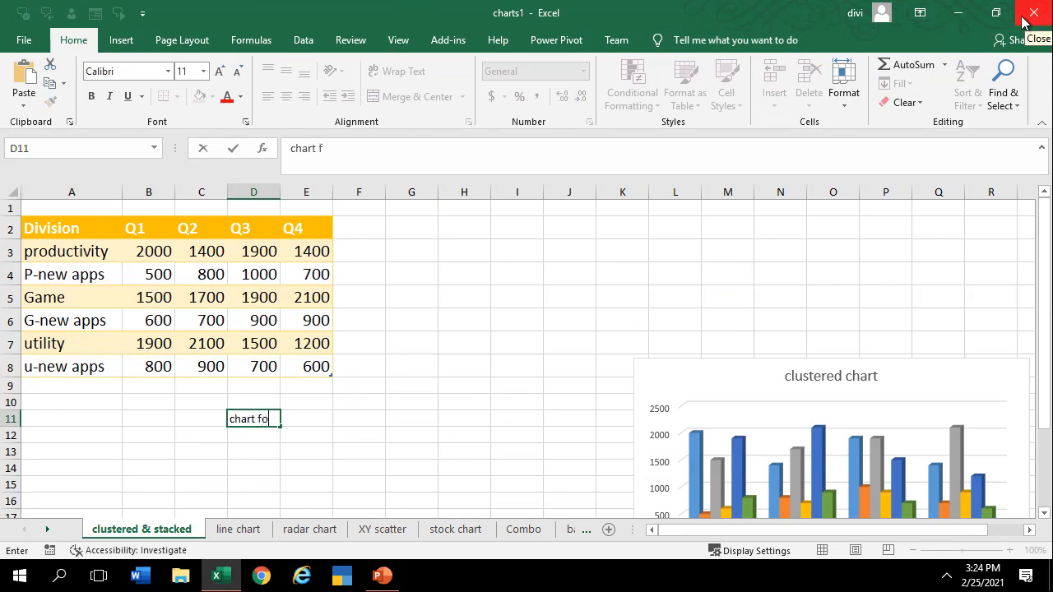
pyautogui.write('r selected chat alt+f1')
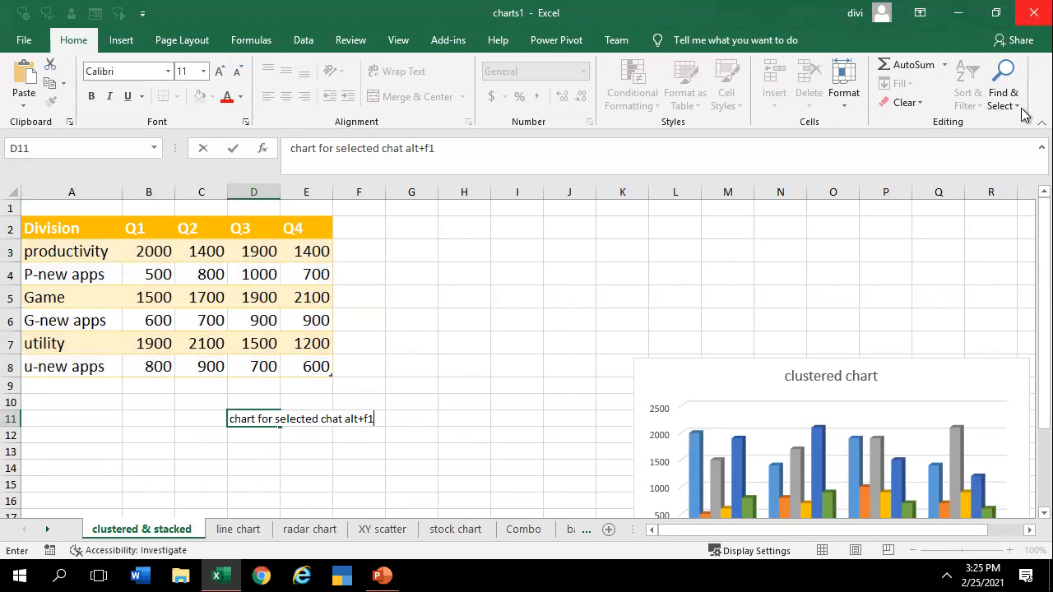
pyautogui.click(482, 384)
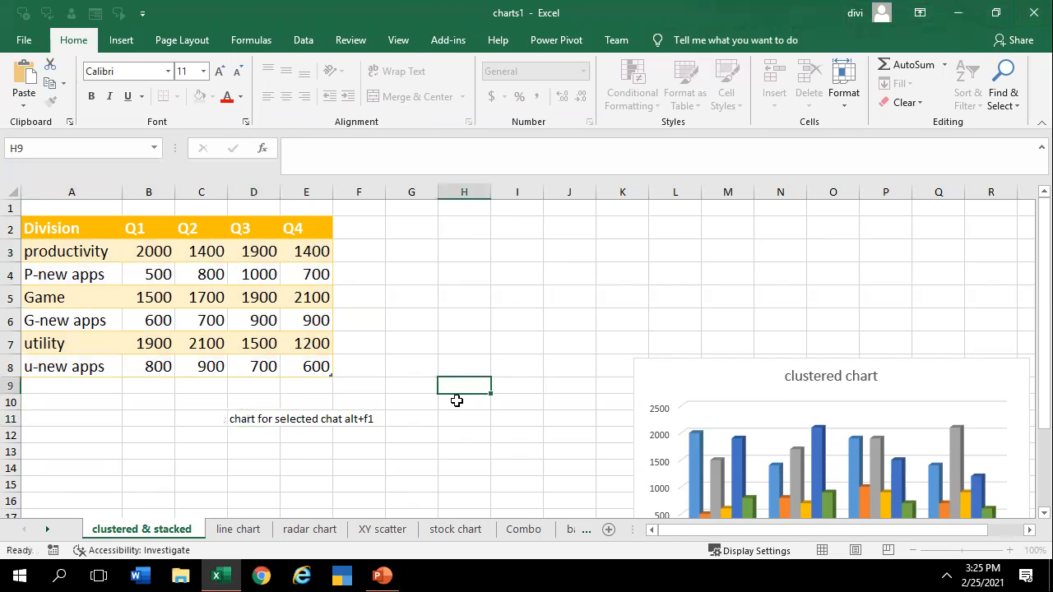
# Enter the note "chart sheet" in cell D12 below the alt+f1 note
pyautogui.keyDown('ctrl'); pyautogui.scroll(2, 425, 403); pyautogui.keyUp('ctrl')
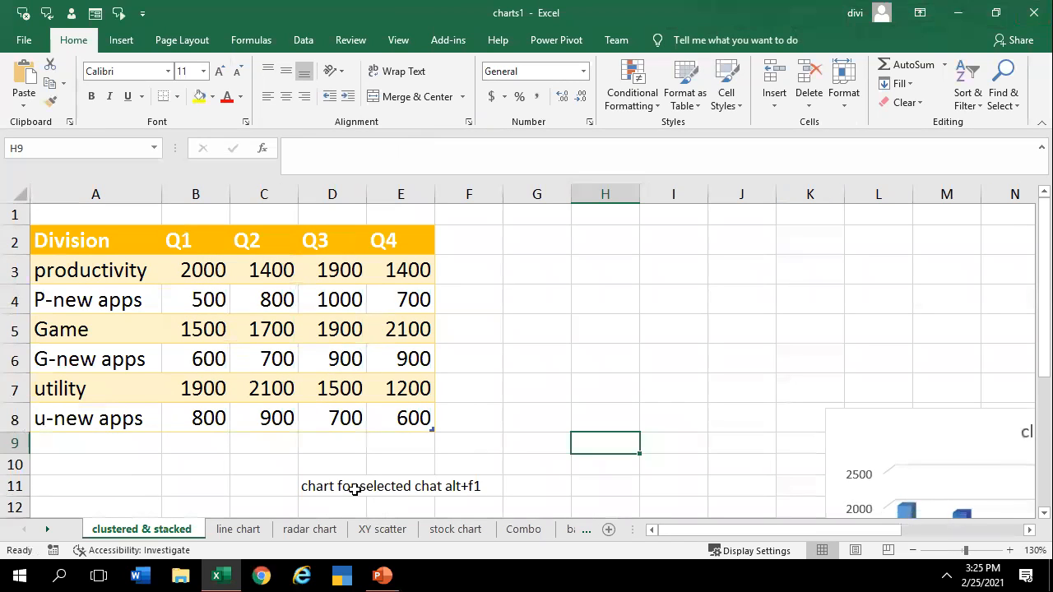
pyautogui.scroll(-1, 351, 487)
pyautogui.click(321, 434)
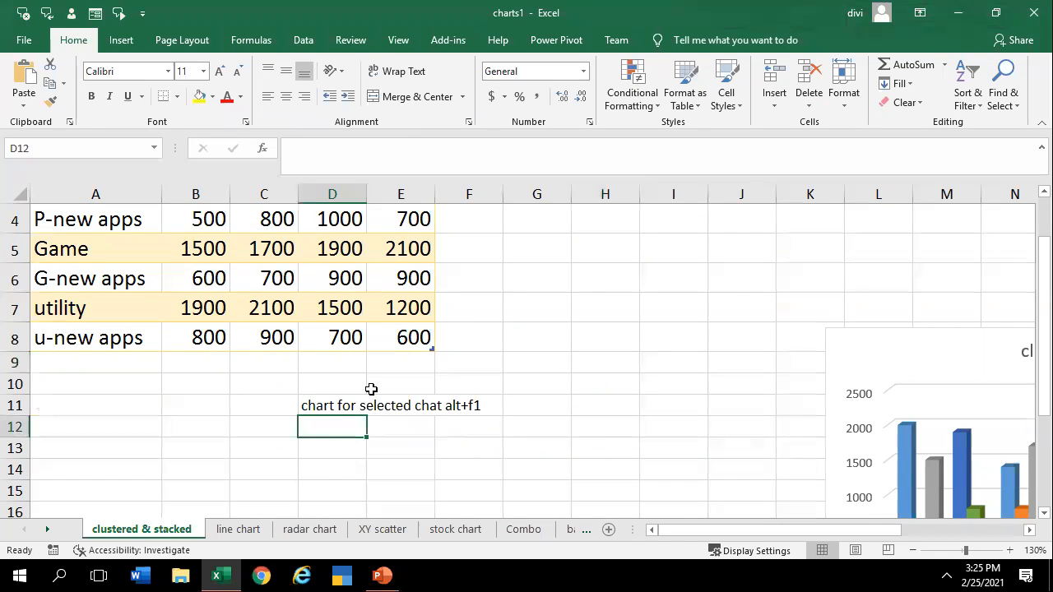
pyautogui.write('chart ')
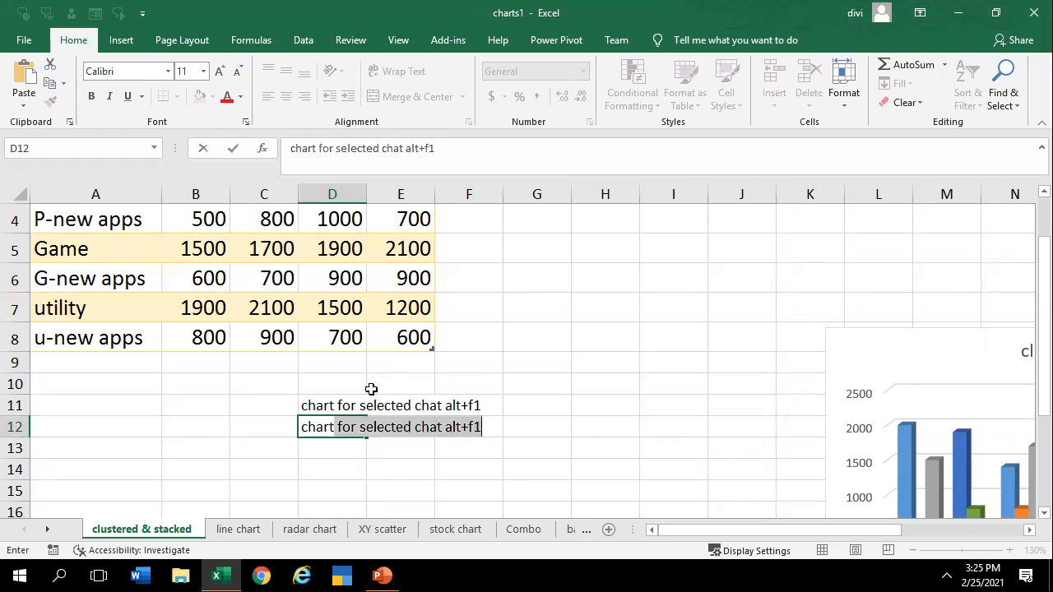
pyautogui.write('sheet')
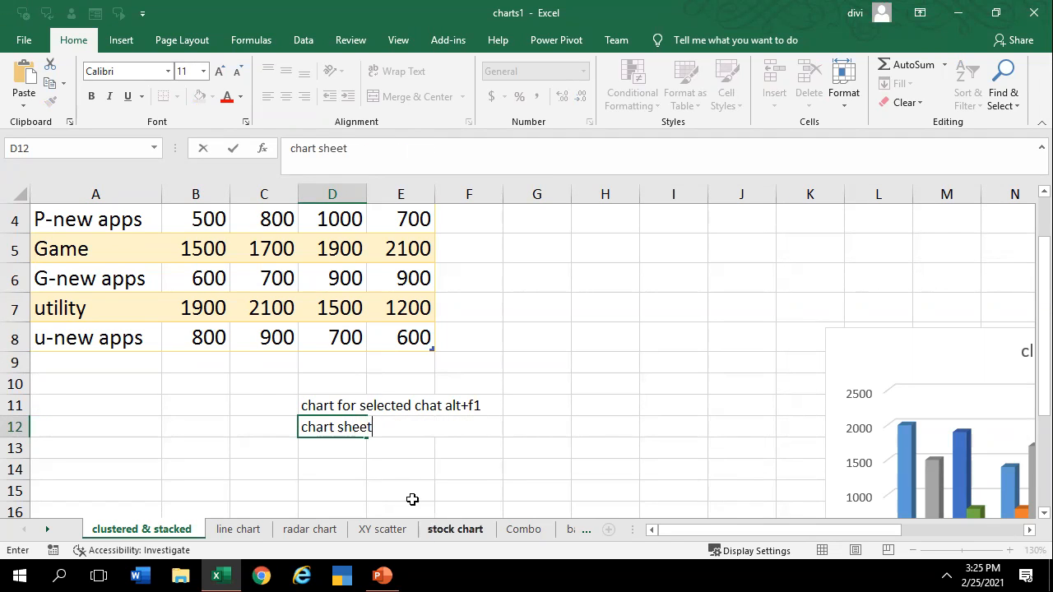
pyautogui.click(410, 495)
# Create a separate chart sheet from the notes, and return to cell E12 on the clustered & stacked sheet
pyautogui.click(335, 451)
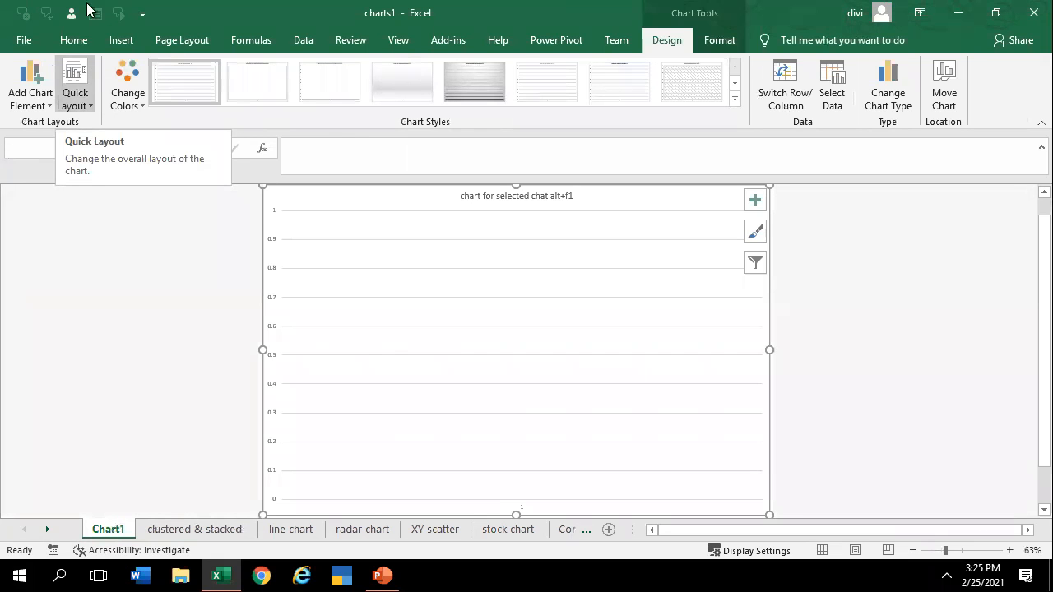
pyautogui.click(159, 530)
pyautogui.click(391, 431)
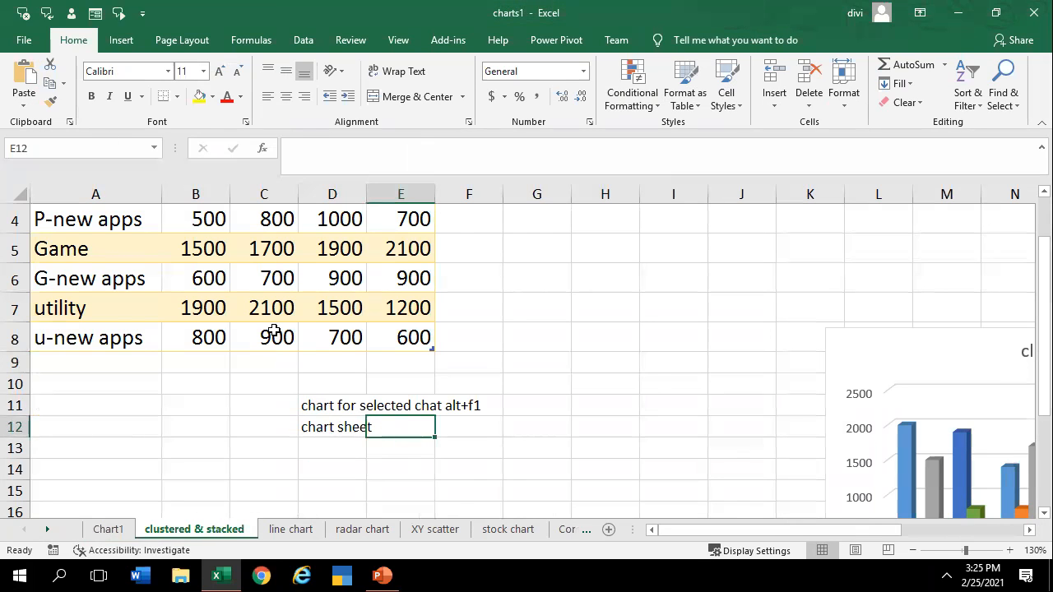
# Check the shortcut notes against the Chart1 sheet and return to the clustered & stacked sheet
pyautogui.scroll(1, 275, 332)
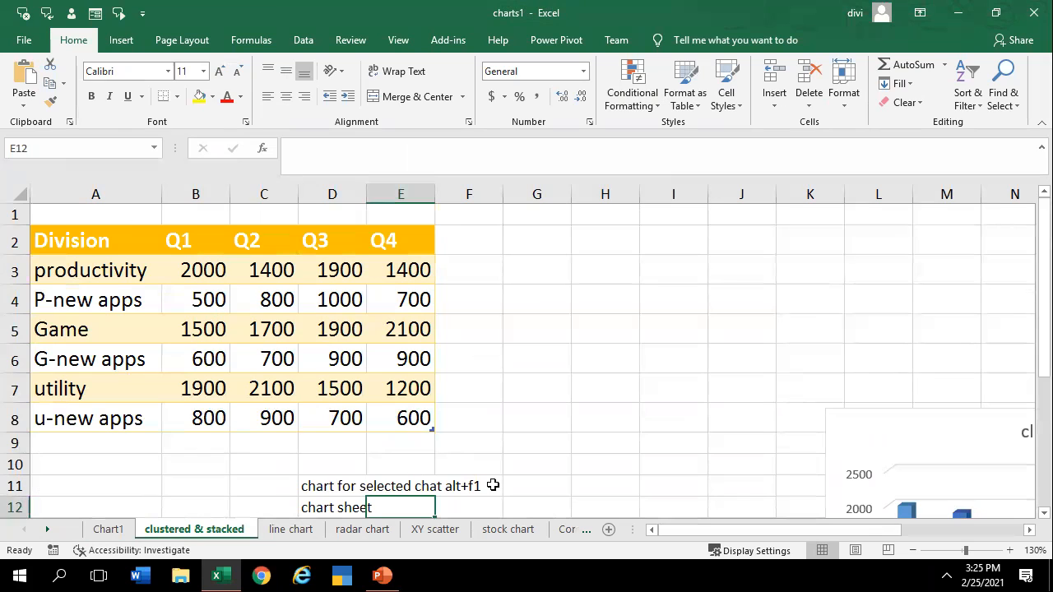
pyautogui.scroll(-1, 409, 338)
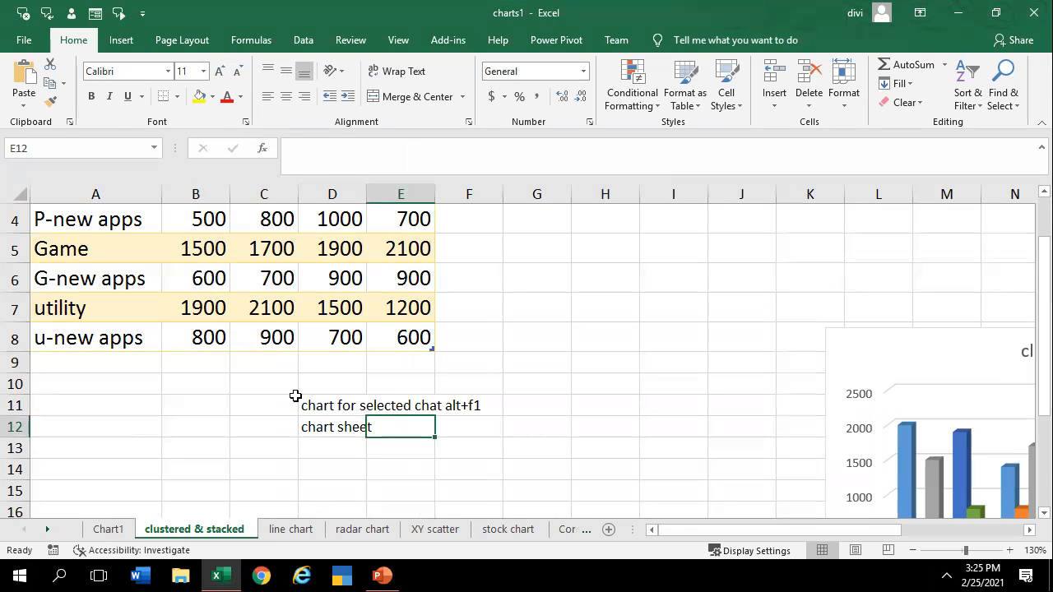
pyautogui.click(322, 426)
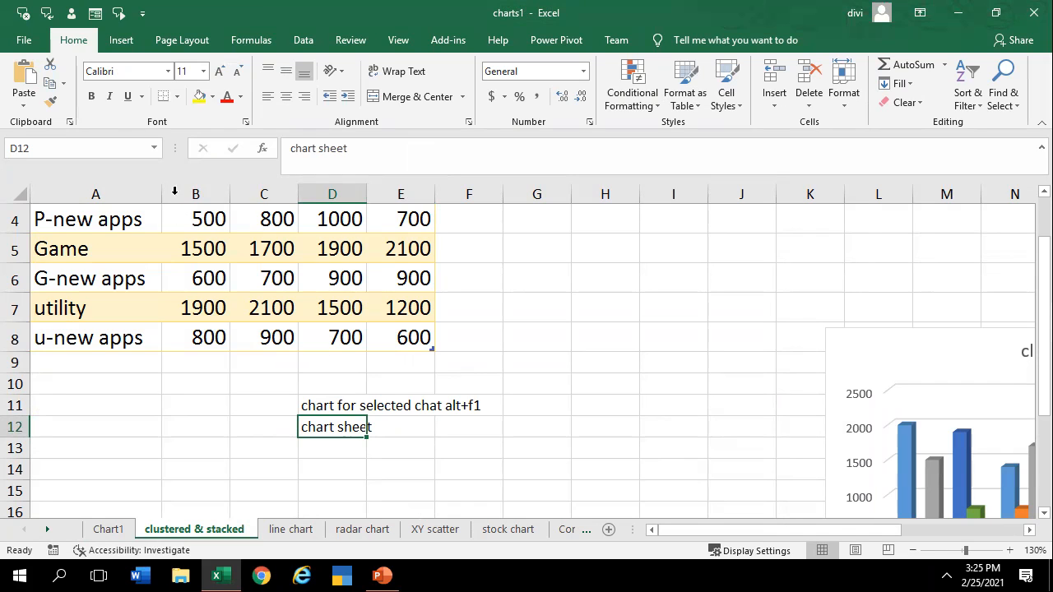
pyautogui.click(108, 531)
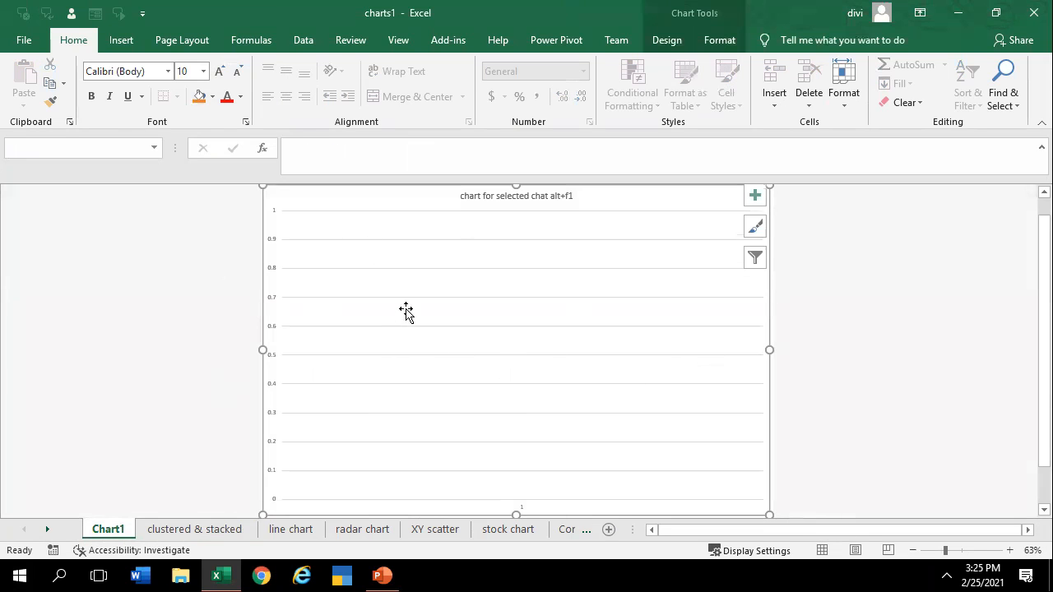
pyautogui.scroll(-1, 404, 313)
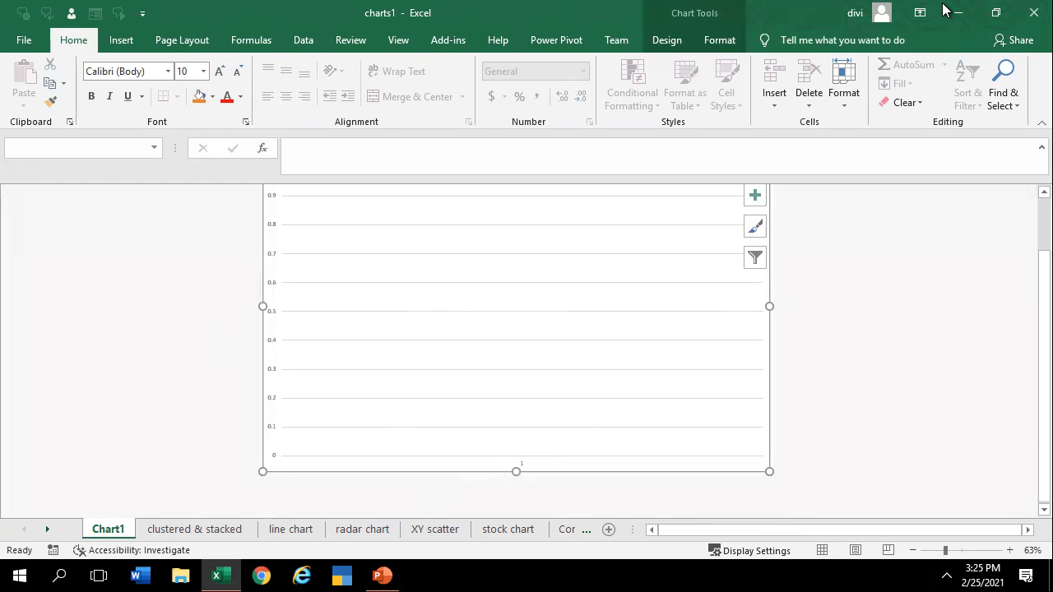
pyautogui.click(194, 529)
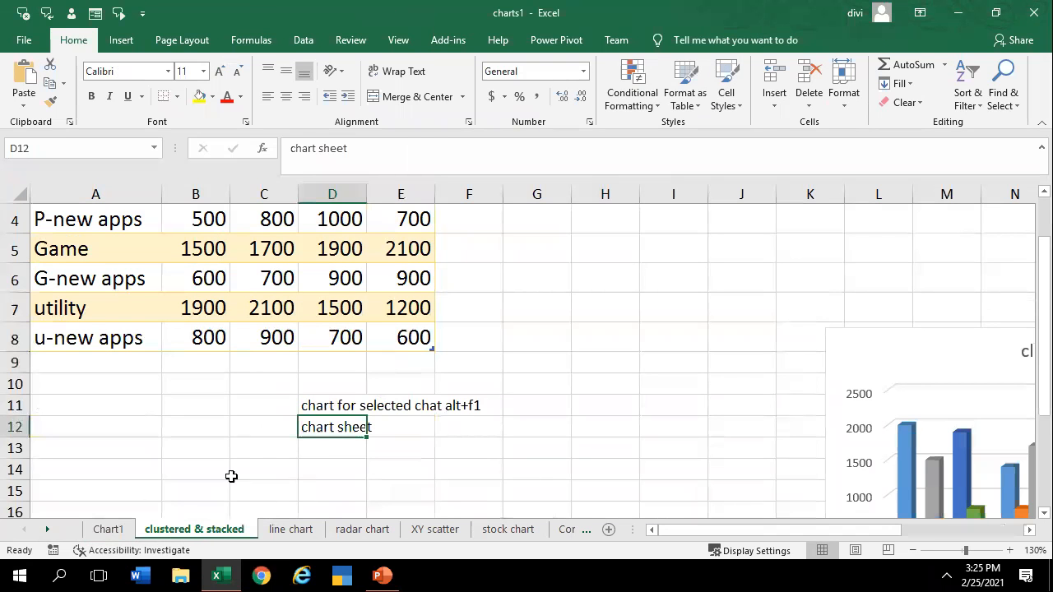
# Widen column D to fit the "chart sheet" note and enter F11 in cell E12
pyautogui.click(417, 429)
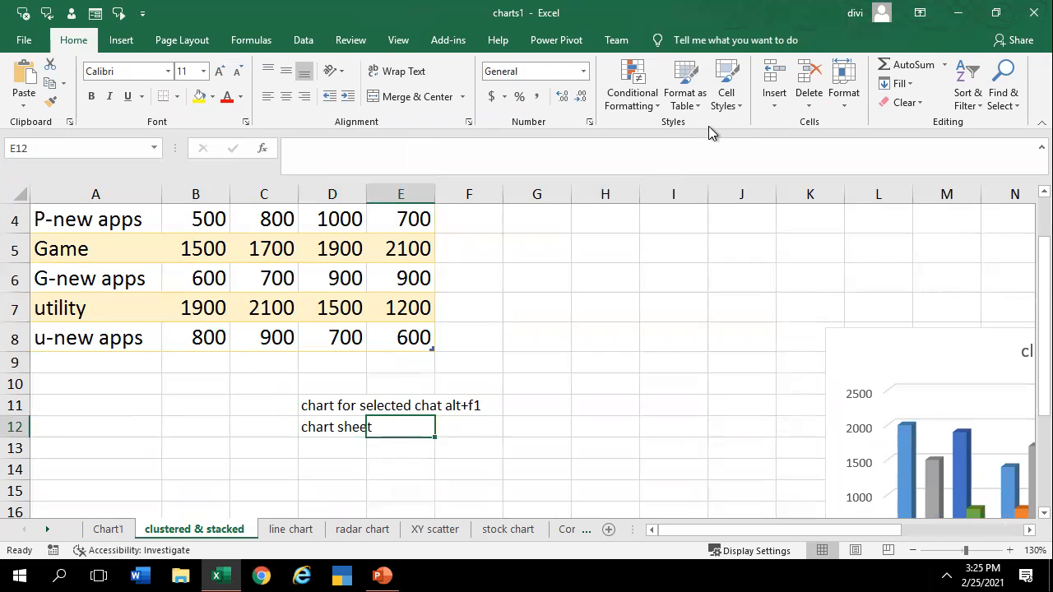
pyautogui.moveTo(361, 188); pyautogui.dragTo(377, 268)
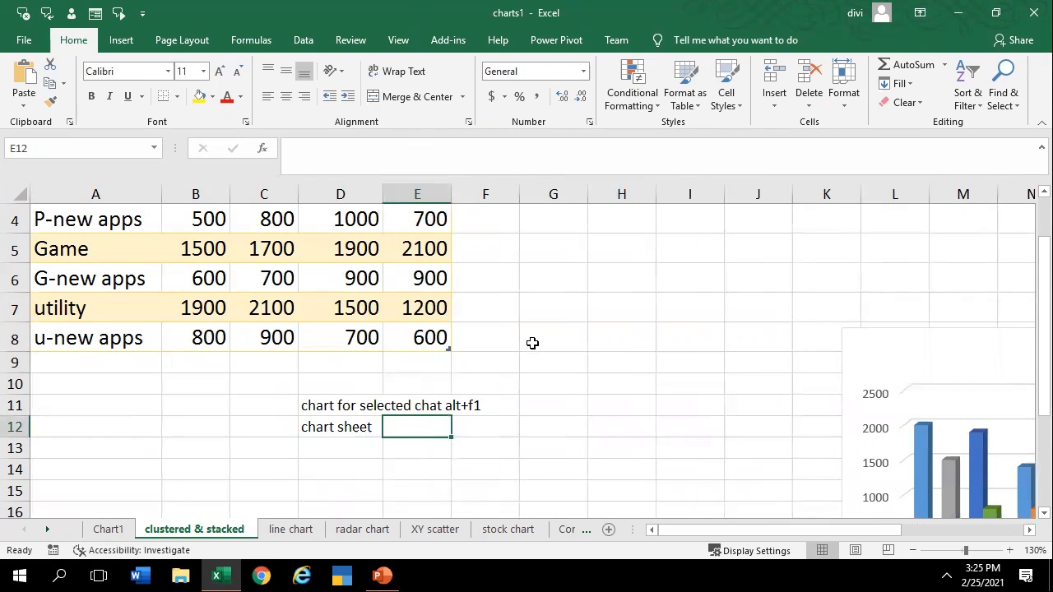
pyautogui.write('F11')
pyautogui.press('Return')
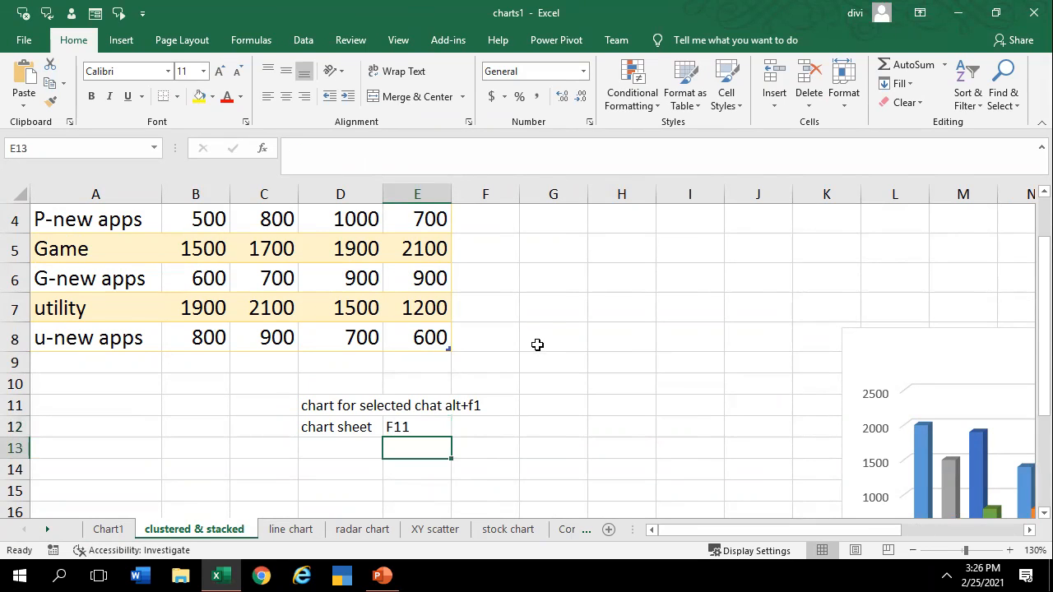
pyautogui.click(393, 429)
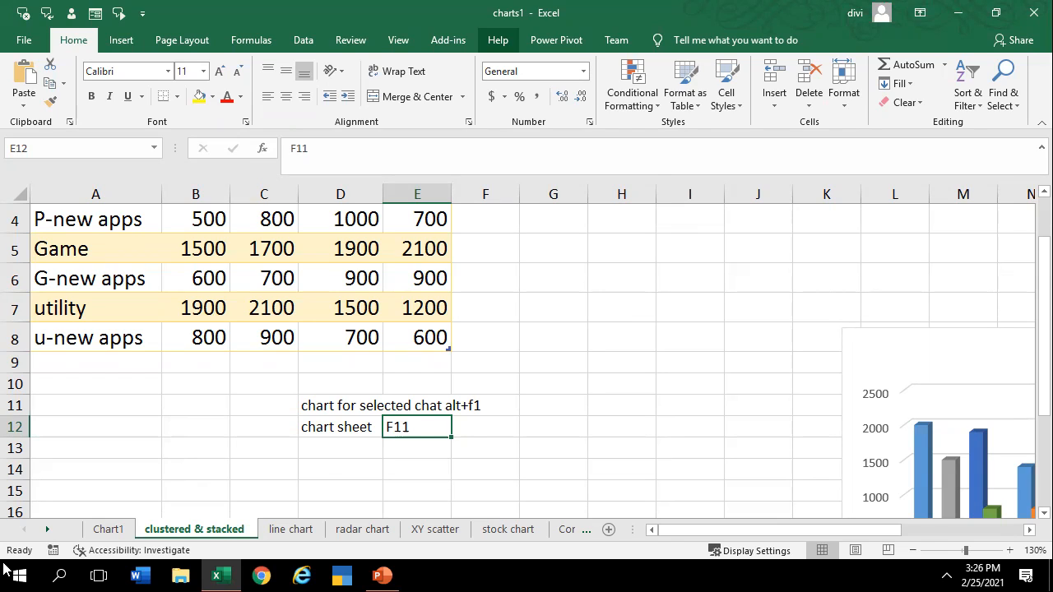
# Select the Division quarterly table A2:E8 and open the recommended charts for it
pyautogui.click(476, 336)
pyautogui.scroll(1, 250, 374)
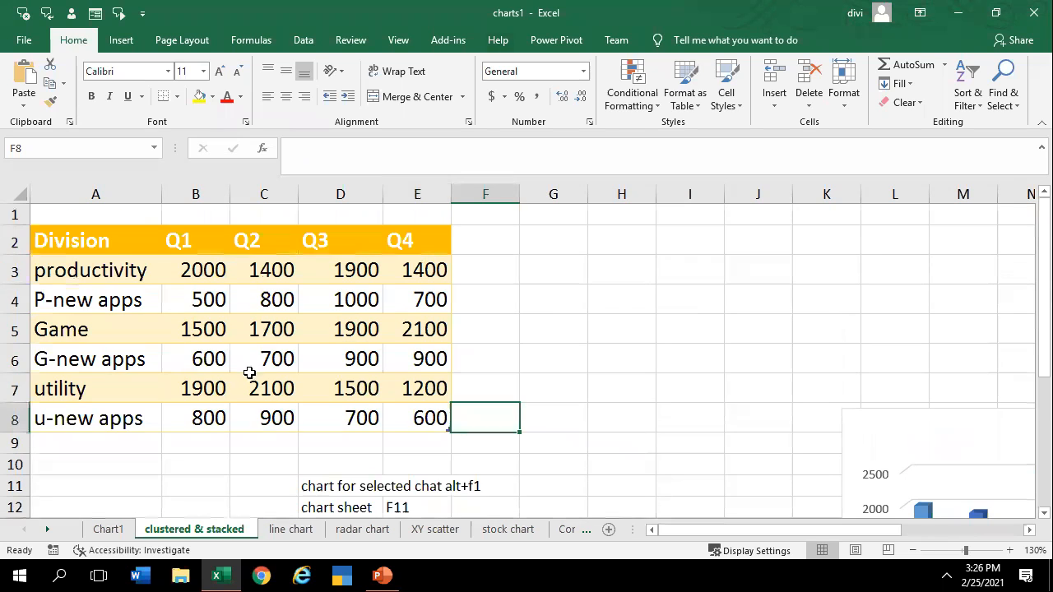
pyautogui.moveTo(72, 242); pyautogui.dragTo(444, 419)
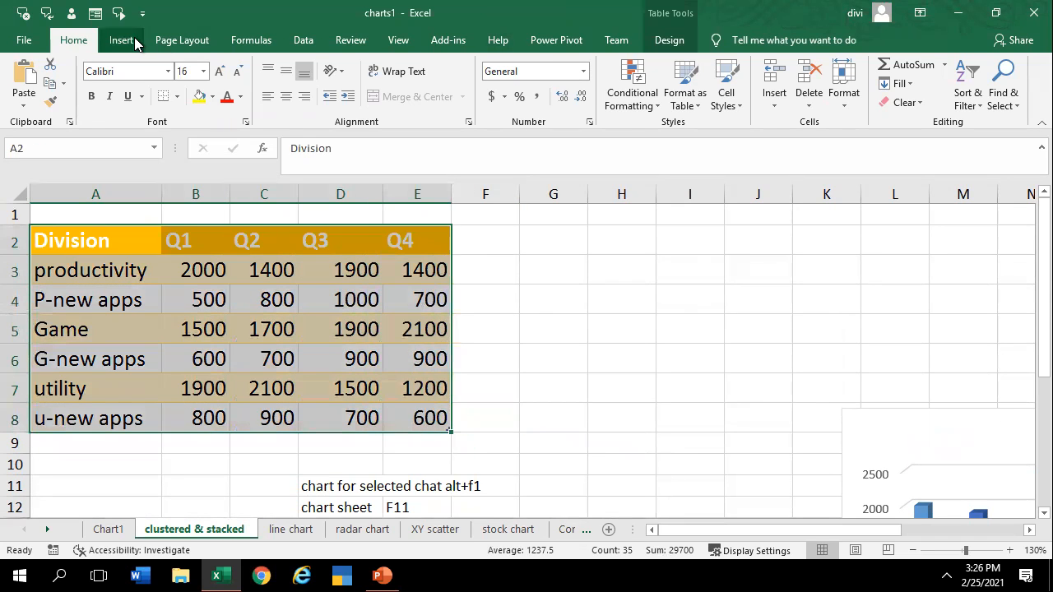
pyautogui.click(122, 40)
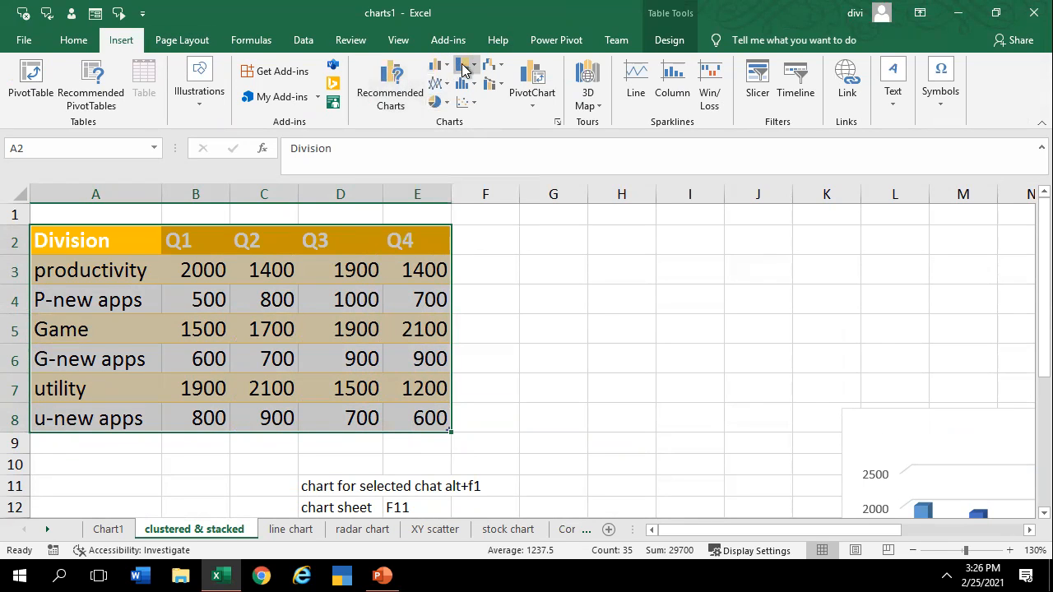
pyautogui.click(379, 92)
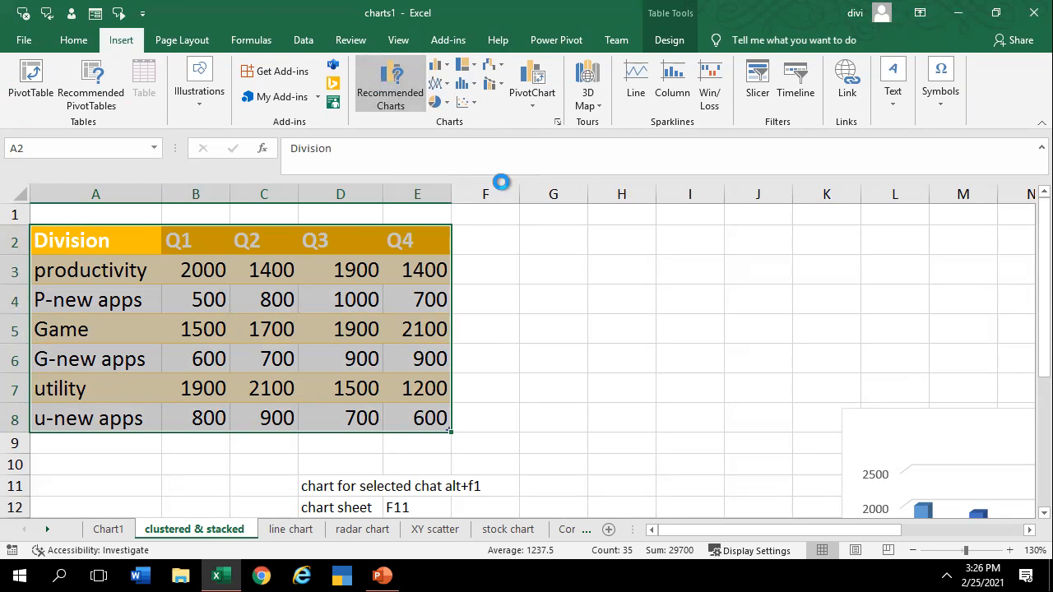
pyautogui.moveTo(414, 52); pyautogui.dragTo(553, 65)
# Preview the recommended charts for the Division table, including Stacked Area, Pareto and Scatter
pyautogui.click(483, 232)
pyautogui.click(471, 146)
pyautogui.click(519, 322)
pyautogui.click(512, 425)
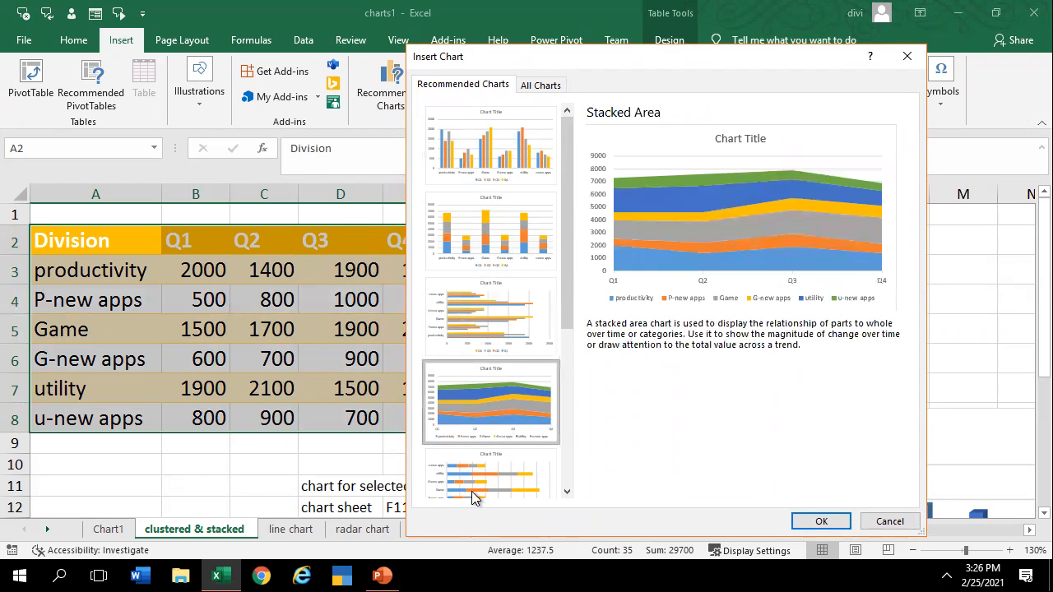
pyautogui.scroll(-3, 468, 481)
pyautogui.click(466, 463)
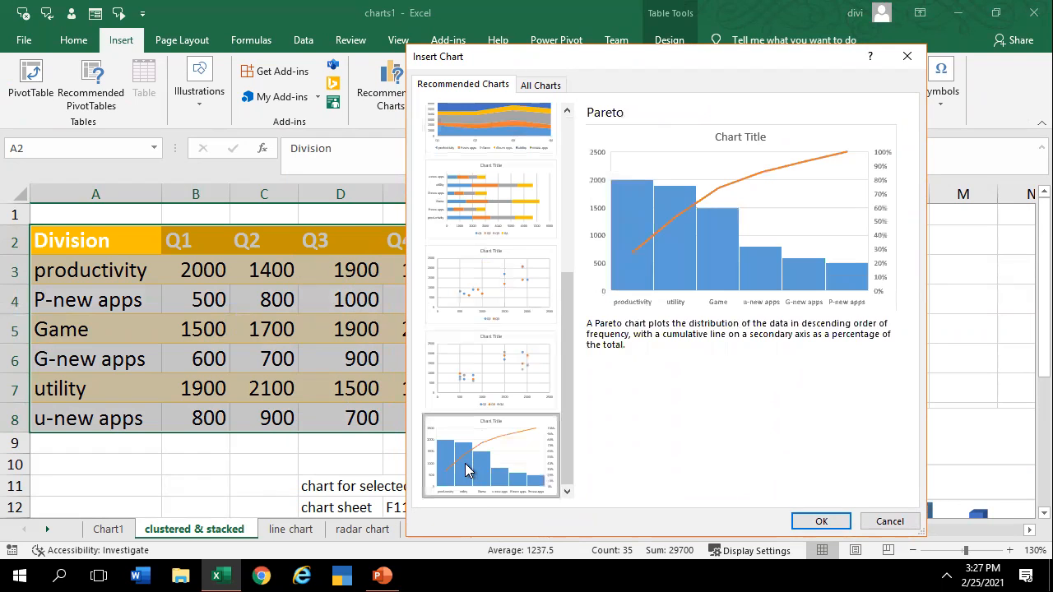
pyautogui.click(463, 349)
pyautogui.click(504, 270)
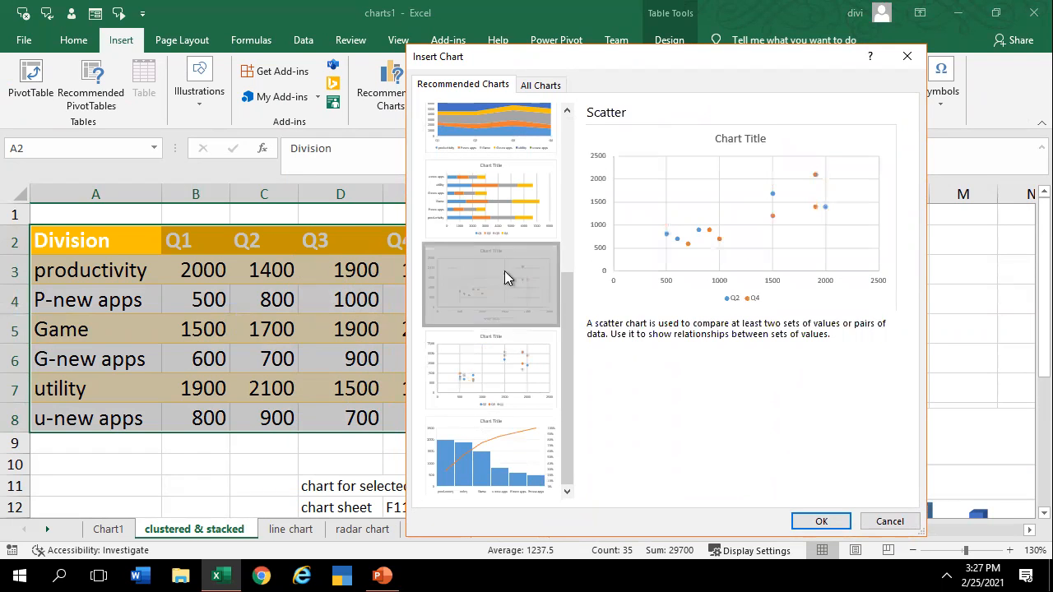
# Preview the Stacked Bar, Stacked Area, Clustered Bar, Stacked Column and Clustered Column recommendations
pyautogui.scroll(5, 493, 288)
pyautogui.click(456, 481)
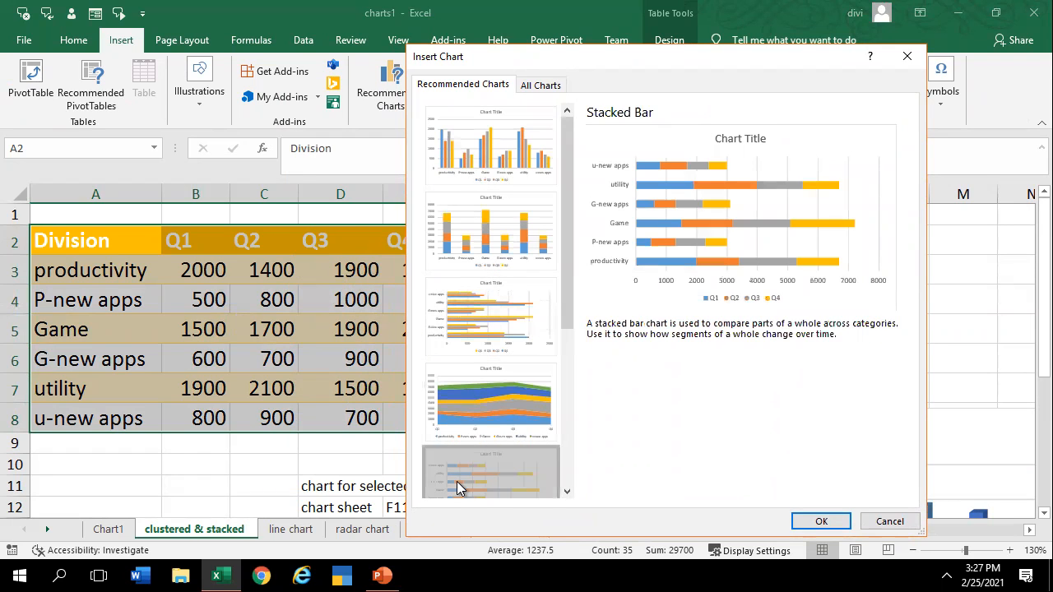
pyautogui.click(458, 425)
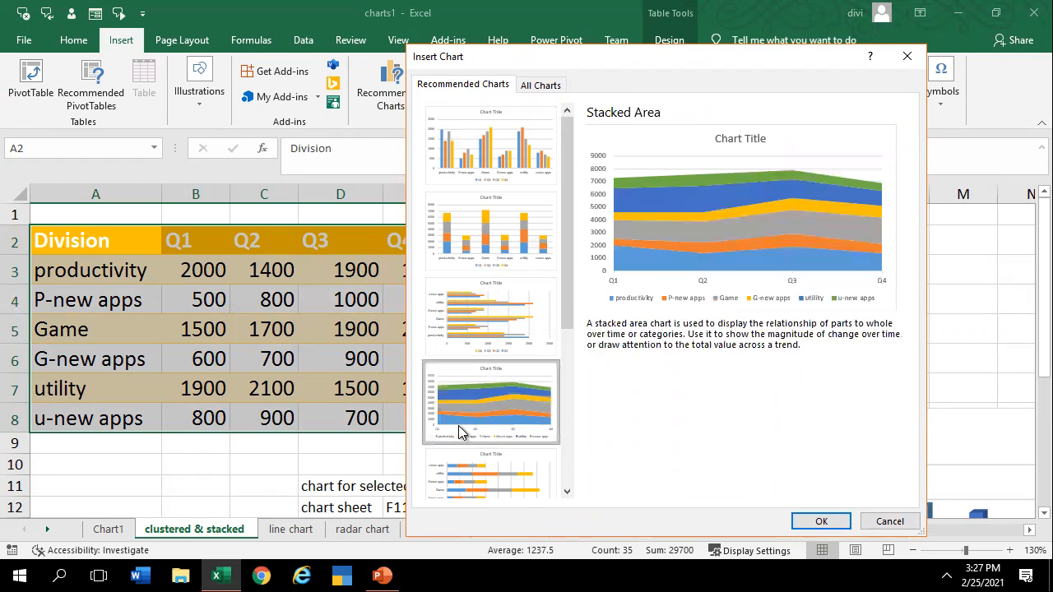
pyautogui.click(472, 310)
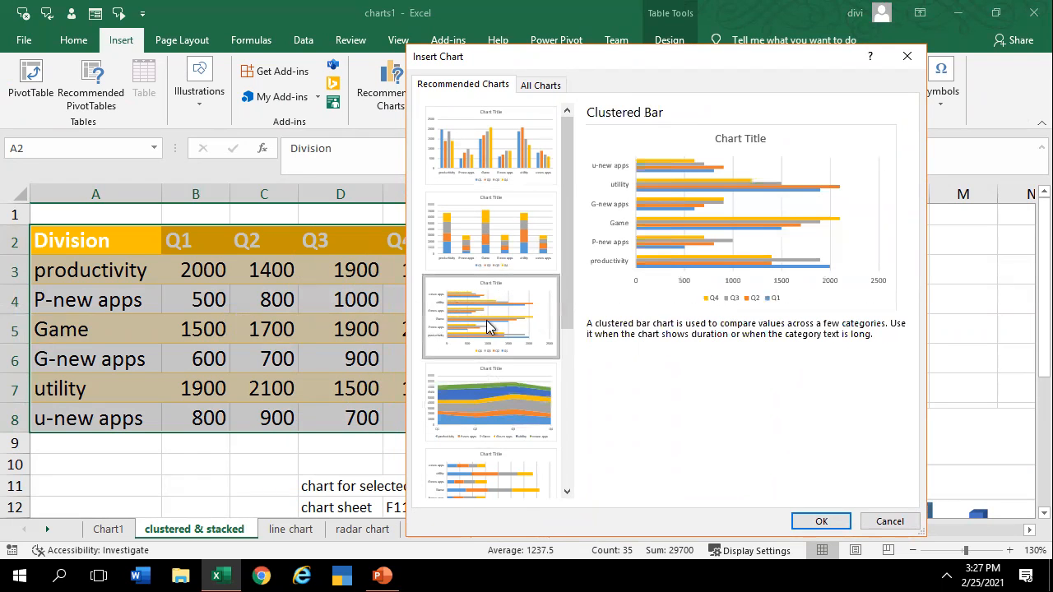
pyautogui.click(471, 249)
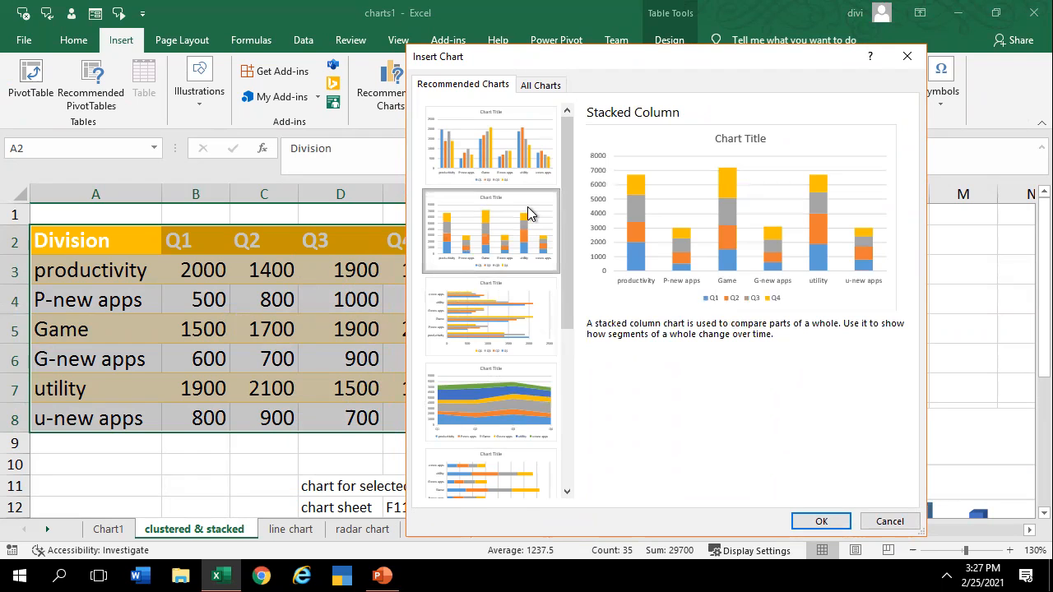
pyautogui.click(466, 125)
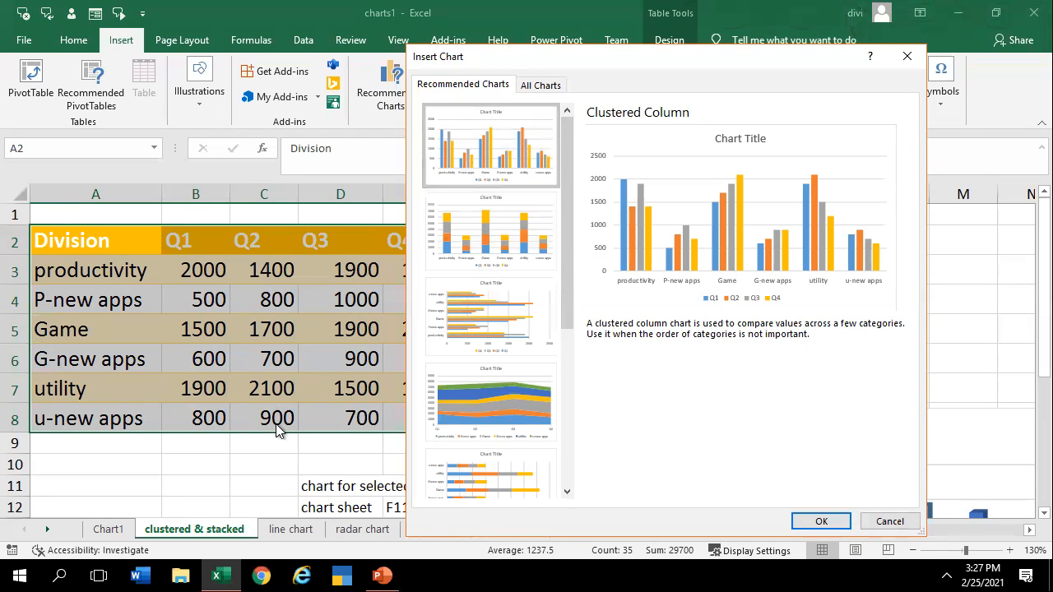
pyautogui.scroll(-3, 460, 193)
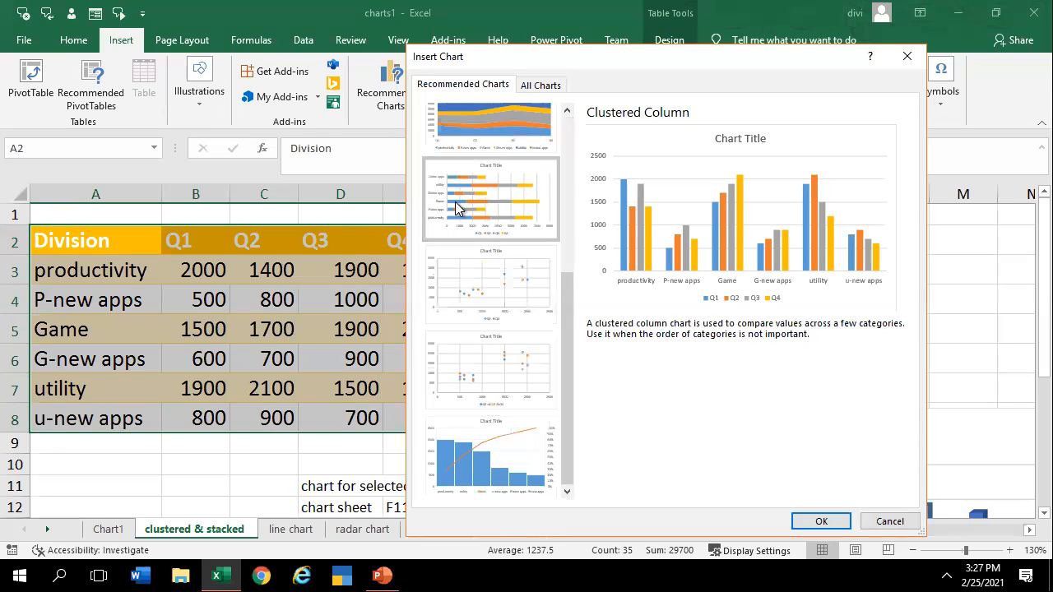
pyautogui.scroll(3, 453, 201)
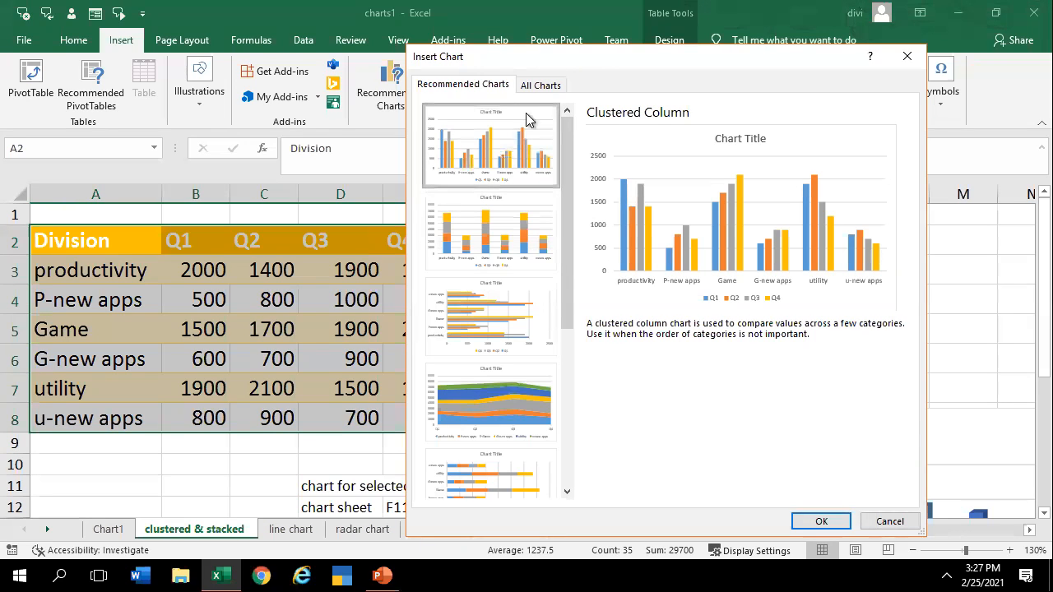
# Browse all available chart types, previewing Line, Pie, Bar, Radar, Sunburst, Waterfall and Combo
pyautogui.click(539, 85)
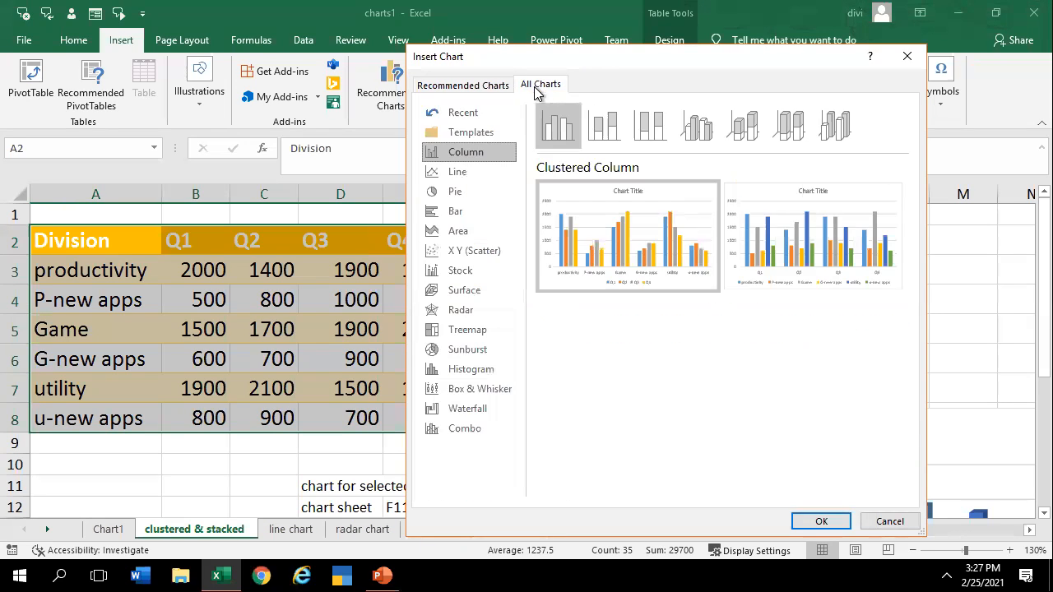
pyautogui.click(459, 172)
pyautogui.click(454, 191)
pyautogui.click(454, 212)
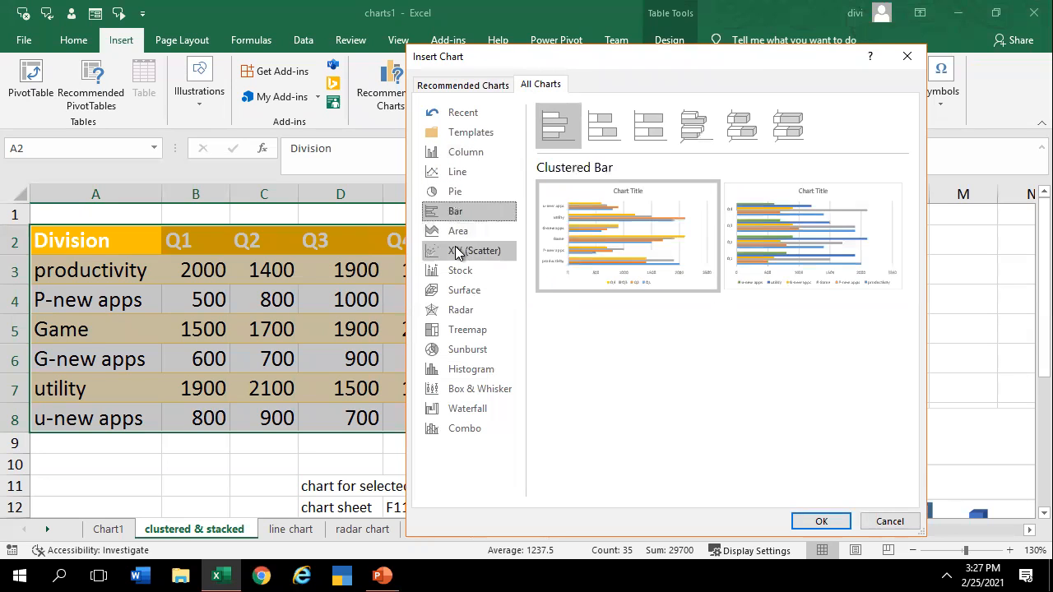
pyautogui.click(458, 310)
pyautogui.click(454, 352)
pyautogui.click(460, 409)
pyautogui.click(462, 428)
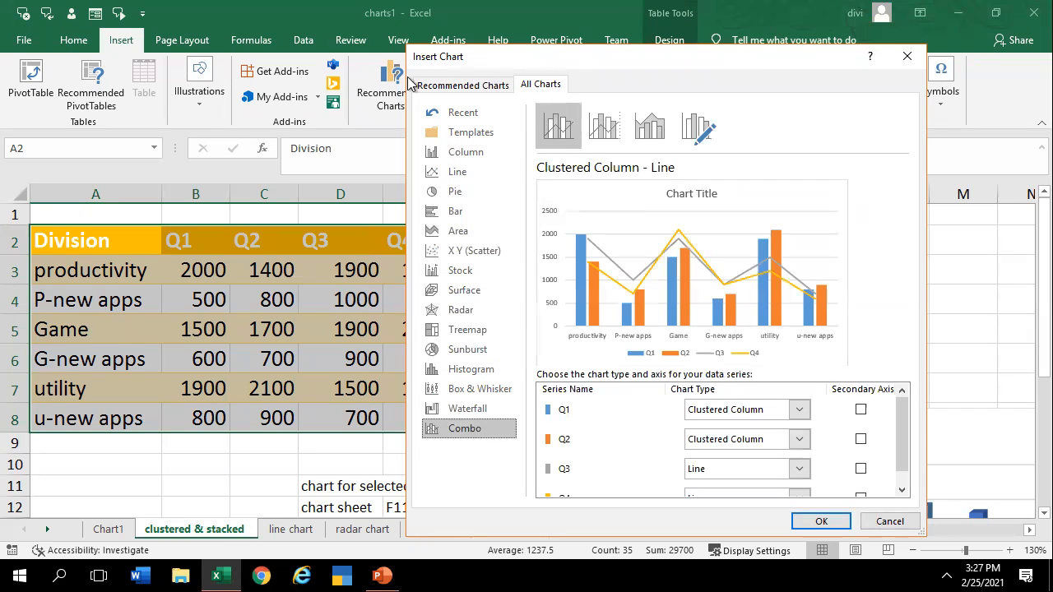
# Compare the column chart subtypes, including 3-D Column, 3-D 100% Stacked, 3-D Clustered and Stacked Column
pyautogui.click(450, 157)
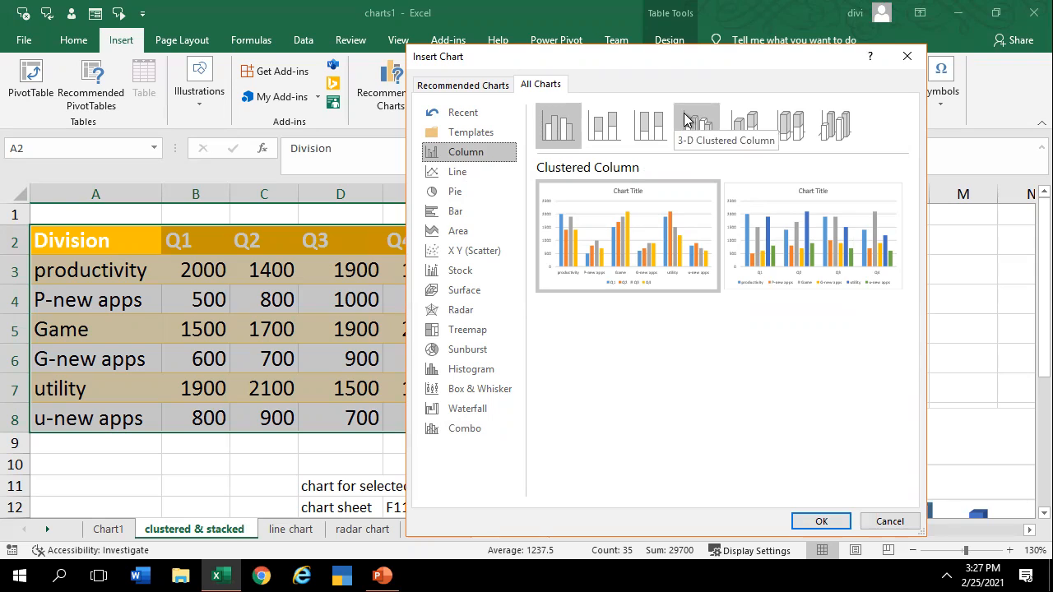
pyautogui.click(829, 130)
pyautogui.click(781, 131)
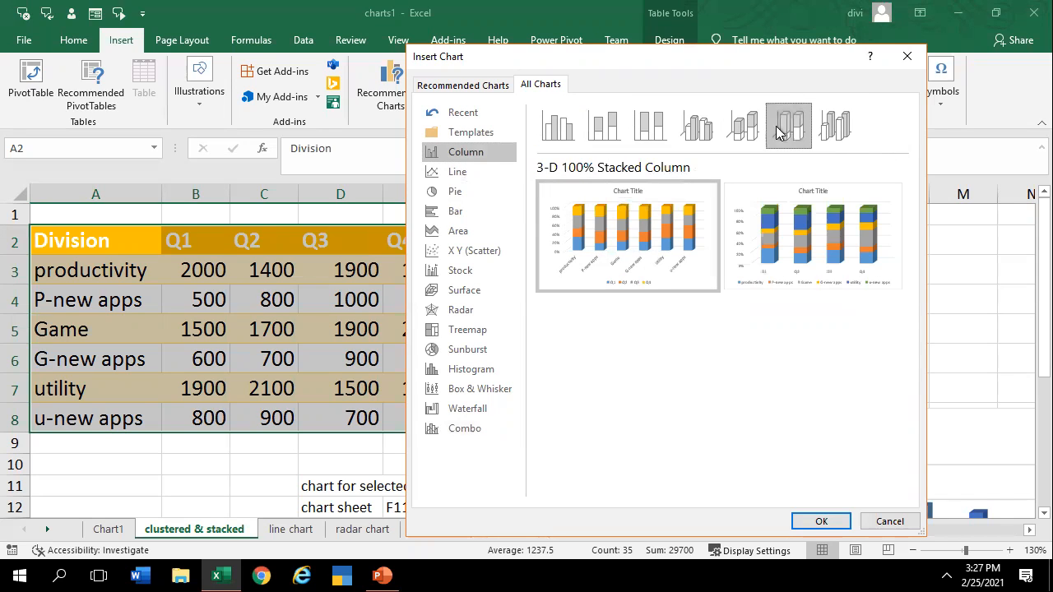
pyautogui.click(742, 130)
pyautogui.click(693, 141)
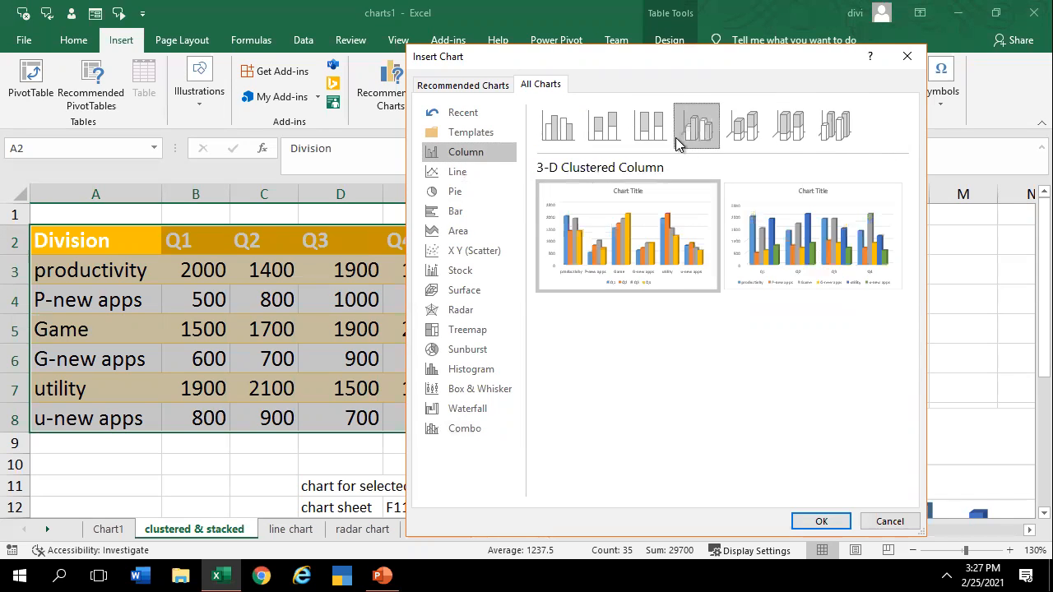
pyautogui.click(623, 145)
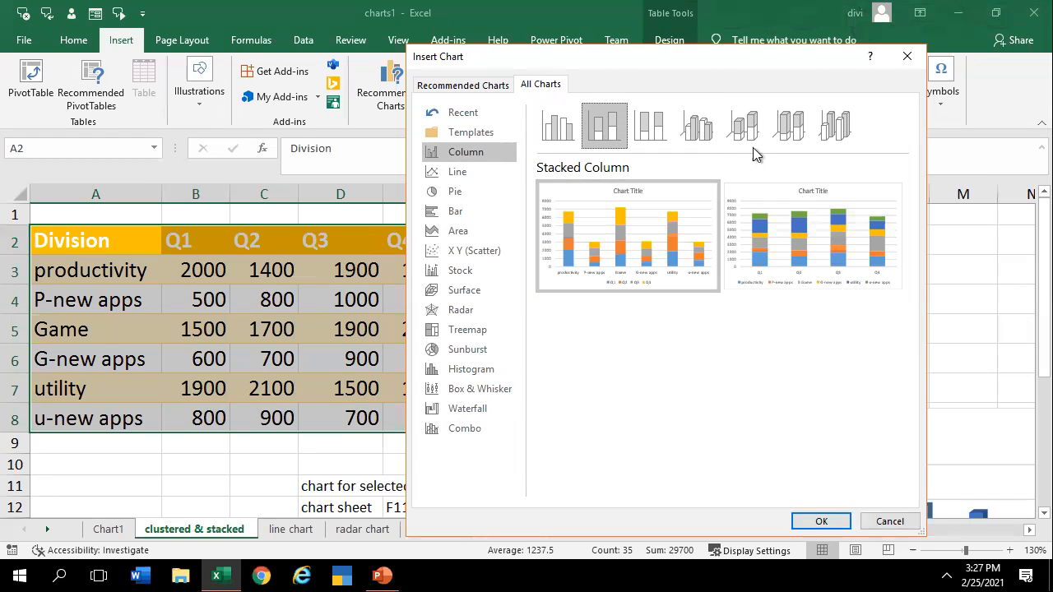
pyautogui.click(834, 130)
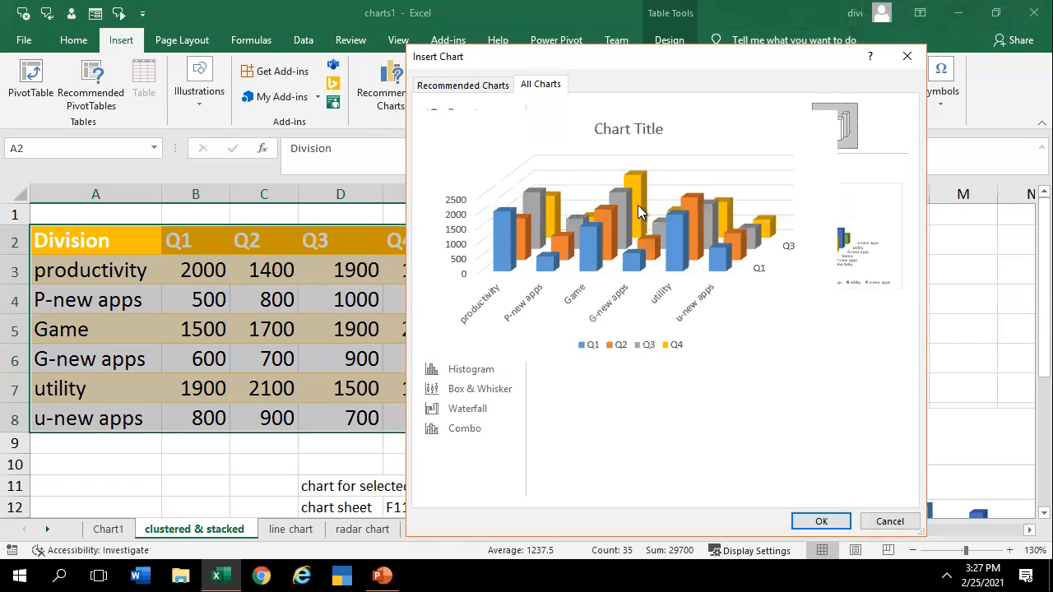
pyautogui.click(711, 135)
pyautogui.click(794, 132)
# Insert a 3-D Clustered Column chart with quarters along the horizontal axis and divisions as the series
pyautogui.click(696, 140)
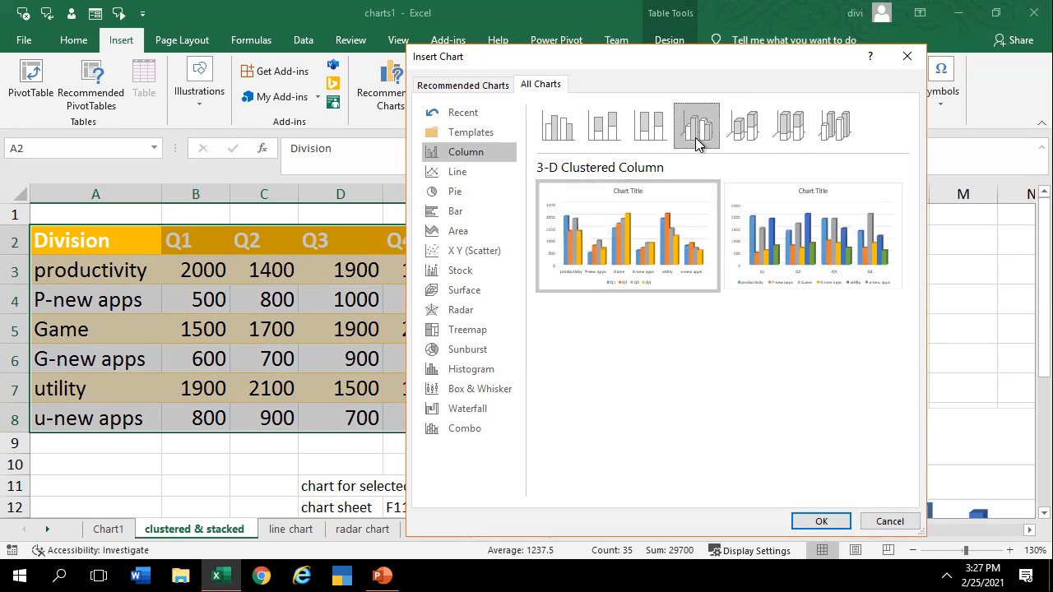
pyautogui.moveTo(717, 253)
pyautogui.moveTo(777, 200)
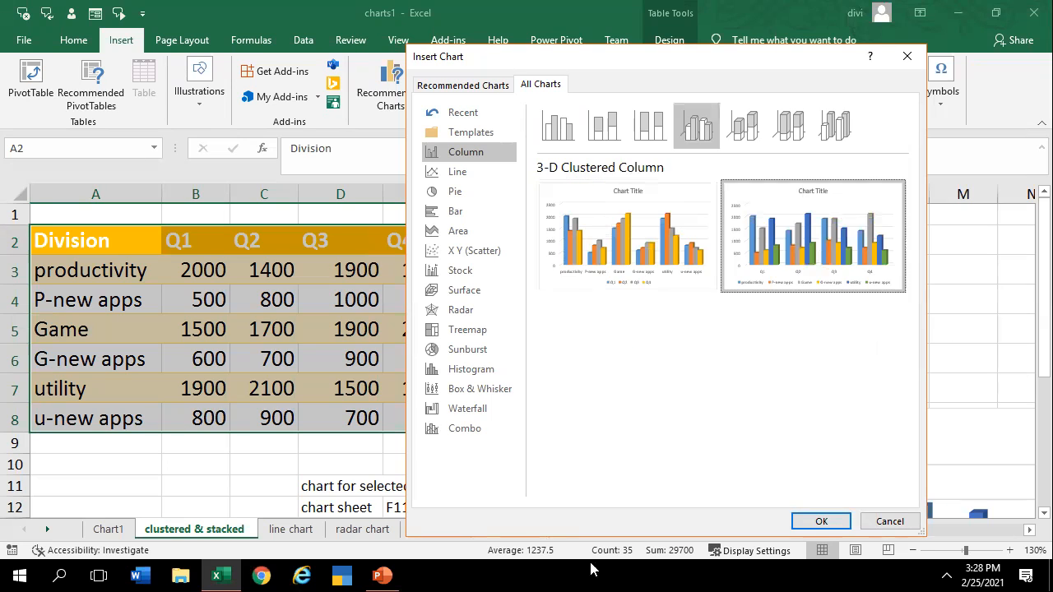
pyautogui.click(822, 523)
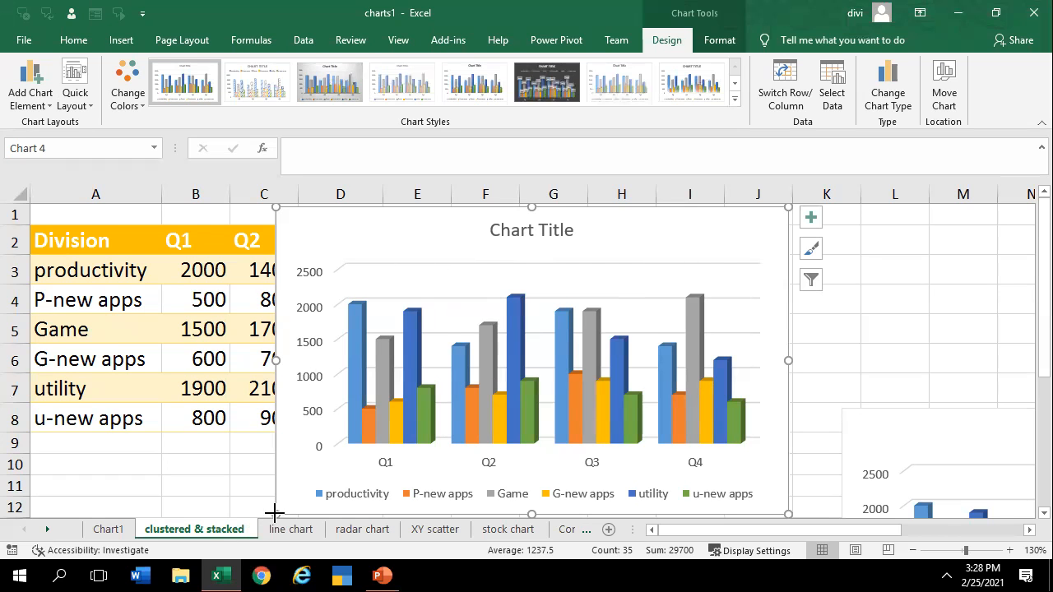
# Resize the new chart to span about columns G to K so that it clears the Division table
pyautogui.scroll(-1, 271, 510)
pyautogui.moveTo(393, 494); pyautogui.dragTo(523, 455)
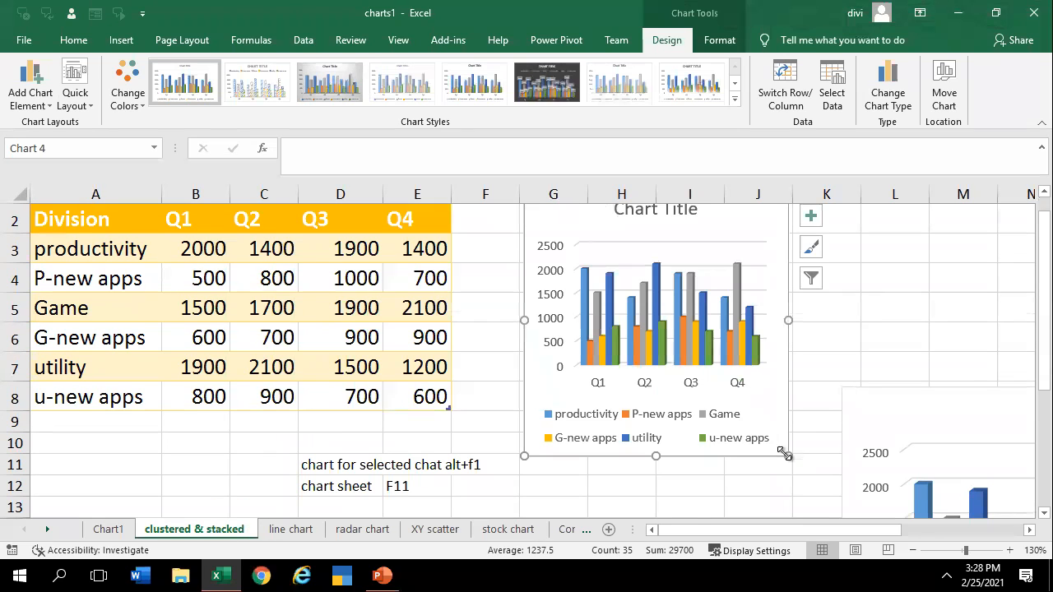
pyautogui.moveTo(789, 452); pyautogui.dragTo(863, 457)
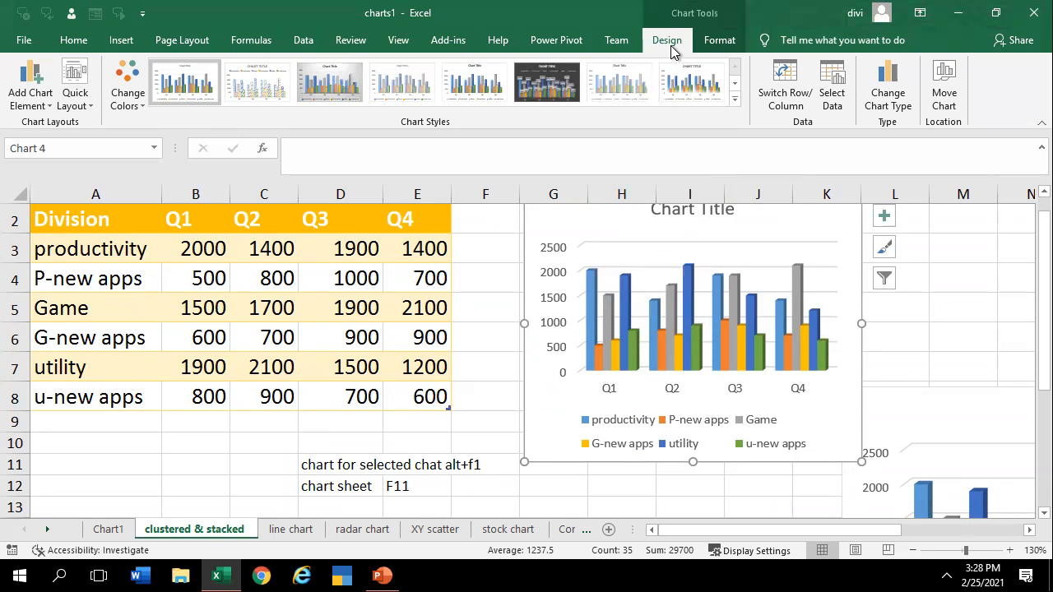
# View the chart's formatting and design tools, and deselect and reselect the chart
pyautogui.click(713, 47)
pyautogui.click(663, 39)
pyautogui.click(488, 297)
pyautogui.click(589, 246)
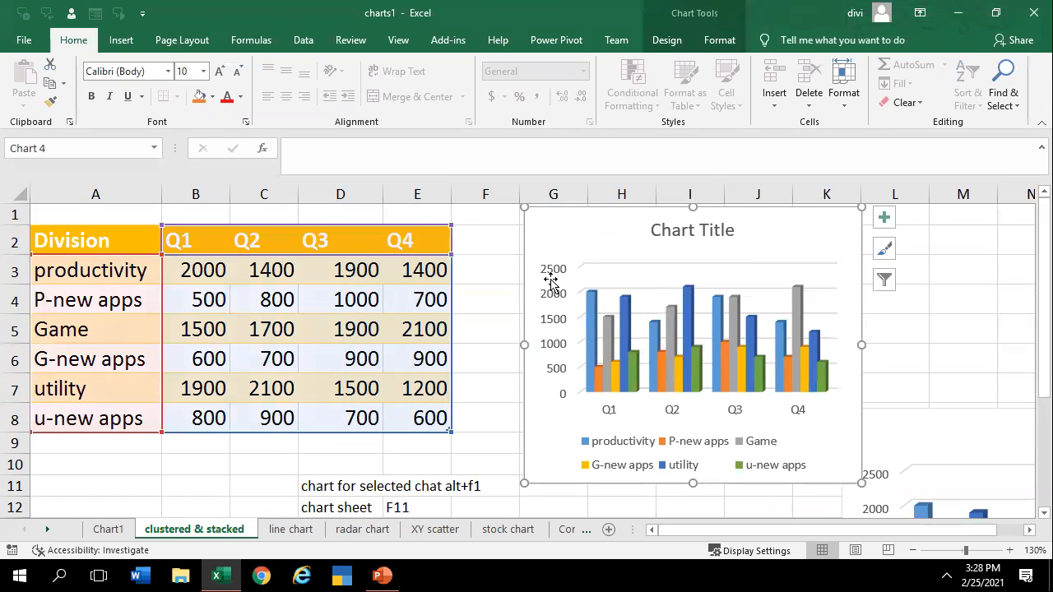
# Hide the primary horizontal axis of the 3-D clustered column chart
pyautogui.click(668, 41)
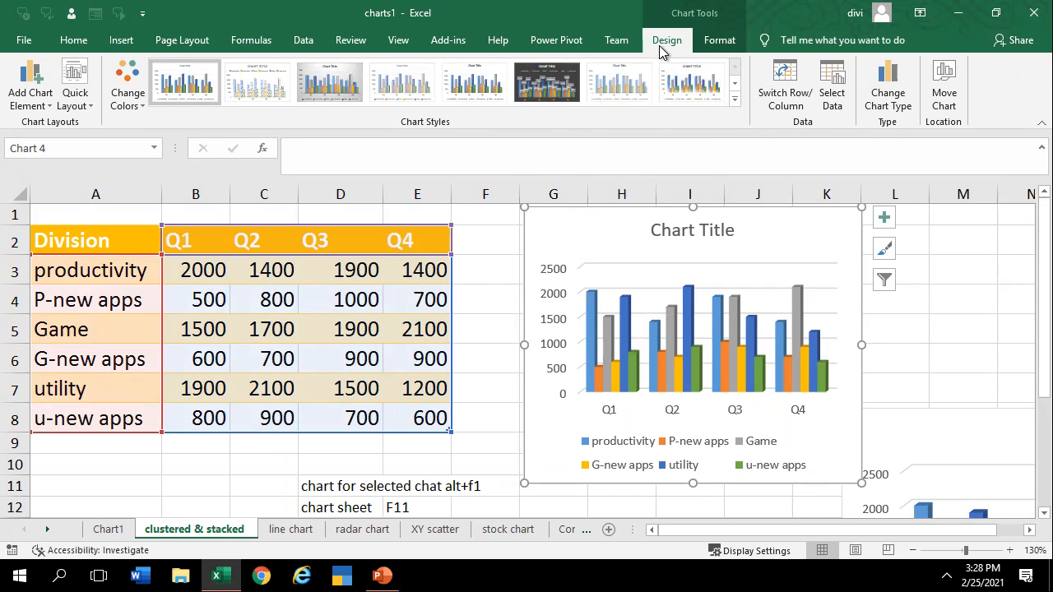
pyautogui.click(25, 106)
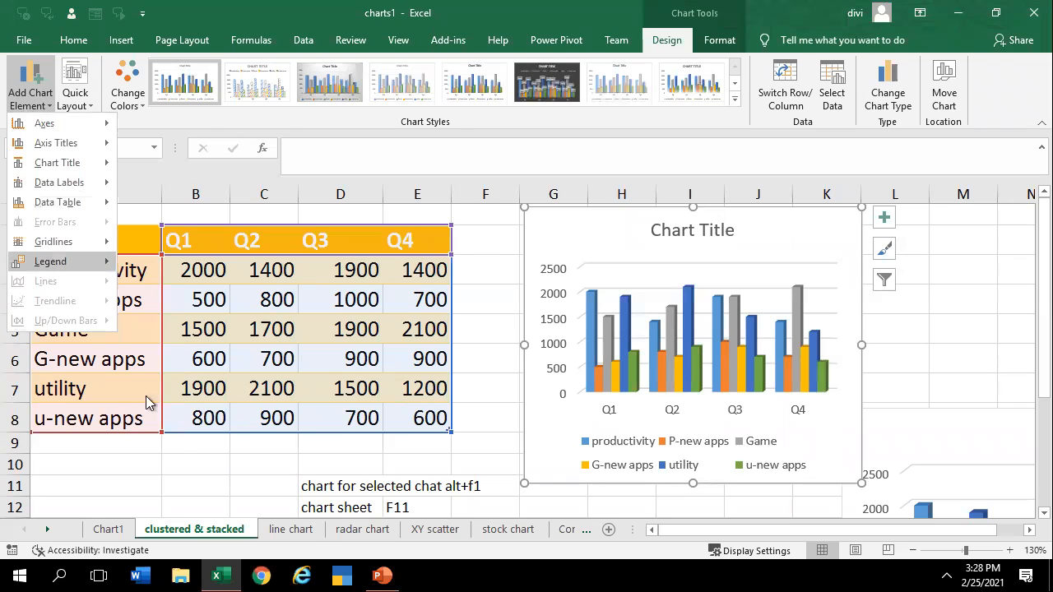
pyautogui.moveTo(50, 129)
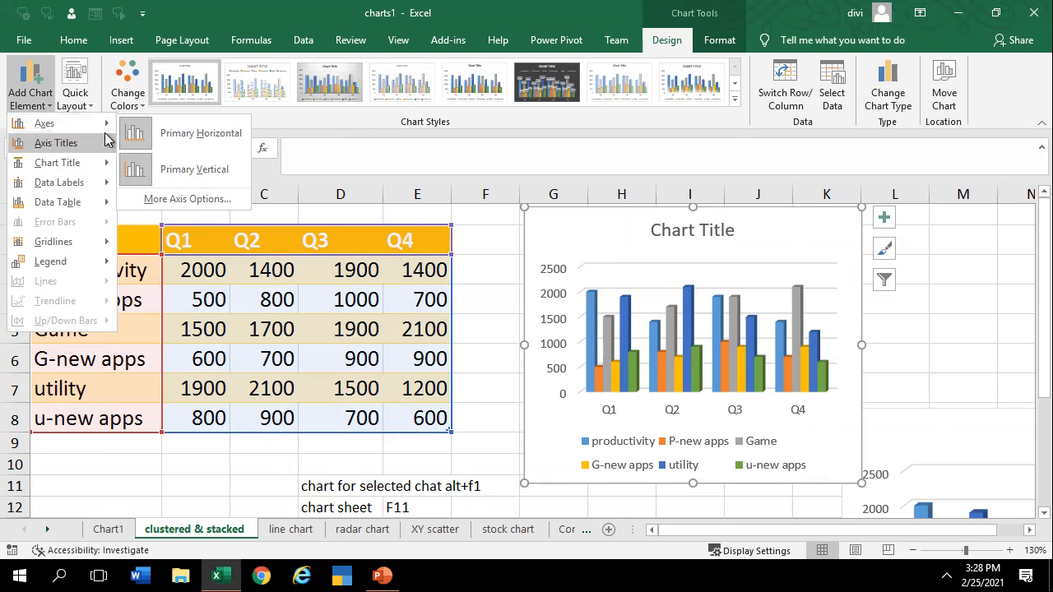
pyautogui.click(156, 134)
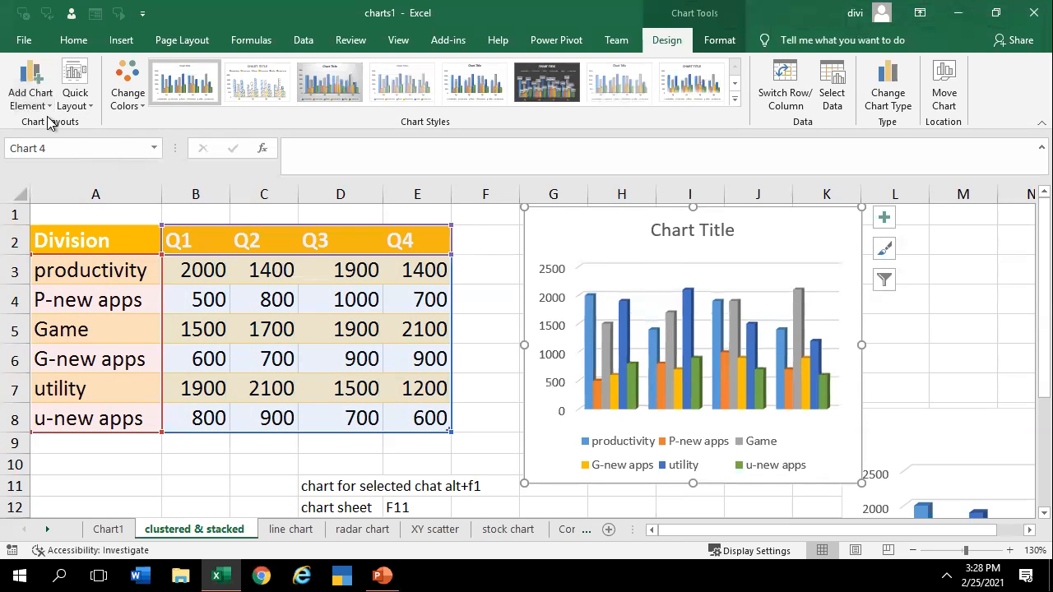
# Restore the chart's primary horizontal axis and view the list of chart elements that can be added
pyautogui.click(30, 98)
pyautogui.click(203, 140)
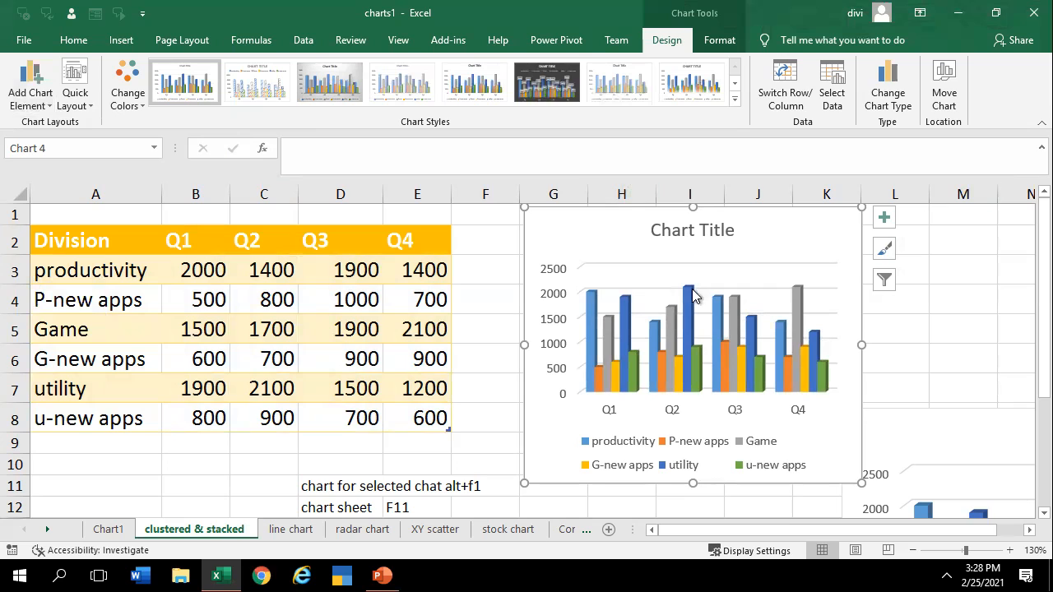
pyautogui.click(33, 106)
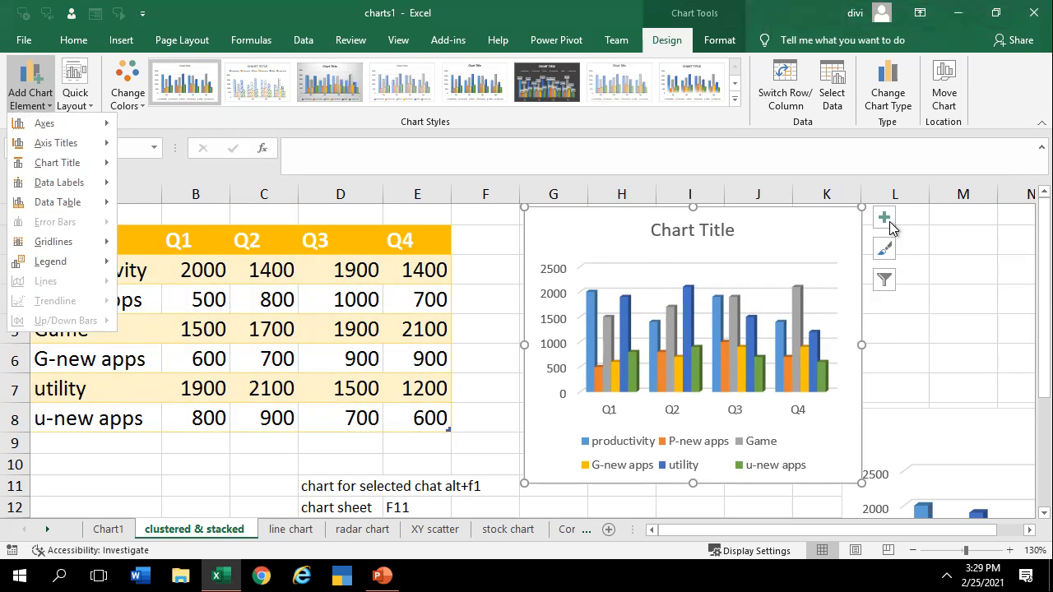
pyautogui.click(917, 335)
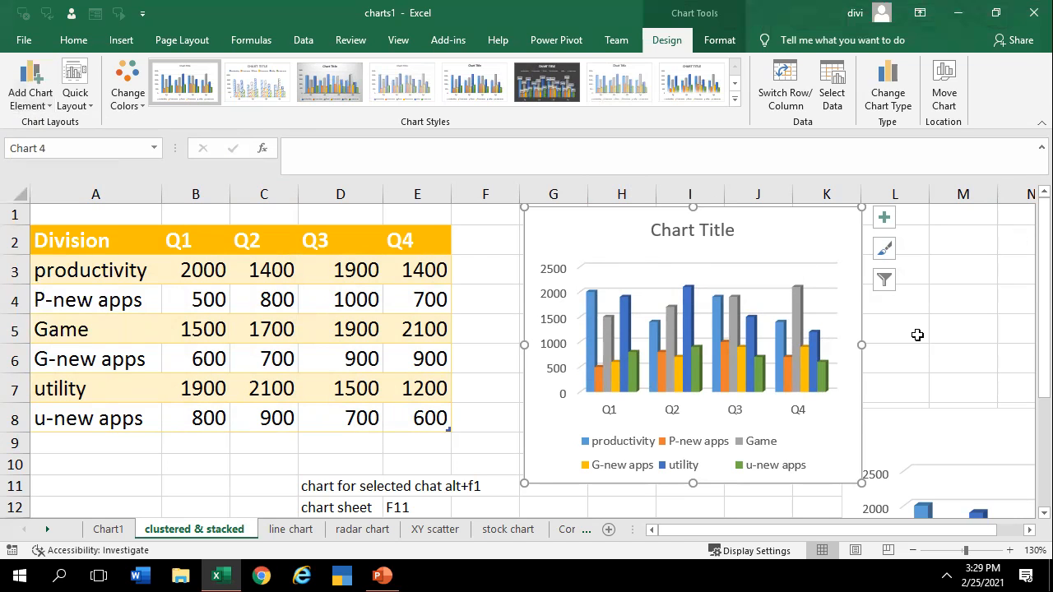
pyautogui.click(917, 335)
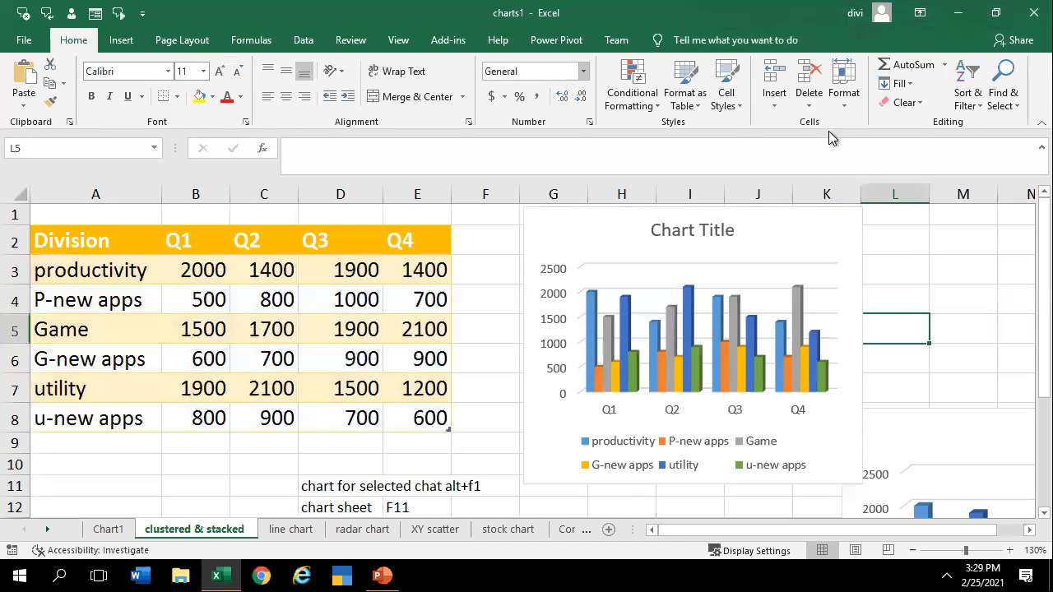
pyautogui.click(805, 233)
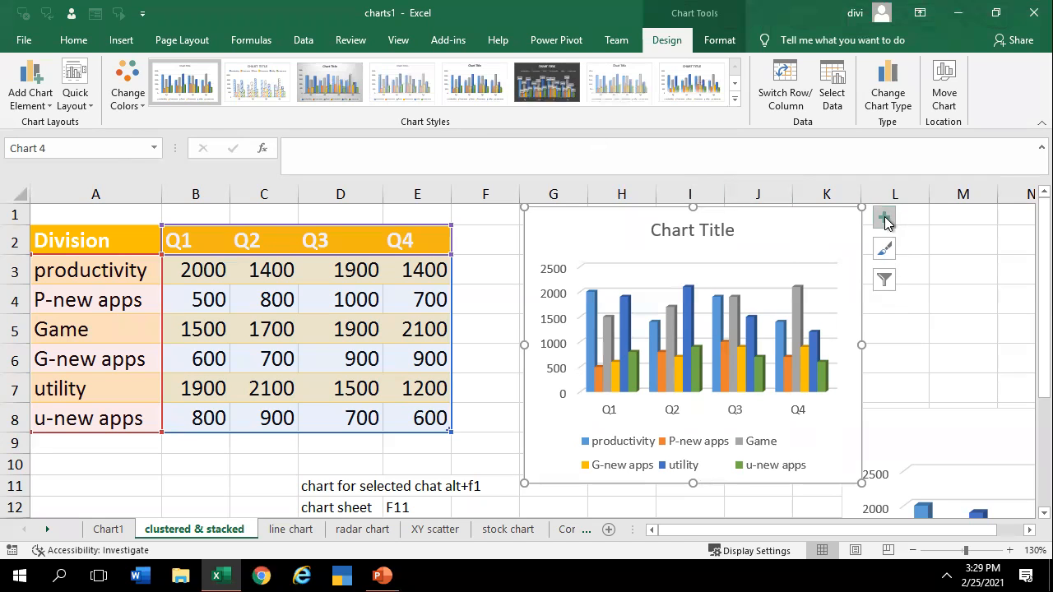
pyautogui.click(25, 105)
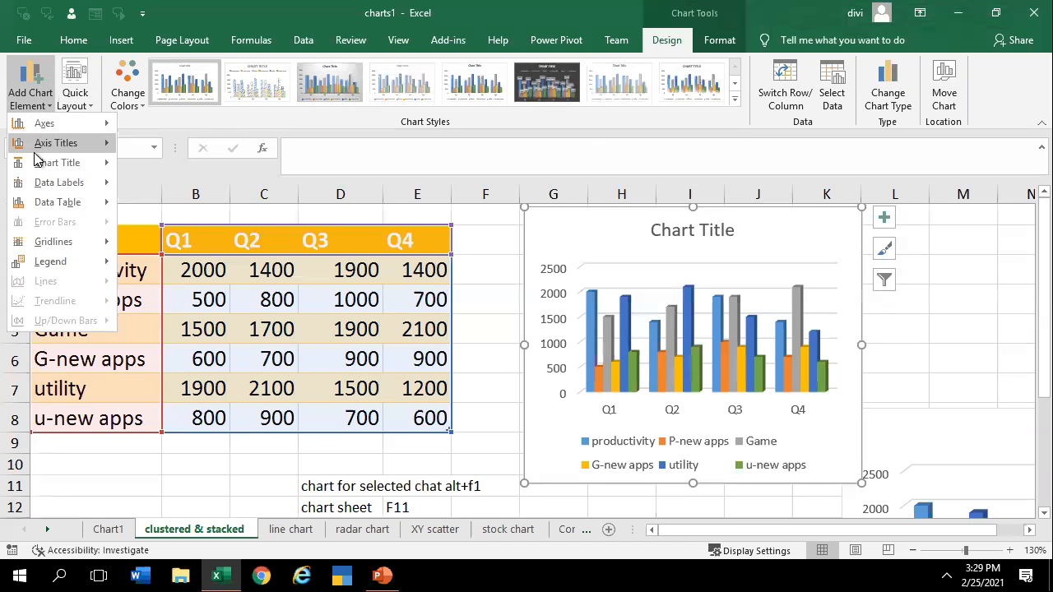
pyautogui.click(807, 213)
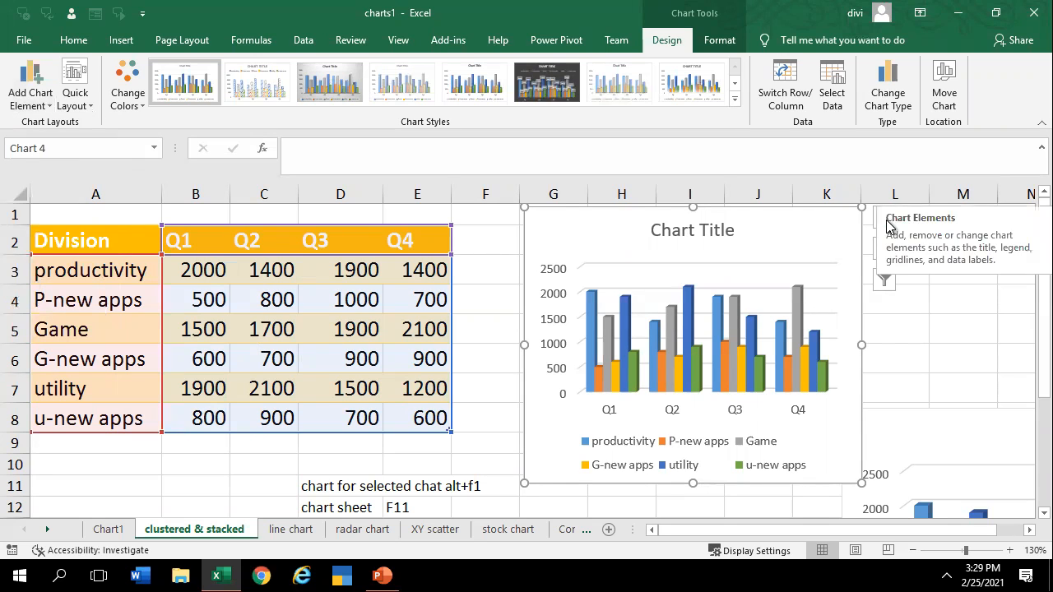
# Hide the axes of the 3-D clustered column chart and add axis titles
pyautogui.click(887, 224)
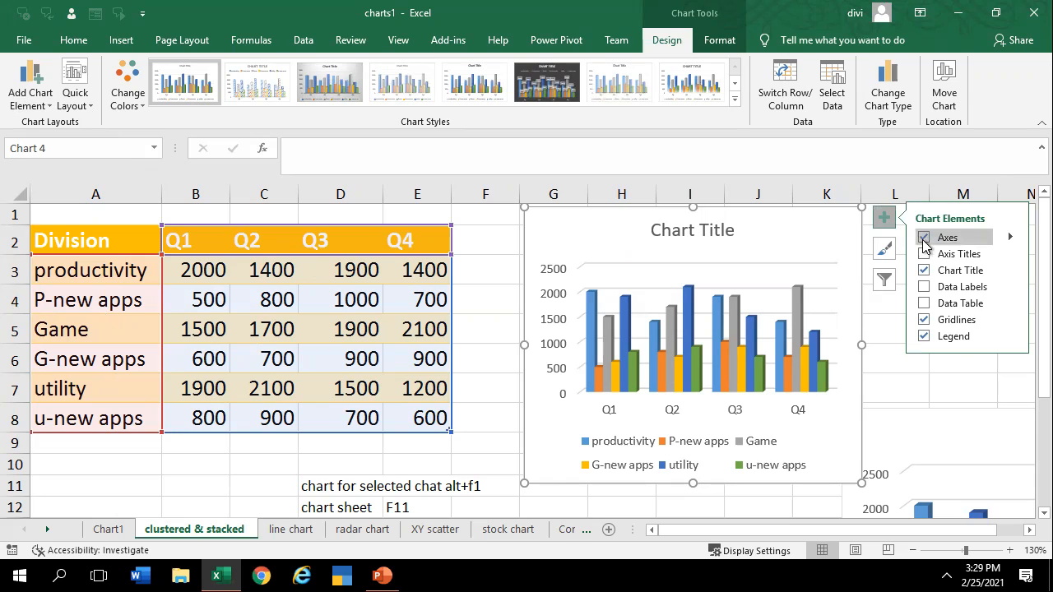
pyautogui.click(923, 238)
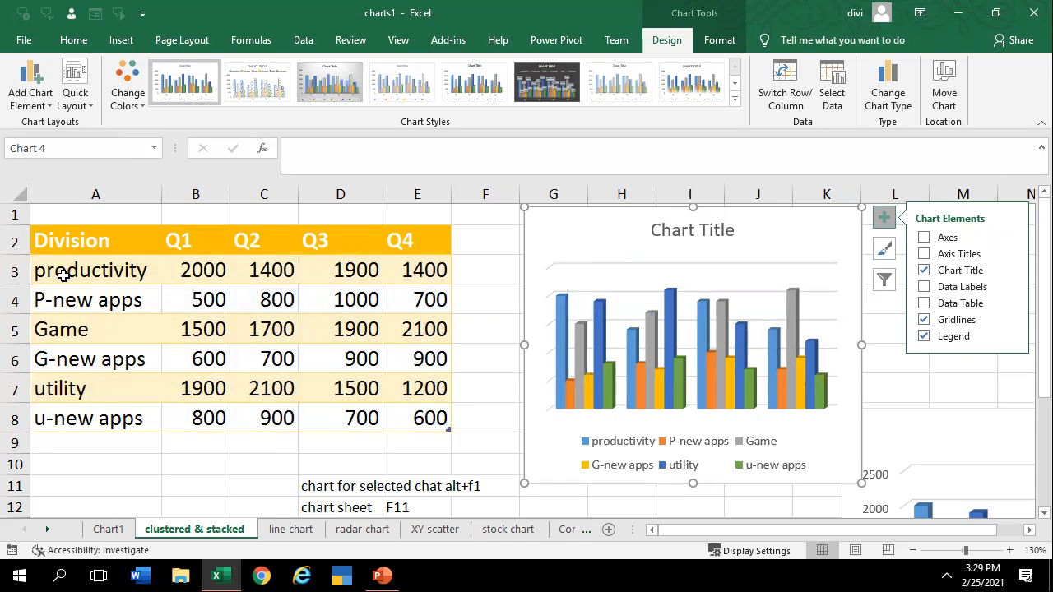
pyautogui.click(924, 254)
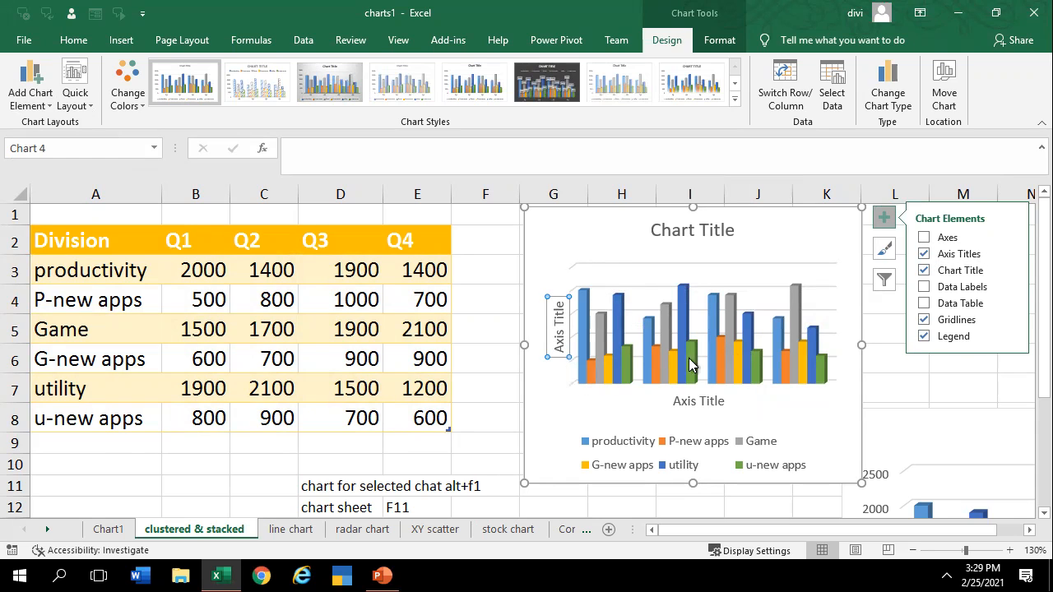
# Set the chart's horizontal axis title to "division"
pyautogui.click(701, 401)
pyautogui.click(704, 402)
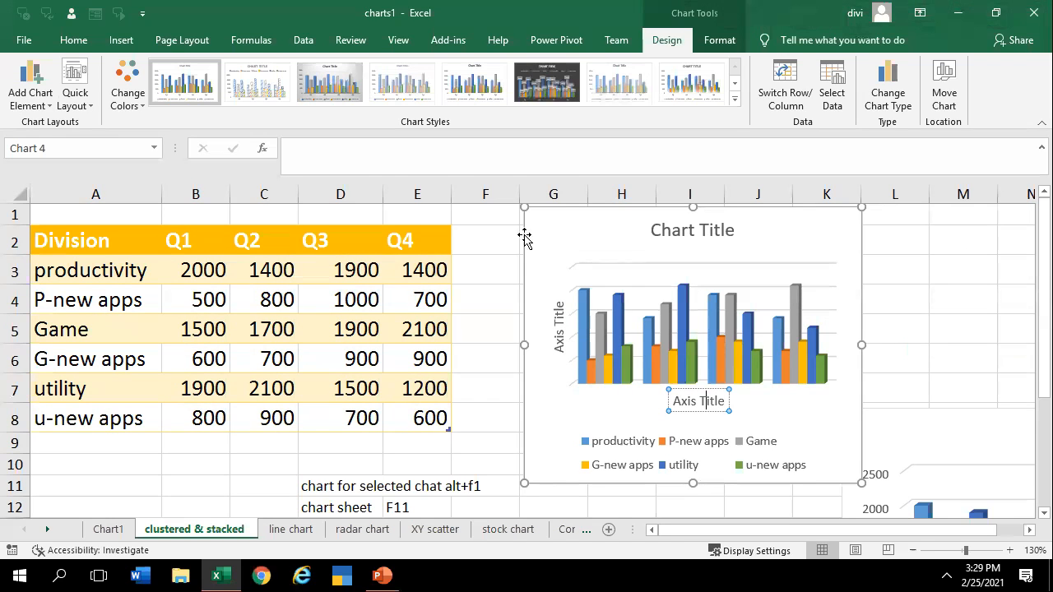
pyautogui.click(367, 169)
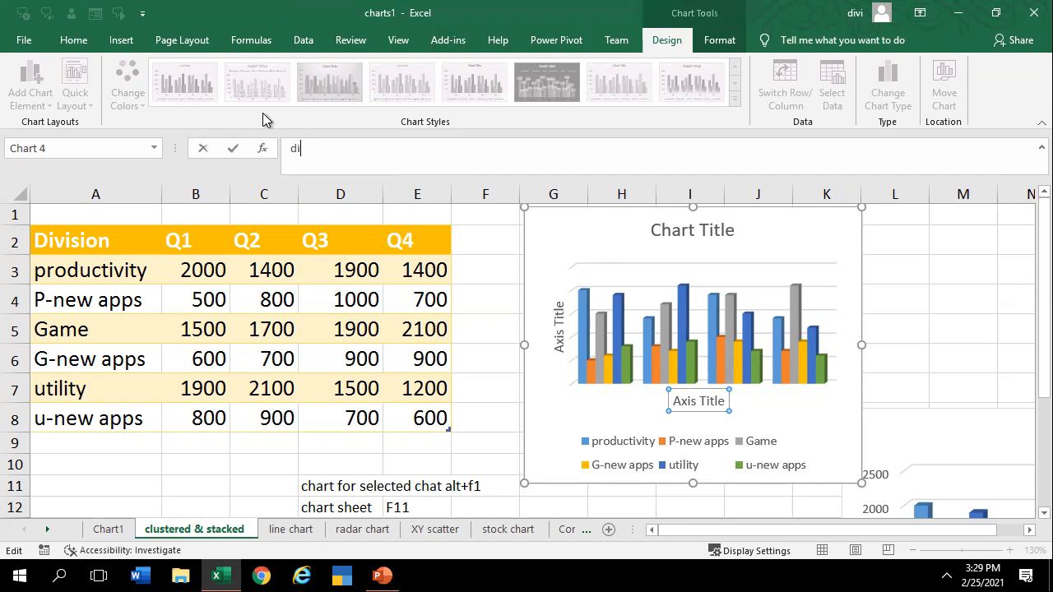
pyautogui.write('vision')
pyautogui.press('Return')
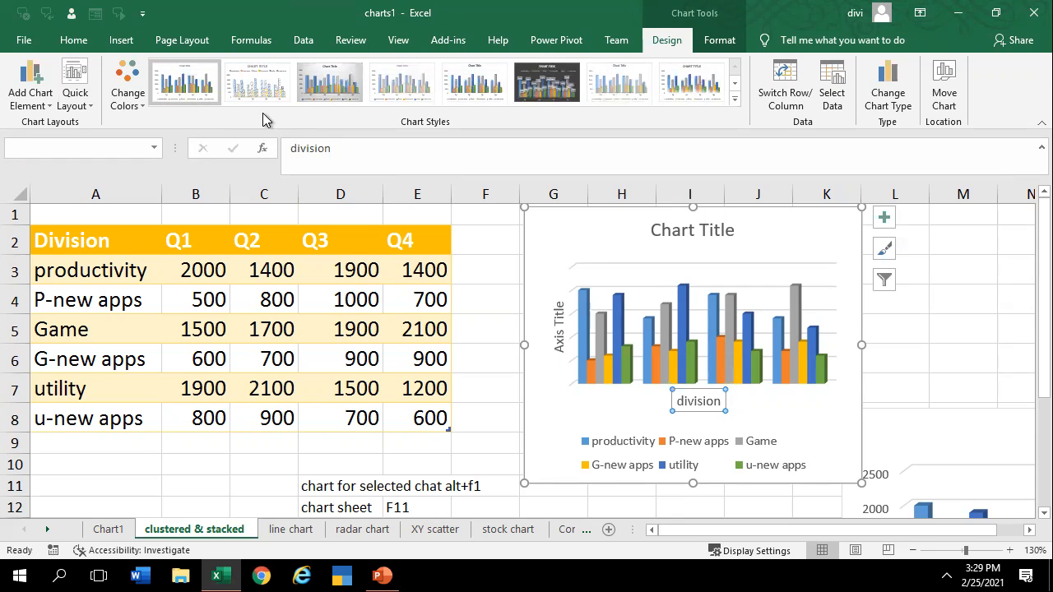
# Set the chart's vertical axis title to "amount"
pyautogui.click(698, 401)
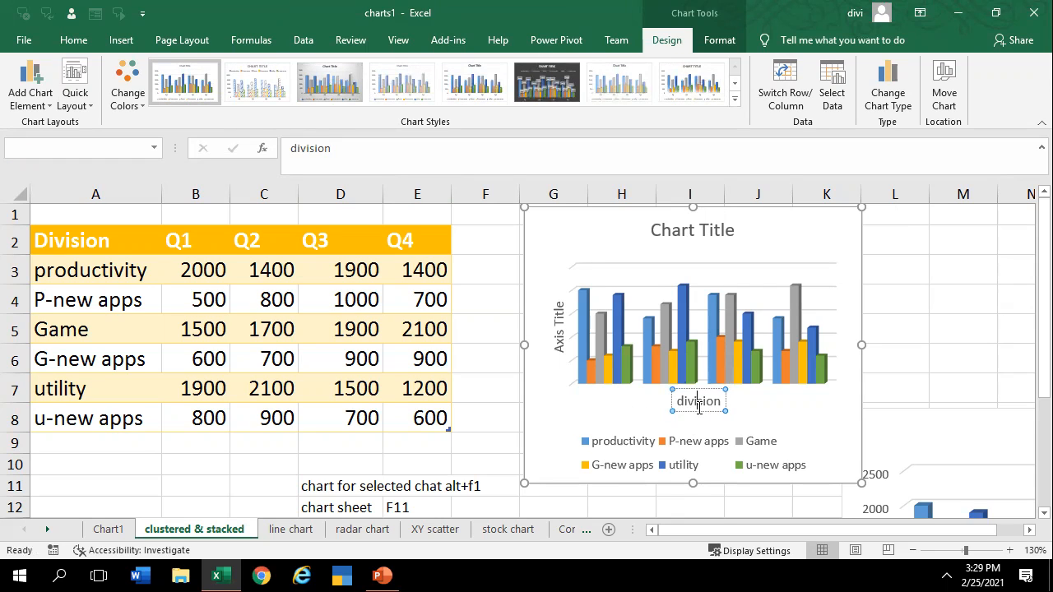
pyautogui.click(558, 324)
pyautogui.click(559, 321)
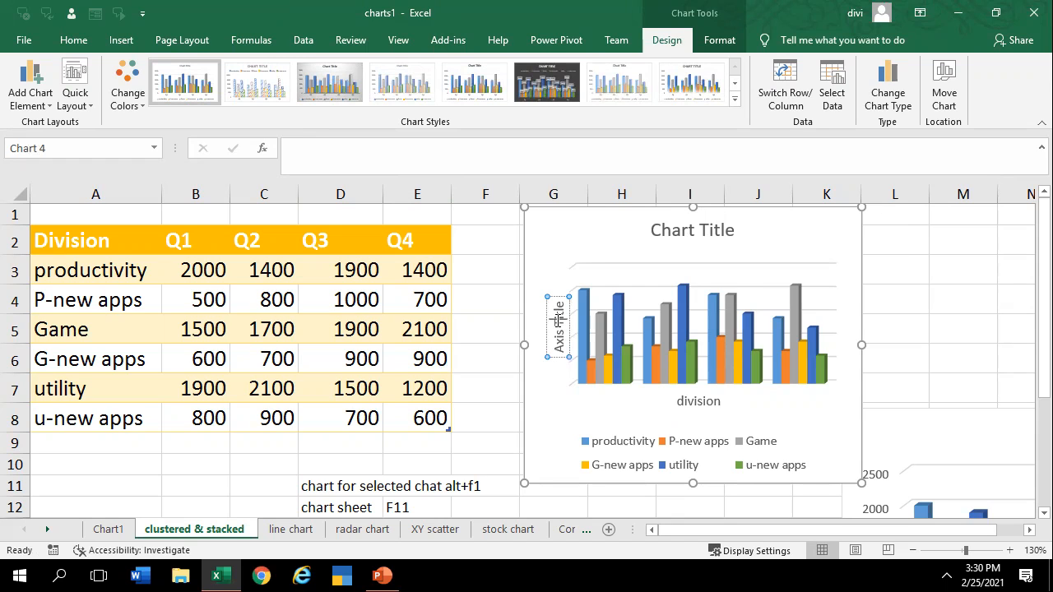
pyautogui.click(294, 141)
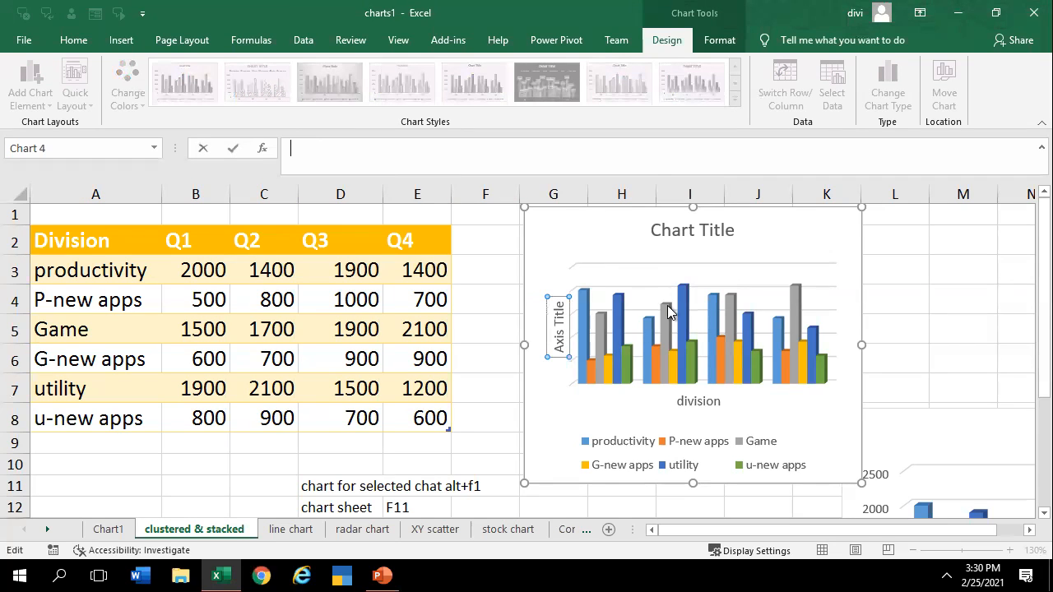
pyautogui.write('amount')
pyautogui.press('Return')
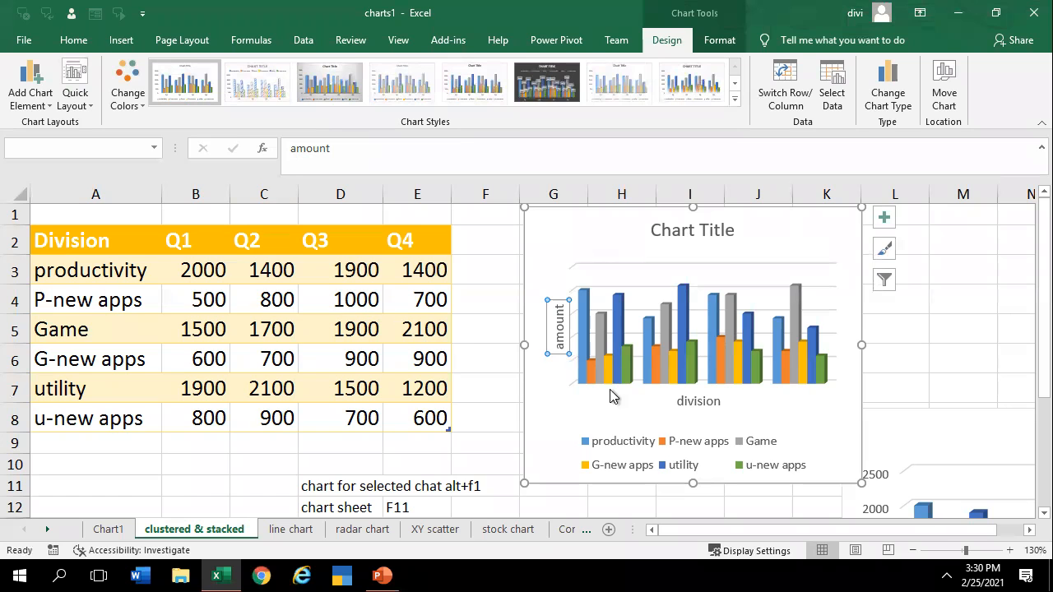
# Restore the axes of the column chart alongside its axis titles
pyautogui.click(654, 375)
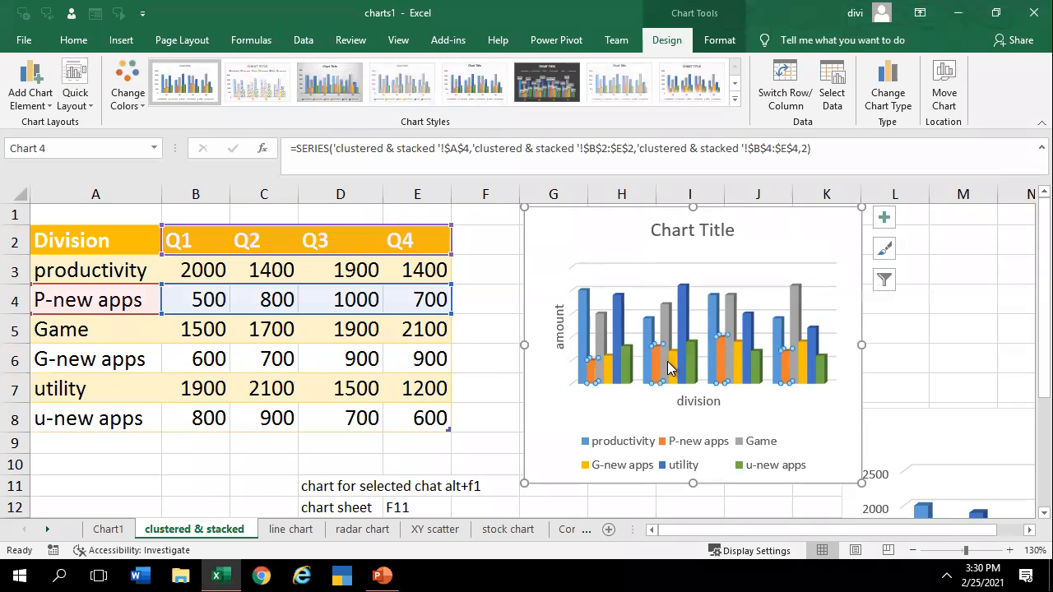
pyautogui.click(626, 416)
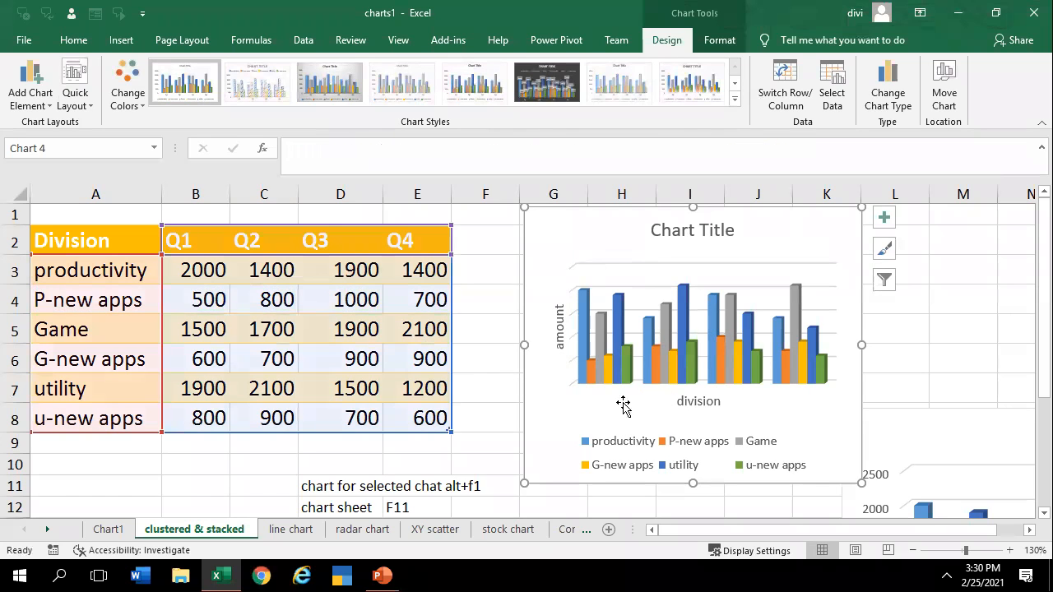
pyautogui.click(883, 217)
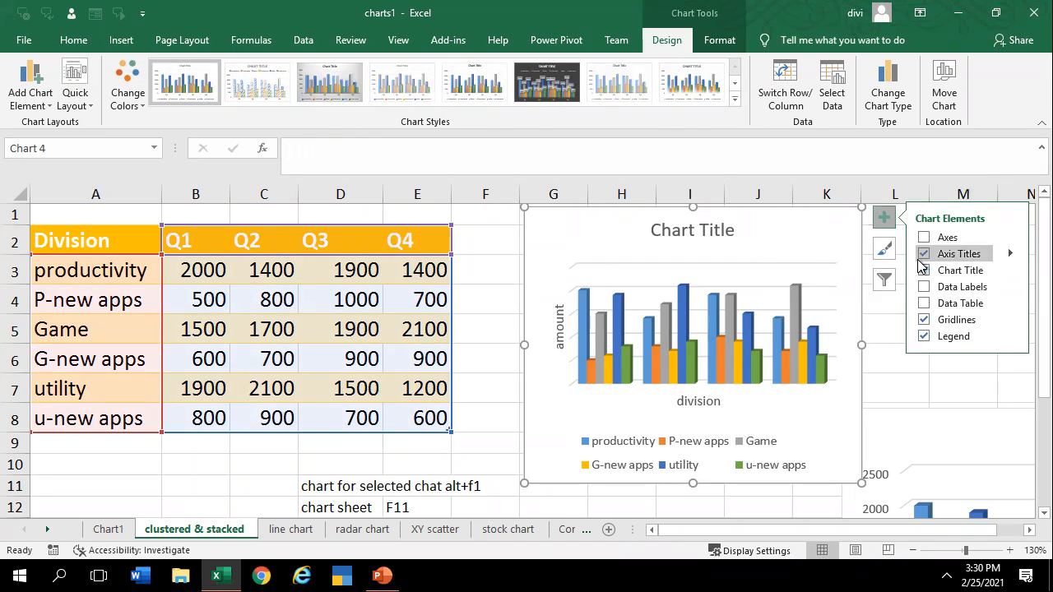
pyautogui.click(923, 237)
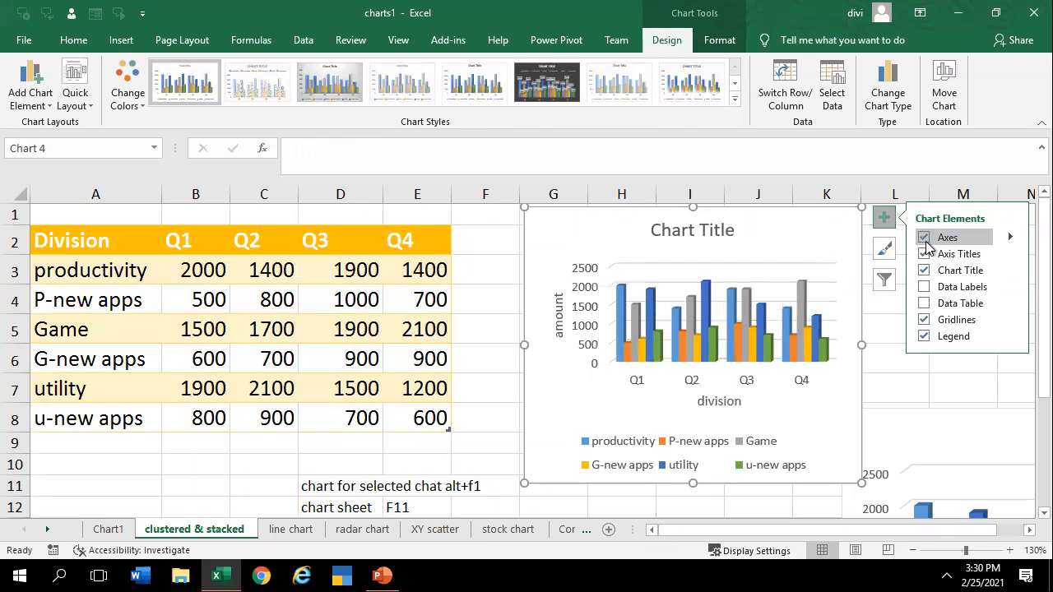
pyautogui.click(721, 230)
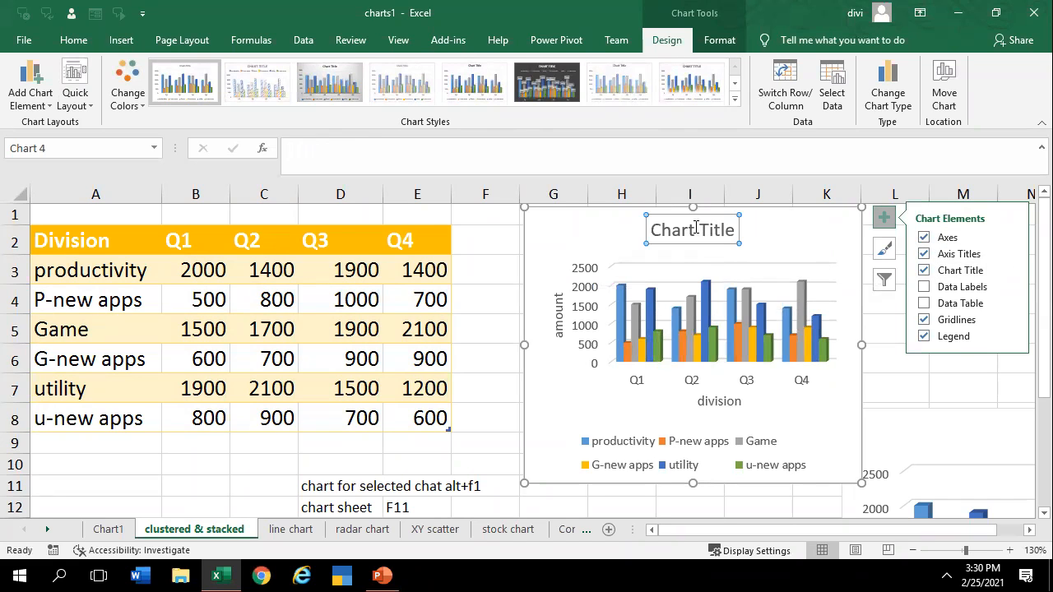
pyautogui.tripleClick(730, 232)
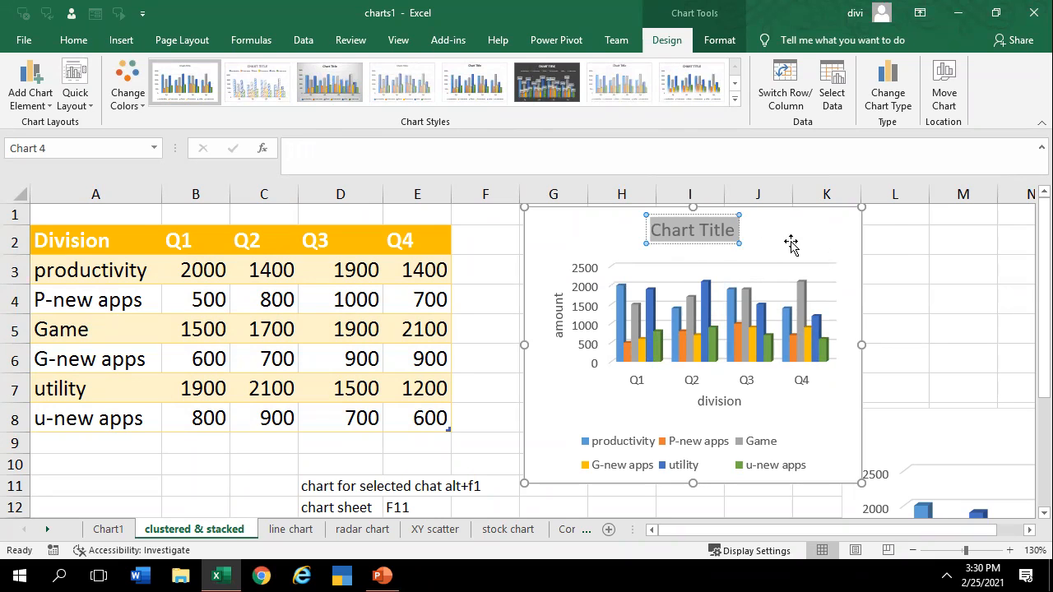
pyautogui.click(804, 291)
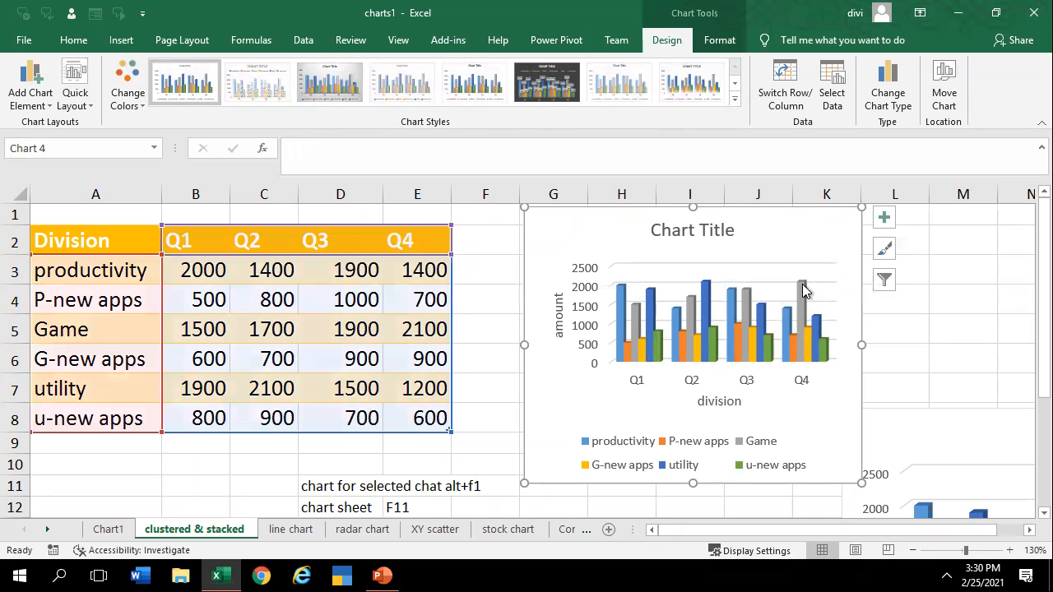
# Add data labels to the chart and widen it on both sides to span about columns F to L
pyautogui.click(883, 217)
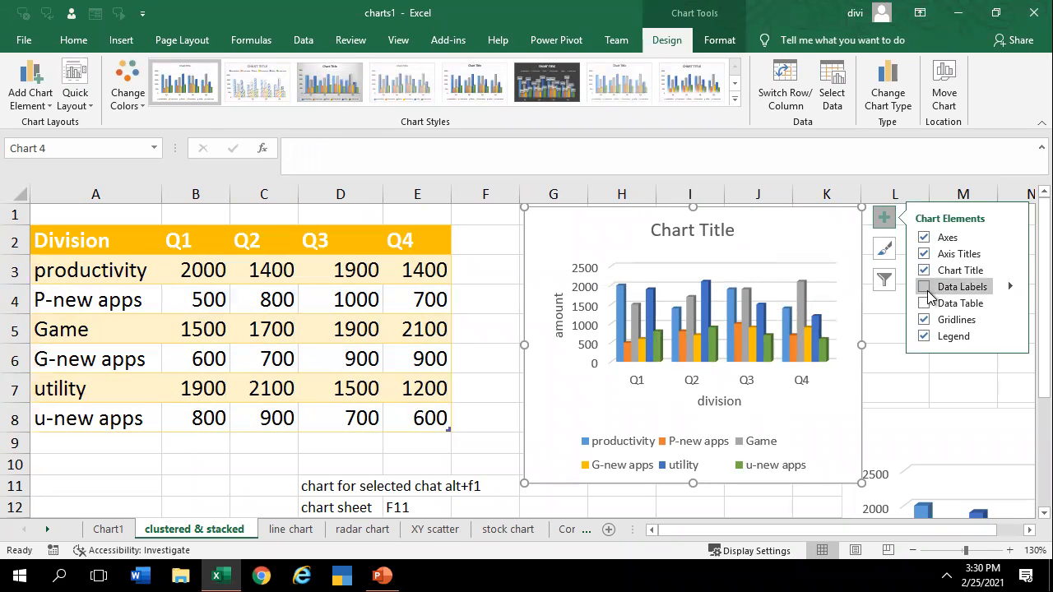
pyautogui.click(926, 288)
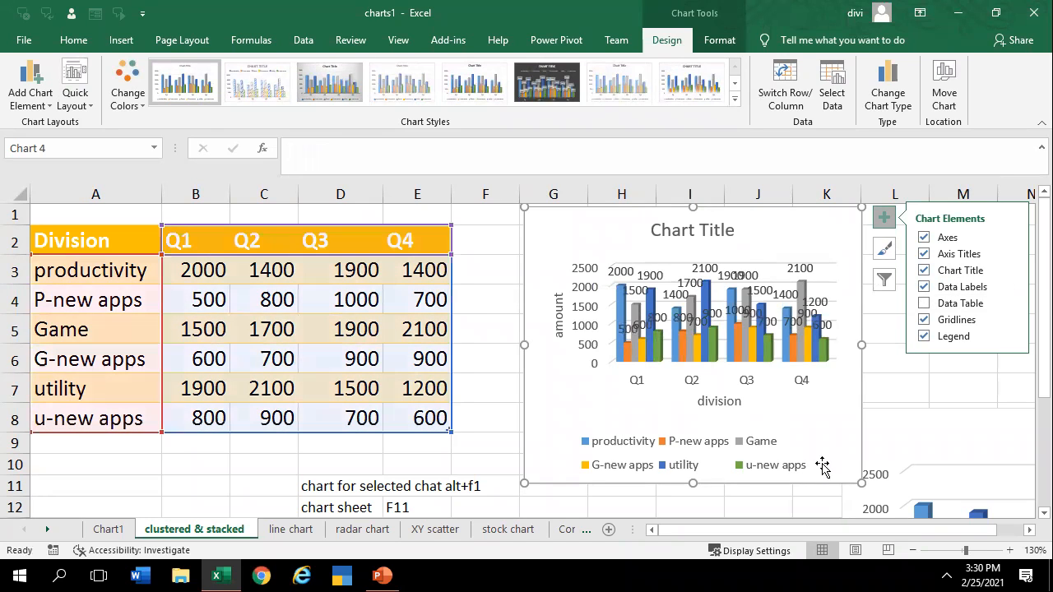
pyautogui.moveTo(862, 479)
pyautogui.mouseDown()
pyautogui.moveTo(921, 482)
pyautogui.moveTo(862, 479)
pyautogui.moveTo(883, 483)
pyautogui.mouseUp()
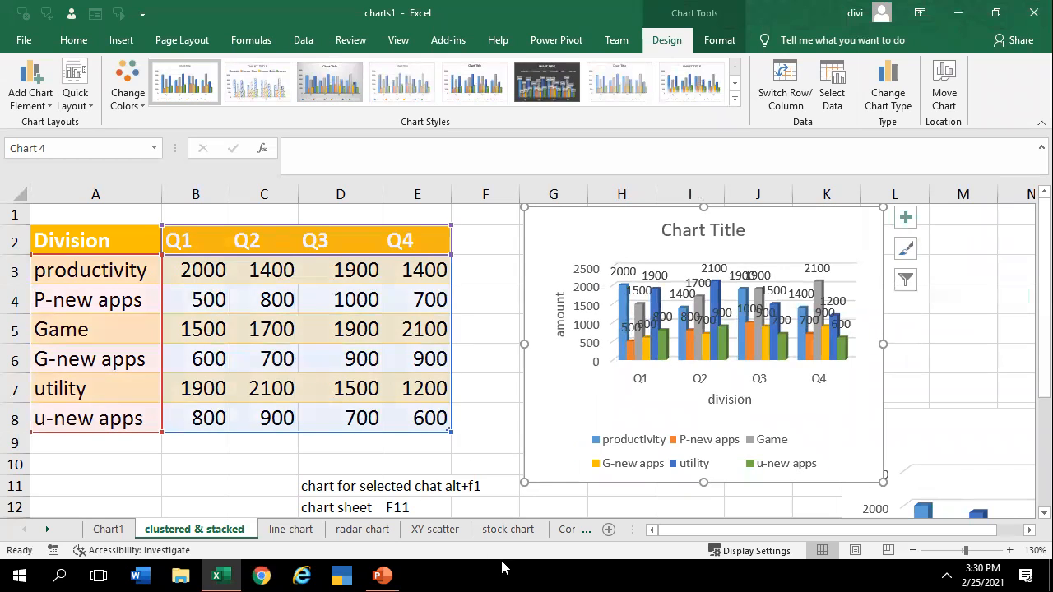
pyautogui.moveTo(520, 480); pyautogui.dragTo(490, 479)
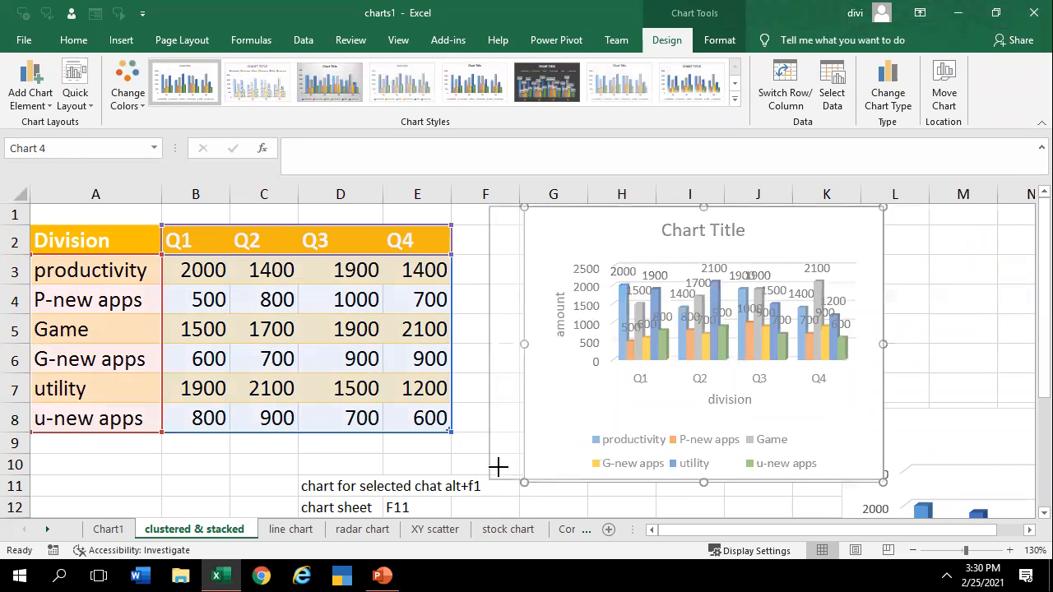
pyautogui.click(596, 314)
pyautogui.hotkey('ctrl', '1')
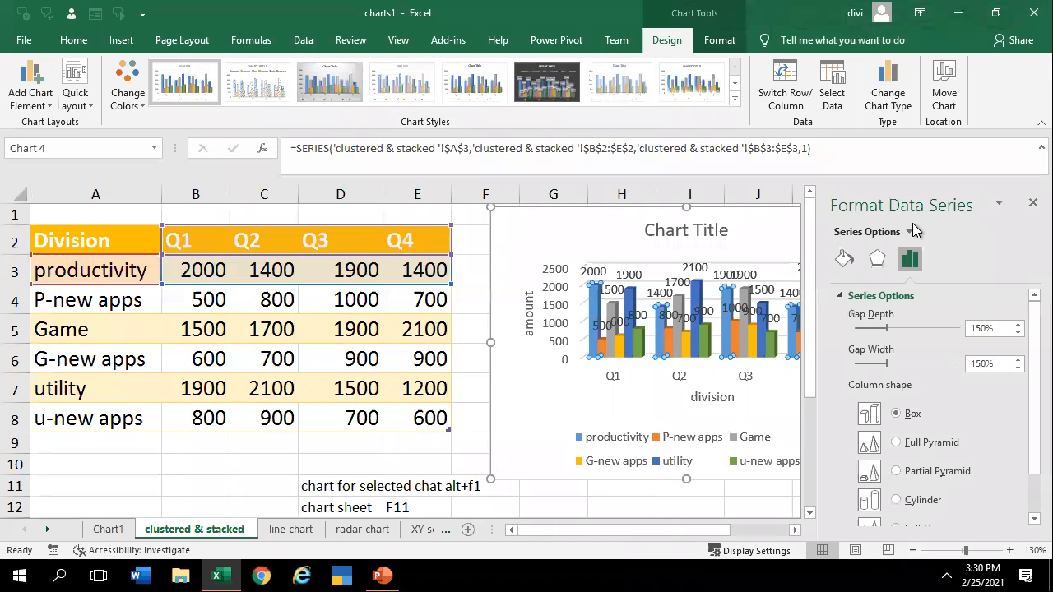
pyautogui.click(1033, 202)
# Add a data table to the chart and enlarge the chart over the worksheet table to about column D
pyautogui.click(904, 217)
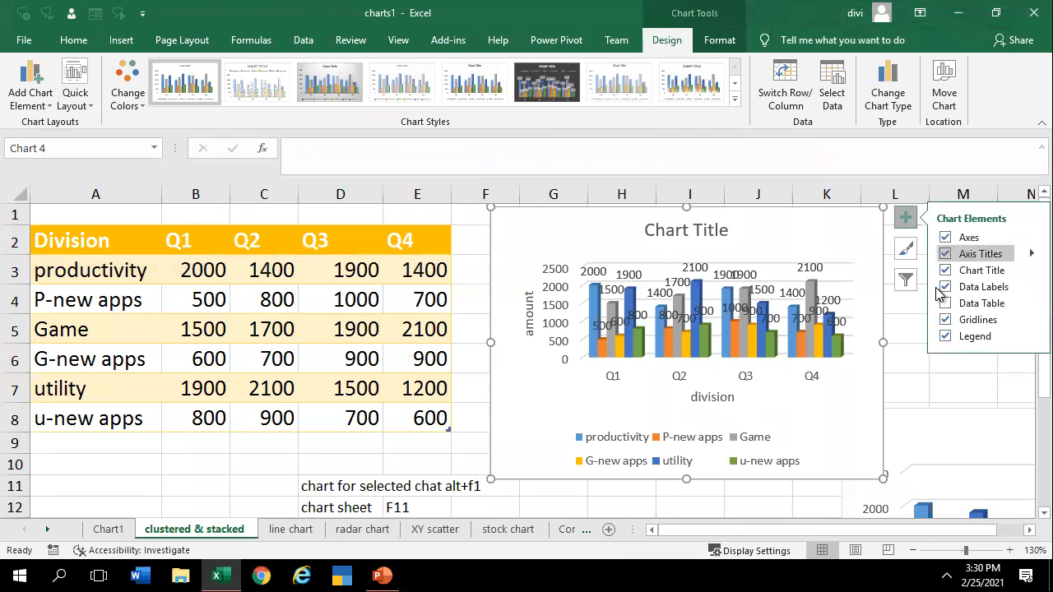
pyautogui.click(944, 304)
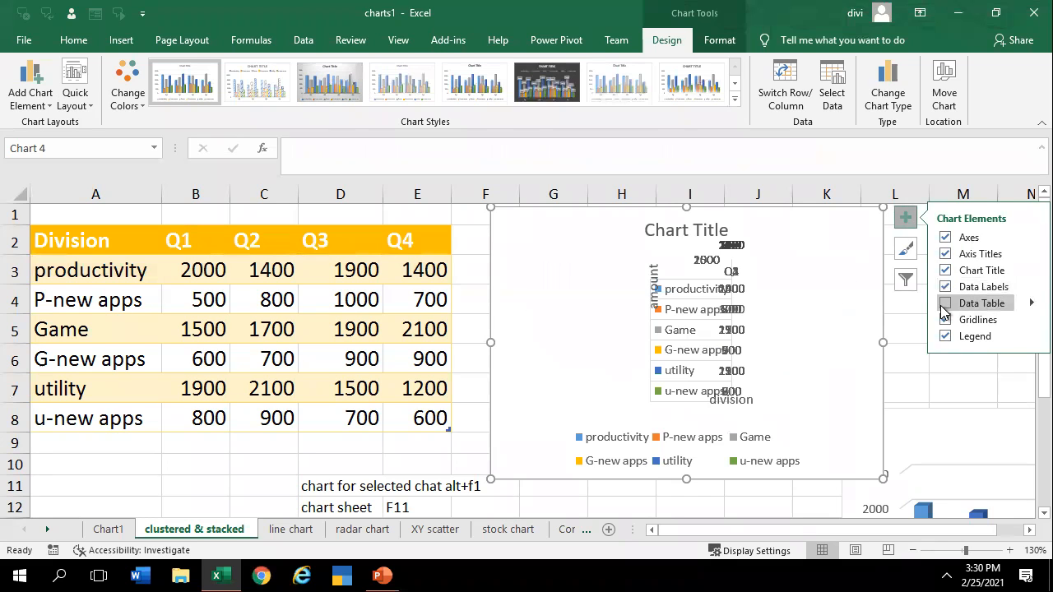
pyautogui.click(944, 303)
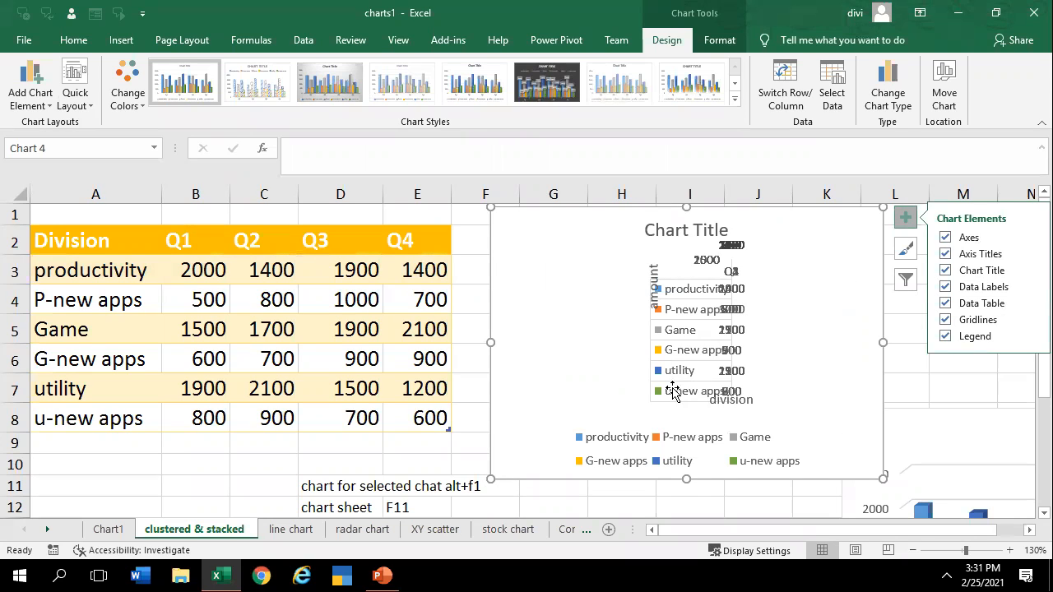
pyautogui.moveTo(491, 479); pyautogui.dragTo(343, 500)
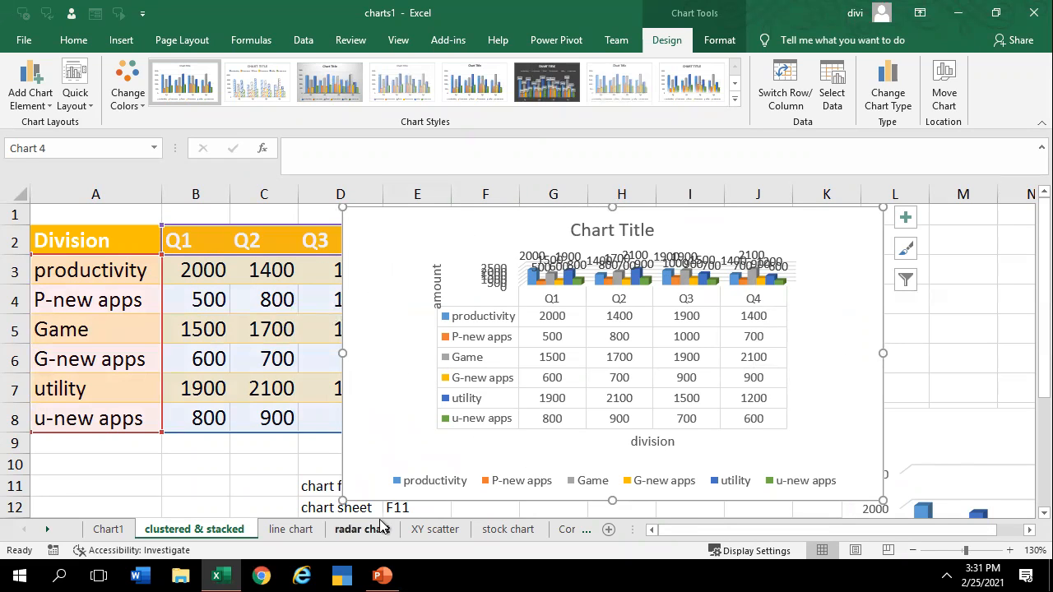
# Shrink the chart to span about columns F to L, and remove its data table and data labels
pyautogui.moveTo(333, 502); pyautogui.dragTo(462, 473)
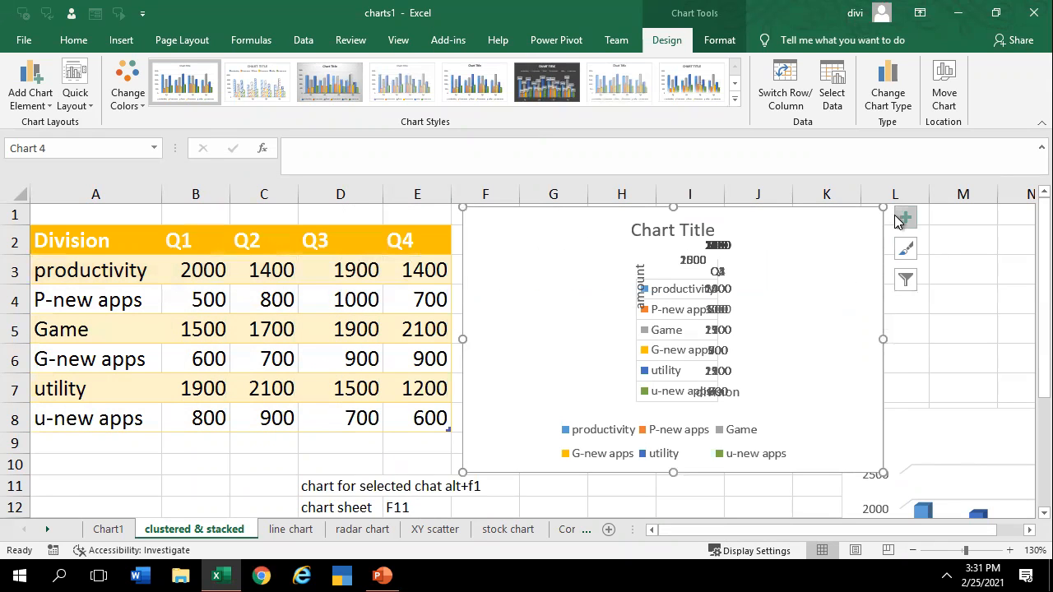
pyautogui.click(905, 217)
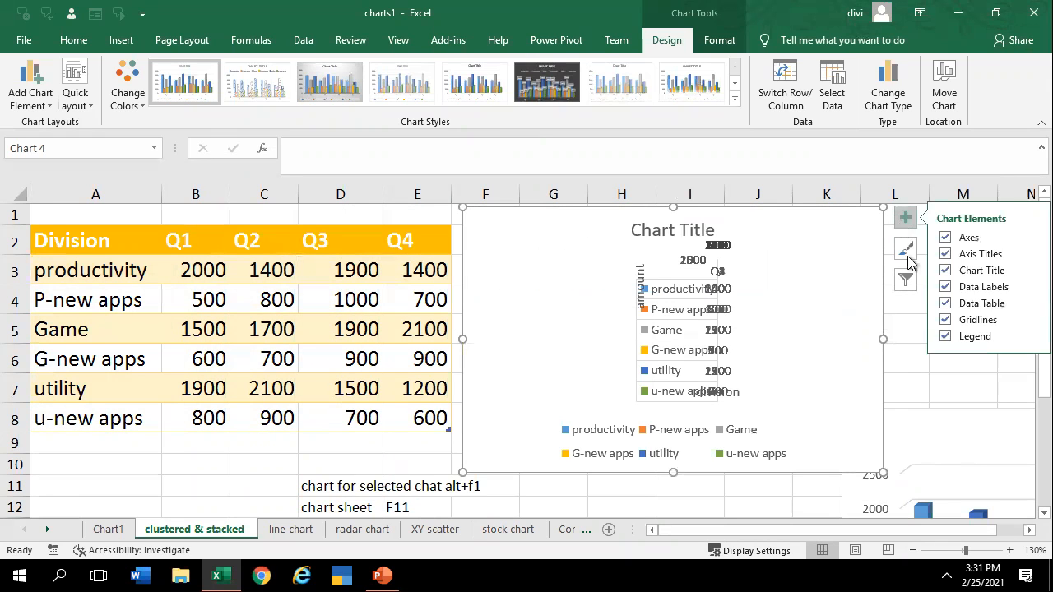
pyautogui.click(956, 304)
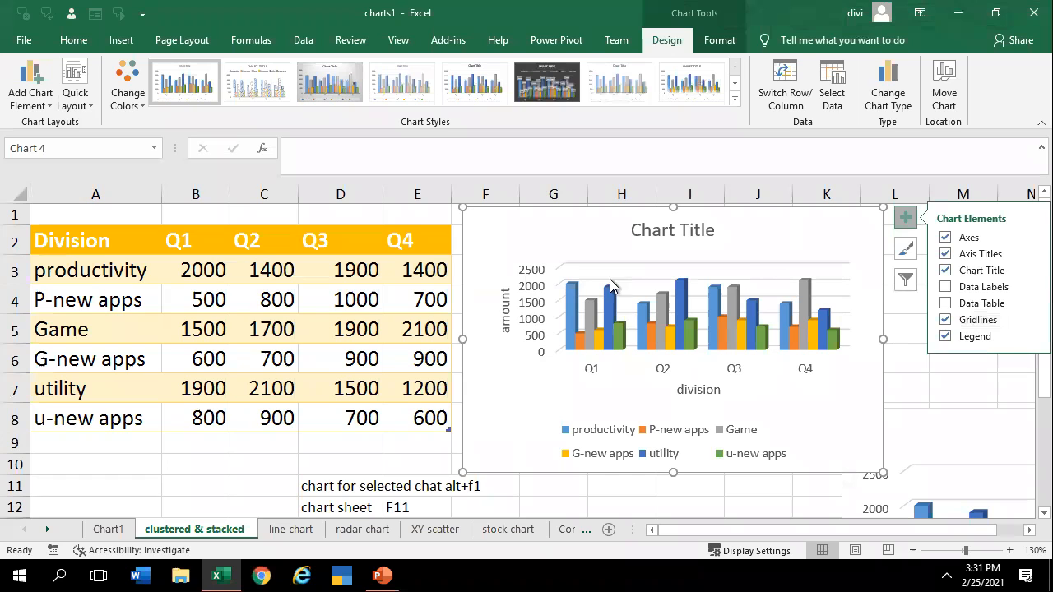
# Add primary major vertical, primary minor horizontal and primary minor vertical gridlines to the column chart
pyautogui.click(945, 321)
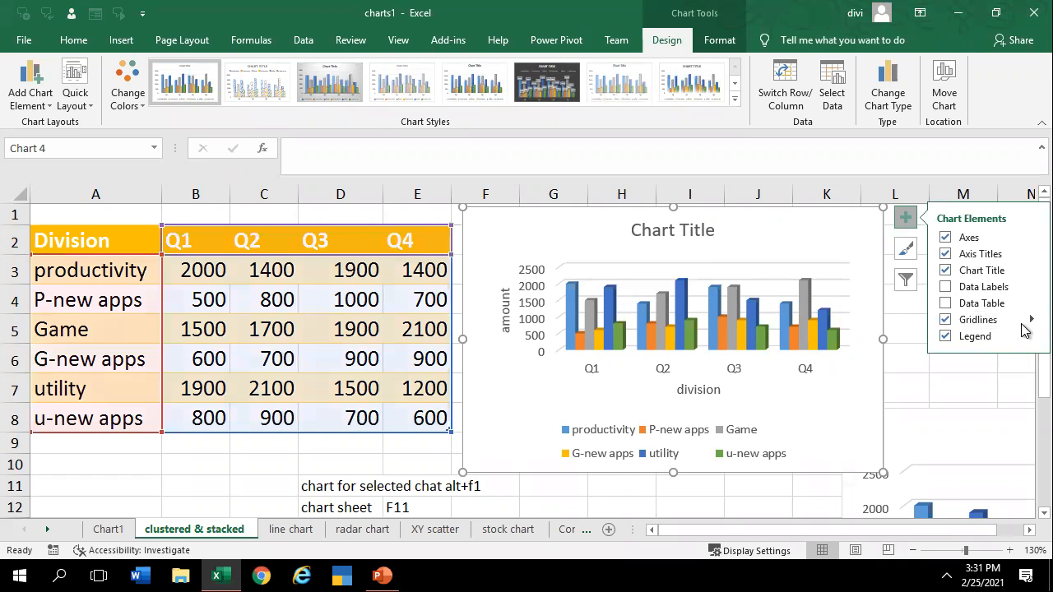
pyautogui.click(1028, 323)
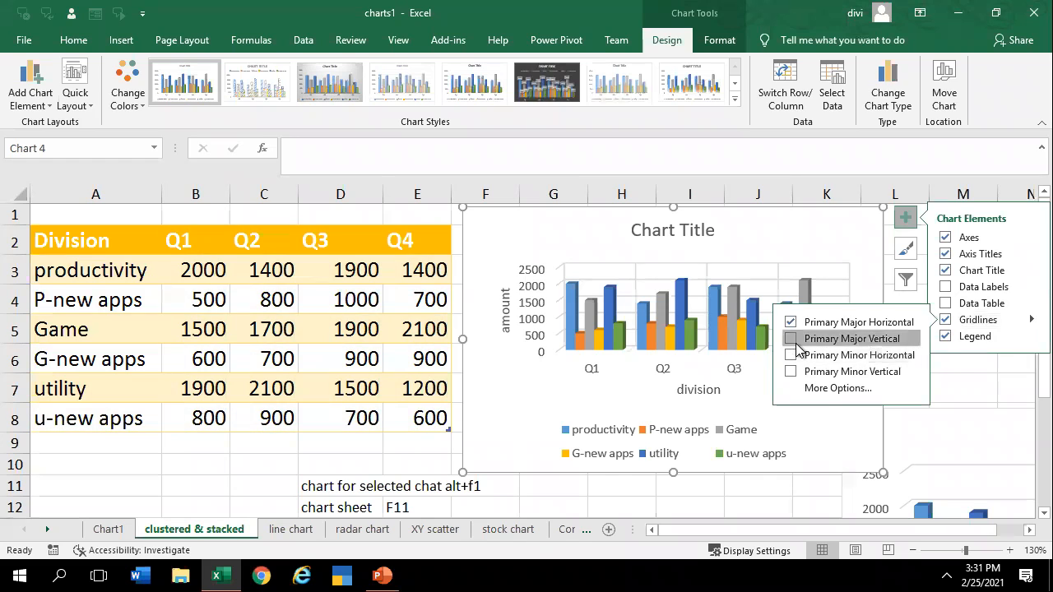
pyautogui.click(796, 342)
pyautogui.click(795, 359)
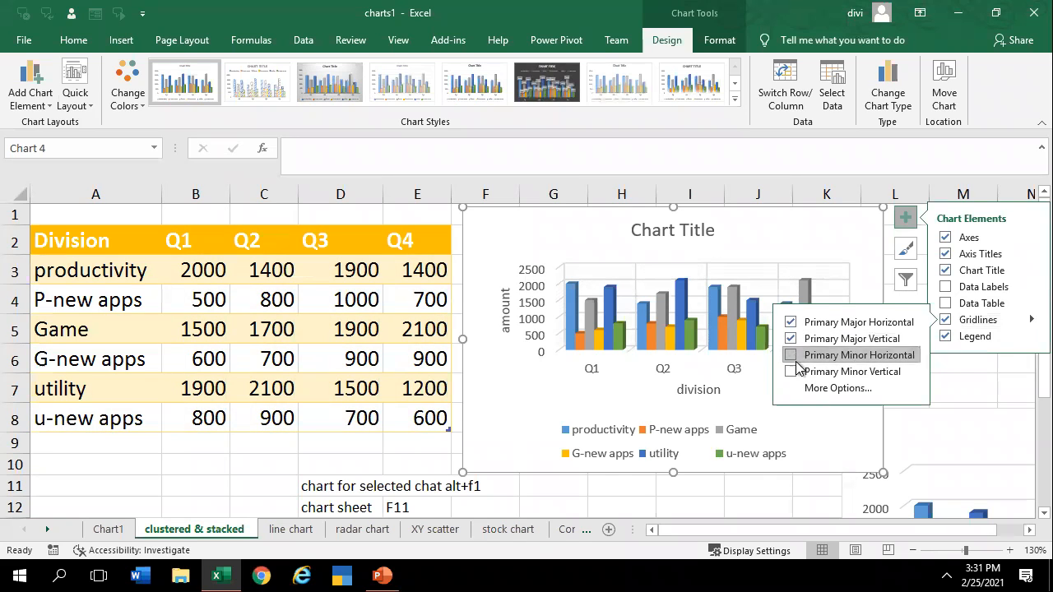
pyautogui.click(793, 372)
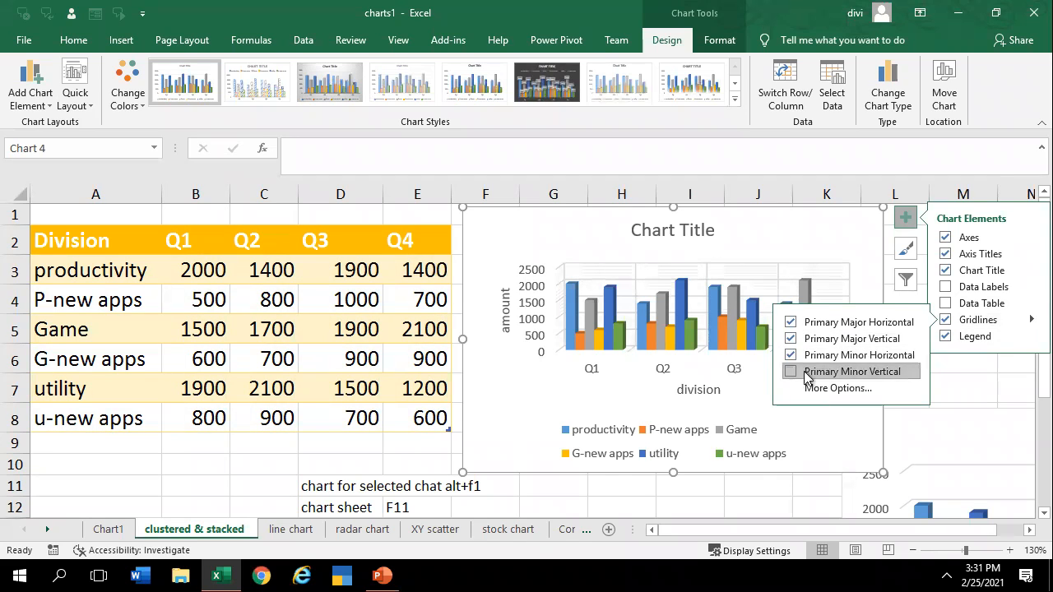
# Turn off all gridlines of the chart, and remove and restore its legend
pyautogui.click(944, 320)
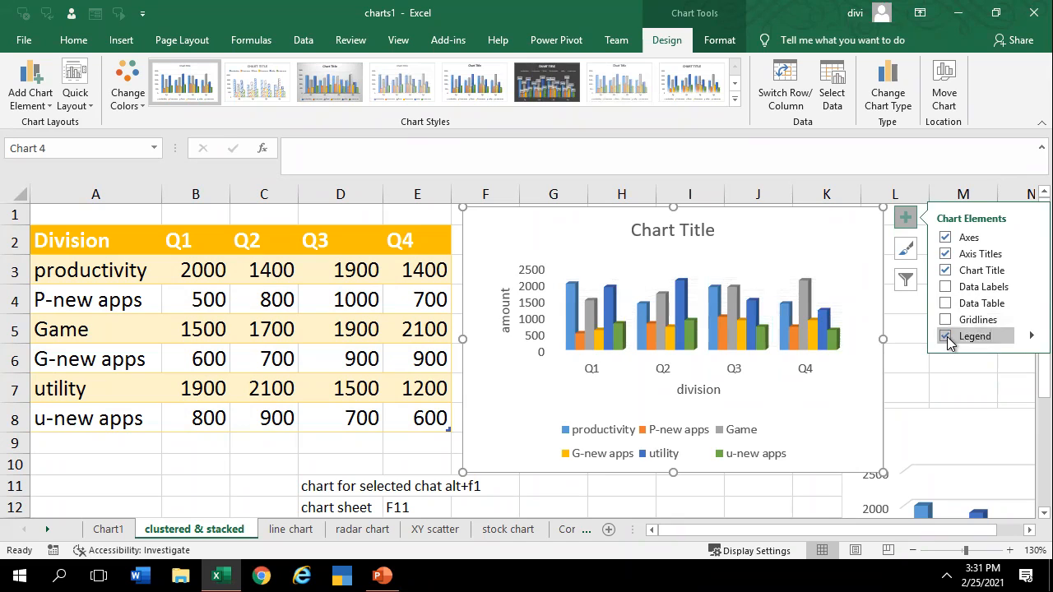
pyautogui.click(946, 337)
pyautogui.click(946, 337)
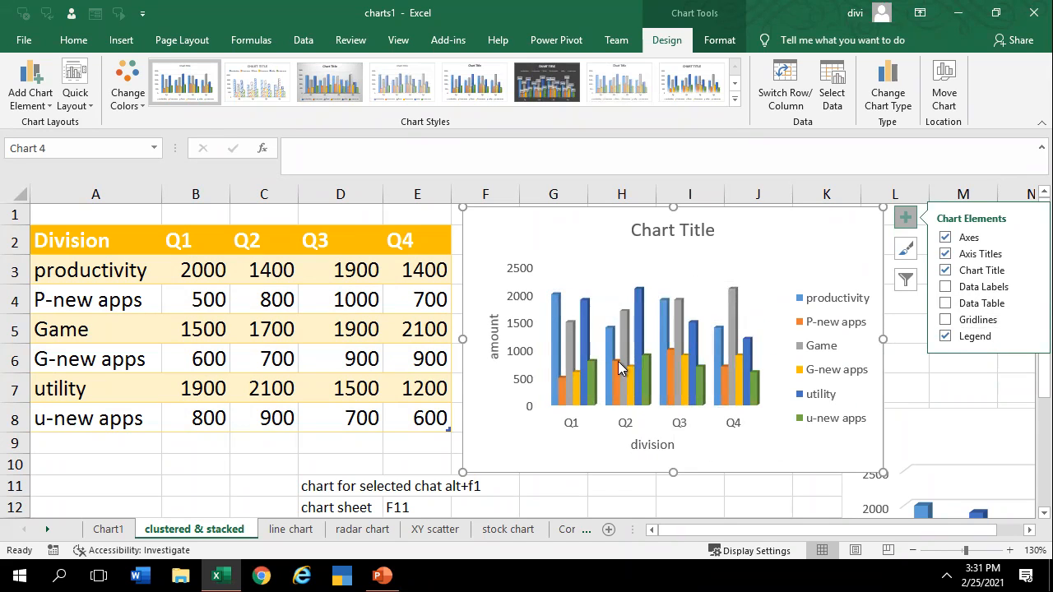
# Examine how the chart's legend entries correspond to the productivity, P-new apps, Game and utility columns
pyautogui.click(553, 332)
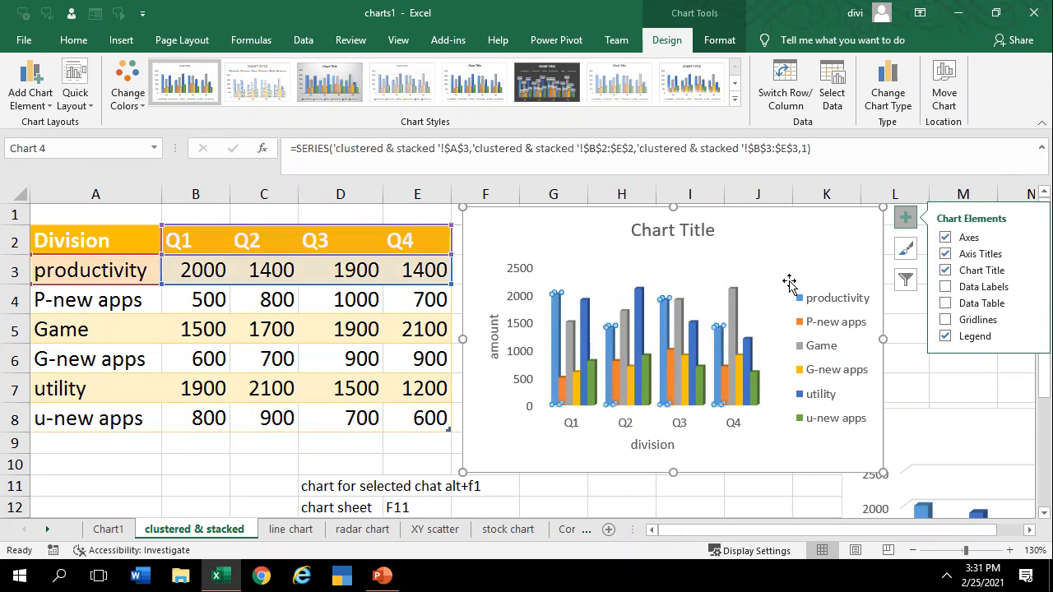
pyautogui.click(834, 326)
pyautogui.click(833, 326)
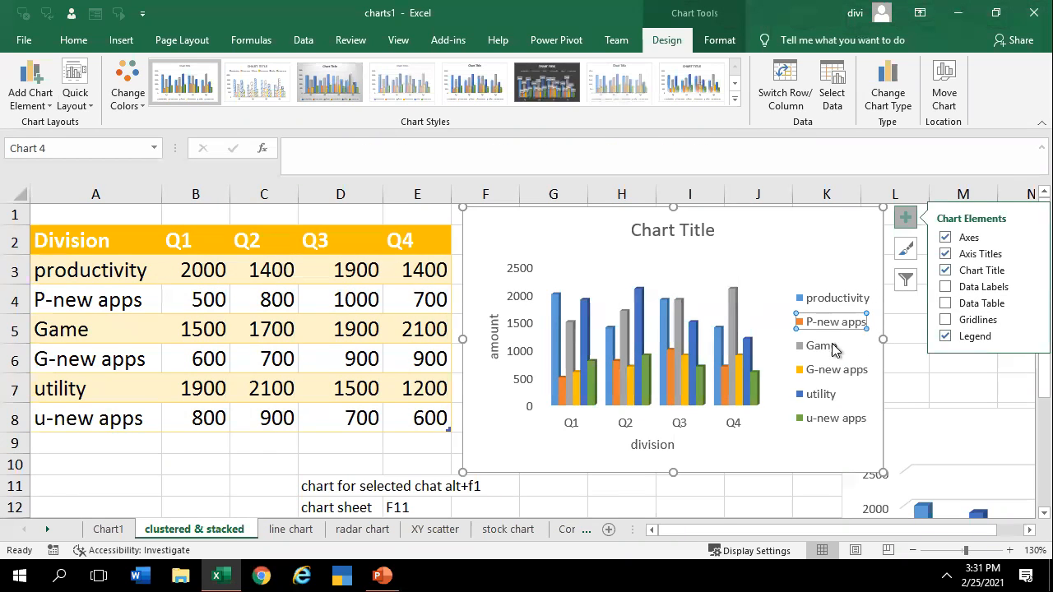
pyautogui.doubleClick(825, 349)
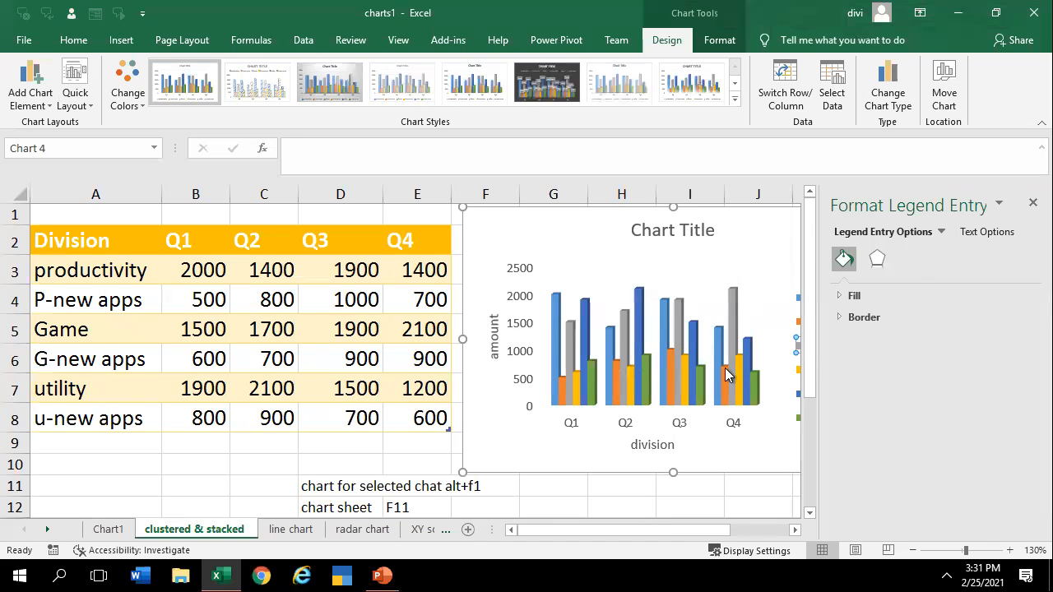
pyautogui.click(1032, 203)
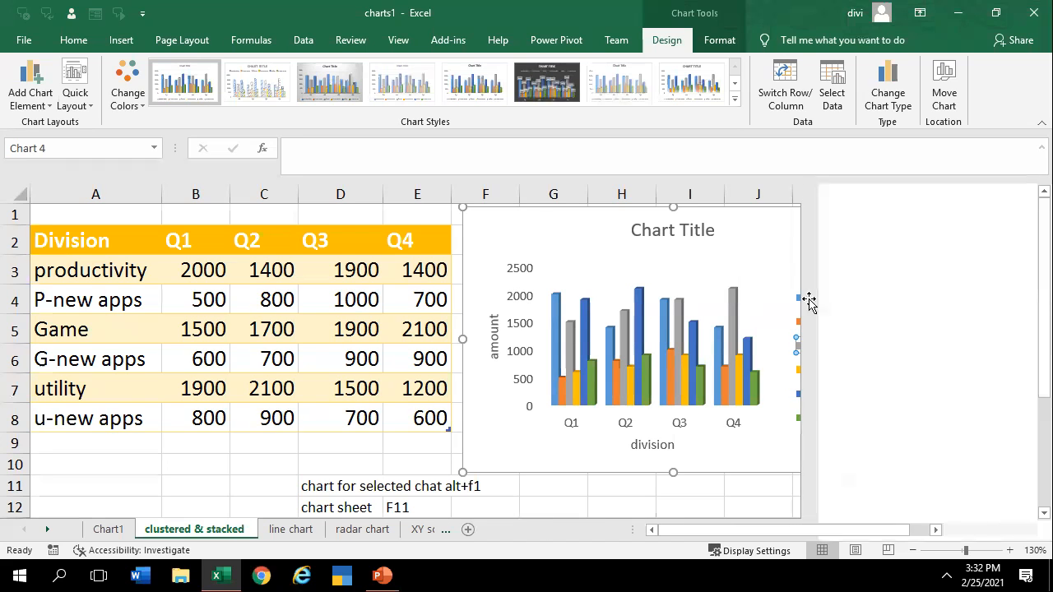
pyautogui.click(761, 317)
pyautogui.click(639, 357)
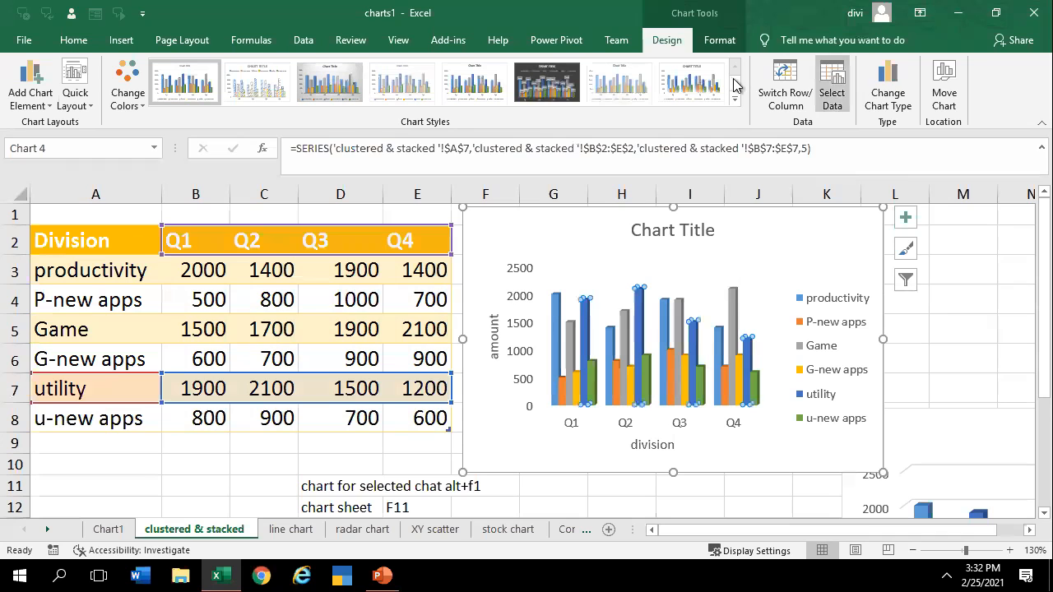
pyautogui.click(903, 220)
pyautogui.click(794, 277)
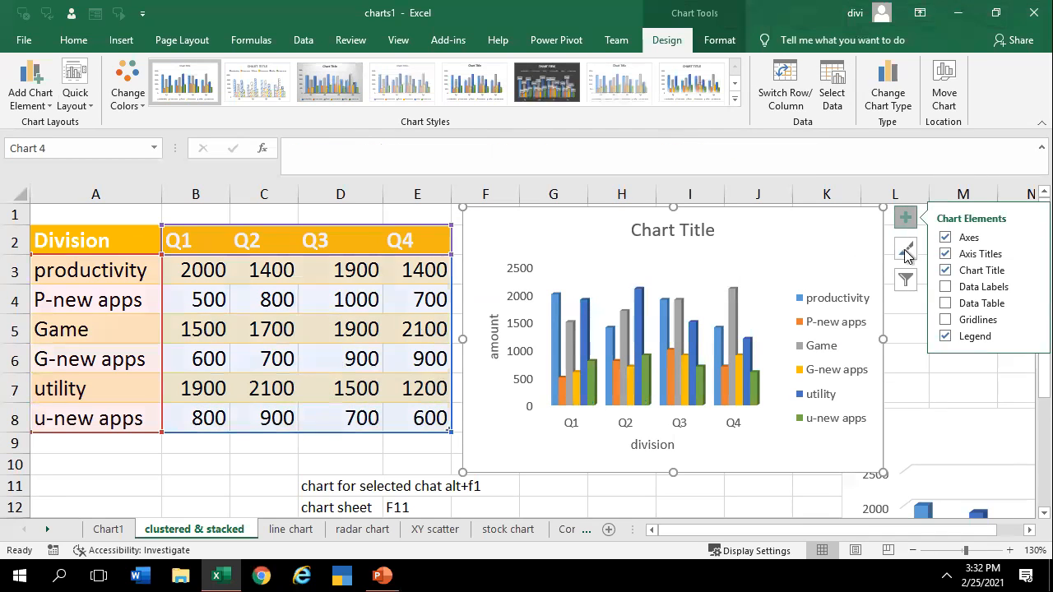
# Try the last two chart styles and the hatched-column style on the column chart
pyautogui.click(904, 248)
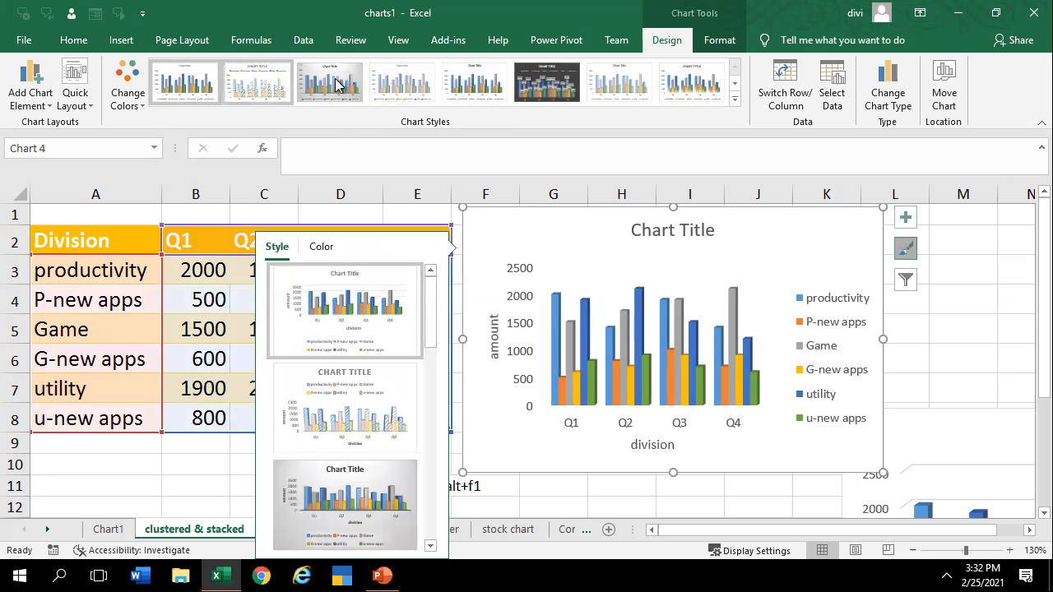
pyautogui.scroll(-5, 355, 417)
pyautogui.click(367, 398)
pyautogui.click(359, 502)
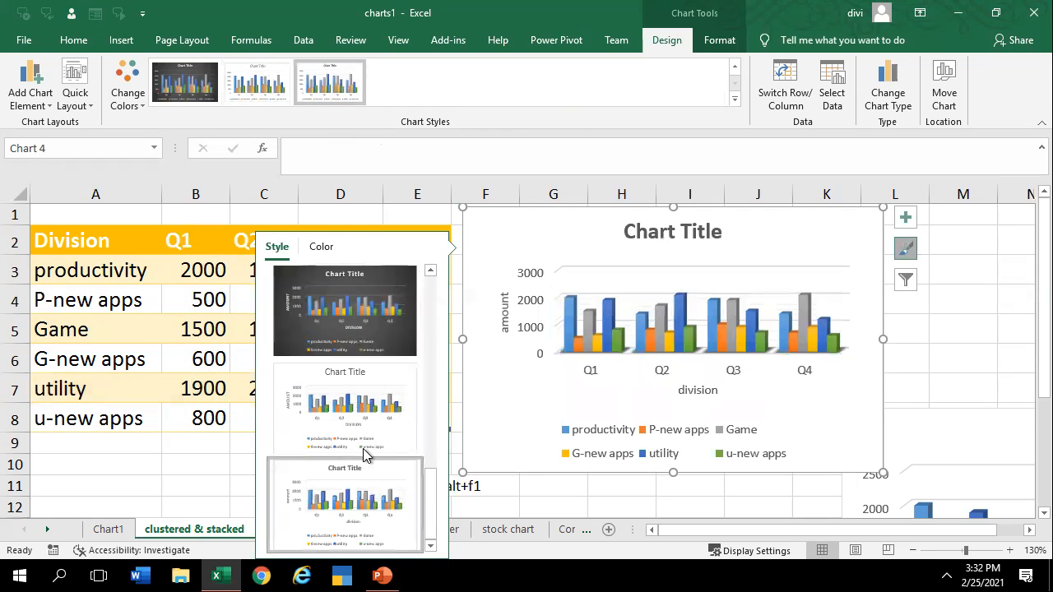
pyautogui.scroll(5, 367, 333)
pyautogui.click(356, 341)
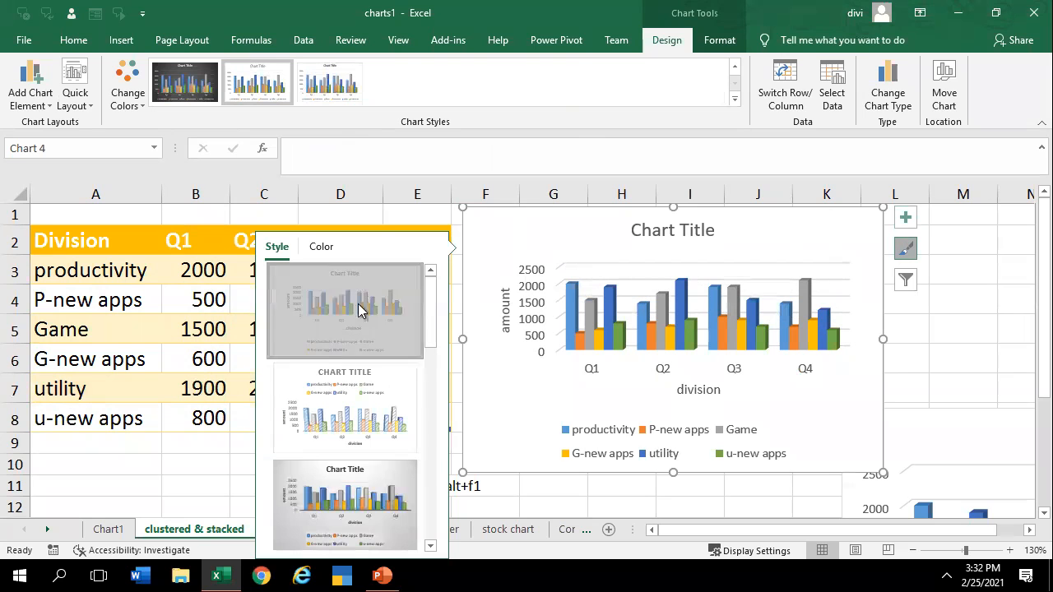
pyautogui.click(325, 415)
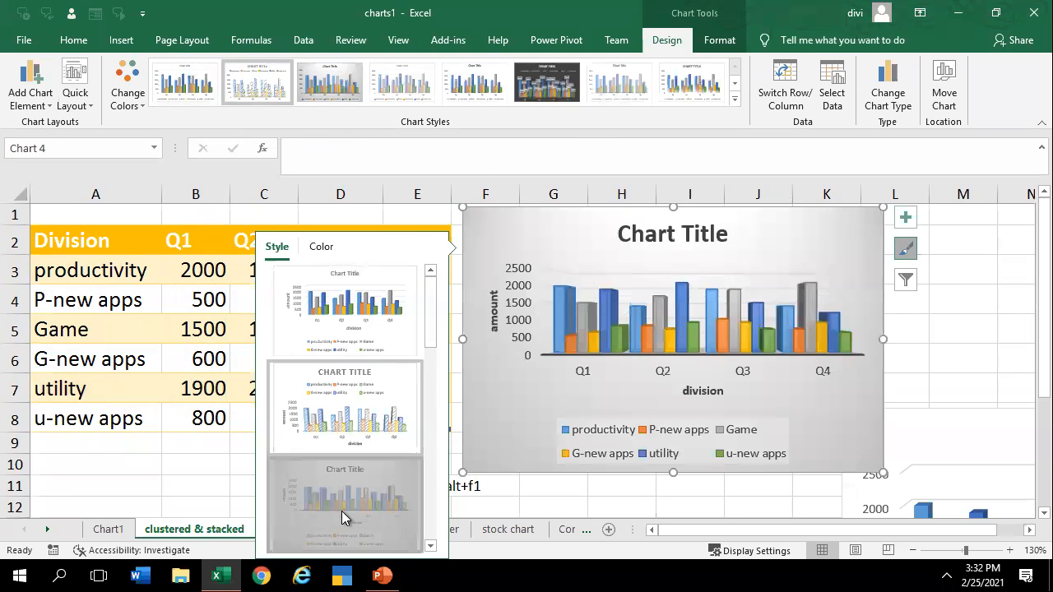
# Apply the next-to-last chart style, the one with uppercase axis titles and a light chart title
pyautogui.scroll(-5, 345, 509)
pyautogui.click(348, 499)
pyautogui.click(390, 442)
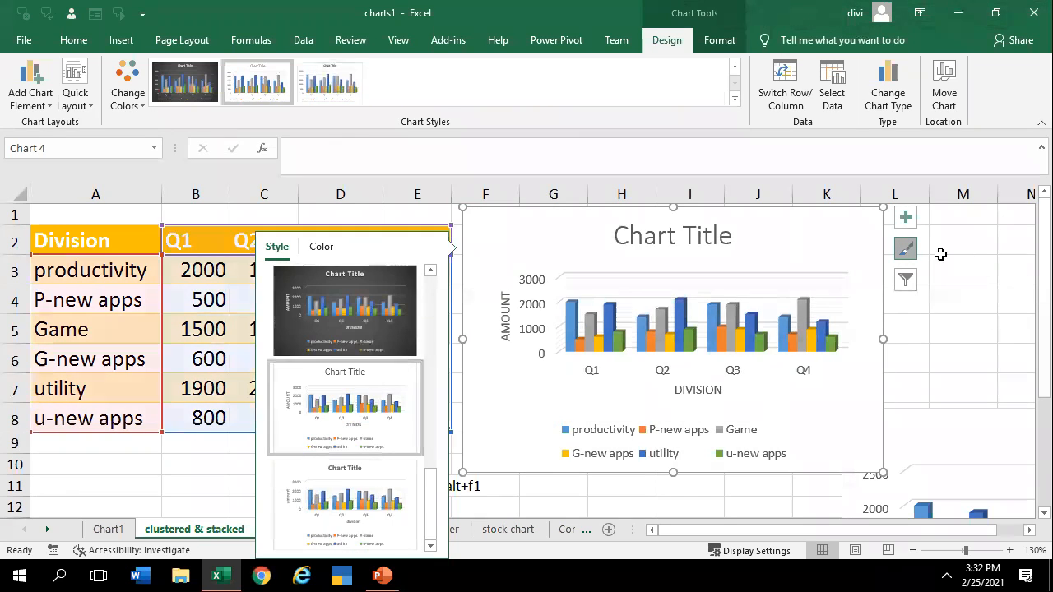
# Fill the productivity series of the column chart with the standard dark blue color
pyautogui.click(127, 95)
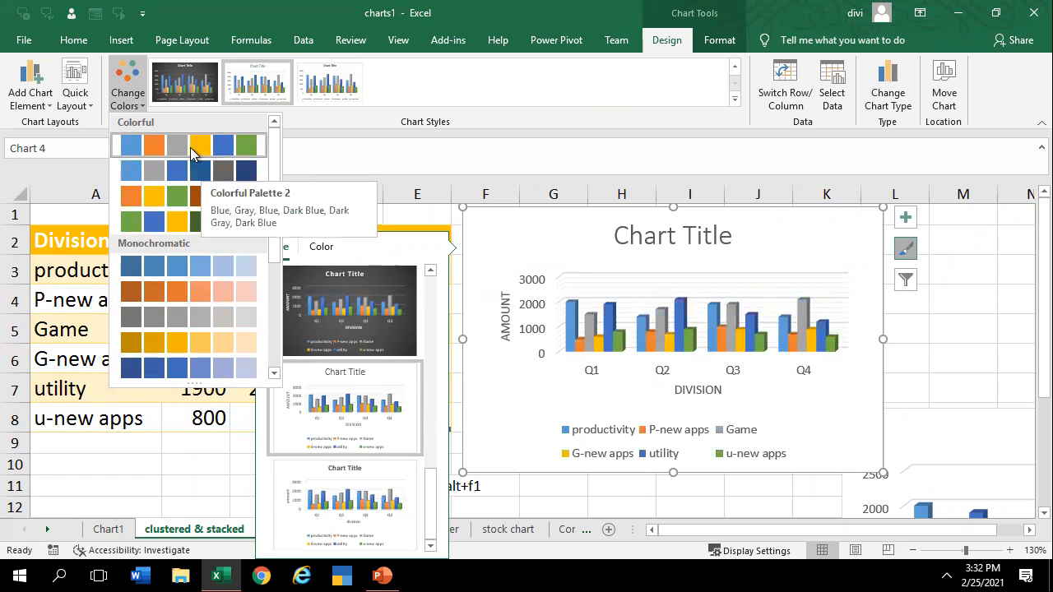
pyautogui.click(570, 333)
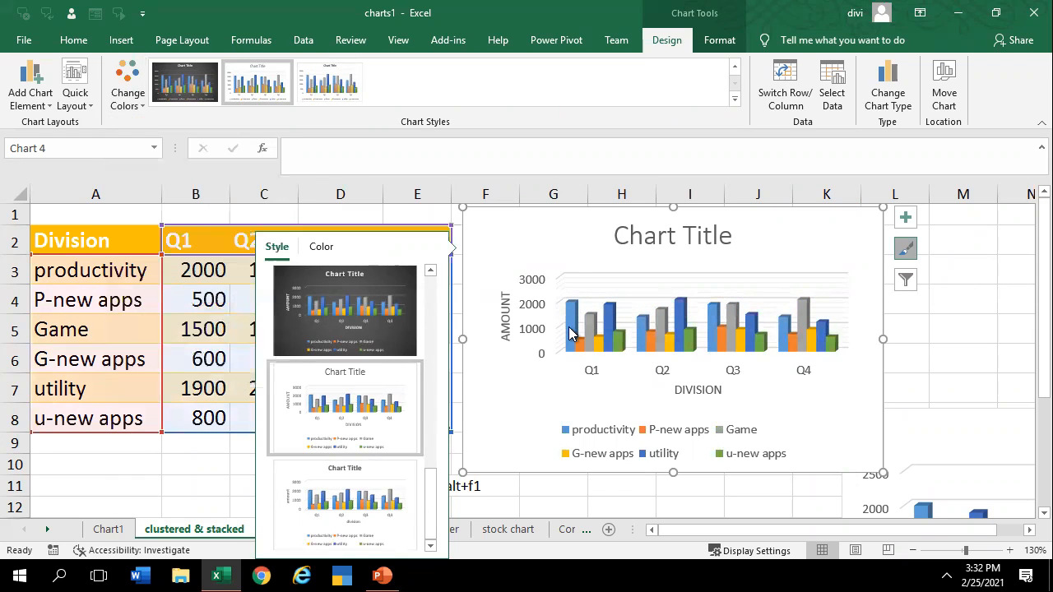
pyautogui.click(730, 42)
pyautogui.click(453, 64)
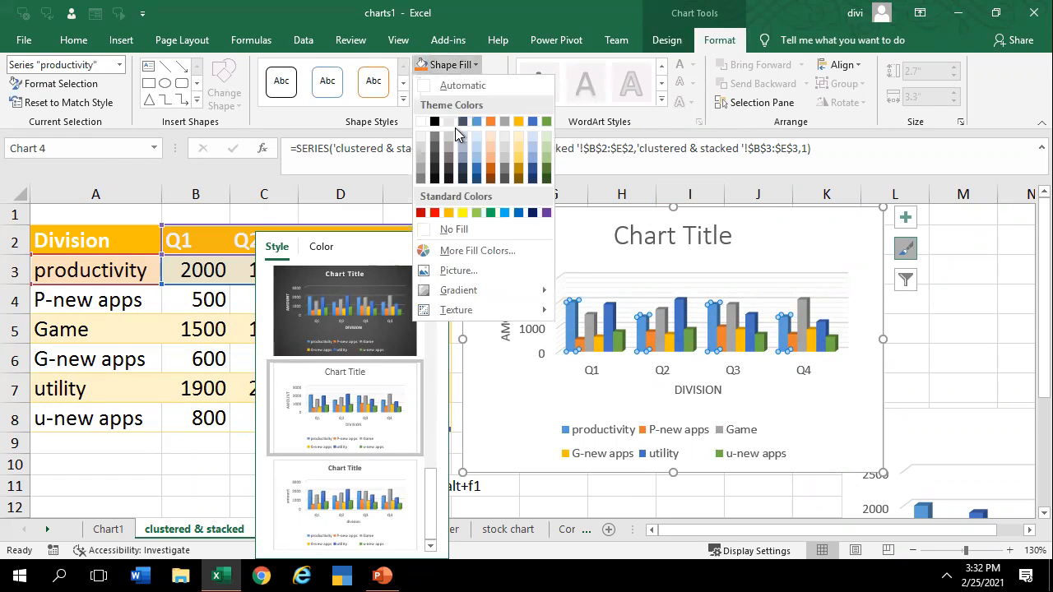
pyautogui.click(532, 213)
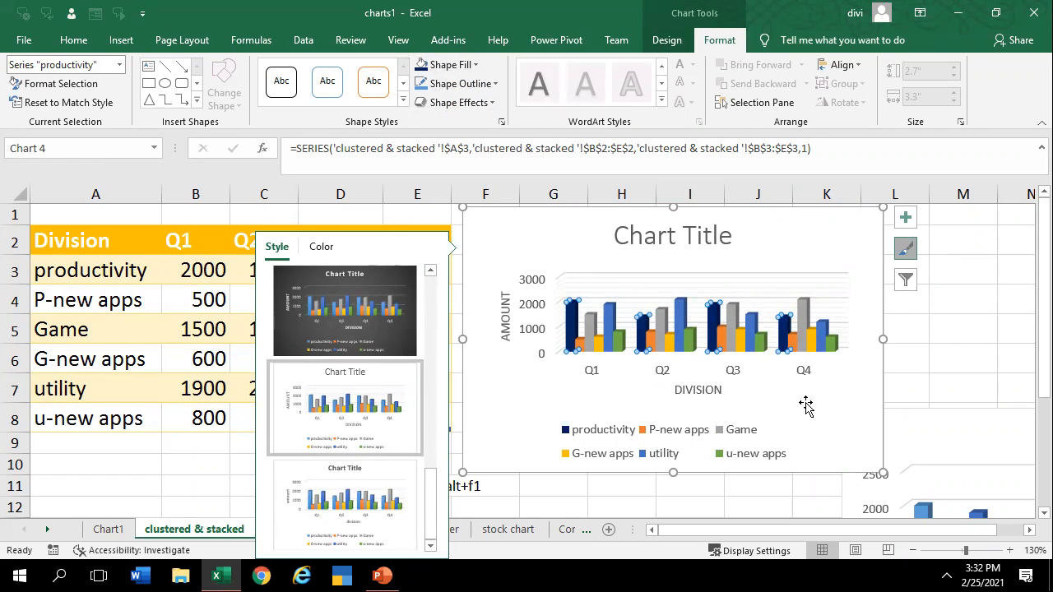
pyautogui.click(579, 342)
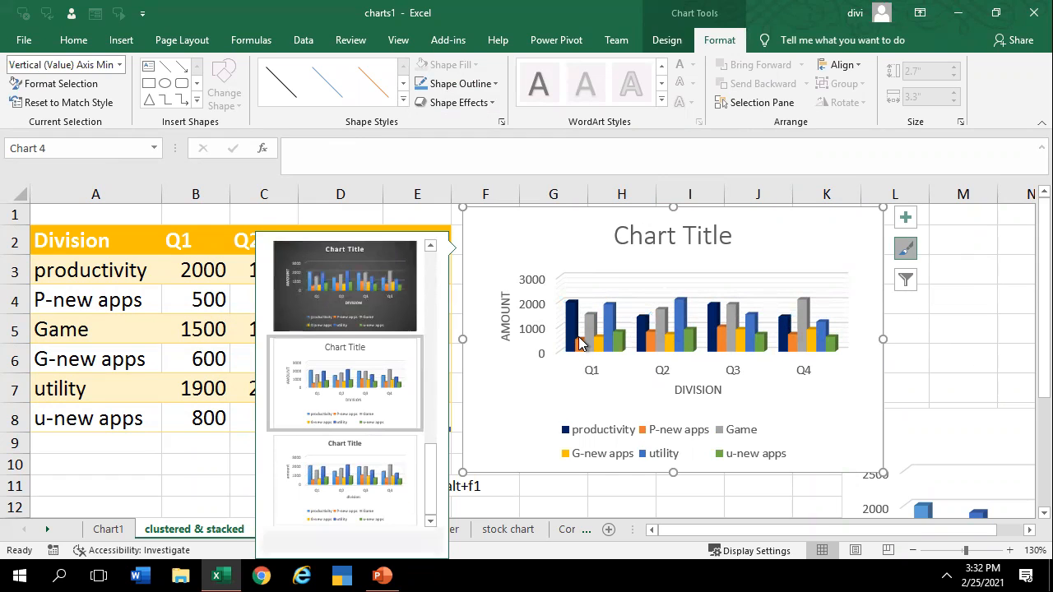
pyautogui.doubleClick(569, 356)
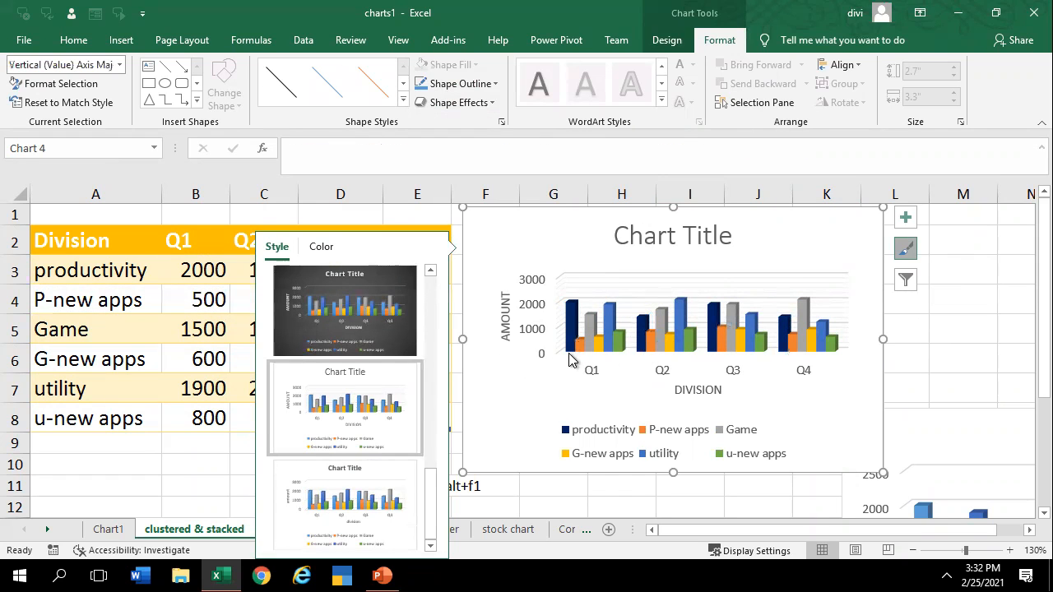
pyautogui.click(568, 353)
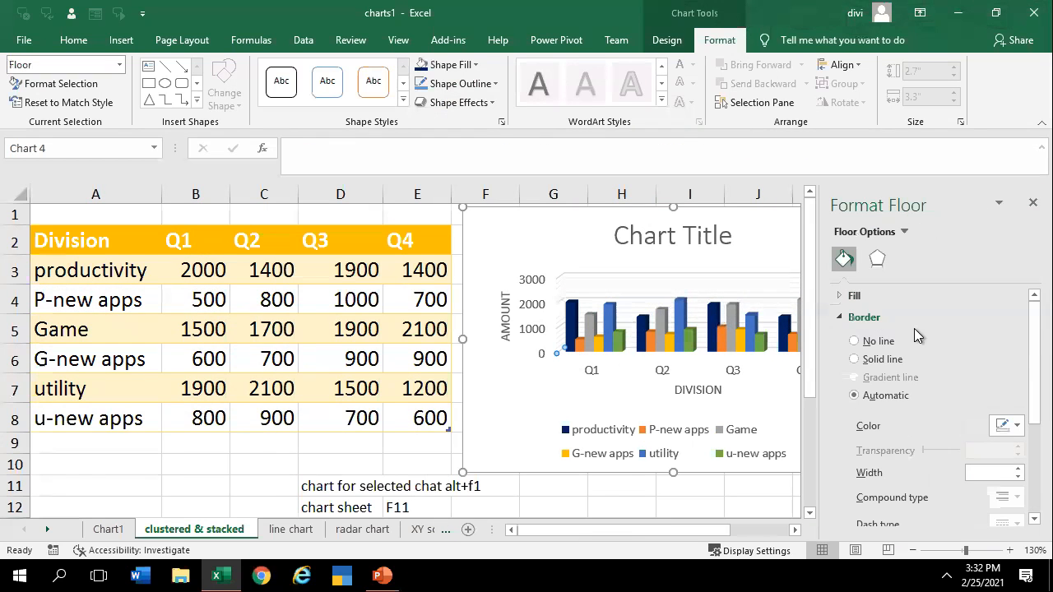
pyautogui.click(1032, 202)
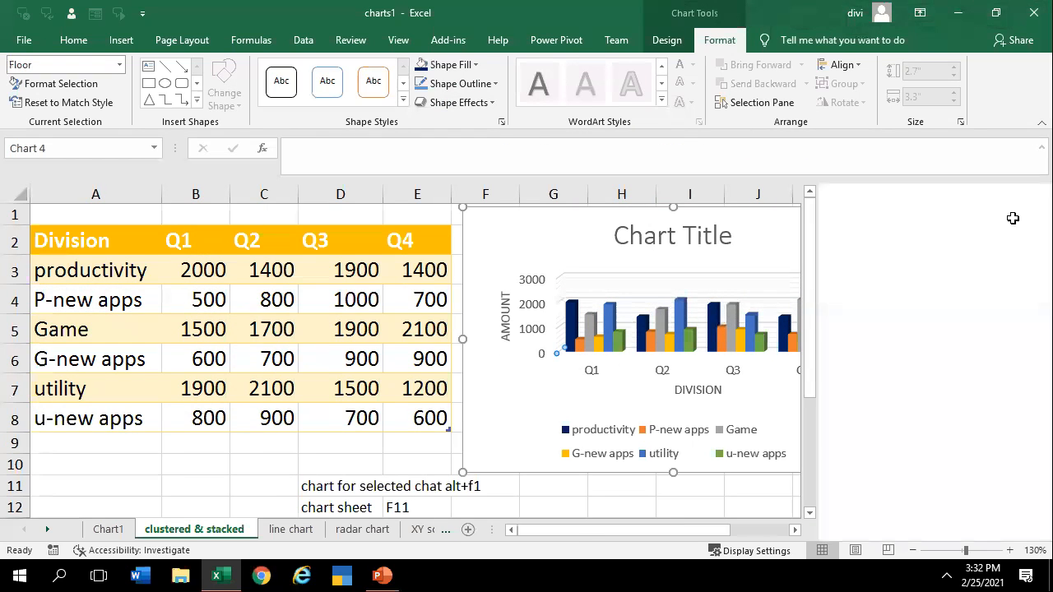
pyautogui.click(630, 342)
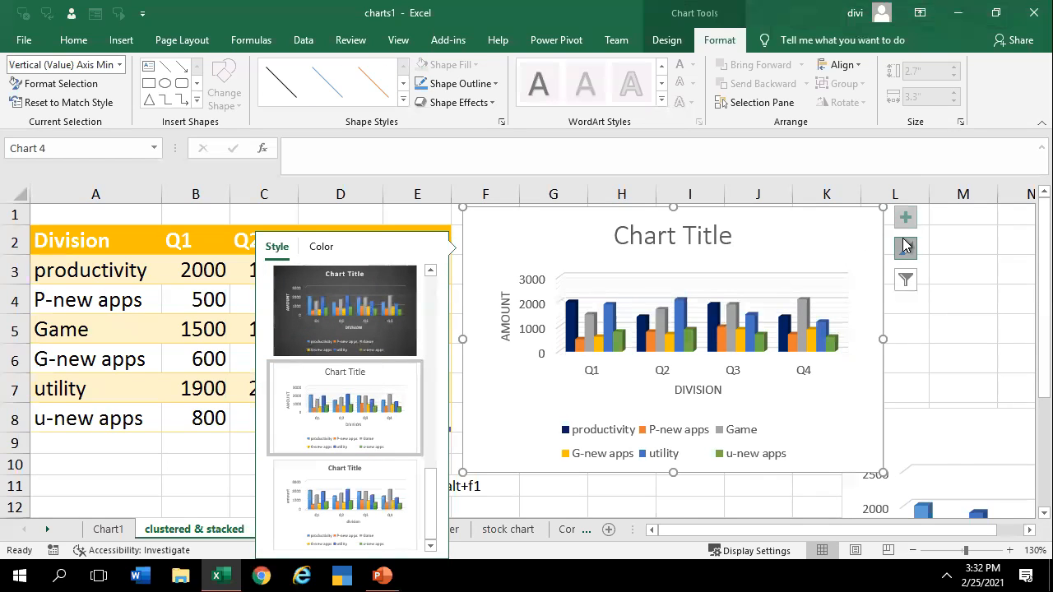
# Filter the chart to hide the Q1 category and the Game series
pyautogui.click(904, 282)
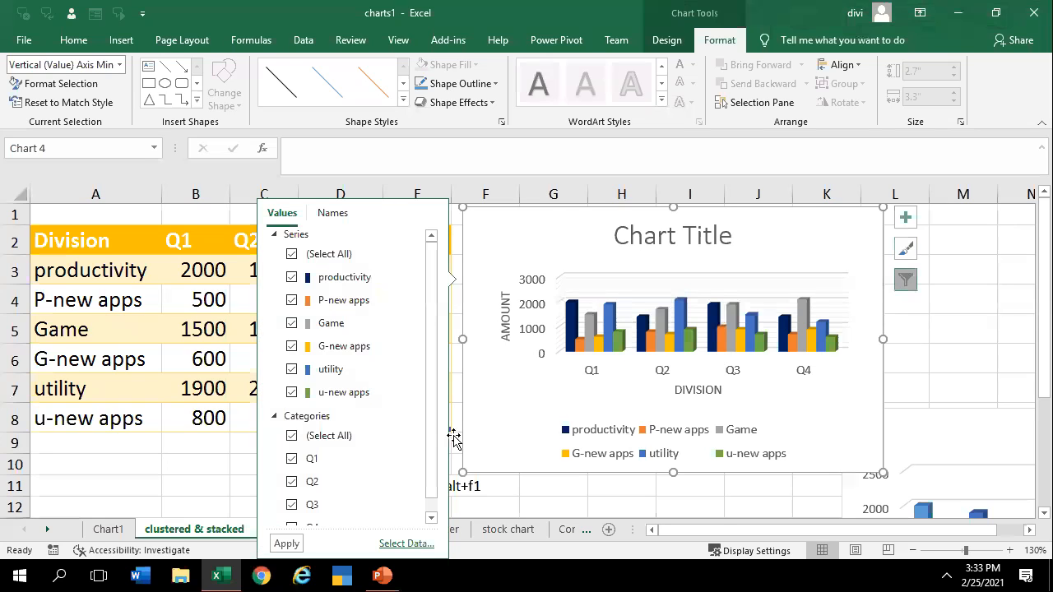
pyautogui.click(301, 460)
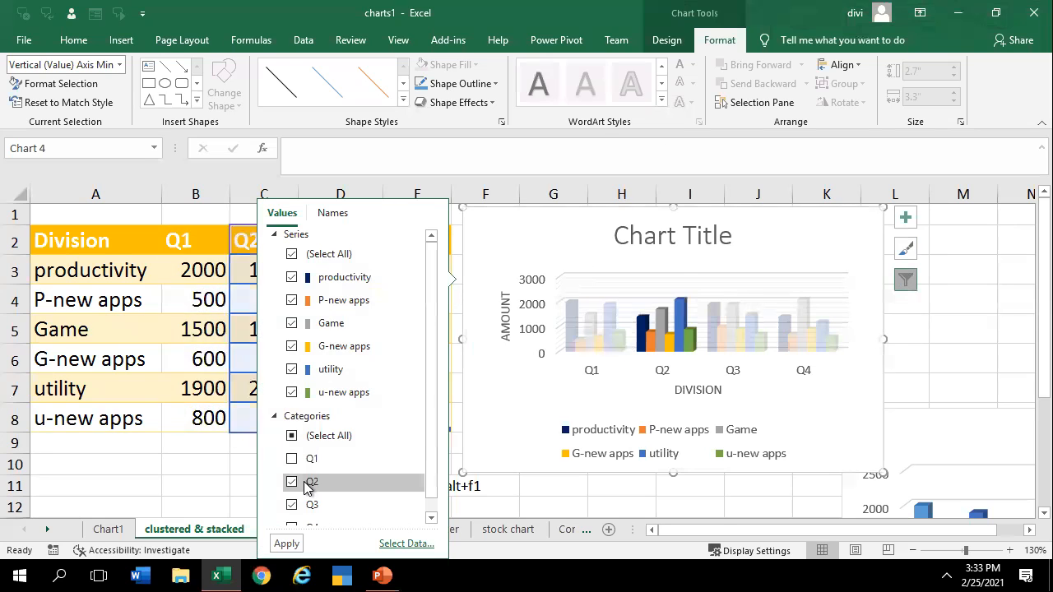
pyautogui.click(286, 543)
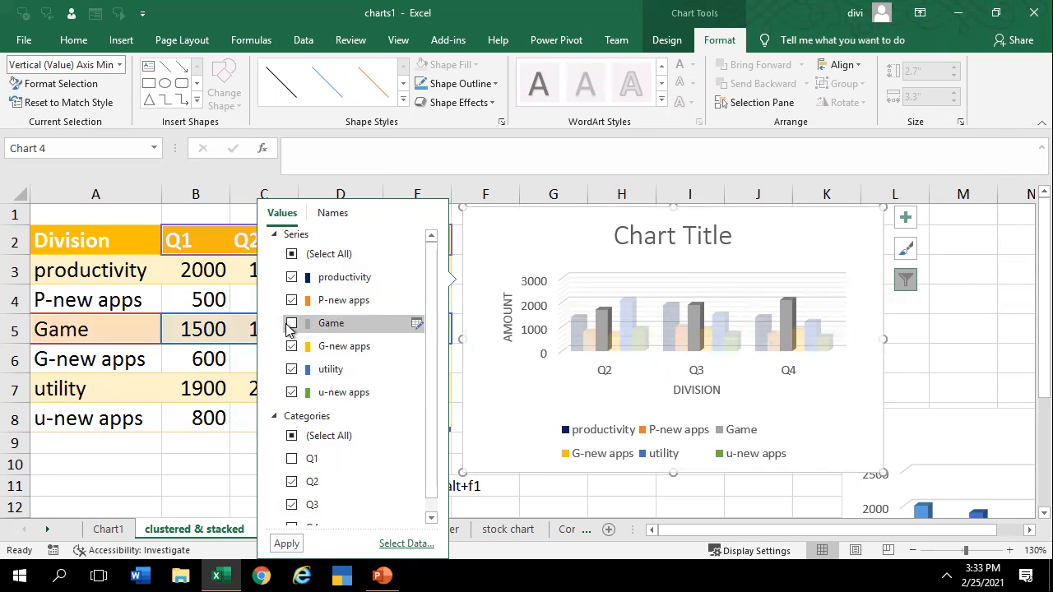
pyautogui.click(286, 543)
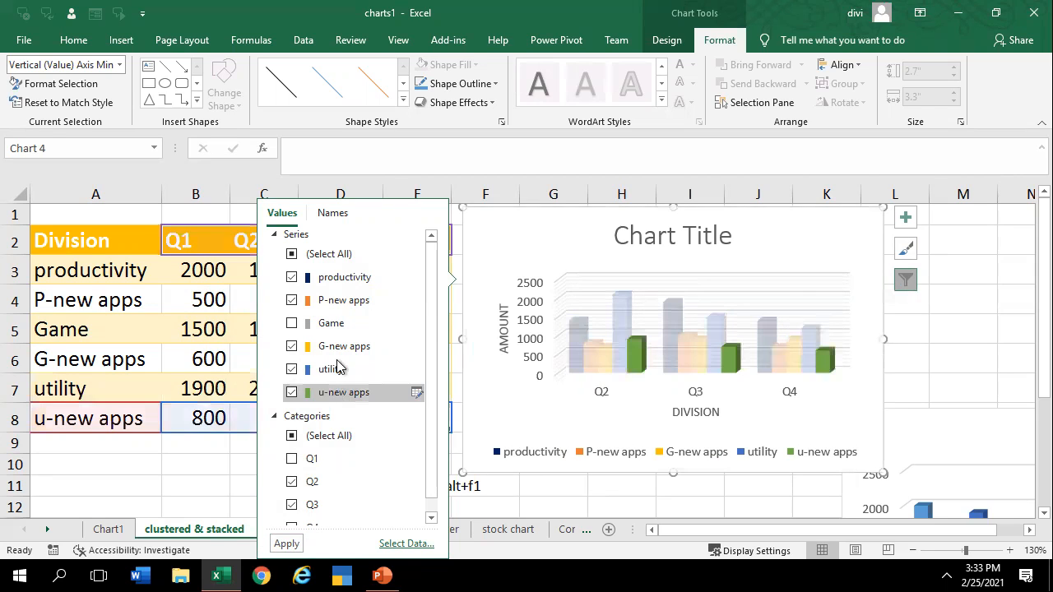
pyautogui.click(824, 238)
pyautogui.click(823, 239)
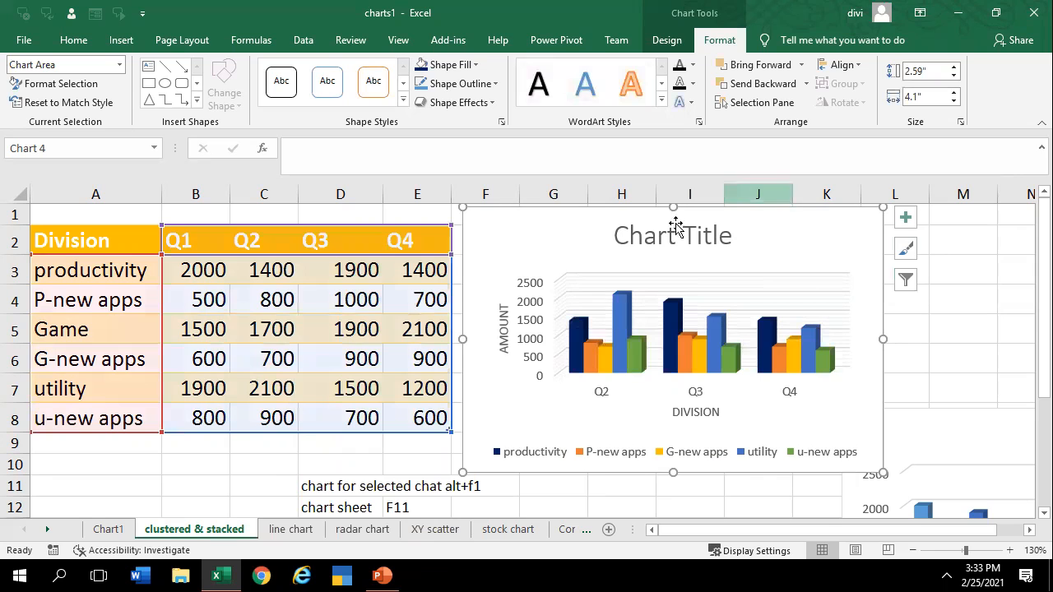
# Reset the chart filter so that all series and all quarter categories are included
pyautogui.click(905, 280)
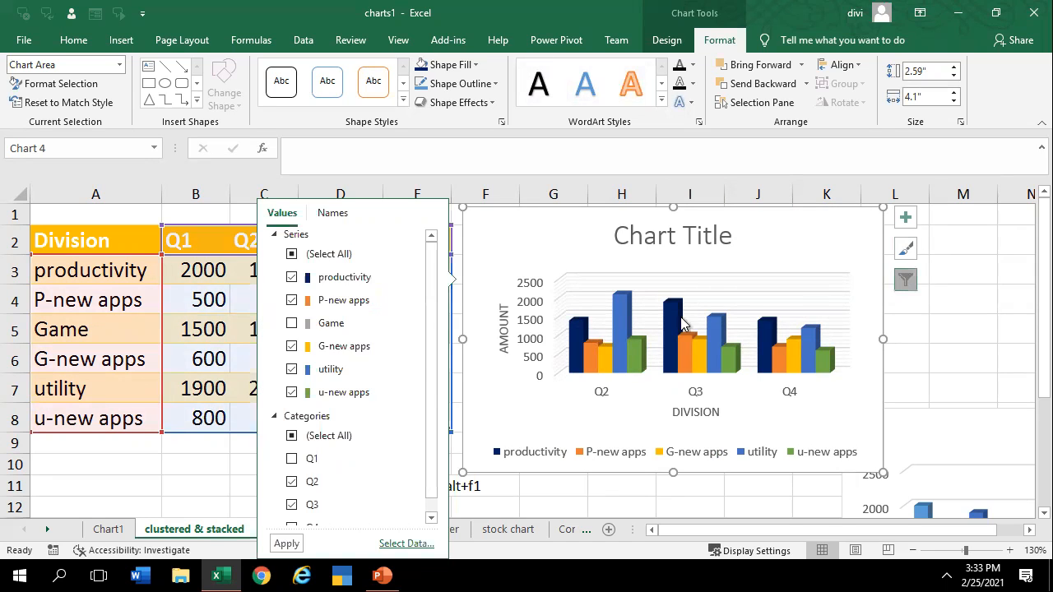
pyautogui.click(298, 255)
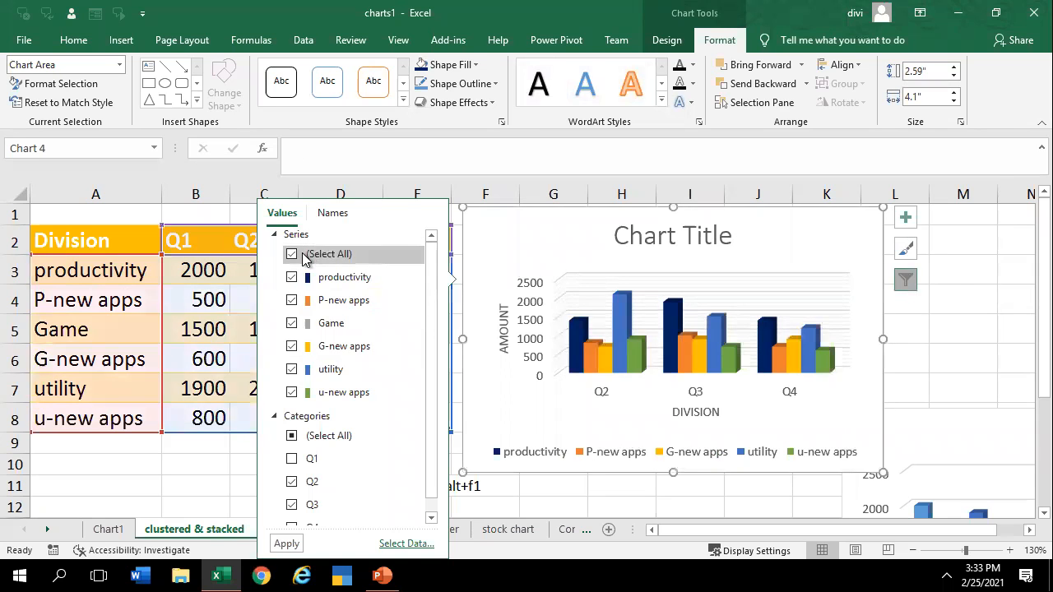
pyautogui.click(292, 436)
pyautogui.click(291, 437)
pyautogui.click(286, 544)
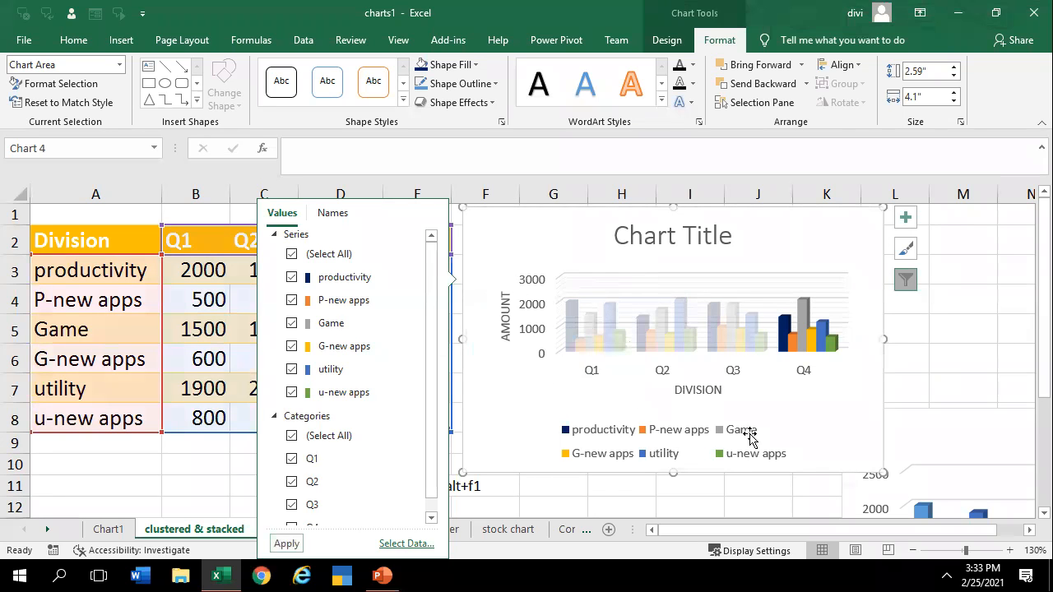
# Reapply the next-to-last chart style, with the light chart title on white, to the column chart and move the chart slightly down
pyautogui.click(904, 247)
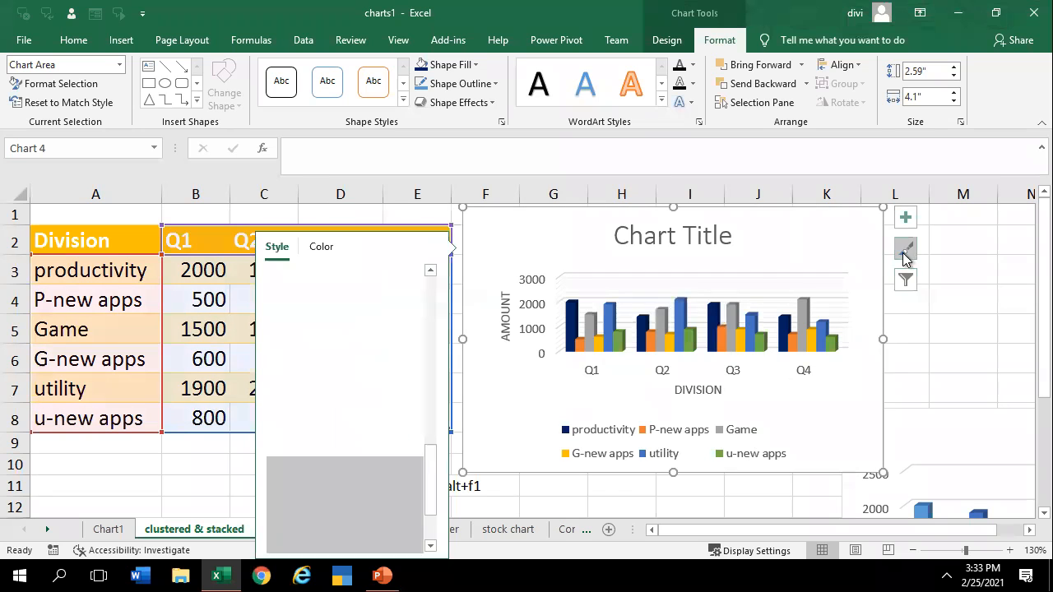
pyautogui.scroll(-1, 405, 362)
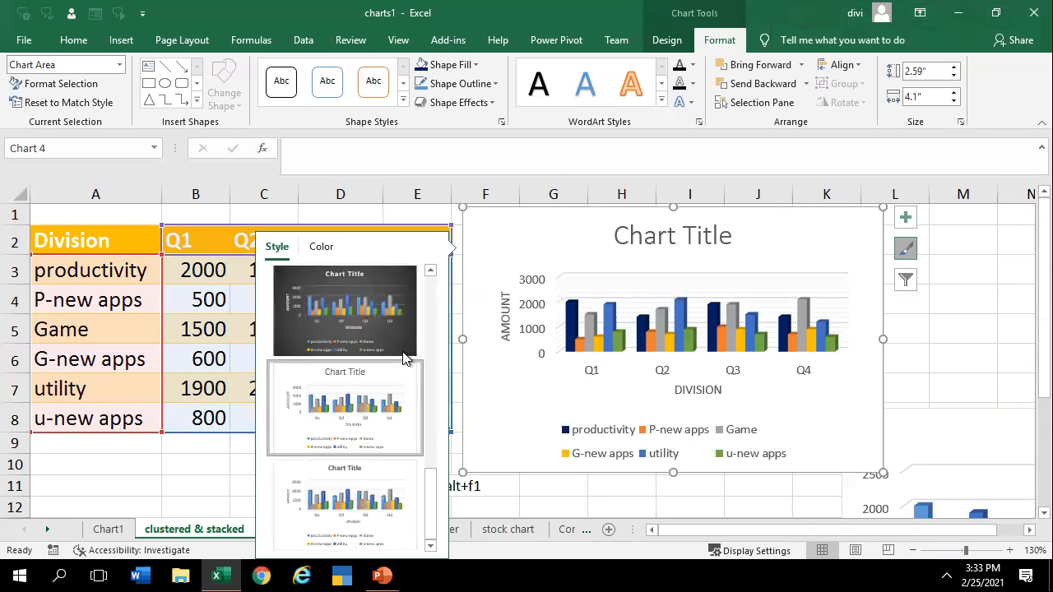
pyautogui.scroll(8, 407, 362)
pyautogui.scroll(-5, 354, 435)
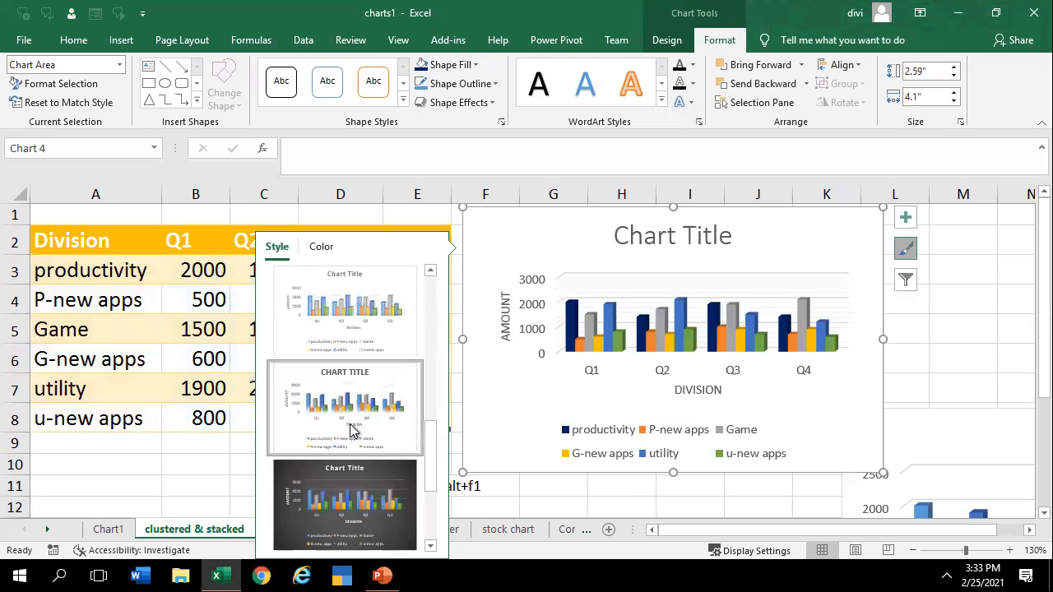
pyautogui.click(346, 493)
pyautogui.scroll(-2, 344, 496)
pyautogui.click(353, 425)
pyautogui.moveTo(831, 244); pyautogui.dragTo(825, 251)
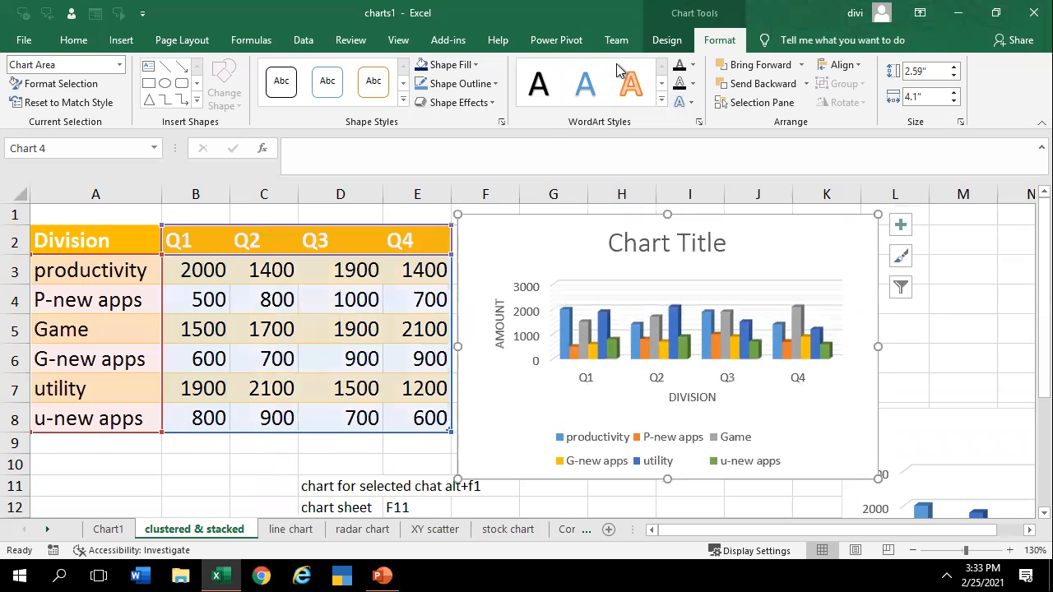
# Try the first four quick layouts in turn on the column chart
pyautogui.click(673, 40)
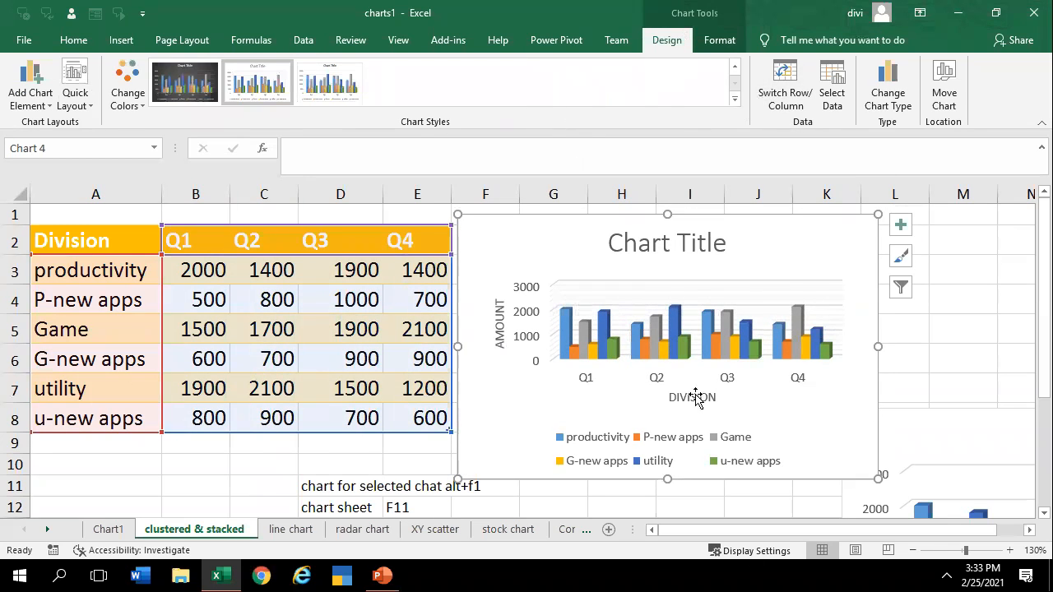
pyautogui.click(900, 227)
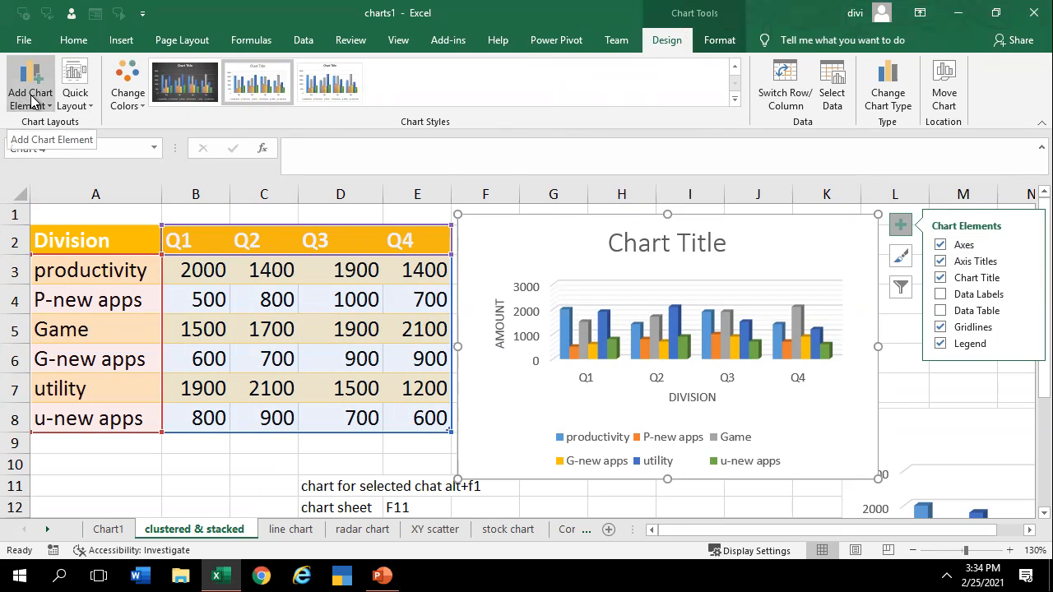
pyautogui.click(67, 97)
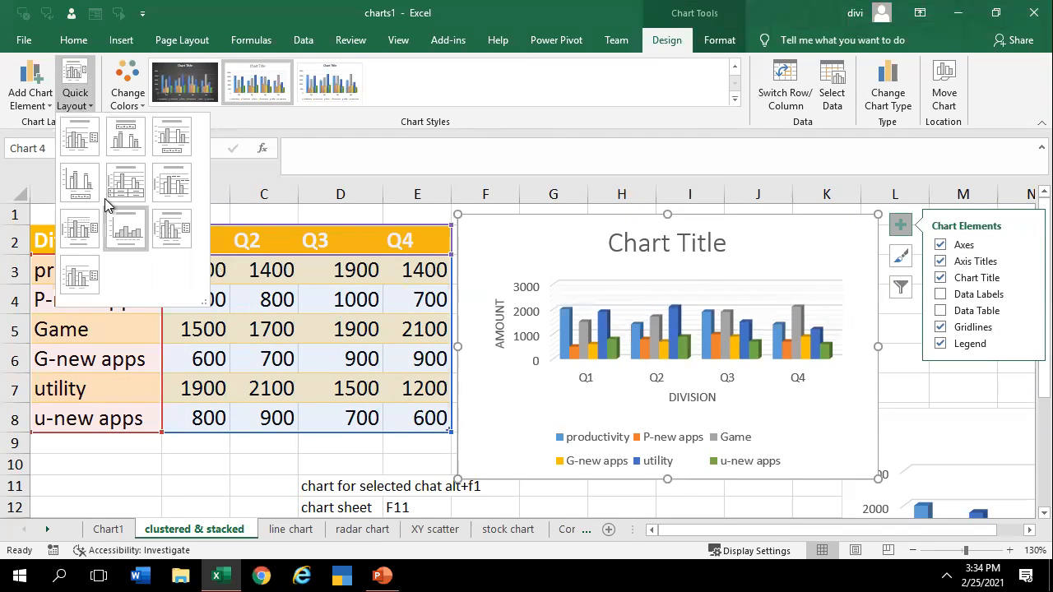
pyautogui.click(85, 140)
pyautogui.click(72, 100)
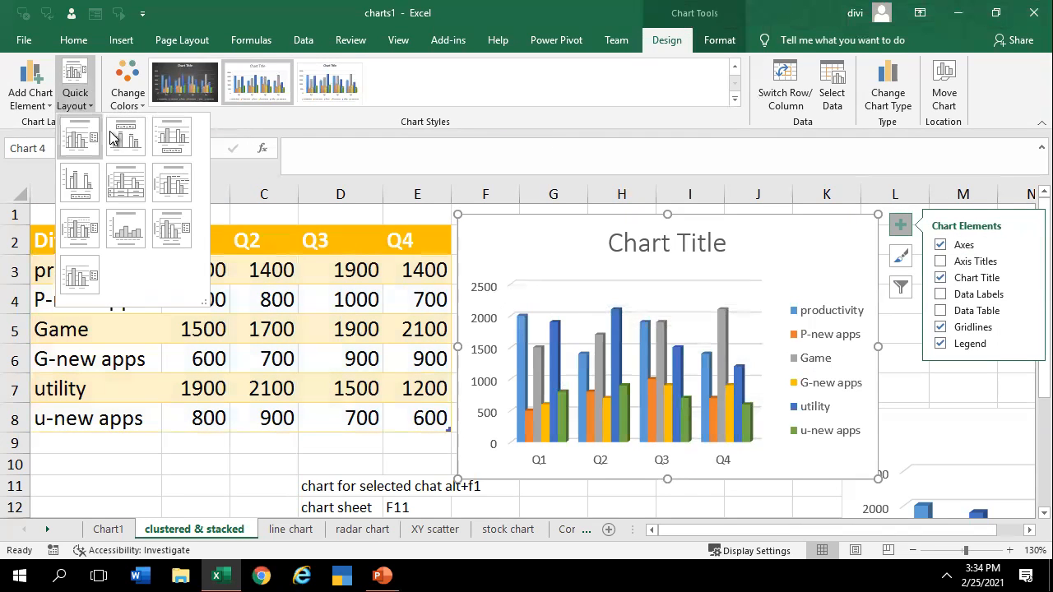
pyautogui.click(125, 136)
pyautogui.click(82, 98)
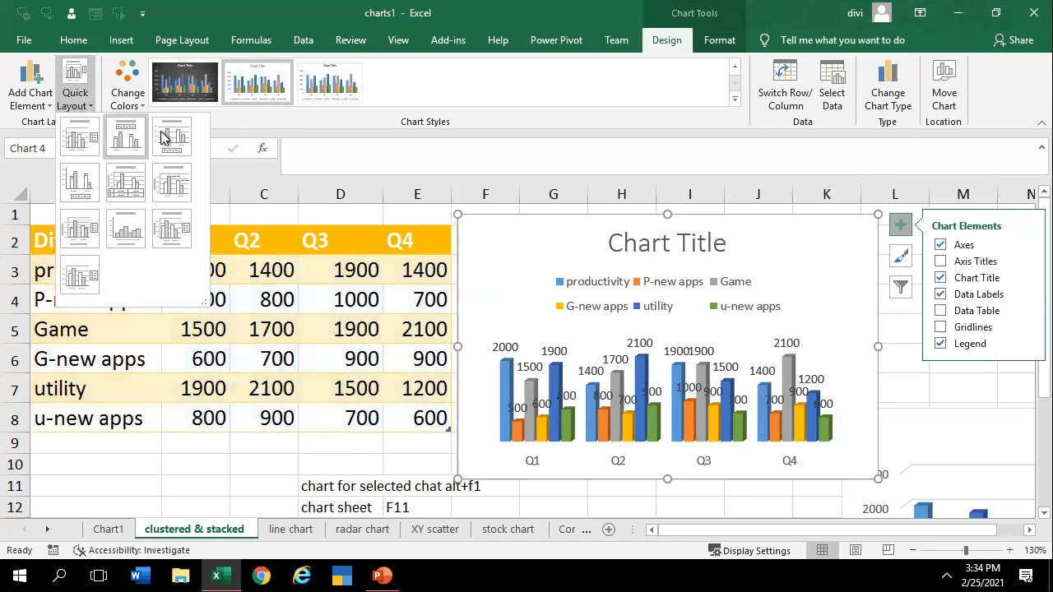
pyautogui.click(174, 139)
pyautogui.click(91, 113)
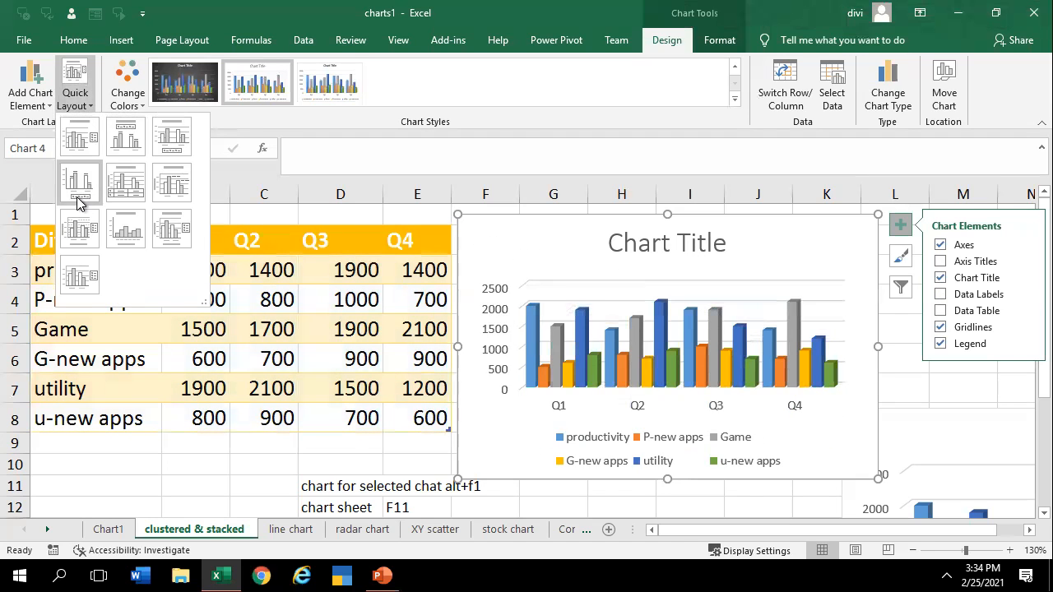
pyautogui.click(77, 200)
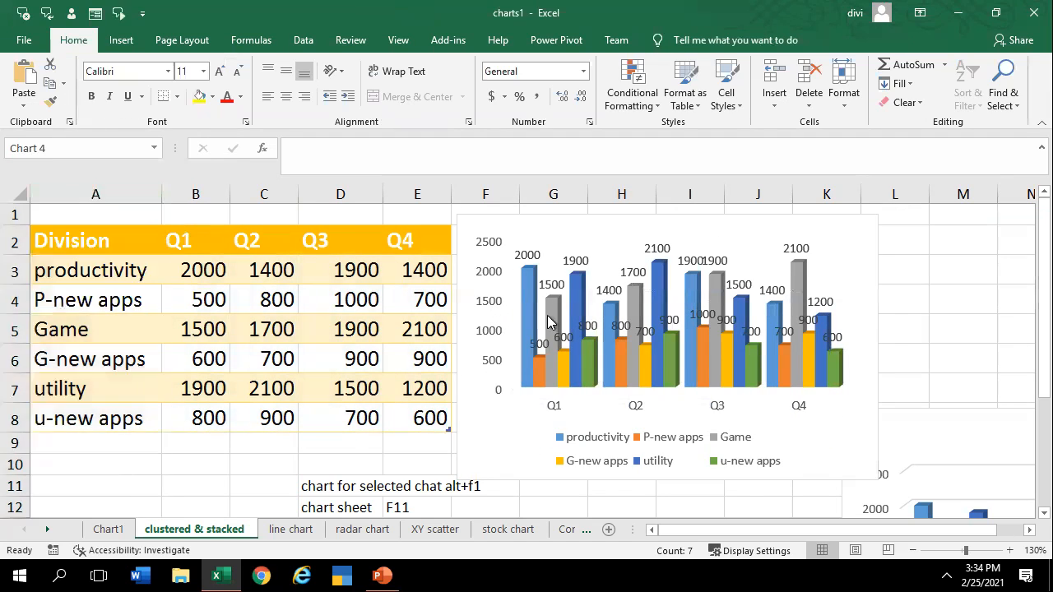
# Try the data-table quick layout, the ninth layout with axis titles, and the last layout on the column chart
pyautogui.click(527, 438)
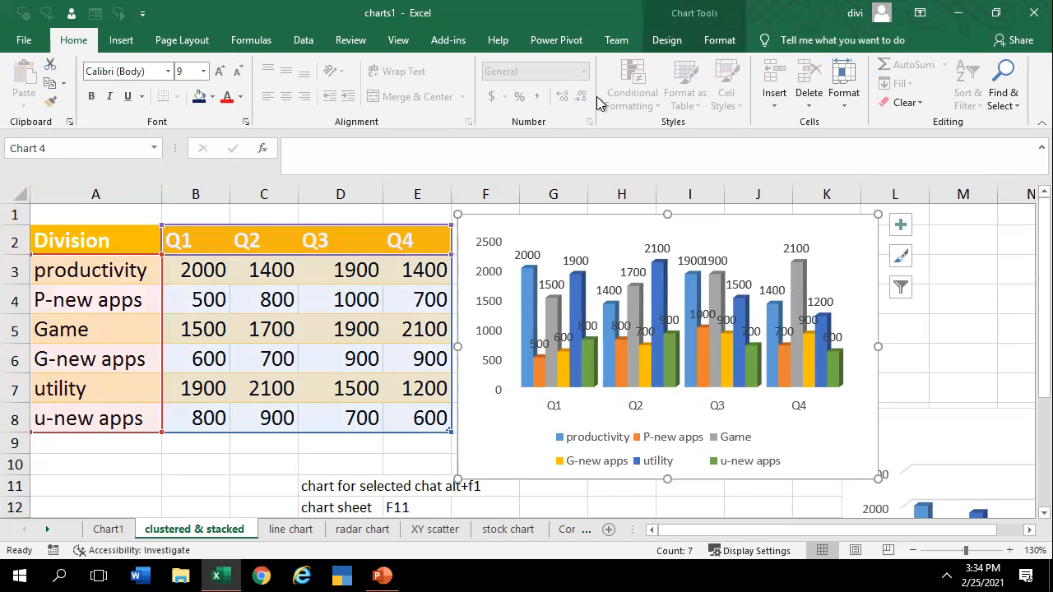
pyautogui.click(666, 40)
pyautogui.click(74, 86)
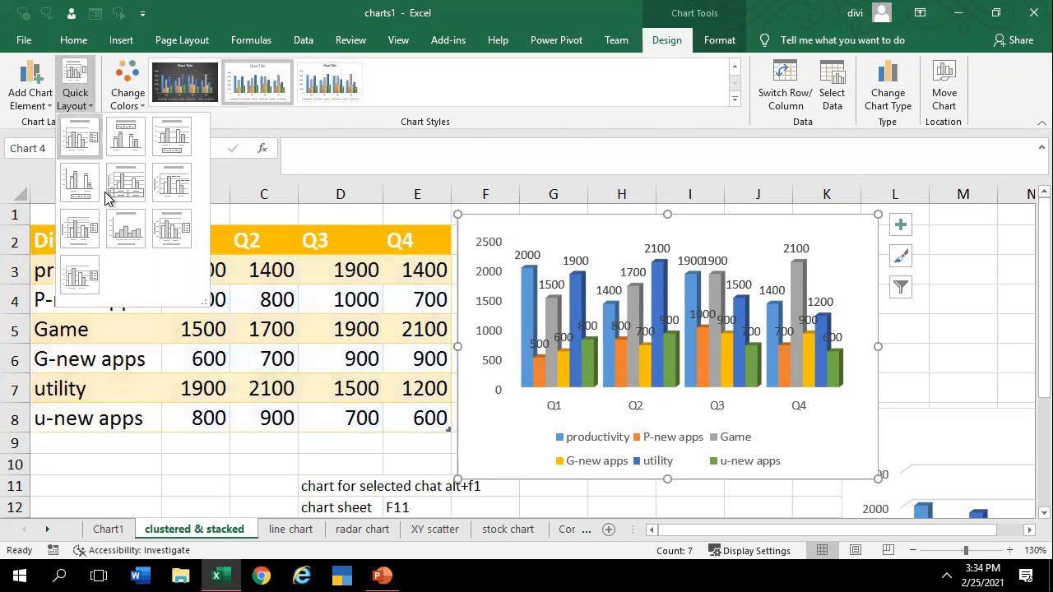
pyautogui.click(124, 183)
pyautogui.click(75, 90)
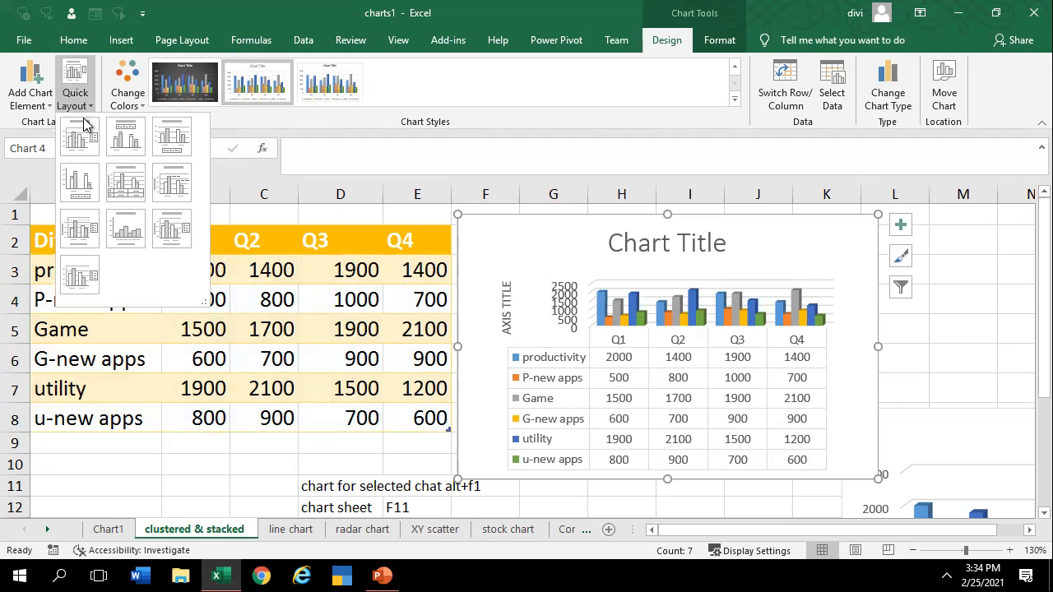
pyautogui.click(166, 228)
pyautogui.click(70, 105)
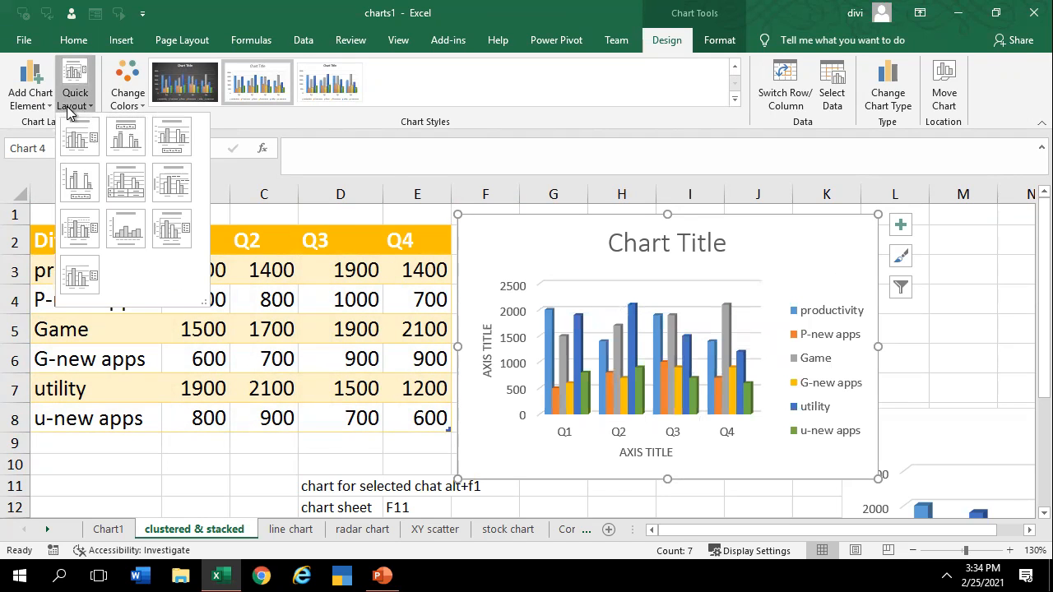
pyautogui.click(72, 272)
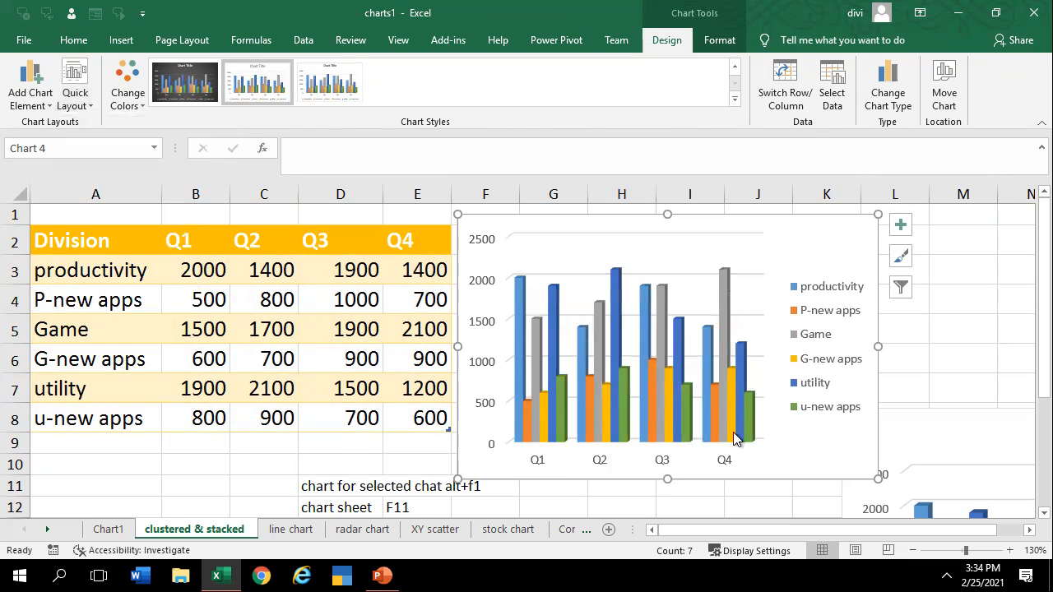
# Recolor the chart with the third colorful palette, starting with orange, yellow and green, and browse the chart style gallery
pyautogui.click(127, 82)
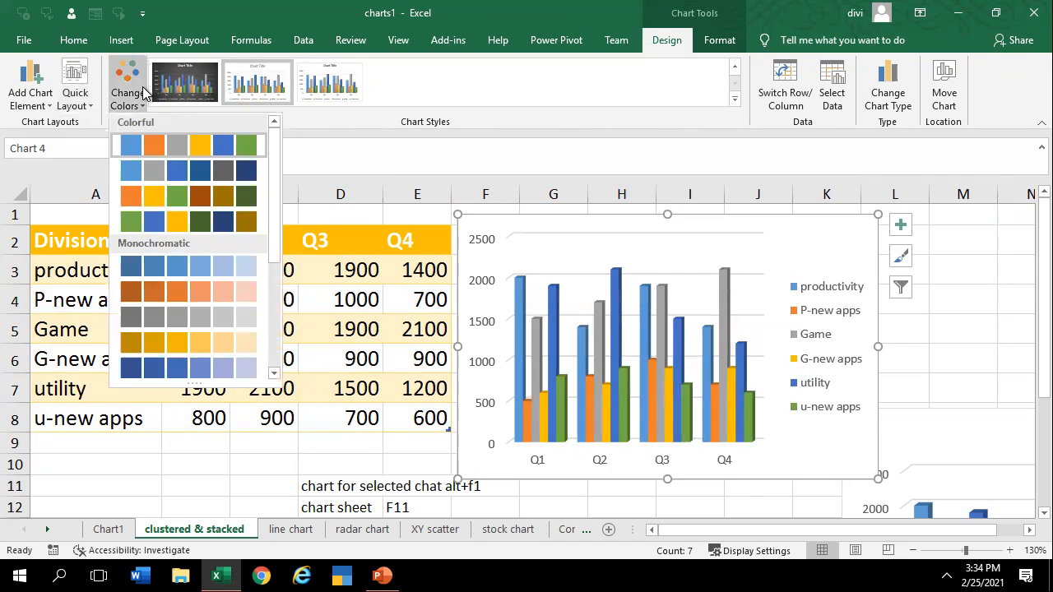
pyautogui.click(179, 233)
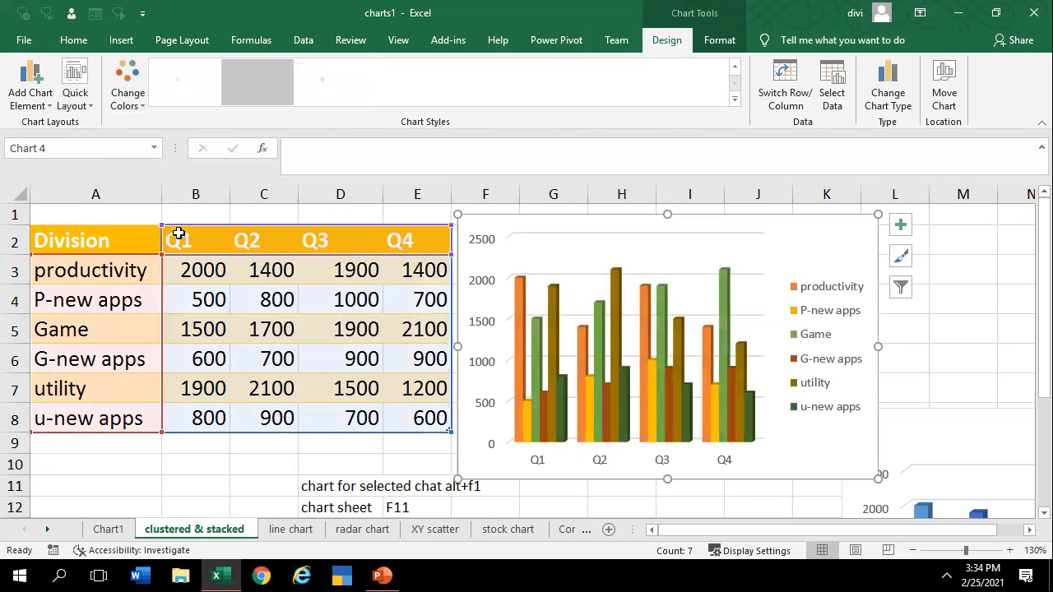
pyautogui.click(734, 102)
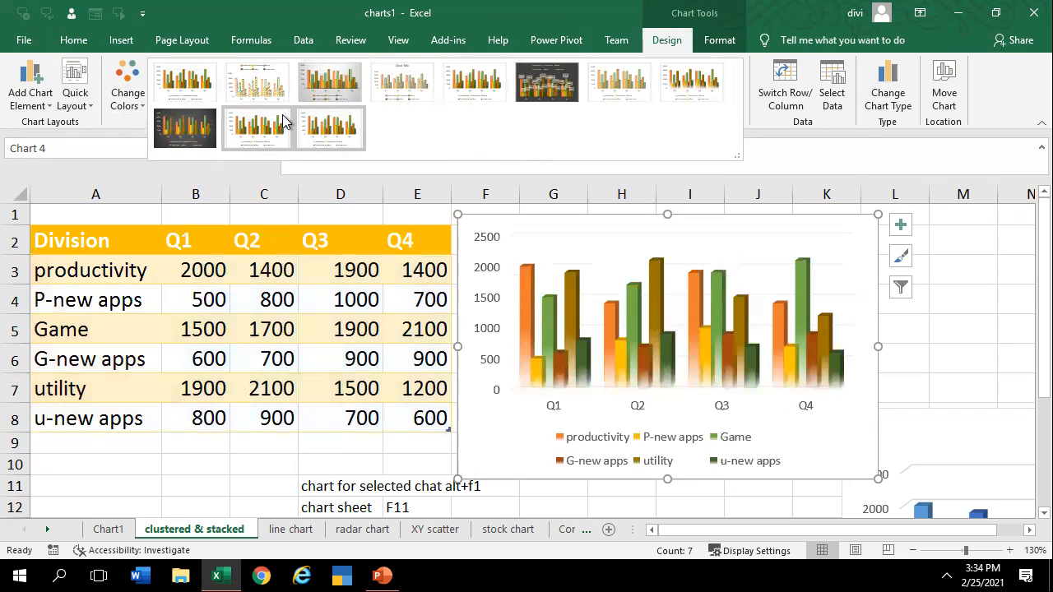
pyautogui.click(843, 462)
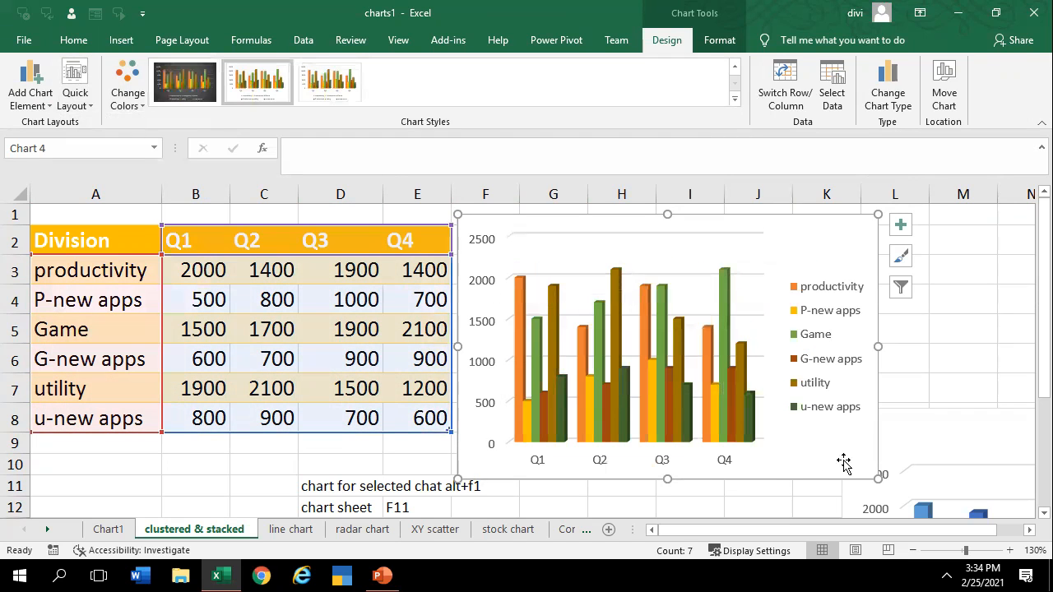
# Try the first quick layout, and settle on the third one with a chart title above and the legend below the columns
pyautogui.click(75, 97)
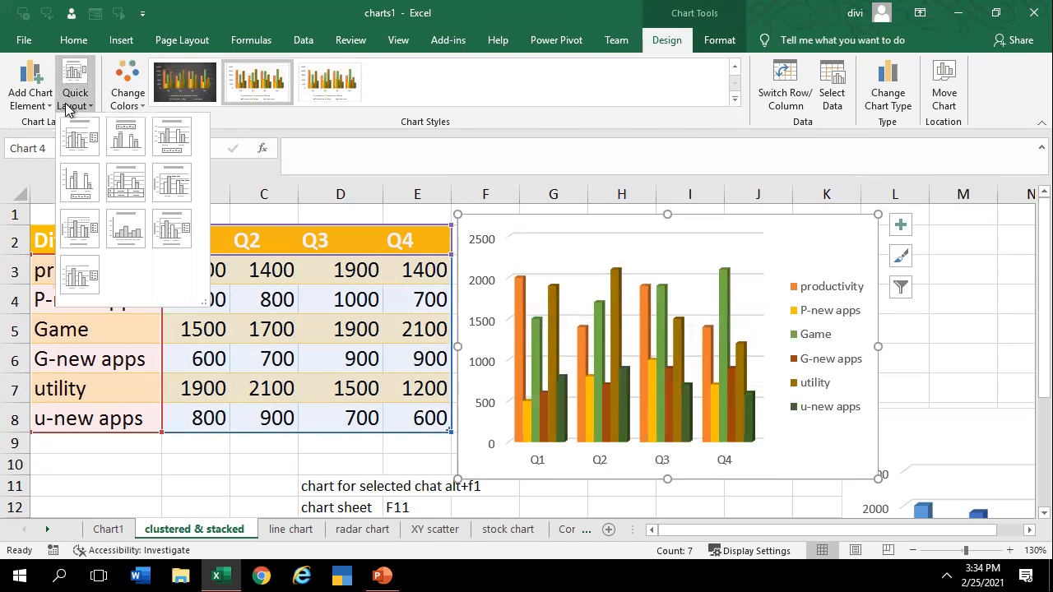
pyautogui.click(75, 137)
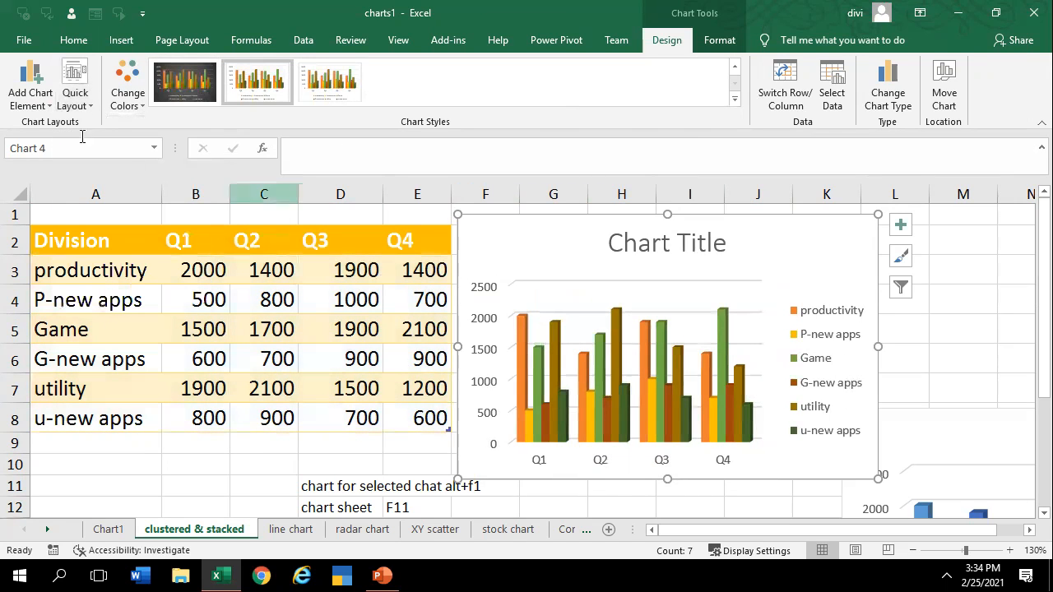
pyautogui.click(75, 92)
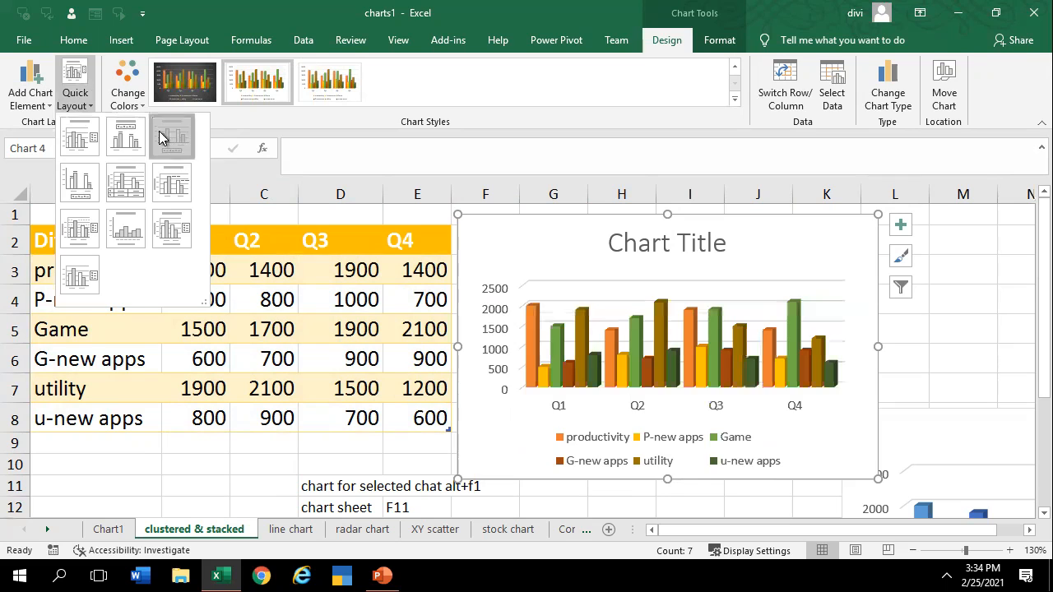
pyautogui.click(164, 137)
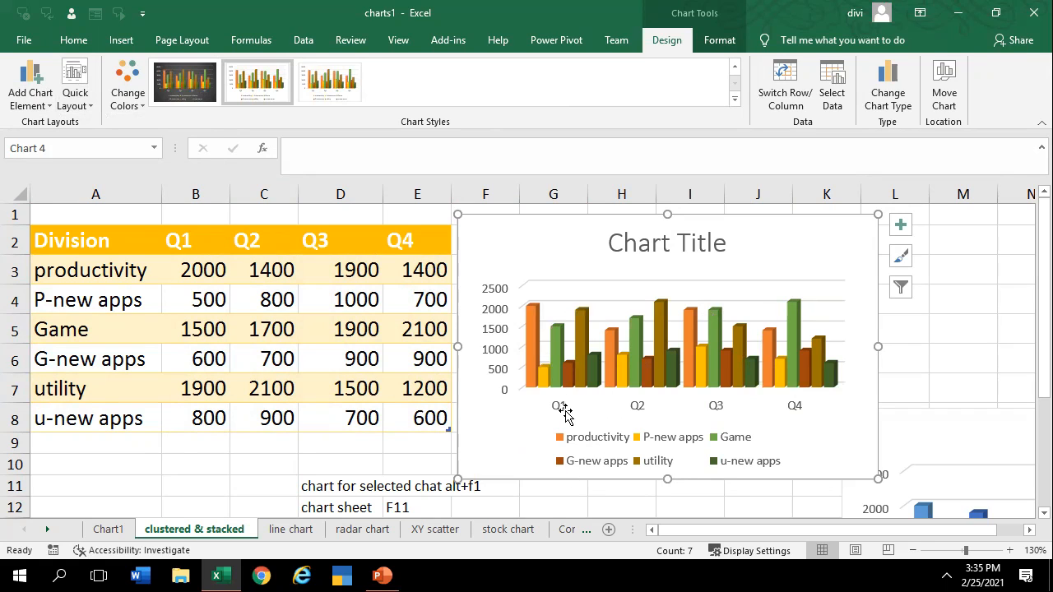
# Switch the chart's rows and columns back and forth, leaving the divisions on the horizontal axis and the quarters as series
pyautogui.click(794, 105)
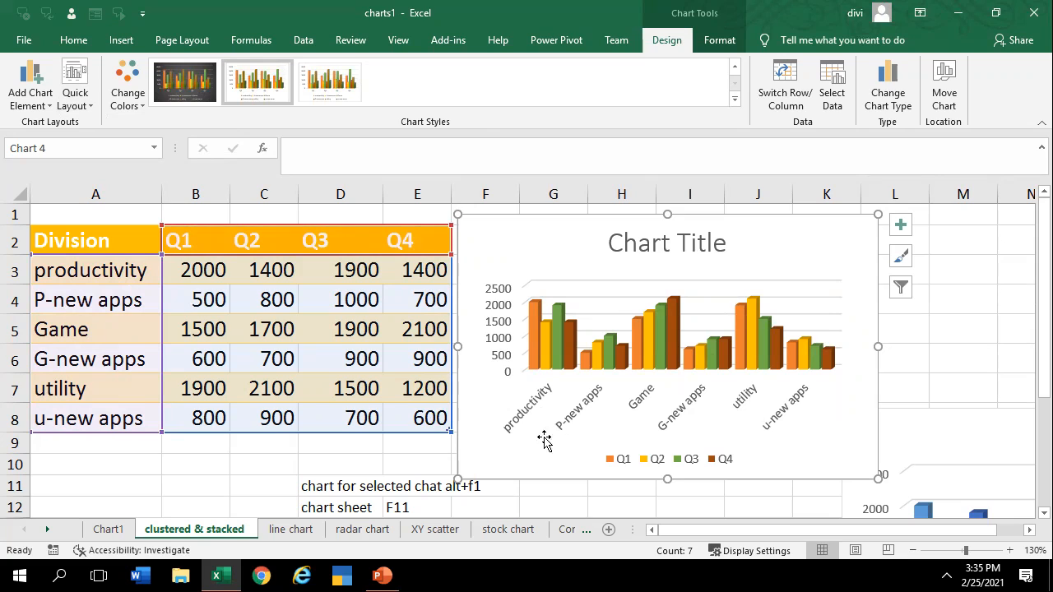
pyautogui.click(785, 82)
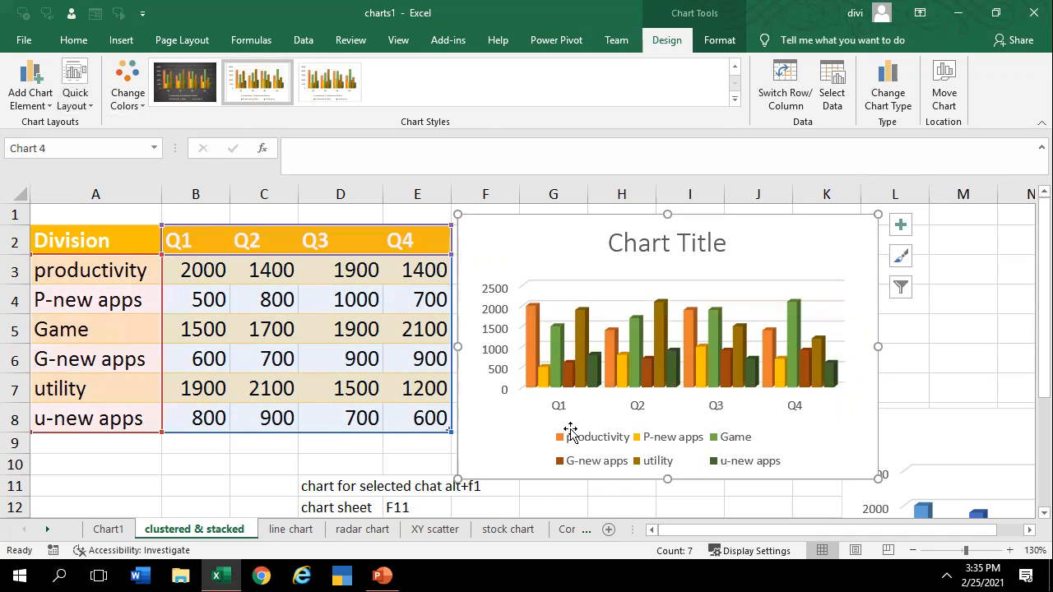
pyautogui.click(783, 89)
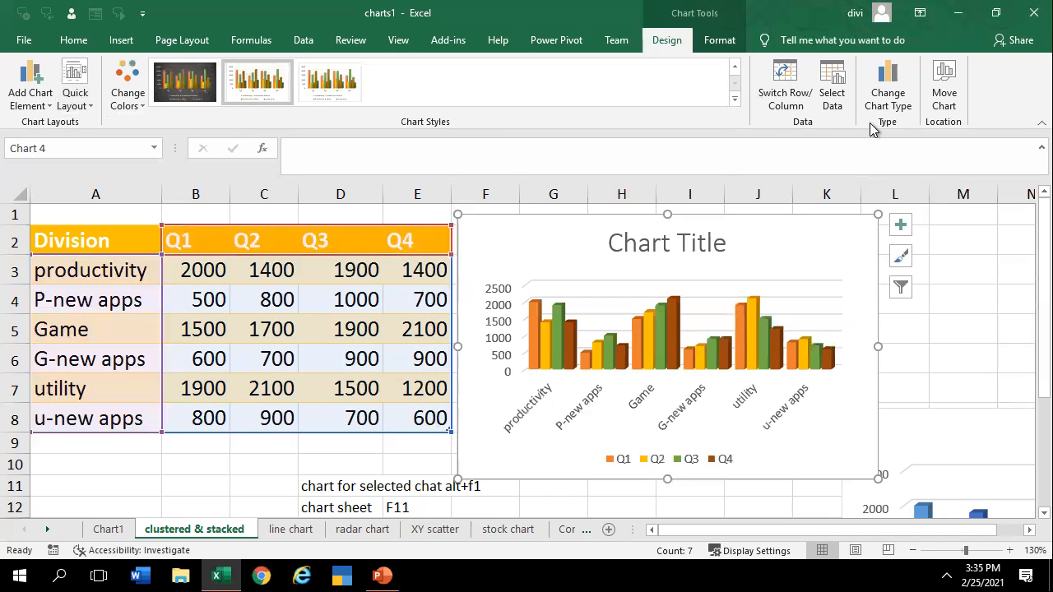
# Add a tata row below u-new apps in the Division table with quarterly values 500, 1600, 600 and 2000
pyautogui.click(77, 463)
pyautogui.click(70, 444)
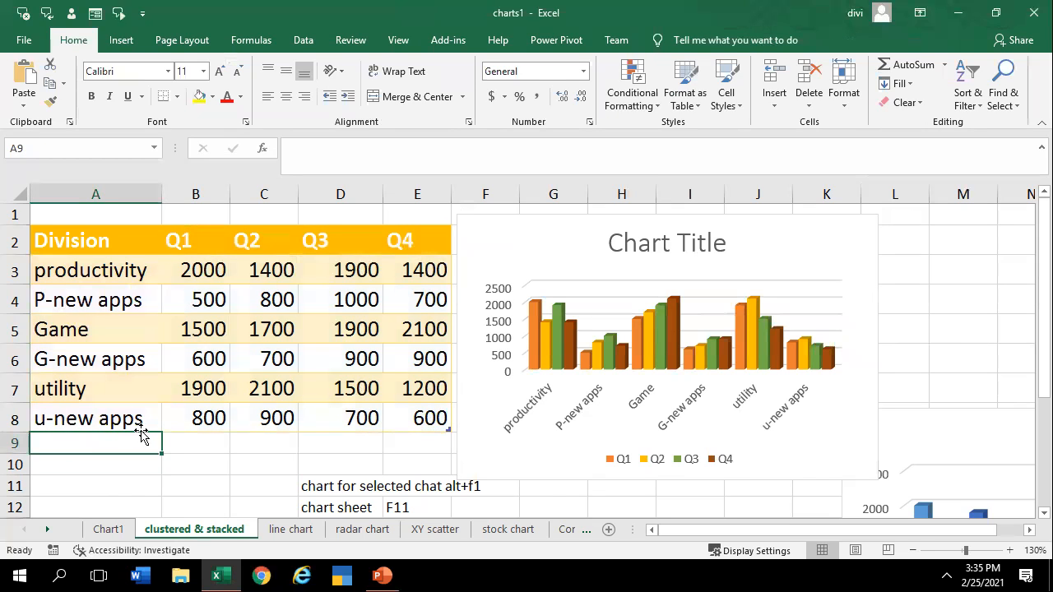
pyautogui.write('tata')
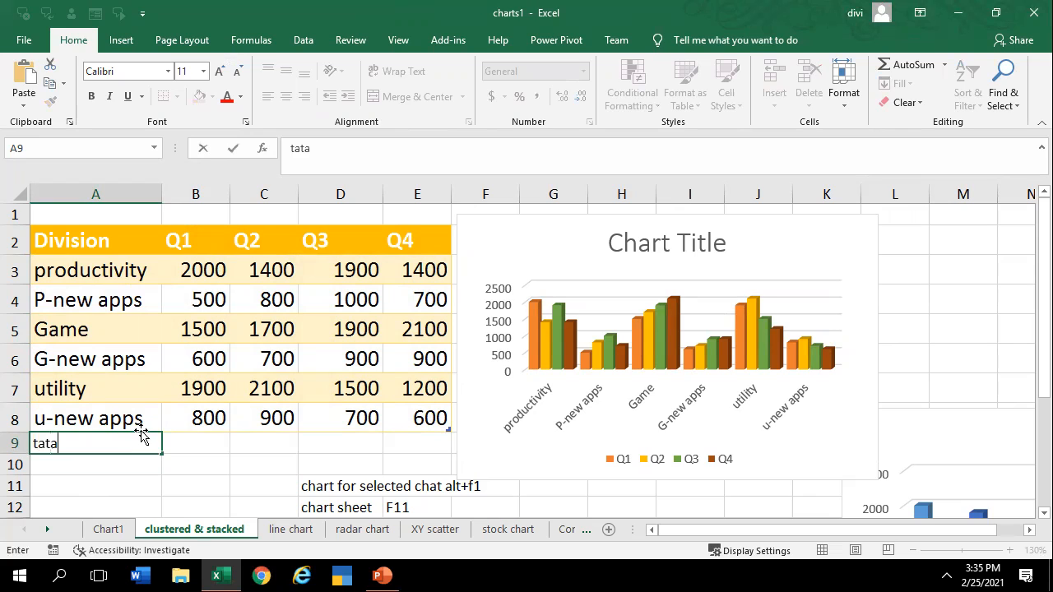
pyautogui.press('Tab')
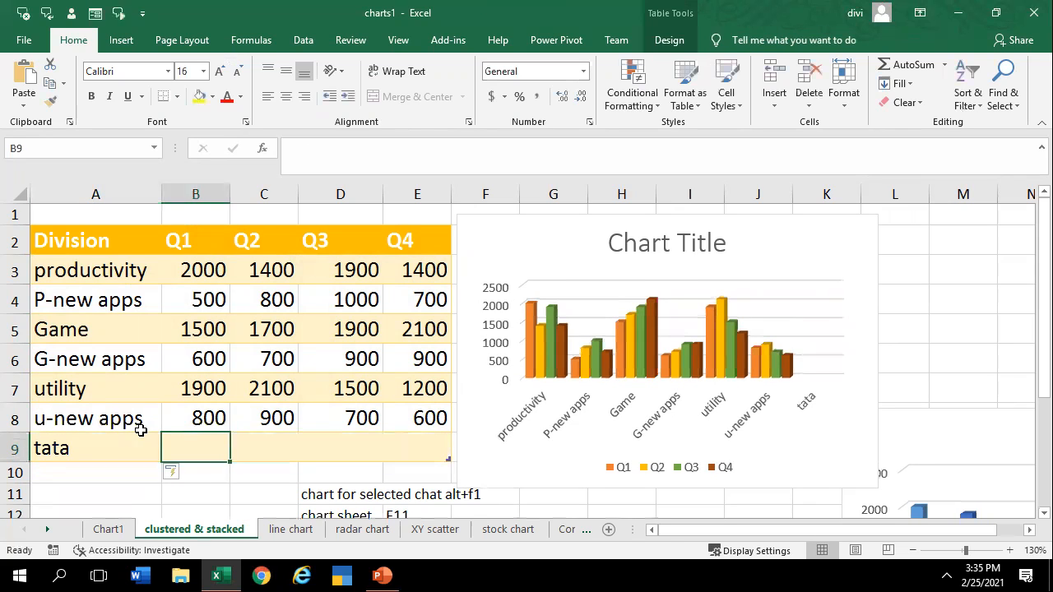
pyautogui.write('500')
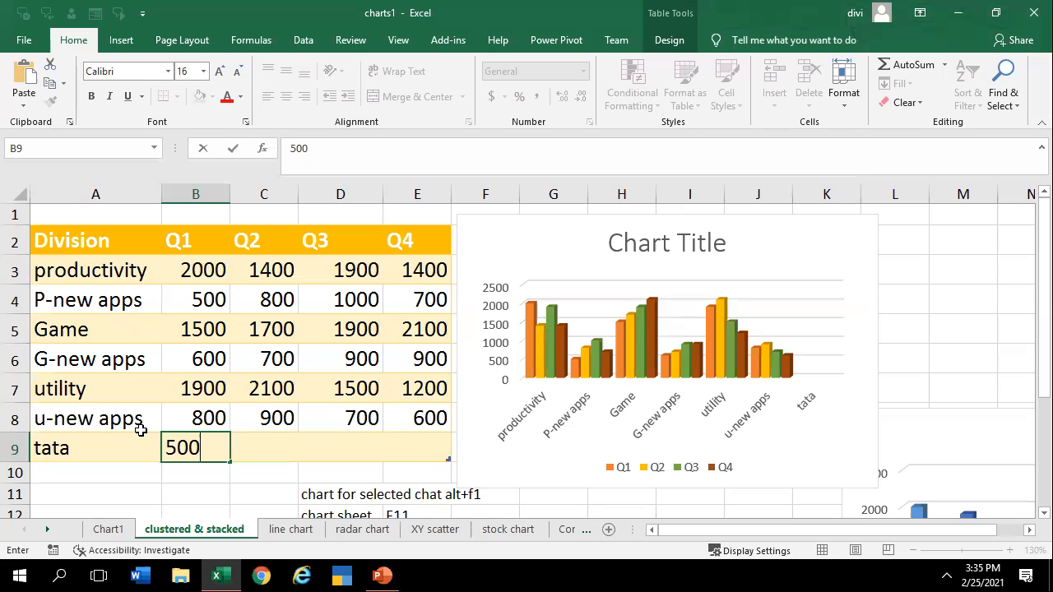
pyautogui.press('Tab')
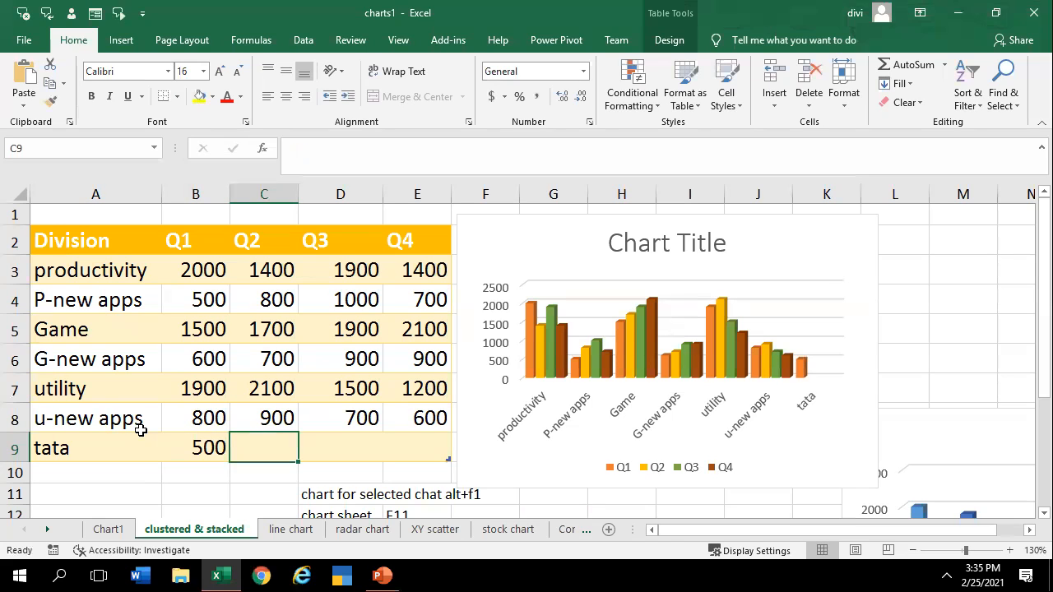
pyautogui.write('16000')
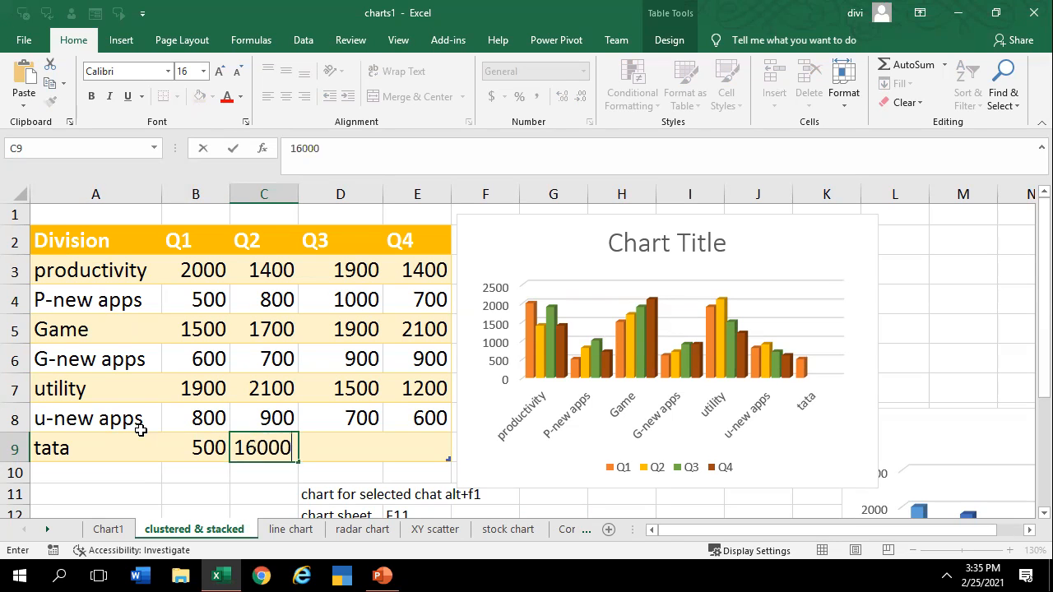
pyautogui.press('BackSpace')
pyautogui.press('Tab')
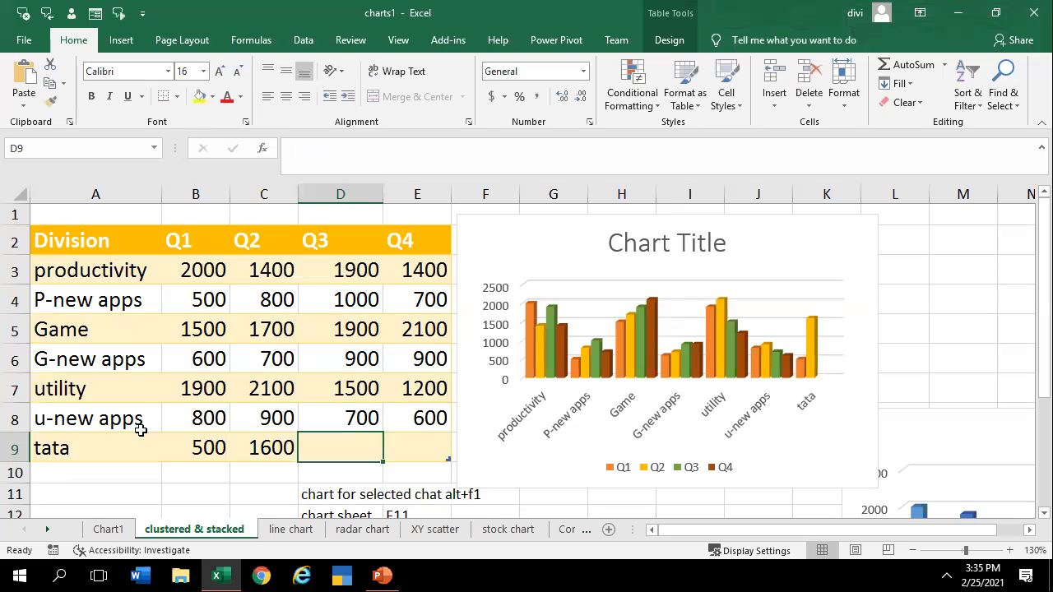
pyautogui.write('600')
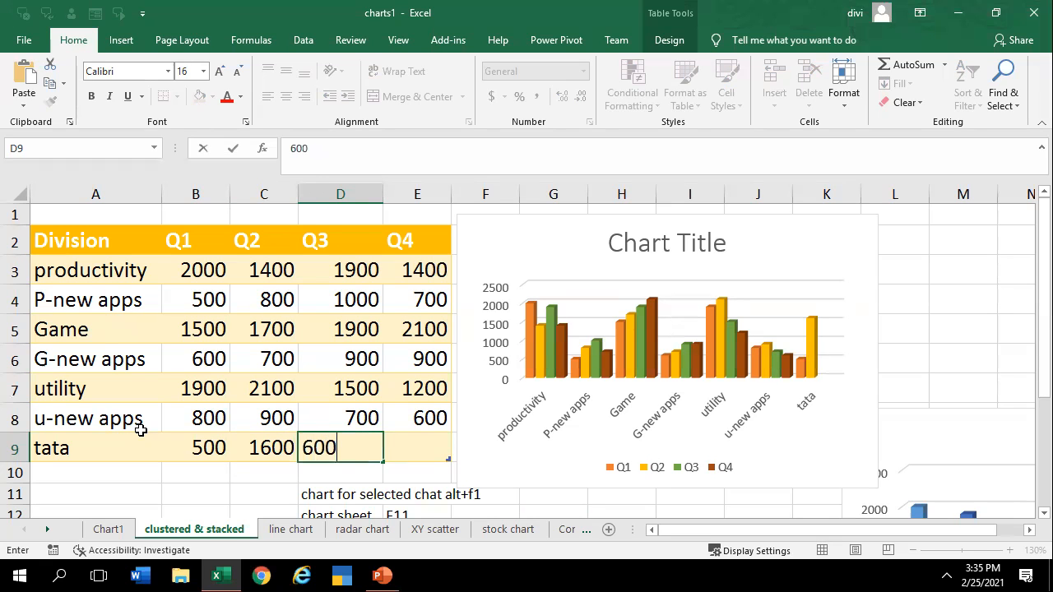
pyautogui.press('Tab')
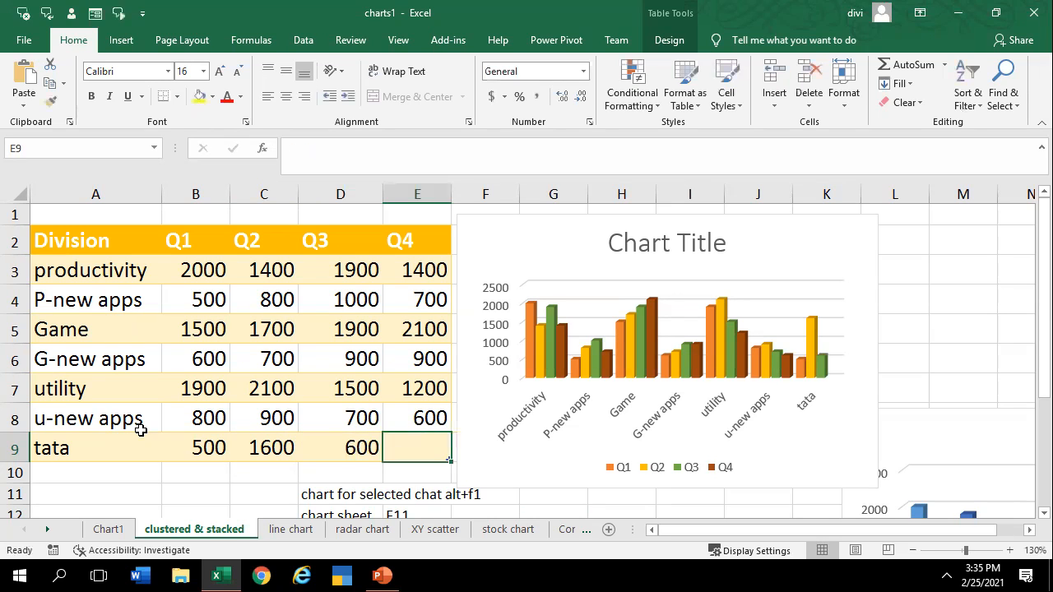
pyautogui.write('2000')
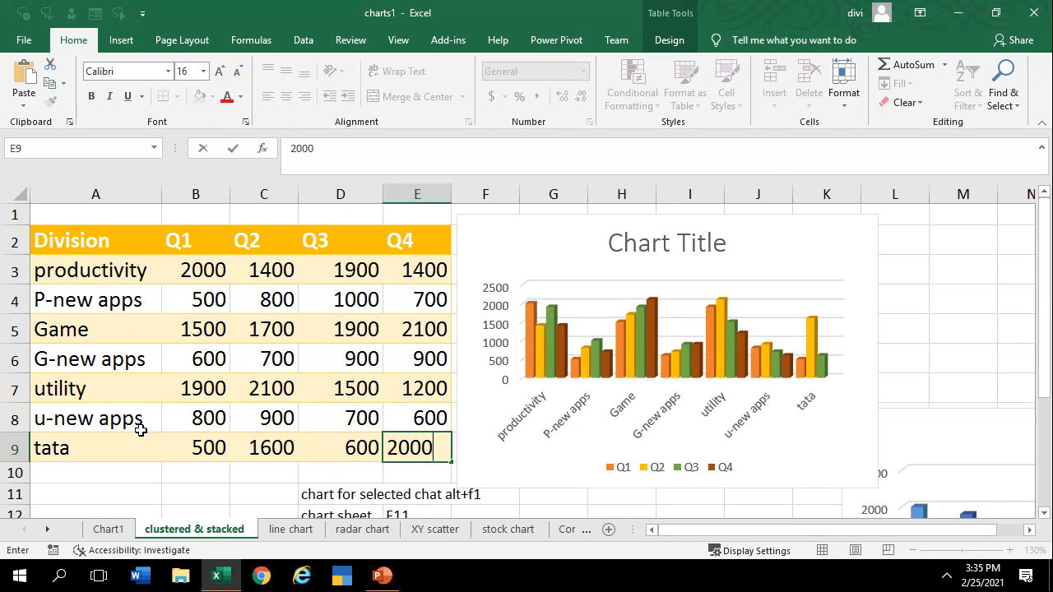
pyautogui.press('Return')
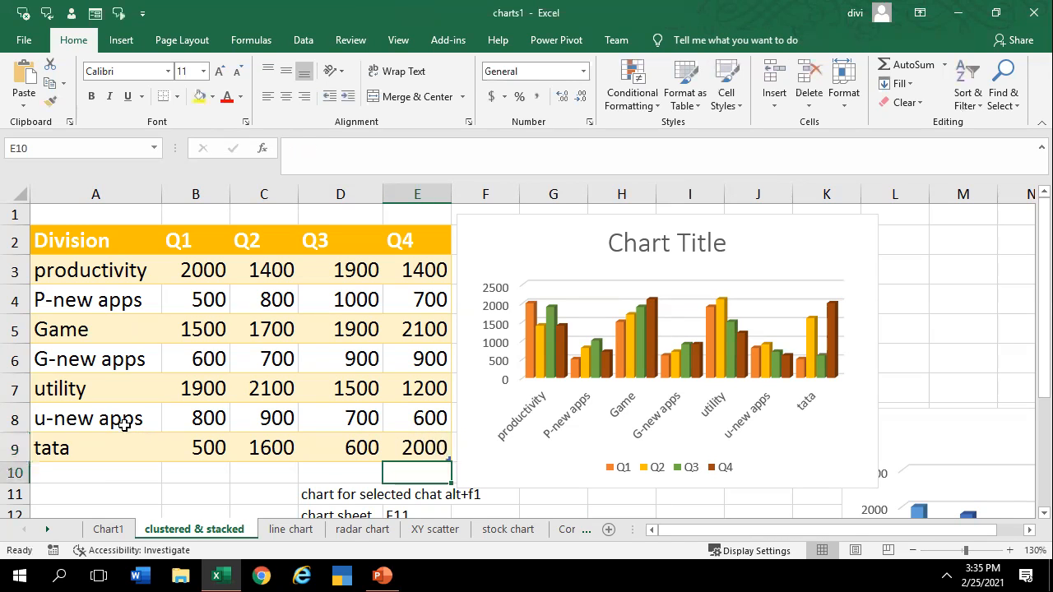
# Reselect the entire Division table, from the header through the tata row, as the column chart's data range
pyautogui.moveTo(59, 445); pyautogui.dragTo(398, 454)
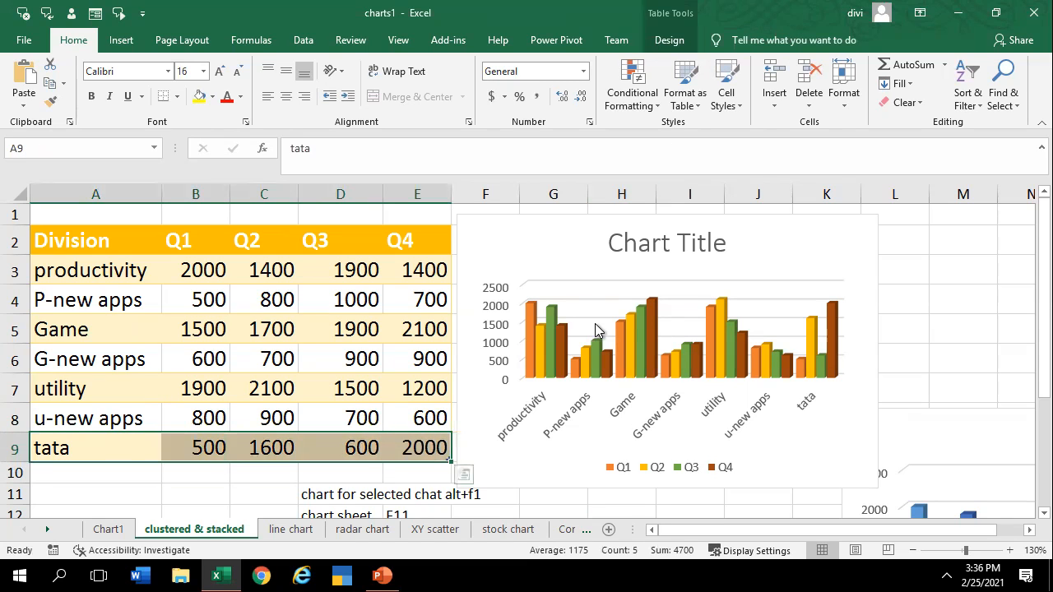
pyautogui.click(270, 245)
pyautogui.click(756, 252)
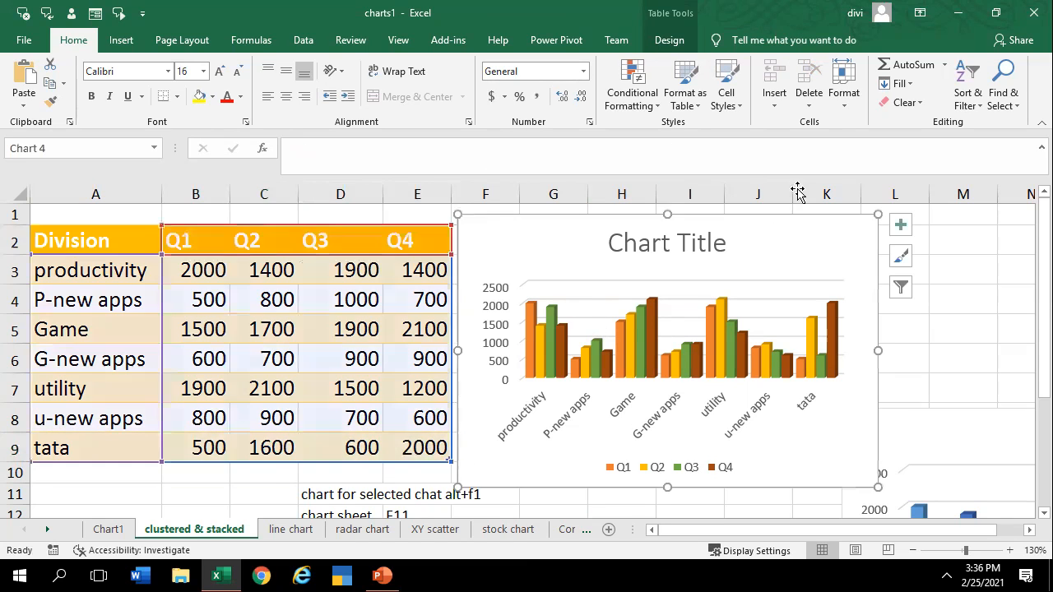
pyautogui.click(669, 41)
pyautogui.click(832, 100)
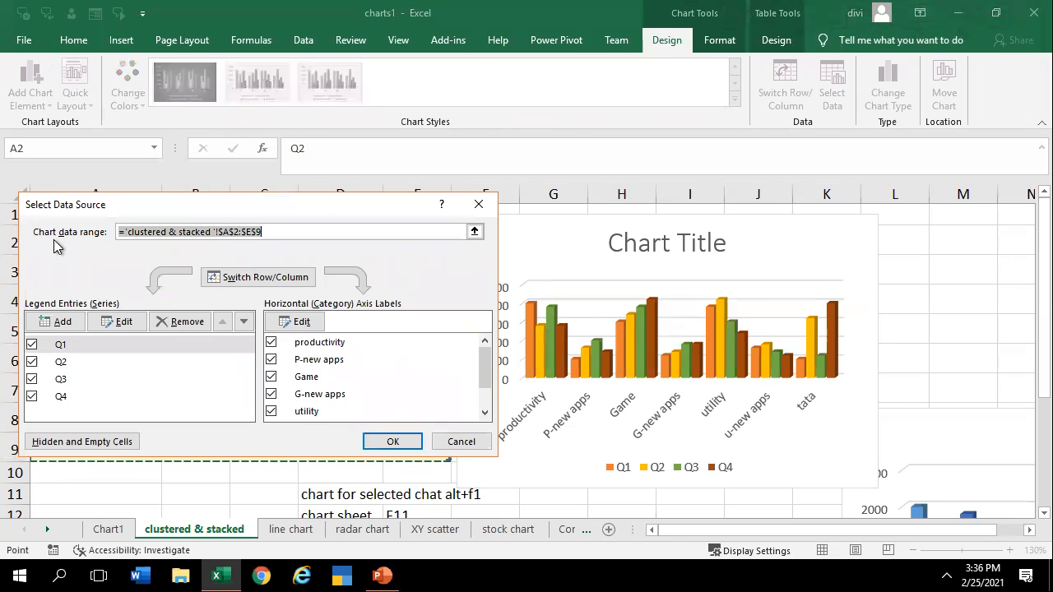
pyautogui.click(474, 231)
pyautogui.moveTo(62, 240); pyautogui.dragTo(415, 444)
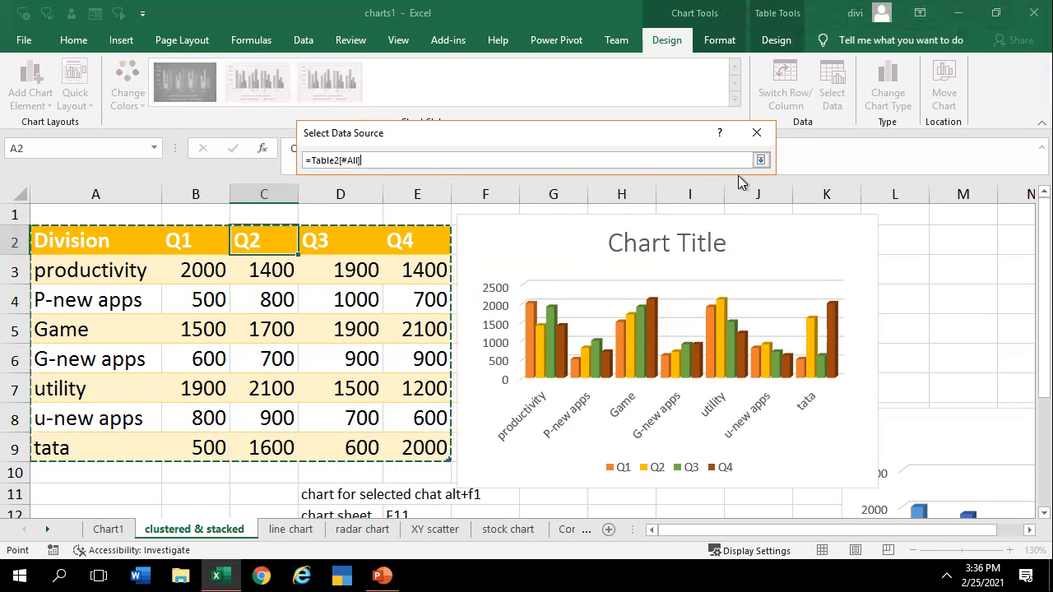
pyautogui.click(758, 161)
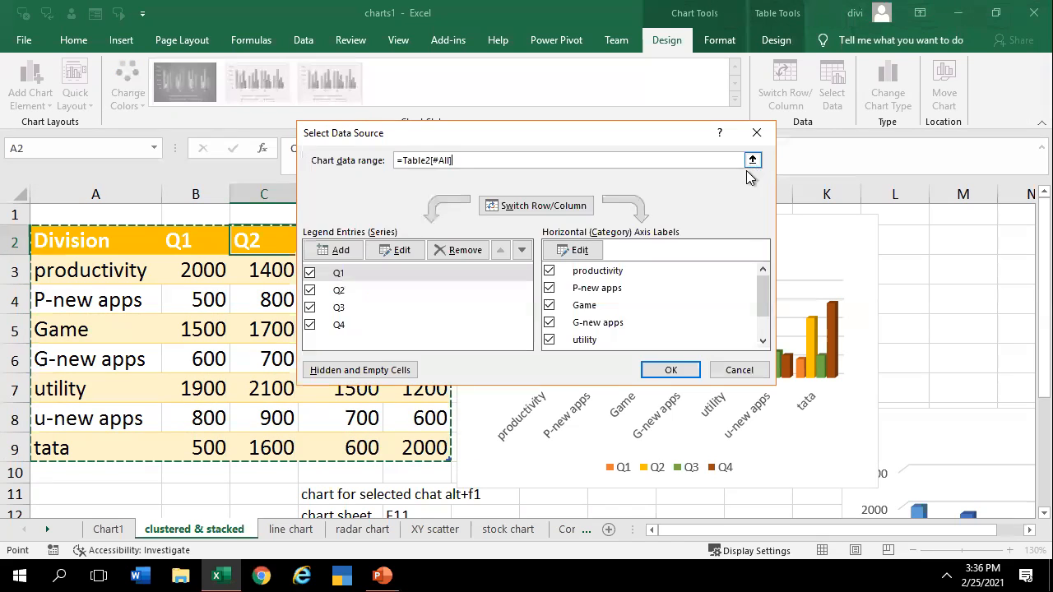
pyautogui.click(667, 369)
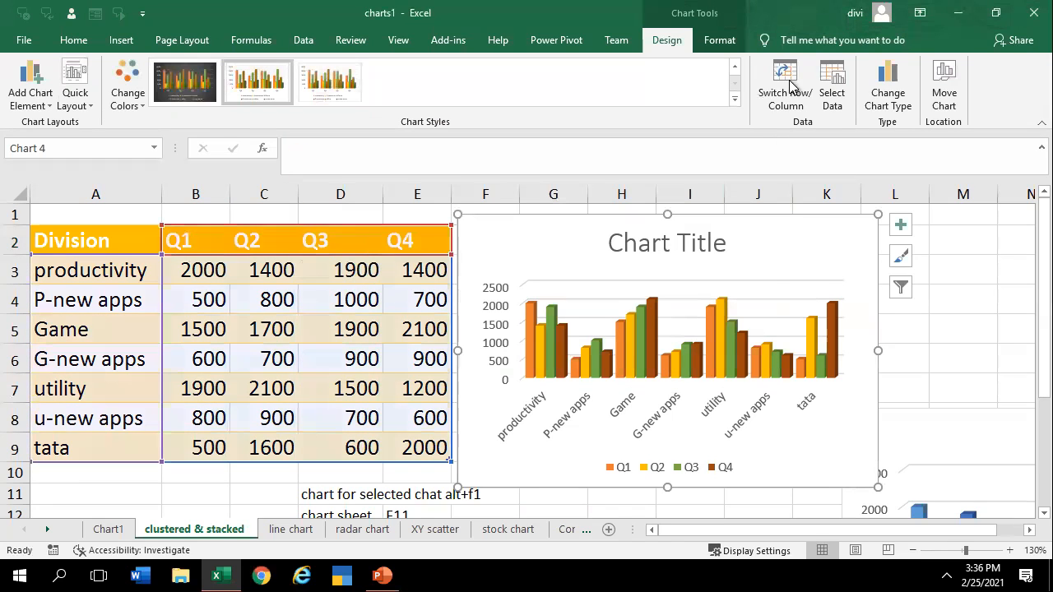
# Exclude the Q2 series from the chart's data source and include it again
pyautogui.click(832, 78)
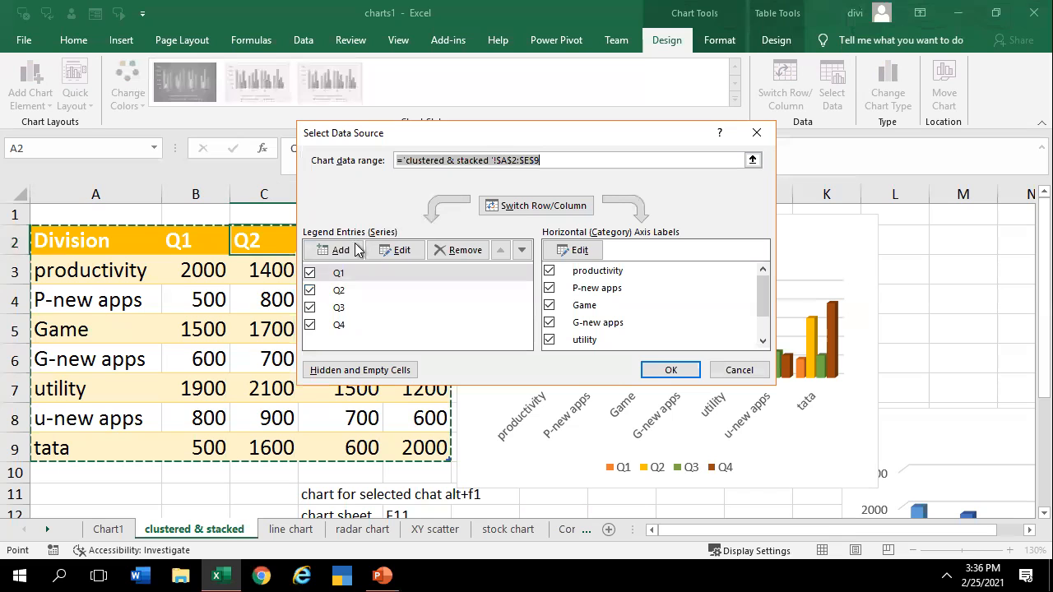
pyautogui.click(317, 294)
pyautogui.click(670, 370)
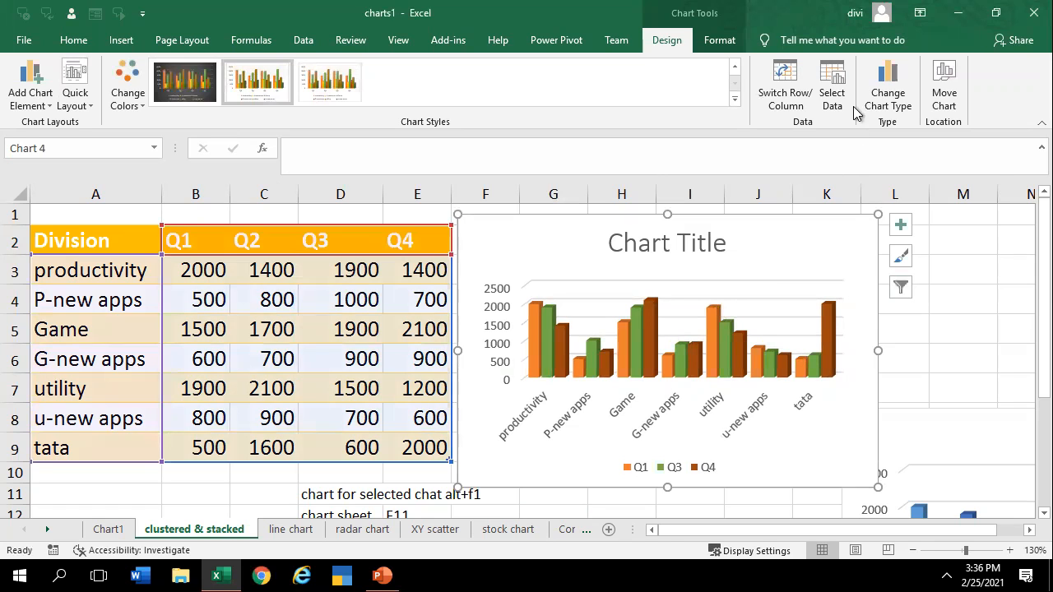
pyautogui.click(832, 85)
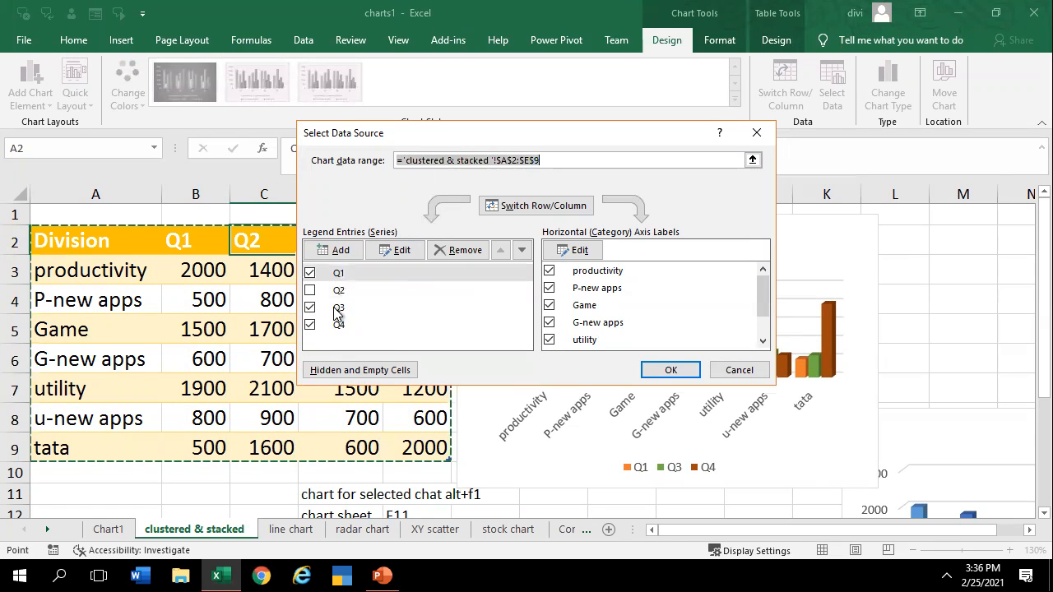
pyautogui.click(310, 290)
pyautogui.click(670, 370)
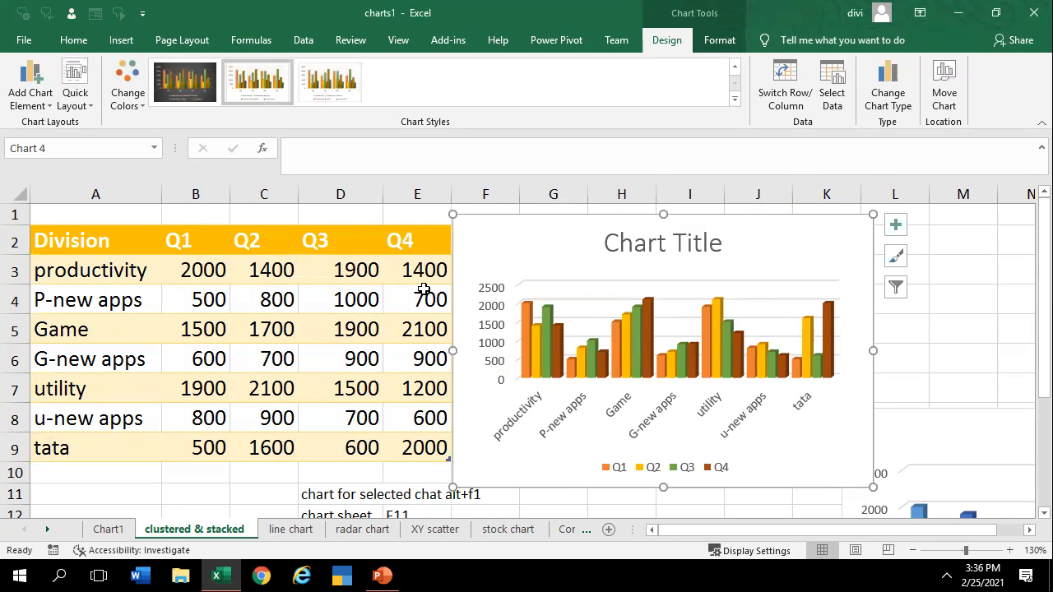
# Shift the column chart slightly away from the Division table and check the contents of the line chart sheet
pyautogui.moveTo(496, 262); pyautogui.dragTo(517, 257)
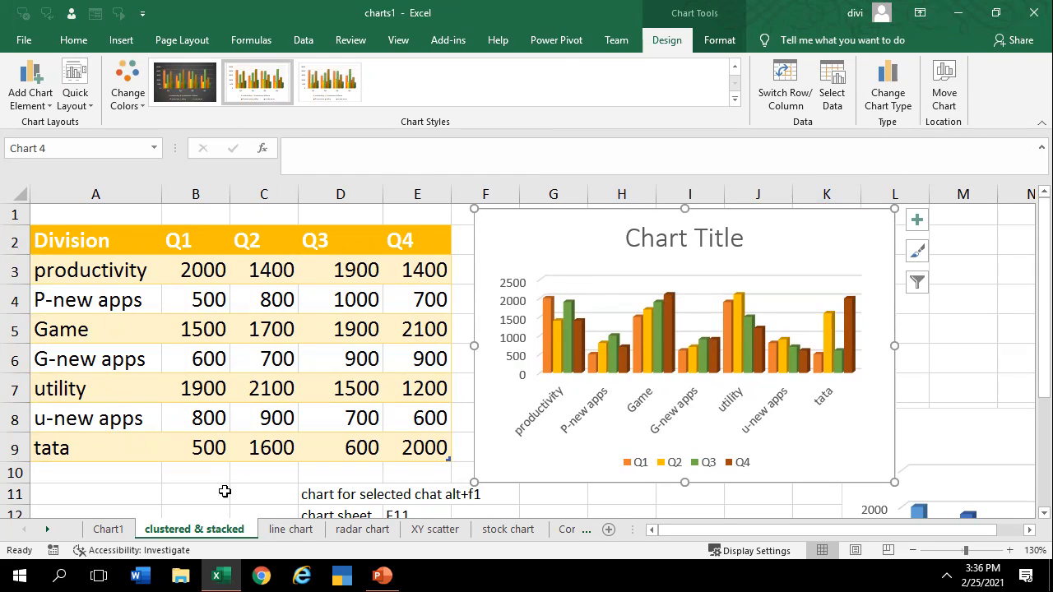
pyautogui.click(278, 530)
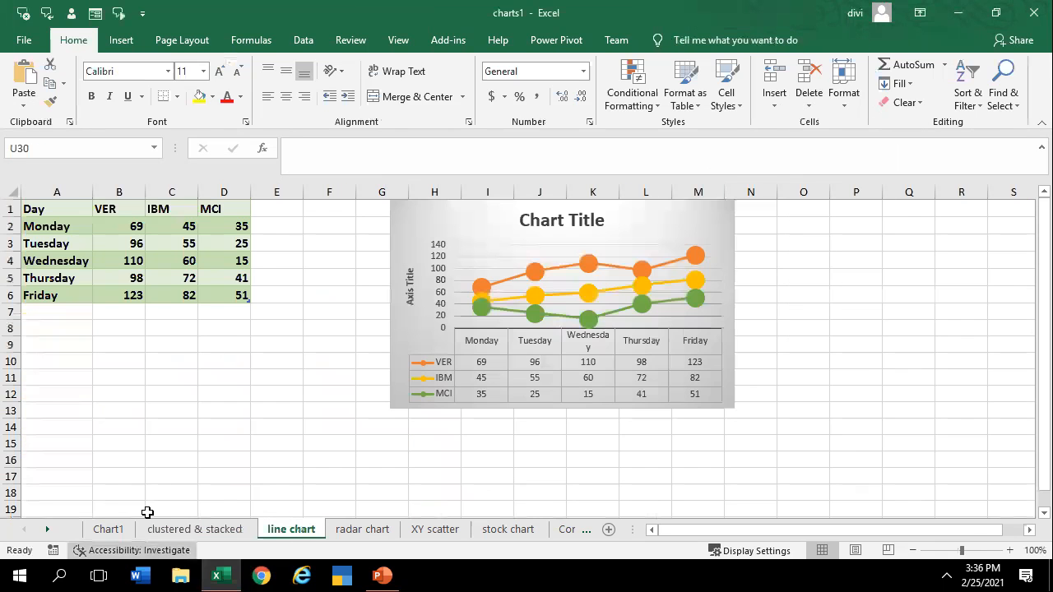
pyautogui.click(160, 532)
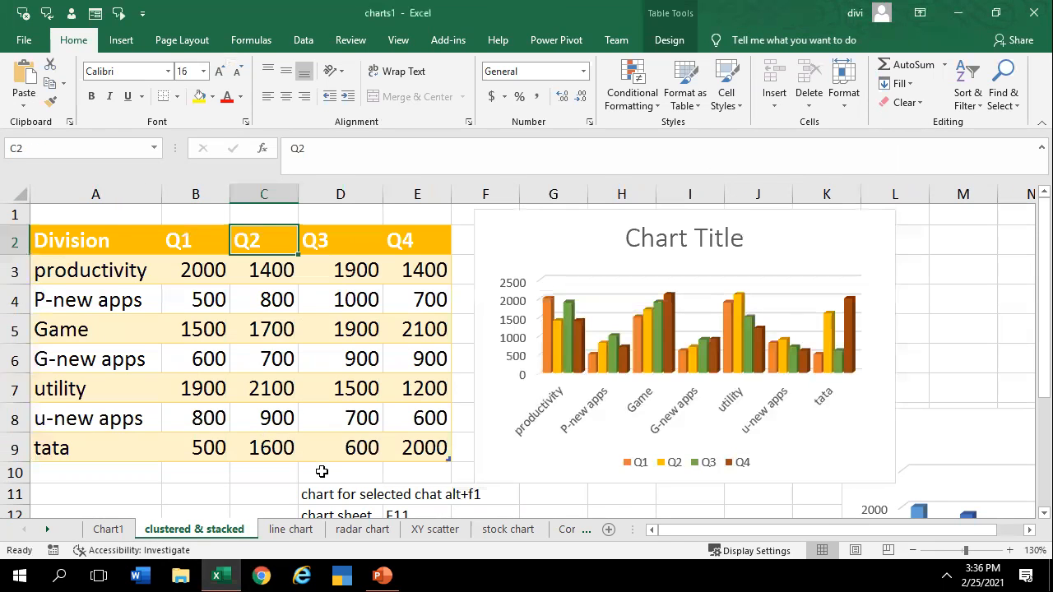
pyautogui.scroll(-2, 501, 445)
pyautogui.scroll(2, 504, 445)
# Move the column chart from the clustered & stacked sheet to the line chart sheet as an embedded object
pyautogui.click(510, 233)
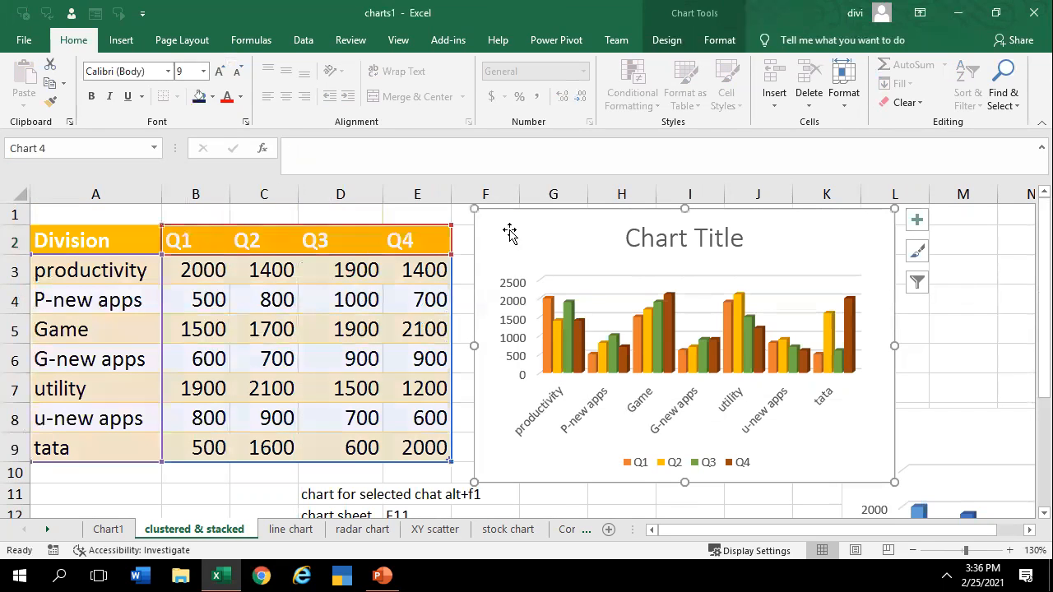
pyautogui.click(673, 39)
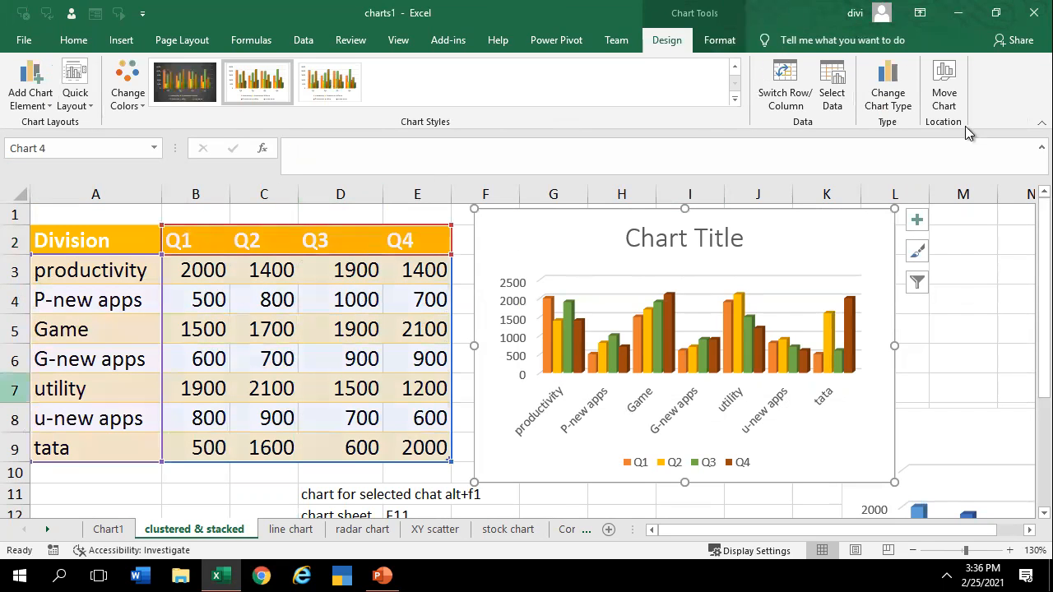
pyautogui.click(944, 92)
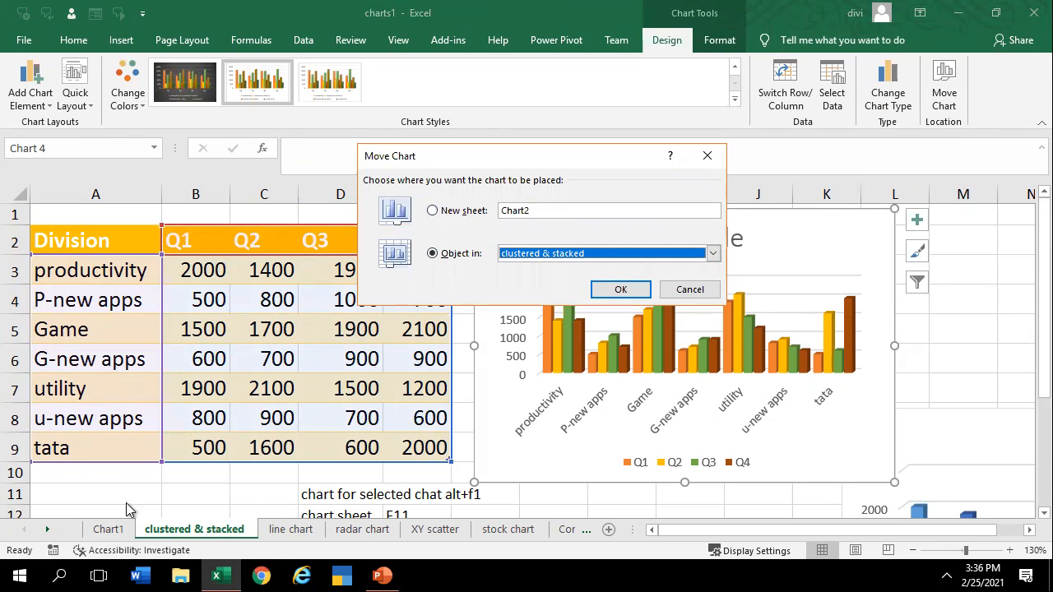
pyautogui.click(448, 217)
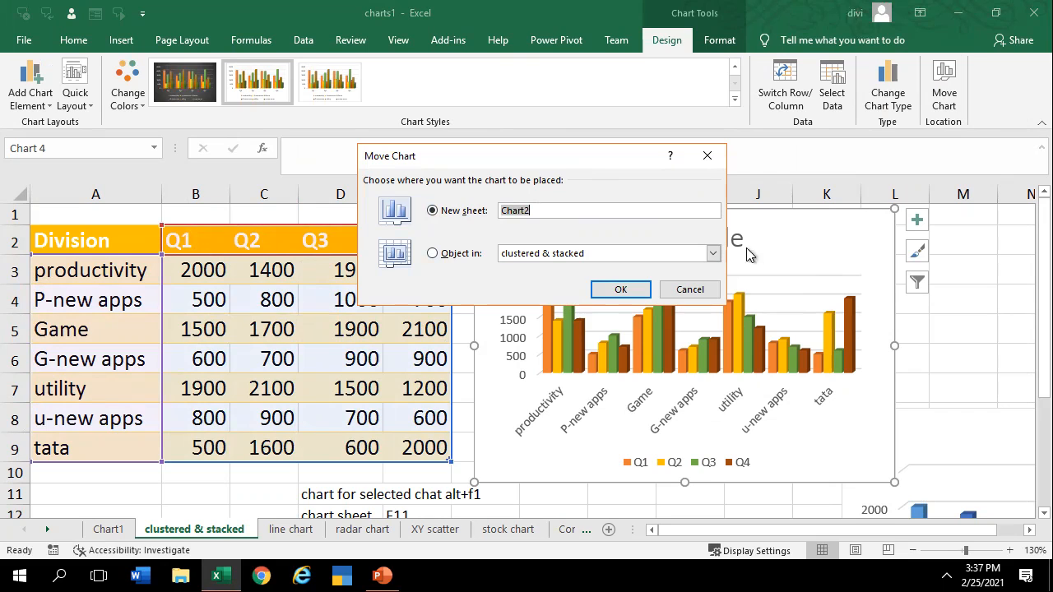
pyautogui.click(713, 254)
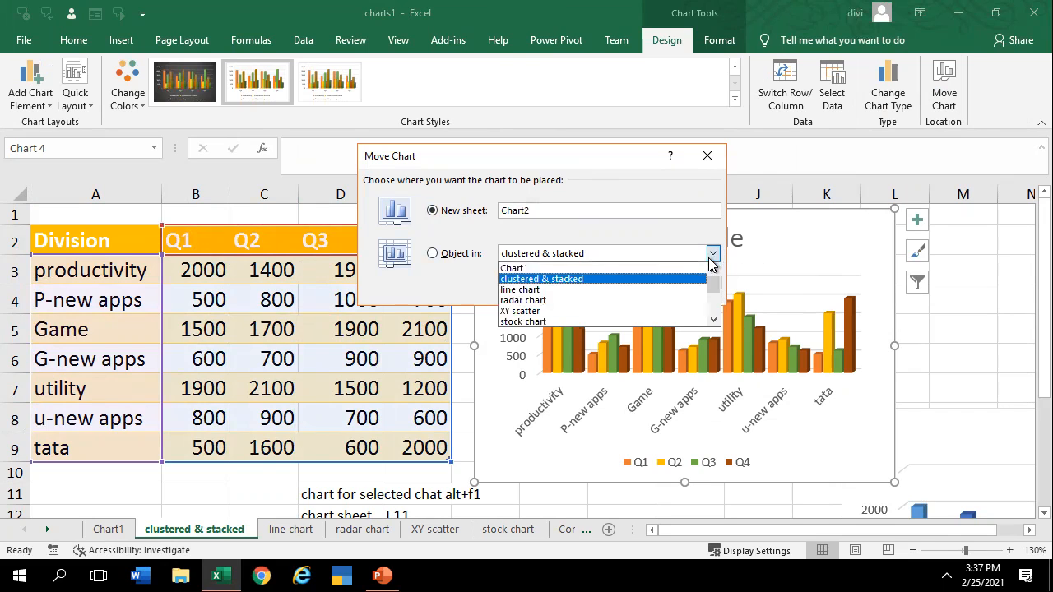
pyautogui.click(519, 290)
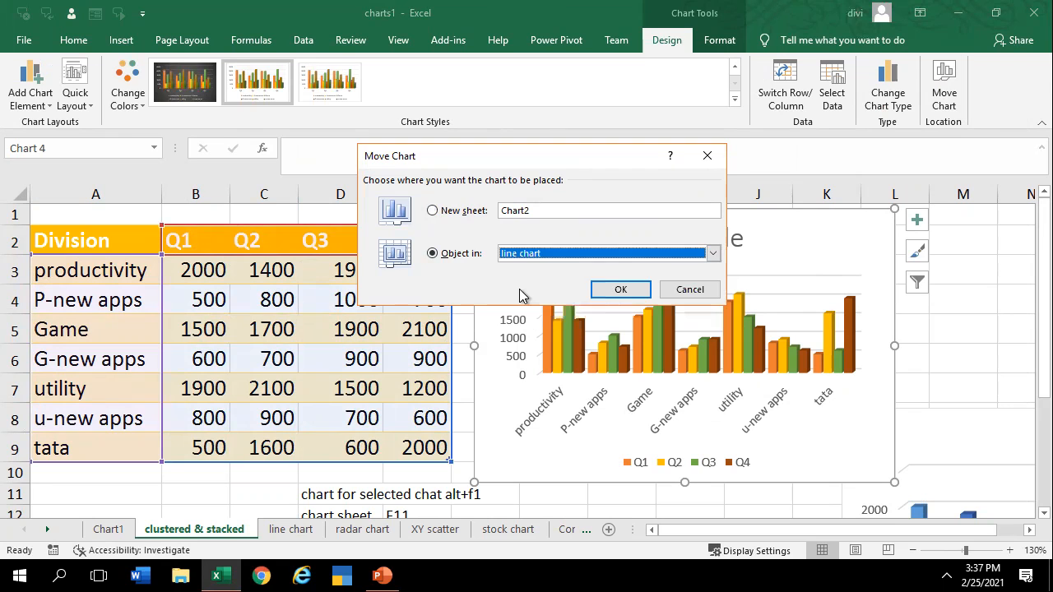
pyautogui.click(618, 289)
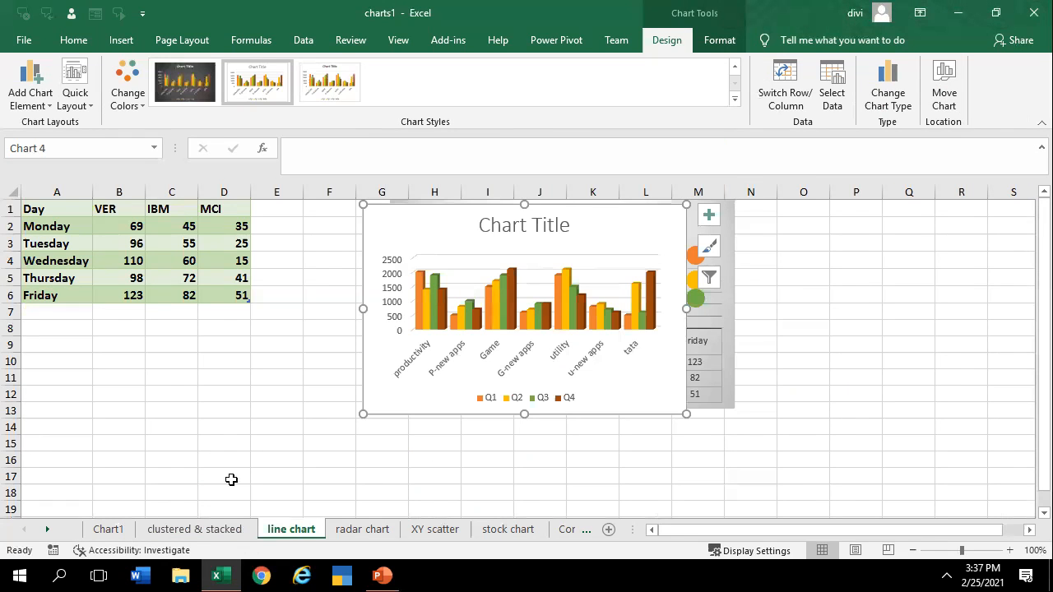
# Reposition the moved column chart down and to the left on the line chart sheet, uncovering most of the line chart
pyautogui.moveTo(404, 225); pyautogui.dragTo(317, 345)
pyautogui.click(585, 405)
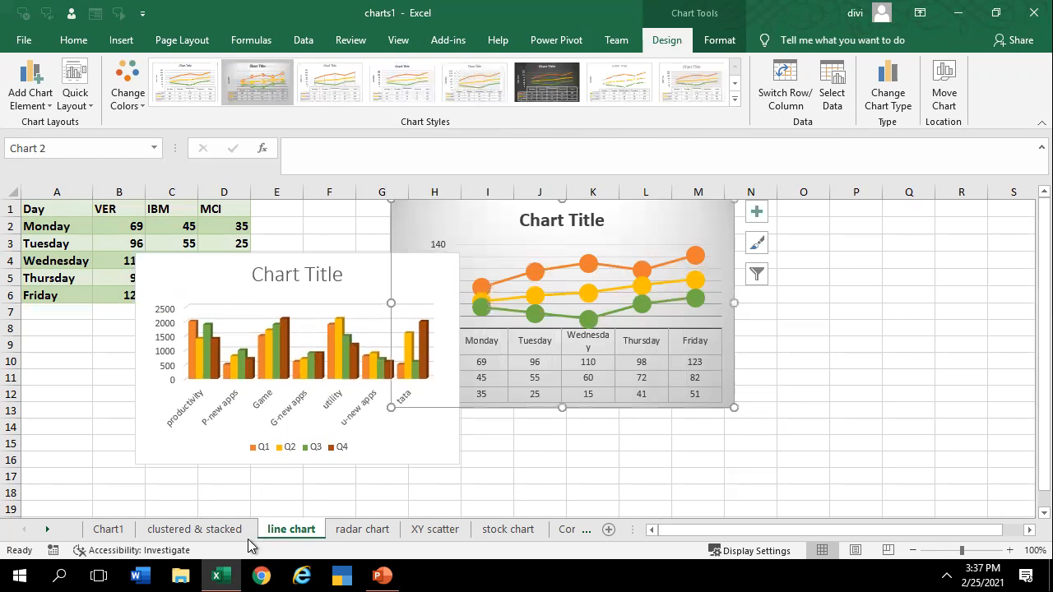
pyautogui.moveTo(573, 492)
pyautogui.mouseDown()
pyautogui.moveTo(556, 482)
pyautogui.moveTo(563, 498)
pyautogui.mouseUp()
# Check the clustered & stacked sheet for the moved chart and return to the line chart sheet
pyautogui.click(190, 531)
pyautogui.click(670, 421)
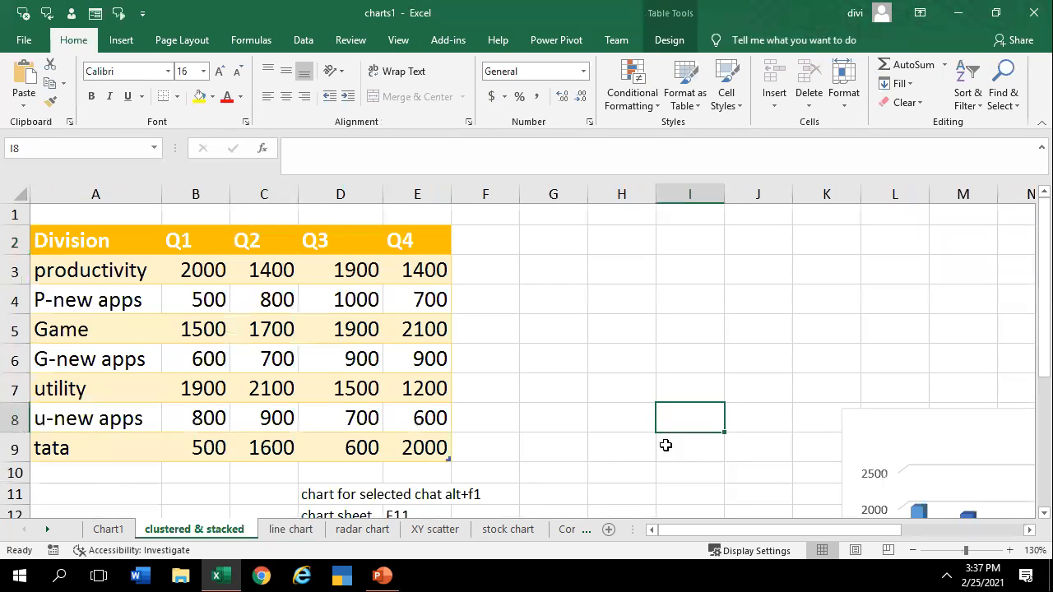
pyautogui.click(617, 368)
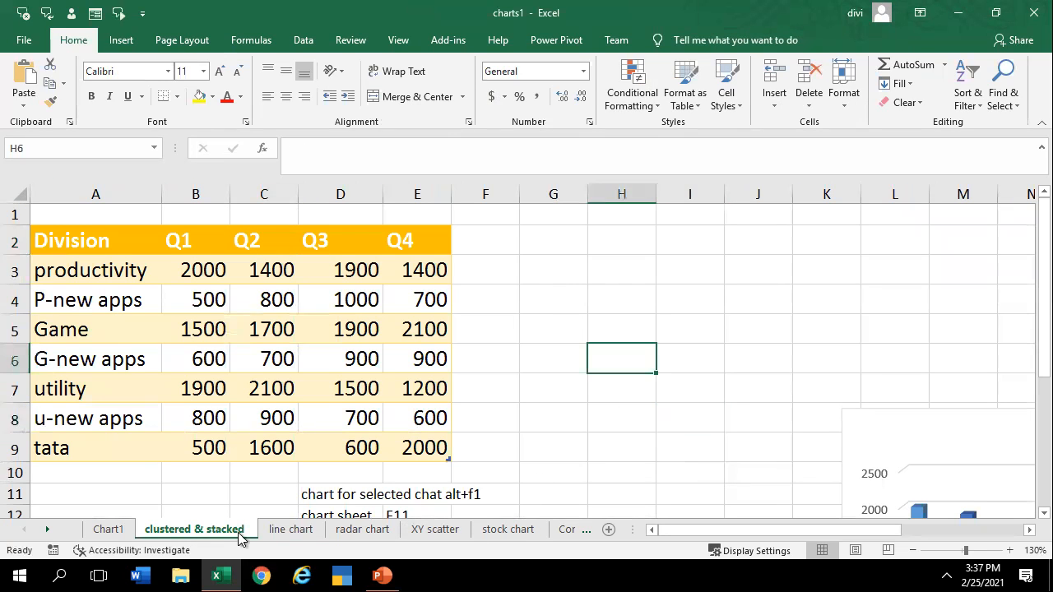
pyautogui.click(292, 530)
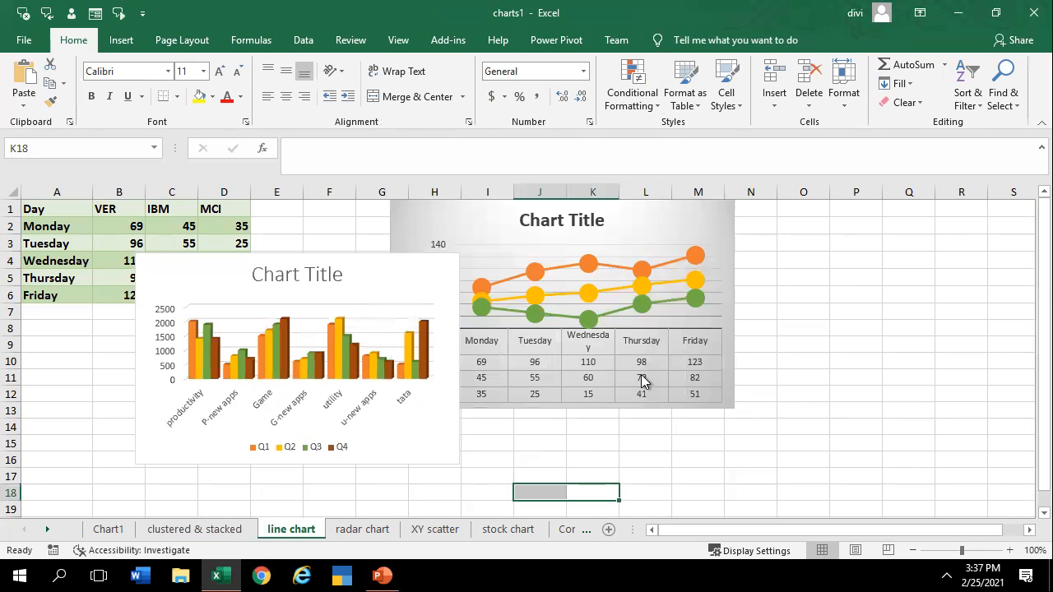
# Move the column chart back to the clustered & stacked sheet as an embedded object and position it beside the Division table
pyautogui.click(263, 274)
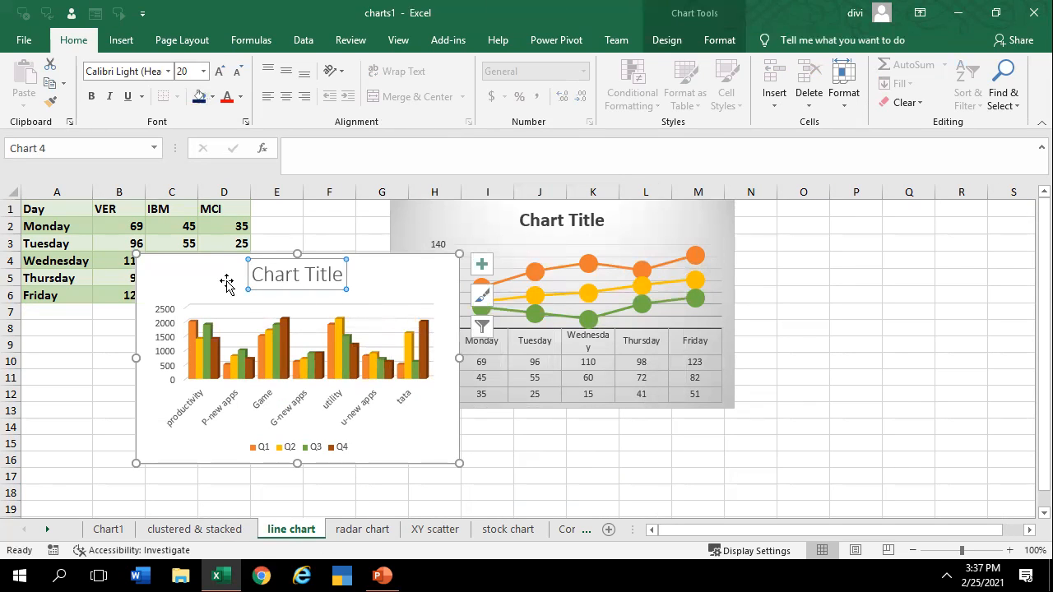
pyautogui.click(362, 260)
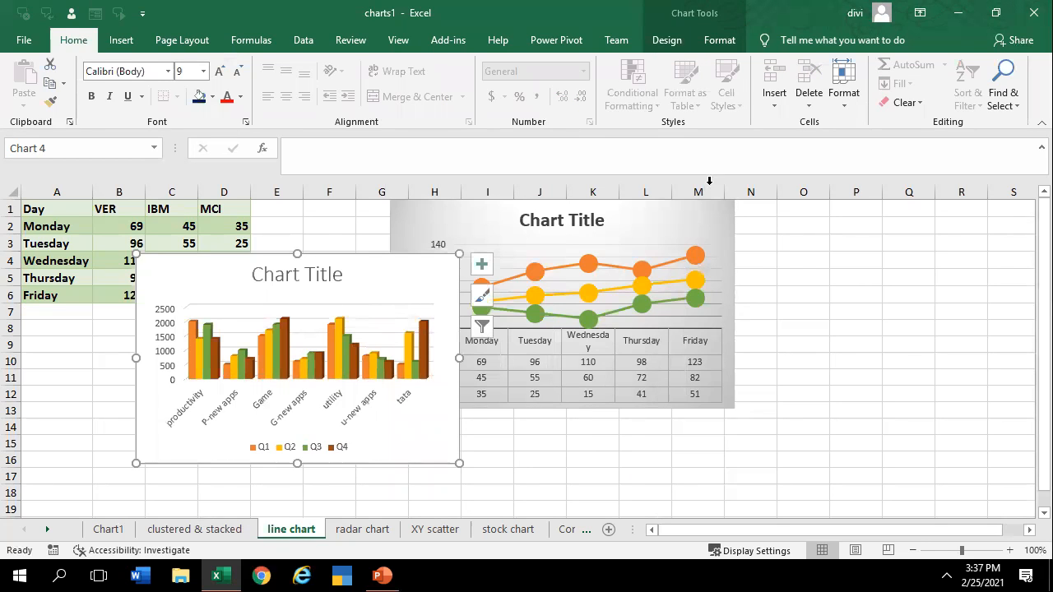
pyautogui.click(667, 39)
pyautogui.click(943, 92)
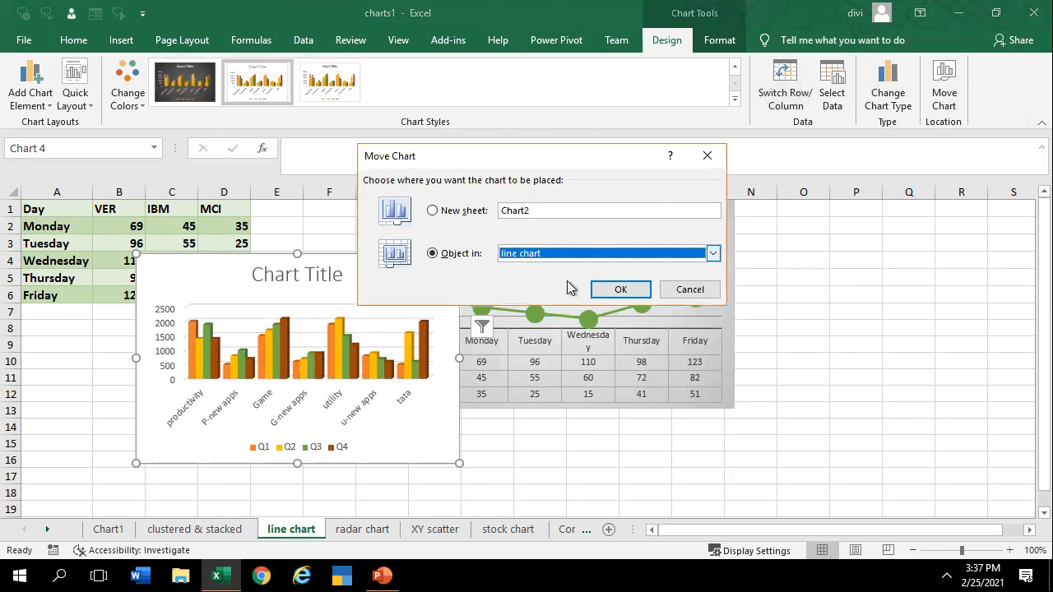
pyautogui.click(718, 251)
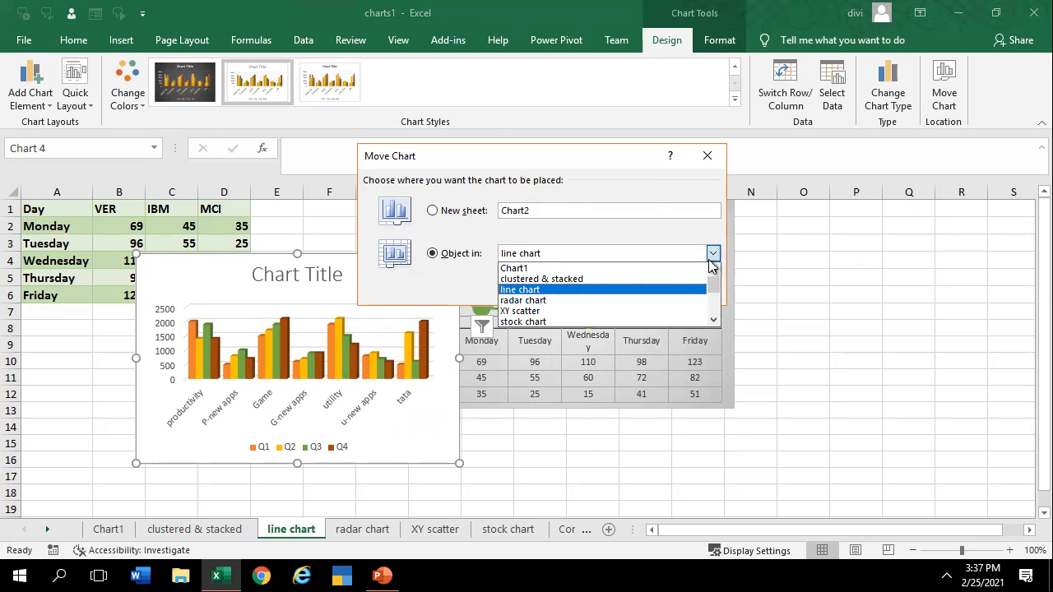
pyautogui.click(530, 279)
pyautogui.click(621, 292)
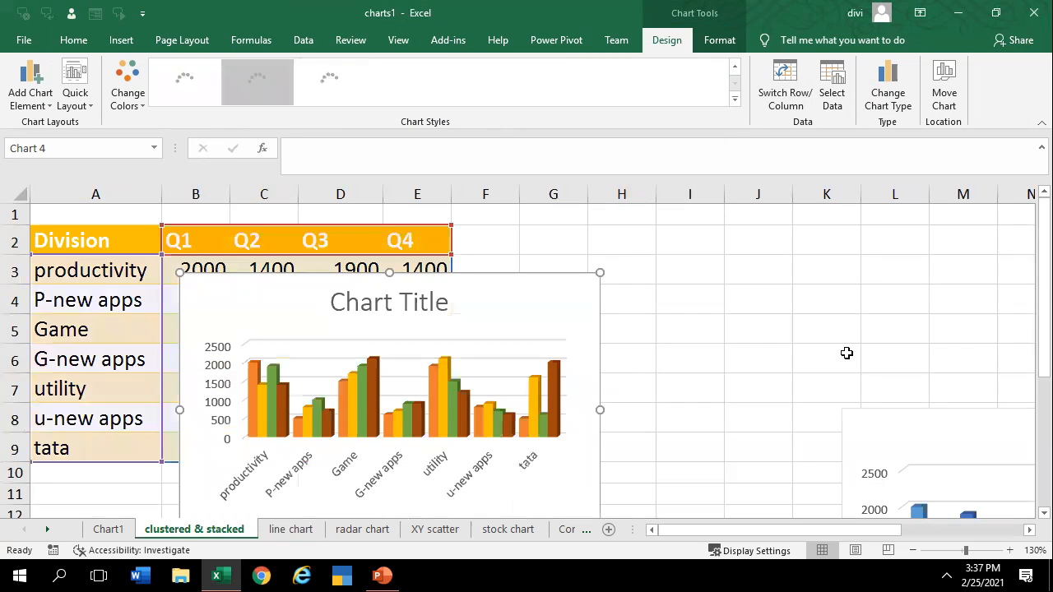
pyautogui.click(847, 352)
pyautogui.moveTo(298, 294); pyautogui.dragTo(602, 280)
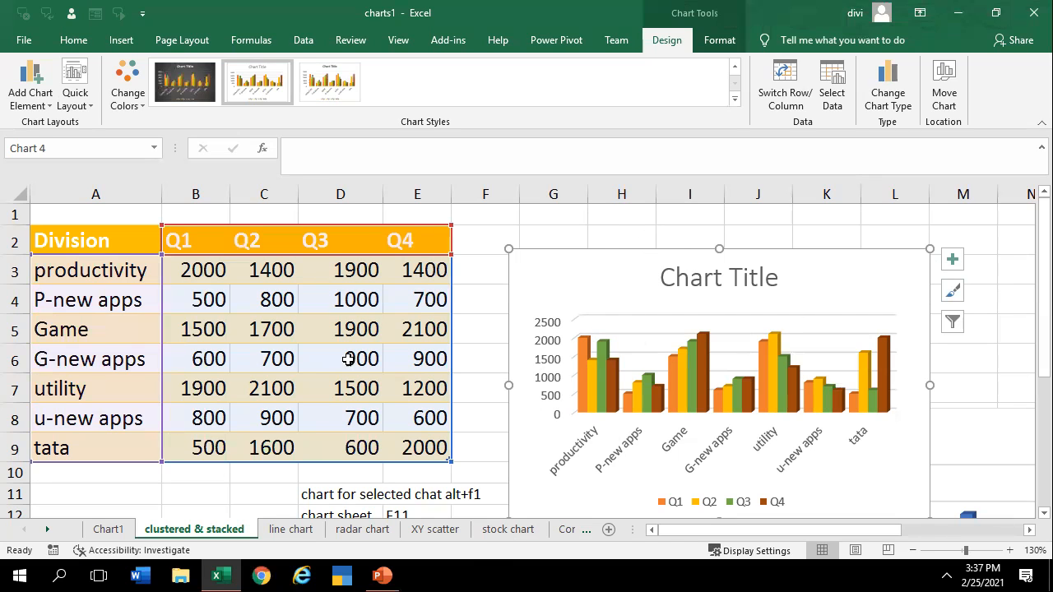
# Check the radar chart and XY scatter sheets, and shift the clustered & stacked sheet's column chart slightly up and toward the Division table
pyautogui.click(353, 530)
pyautogui.click(419, 529)
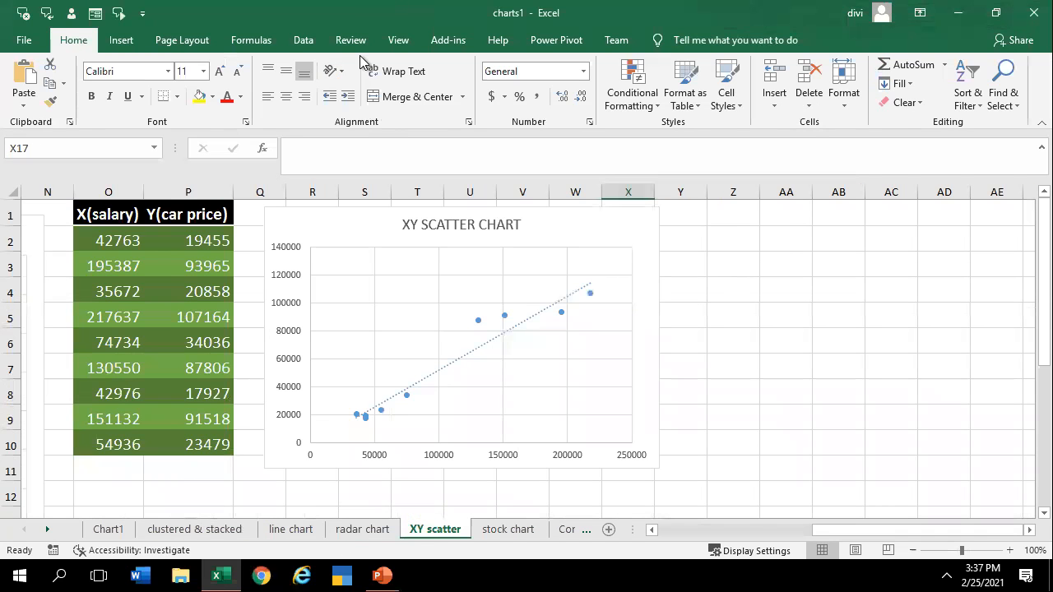
pyautogui.click(194, 528)
pyautogui.click(583, 278)
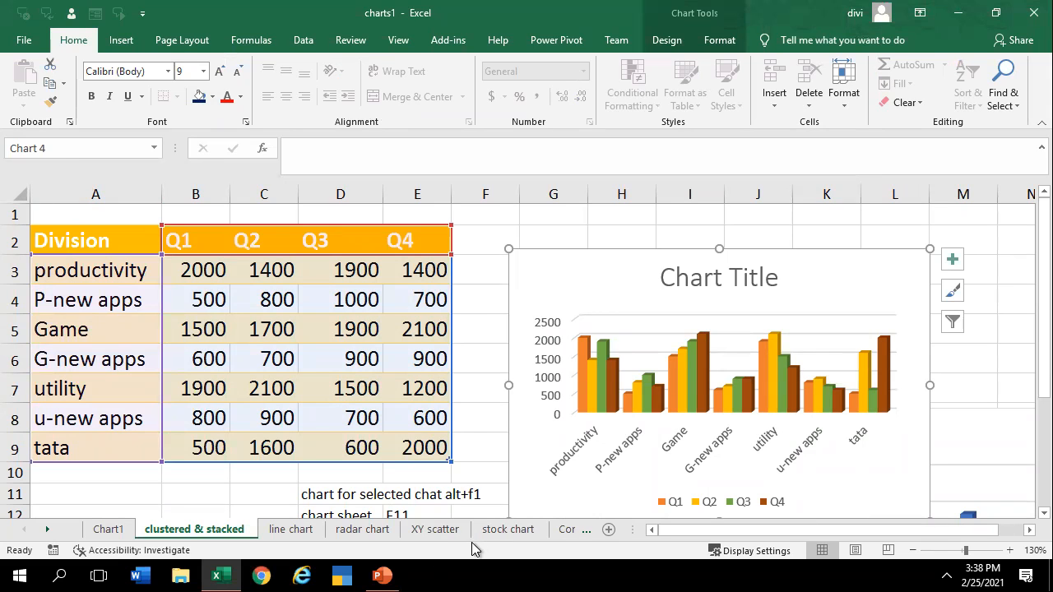
pyautogui.moveTo(510, 260); pyautogui.dragTo(507, 255)
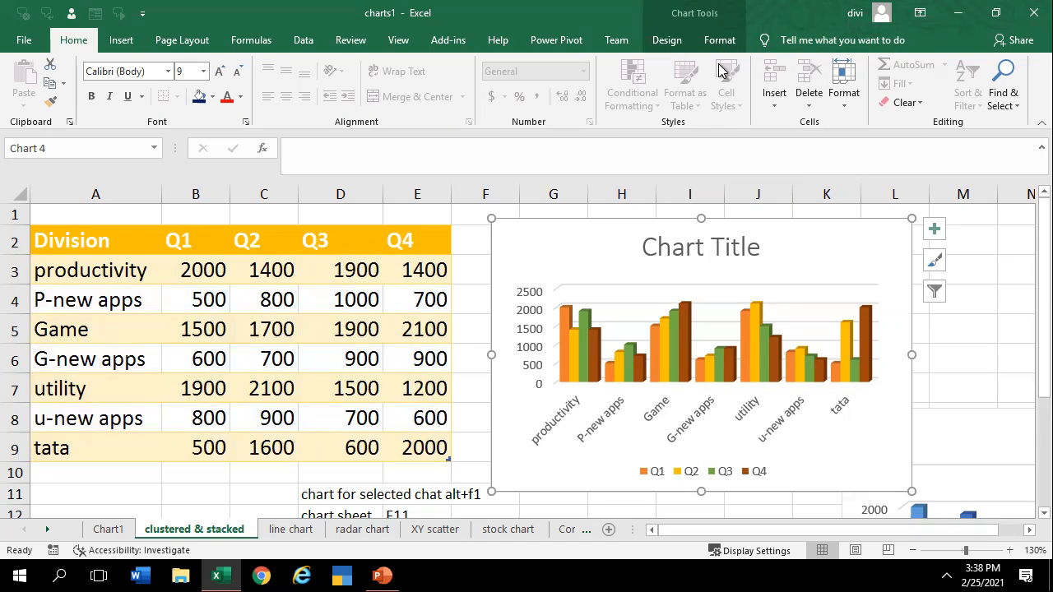
# Preview the Area chart types for the column chart and change its type to Clustered Bar
pyautogui.click(670, 43)
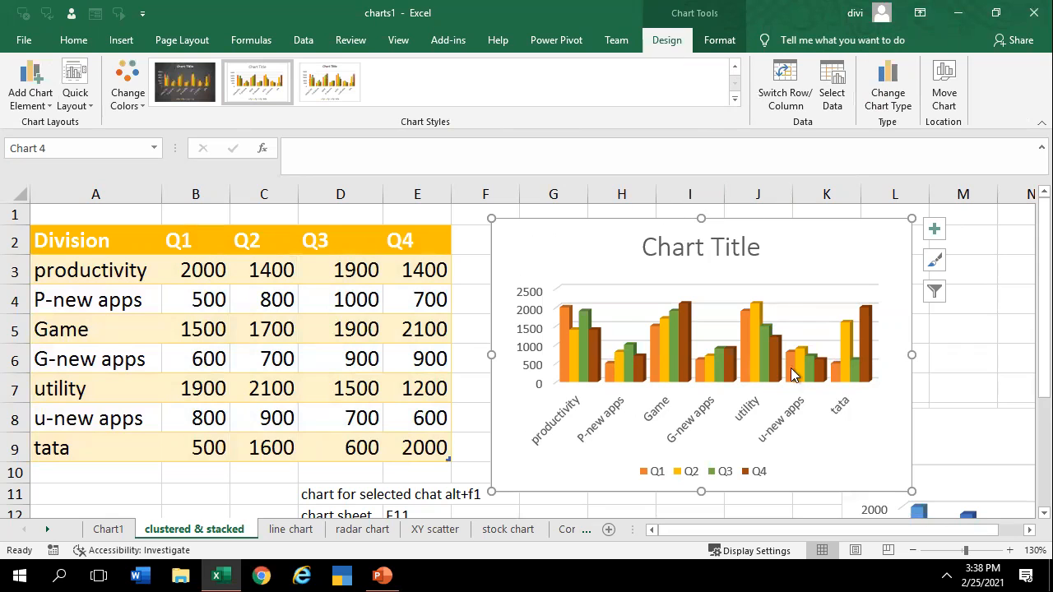
pyautogui.click(888, 97)
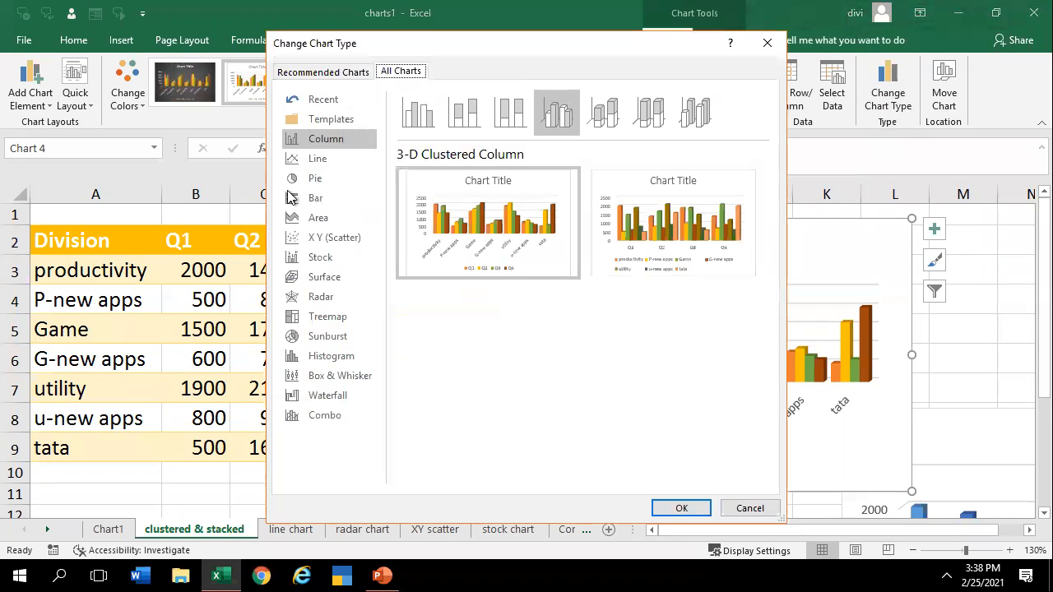
pyautogui.click(300, 201)
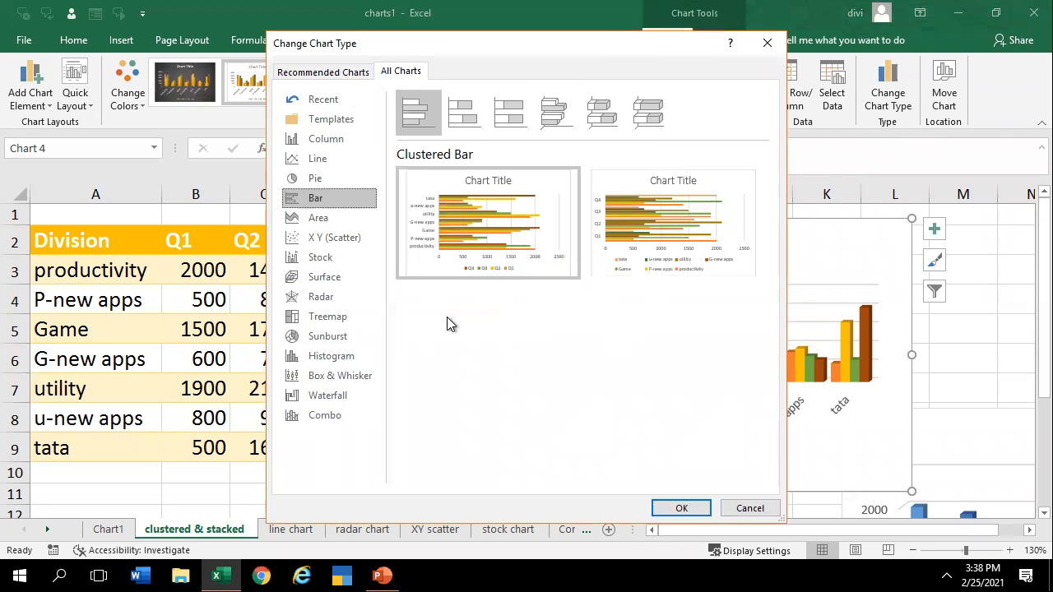
pyautogui.click(320, 218)
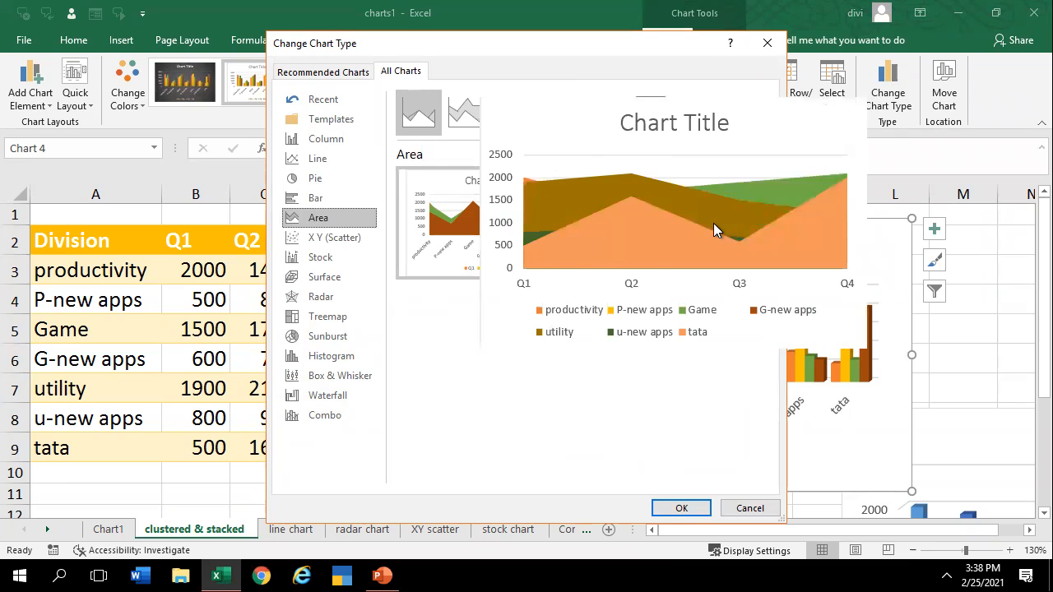
pyautogui.click(713, 223)
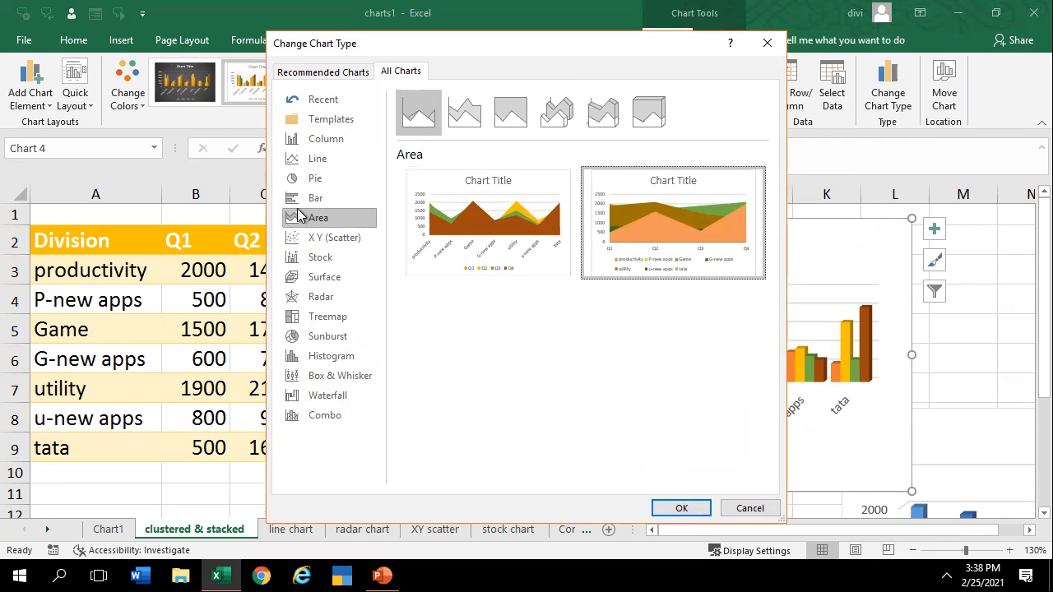
pyautogui.click(301, 199)
pyautogui.click(666, 508)
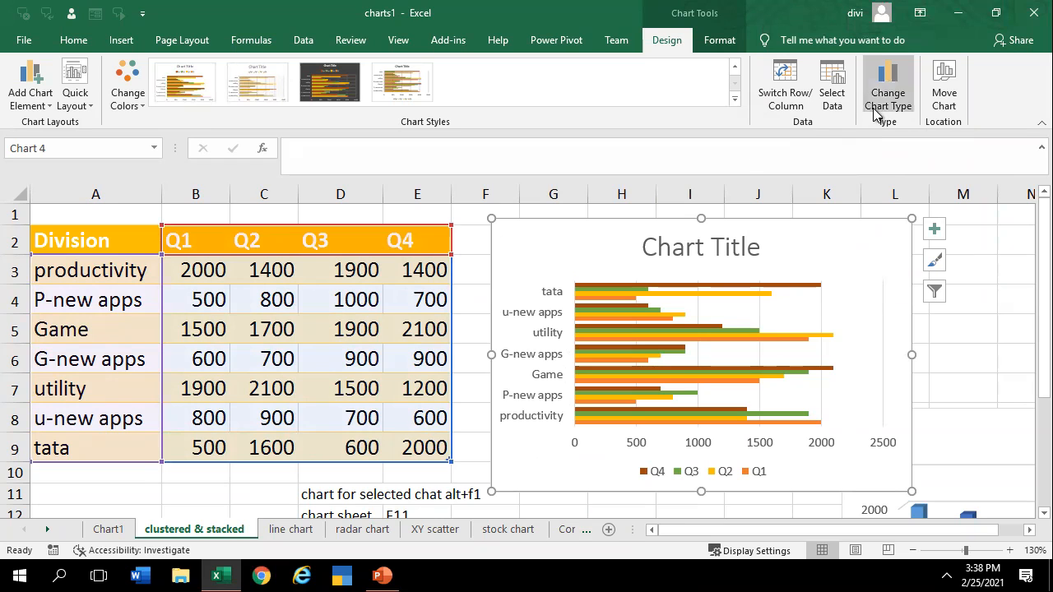
# Select the bar chart's Q3 series, legend, category axis, value axis and Q4 series in turn to examine the current format selection
pyautogui.click(717, 40)
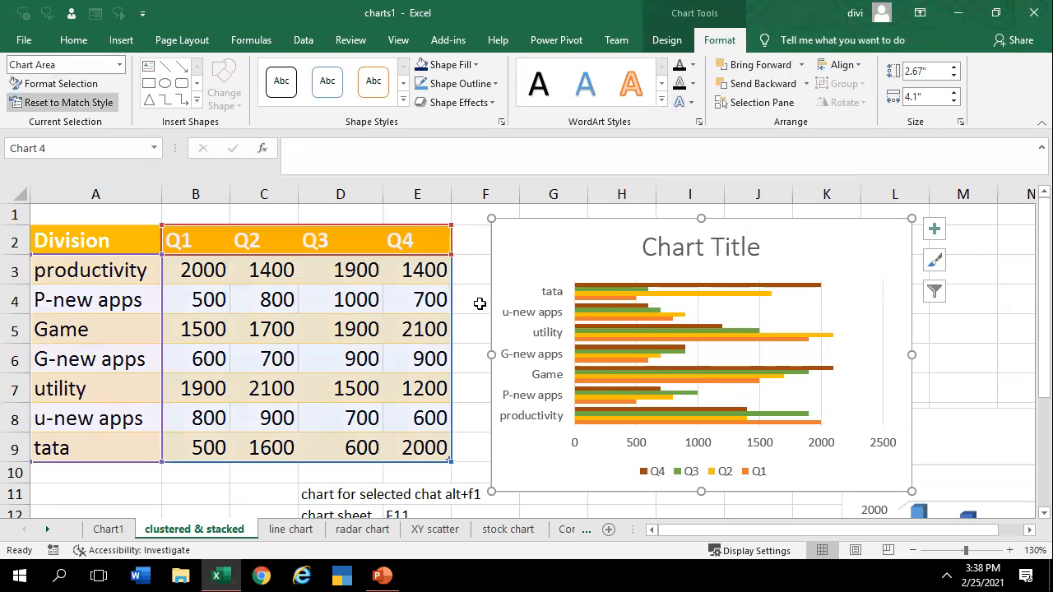
pyautogui.click(670, 392)
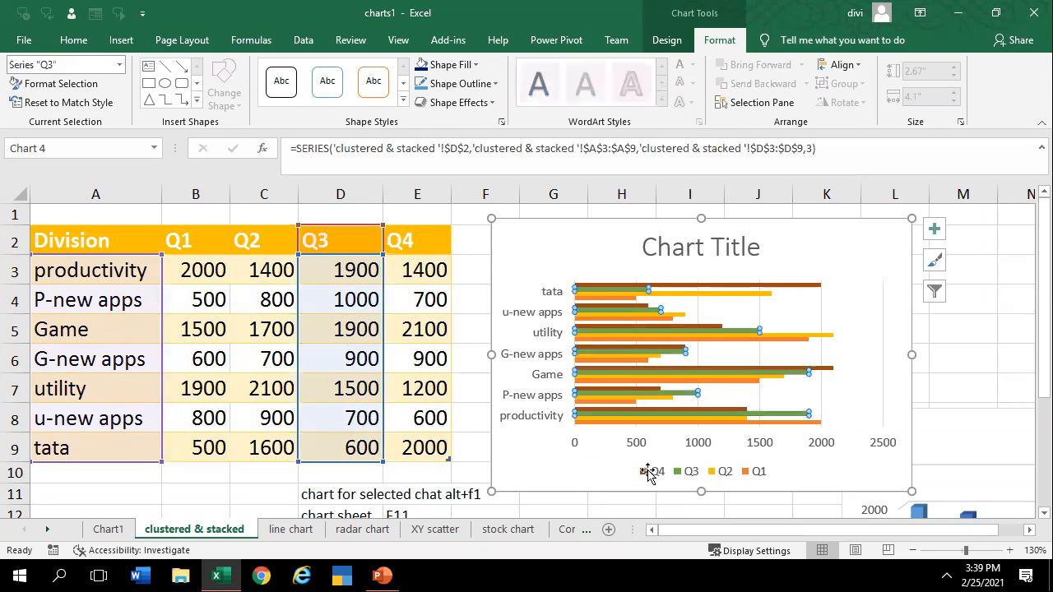
pyautogui.click(649, 473)
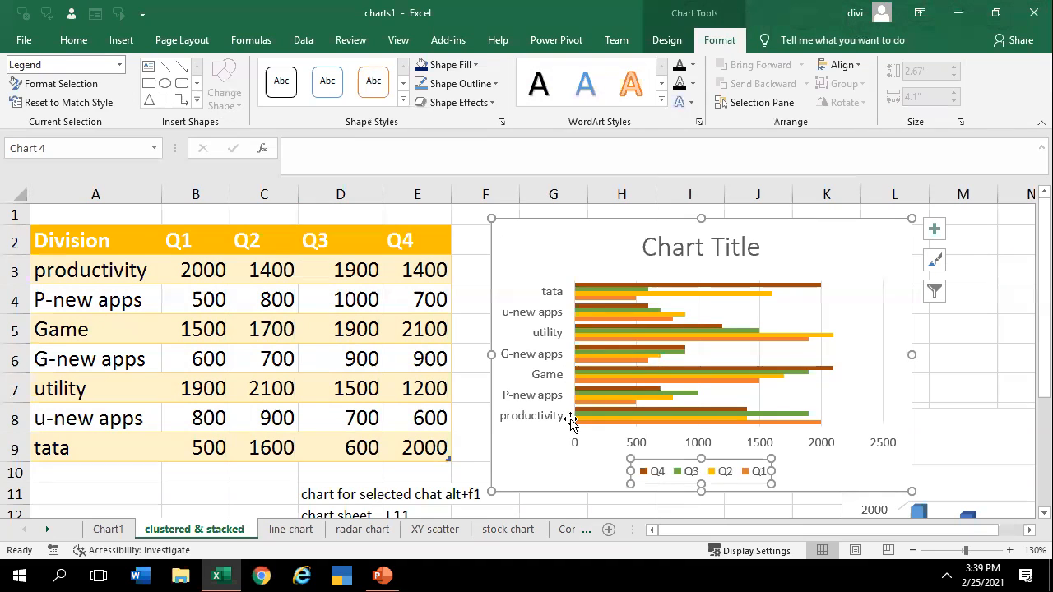
pyautogui.click(549, 413)
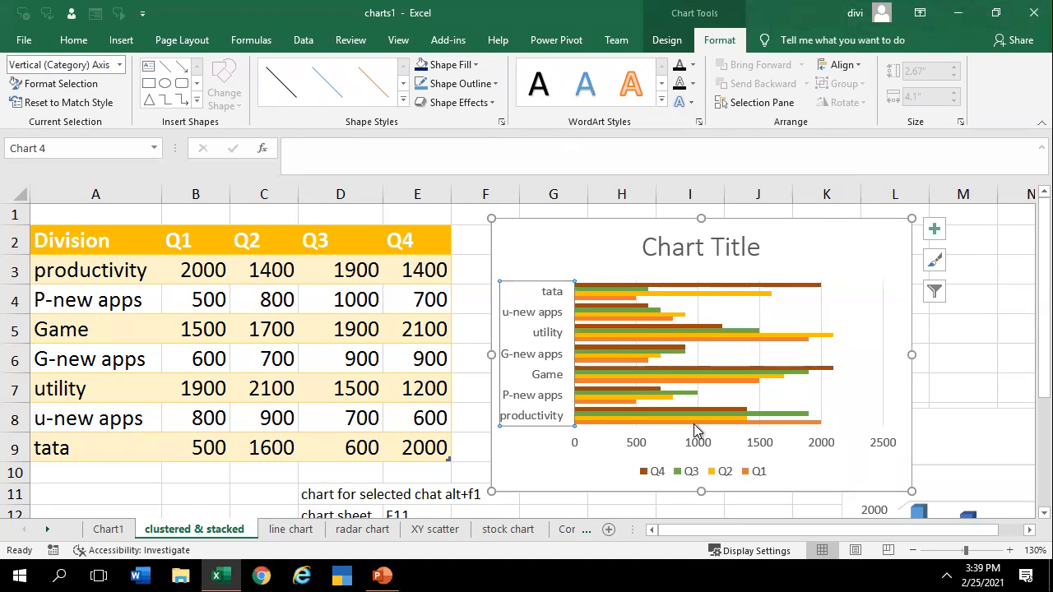
pyautogui.click(695, 450)
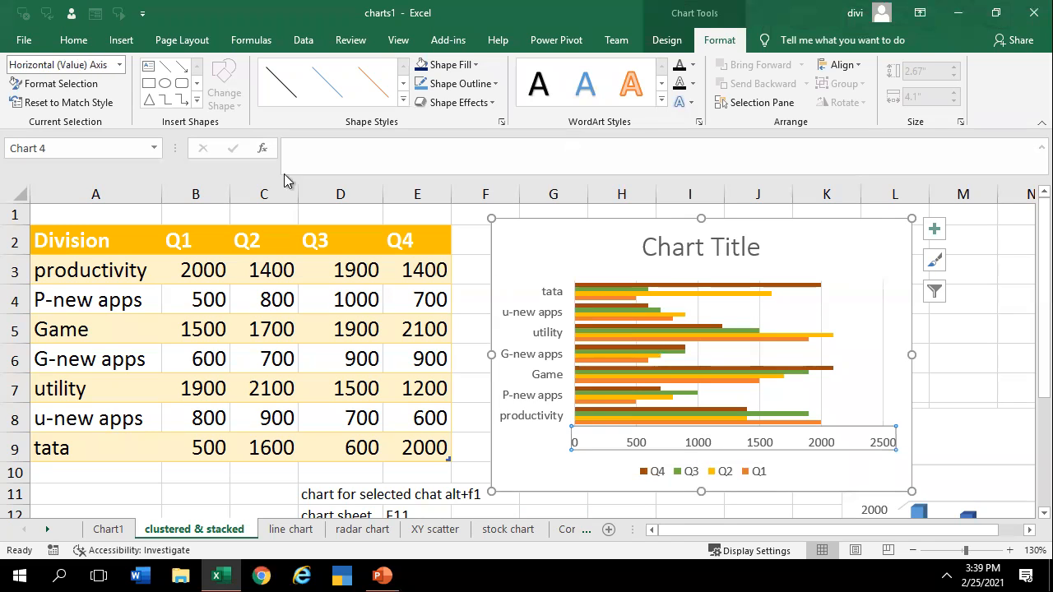
pyautogui.click(621, 329)
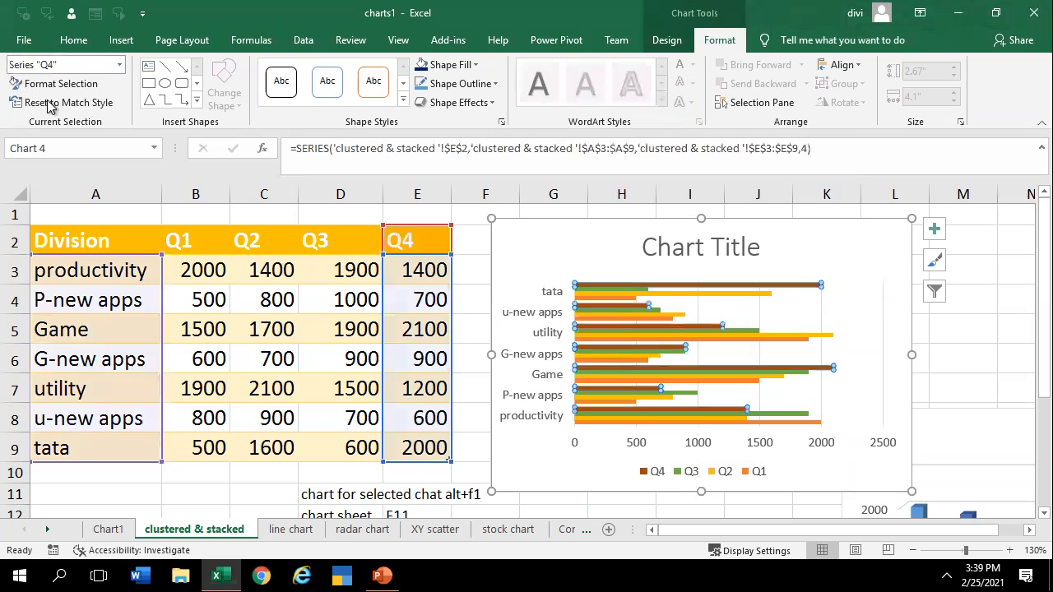
# Select the Q2 series from the chart elements and set its series overlap to 35%
pyautogui.click(120, 65)
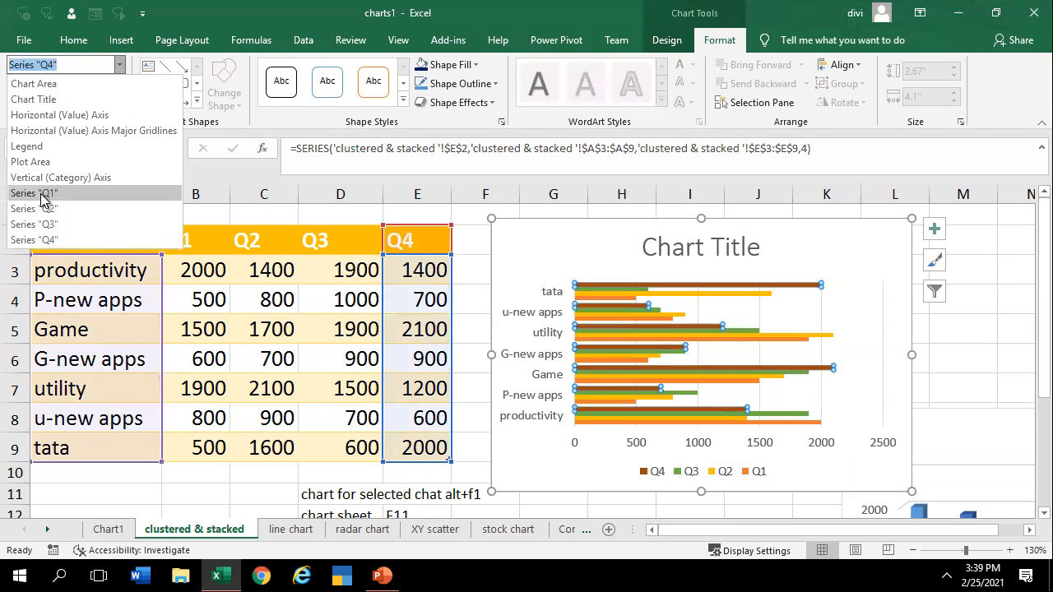
pyautogui.click(34, 209)
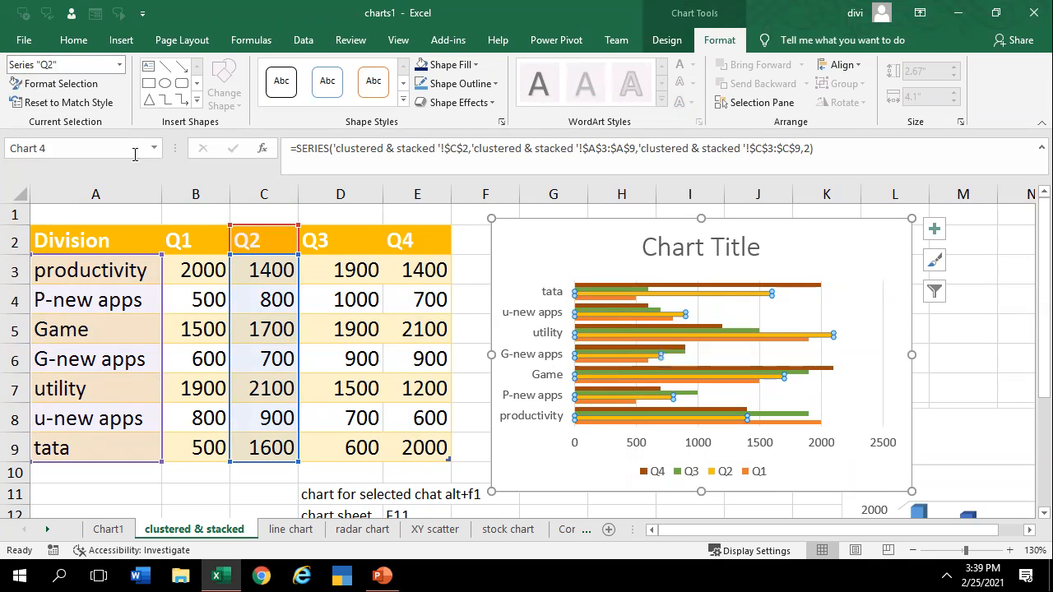
pyautogui.click(56, 84)
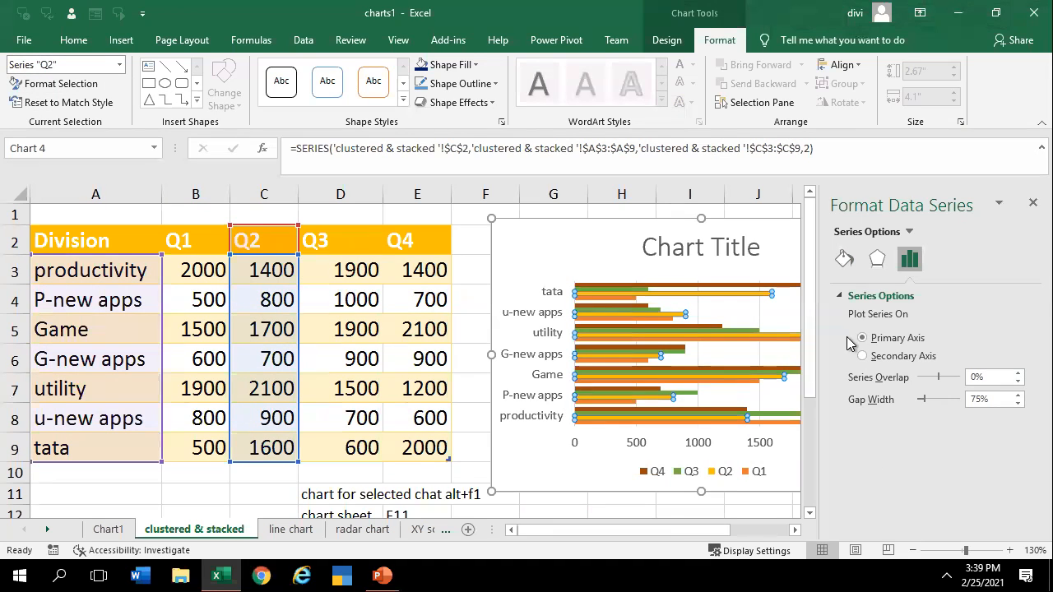
pyautogui.click(1002, 377)
pyautogui.write('35')
pyautogui.press('Return')
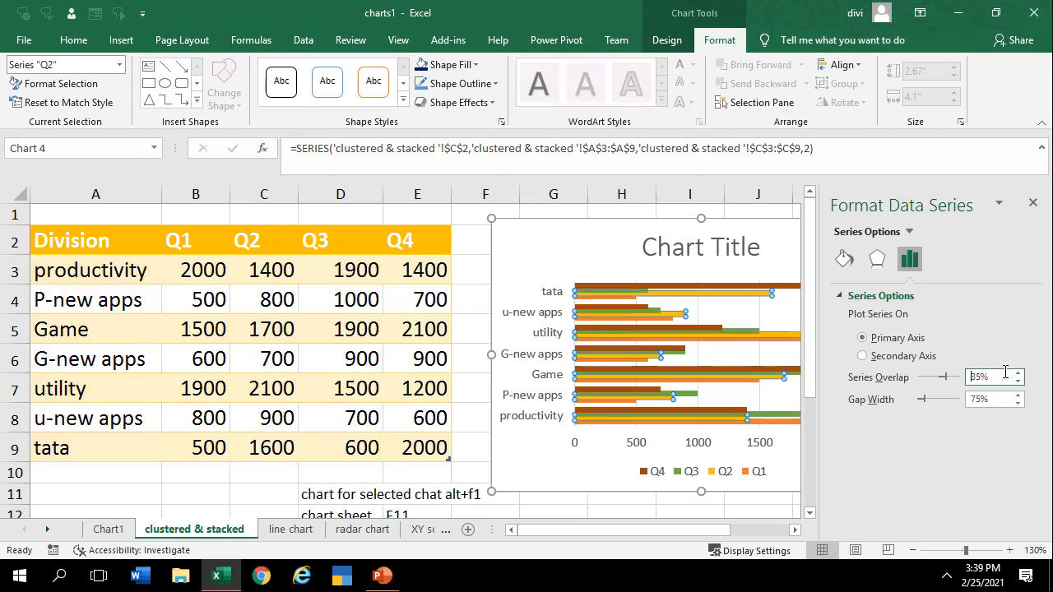
# Change the Q2 series overlap to 50%
pyautogui.press('BackSpace')
pyautogui.press('BackSpace')
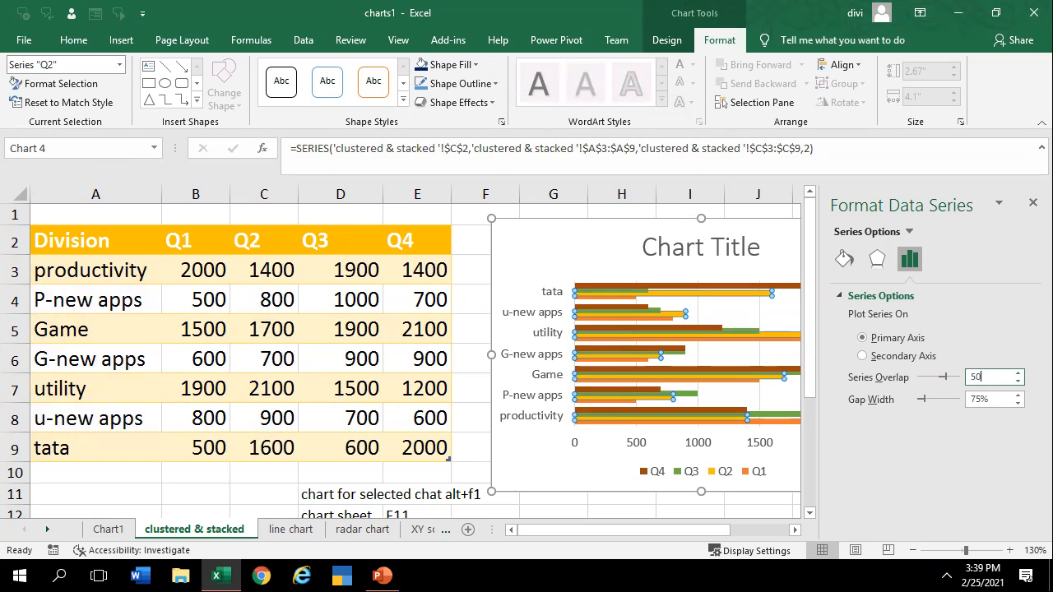
pyautogui.press('Return')
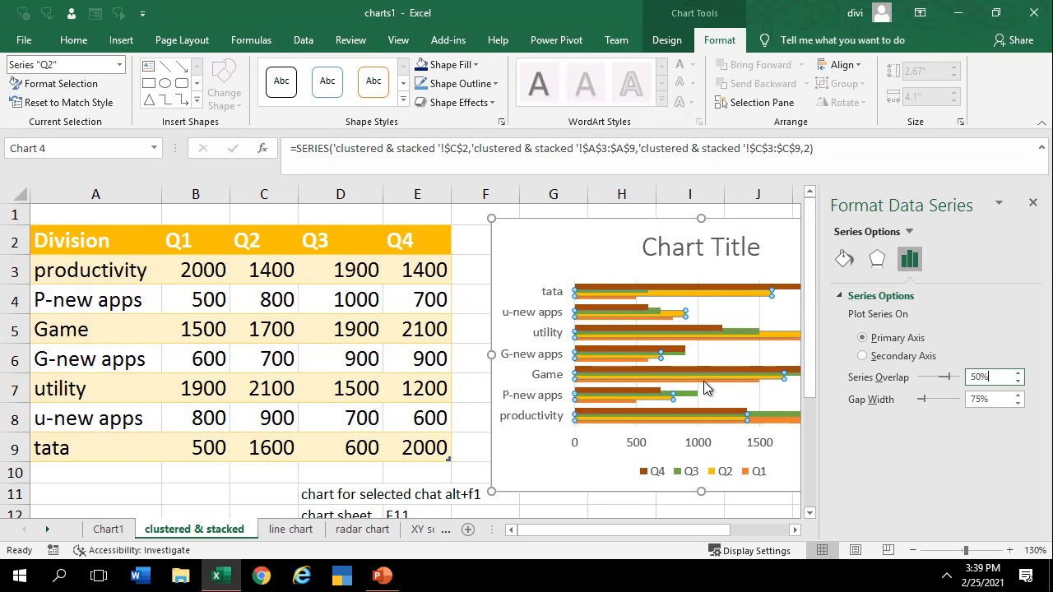
# Bring the whole bar chart into view and raise the series overlap beyond 50% in small increments
pyautogui.moveTo(583, 531); pyautogui.dragTo(641, 531)
pyautogui.click(1018, 381)
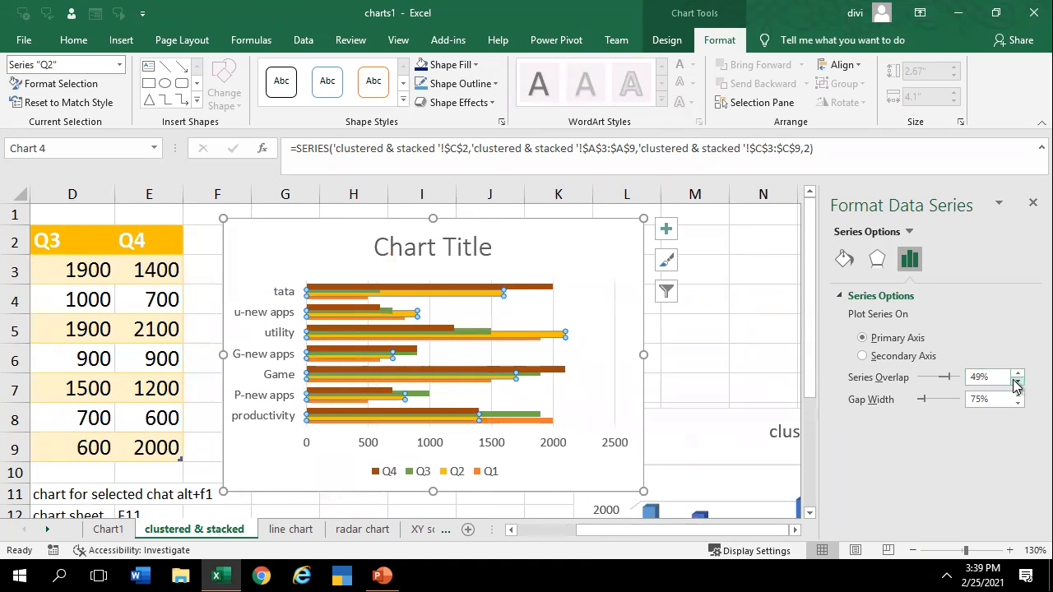
pyautogui.click(1018, 373)
pyautogui.click(1018, 373)
pyautogui.click(1018, 373)
pyautogui.click(1018, 373)
pyautogui.click(1018, 373)
pyautogui.click(1018, 373)
pyautogui.click(1018, 373)
pyautogui.click(1018, 373)
pyautogui.click(1018, 372)
pyautogui.click(1018, 372)
pyautogui.click(1018, 372)
pyautogui.click(1018, 372)
pyautogui.click(1018, 373)
pyautogui.click(1018, 373)
# Reset the series overlap to 0% and close the data series formatting options
pyautogui.click(994, 380)
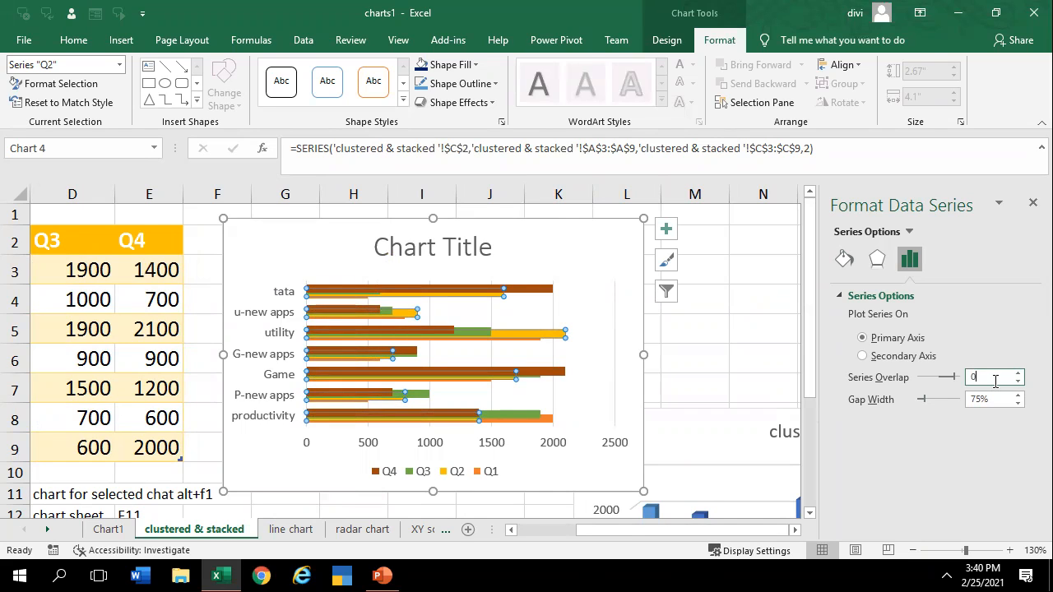
pyautogui.write('0')
pyautogui.press('Return')
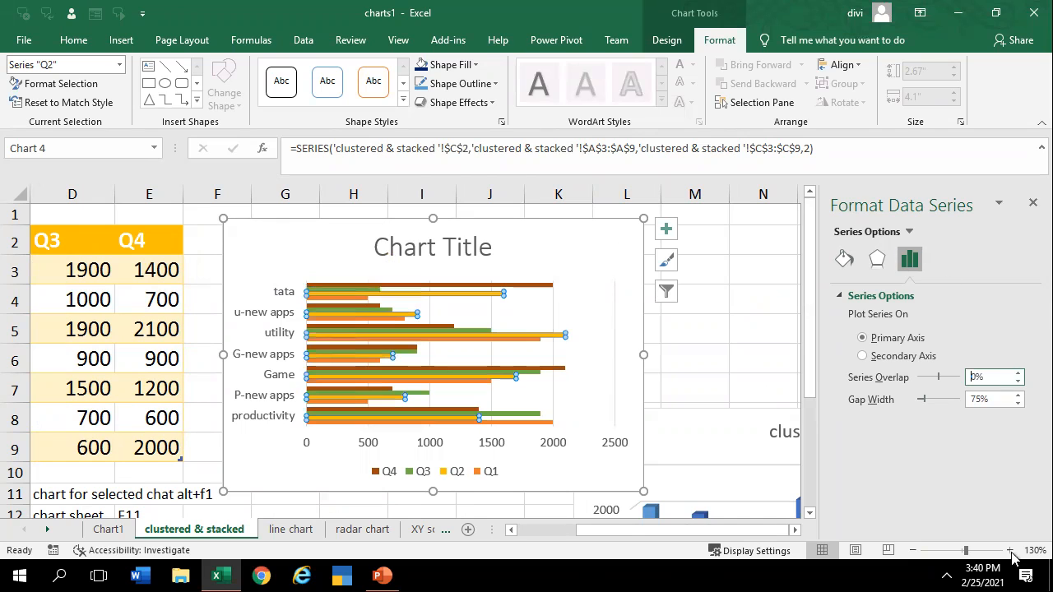
pyautogui.click(1032, 204)
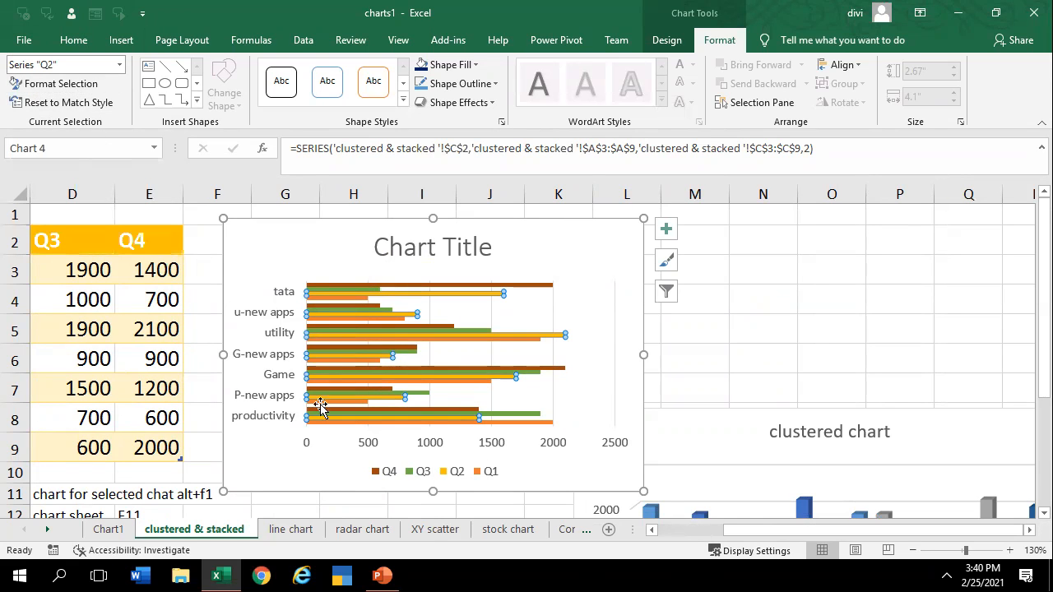
# Preview shape fill colors on the bar chart's Q4 series without applying one
pyautogui.click(389, 286)
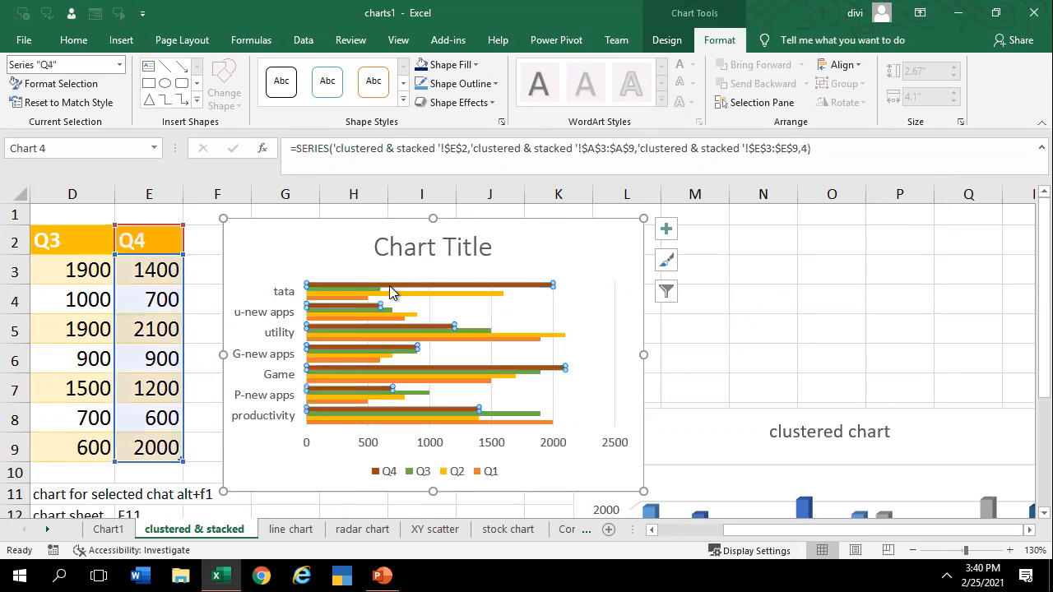
pyautogui.click(460, 64)
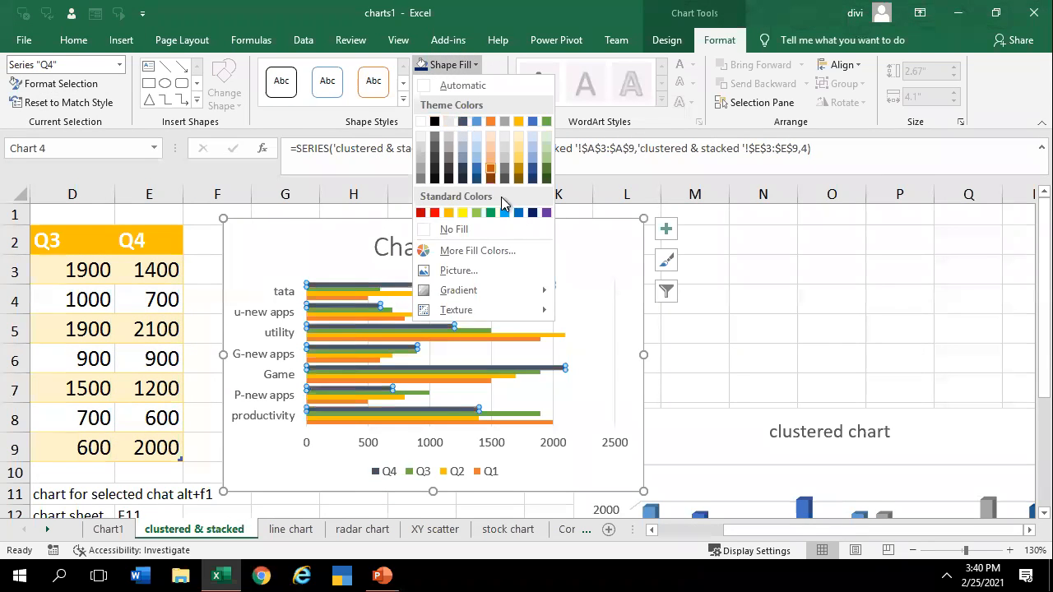
pyautogui.click(597, 265)
pyautogui.click(578, 228)
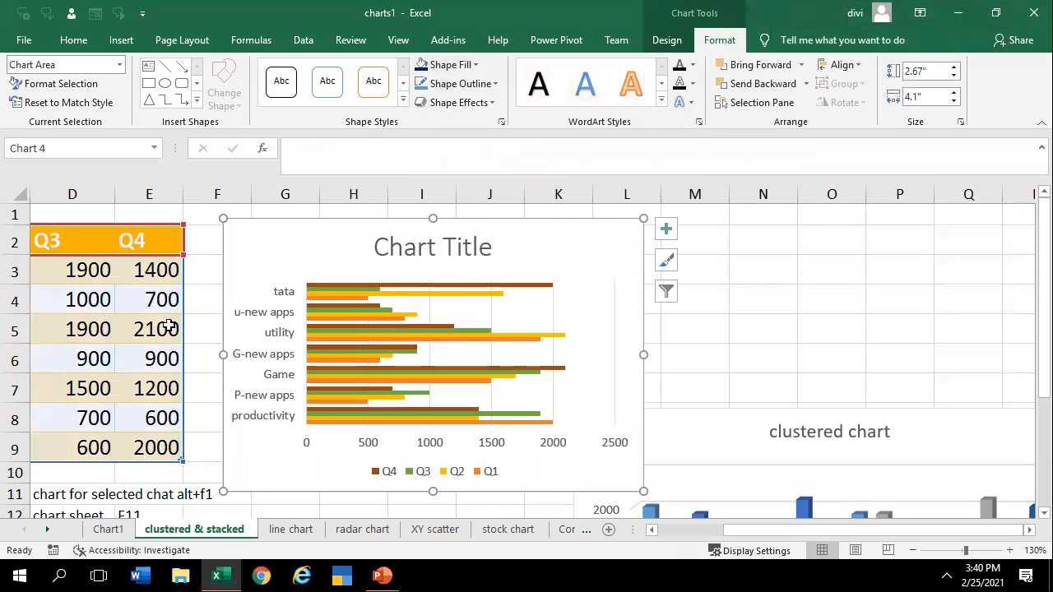
pyautogui.click(455, 64)
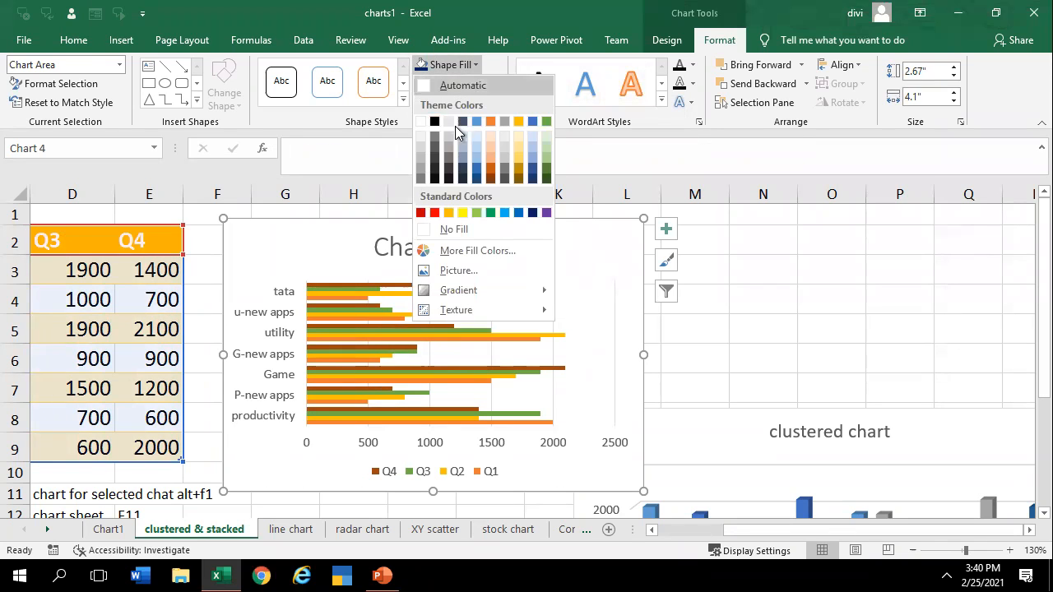
pyautogui.click(457, 270)
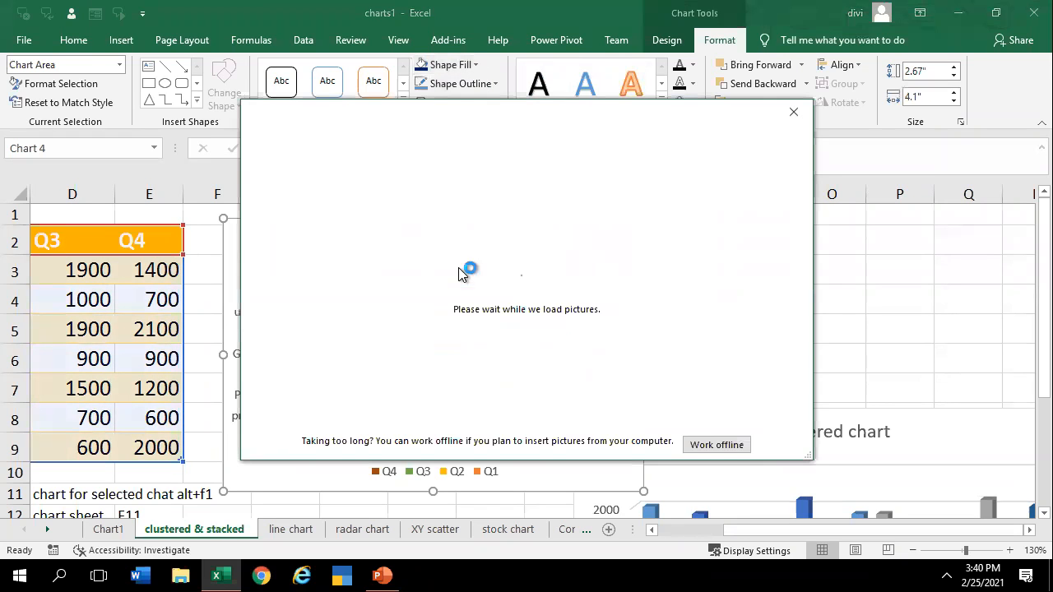
pyautogui.click(796, 110)
# Fill the bar chart's title box with the butterfly picture stored in the Pictures folder
pyautogui.click(383, 275)
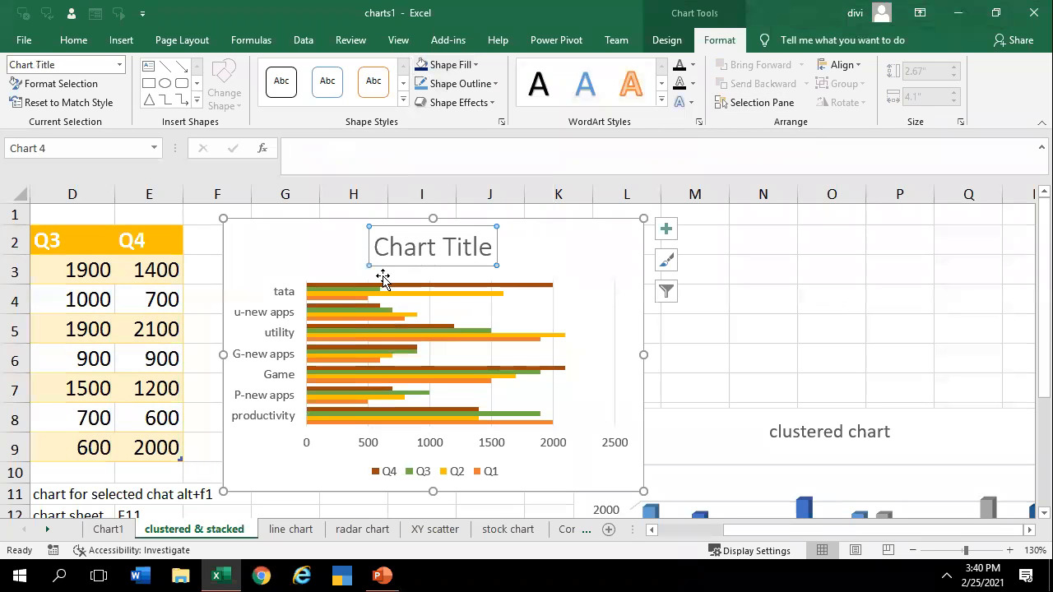
pyautogui.click(461, 64)
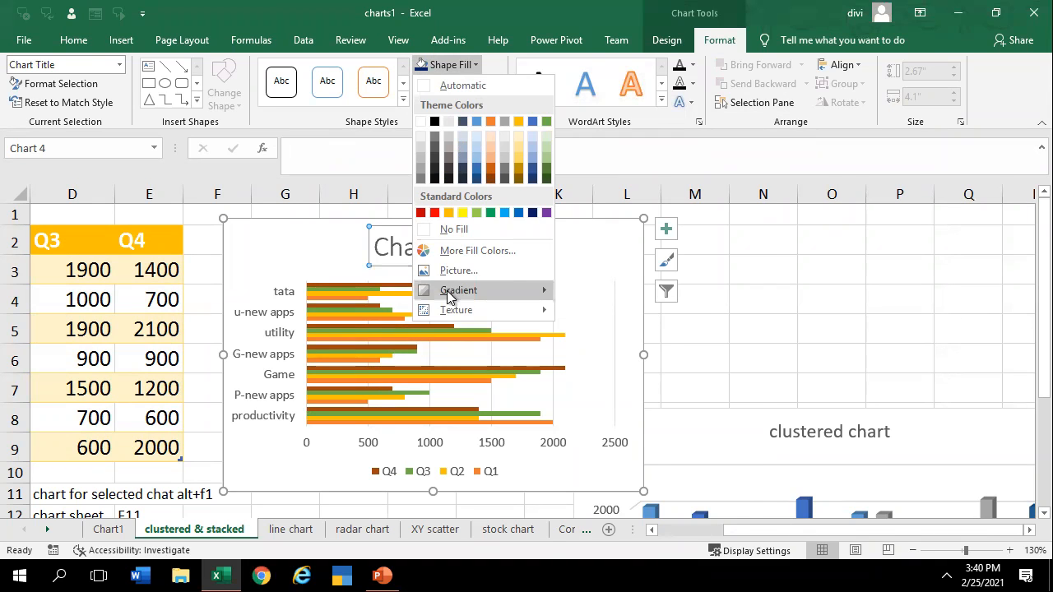
pyautogui.moveTo(449, 297)
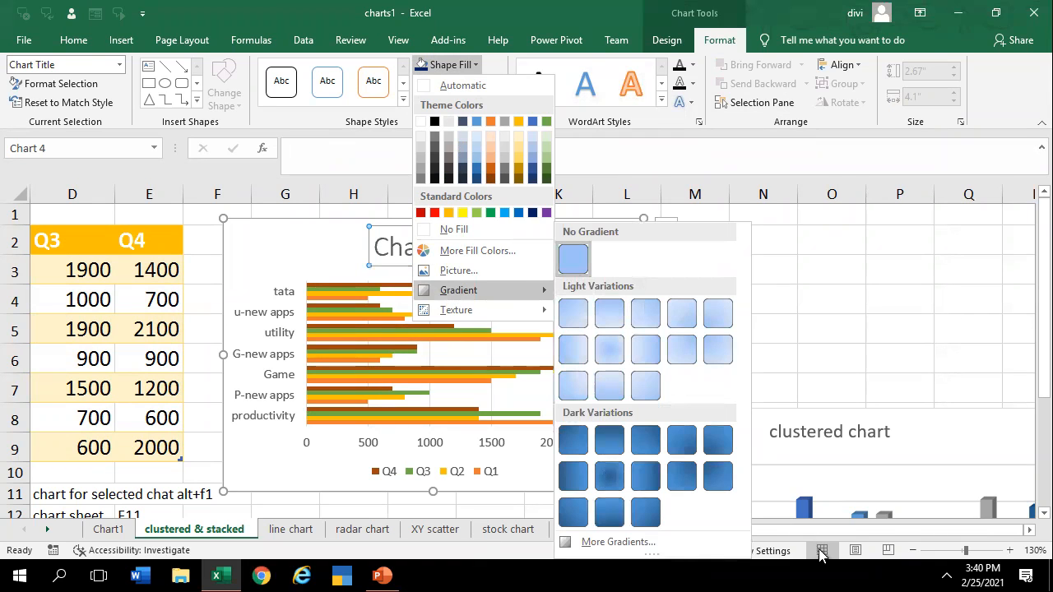
pyautogui.click(858, 526)
pyautogui.moveTo(750, 531); pyautogui.dragTo(596, 486)
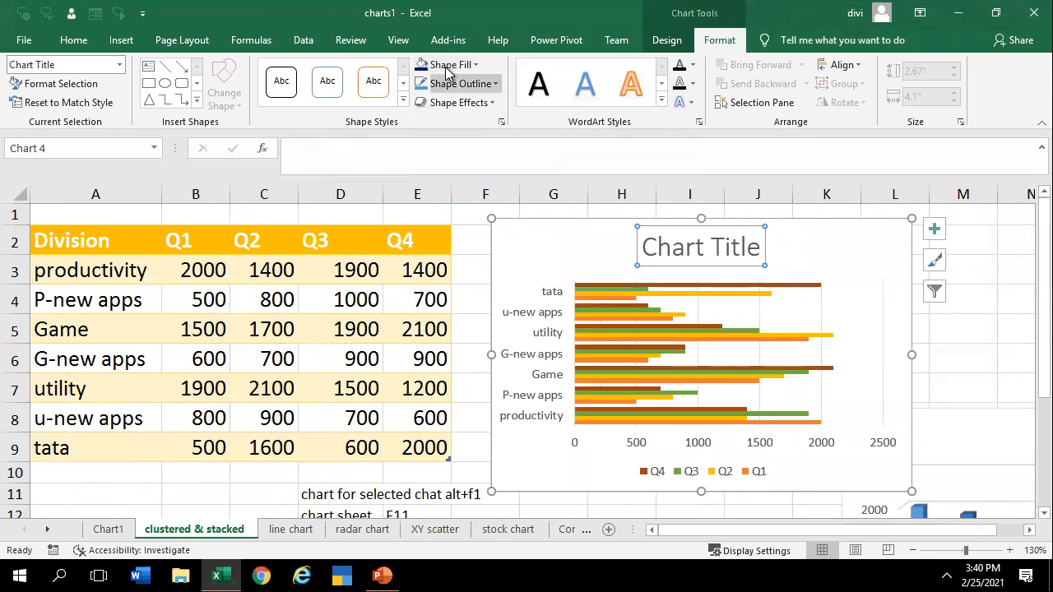
pyautogui.click(451, 65)
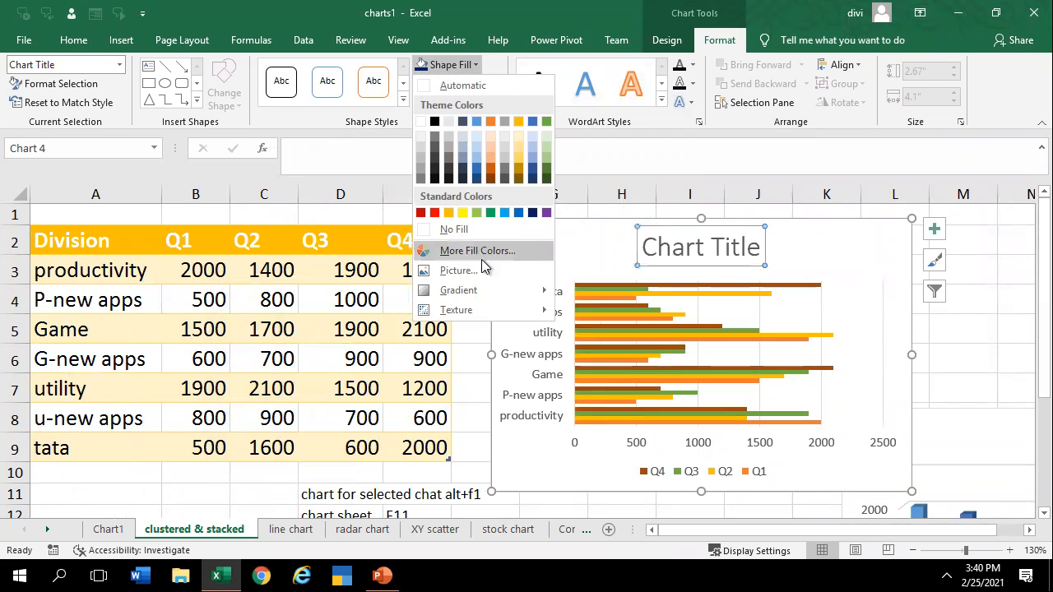
pyautogui.moveTo(477, 289)
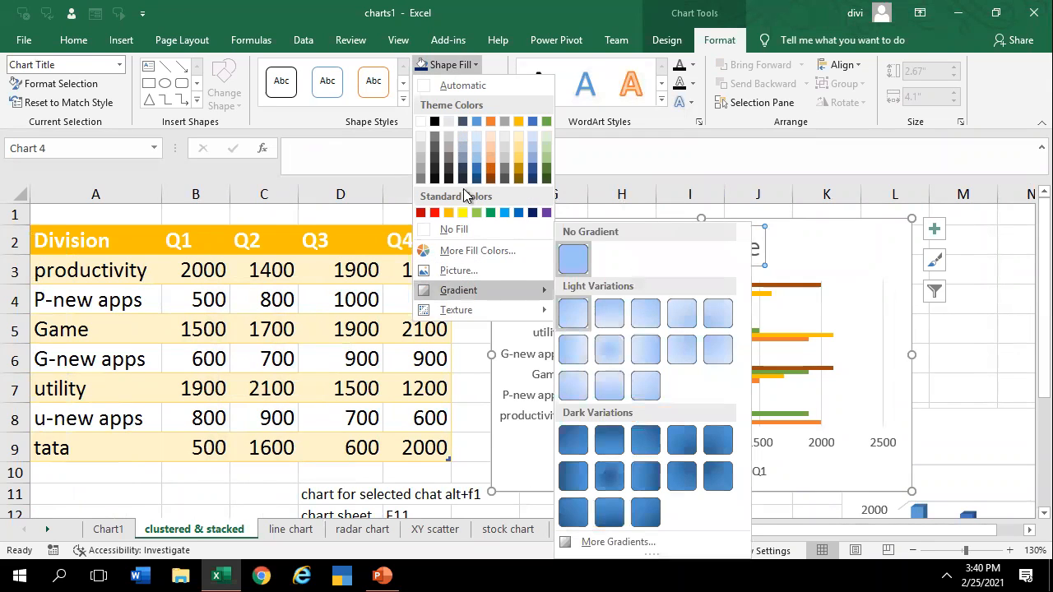
pyautogui.click(456, 271)
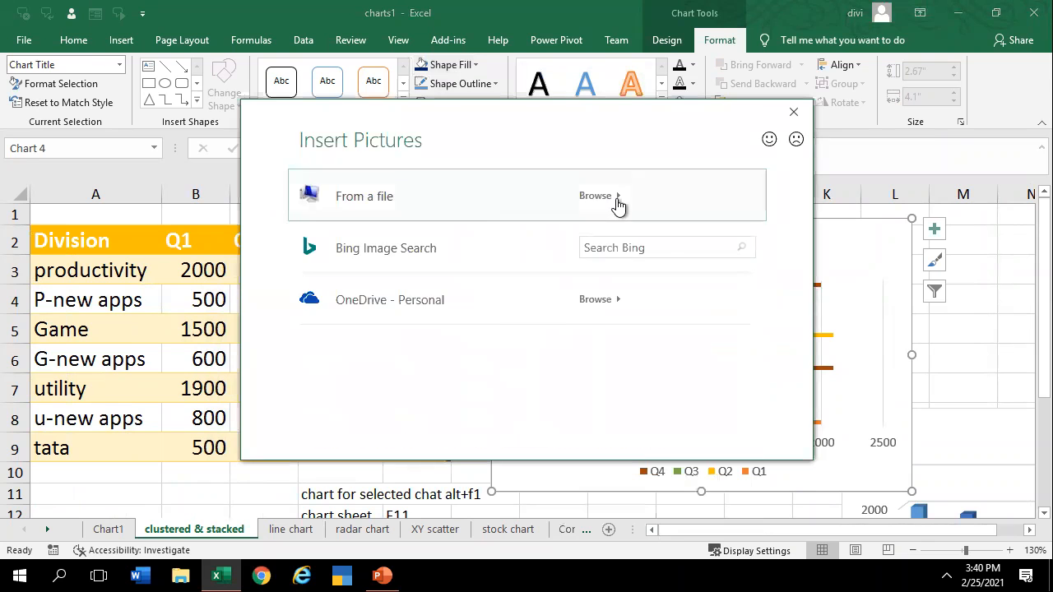
pyautogui.click(617, 197)
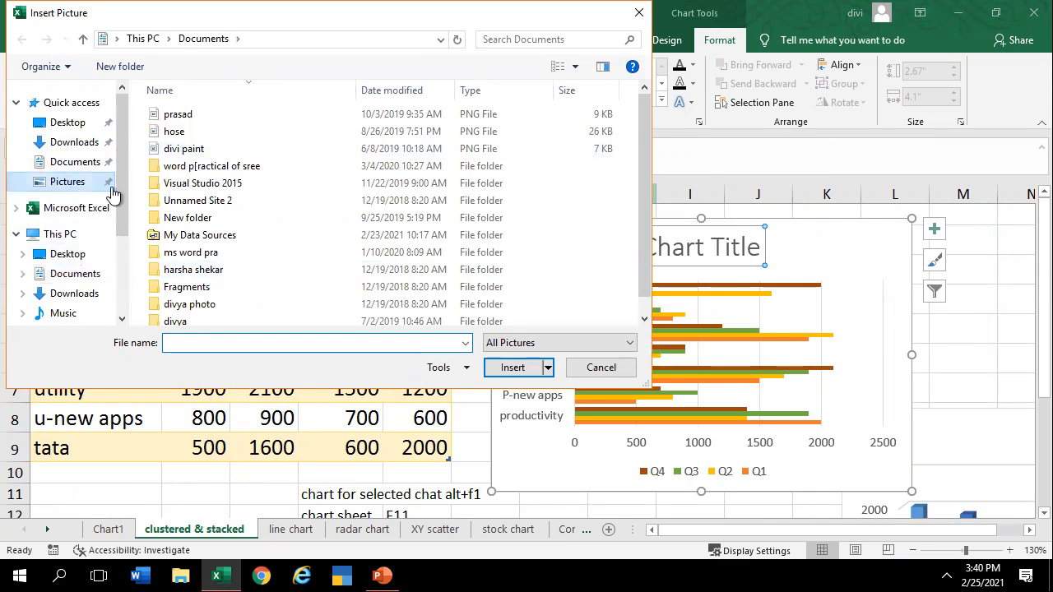
pyautogui.click(68, 182)
pyautogui.click(188, 149)
pyautogui.click(510, 367)
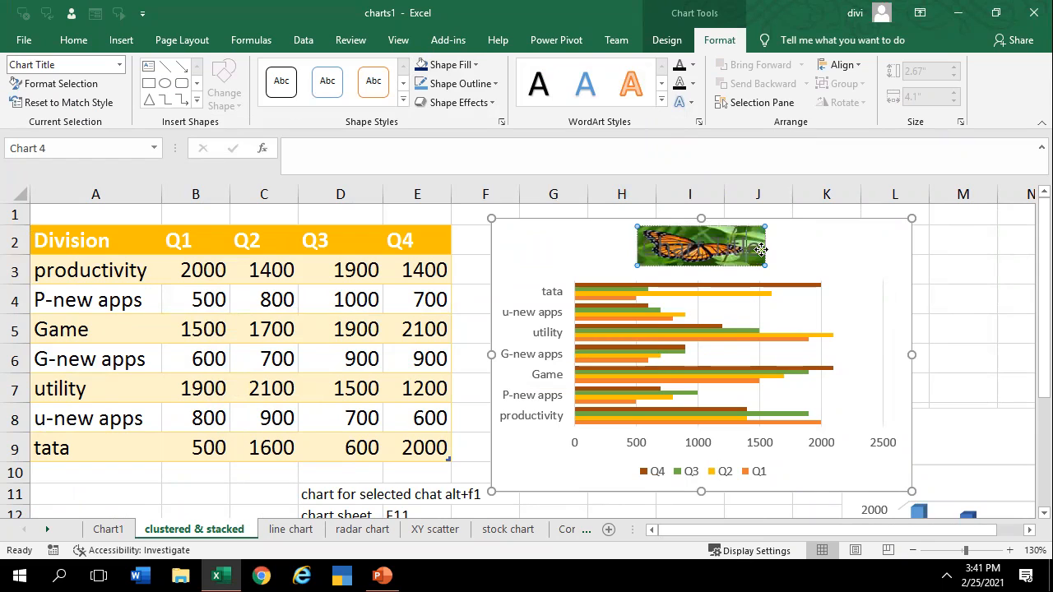
# Change the chart title's text fill to white so it stands out against the picture, and deselect the title
pyautogui.moveTo(755, 247); pyautogui.dragTo(662, 242)
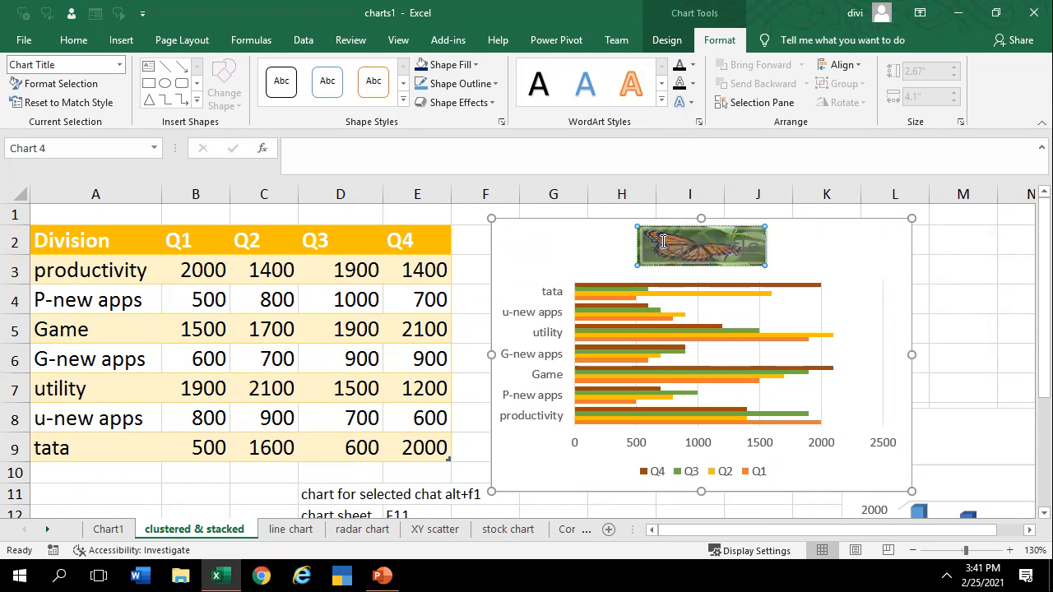
pyautogui.click(450, 65)
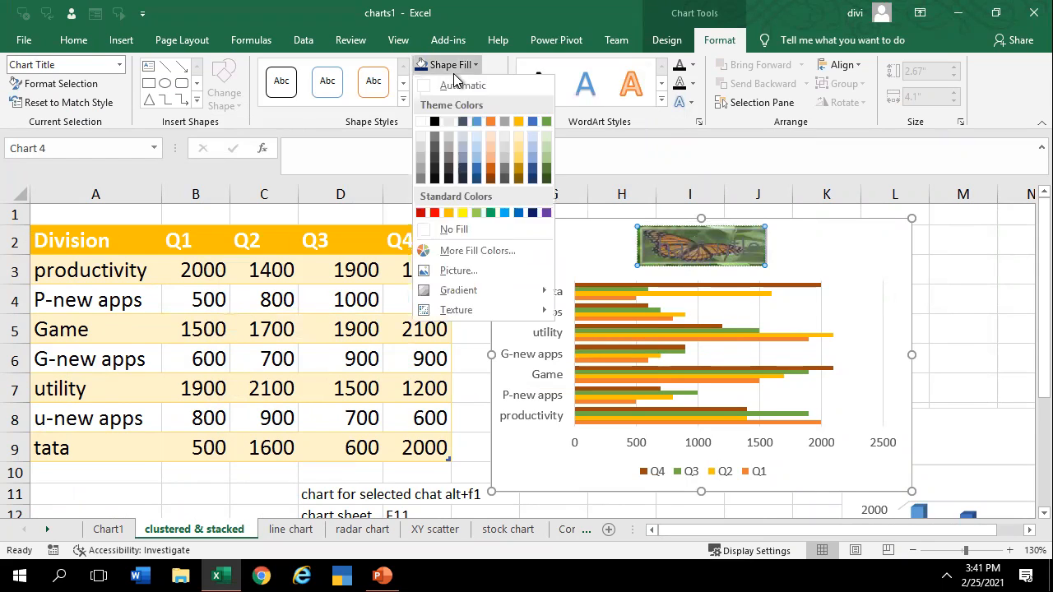
pyautogui.click(638, 79)
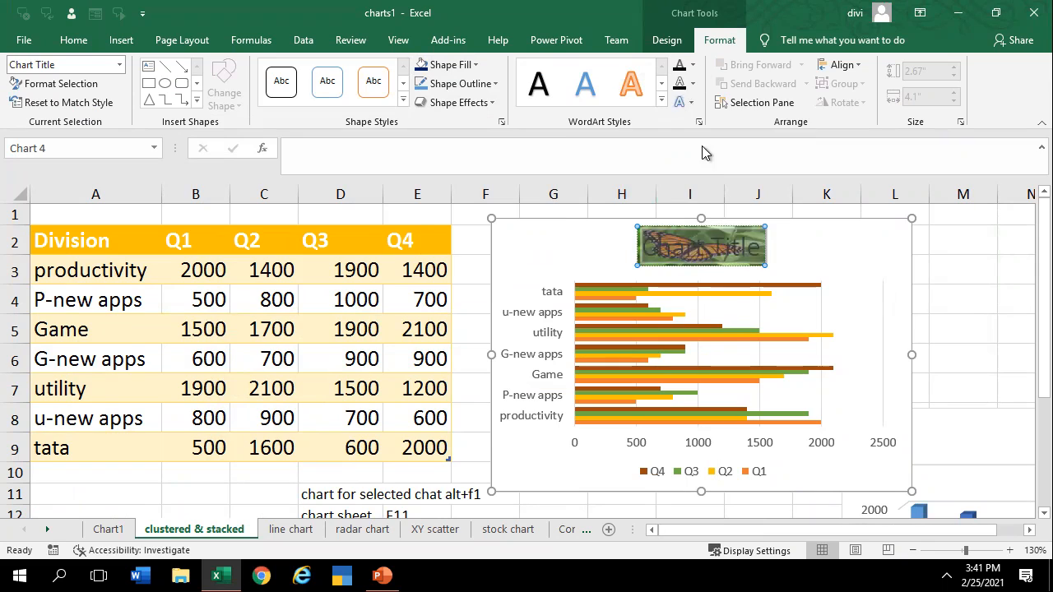
pyautogui.click(693, 64)
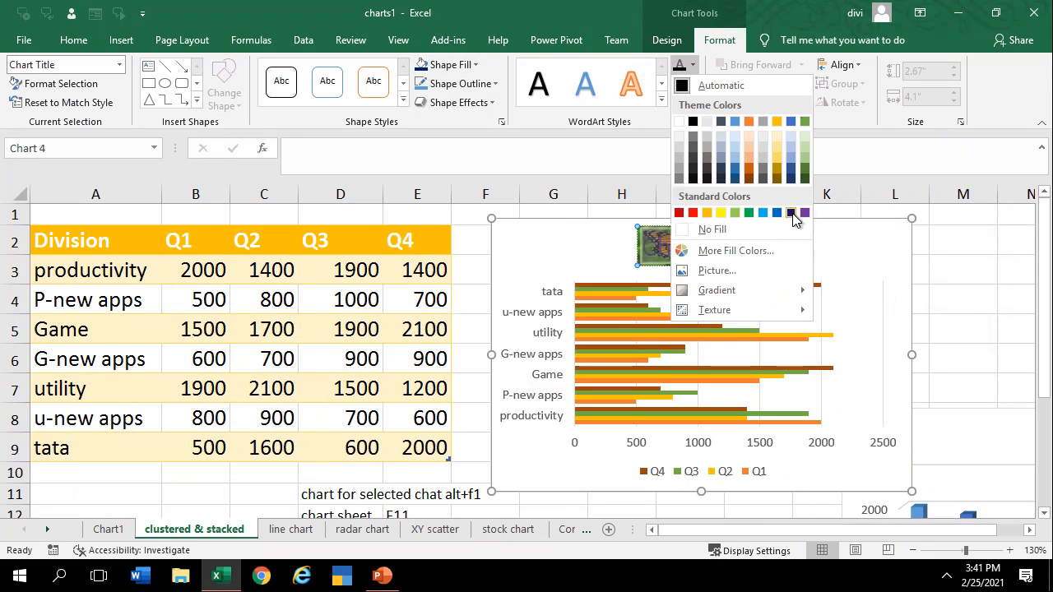
pyautogui.click(803, 212)
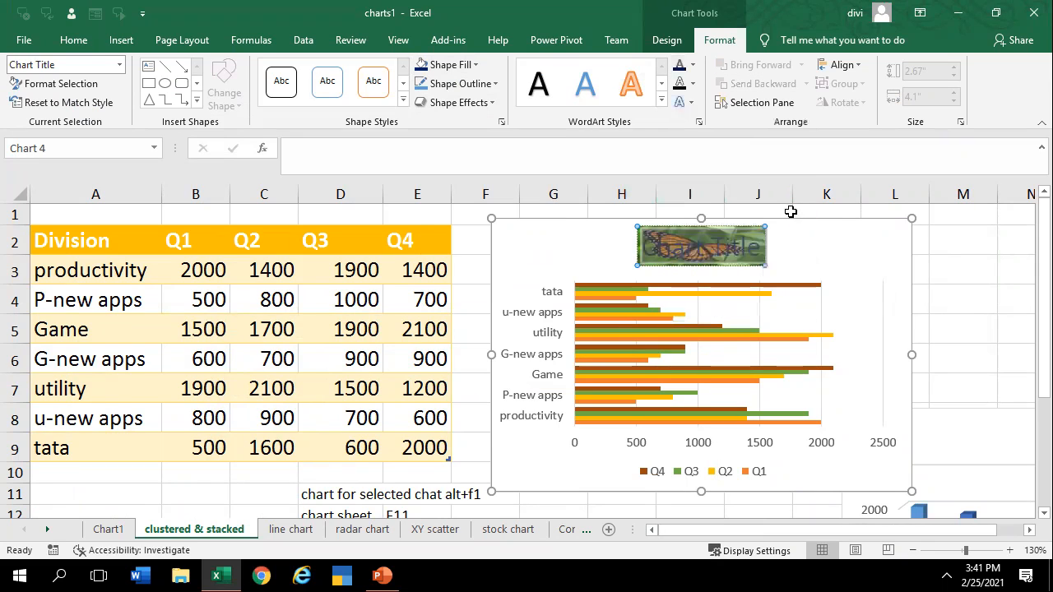
pyautogui.click(692, 64)
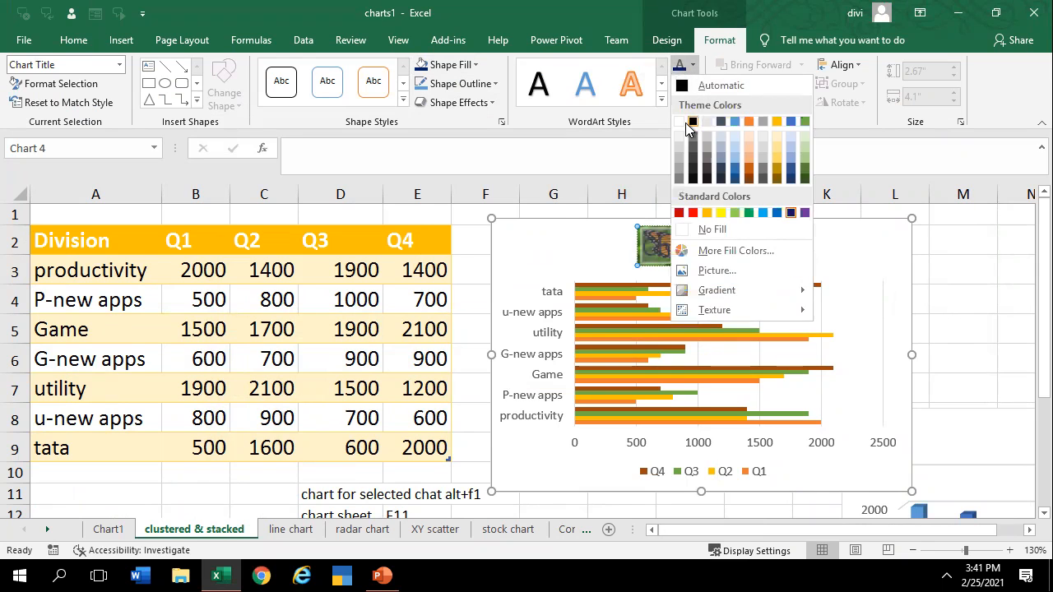
pyautogui.click(683, 122)
pyautogui.click(697, 293)
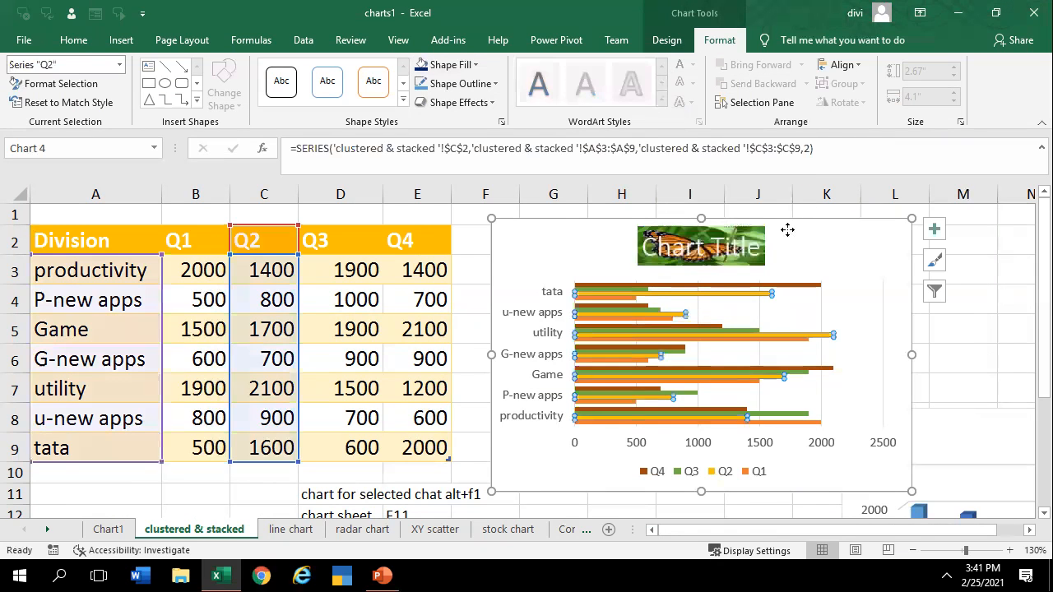
pyautogui.click(787, 229)
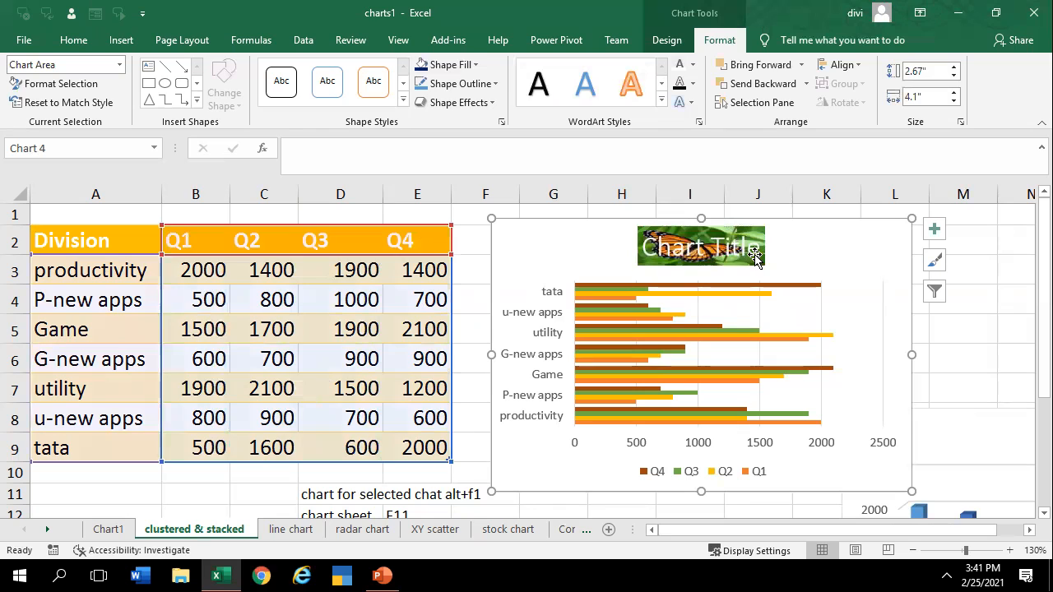
pyautogui.click(738, 245)
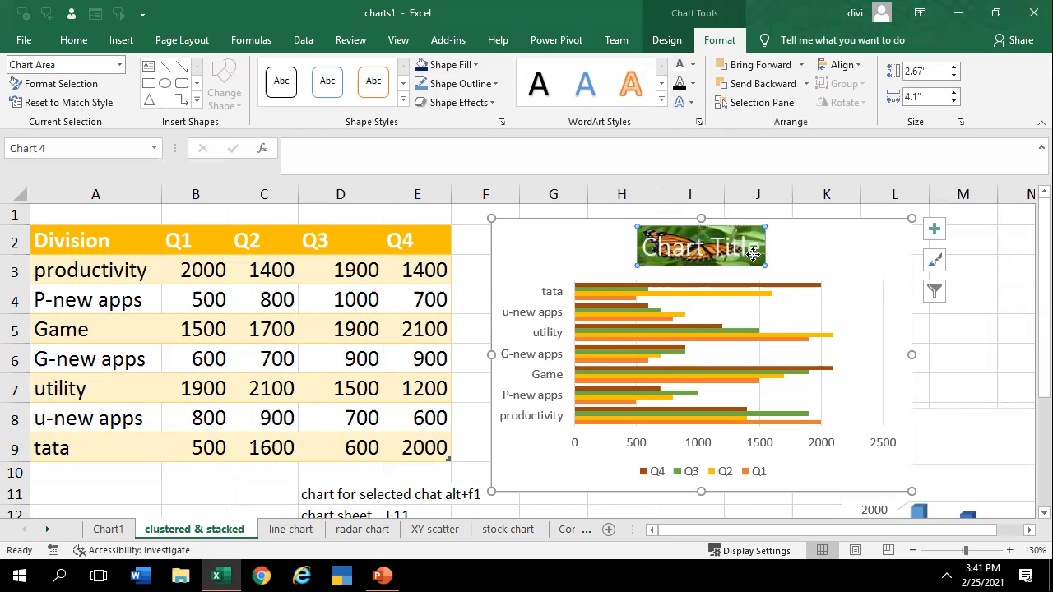
pyautogui.click(448, 65)
pyautogui.click(812, 251)
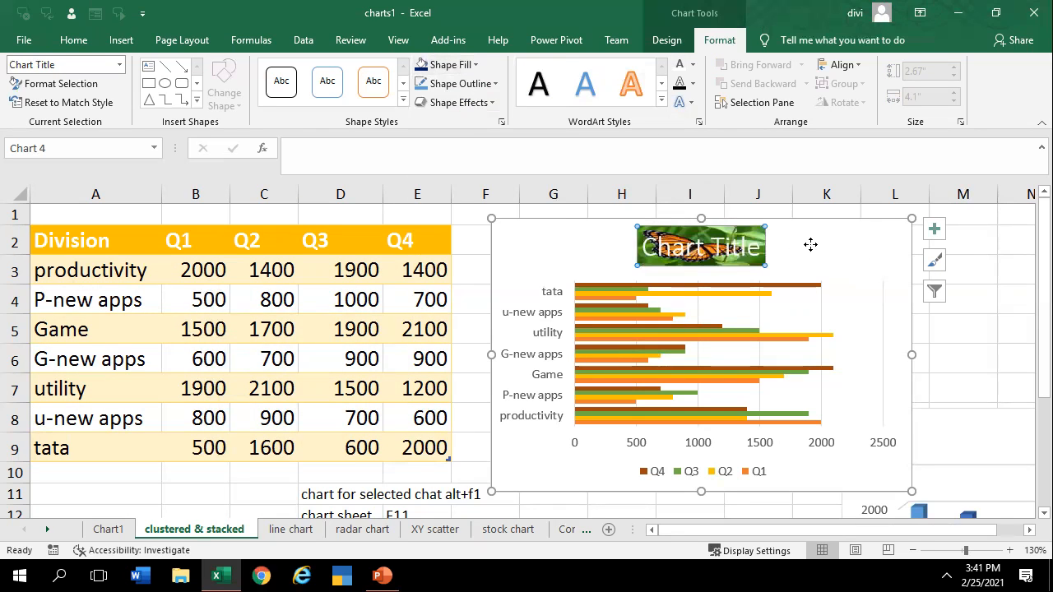
# Fill the bar chart's chart area with a blue linear gradient from the dark variations
pyautogui.click(810, 244)
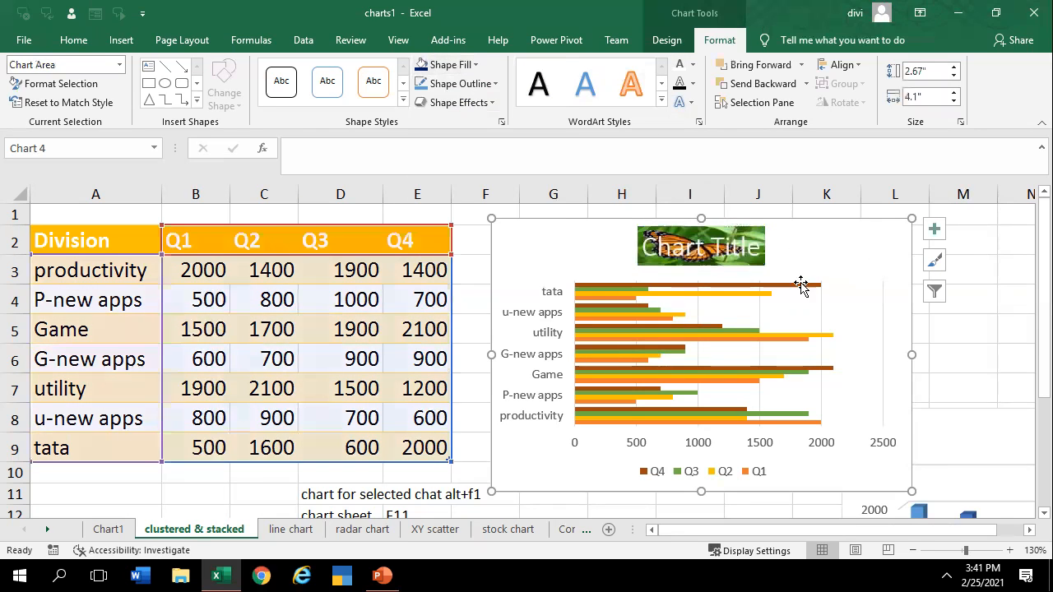
pyautogui.click(464, 71)
pyautogui.moveTo(438, 291)
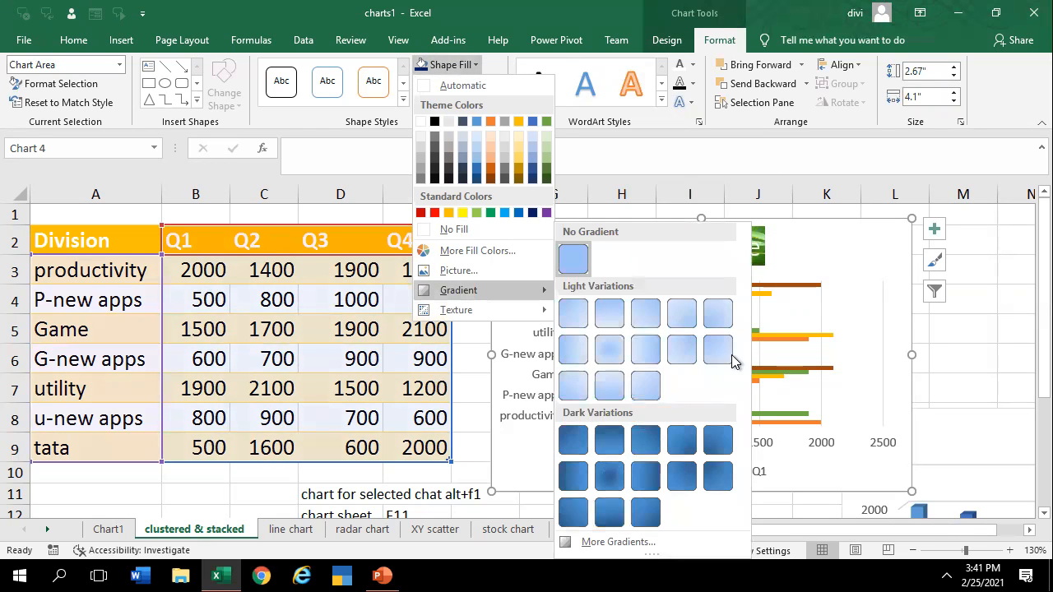
pyautogui.click(645, 470)
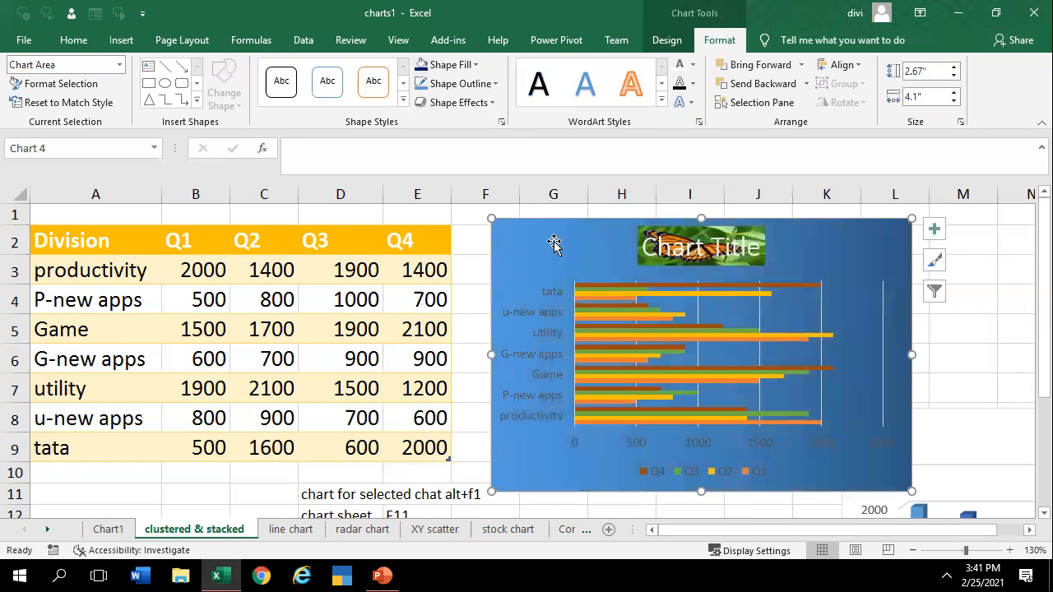
pyautogui.click(459, 83)
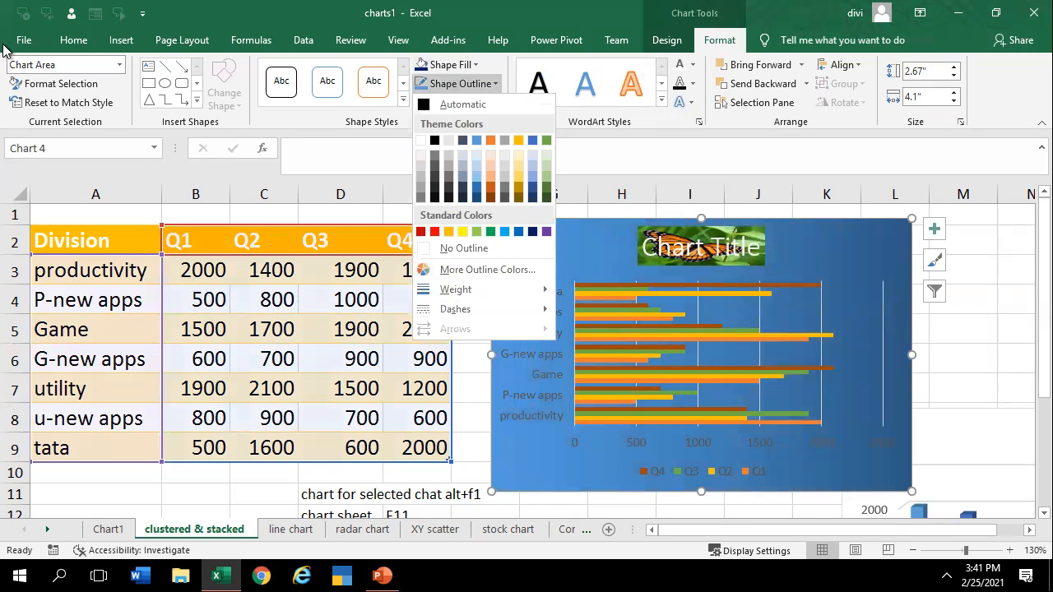
# Fill the bar chart's chart area with the white marble texture
pyautogui.click(463, 64)
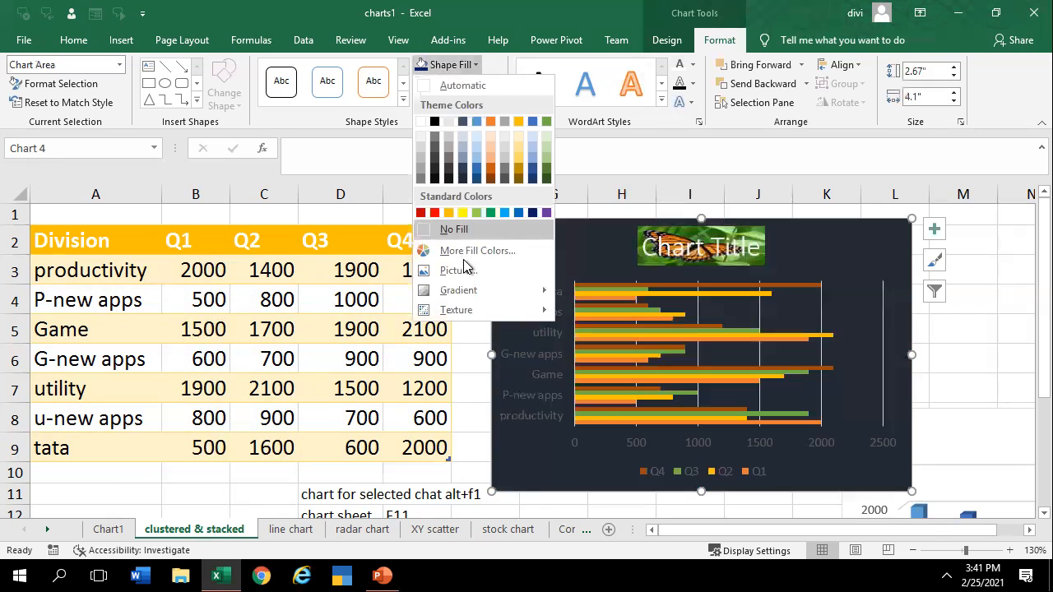
pyautogui.moveTo(468, 311)
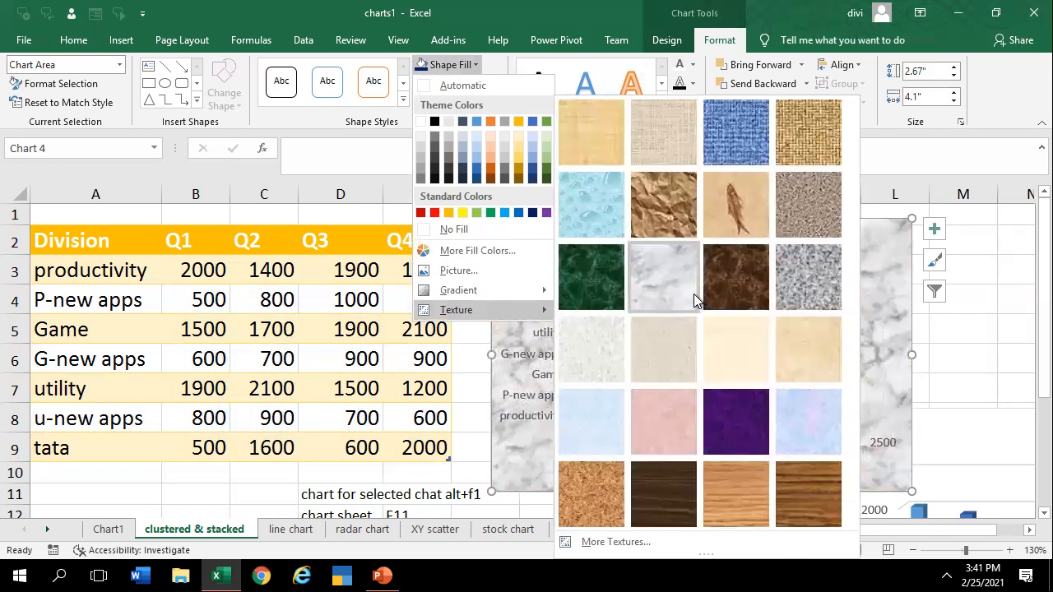
pyautogui.click(693, 296)
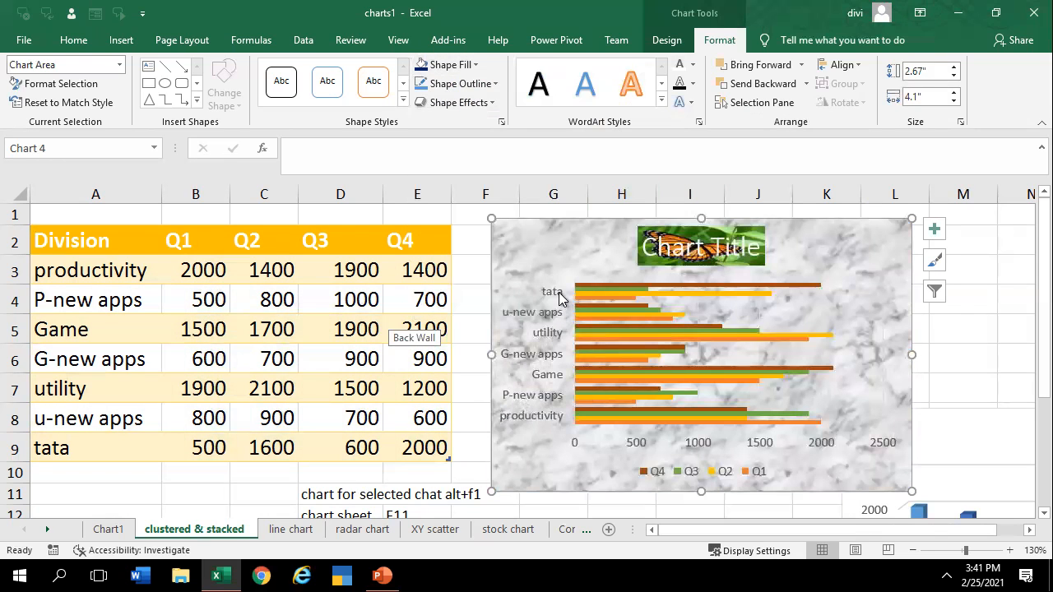
# Apply the tilted flat-slab 3-D preset shape effect to the bar chart's chart area and deselect the chart
pyautogui.click(459, 102)
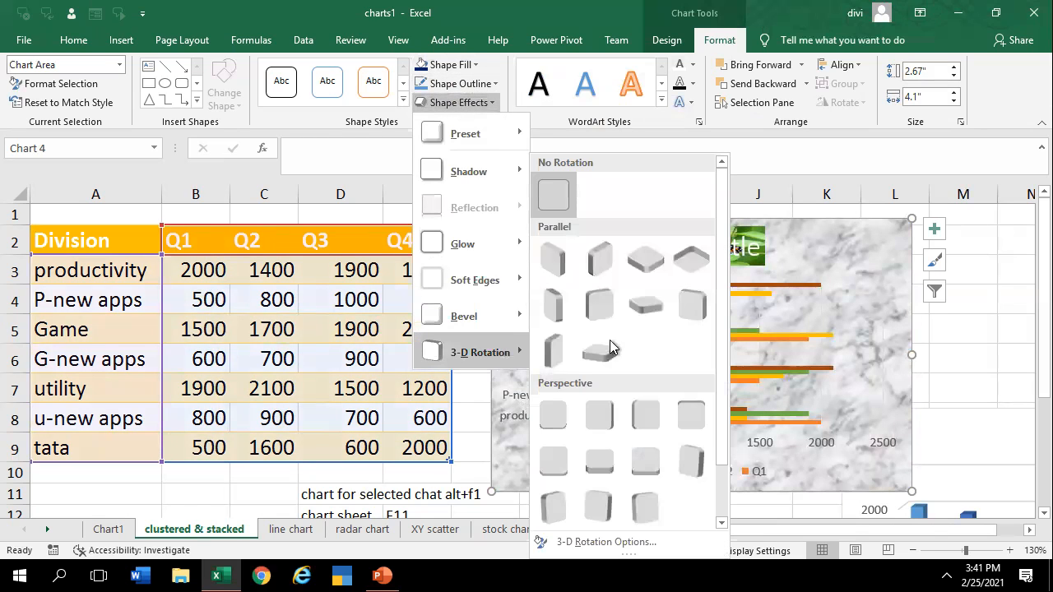
pyautogui.moveTo(481, 186)
pyautogui.moveTo(465, 133)
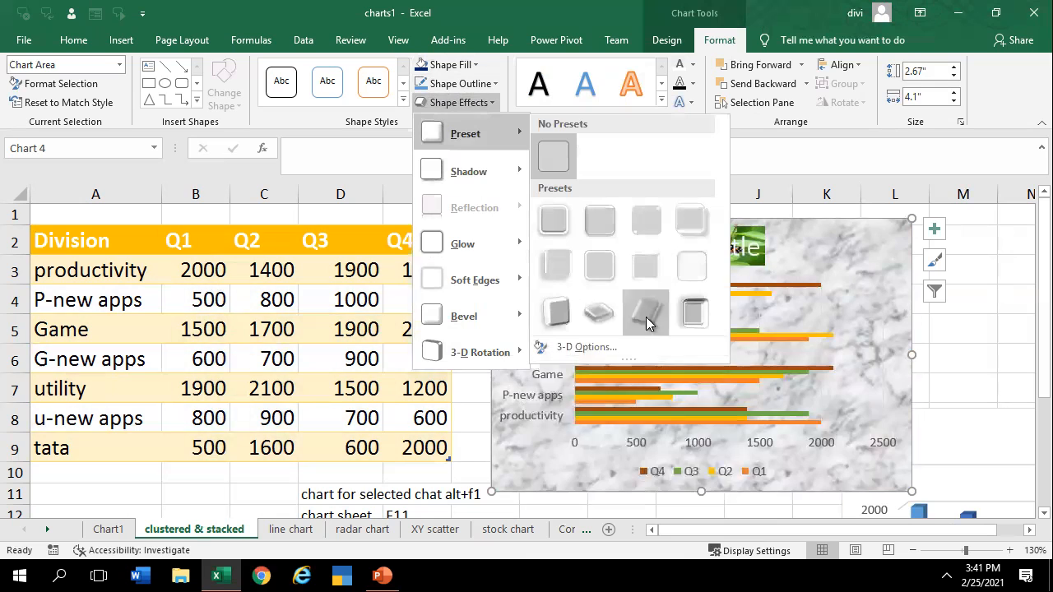
pyautogui.click(606, 310)
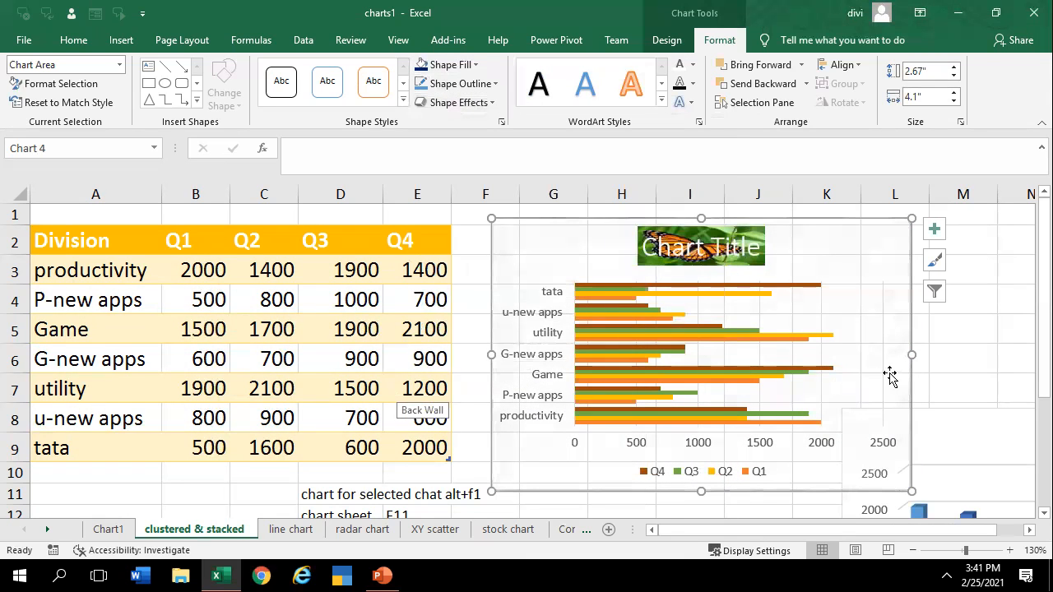
pyautogui.click(1004, 356)
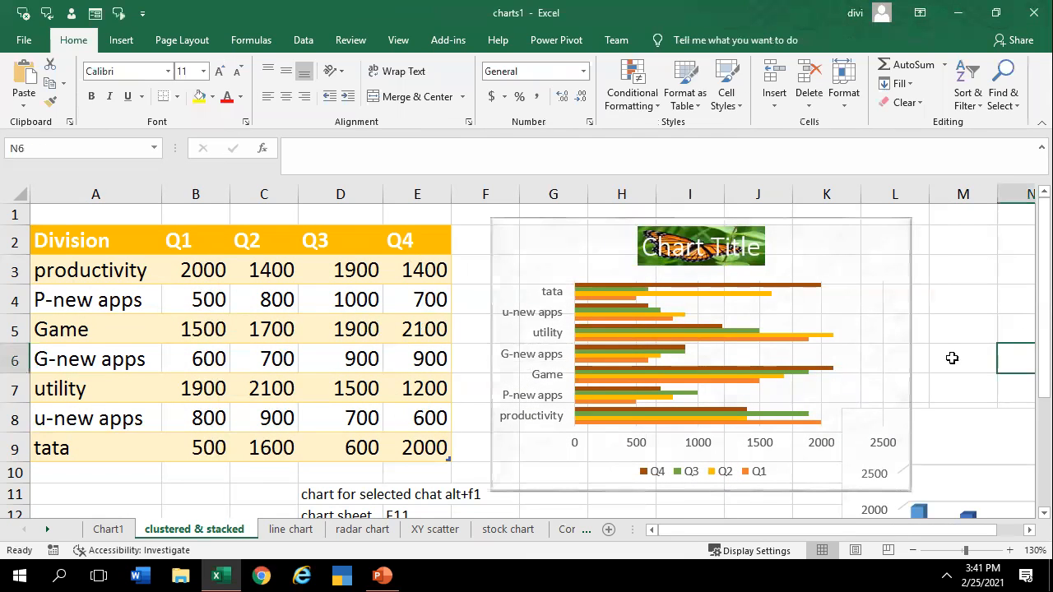
# Switch to the line chart worksheet
pyautogui.click(863, 323)
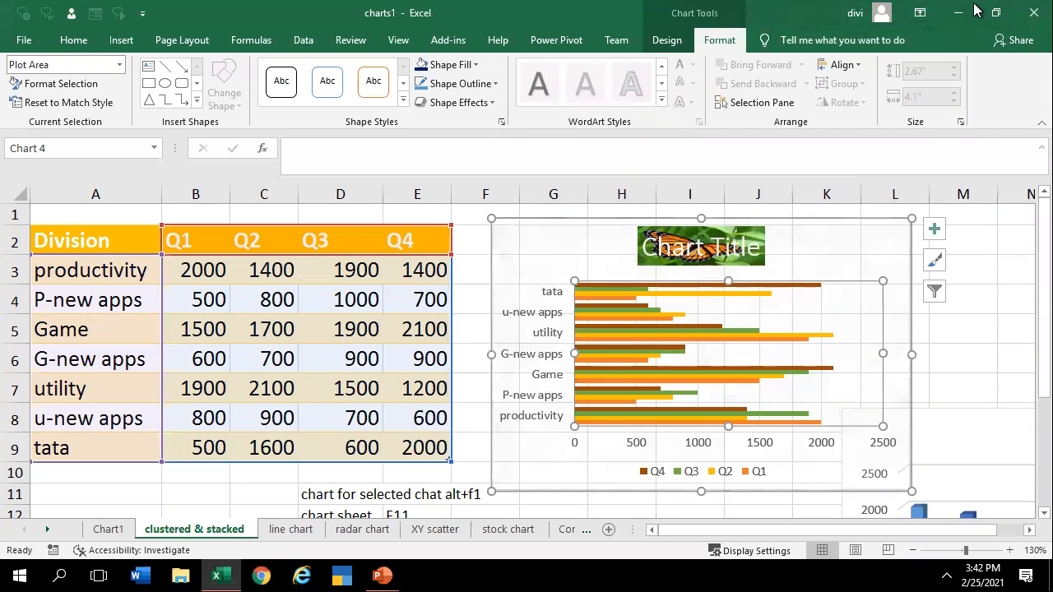
pyautogui.click(287, 531)
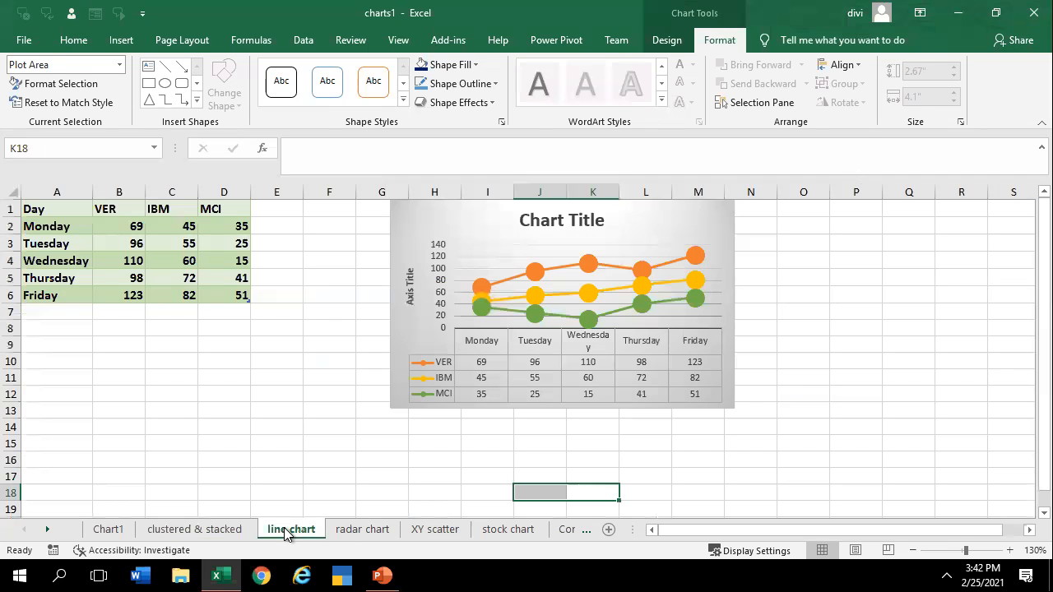
# Select the data range A1:D6 and preview the 3-D Line chart type for it
pyautogui.click(401, 257)
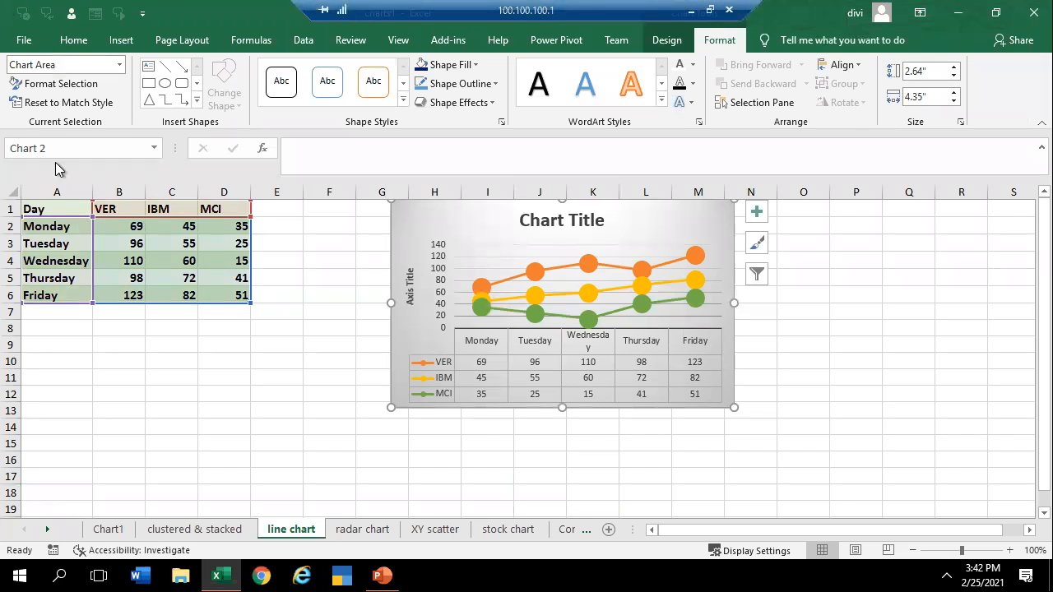
pyautogui.moveTo(41, 209); pyautogui.dragTo(222, 293)
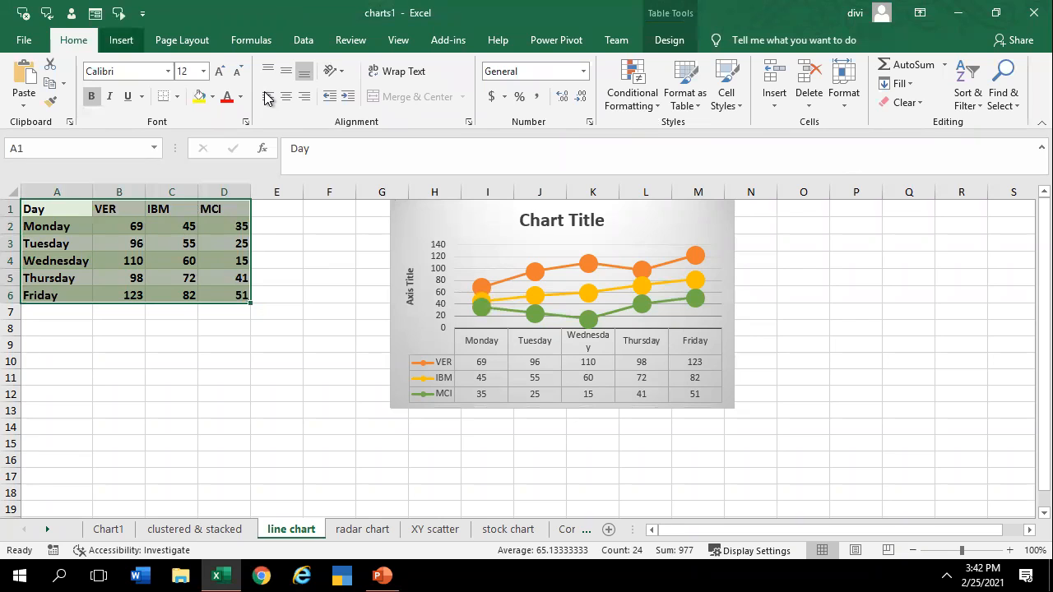
pyautogui.click(122, 40)
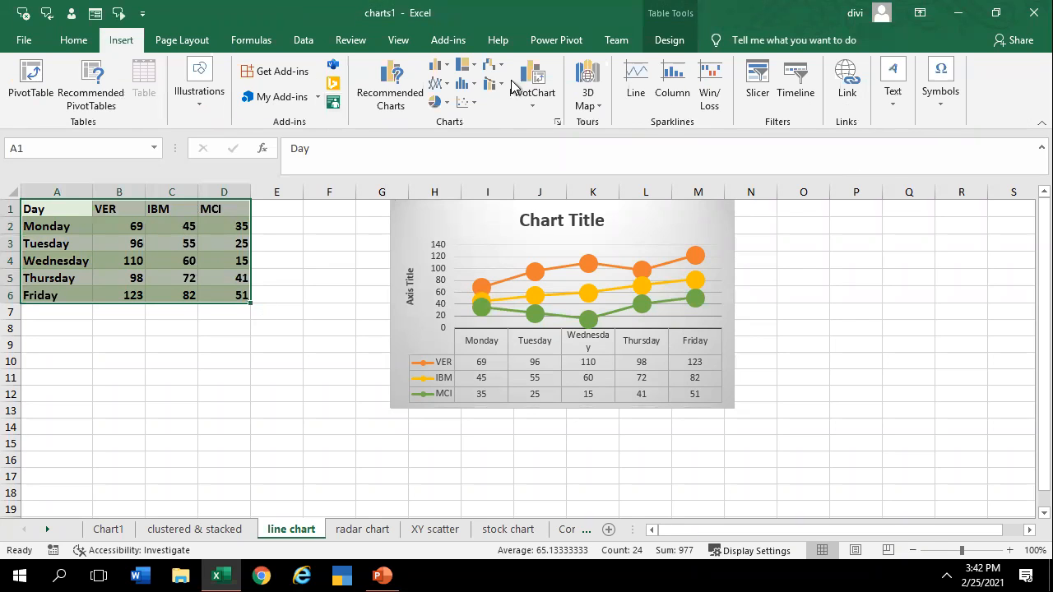
pyautogui.click(442, 75)
pyautogui.click(370, 114)
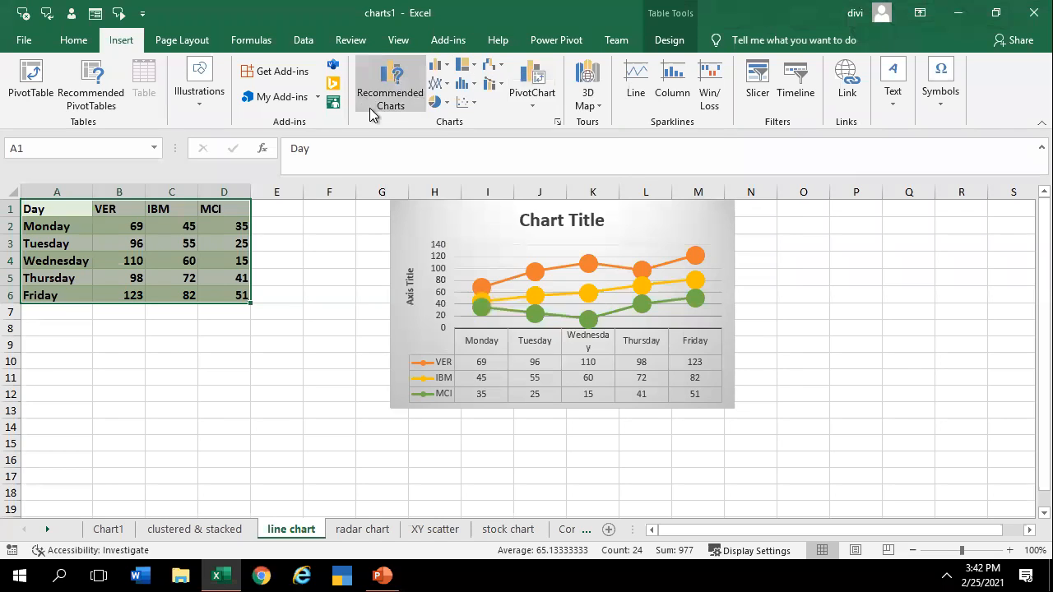
pyautogui.click(768, 44)
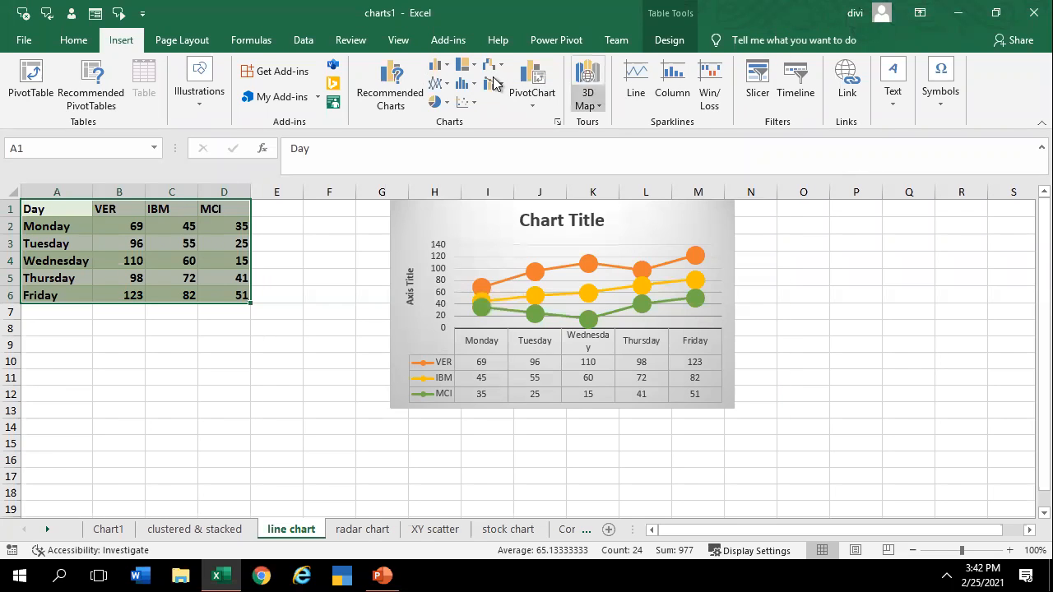
pyautogui.click(436, 83)
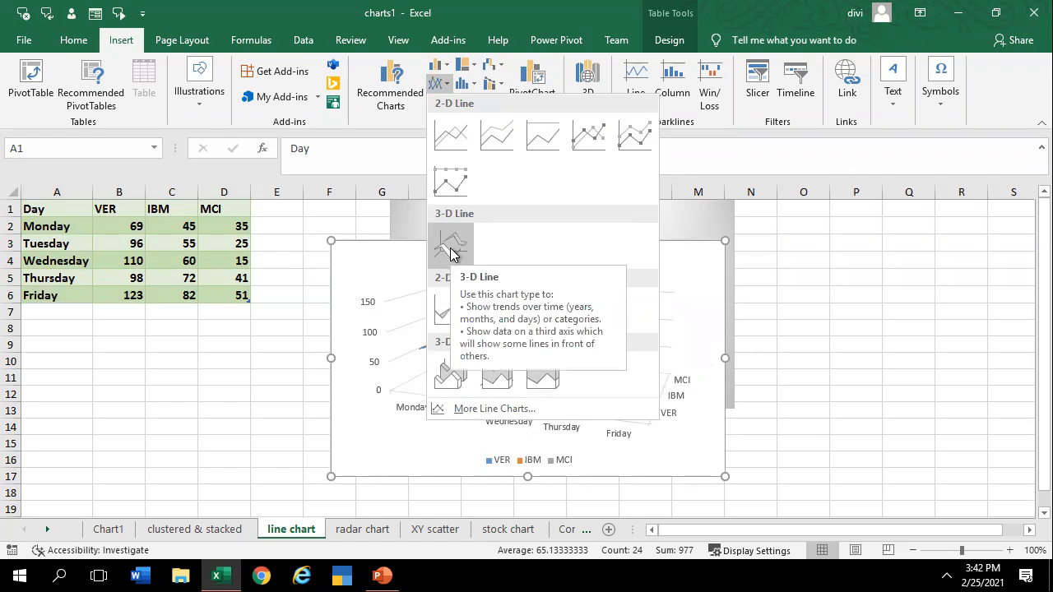
pyautogui.moveTo(749, 528); pyautogui.dragTo(779, 528)
pyautogui.moveTo(740, 379); pyautogui.dragTo(730, 394)
pyautogui.press('Left')
pyautogui.press('Left')
pyautogui.press('Left')
pyautogui.press('Left')
pyautogui.press('Left')
pyautogui.press('Left')
pyautogui.press('Left')
pyautogui.press('Left')
pyautogui.press('Left')
pyautogui.press('Left')
pyautogui.press('Left')
pyautogui.press('Left')
pyautogui.press('Left')
pyautogui.press('Left')
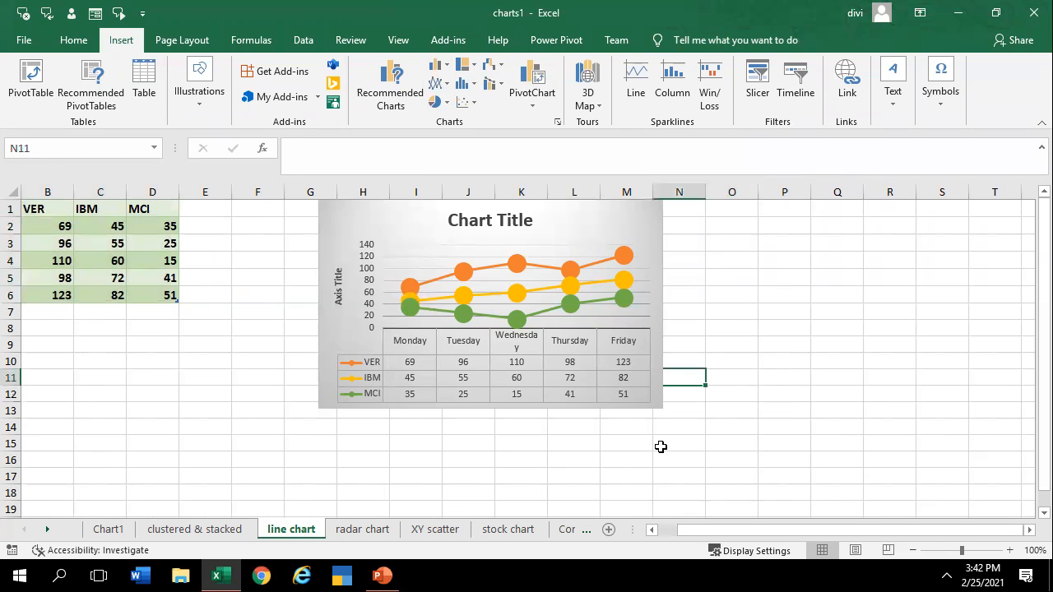
pyautogui.click(843, 406)
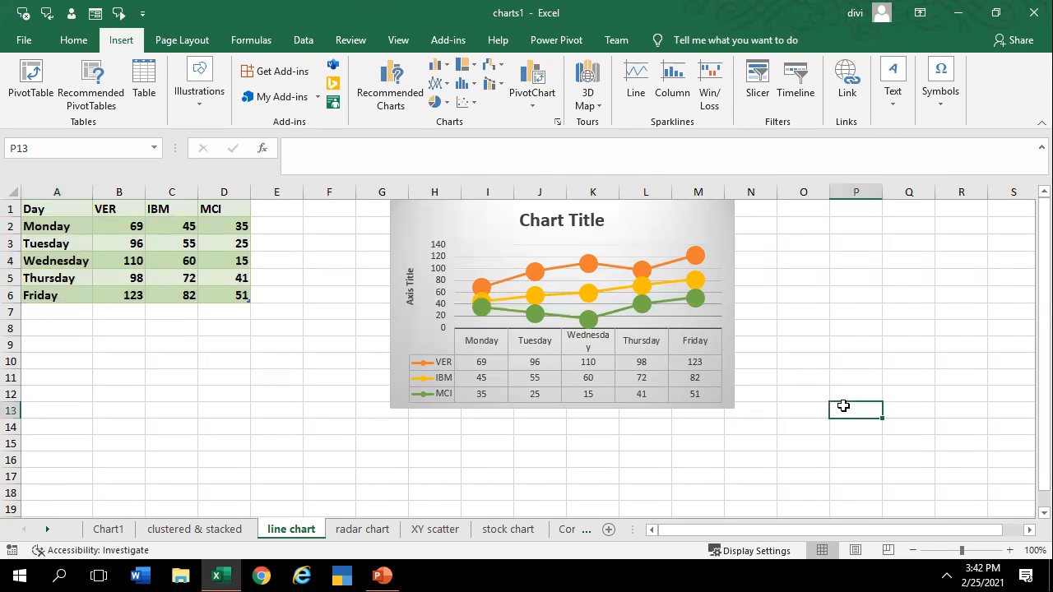
pyautogui.press('Right')
pyautogui.press('Right')
pyautogui.press('Right')
pyautogui.press('Right')
pyautogui.press('Right')
pyautogui.press('Right')
pyautogui.press('Right')
pyautogui.press('Right')
pyautogui.press('Right')
pyautogui.press('Right')
pyautogui.press('Right')
pyautogui.press('Right')
pyautogui.press('Right')
pyautogui.press('Right')
pyautogui.press('Right')
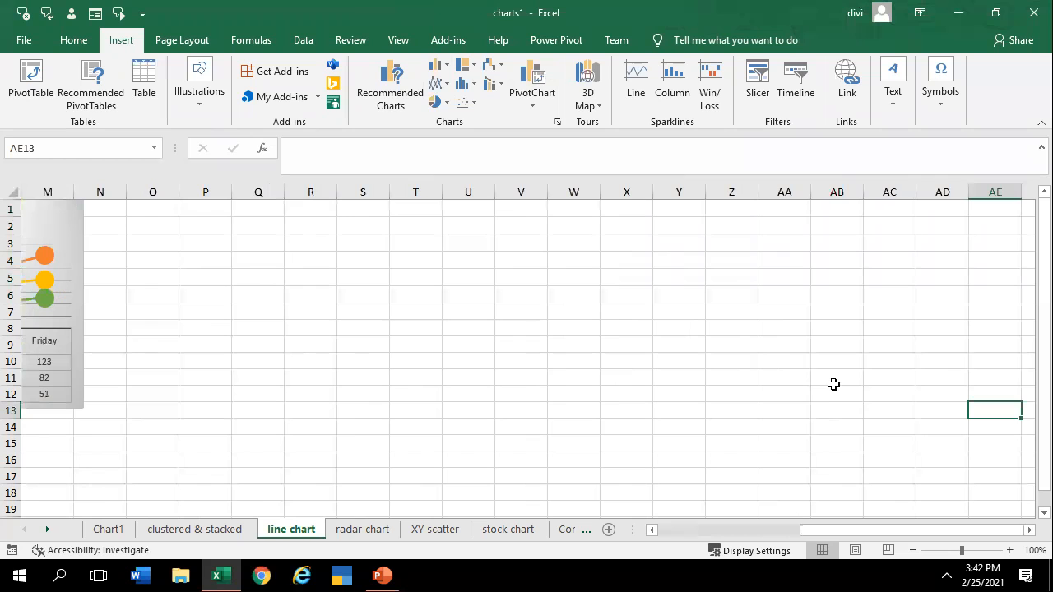
pyautogui.press('Left')
pyautogui.press('Left')
pyautogui.press('Left')
pyautogui.press('Left')
pyautogui.press('Left')
pyautogui.press('Left')
pyautogui.press('Left')
pyautogui.press('Left')
pyautogui.press('Left')
pyautogui.press('Left')
pyautogui.press('Left')
pyautogui.press('Left')
pyautogui.press('Left')
pyautogui.press('Left')
pyautogui.press('Left')
pyautogui.press('Left')
pyautogui.press('Left')
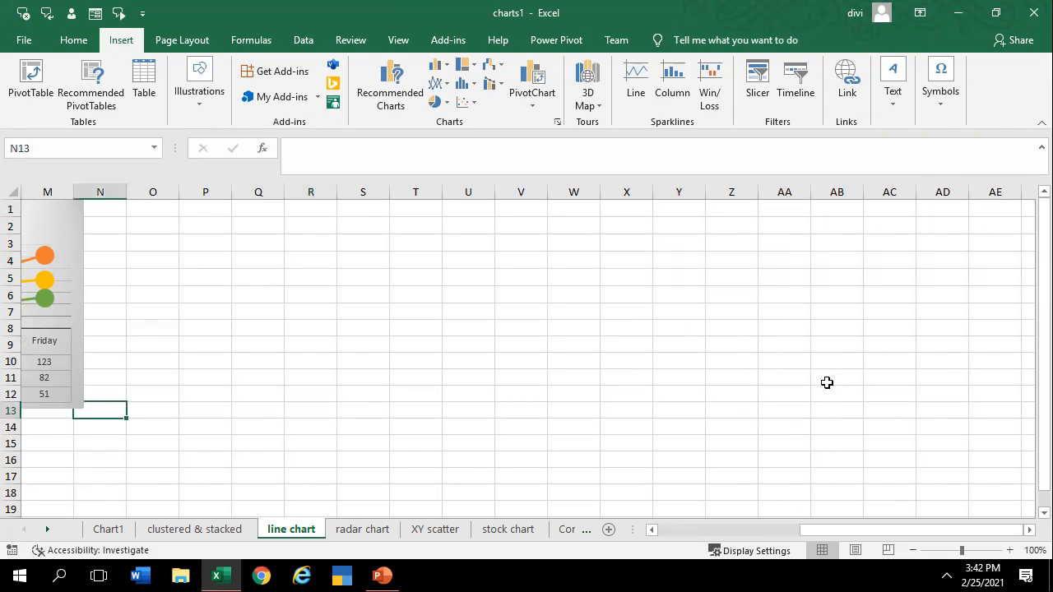
pyautogui.press('Left')
pyautogui.press('Left')
pyautogui.press('Left')
pyautogui.press('Left')
pyautogui.press('Left')
pyautogui.press('Left')
pyautogui.press('Left')
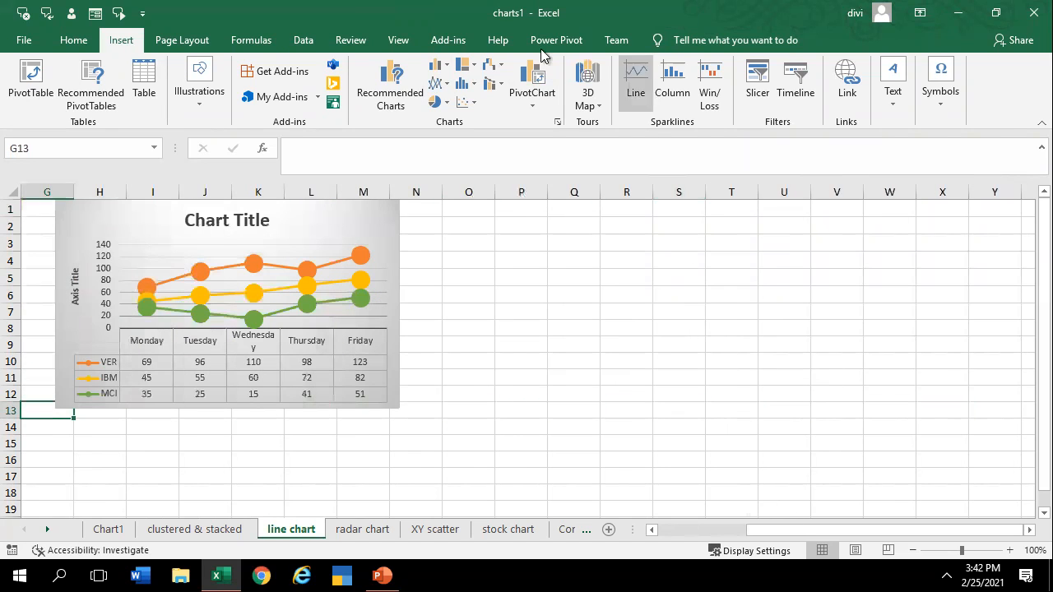
pyautogui.click(436, 83)
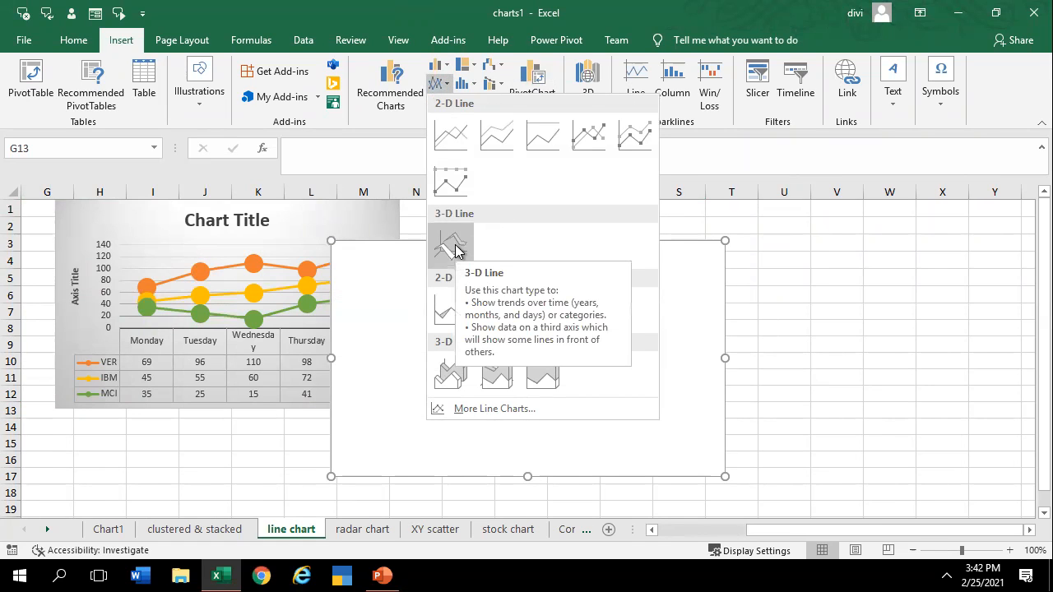
pyautogui.click(455, 249)
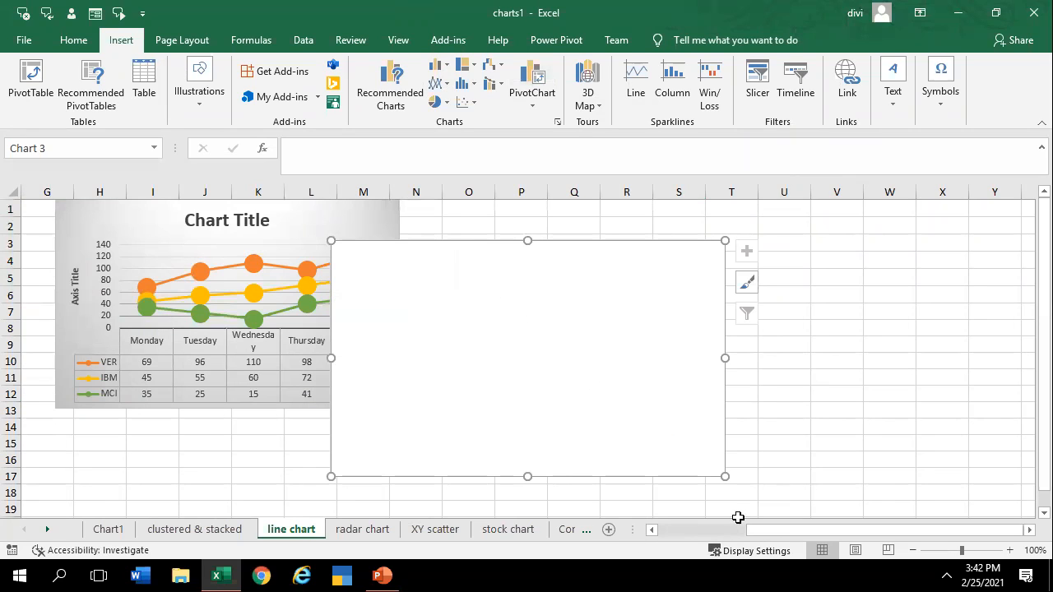
pyautogui.click(727, 249)
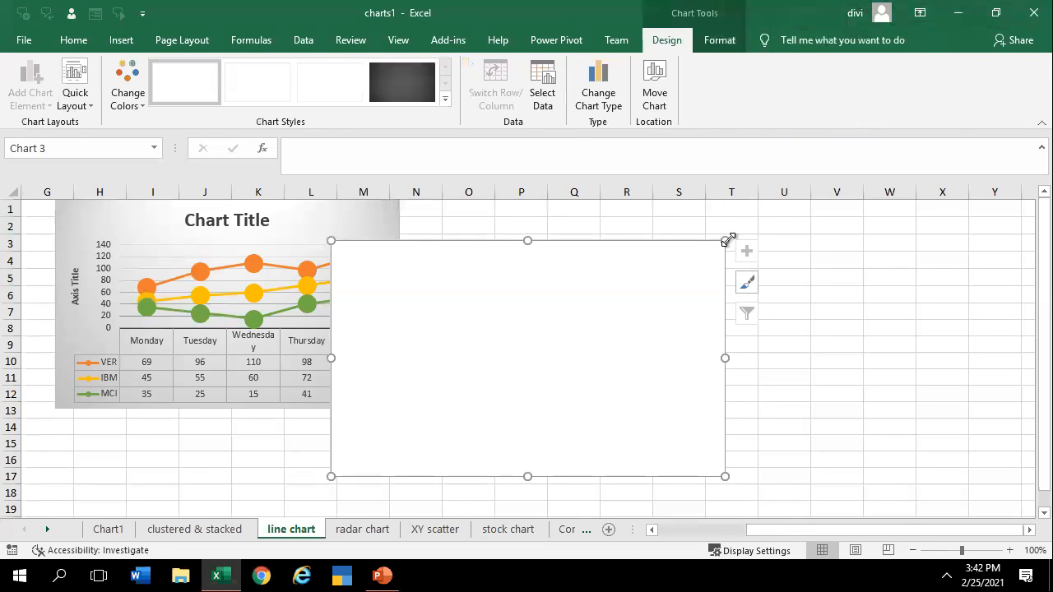
pyautogui.press('Delete')
# Select the data range A1:D6 and open the full list of chart types for it
pyautogui.moveTo(765, 527); pyautogui.dragTo(370, 261)
pyautogui.moveTo(41, 209); pyautogui.dragTo(136, 290)
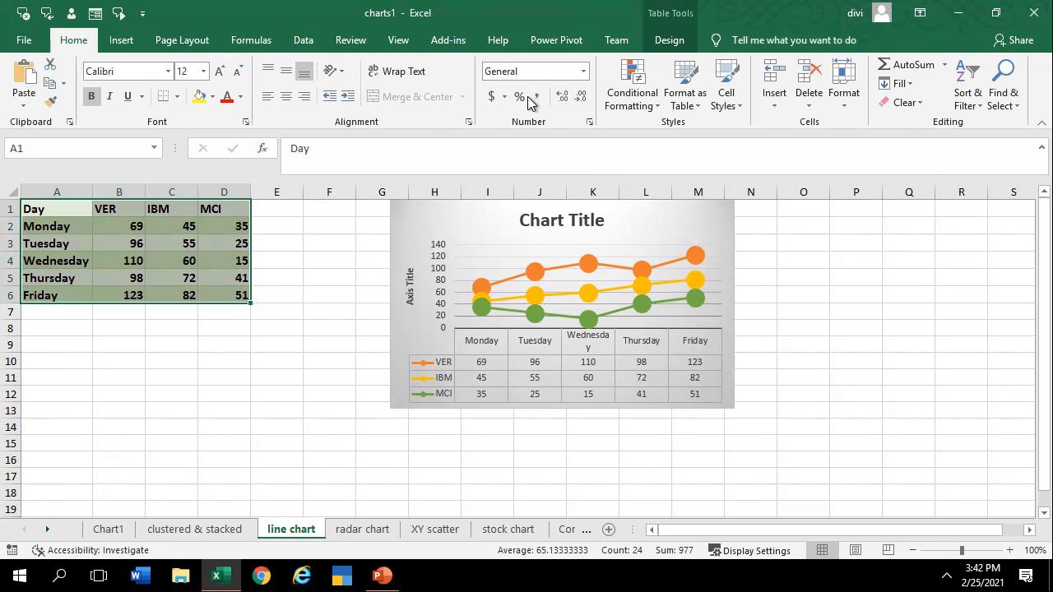
pyautogui.scroll(-1, 529, 101)
pyautogui.click(382, 100)
pyautogui.click(401, 71)
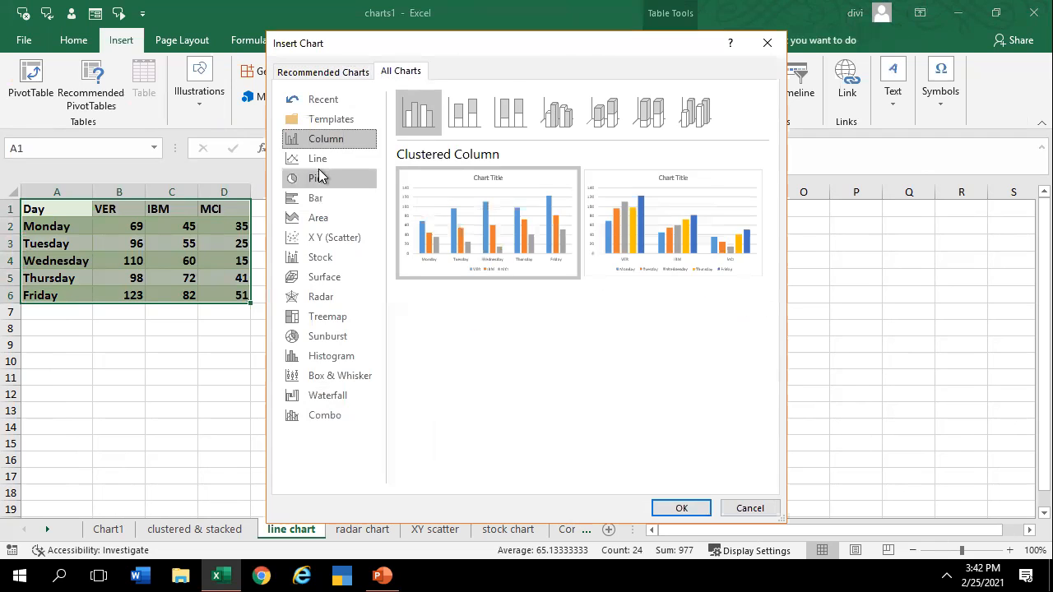
# Preview the line chart subtypes for the selected data, including 100% Stacked Line and Stacked Line with Markers
pyautogui.click(312, 167)
pyautogui.moveTo(504, 208)
pyautogui.click(499, 116)
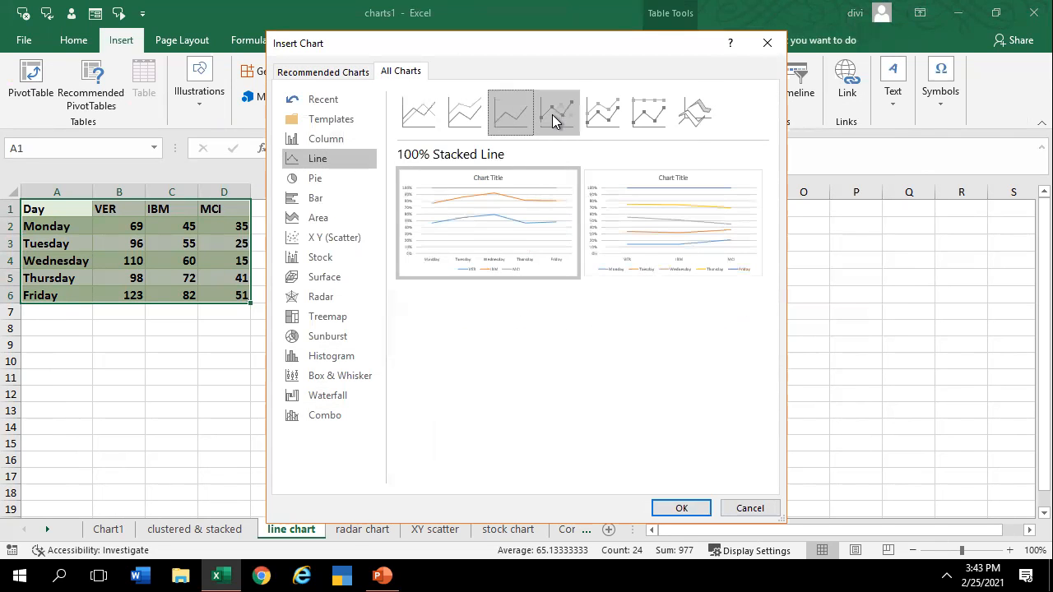
pyautogui.click(552, 114)
pyautogui.click(591, 128)
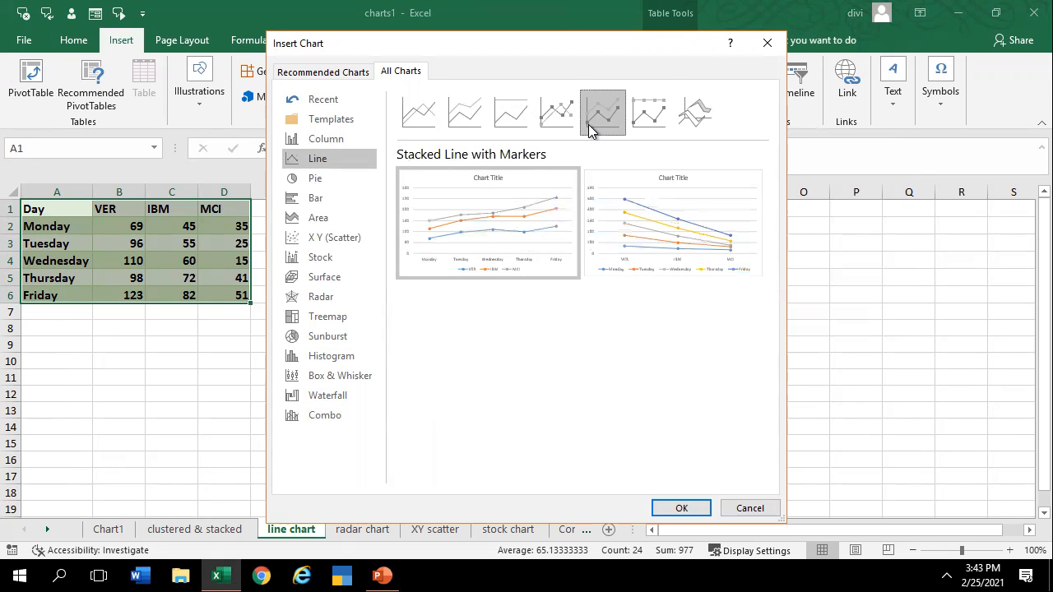
pyautogui.click(634, 126)
# Insert a 3-D Line chart with the weekdays as categories and VER, IBM and MCI as series
pyautogui.click(686, 123)
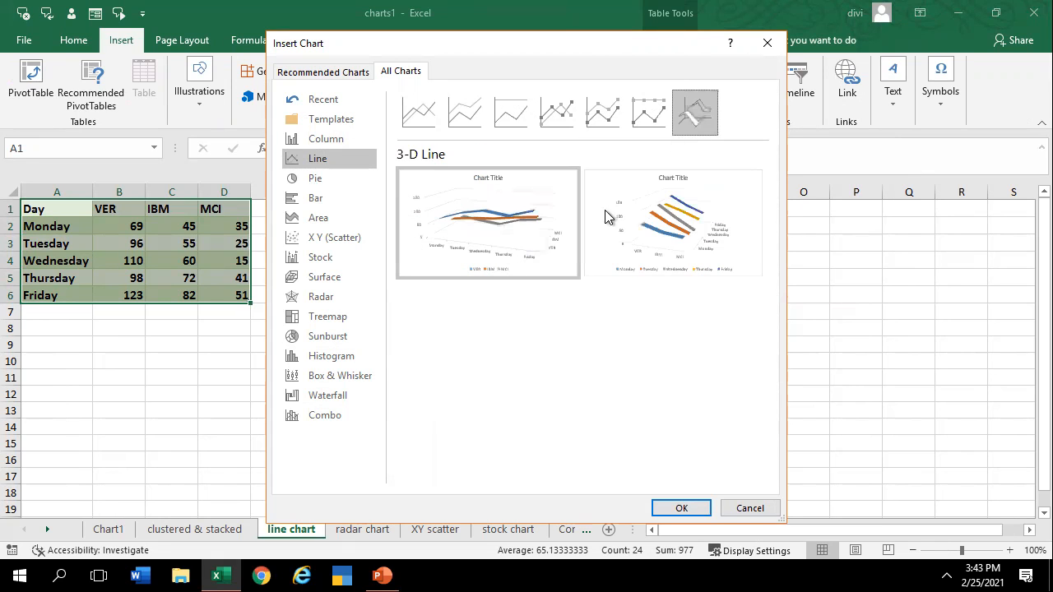
pyautogui.moveTo(453, 242)
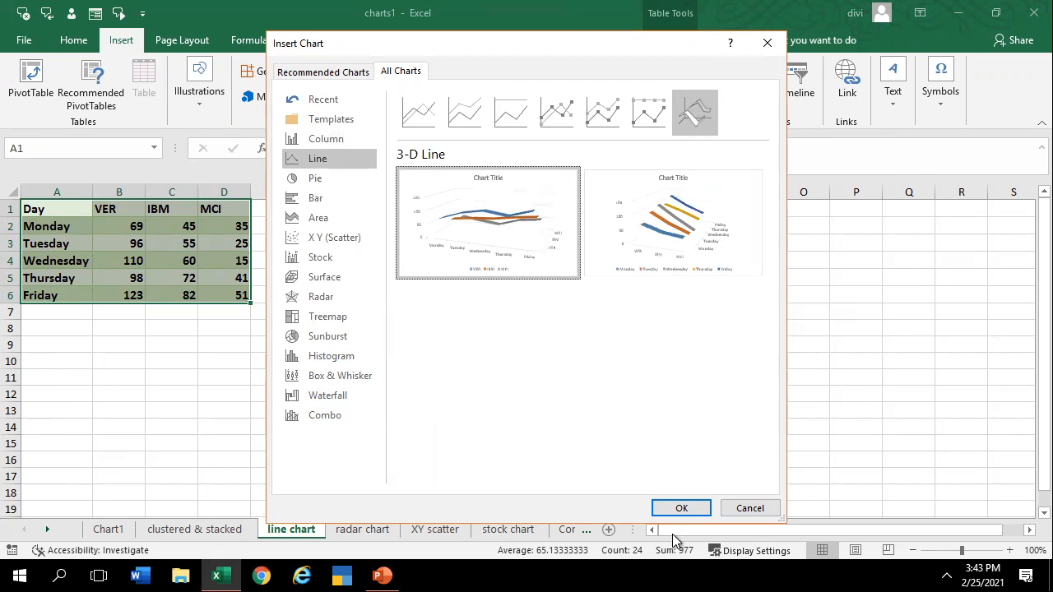
pyautogui.click(678, 507)
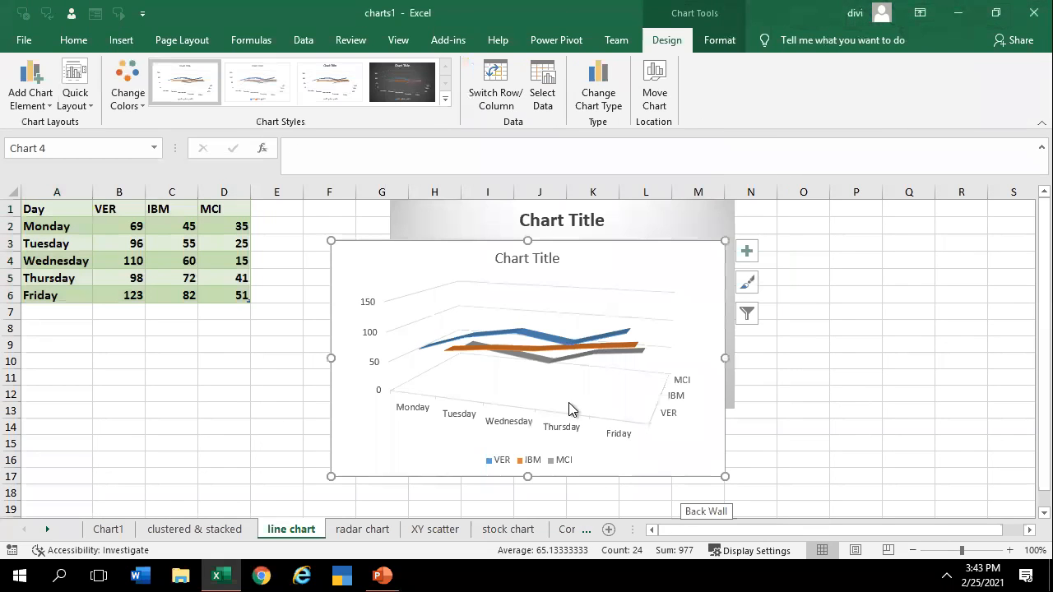
# Try the orange outline shape style on the 3-D line chart's VER series and undo it
pyautogui.click(505, 333)
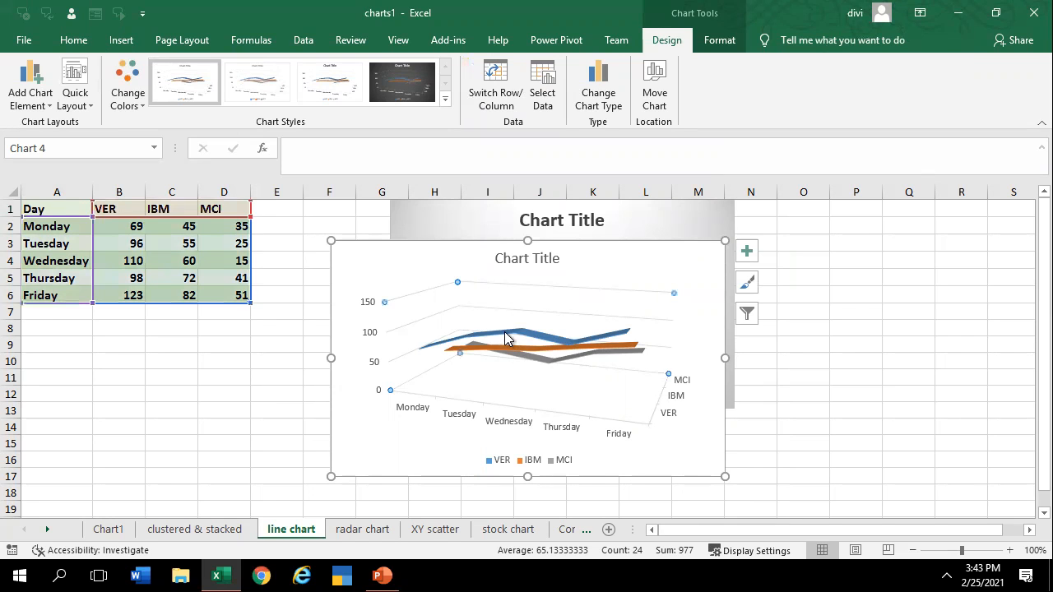
pyautogui.click(505, 333)
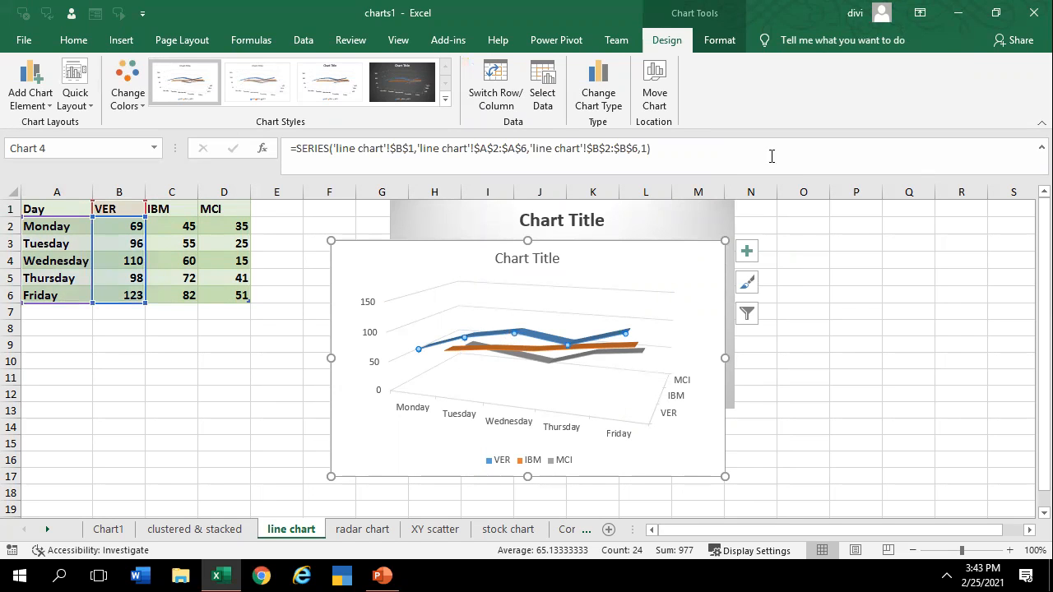
pyautogui.click(727, 43)
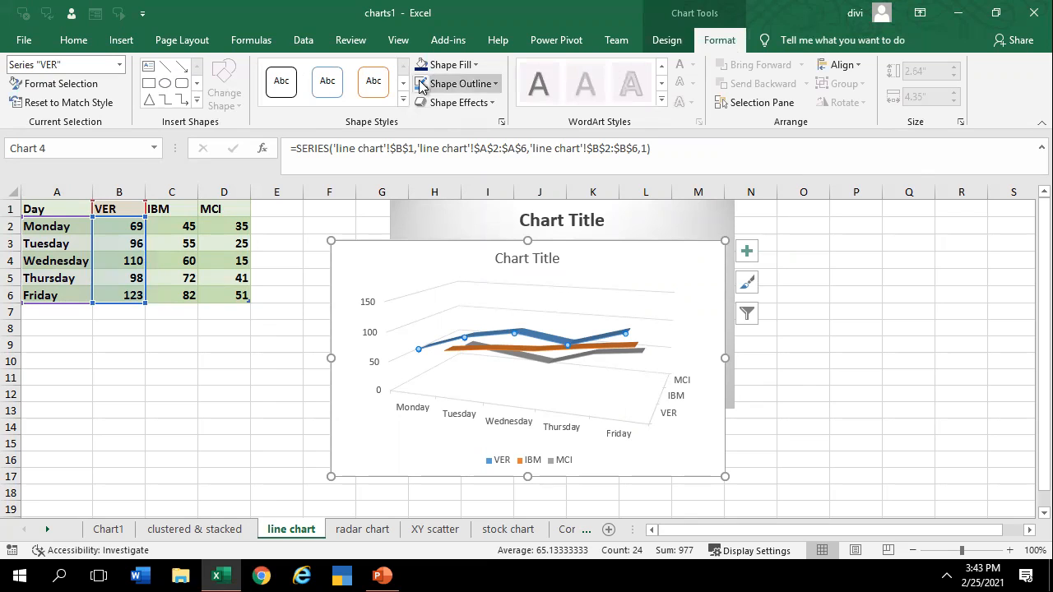
pyautogui.click(372, 82)
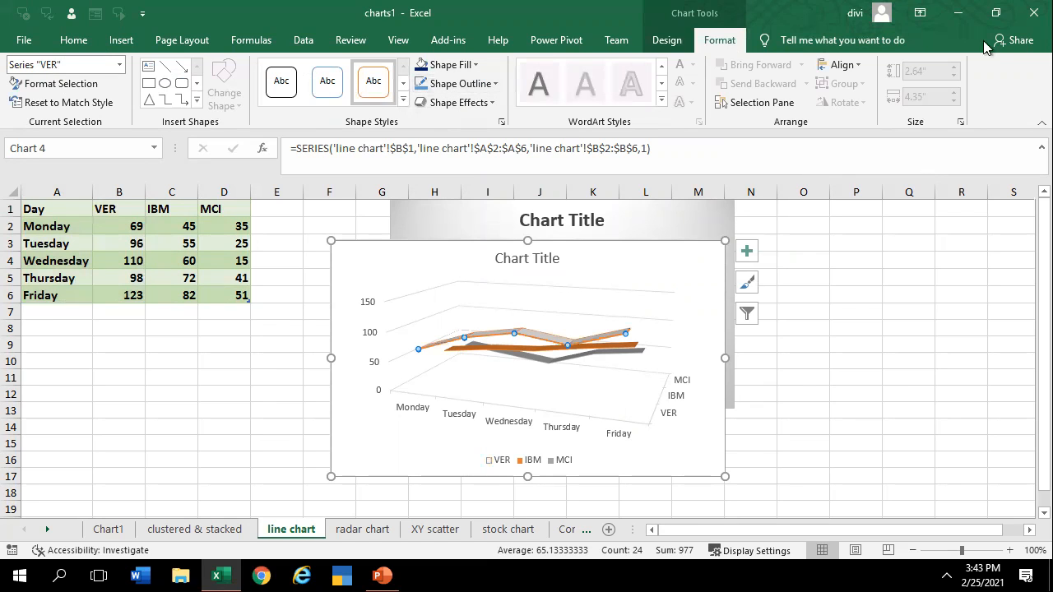
pyautogui.hotkey('ctrl', 'z')
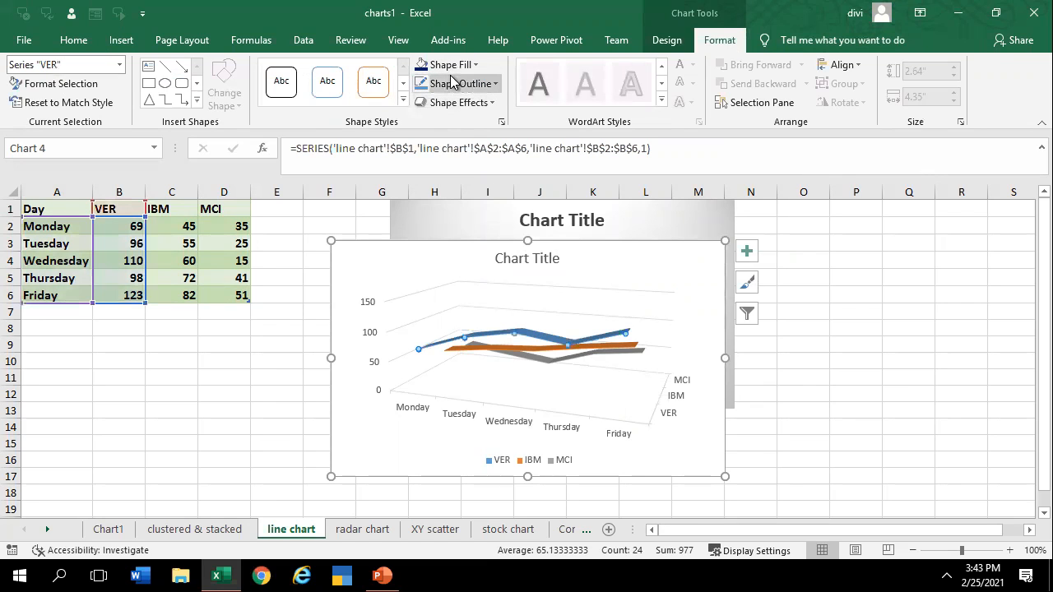
# Examine the fill colours and the outline weight and dash options available for the VER series
pyautogui.click(451, 65)
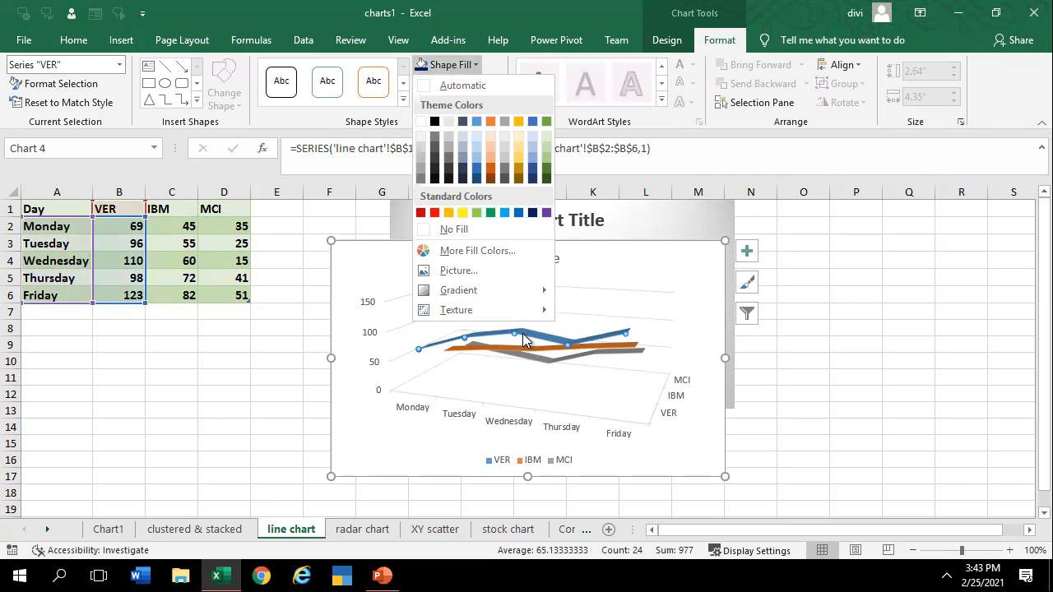
pyautogui.click(523, 333)
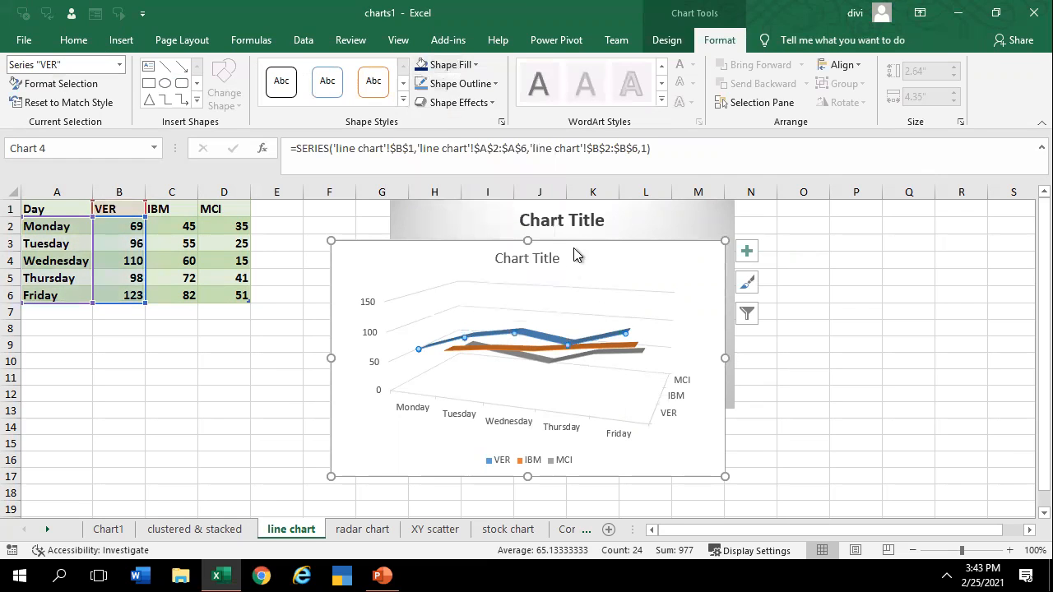
pyautogui.click(488, 87)
pyautogui.moveTo(531, 310)
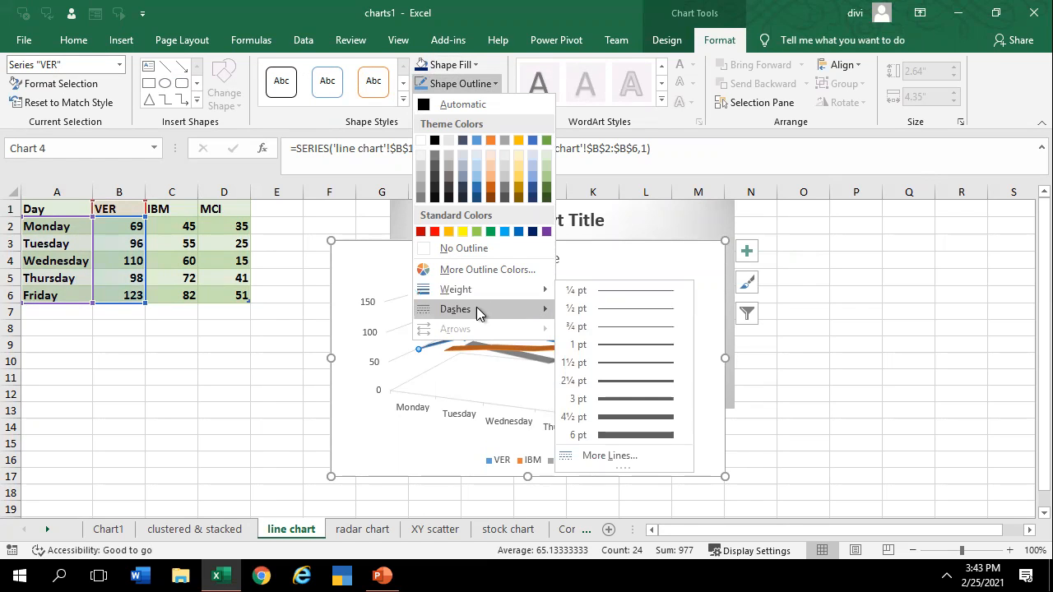
pyautogui.moveTo(468, 288)
pyautogui.click(598, 433)
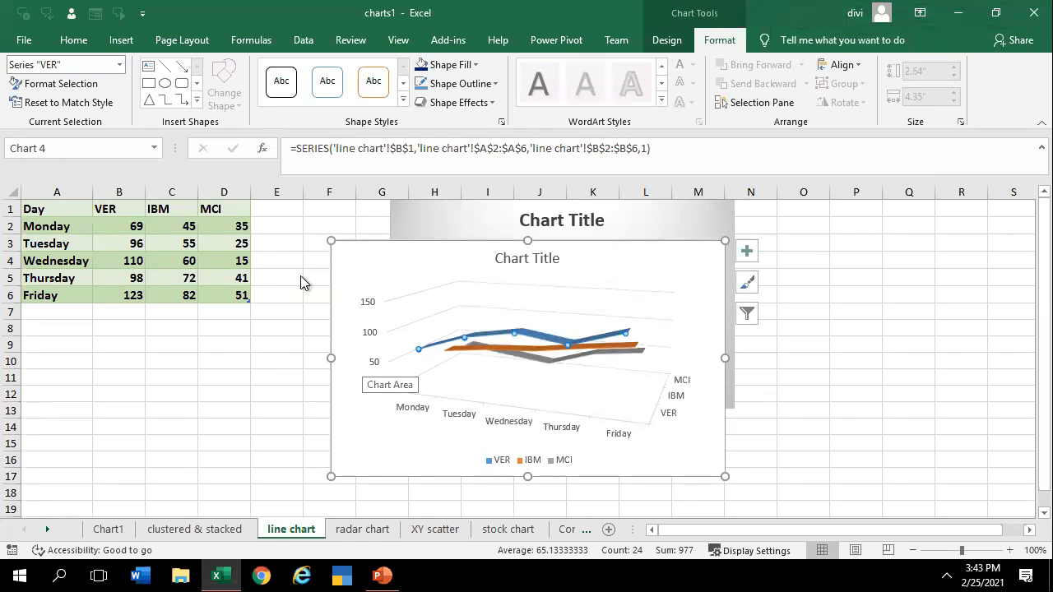
# Highlight the chart's source data: the weekday labels, the VER, IBM and MCI columns, and the values in B2:D6
pyautogui.moveTo(42, 209); pyautogui.dragTo(218, 298)
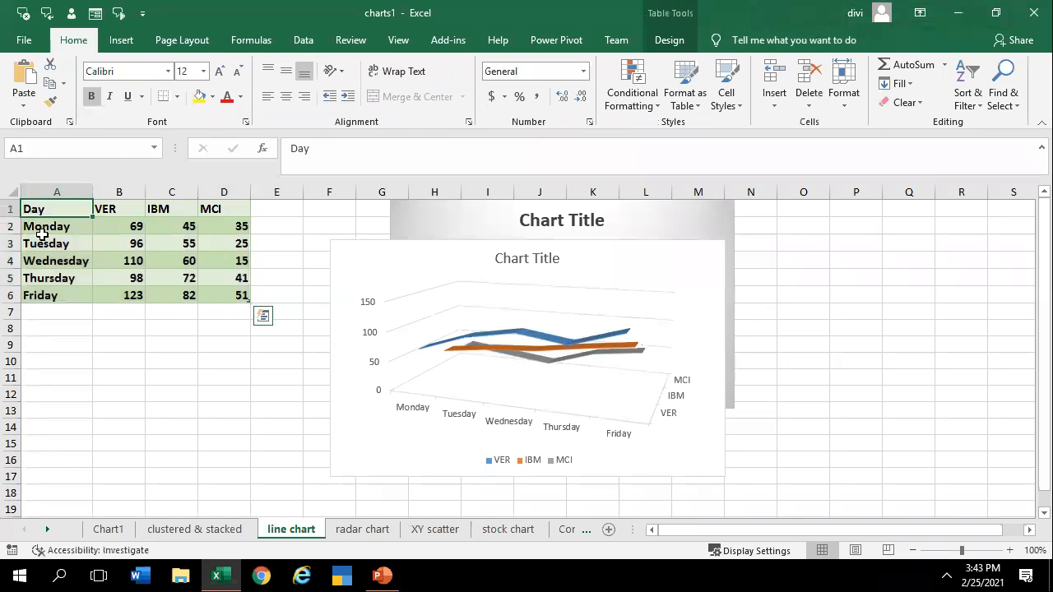
pyautogui.moveTo(42, 234); pyautogui.dragTo(52, 295)
pyautogui.moveTo(119, 226); pyautogui.dragTo(124, 295)
pyautogui.moveTo(171, 224); pyautogui.dragTo(169, 302)
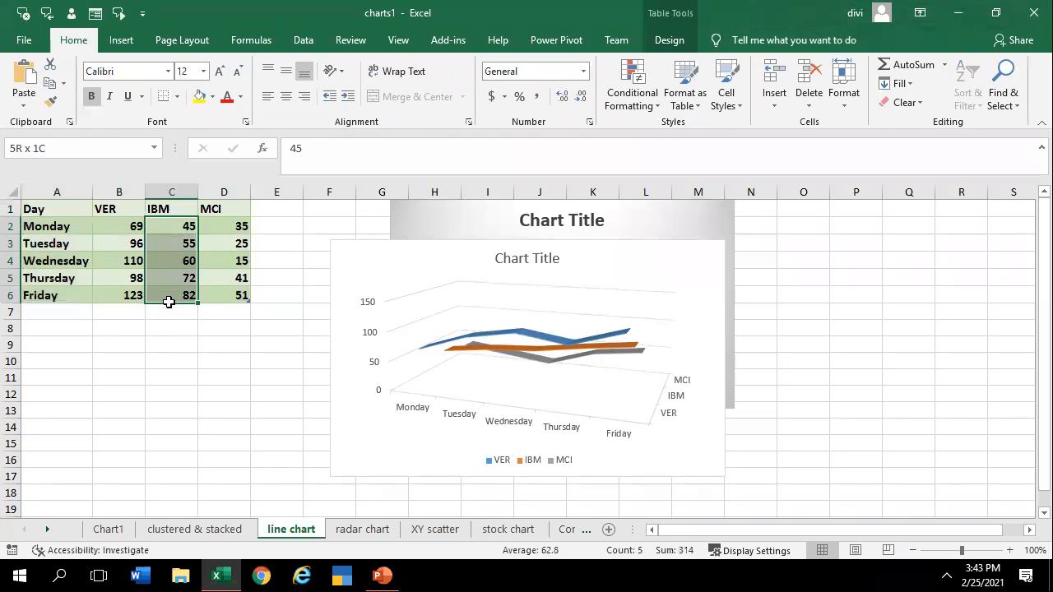
pyautogui.moveTo(96, 215); pyautogui.dragTo(123, 296)
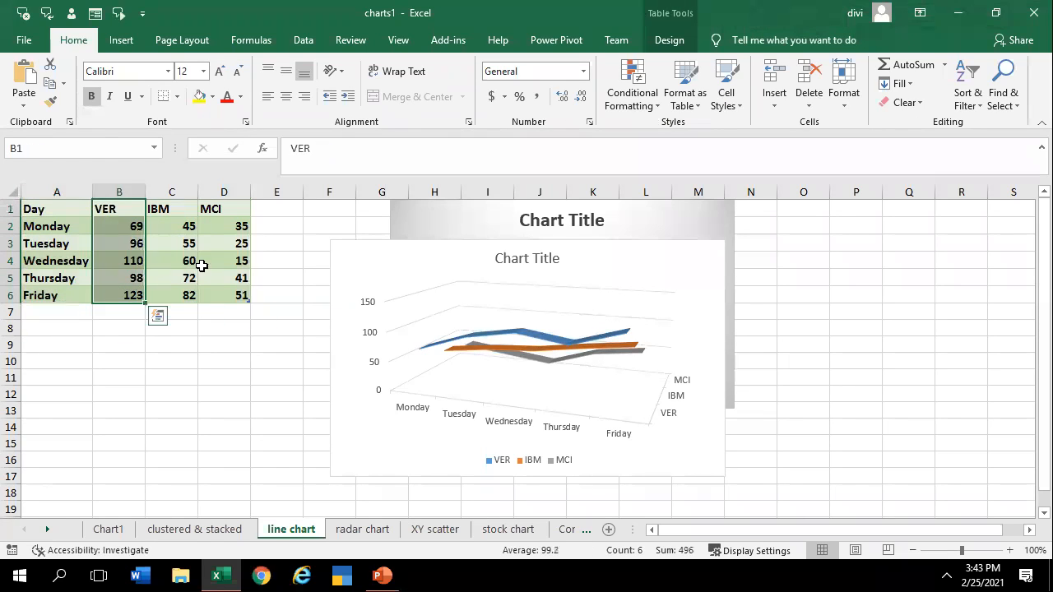
pyautogui.moveTo(170, 213); pyautogui.dragTo(203, 280)
pyautogui.moveTo(216, 214); pyautogui.dragTo(221, 263)
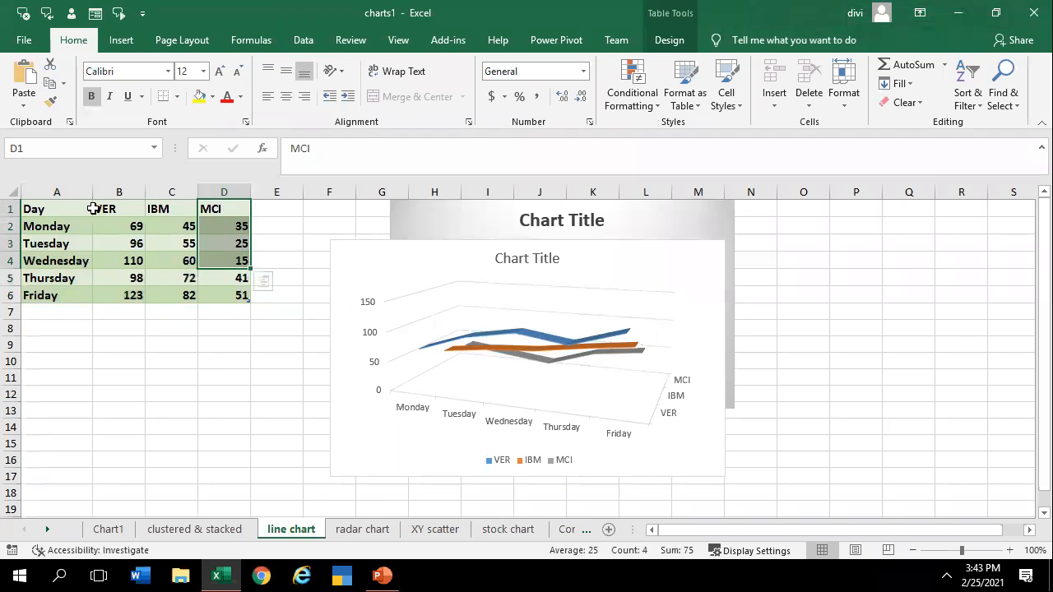
pyautogui.moveTo(93, 209); pyautogui.dragTo(115, 305)
pyautogui.click(209, 284)
pyautogui.moveTo(115, 216); pyautogui.dragTo(218, 293)
pyautogui.moveTo(119, 221); pyautogui.dragTo(213, 293)
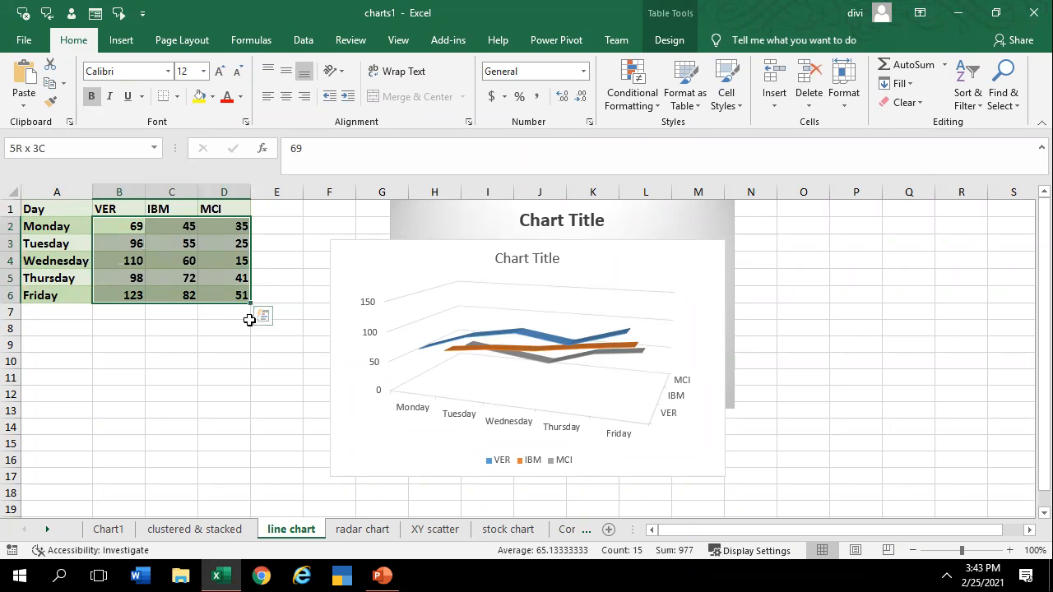
pyautogui.click(482, 347)
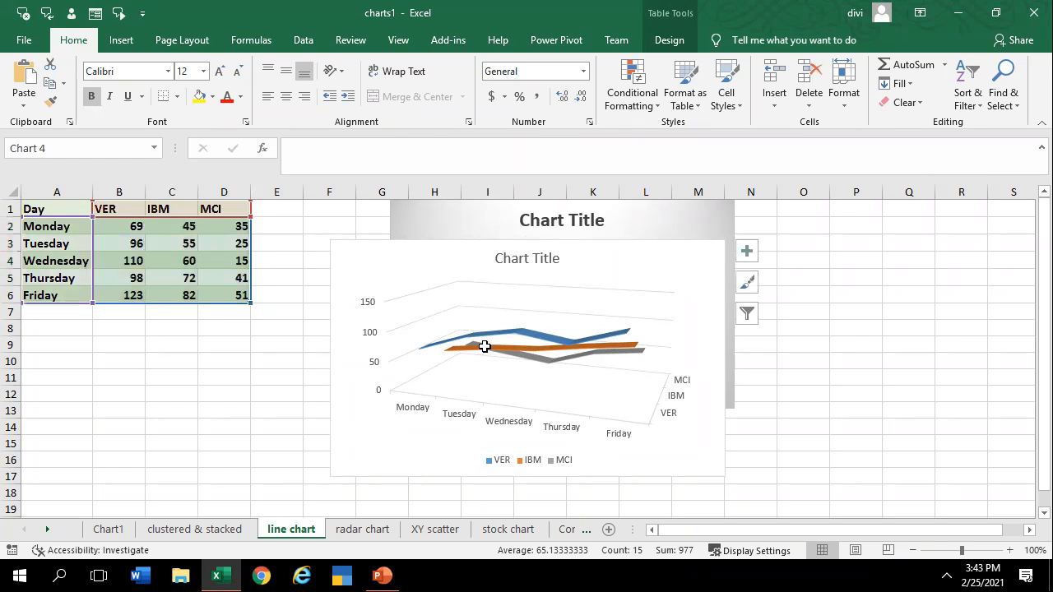
pyautogui.click(541, 362)
pyautogui.click(537, 342)
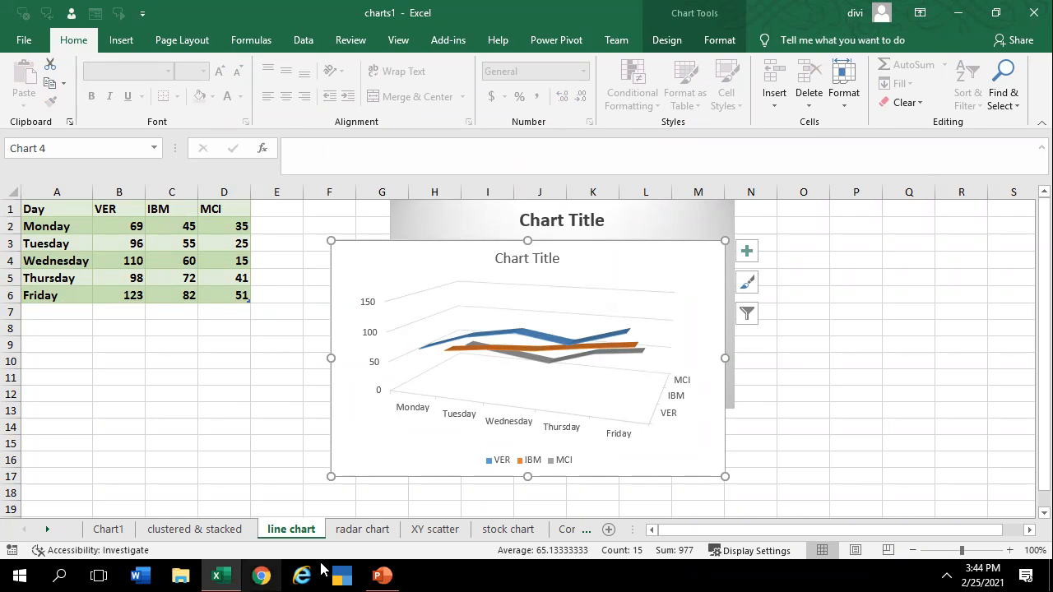
# On the radar chart sheet, move the existing radar chart away from the data to about columns N to T
pyautogui.click(356, 535)
pyautogui.click(287, 342)
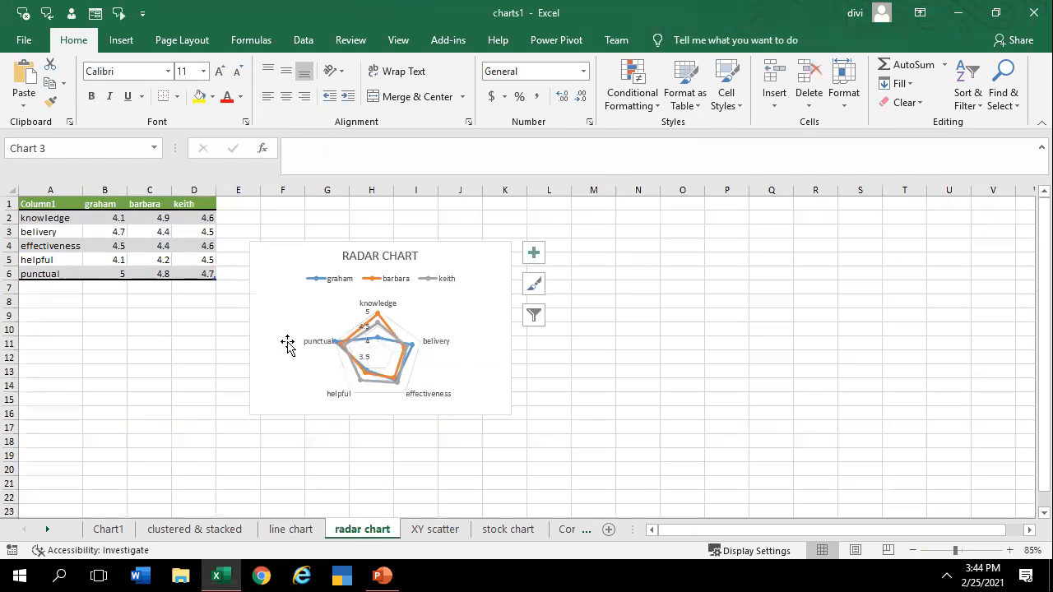
pyautogui.moveTo(289, 313); pyautogui.dragTo(674, 335)
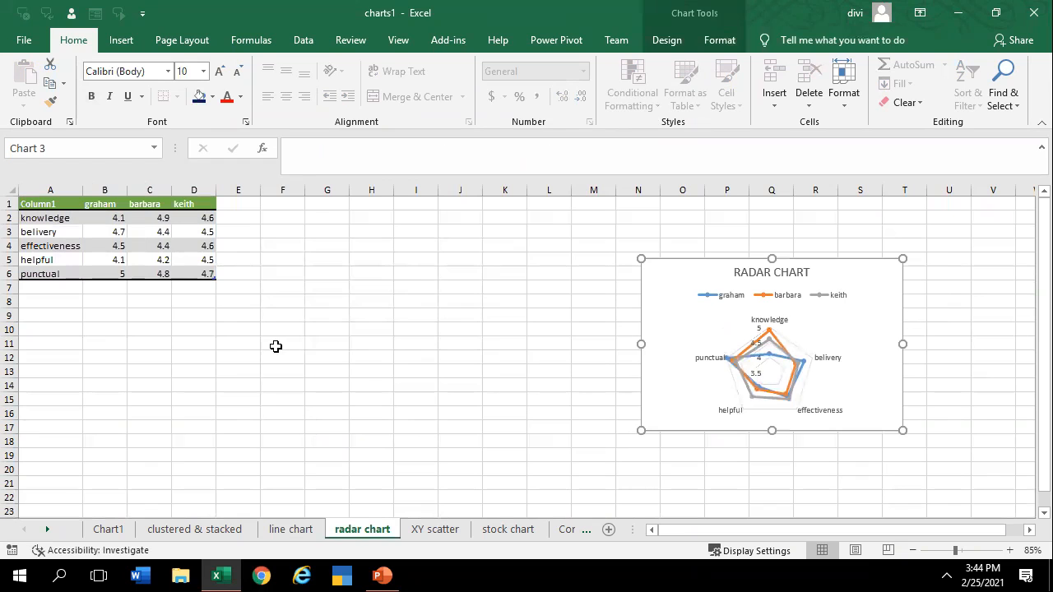
pyautogui.click(277, 348)
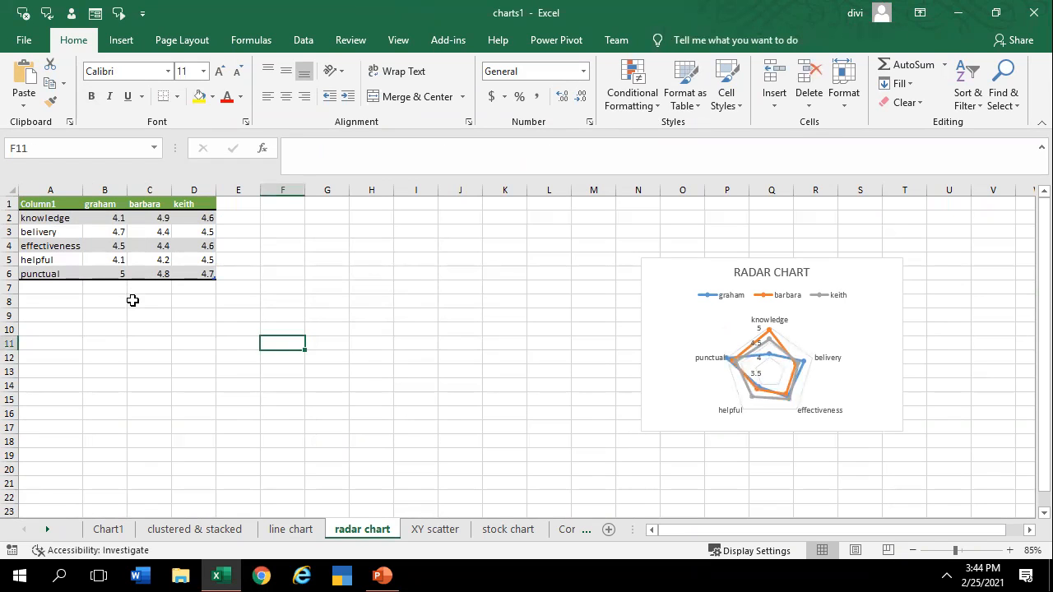
# Insert a Radar chart from A1:D6 with the five criteria as categories and the three people as series
pyautogui.scroll(2, 133, 300)
pyautogui.moveTo(33, 228); pyautogui.dragTo(206, 308)
pyautogui.moveTo(47, 216); pyautogui.dragTo(255, 307)
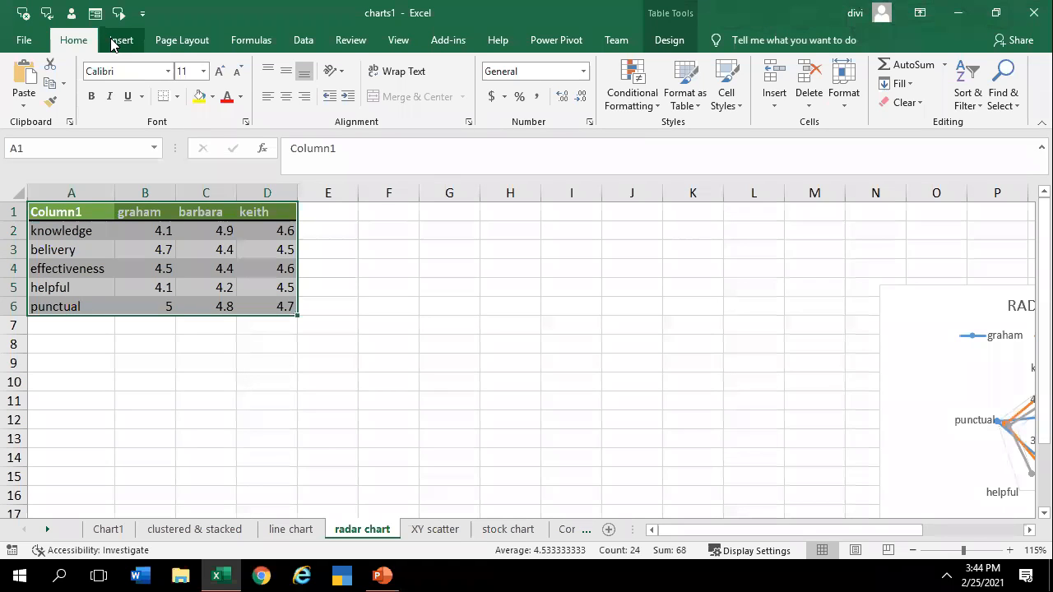
pyautogui.click(121, 40)
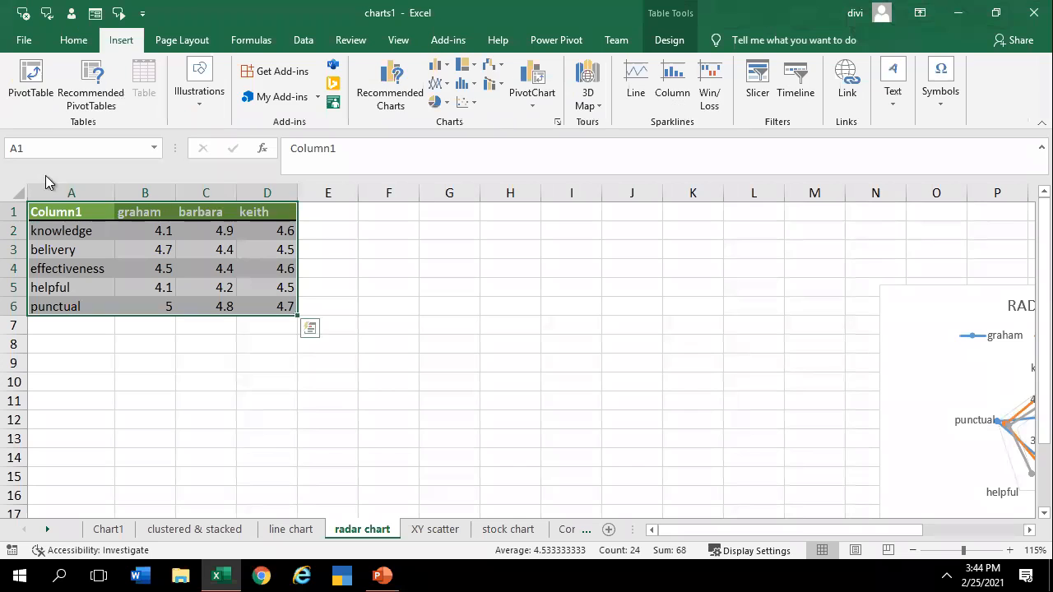
pyautogui.click(392, 97)
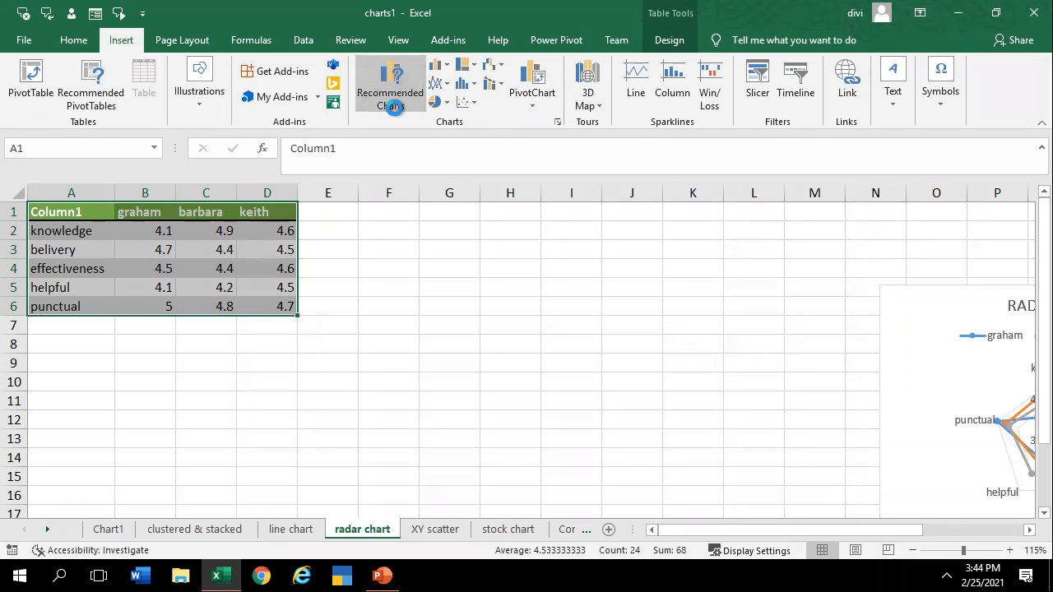
pyautogui.click(410, 78)
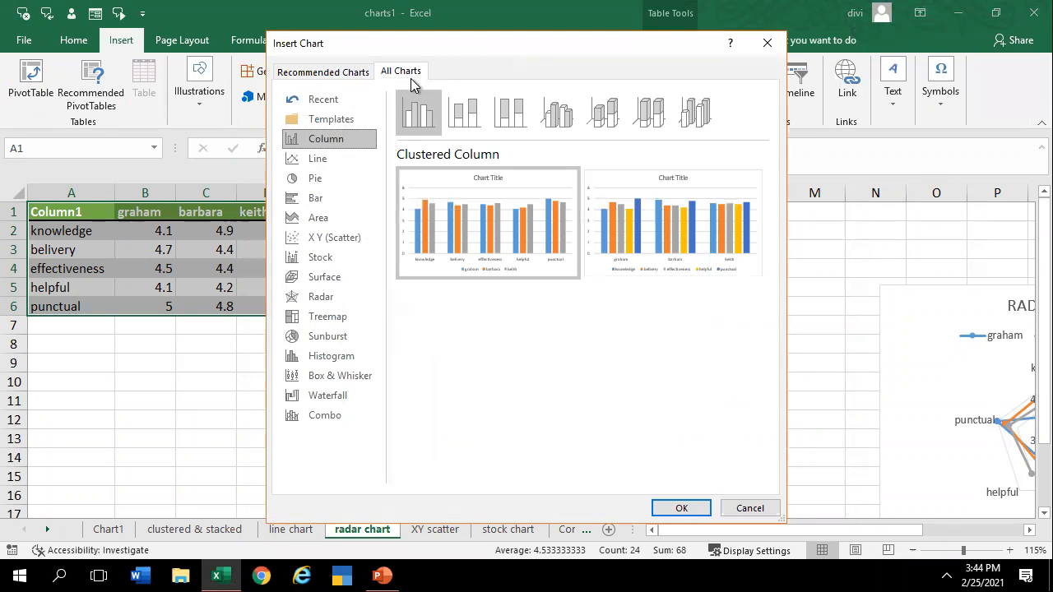
pyautogui.click(323, 300)
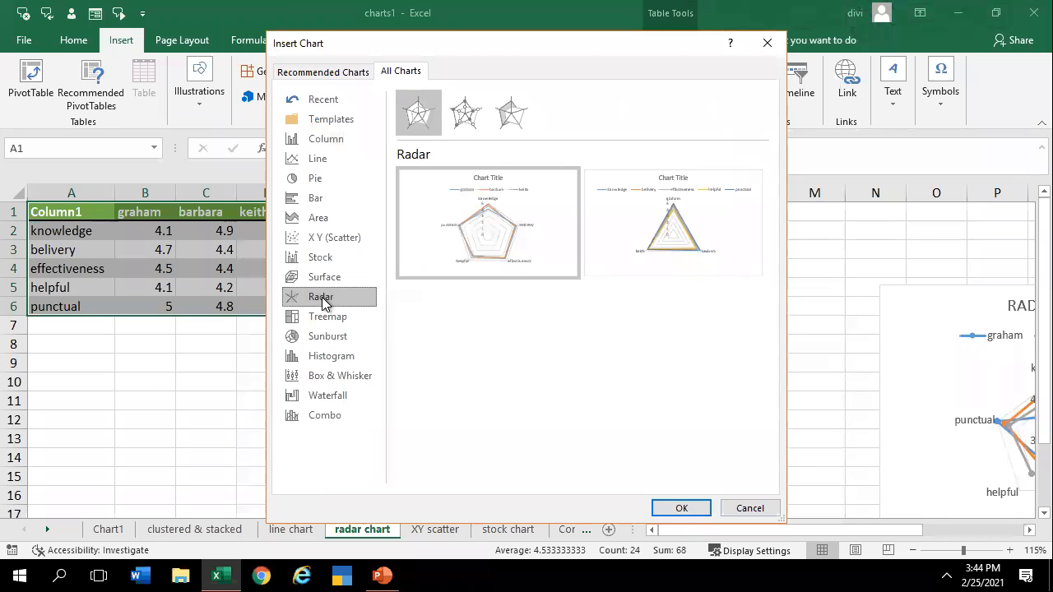
pyautogui.moveTo(528, 254)
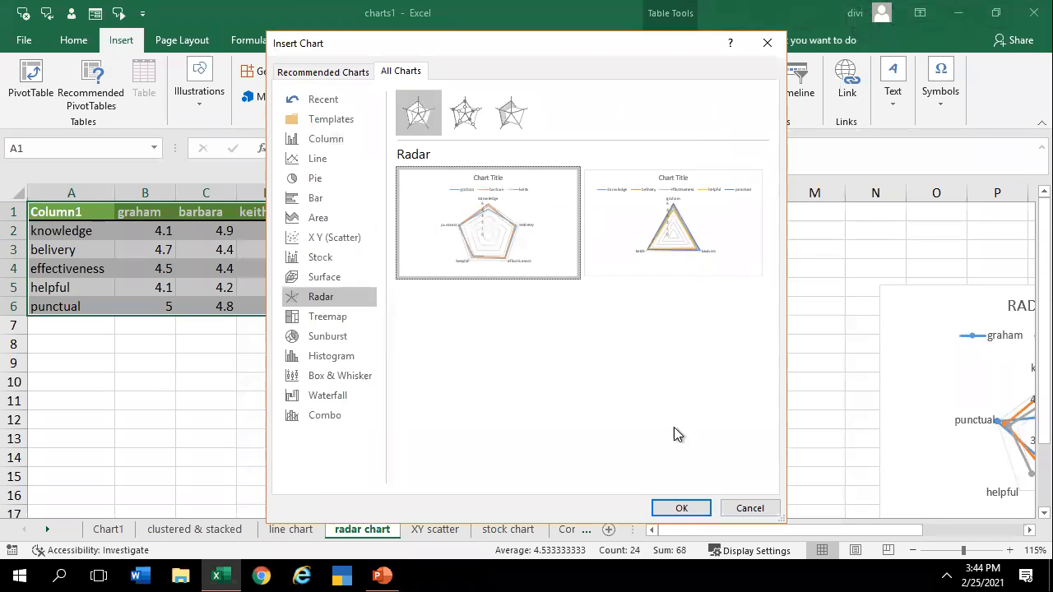
pyautogui.click(686, 507)
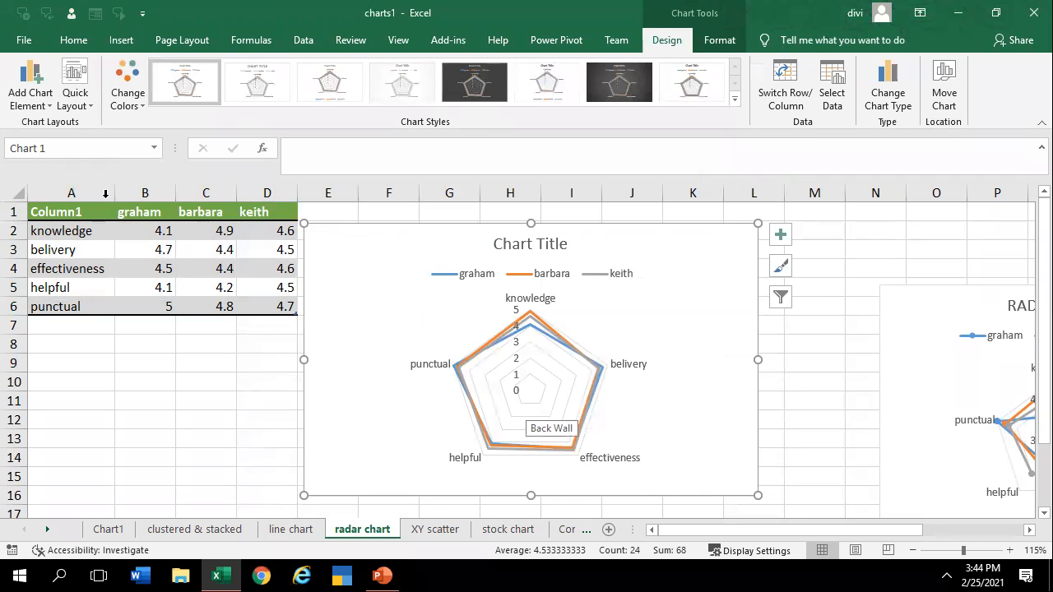
# Change the first person's knowledge score in B2, trying 5 and ending with 7
pyautogui.click(137, 231)
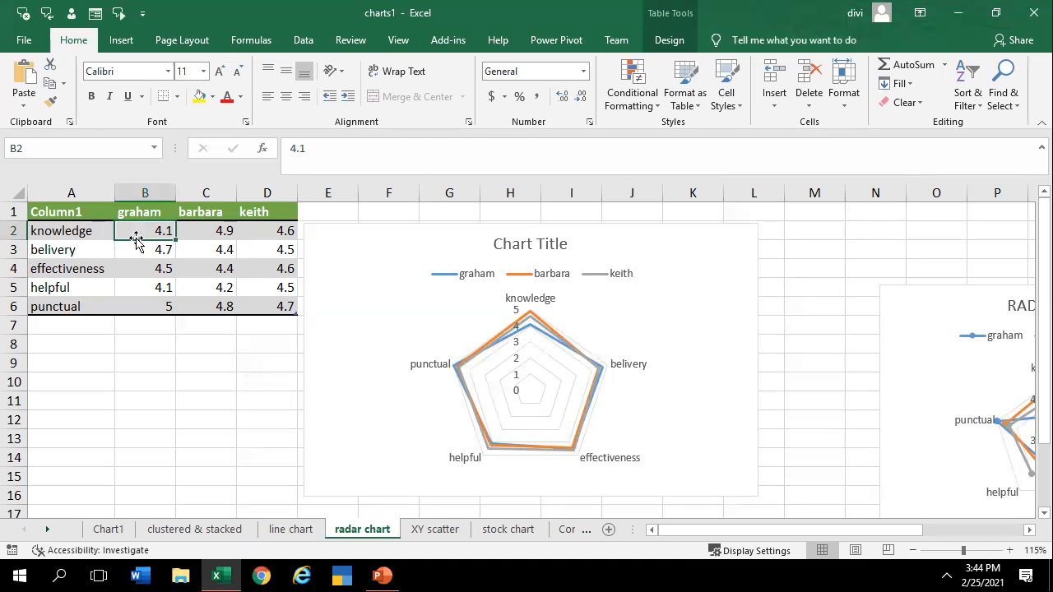
pyautogui.write('5')
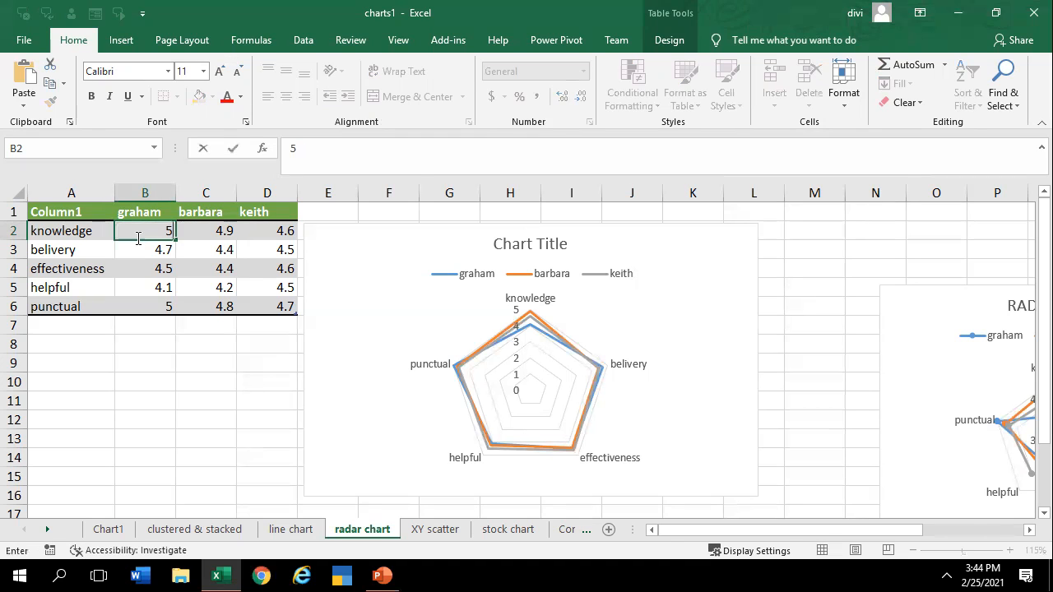
pyautogui.press('Return')
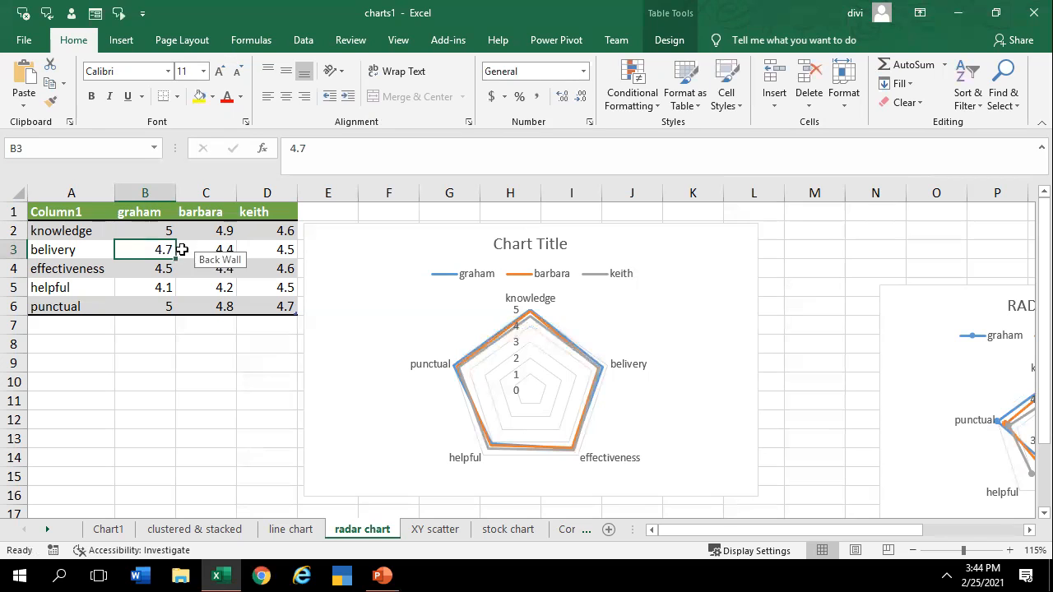
pyautogui.write('7')
pyautogui.press('Return')
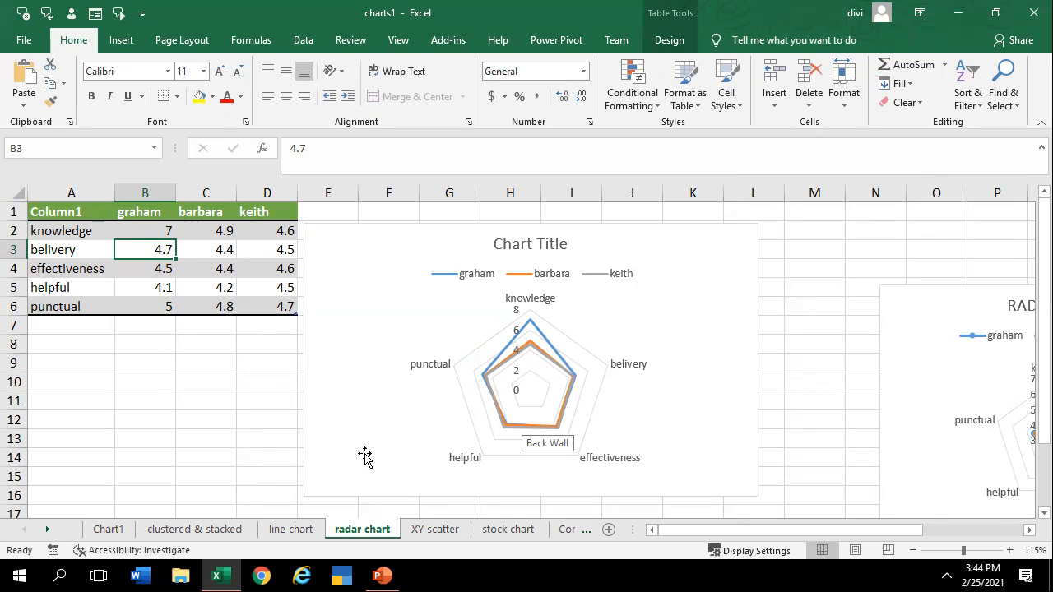
# Set the line transparency of the new radar chart's major gridlines to 50%
pyautogui.click(681, 36)
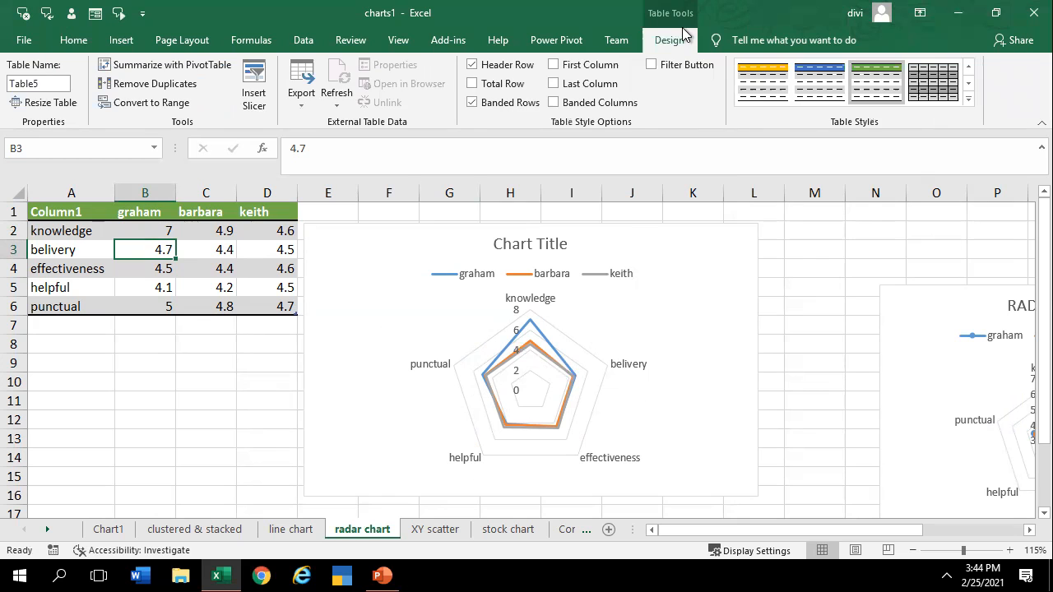
pyautogui.click(421, 364)
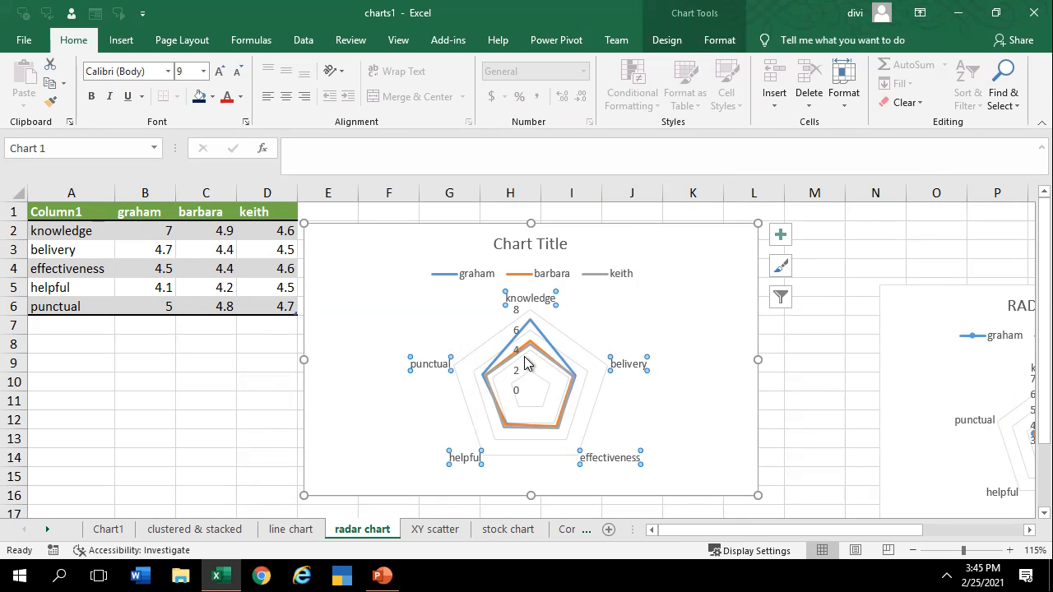
pyautogui.click(531, 384)
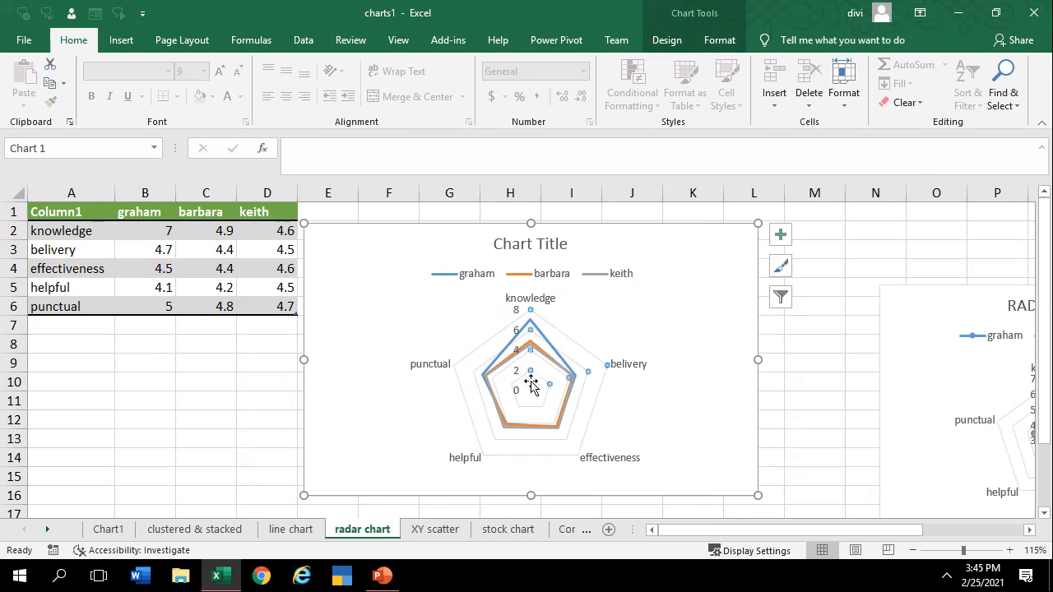
pyautogui.click(710, 46)
pyautogui.click(73, 86)
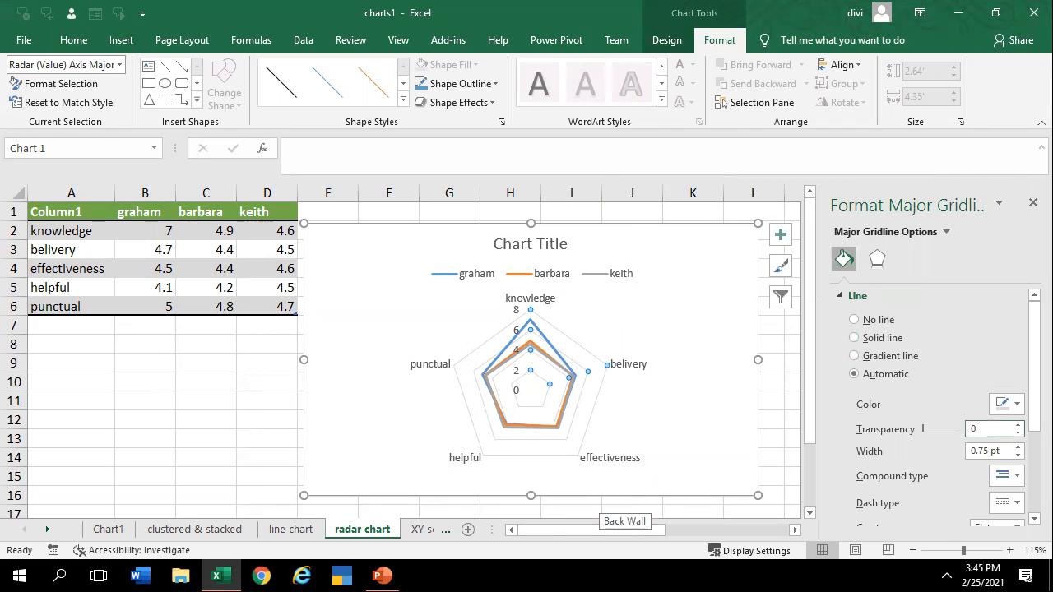
pyautogui.press('Delete')
pyautogui.write('50')
pyautogui.press('Return')
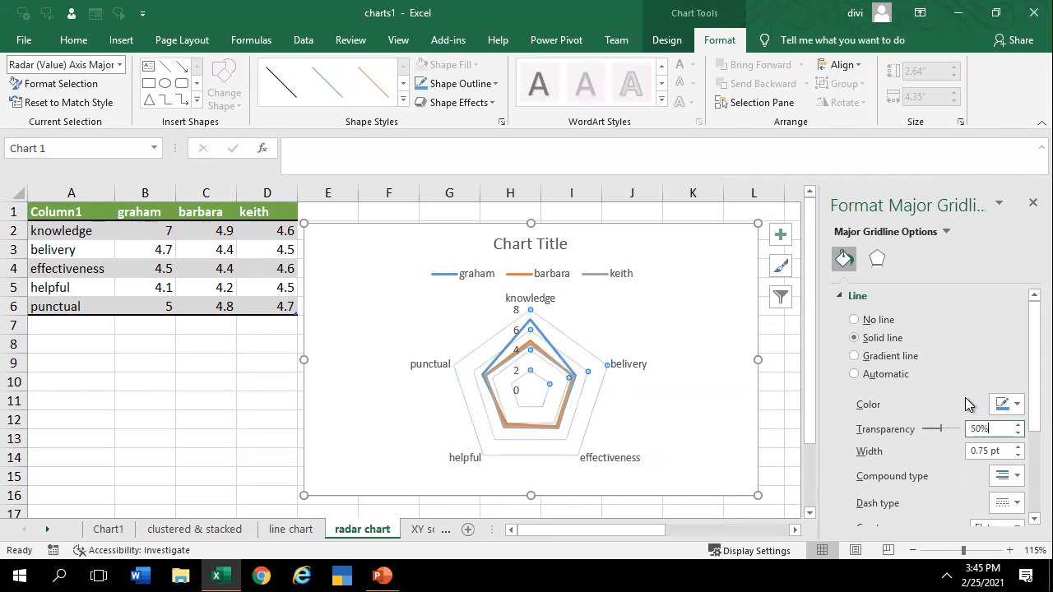
# Try much thicker major gridlines on the radar chart and settle on a line width of 1.75 pt
pyautogui.scroll(-3, 983, 362)
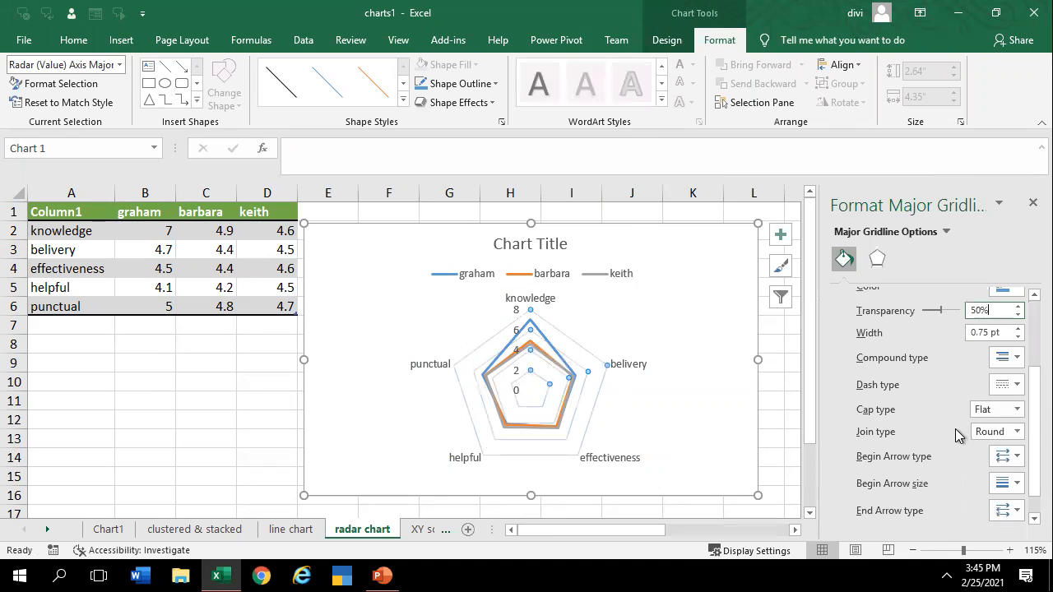
pyautogui.click(1016, 328)
pyautogui.click(1016, 328)
pyautogui.click(1016, 328)
pyautogui.click(1016, 328)
pyautogui.click(1017, 328)
pyautogui.click(1017, 328)
pyautogui.click(1016, 328)
pyautogui.click(1017, 328)
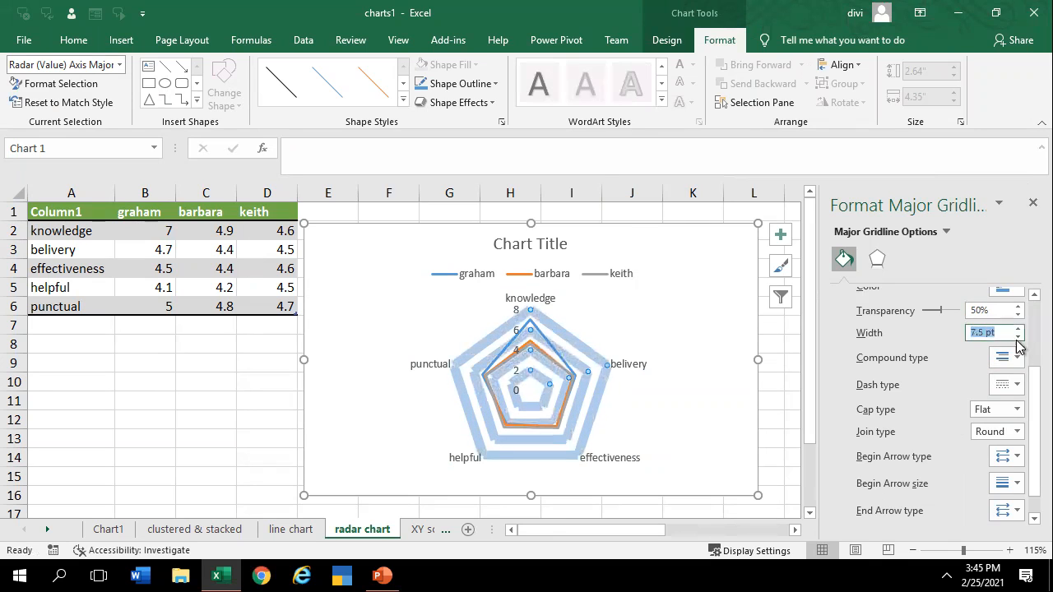
pyautogui.click(1017, 328)
pyautogui.click(1017, 328)
pyautogui.click(1018, 336)
pyautogui.click(1018, 336)
pyautogui.click(1018, 336)
pyautogui.click(1018, 336)
pyautogui.click(1018, 336)
pyautogui.click(1018, 336)
pyautogui.click(1018, 336)
pyautogui.click(1018, 337)
pyautogui.click(1018, 336)
pyautogui.click(1018, 336)
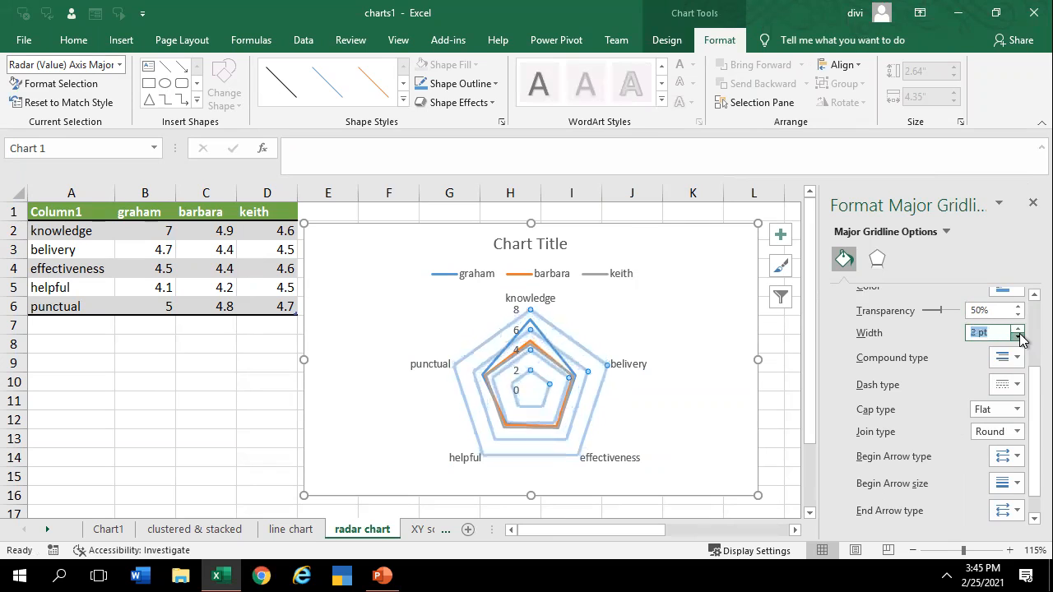
# View the compound line types for the major gridlines, try the Round cap type and set it to Square
pyautogui.click(1008, 360)
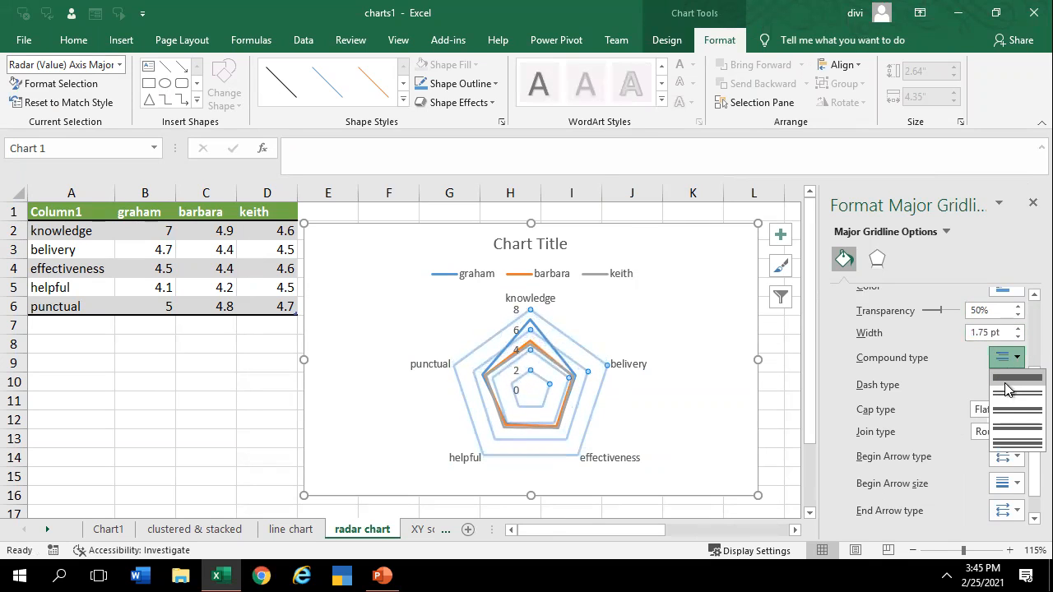
pyautogui.click(922, 392)
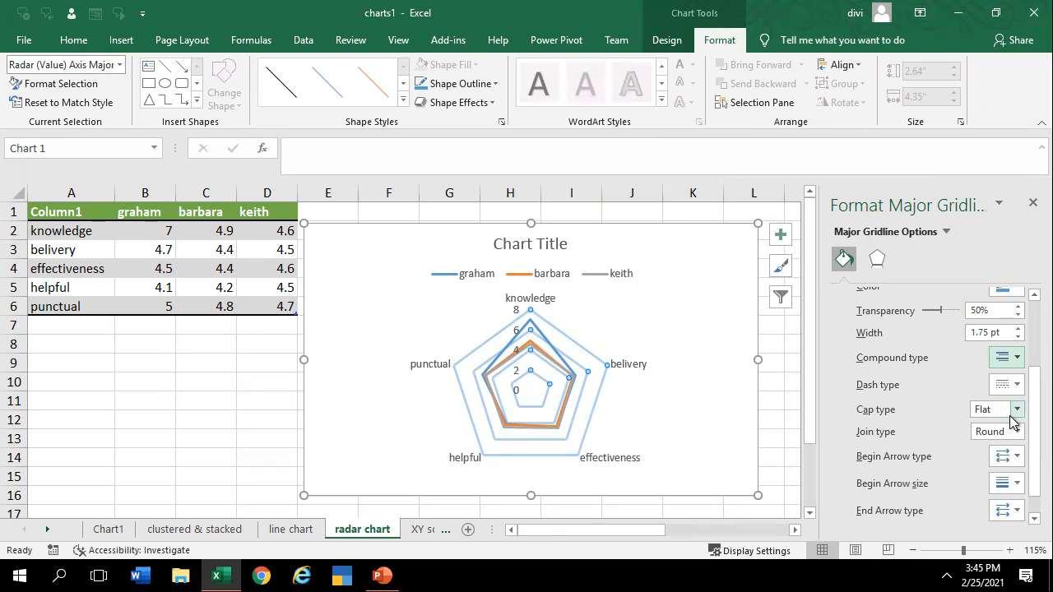
pyautogui.click(1011, 414)
pyautogui.click(1011, 437)
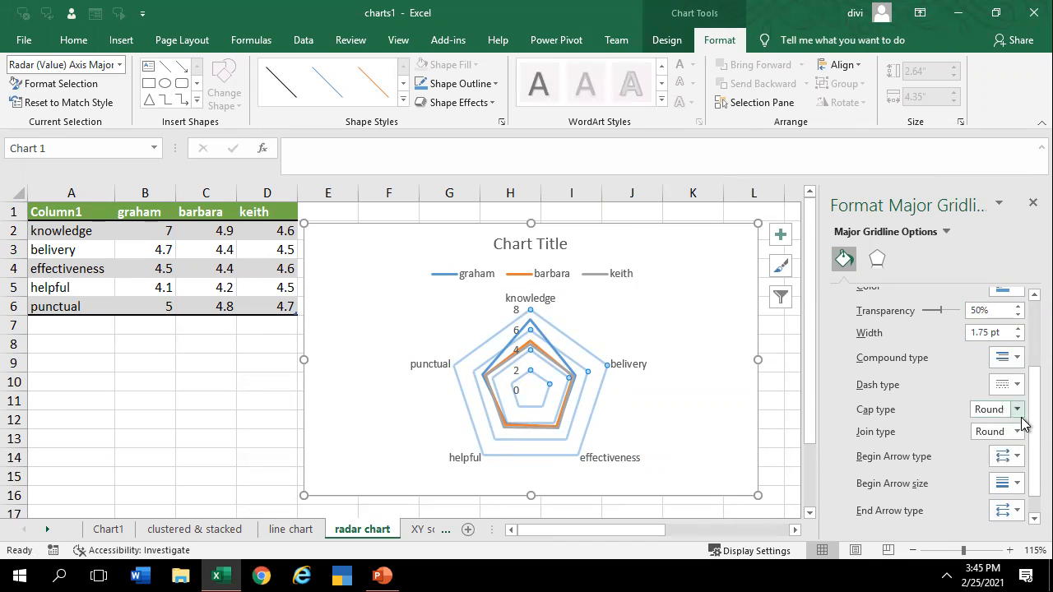
pyautogui.click(1016, 411)
pyautogui.click(997, 428)
# View the join types for the radar chart's chart area border and set its cap type to Round
pyautogui.click(608, 448)
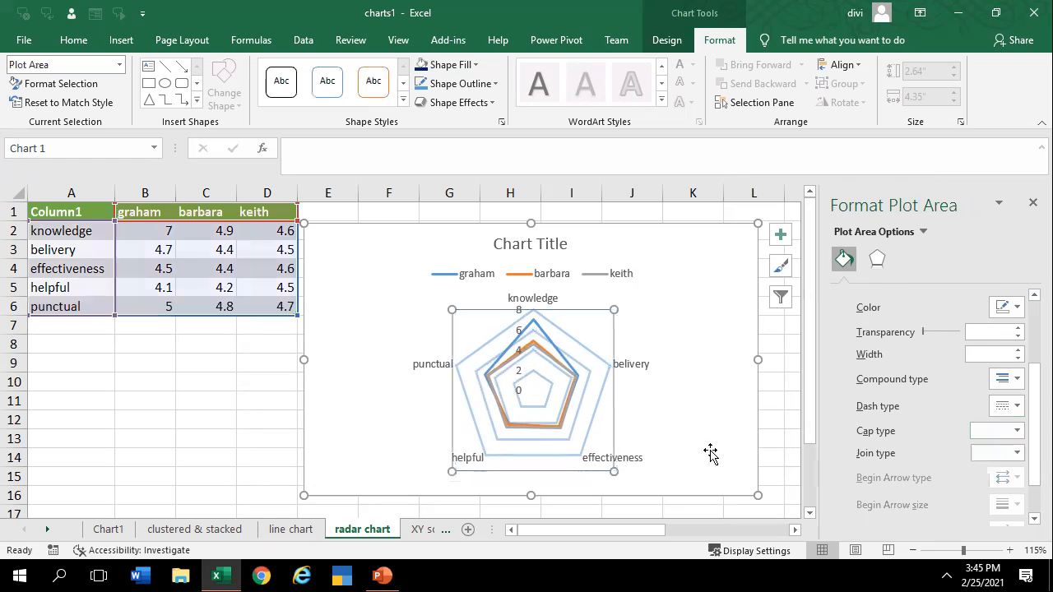
pyautogui.click(741, 450)
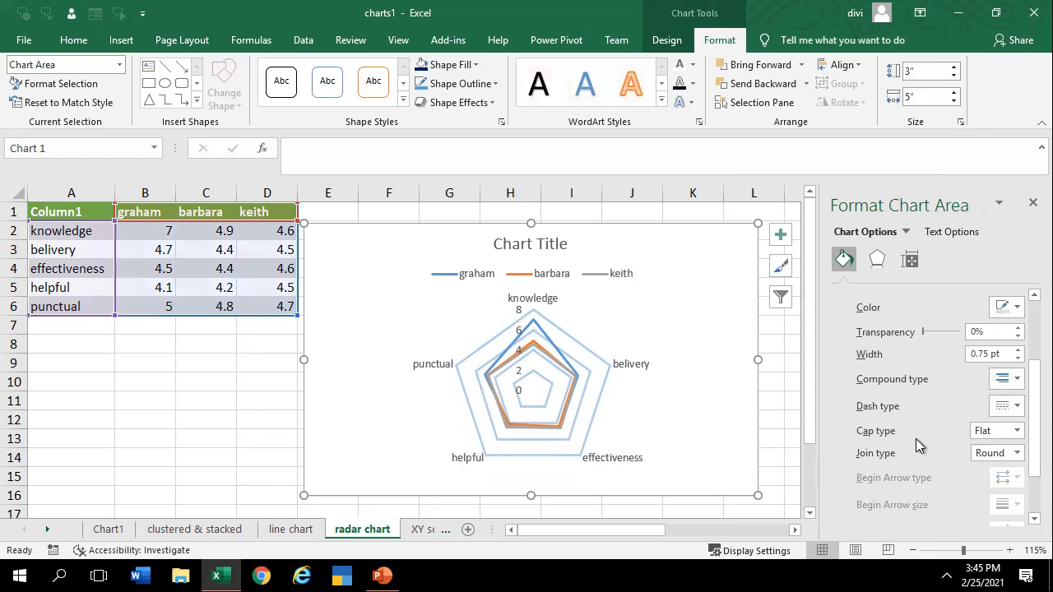
pyautogui.scroll(-2, 913, 435)
pyautogui.scroll(3, 987, 424)
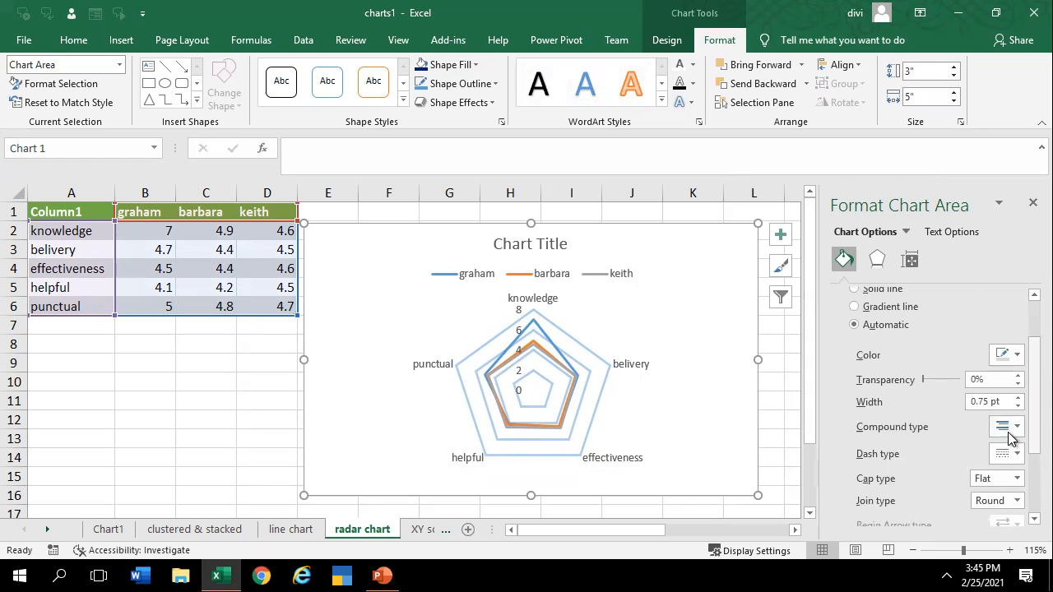
pyautogui.scroll(-2, 1007, 439)
pyautogui.click(1014, 422)
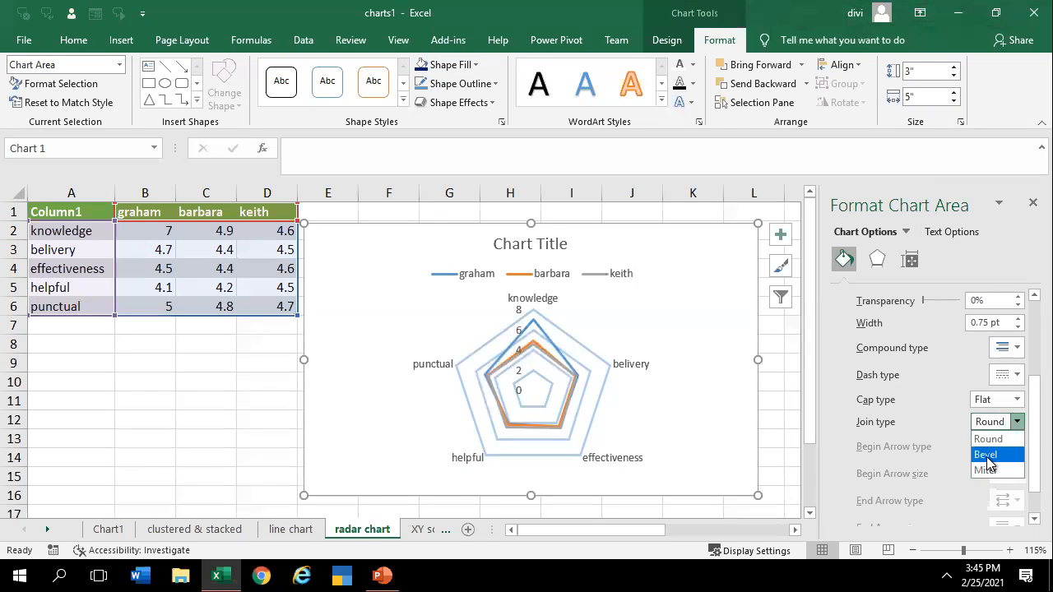
pyautogui.click(1016, 403)
pyautogui.click(997, 433)
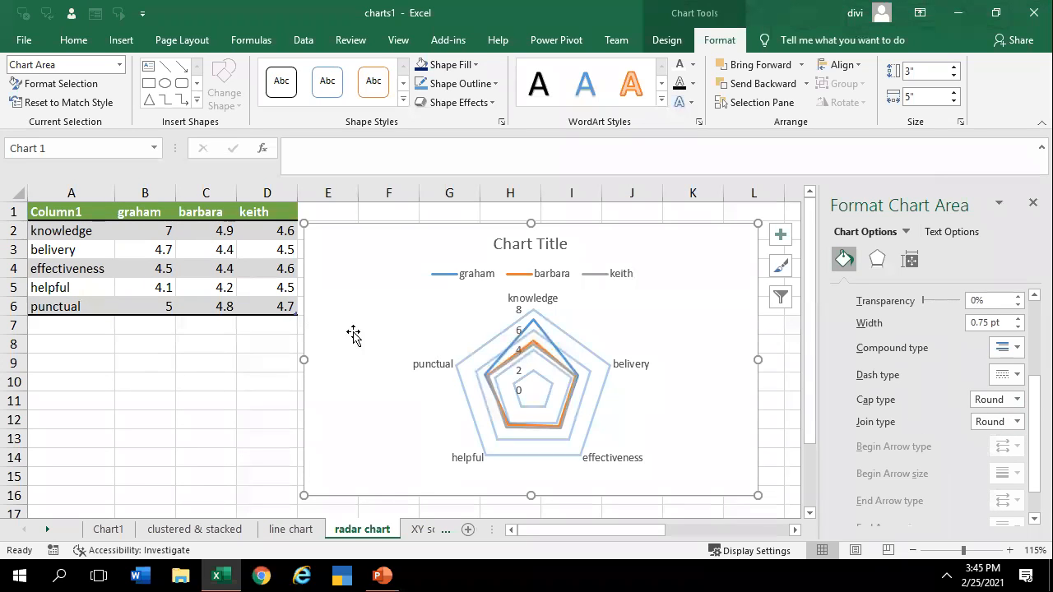
# Try the Round cap type for the radar chart's plot area border and set it to Flat
pyautogui.click(544, 376)
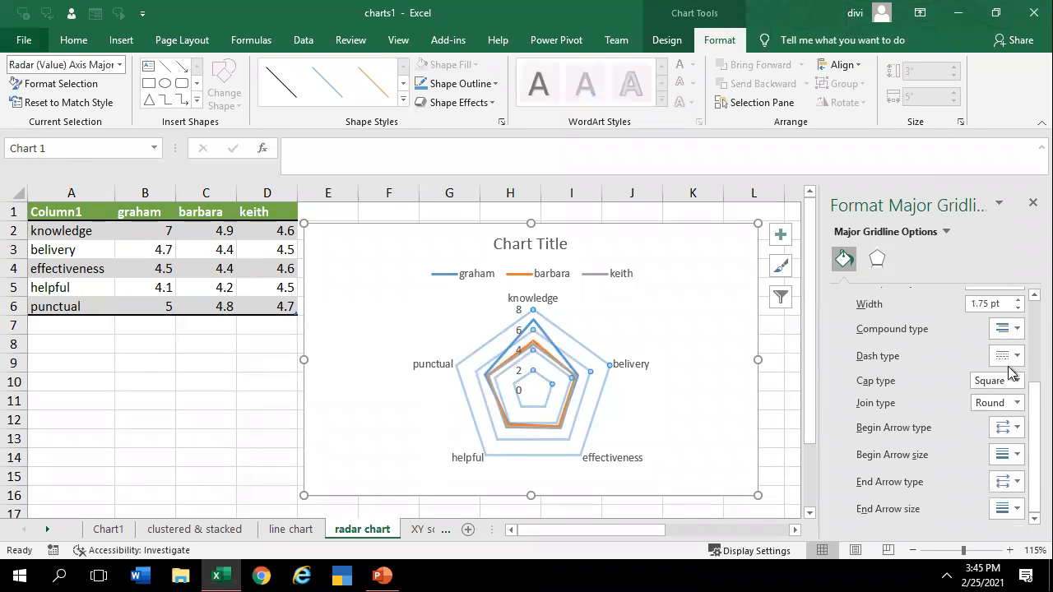
pyautogui.click(506, 463)
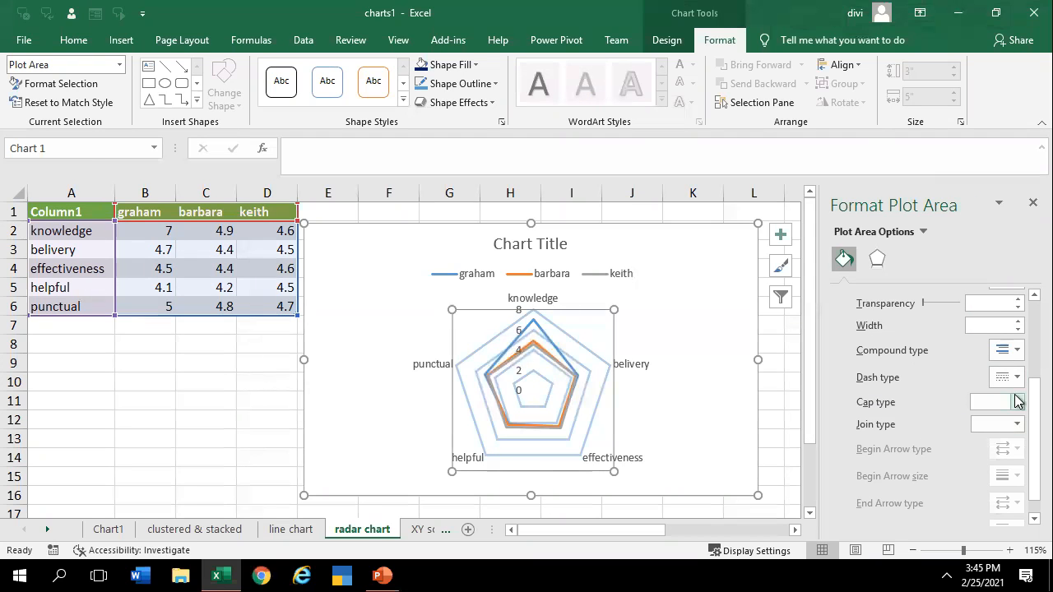
pyautogui.click(1018, 402)
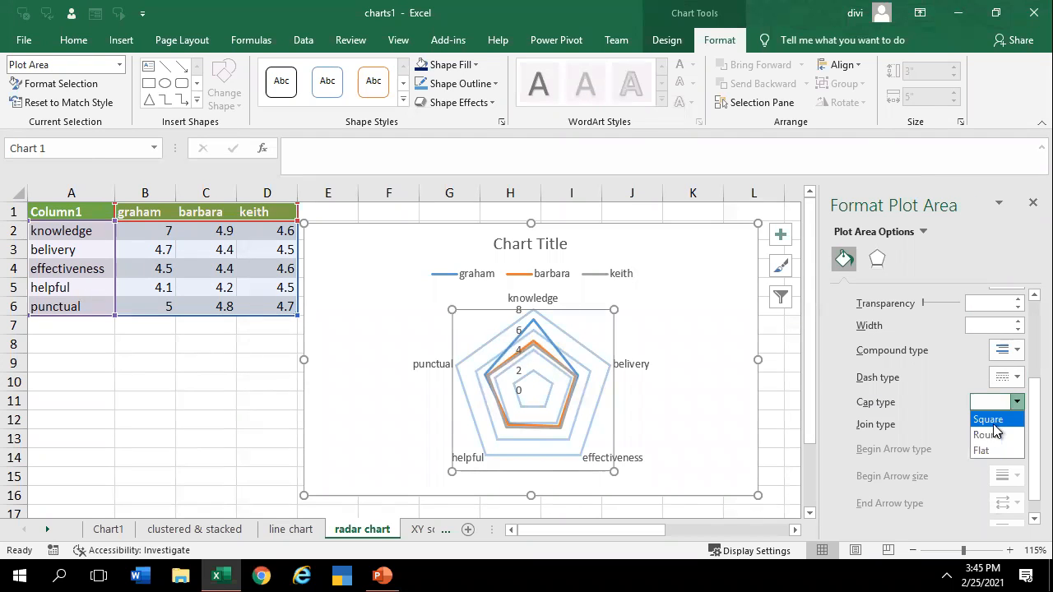
pyautogui.click(991, 434)
pyautogui.click(1017, 402)
pyautogui.click(983, 450)
# Try the Bevel join type for the plot area border, set it back to Round and close the formatting pane
pyautogui.click(1016, 425)
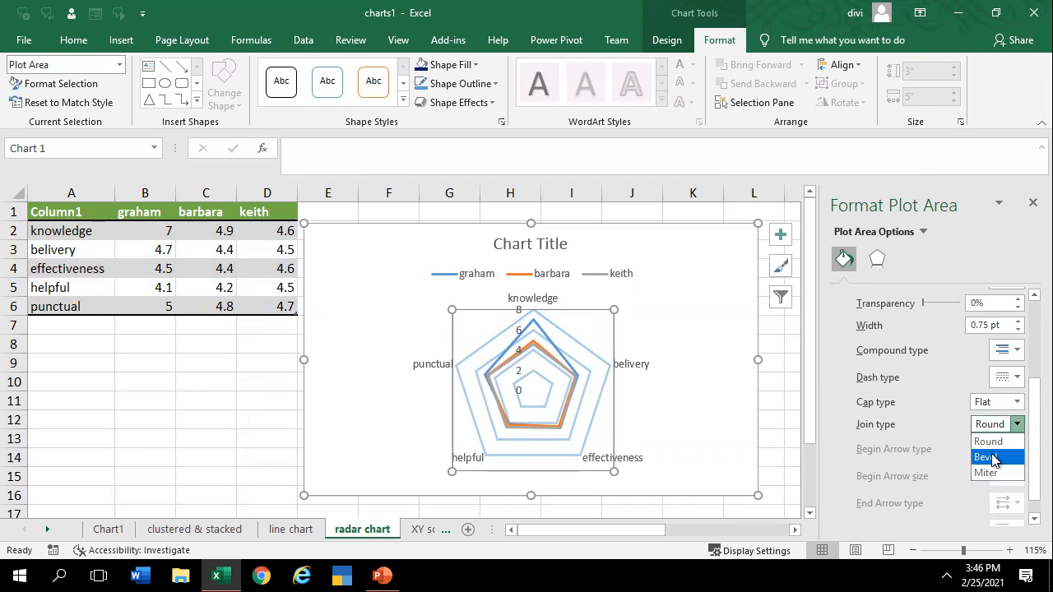
pyautogui.click(991, 457)
pyautogui.click(1017, 424)
pyautogui.click(987, 442)
pyautogui.scroll(-1, 925, 461)
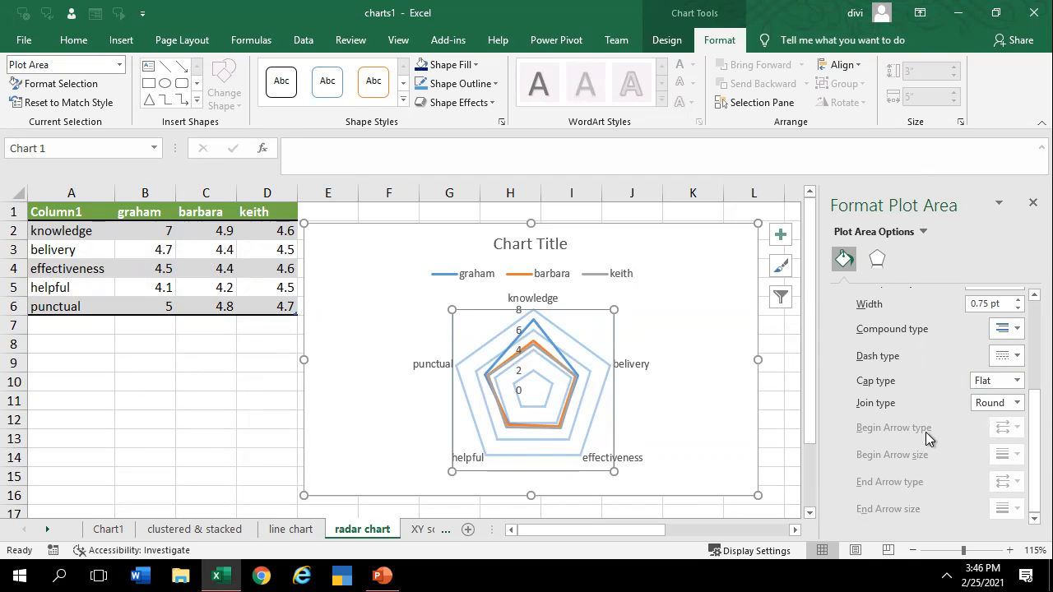
pyautogui.click(1033, 203)
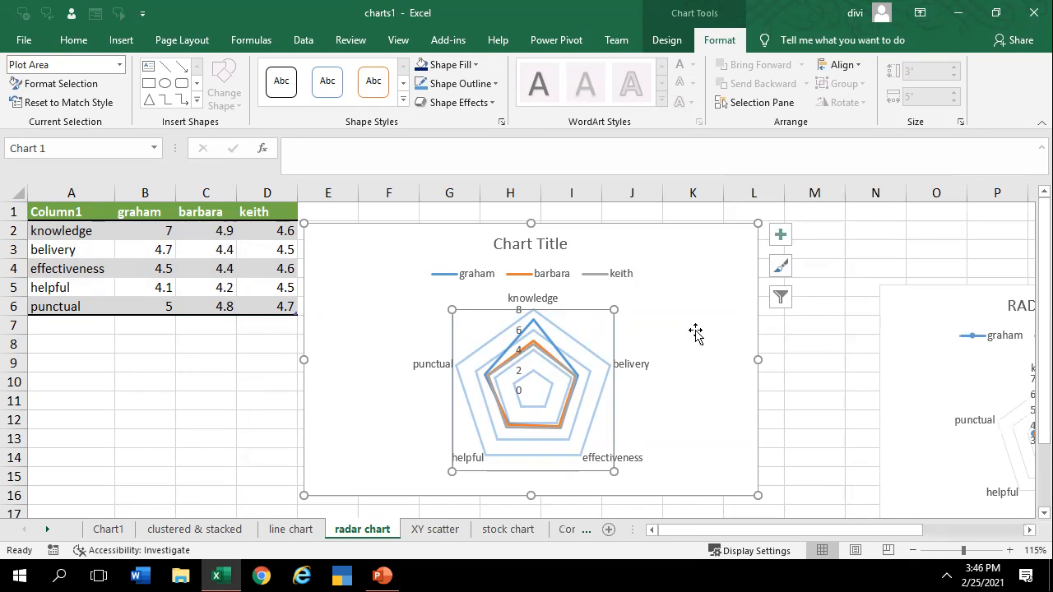
# Move the radar chart slightly farther from the data table and select the data series in its third column
pyautogui.moveTo(312, 496); pyautogui.dragTo(329, 500)
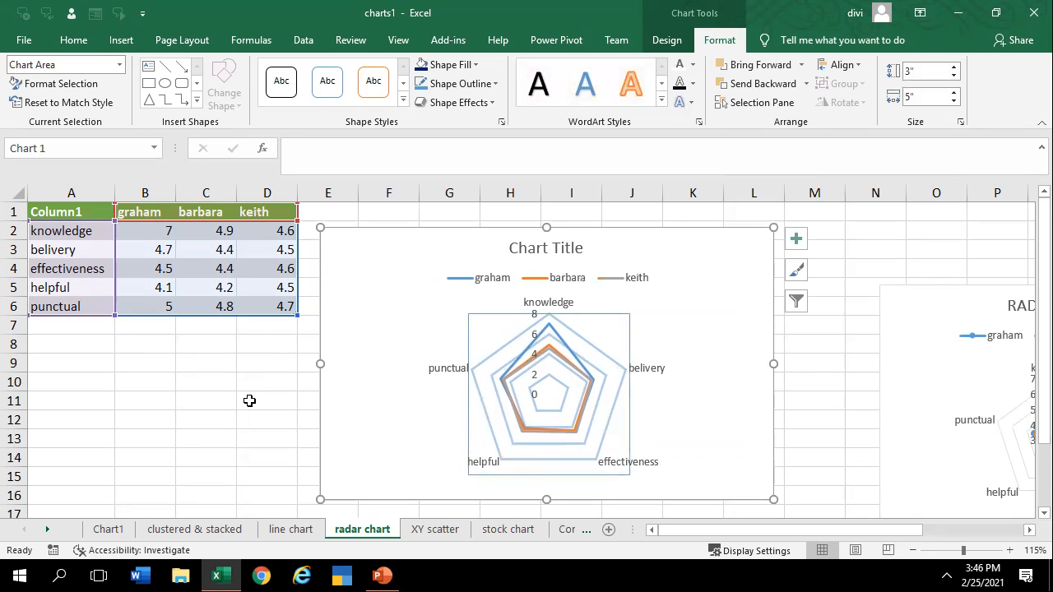
pyautogui.click(412, 532)
pyautogui.hotkey('ctrl', 'pageup')
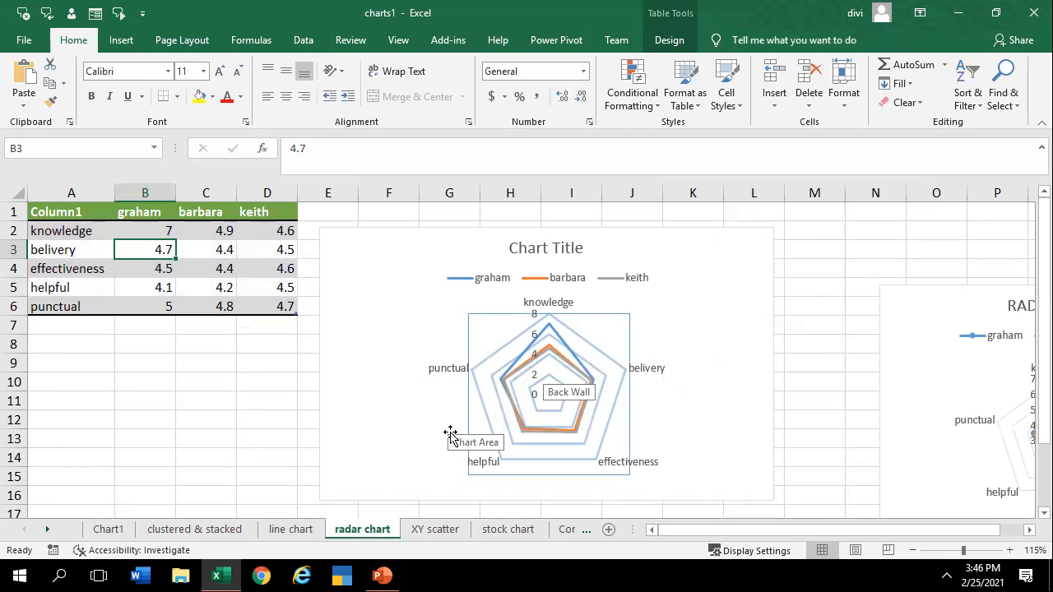
pyautogui.click(559, 392)
pyautogui.click(545, 433)
pyautogui.click(523, 370)
pyautogui.click(508, 394)
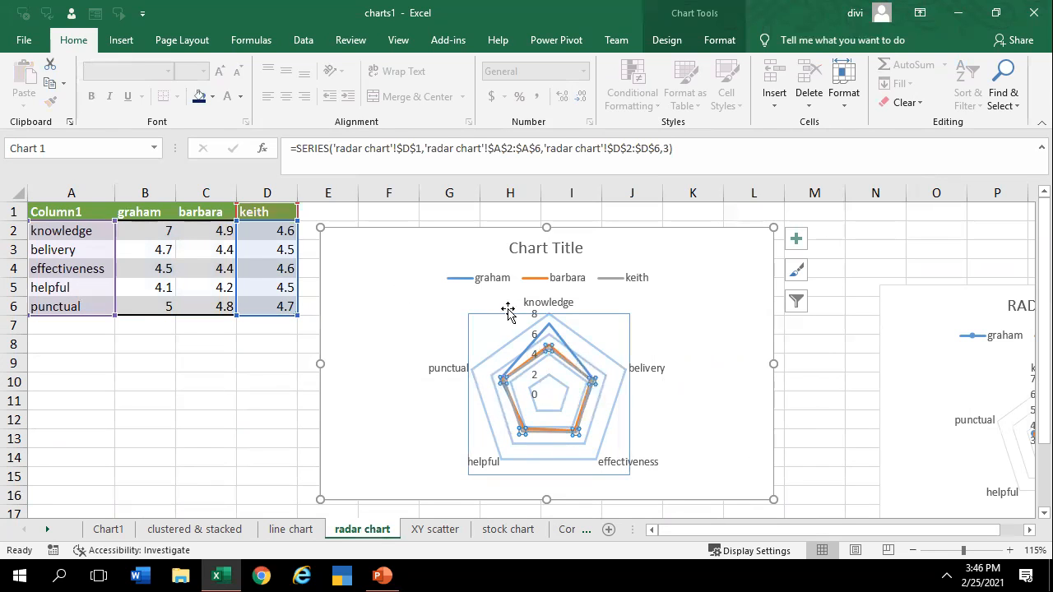
# Open the XY scatter sheet and look over its salary and car price columns
pyautogui.click(427, 533)
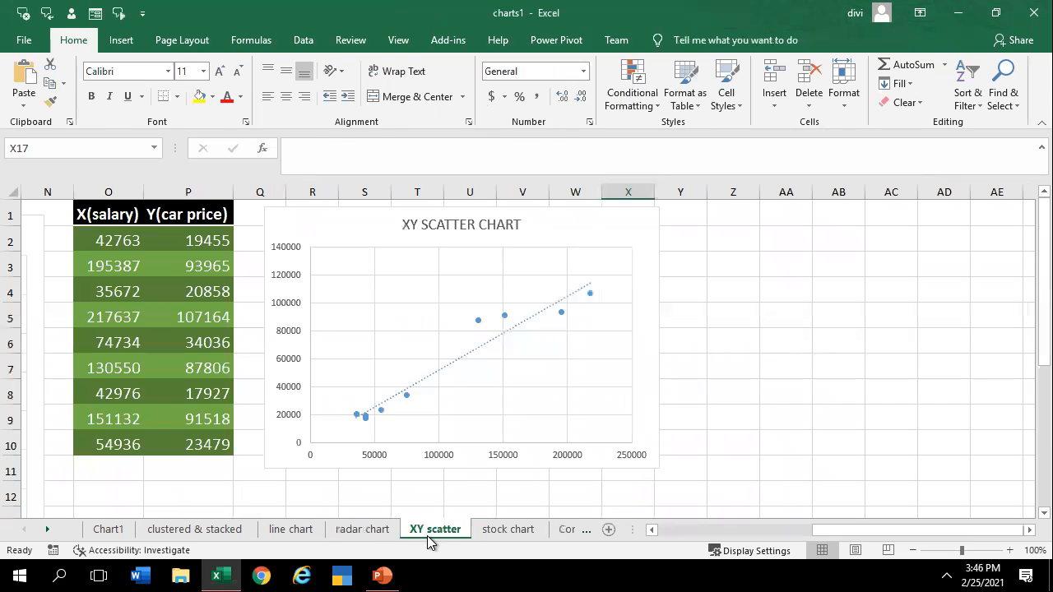
pyautogui.moveTo(114, 222); pyautogui.dragTo(112, 481)
pyautogui.moveTo(172, 221); pyautogui.dragTo(189, 474)
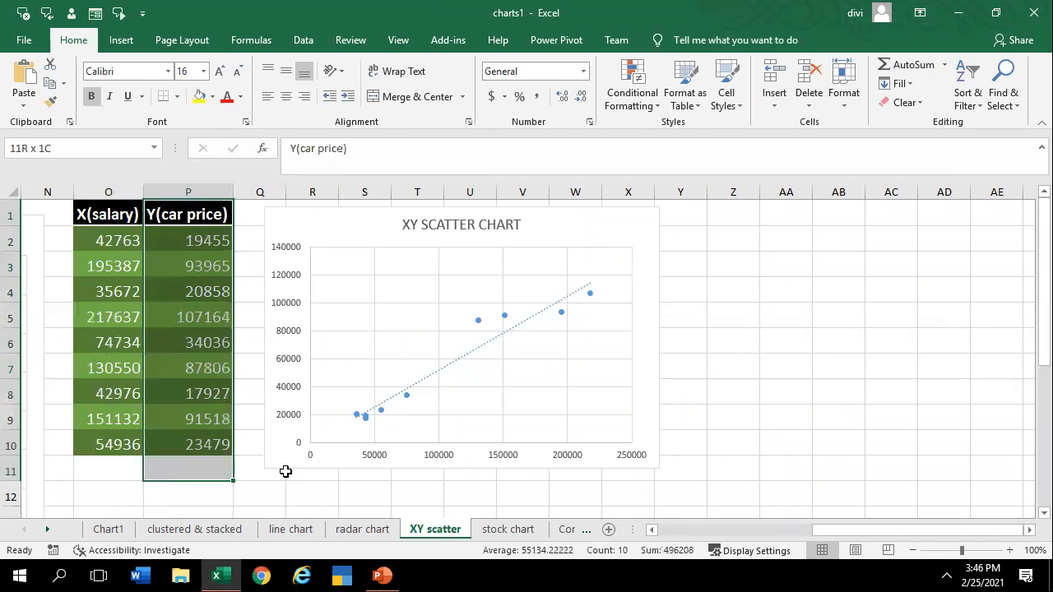
pyautogui.moveTo(854, 535); pyautogui.dragTo(854, 530)
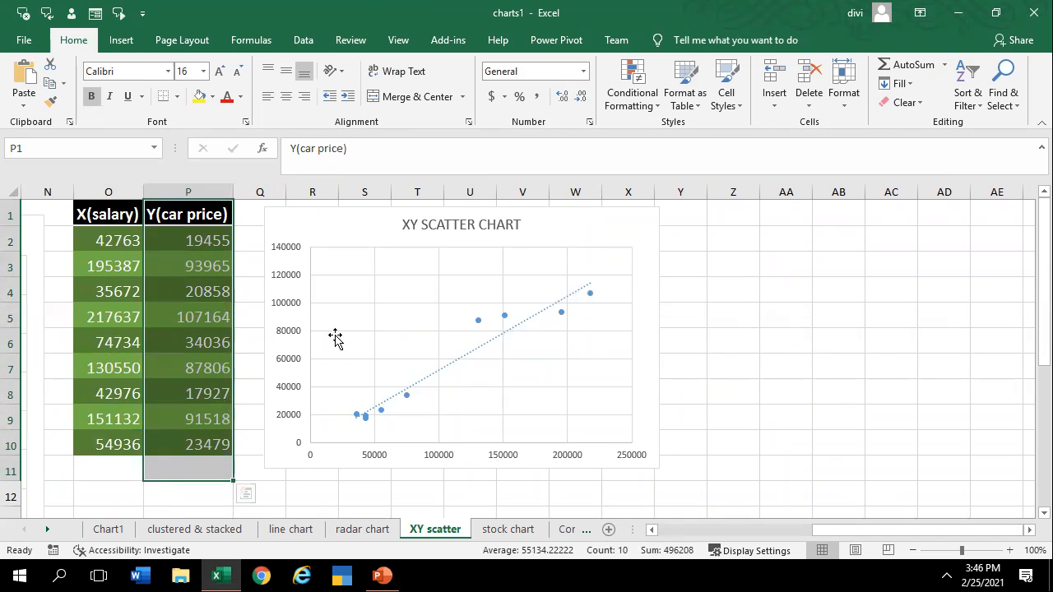
# Insert a markers-only Scatter chart from the salary and car price data in O1:P10
pyautogui.moveTo(96, 205); pyautogui.dragTo(111, 444)
pyautogui.keyDown('ctrl'); pyautogui.moveTo(177, 216); pyautogui.dragTo(226, 448); pyautogui.keyUp('ctrl')
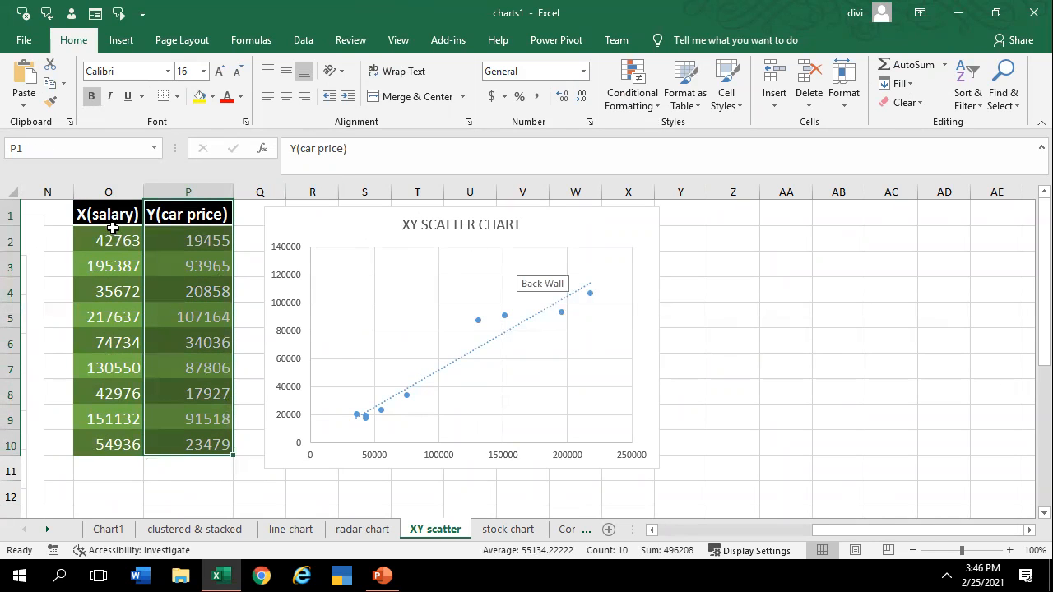
pyautogui.moveTo(112, 218); pyautogui.dragTo(215, 444)
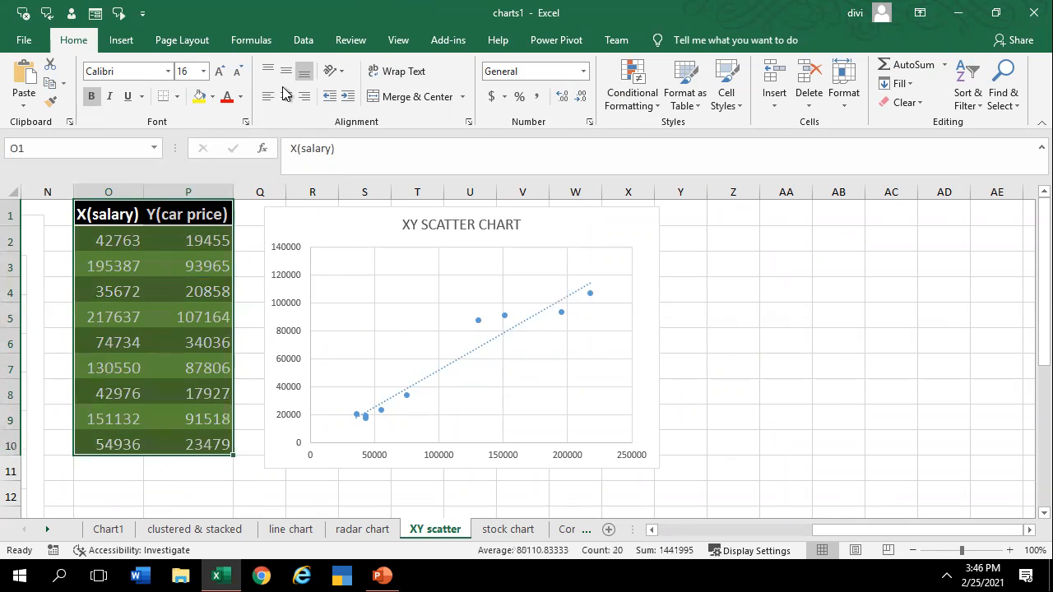
pyautogui.click(121, 39)
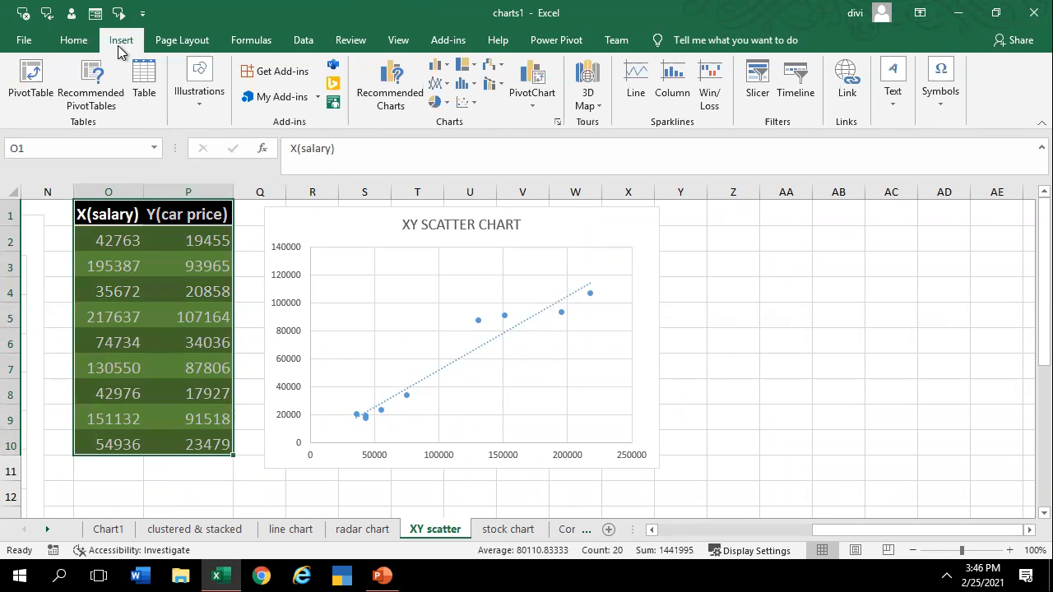
pyautogui.click(466, 104)
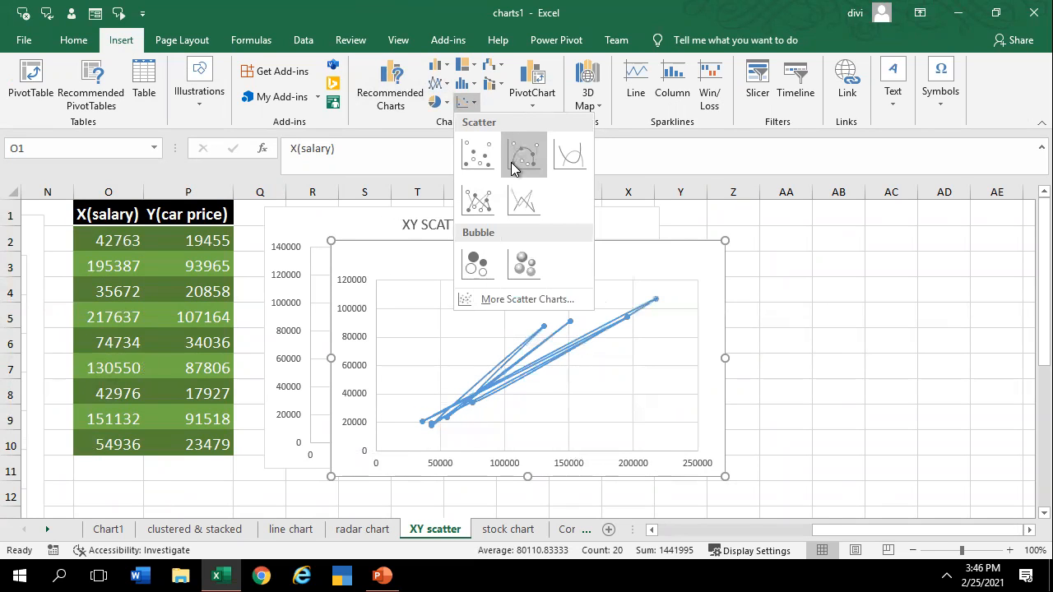
pyautogui.click(481, 169)
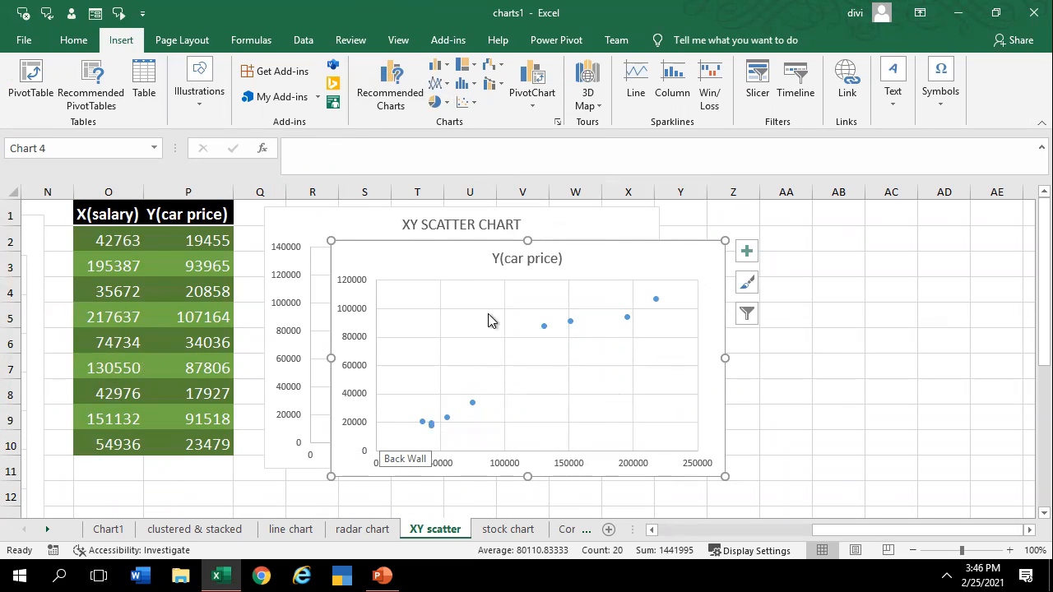
# Try to add a data series to the new scatter chart with O1:P10 as the series name
pyautogui.click(419, 354)
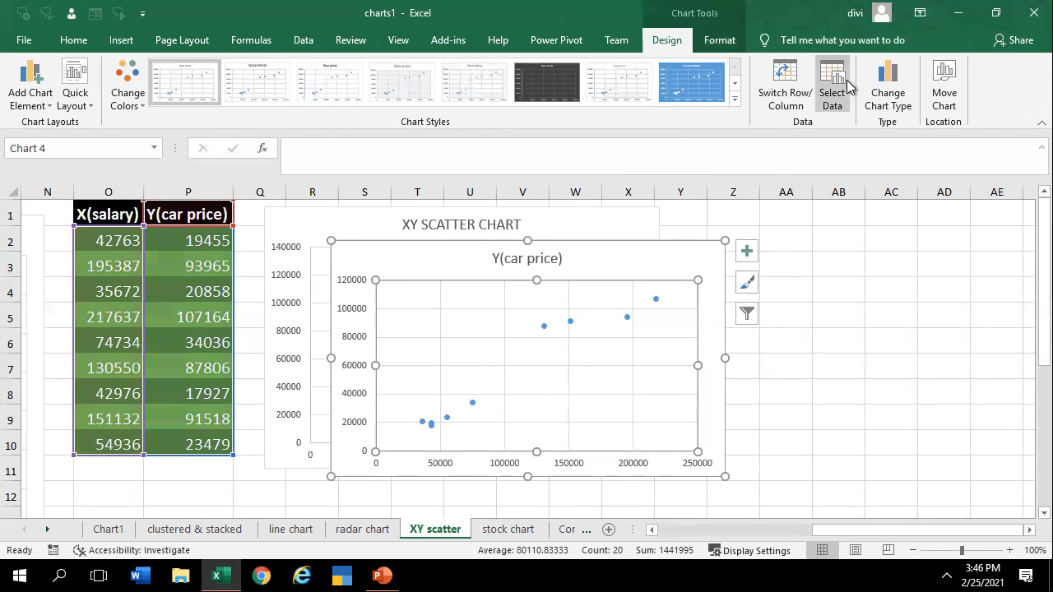
pyautogui.click(832, 86)
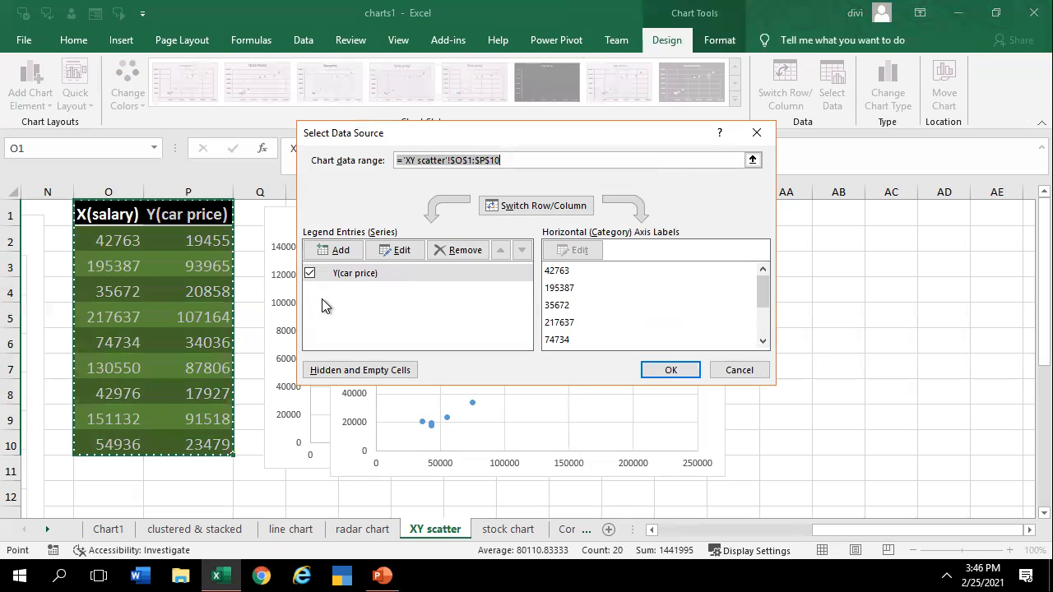
pyautogui.click(341, 250)
pyautogui.moveTo(107, 220); pyautogui.dragTo(148, 444)
pyautogui.click(510, 337)
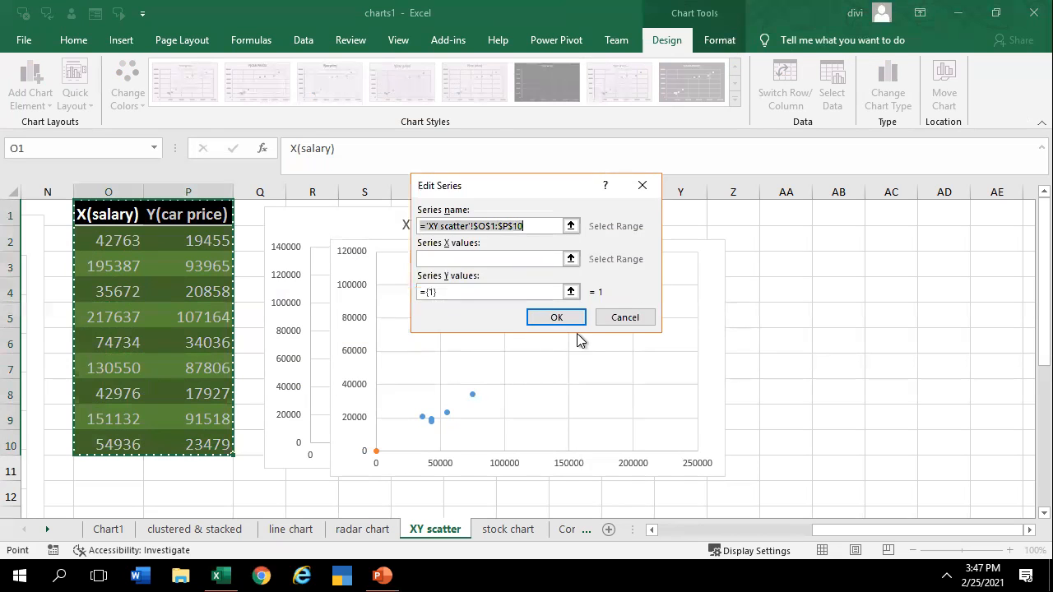
pyautogui.click(556, 317)
pyautogui.click(535, 335)
pyautogui.click(642, 187)
pyautogui.click(670, 370)
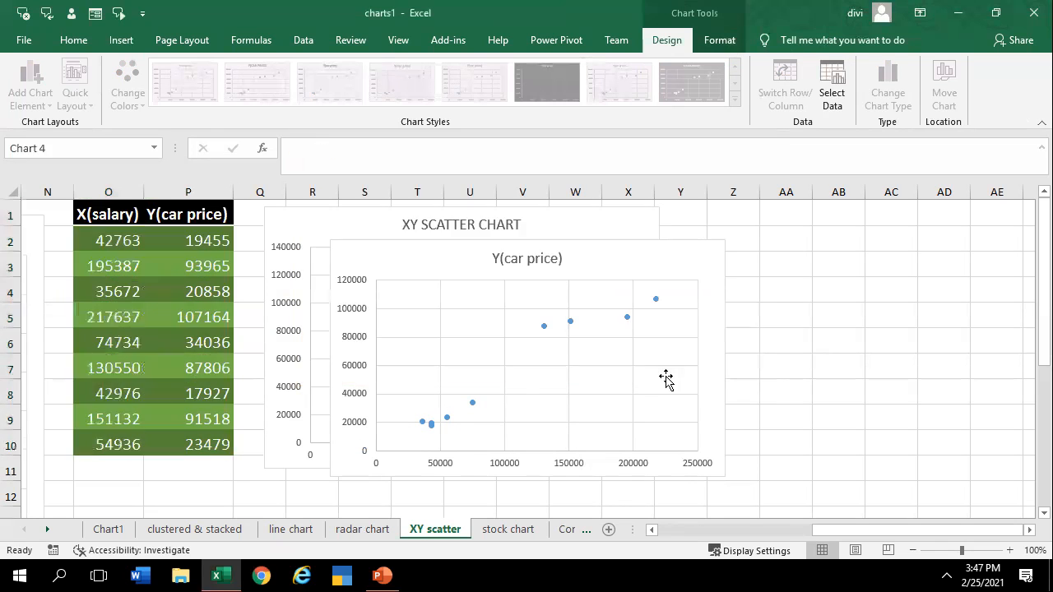
pyautogui.click(574, 258)
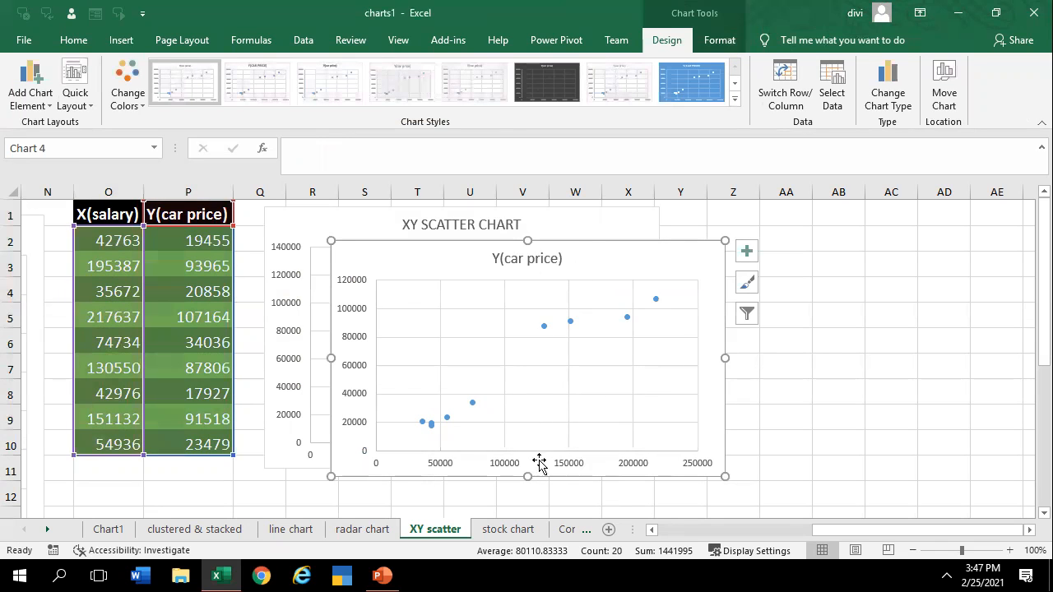
# View the stock chart sheet's daily stock table and the data and bar chart on the Combo sheet
pyautogui.click(509, 530)
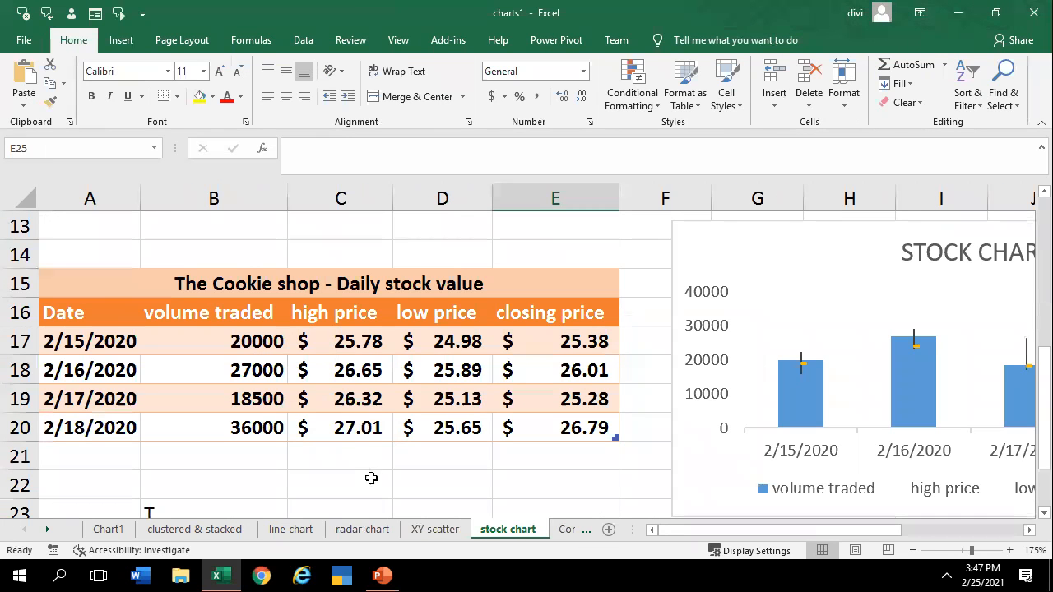
pyautogui.click(408, 484)
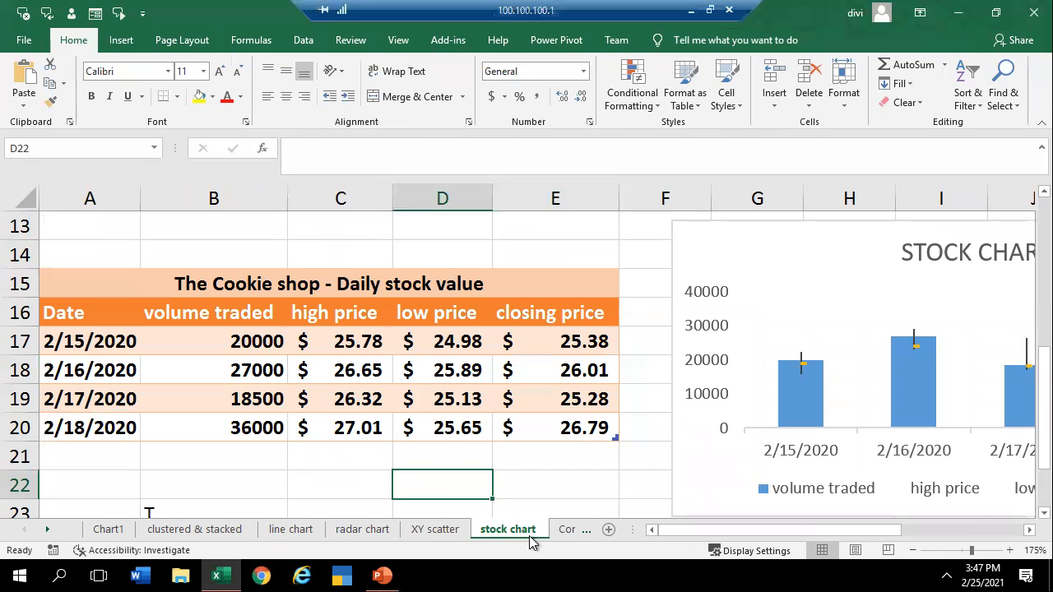
pyautogui.click(564, 530)
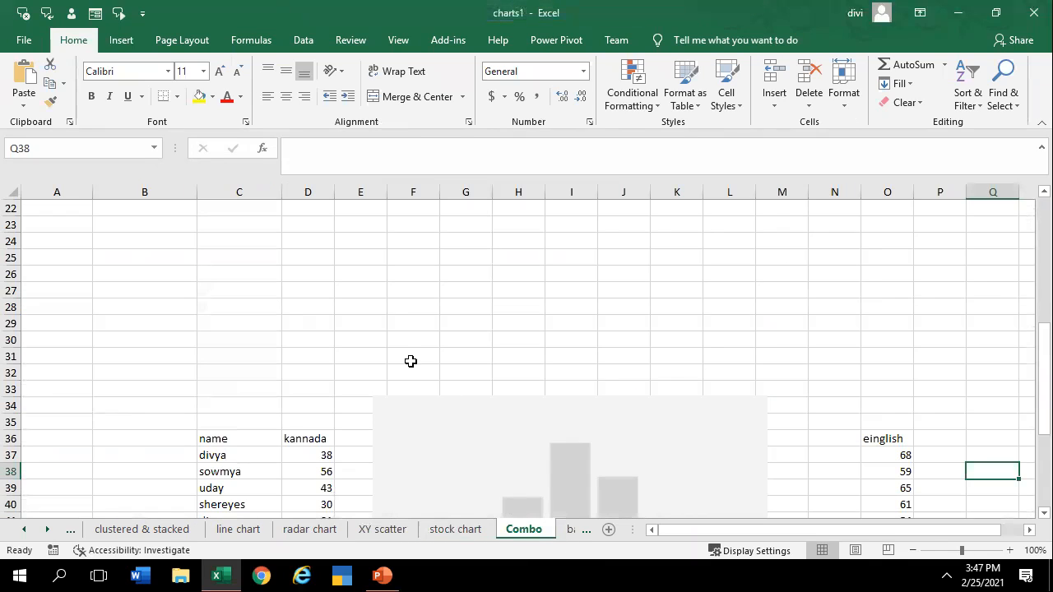
pyautogui.click(411, 357)
pyautogui.scroll(-4, 390, 472)
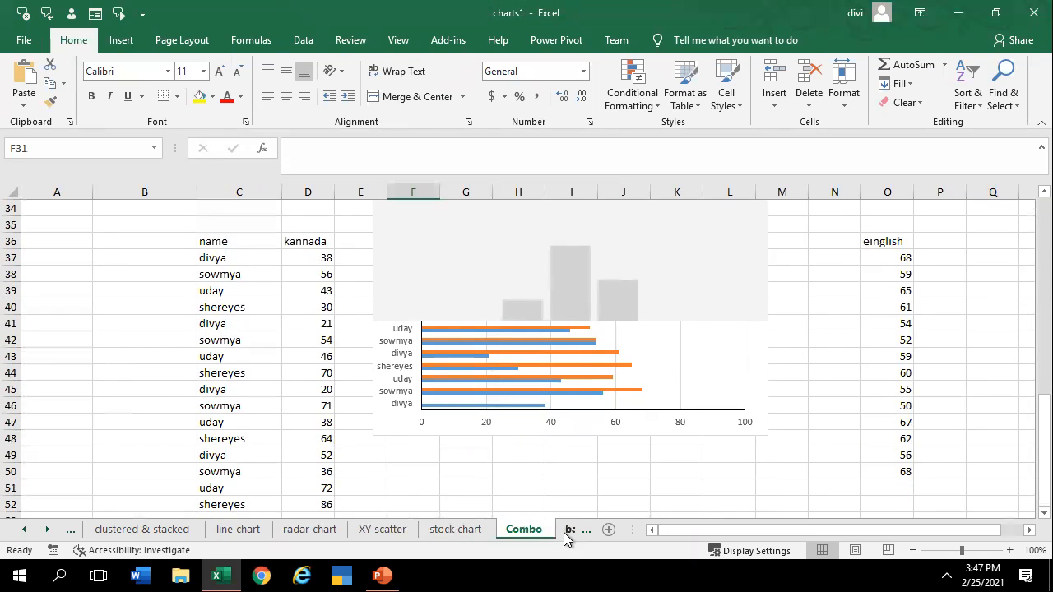
# View the bar of pie chart sheet and the religion adherents table on the people chart sheet
pyautogui.click(567, 530)
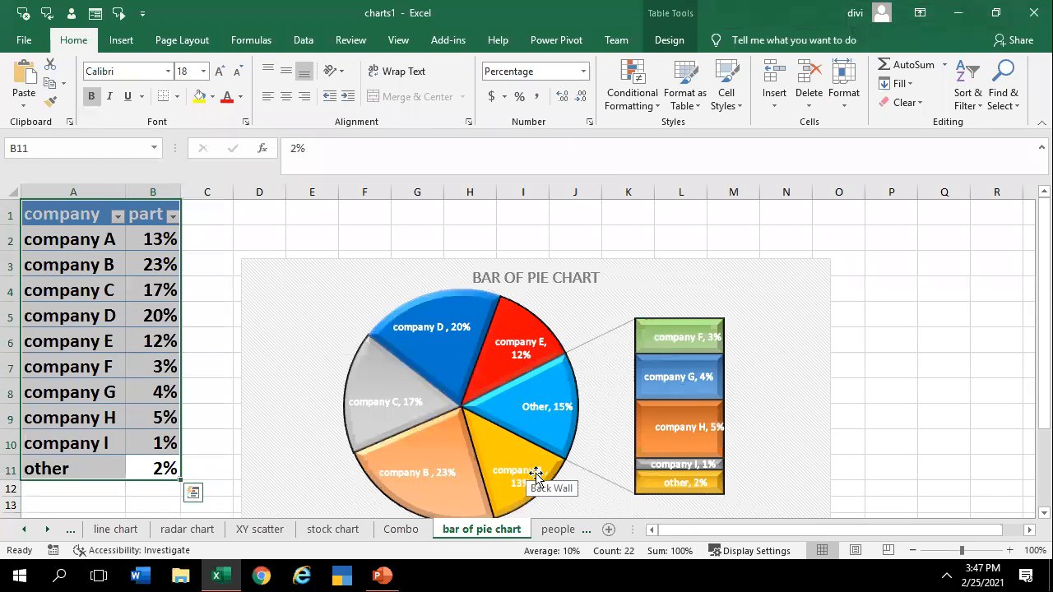
pyautogui.click(559, 529)
pyautogui.click(368, 409)
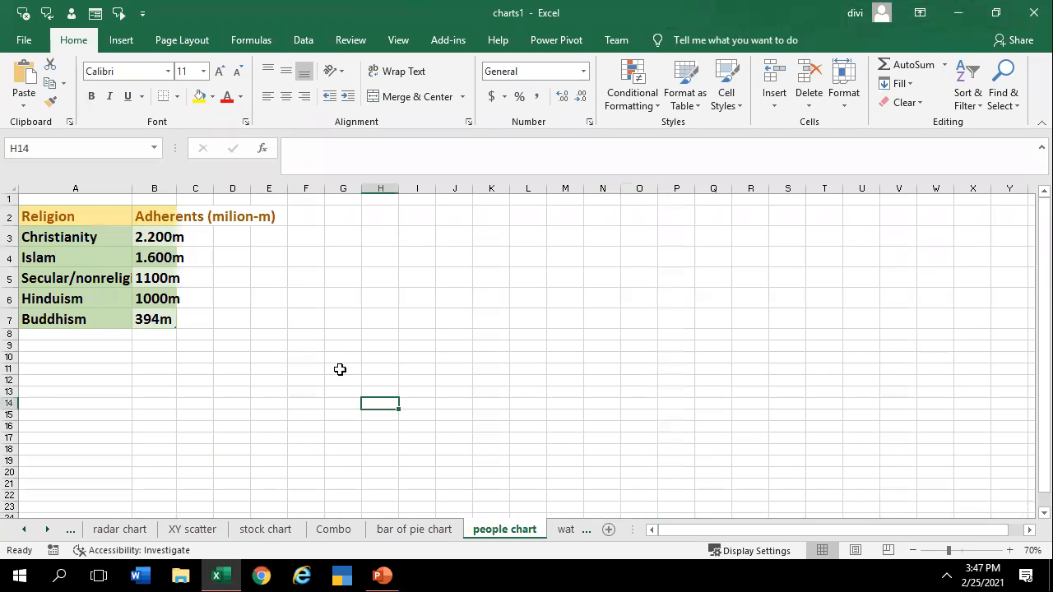
pyautogui.moveTo(85, 216); pyautogui.dragTo(169, 320)
pyautogui.moveTo(313, 323); pyautogui.dragTo(308, 357)
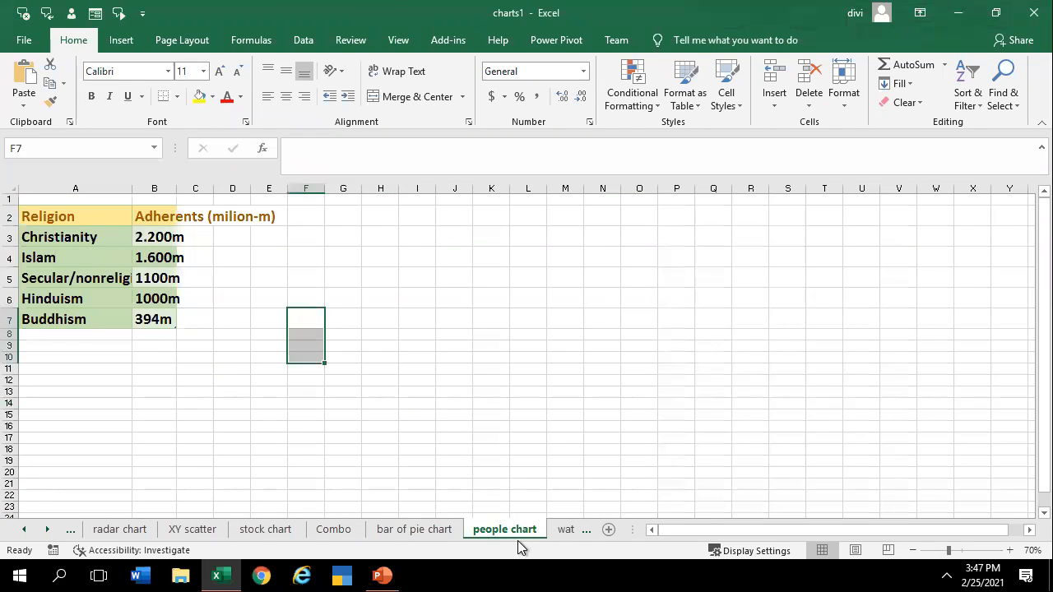
# View the annual turnover chart on the waterfall sheet and the gauge on the speedometer chart sheet
pyautogui.click(564, 529)
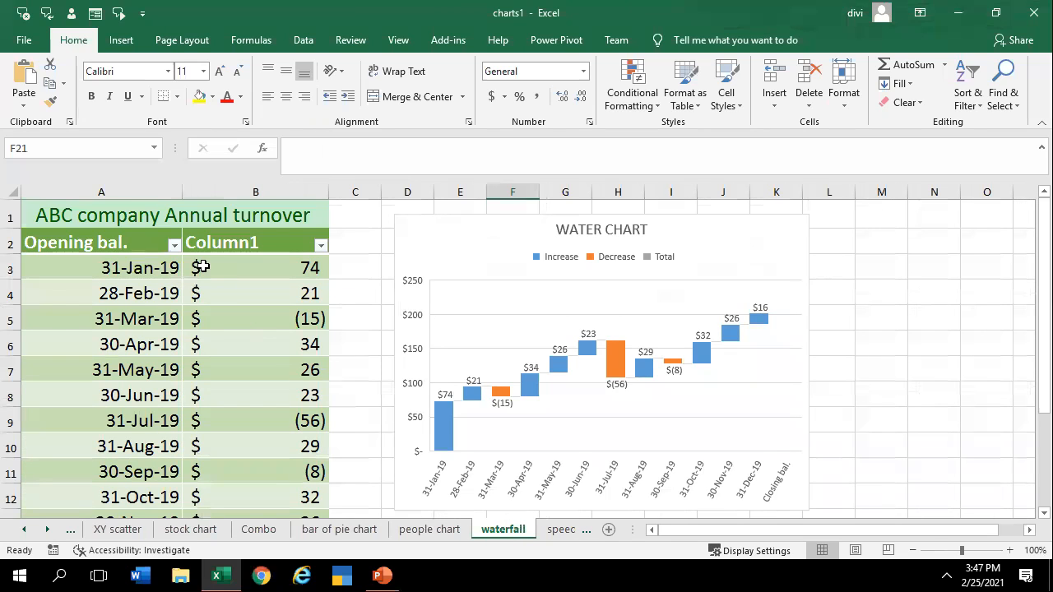
pyautogui.moveTo(203, 266); pyautogui.dragTo(355, 344)
pyautogui.moveTo(438, 432); pyautogui.dragTo(343, 406)
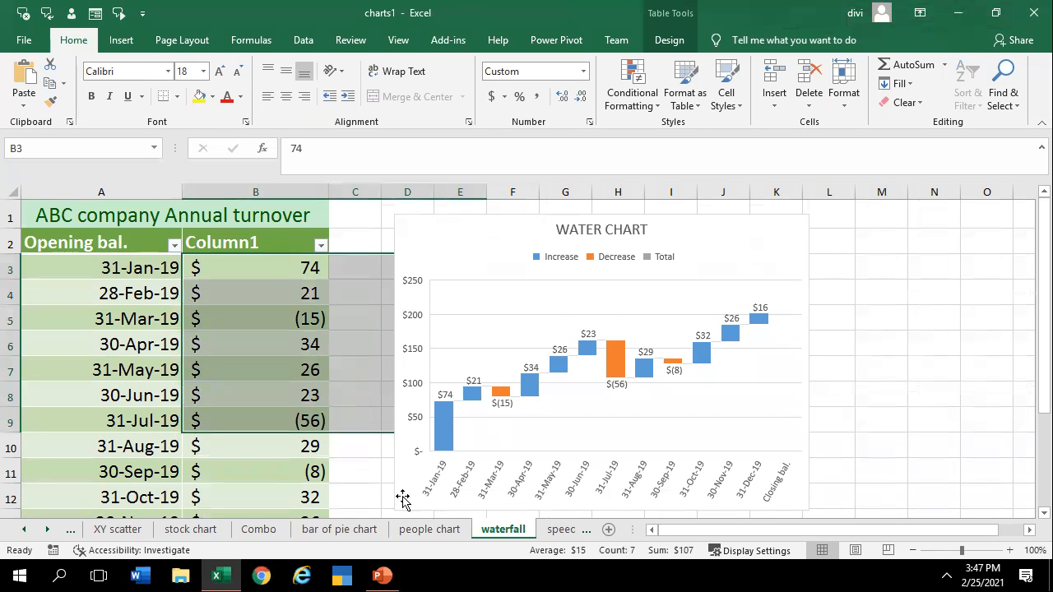
pyautogui.click(547, 530)
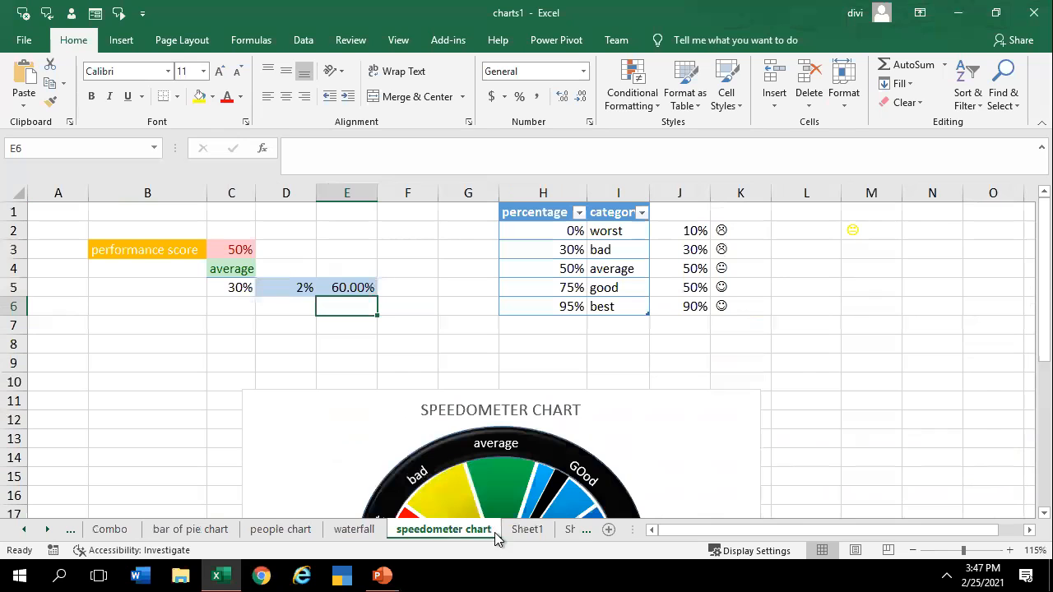
pyautogui.click(513, 478)
pyautogui.scroll(-2, 403, 365)
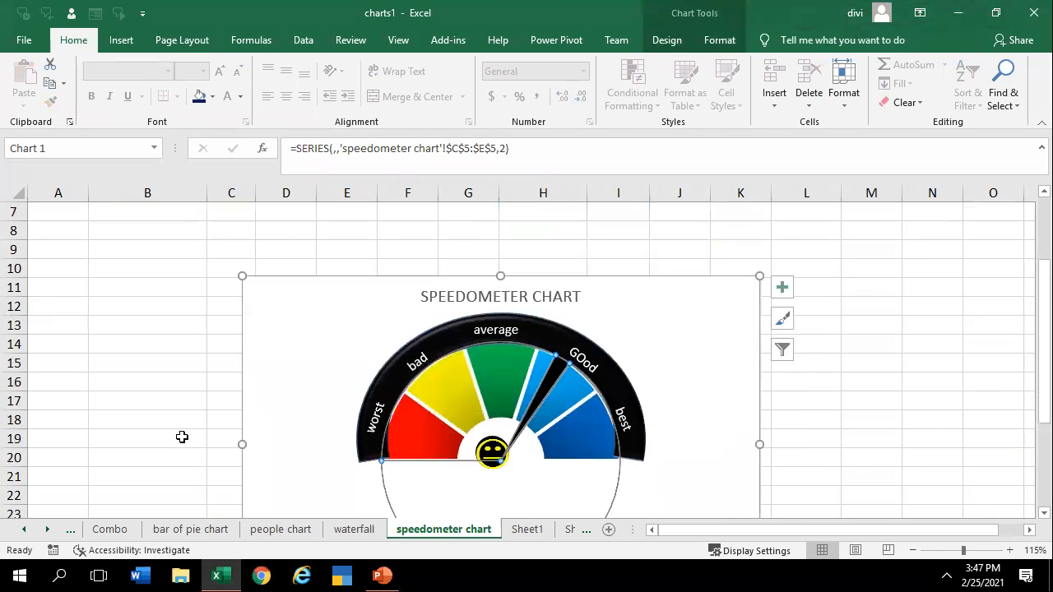
pyautogui.click(181, 436)
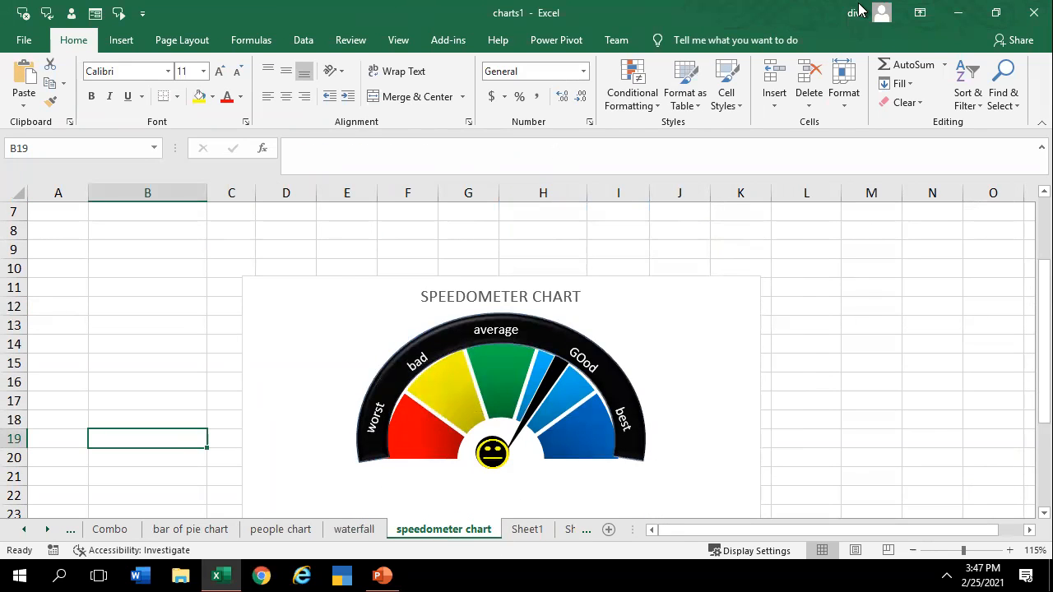
# Minimize the charts1 workbook and the charts presentation to show the desktop
pyautogui.click(961, 13)
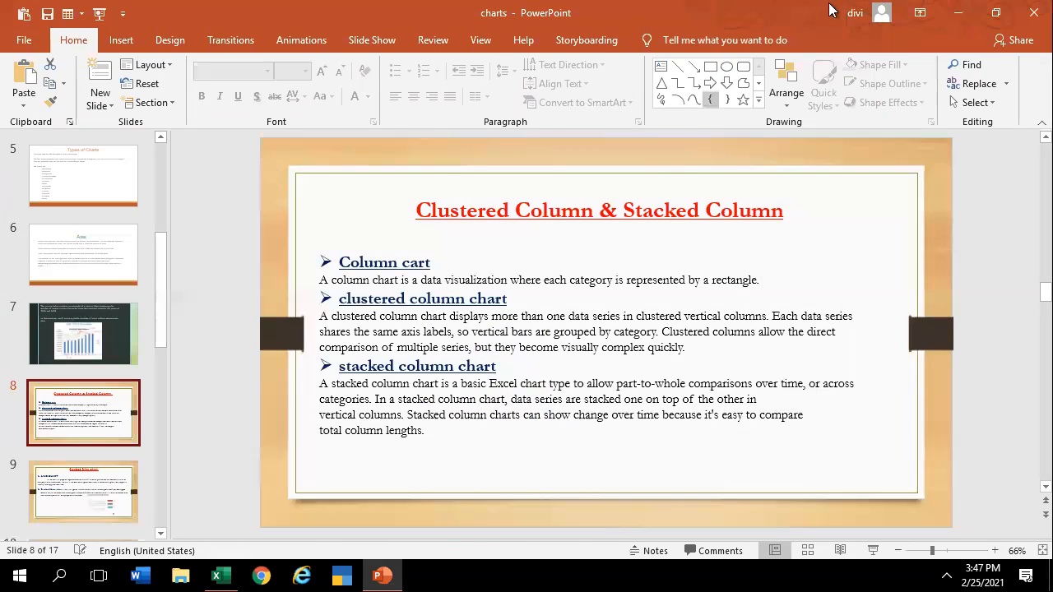
pyautogui.click(959, 13)
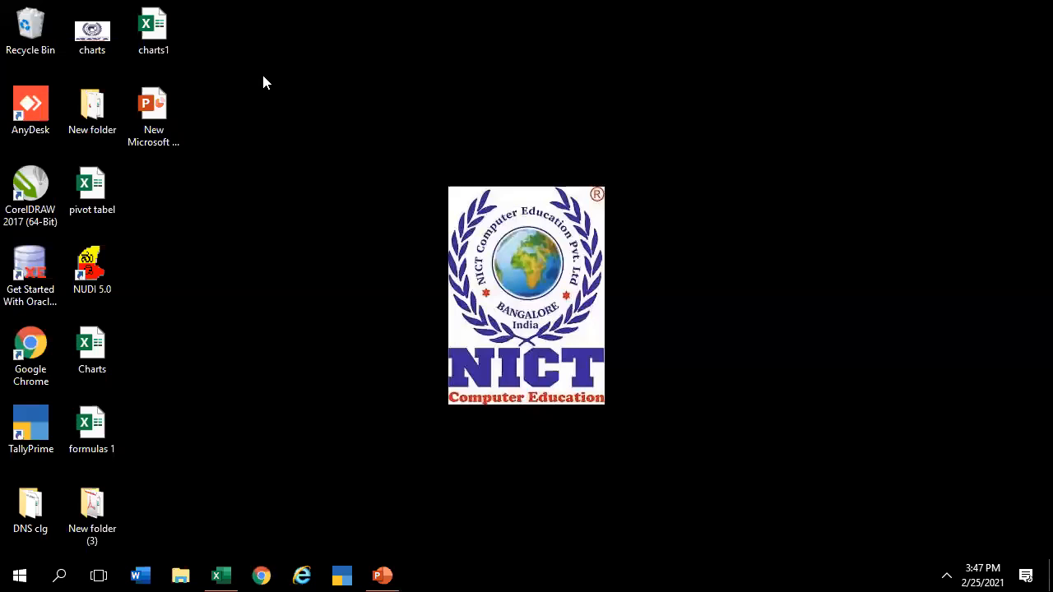